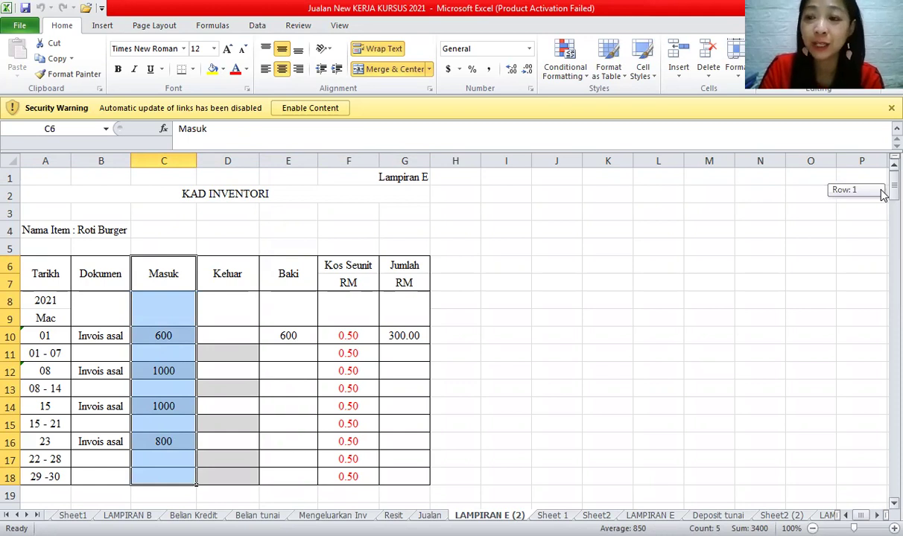
- Examine the Keluar entries on the Sos Cili, Mayones and Telur inventory cards in the LAMPIRAN E (2) sheet
{"action": "left_click_drag", "start_coordinate": [883, 193], "coordinate": [881, 342]}
{"action": "left_click", "coordinate": [241, 333]}
{"action": "left_click", "coordinate": [237, 374]}
{"action": "left_click", "coordinate": [237, 389]}
{"action": "left_click", "coordinate": [236, 441]}
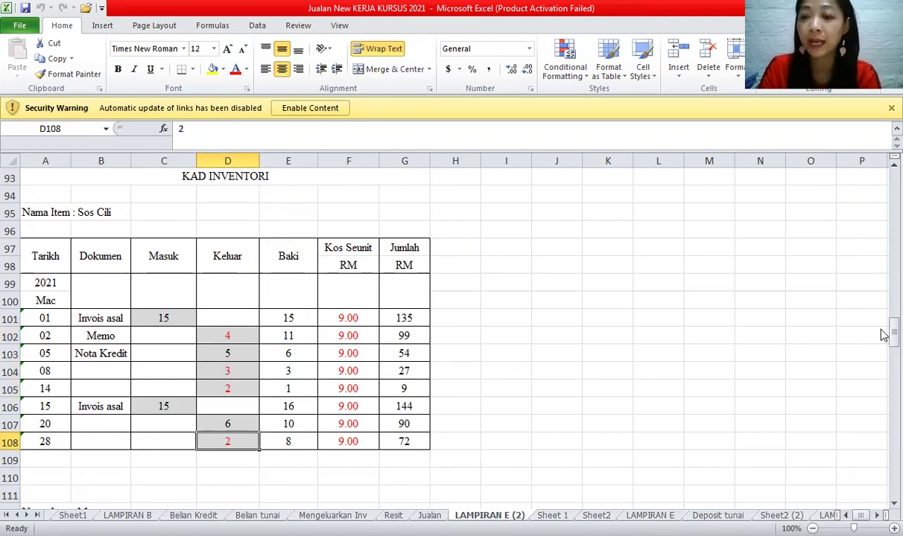
{"action": "left_click_drag", "start_coordinate": [882, 333], "coordinate": [883, 364]}
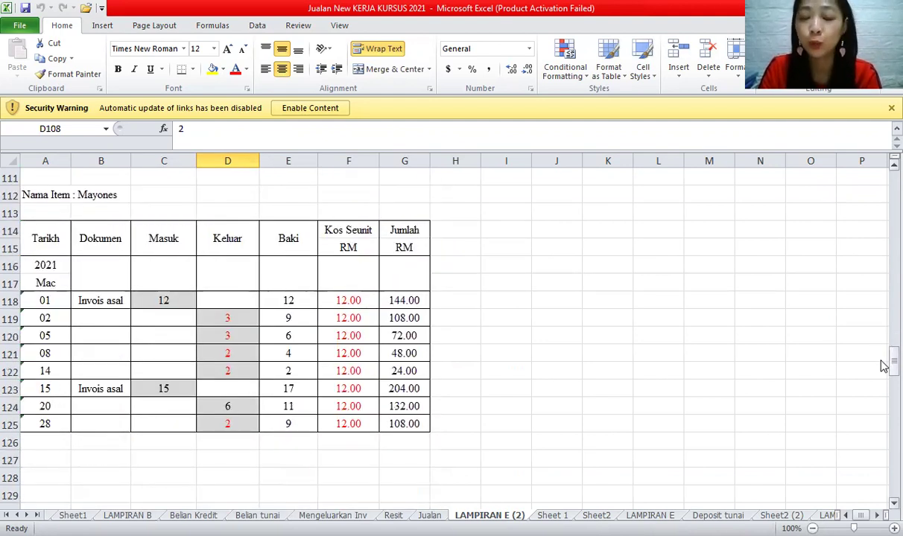
{"action": "left_click", "coordinate": [75, 193]}
{"action": "left_click", "coordinate": [235, 317]}
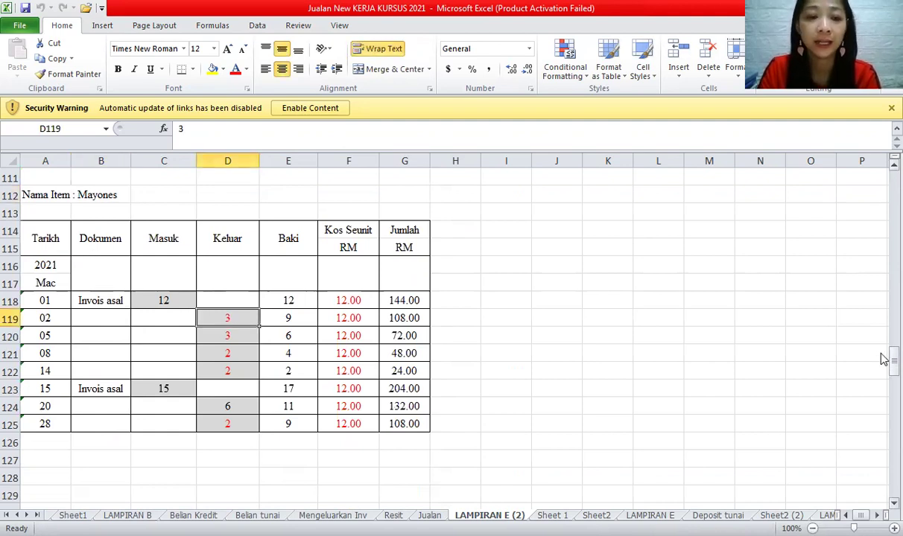
{"action": "left_click_drag", "start_coordinate": [882, 359], "coordinate": [882, 408]}
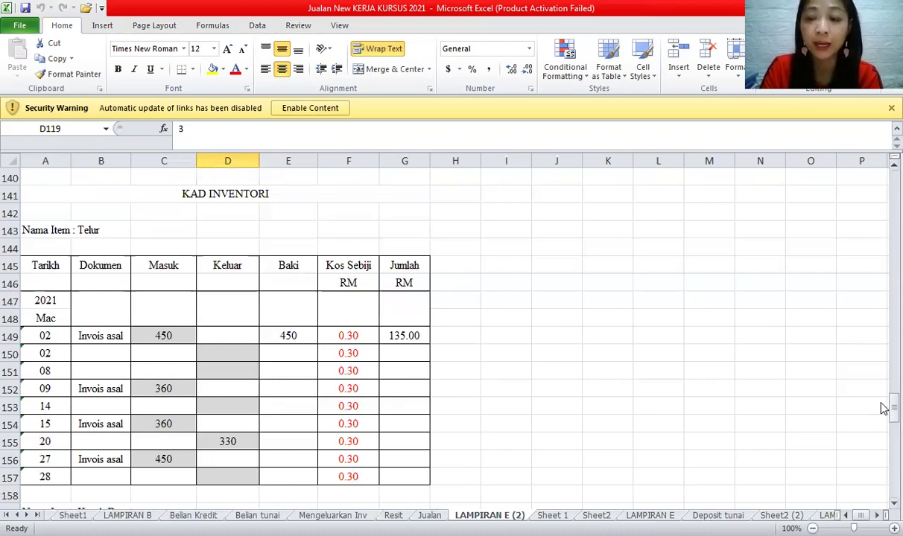
{"action": "left_click_drag", "start_coordinate": [882, 432], "coordinate": [881, 165]}
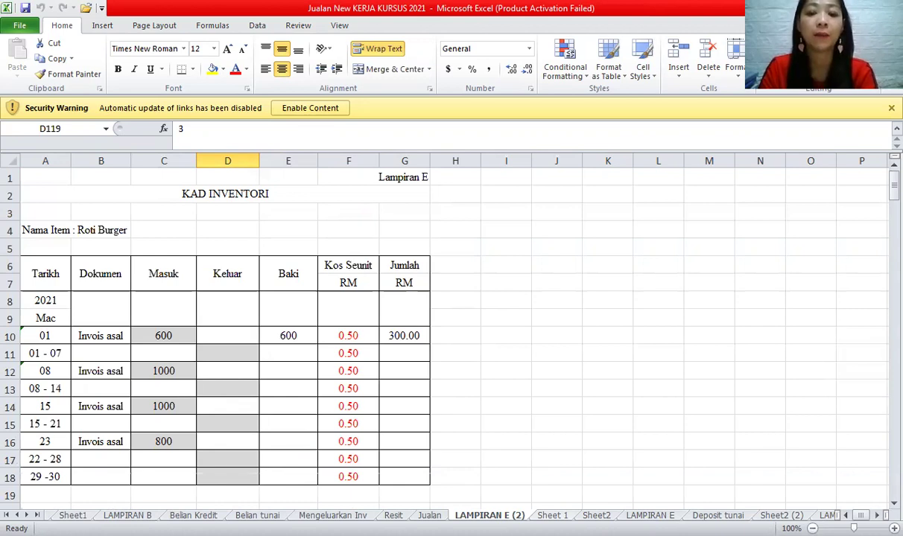
- Examine the layout of Jadual 1, Jadual 2 and Jadual 3 on Sheet 1, including the Jualan rows and blacked-out Tempahan kredit cells
{"action": "key", "text": "ctrl+Page_Down"}
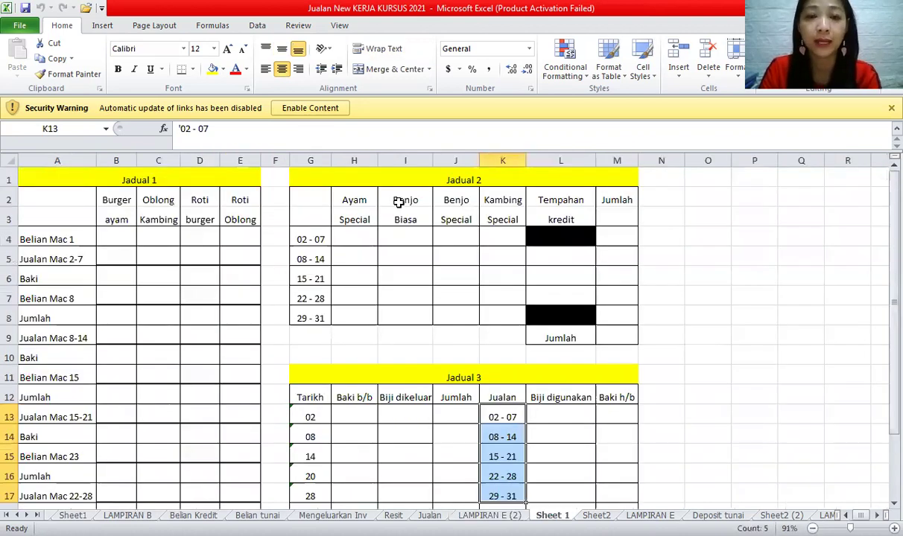
{"action": "left_click", "coordinate": [224, 183]}
{"action": "left_click", "coordinate": [451, 178]}
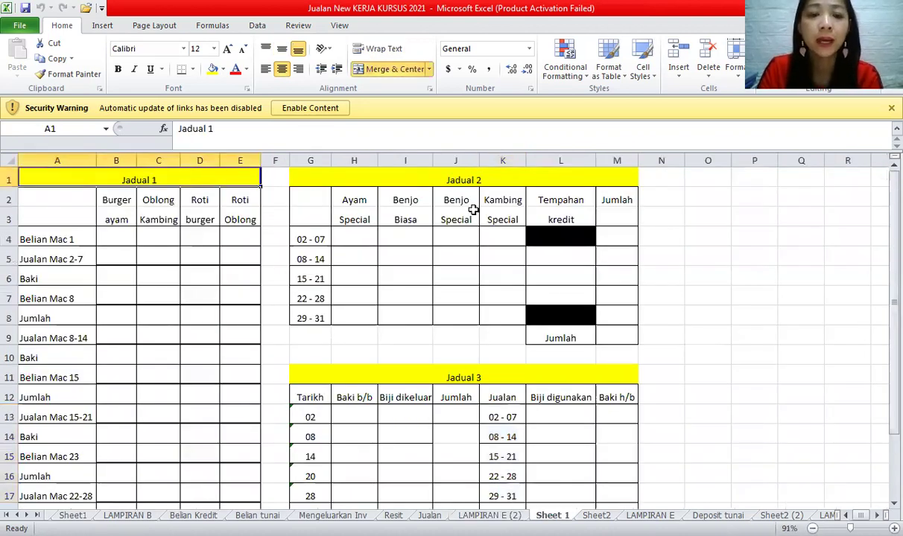
{"action": "left_click", "coordinate": [460, 379]}
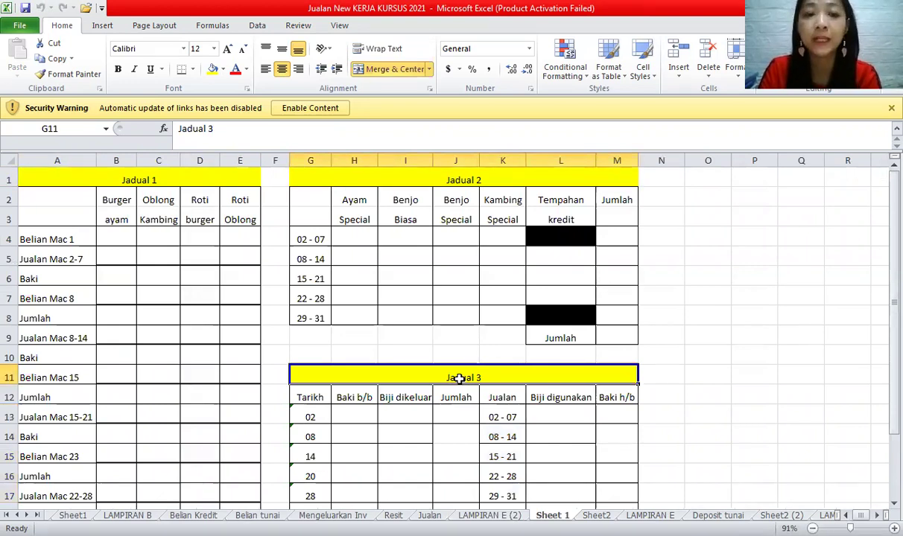
{"action": "left_click", "coordinate": [32, 259]}
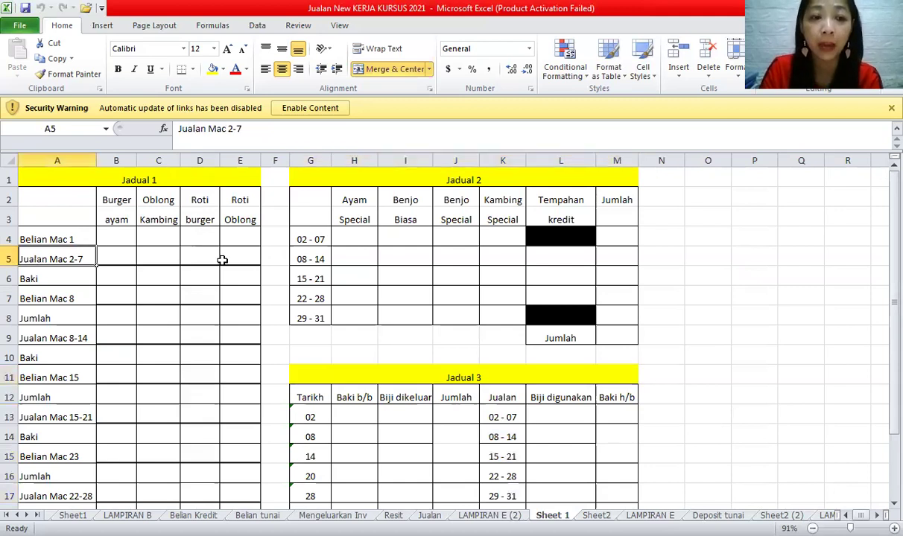
{"action": "left_click_drag", "start_coordinate": [222, 259], "coordinate": [222, 259]}
{"action": "left_click_drag", "start_coordinate": [60, 338], "coordinate": [123, 335]}
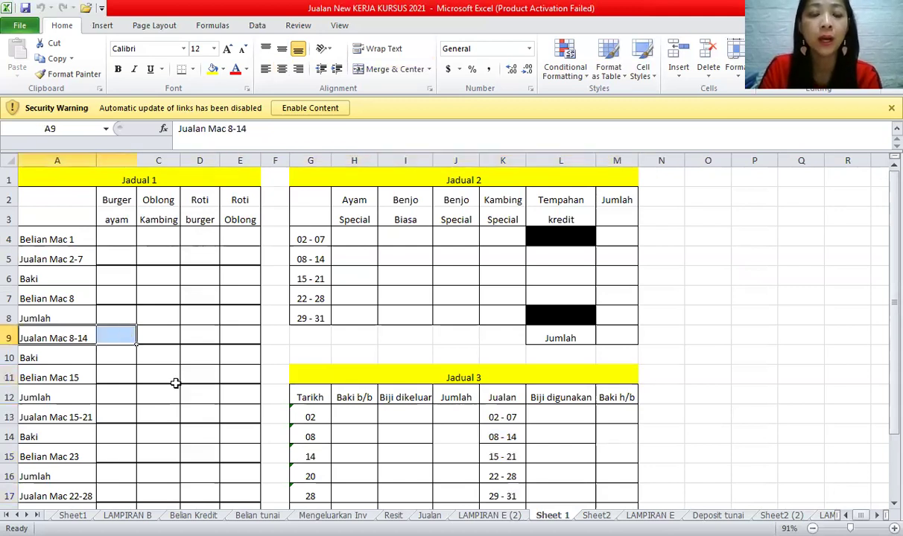
{"action": "left_click_drag", "start_coordinate": [89, 414], "coordinate": [257, 417]}
{"action": "left_click_drag", "start_coordinate": [75, 494], "coordinate": [228, 491]}
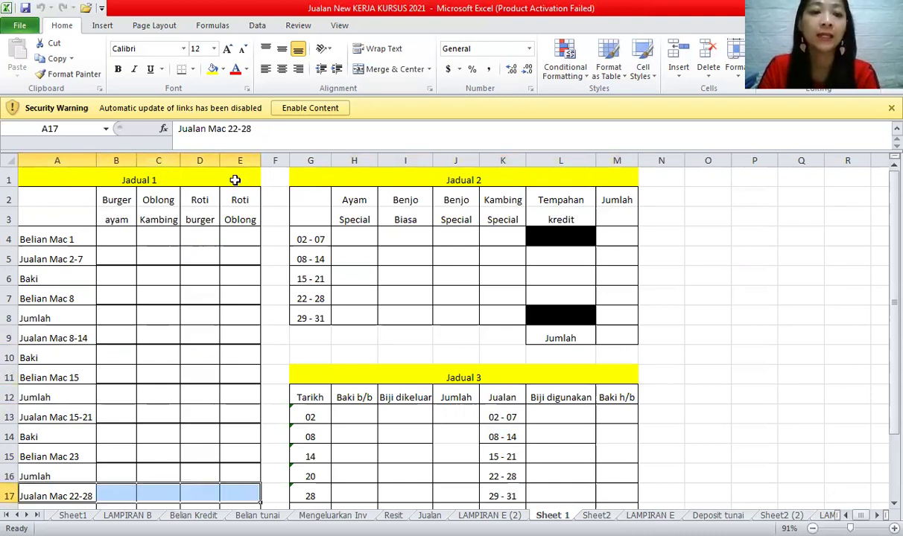
{"action": "left_click_drag", "start_coordinate": [304, 181], "coordinate": [318, 510]}
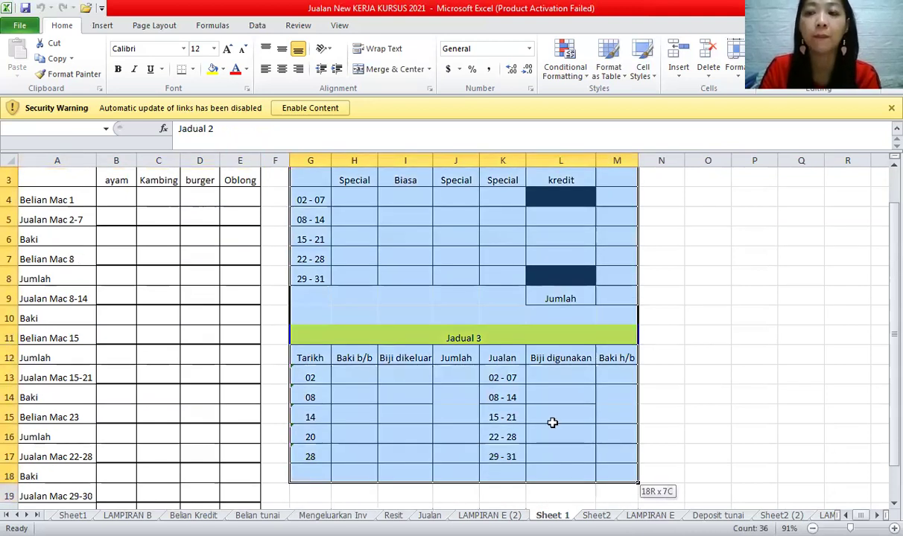
{"action": "left_click", "coordinate": [892, 165]}
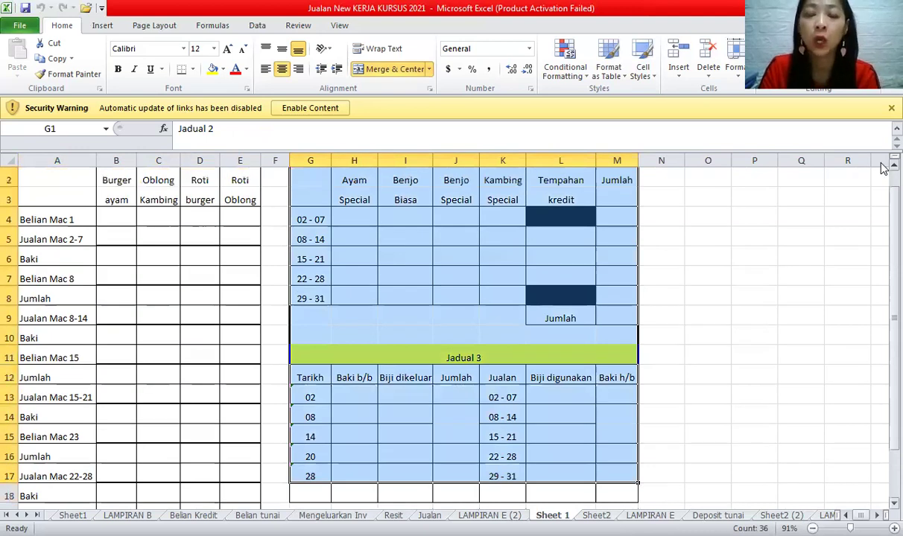
{"action": "scroll", "coordinate": [883, 168], "scroll_direction": "up", "scroll_amount": 1}
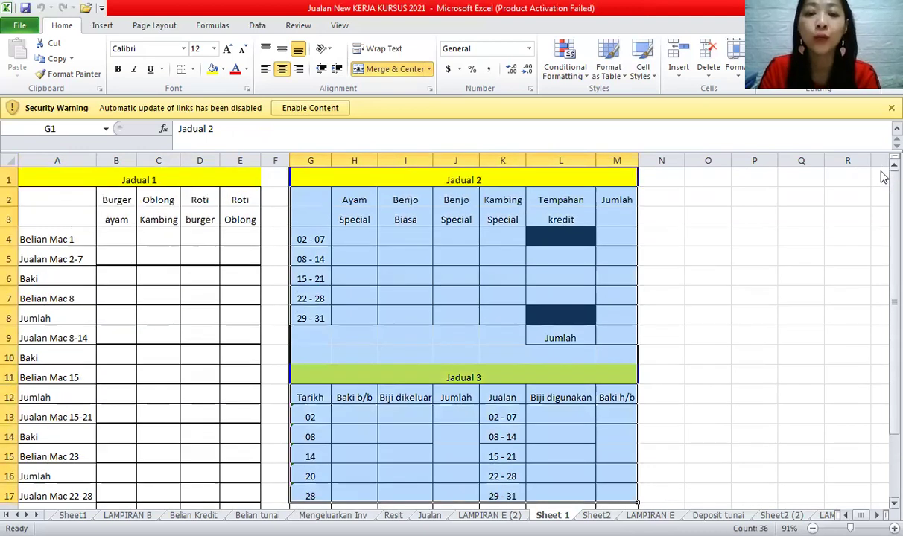
{"action": "left_click", "coordinate": [559, 313]}
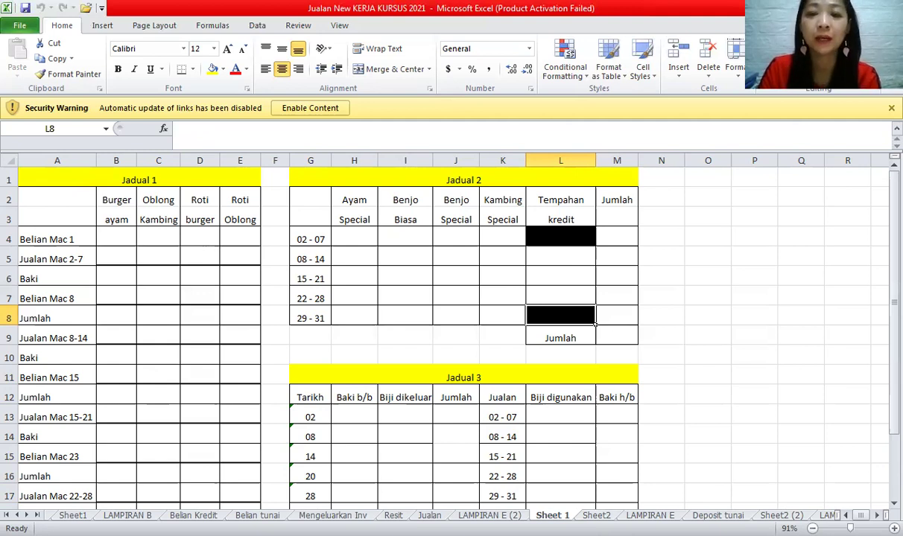
- Compare the Masuk column of the Roti Burger inventory card with the Belian rows of Jadual 1 on Sheet2
{"action": "key", "text": "ctrl+Page_Down"}
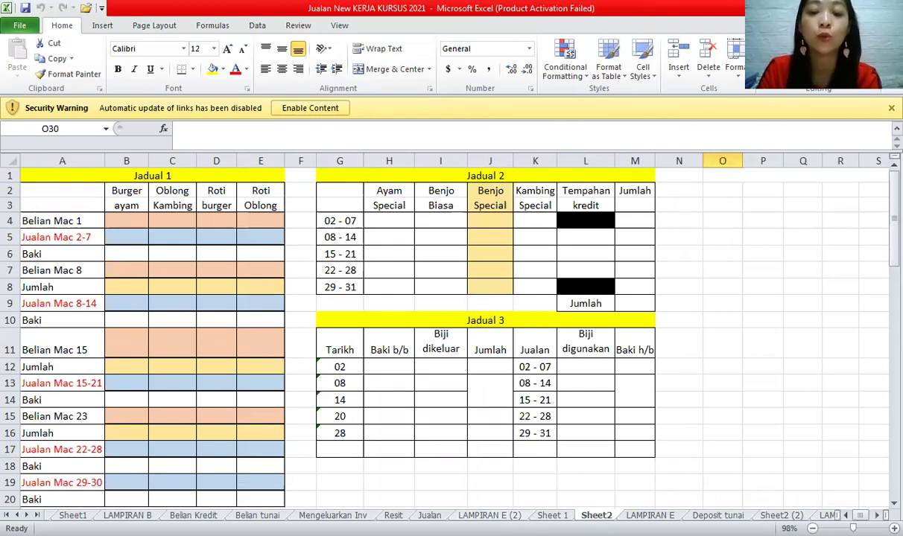
{"action": "left_click", "coordinate": [490, 516]}
{"action": "left_click_drag", "start_coordinate": [164, 336], "coordinate": [164, 442]}
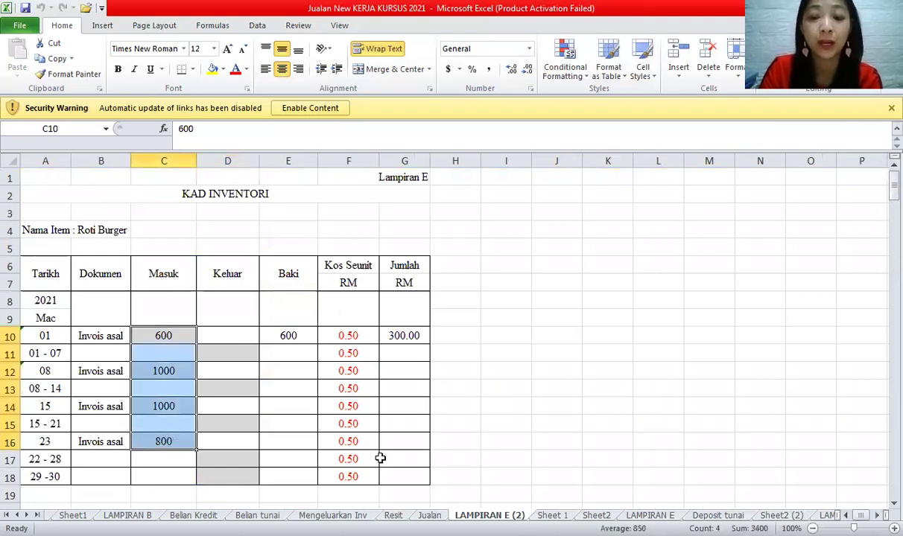
{"action": "left_click", "coordinate": [192, 287]}
{"action": "left_click", "coordinate": [596, 516]}
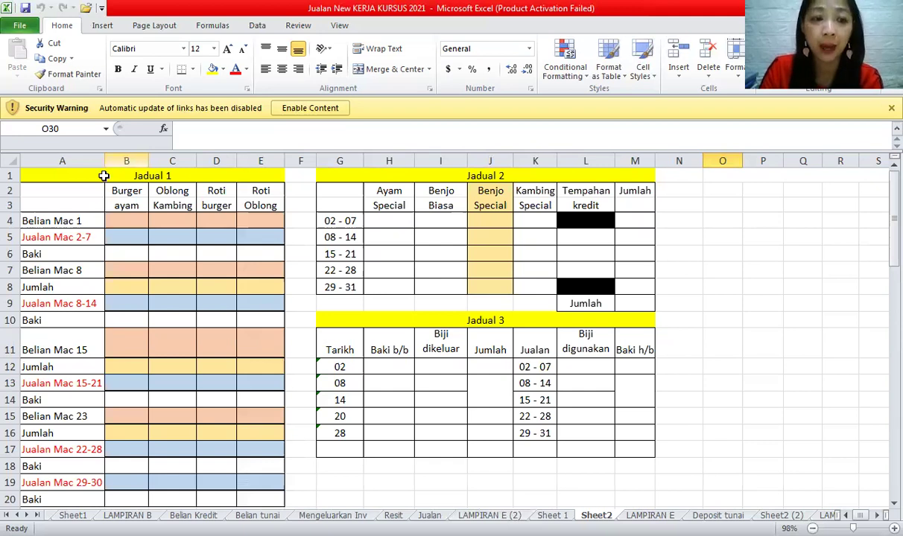
{"action": "left_click", "coordinate": [38, 218]}
{"action": "left_click", "coordinate": [262, 220], "text": "shift"}
{"action": "left_click_drag", "start_coordinate": [149, 270], "coordinate": [264, 268]}
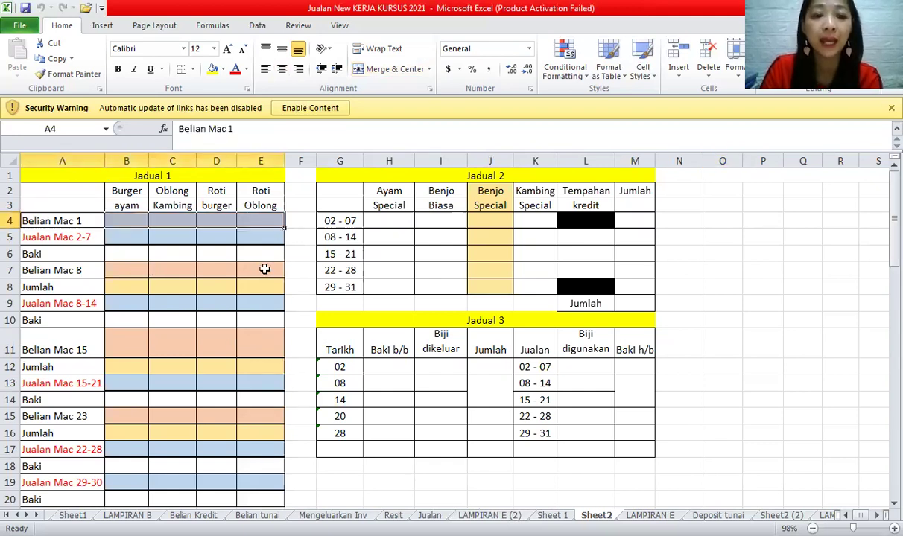
{"action": "left_click_drag", "start_coordinate": [117, 347], "coordinate": [267, 350]}
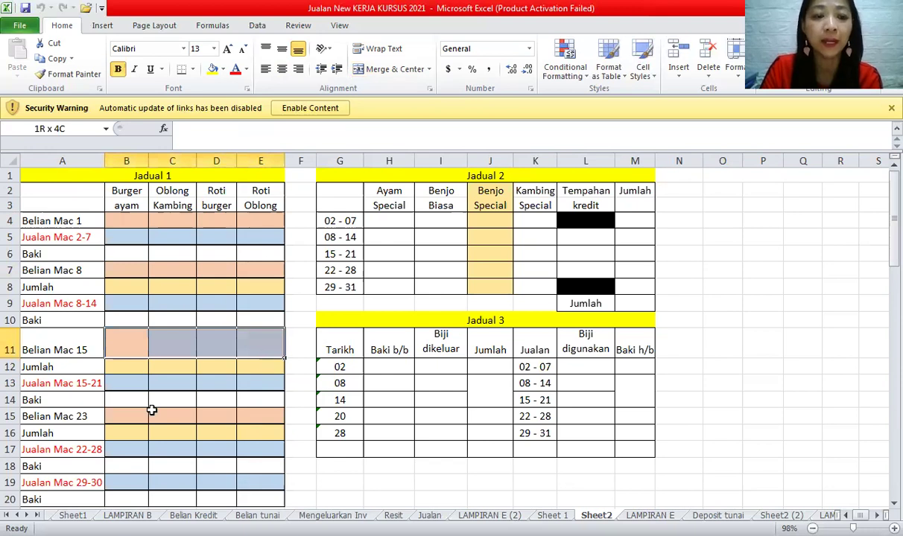
{"action": "left_click_drag", "start_coordinate": [125, 414], "coordinate": [257, 414]}
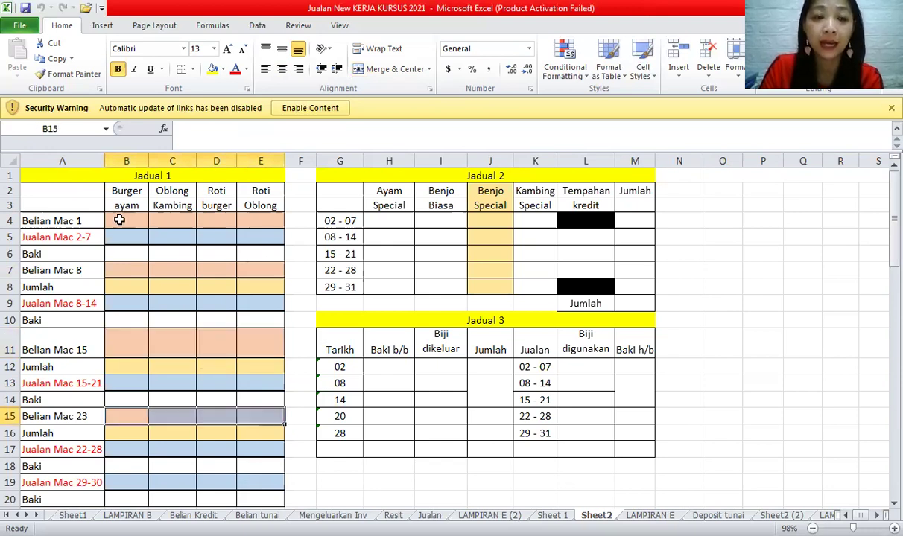
{"action": "left_click_drag", "start_coordinate": [122, 212], "coordinate": [232, 212]}
{"action": "left_click_drag", "start_coordinate": [120, 268], "coordinate": [247, 271]}
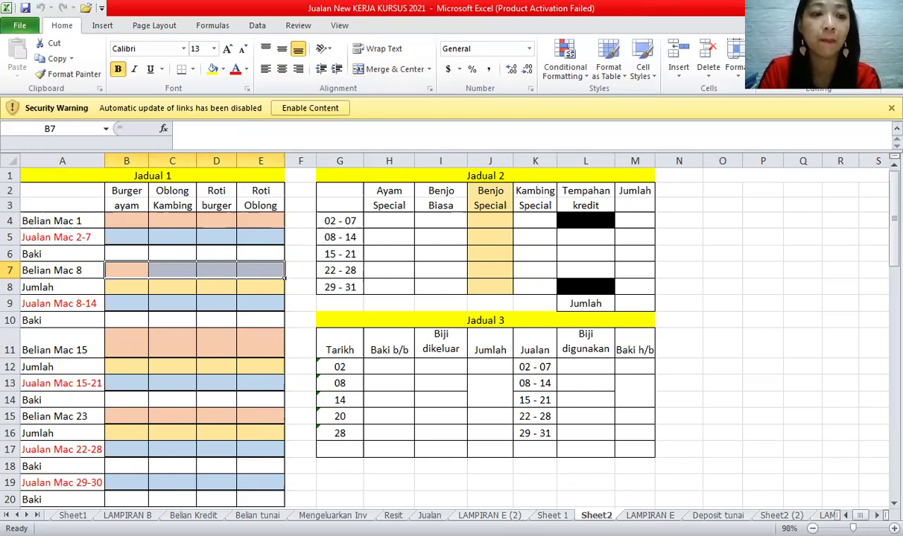
- Look up the Masuk quantities for each purchase date on the Roti Burger card in LAMPIRAN E (2)
{"action": "key", "text": "ctrl+Page_Up"}
{"action": "key", "text": "ctrl+Page_Up"}
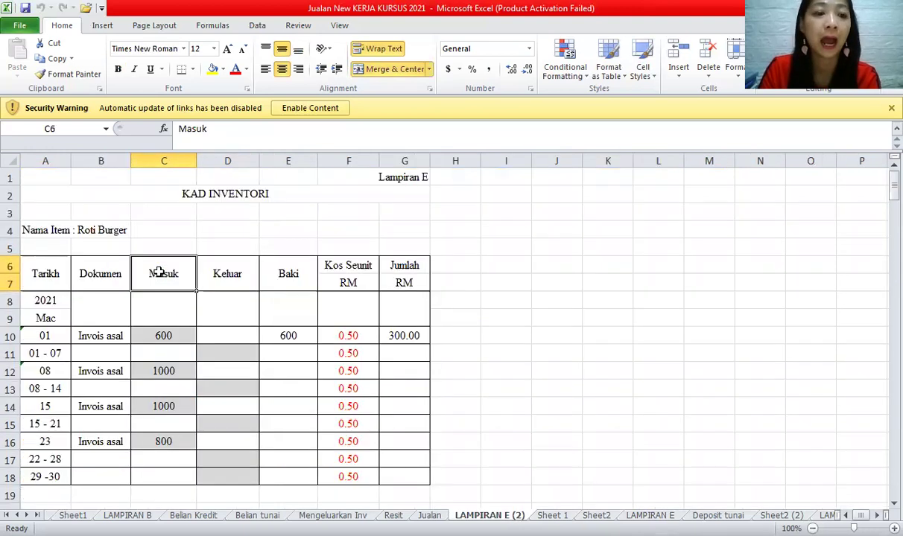
{"action": "left_click", "coordinate": [110, 225]}
{"action": "left_click", "coordinate": [159, 334]}
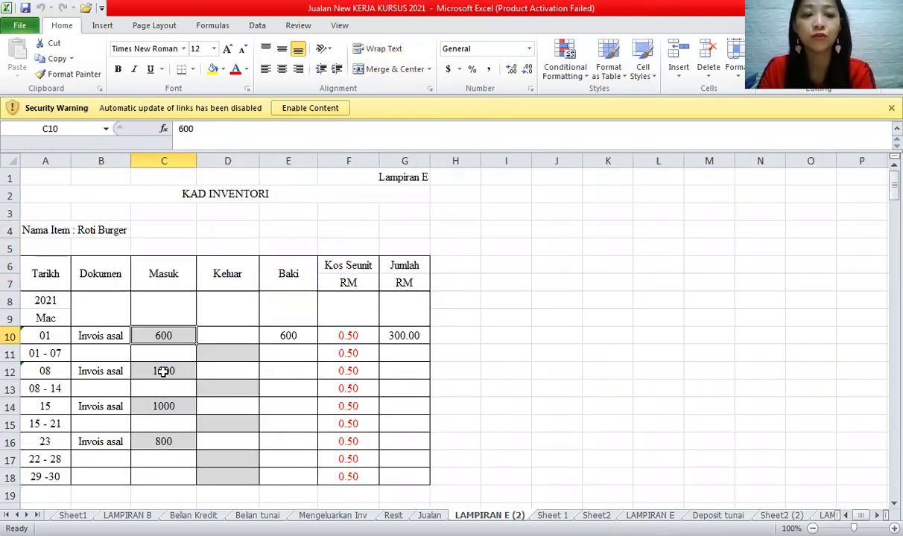
{"action": "left_click", "coordinate": [162, 371]}
{"action": "left_click", "coordinate": [170, 439]}
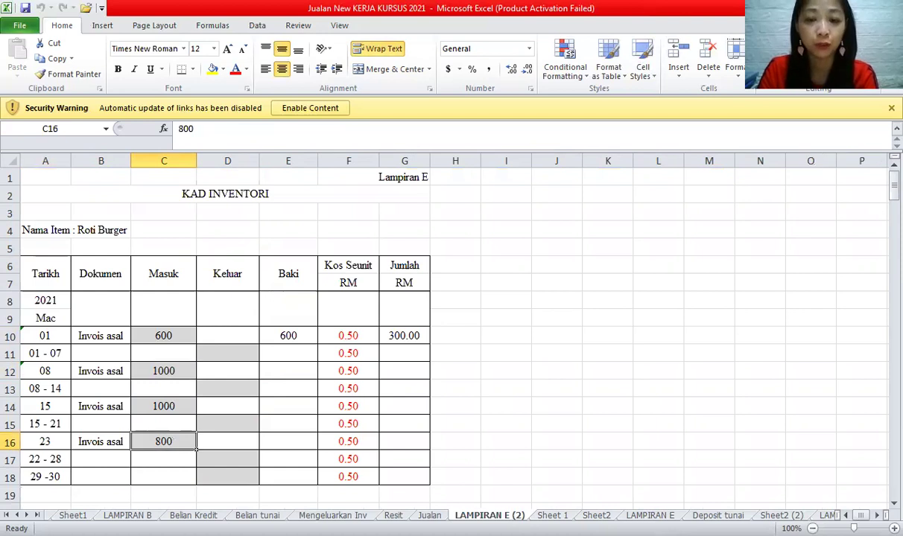
- Enter the Roti burger purchases in Jadual 1 on Sheet2: 600 for Mac 1, 1000 for Mac 8, 1000 for Mac 15 and 800 for Mac 23
{"action": "key", "text": "ctrl+Page_Down"}
{"action": "key", "text": "ctrl+Page_Down"}
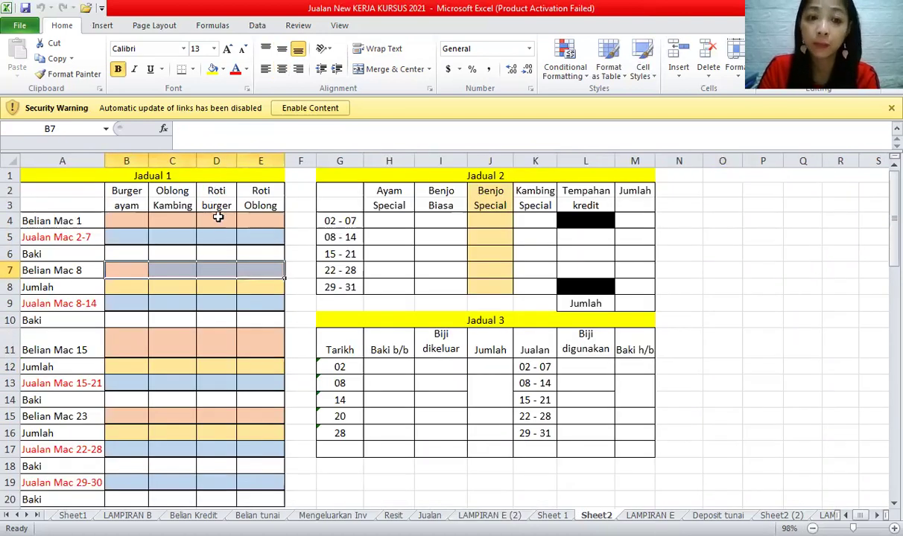
{"action": "left_click", "coordinate": [216, 209]}
{"action": "left_click", "coordinate": [218, 220]}
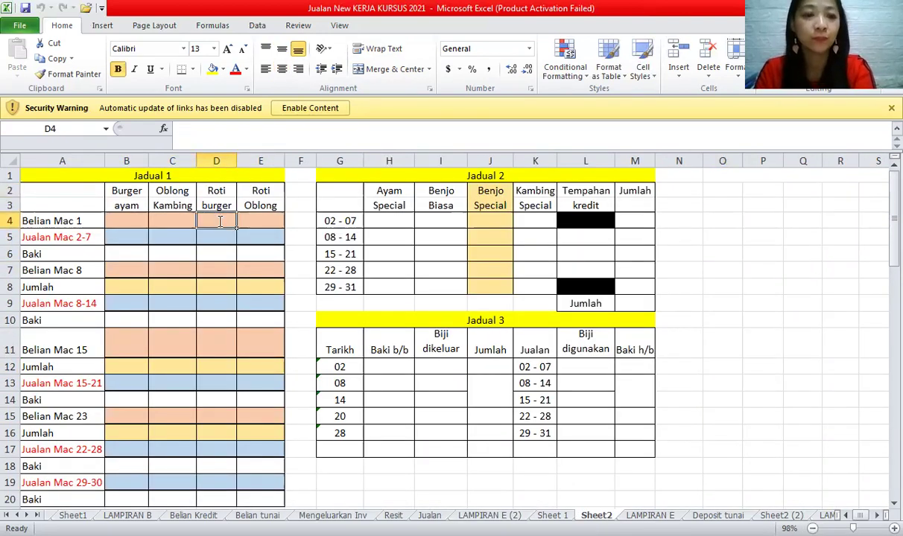
{"action": "type", "text": "600"}
{"action": "left_click", "coordinate": [214, 276]}
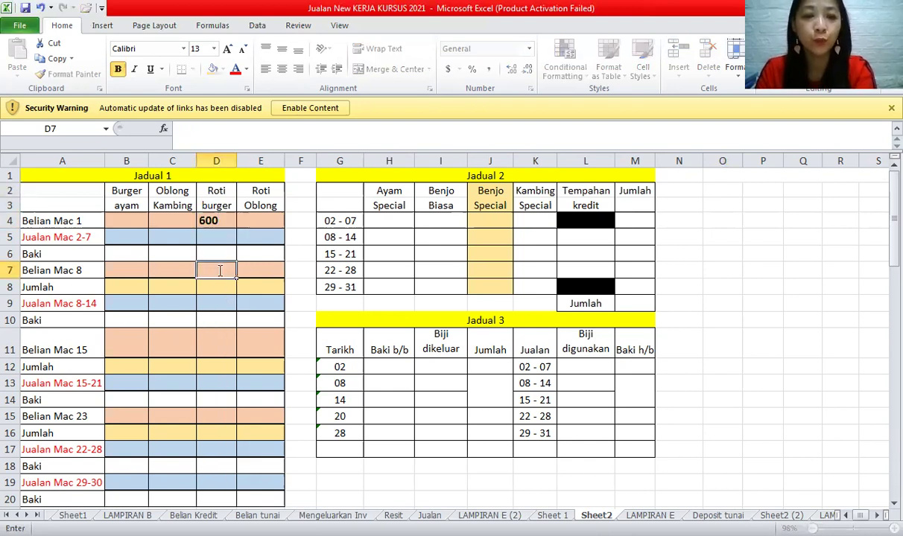
{"action": "type", "text": "1000"}
{"action": "left_click", "coordinate": [211, 339]}
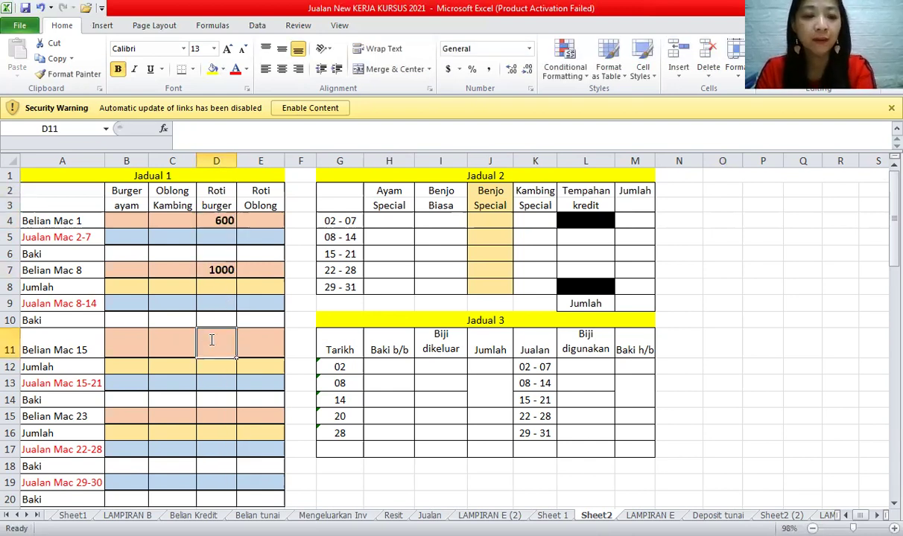
{"action": "type", "text": "1000"}
{"action": "left_click", "coordinate": [220, 417]}
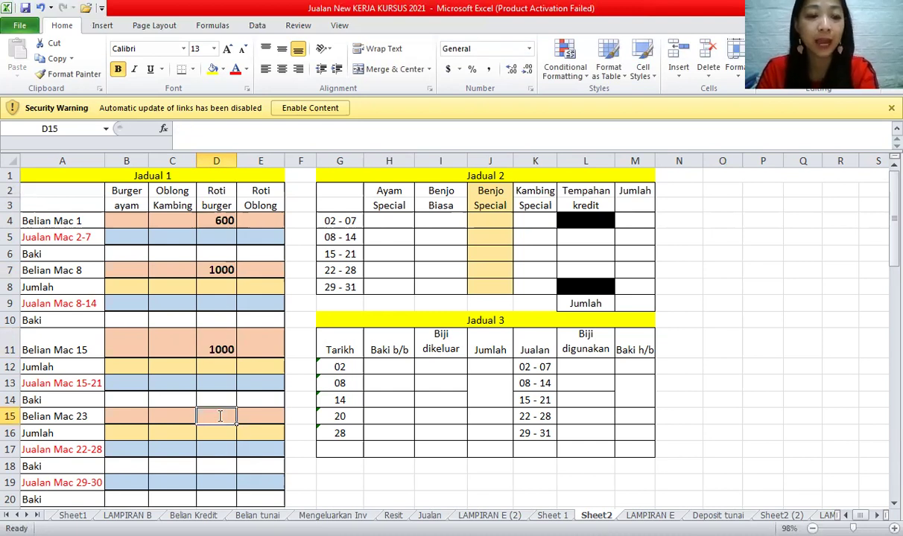
{"action": "type", "text": "800"}
{"action": "left_click", "coordinate": [213, 448]}
- Review the Belian row labels for Mac 1, 8, 15 and 23 in Jadual 1
{"action": "left_click", "coordinate": [57, 417]}
{"action": "left_click", "coordinate": [70, 348]}
{"action": "left_click", "coordinate": [82, 222]}
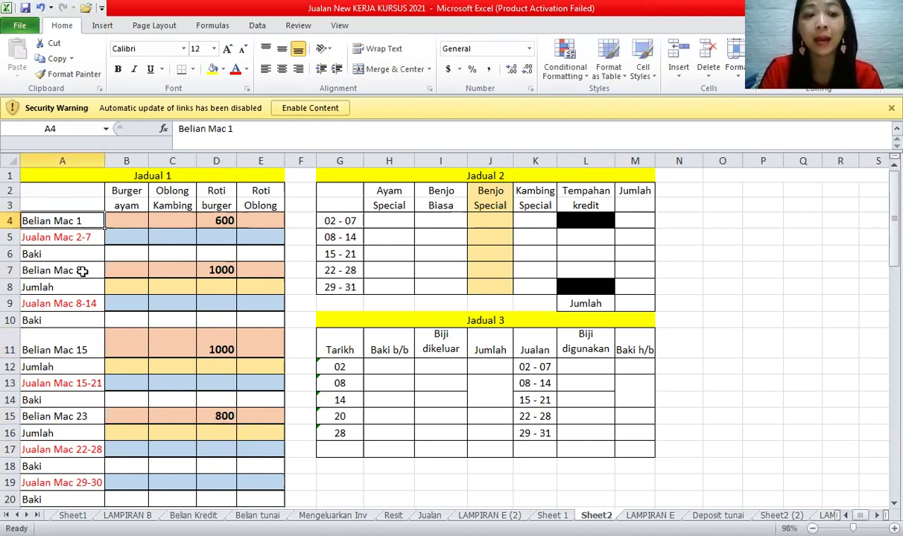
{"action": "left_click", "coordinate": [82, 271]}
{"action": "left_click", "coordinate": [82, 350]}
{"action": "left_click", "coordinate": [82, 415]}
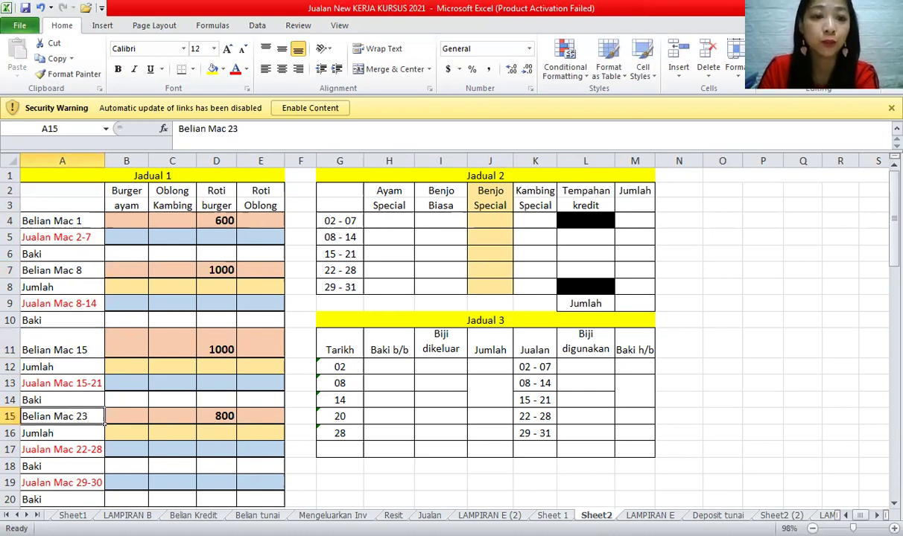
- Look up the Masuk quantities for each purchase date on the Roti Oblong card in LAMPIRAN E (2)
{"action": "key", "text": "ctrl+Page_Up"}
{"action": "key", "text": "ctrl+Page_Up"}
{"action": "left_click", "coordinate": [90, 225]}
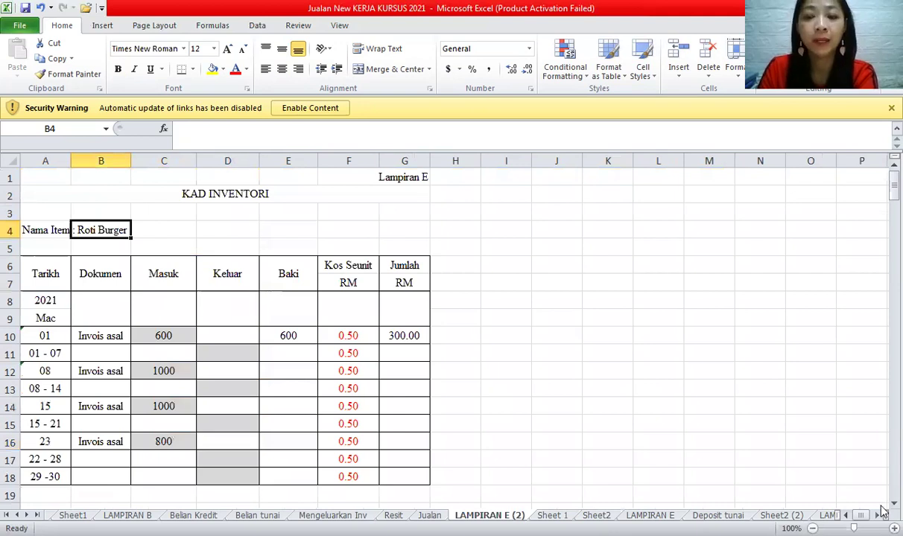
{"action": "scroll", "coordinate": [883, 510], "scroll_direction": "down", "scroll_amount": 3}
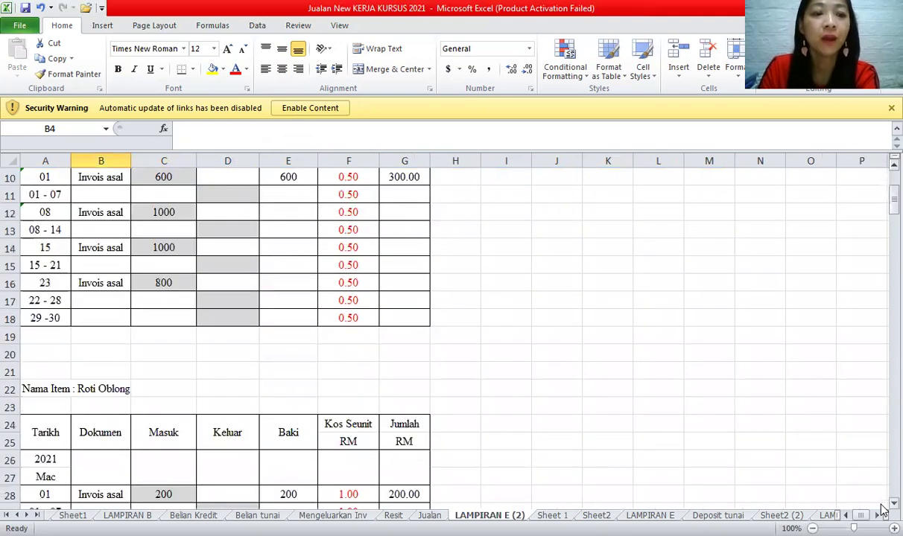
{"action": "scroll", "coordinate": [883, 510], "scroll_direction": "down", "scroll_amount": 3}
{"action": "scroll", "coordinate": [298, 298], "scroll_direction": "down", "scroll_amount": 1}
{"action": "left_click_drag", "start_coordinate": [180, 286], "coordinate": [171, 385]}
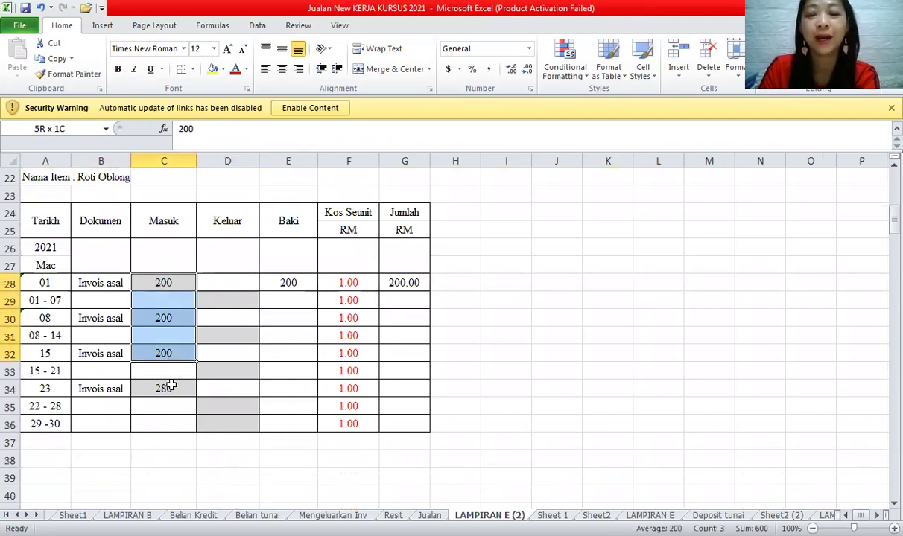
{"action": "left_click", "coordinate": [172, 385]}
- Enter the Roti Oblong purchases in Jadual 1 on Sheet2: 200 for Mac 1, 8 and 15, and 280 for Mac 23
{"action": "left_click", "coordinate": [596, 516]}
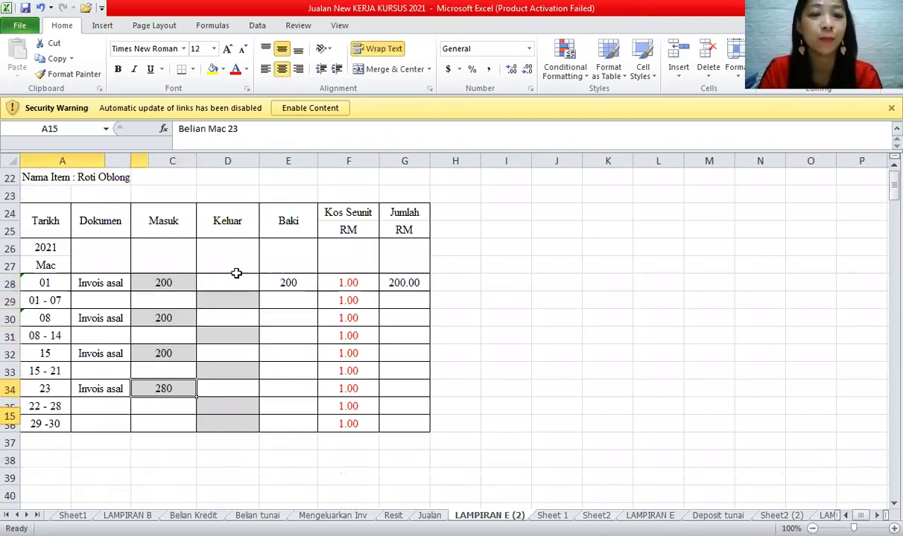
{"action": "left_click", "coordinate": [253, 221]}
{"action": "type", "text": "200"}
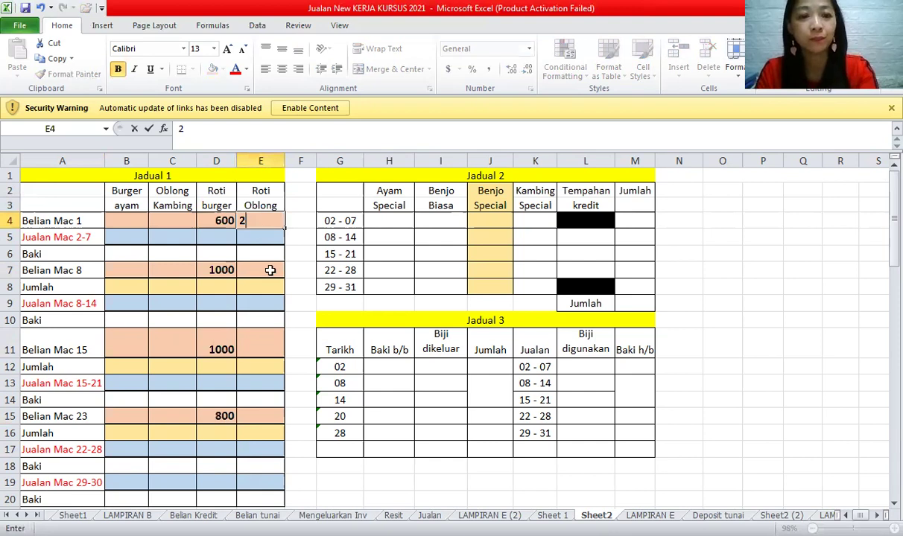
{"action": "left_click", "coordinate": [268, 270]}
{"action": "type", "text": "200"}
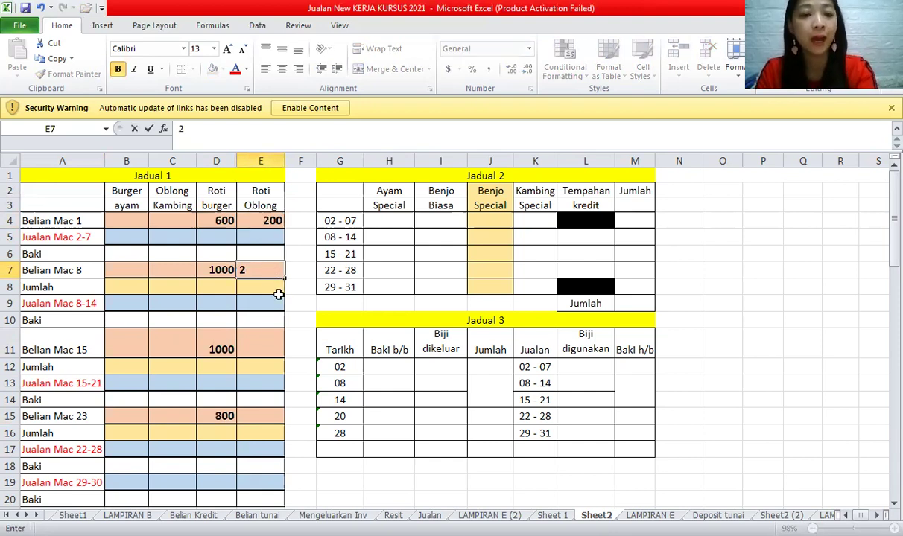
{"action": "left_click", "coordinate": [259, 343]}
{"action": "type", "text": "2"}
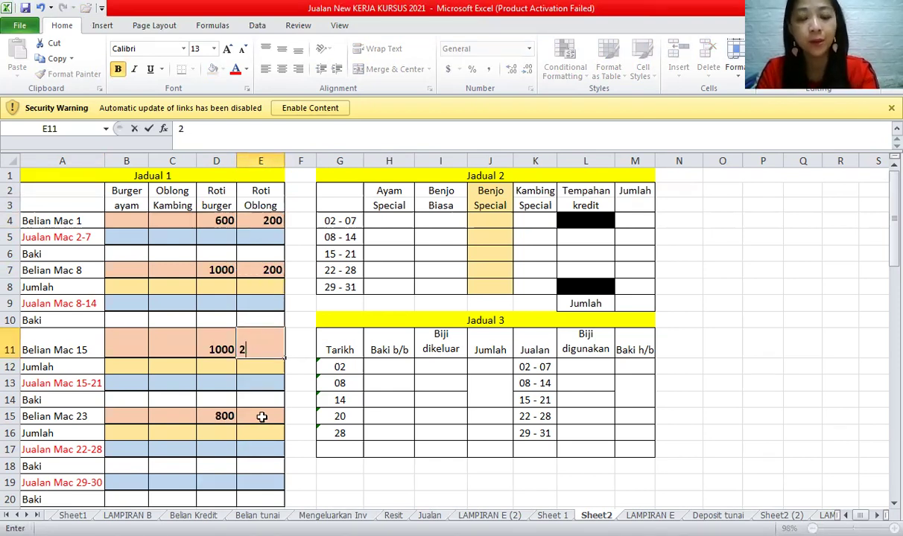
{"action": "type", "text": "00"}
{"action": "left_click", "coordinate": [260, 417]}
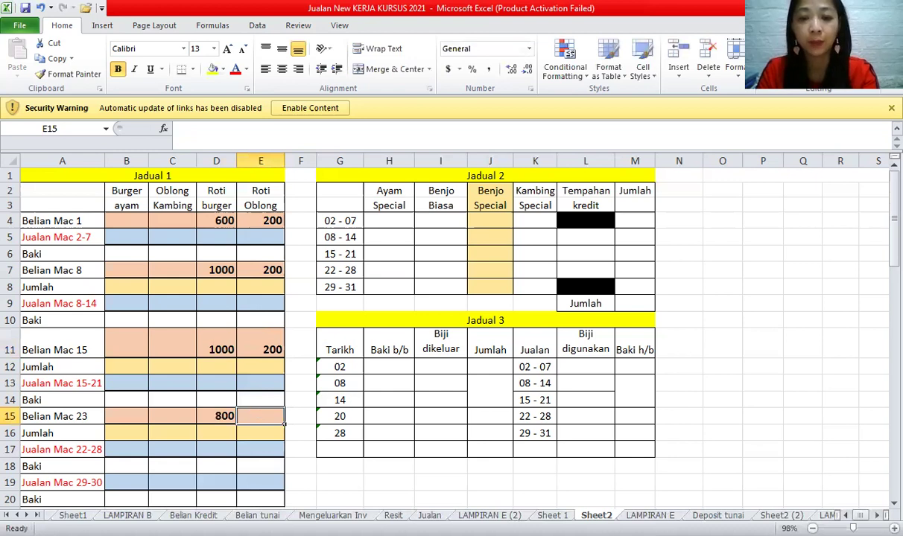
{"action": "left_click", "coordinate": [490, 516]}
{"action": "left_click", "coordinate": [597, 515]}
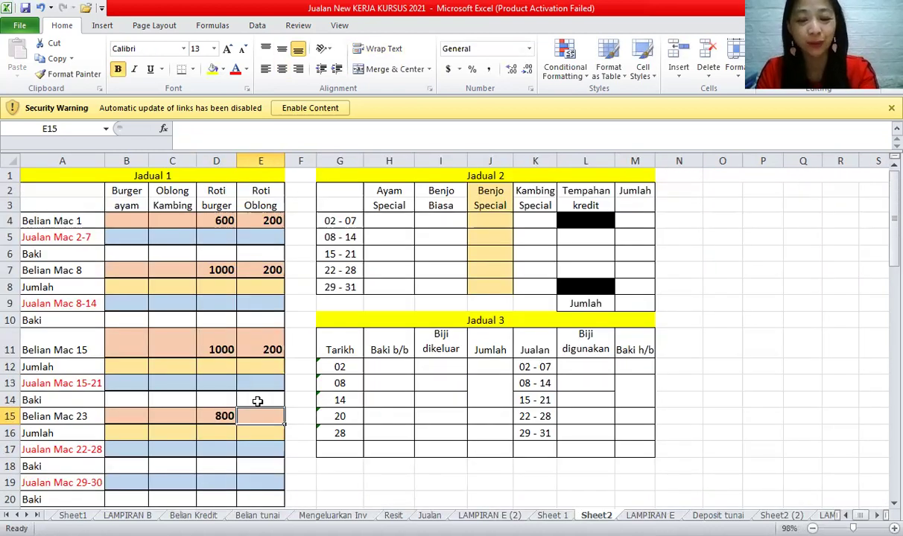
{"action": "type", "text": "280"}
{"action": "left_click", "coordinate": [389, 348]}
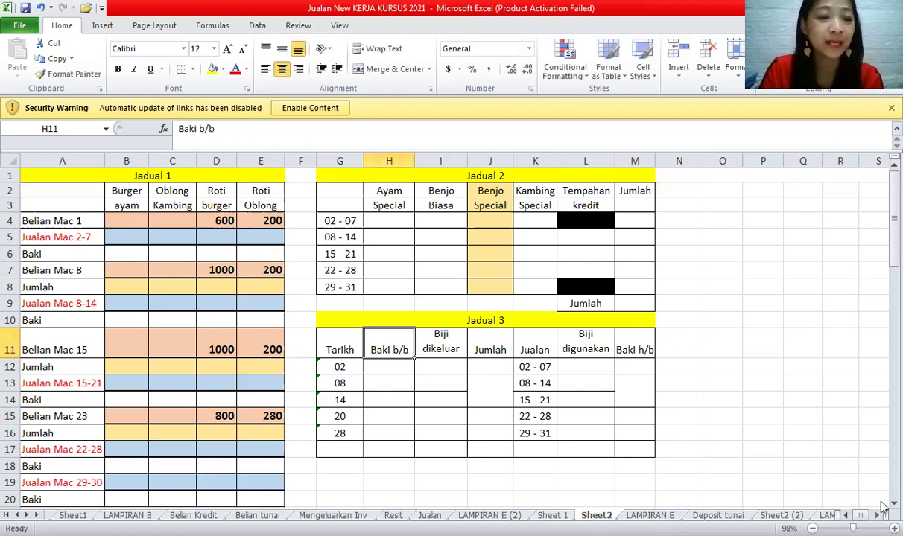
- Look up the Masuk quantities for each purchase date on the Burger Ayam card in LAMPIRAN E (2)
{"action": "key", "text": "ctrl+Page_Up"}
{"action": "key", "text": "ctrl+Page_Up"}
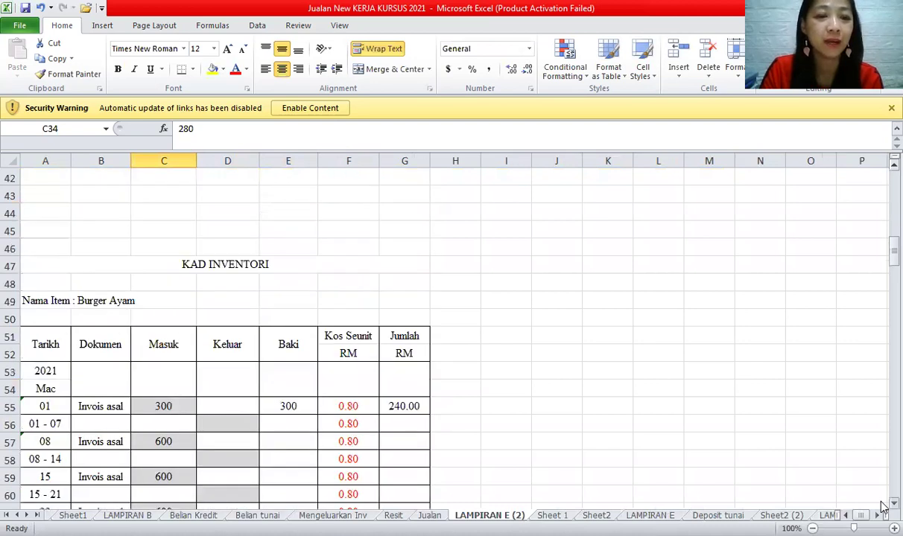
{"action": "scroll", "coordinate": [883, 507], "scroll_direction": "down", "scroll_amount": 1}
{"action": "scroll", "coordinate": [883, 507], "scroll_direction": "down", "scroll_amount": 1}
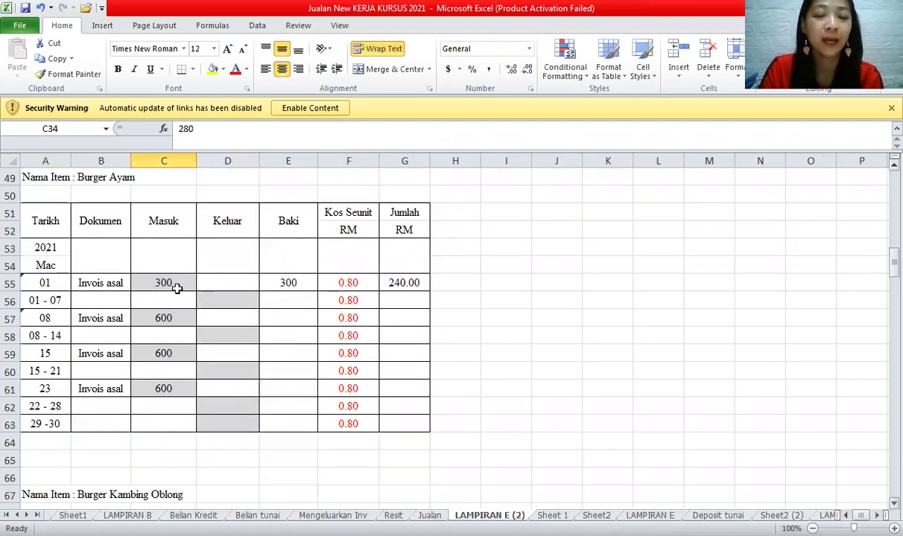
{"action": "left_click", "coordinate": [170, 319]}
{"action": "key", "text": "Down"}
{"action": "key", "text": "Down"}
{"action": "key", "text": "Down"}
{"action": "key", "text": "Down"}
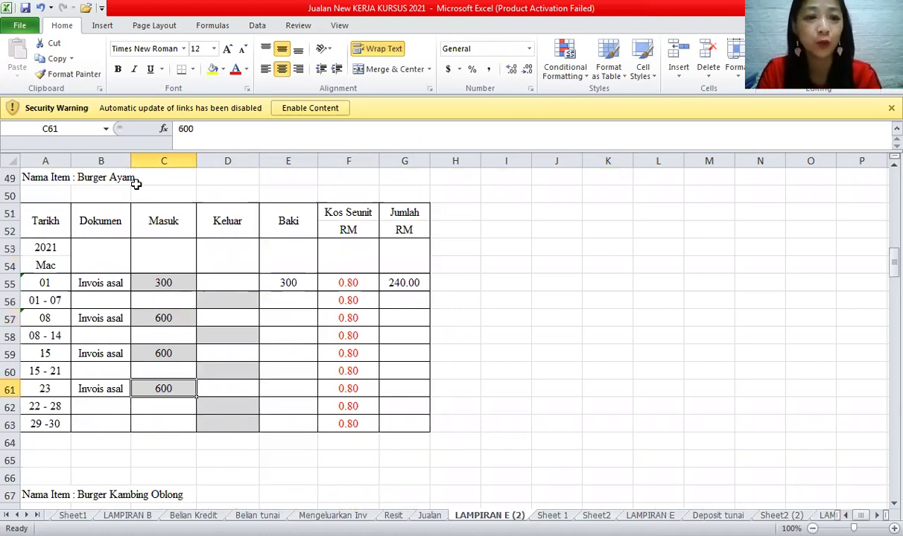
- Enter the Burger ayam purchases in Jadual 1 on Sheet2: 300 for Mac 1 and 600 for Mac 8, 15 and 23
{"action": "key", "text": "ctrl+Page_Down"}
{"action": "key", "text": "ctrl+Page_Down"}
{"action": "left_click", "coordinate": [113, 219]}
{"action": "type", "text": "300"}
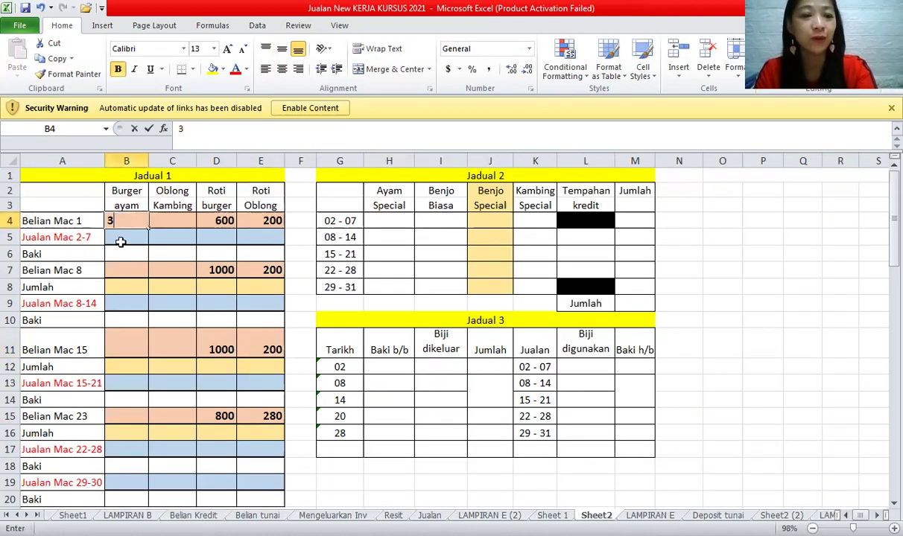
{"action": "left_click", "coordinate": [126, 274]}
{"action": "type", "text": "600"}
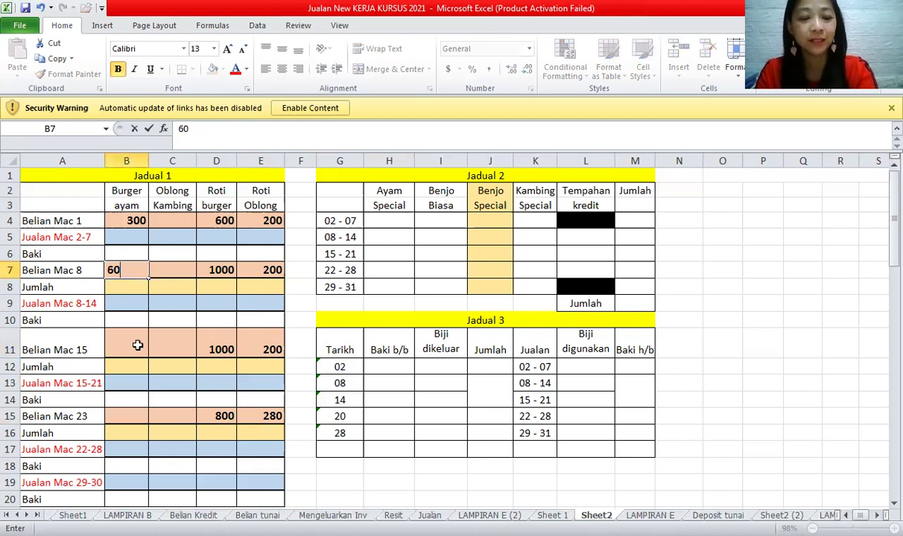
{"action": "left_click", "coordinate": [138, 344]}
{"action": "type", "text": "600"}
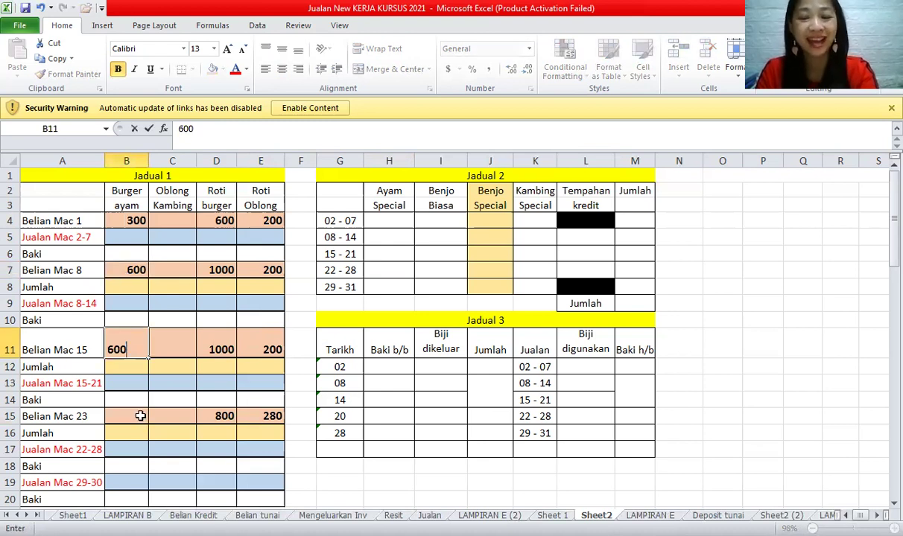
{"action": "left_click", "coordinate": [136, 414]}
{"action": "type", "text": "600"}
{"action": "left_click", "coordinate": [249, 399]}
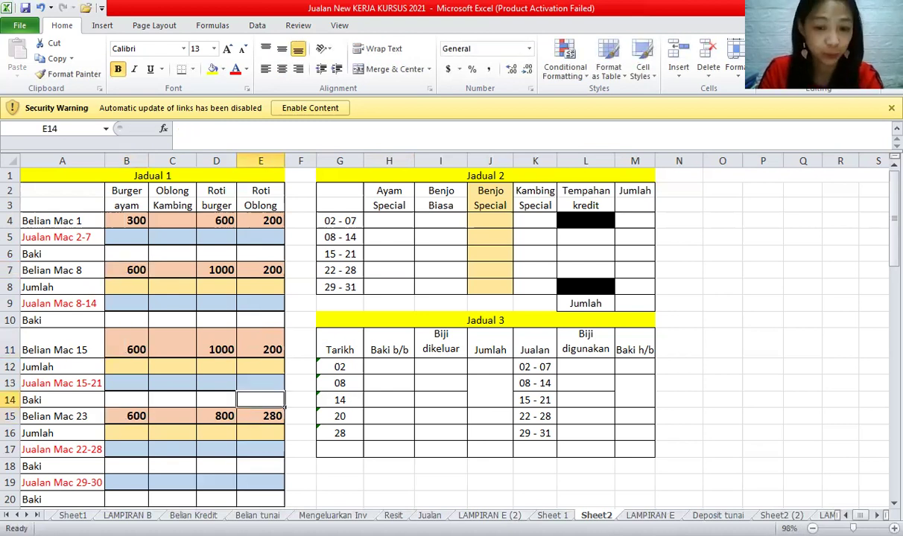
- Look up the Masuk quantities for each purchase date on the Burger Kambing Oblong card in LAMPIRAN E (2)
{"action": "left_click", "coordinate": [490, 516]}
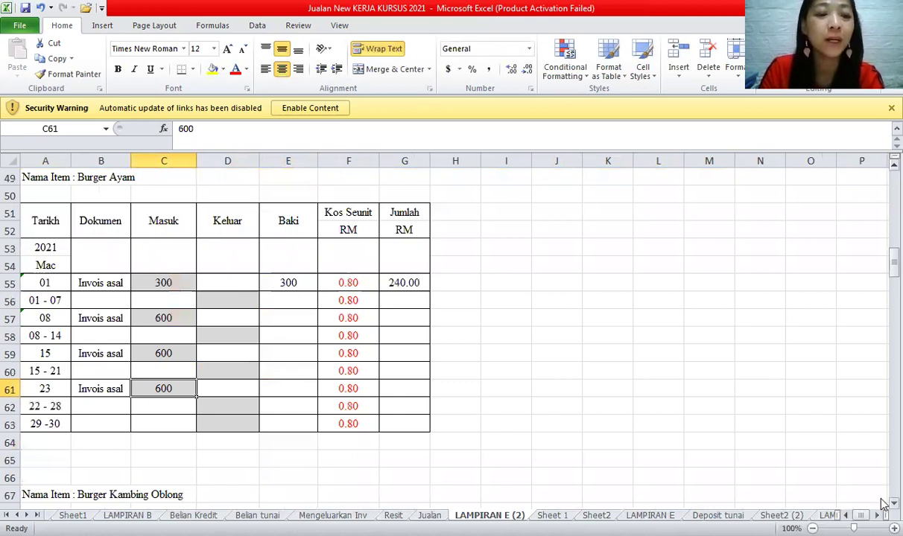
{"action": "scroll", "coordinate": [883, 505], "scroll_direction": "down", "scroll_amount": 2}
{"action": "scroll", "coordinate": [883, 504], "scroll_direction": "down", "scroll_amount": 3}
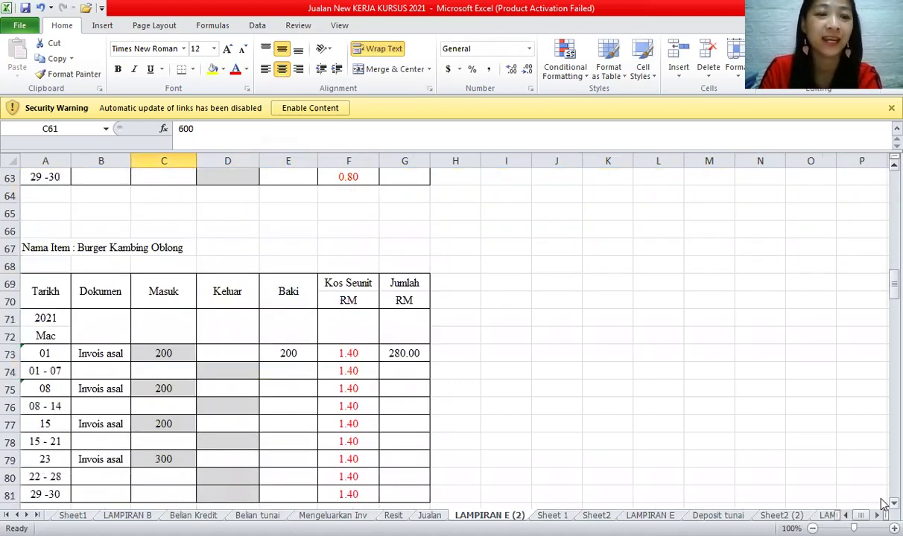
{"action": "scroll", "coordinate": [883, 504], "scroll_direction": "down", "scroll_amount": 1}
{"action": "scroll", "coordinate": [835, 477], "scroll_direction": "down", "scroll_amount": 1}
{"action": "left_click_drag", "start_coordinate": [165, 280], "coordinate": [167, 355]}
{"action": "left_click", "coordinate": [164, 388]}
- Enter the Oblong Kambing purchases in Jadual 1 on Sheet2: 200 for Mac 1, 8 and 15, and 300 for Mac 23
{"action": "left_click", "coordinate": [596, 515]}
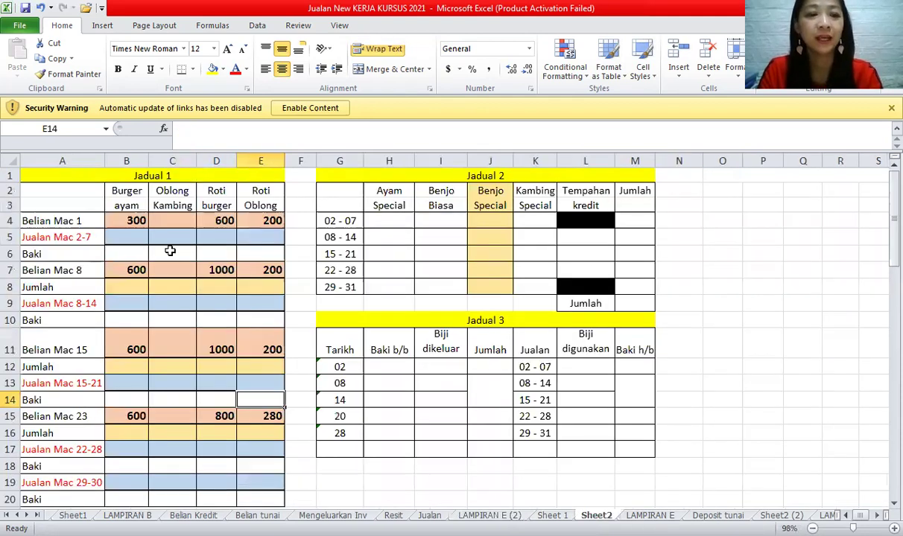
{"action": "left_click", "coordinate": [181, 224]}
{"action": "type", "text": "2"}
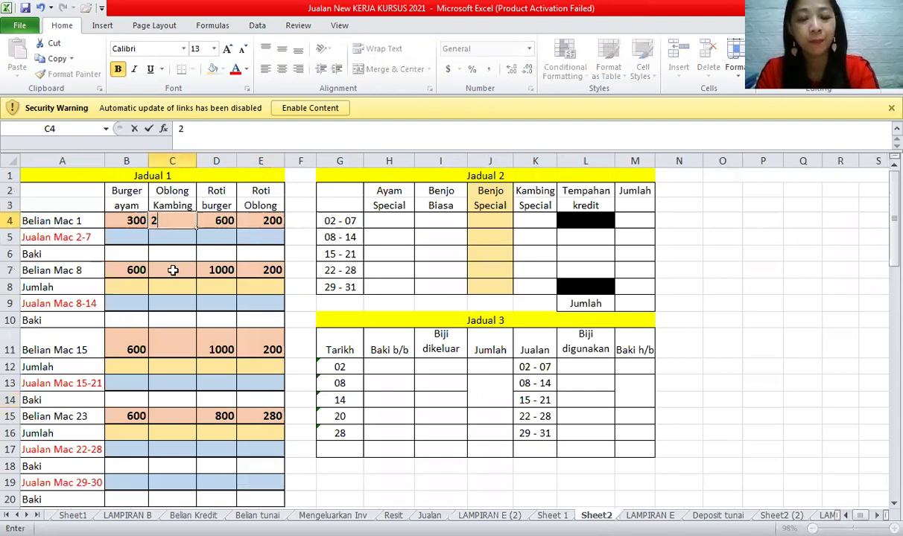
{"action": "type", "text": "00"}
{"action": "left_click", "coordinate": [173, 268]}
{"action": "type", "text": "200"}
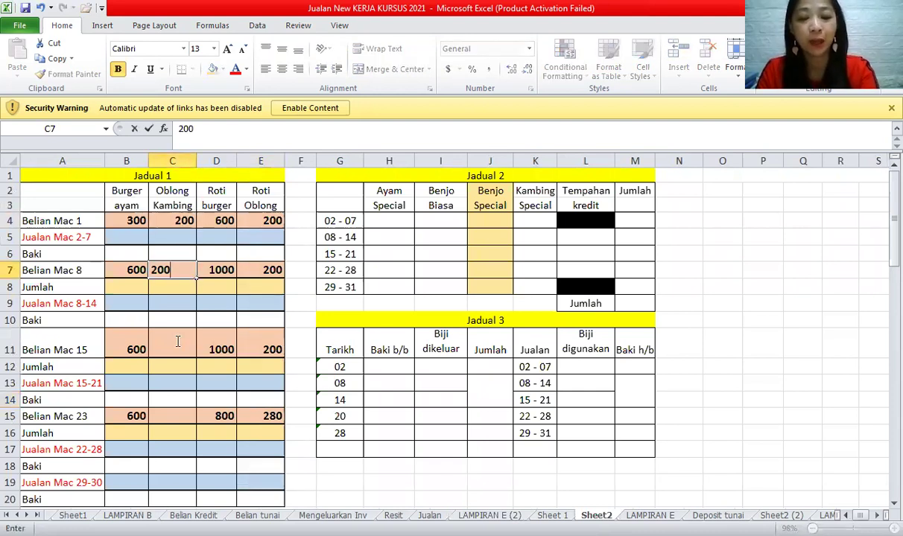
{"action": "left_click", "coordinate": [178, 337]}
{"action": "type", "text": "200"}
{"action": "left_click", "coordinate": [185, 417]}
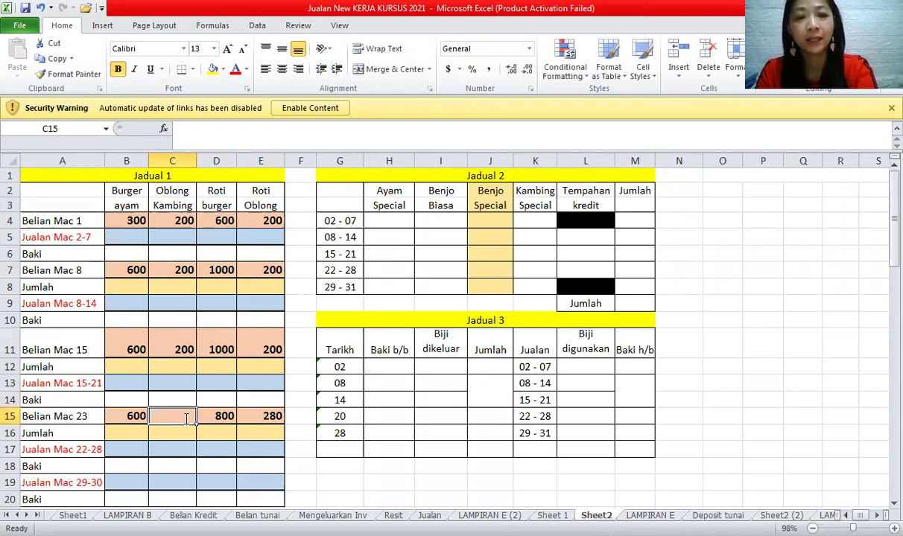
{"action": "type", "text": "300"}
{"action": "left_click", "coordinate": [343, 416]}
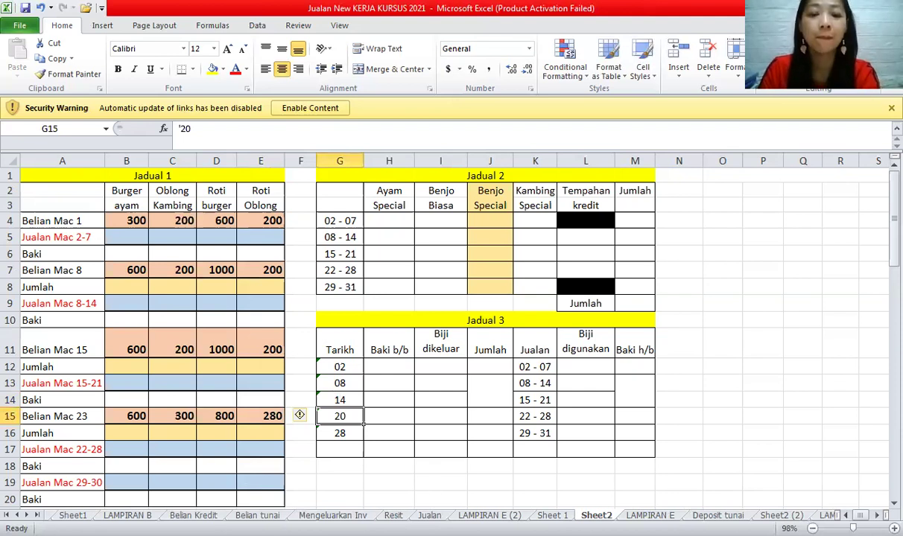
- Compare the Sos Cili card in LAMPIRAN E (2) with the inventory release documents and cards on the Mengeluarkan Inv sheet
{"action": "left_click", "coordinate": [489, 516]}
{"action": "left_click", "coordinate": [893, 504]}
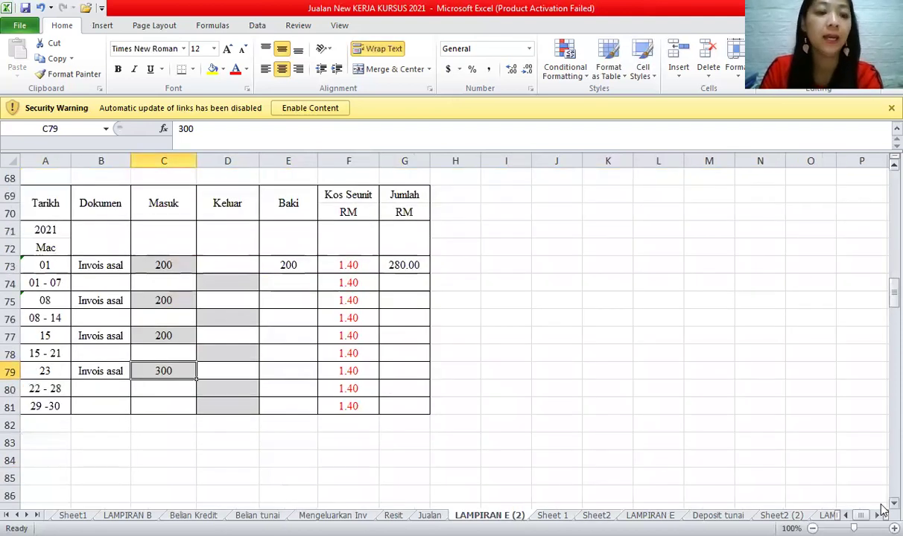
{"action": "scroll", "coordinate": [882, 509], "scroll_direction": "down", "scroll_amount": 3}
{"action": "scroll", "coordinate": [882, 510], "scroll_direction": "down", "scroll_amount": 5}
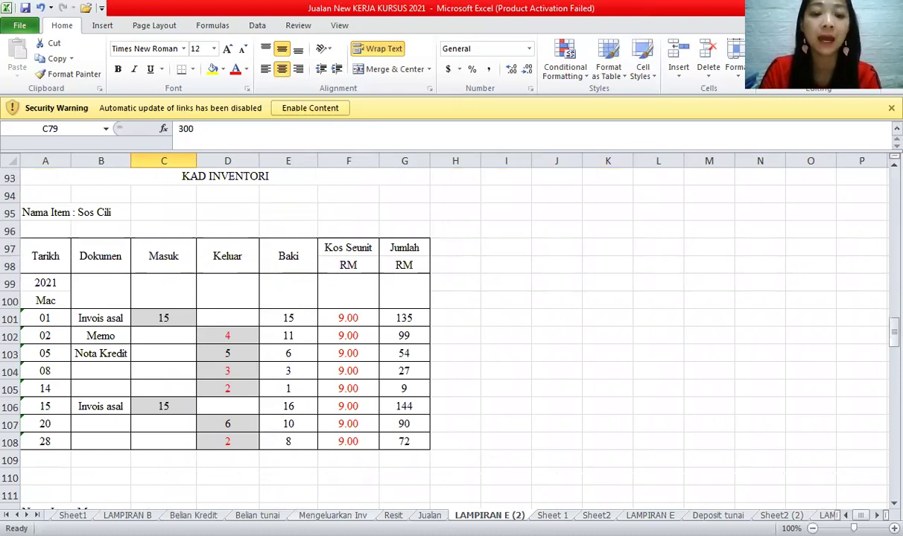
{"action": "key", "text": "ctrl+Page_Up"}
{"action": "key", "text": "ctrl+Page_Up"}
{"action": "key", "text": "ctrl+Page_Up"}
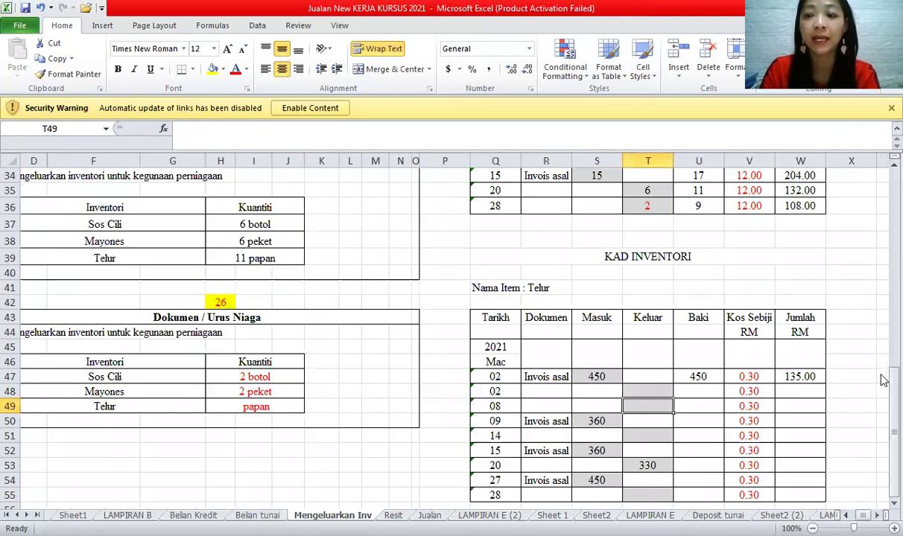
{"action": "left_click_drag", "start_coordinate": [882, 380], "coordinate": [882, 274]}
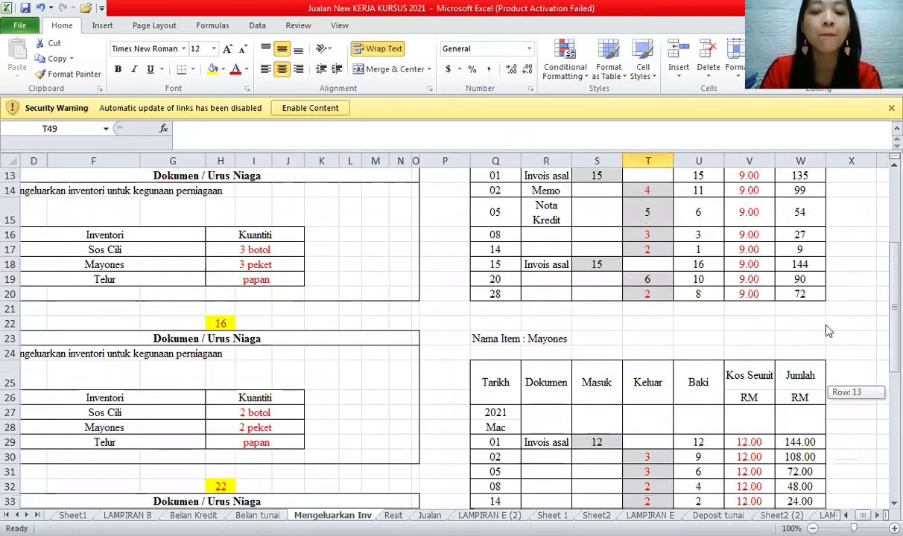
{"action": "scroll", "coordinate": [447, 455], "scroll_direction": "down", "scroll_amount": 1}
- Review the Masuk, Keluar and Baki entries of the Mayones card in LAMPIRAN E (2)
{"action": "key", "text": "ctrl+Page_Down"}
{"action": "key", "text": "ctrl+Page_Down"}
{"action": "key", "text": "ctrl+Page_Down"}
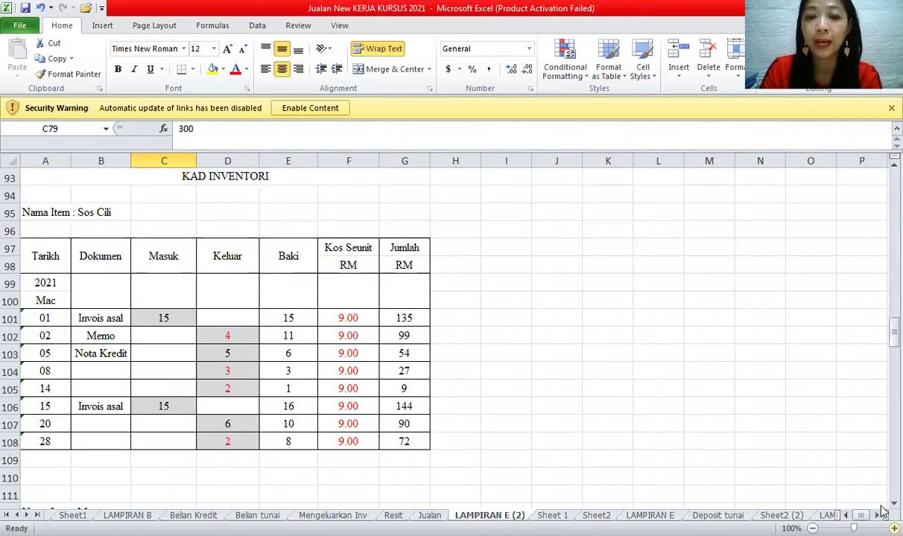
{"action": "scroll", "coordinate": [882, 509], "scroll_direction": "down", "scroll_amount": 5}
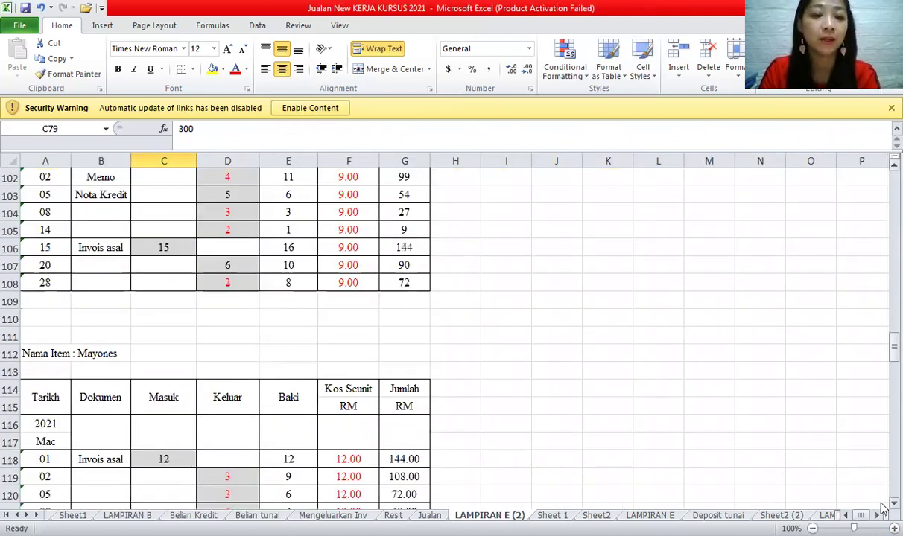
{"action": "scroll", "coordinate": [882, 509], "scroll_direction": "down", "scroll_amount": 2}
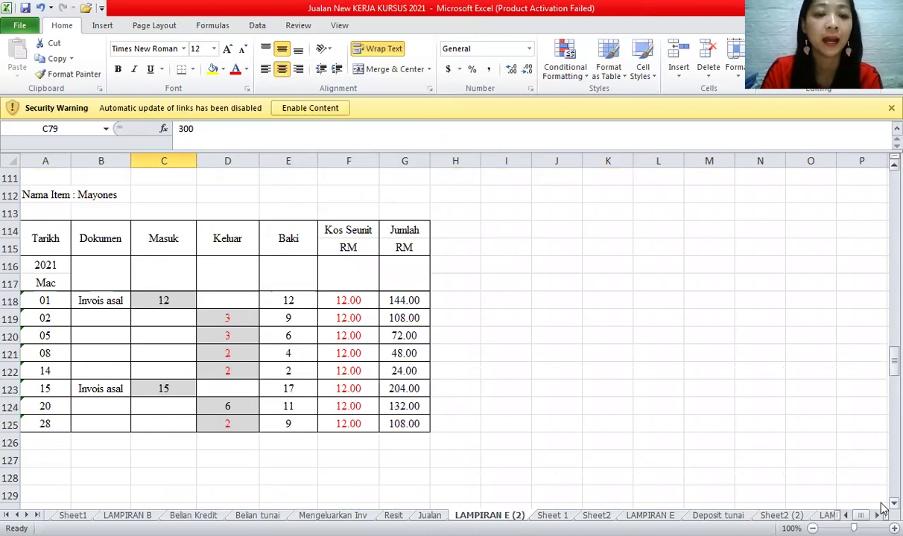
{"action": "scroll", "coordinate": [882, 509], "scroll_direction": "down", "scroll_amount": 1}
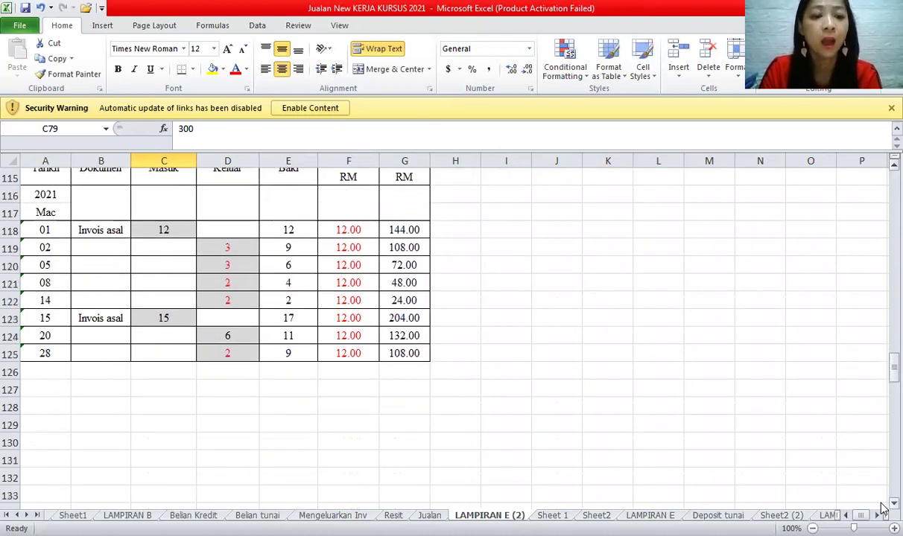
- Examine the Masuk purchases and Keluar entries on the Telur card in LAMPIRAN E (2)
{"action": "scroll", "coordinate": [882, 509], "scroll_direction": "down", "scroll_amount": 8}
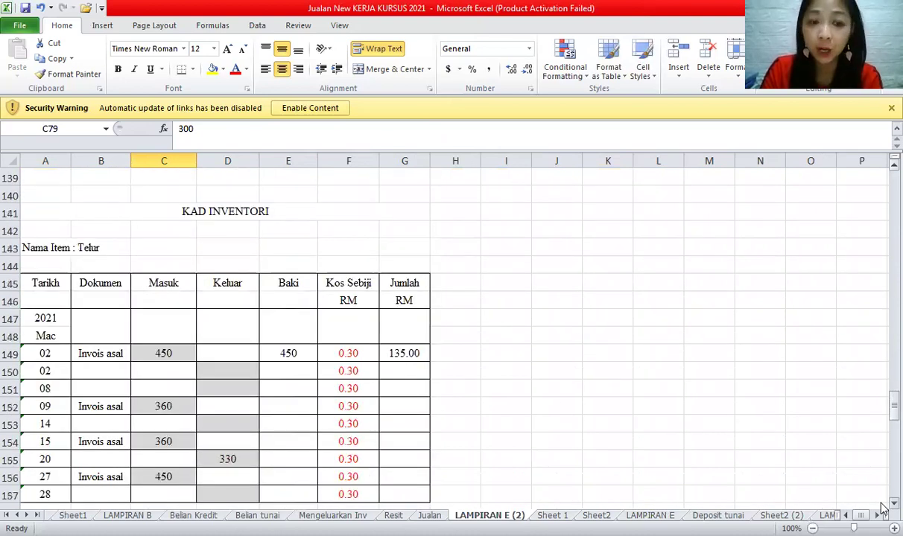
{"action": "scroll", "coordinate": [233, 406], "scroll_direction": "down", "scroll_amount": 1}
{"action": "left_click", "coordinate": [233, 407]}
{"action": "left_click", "coordinate": [163, 371]}
{"action": "left_click", "coordinate": [161, 404]}
{"action": "key", "text": "Down"}
{"action": "key", "text": "Down"}
{"action": "left_click", "coordinate": [210, 426]}
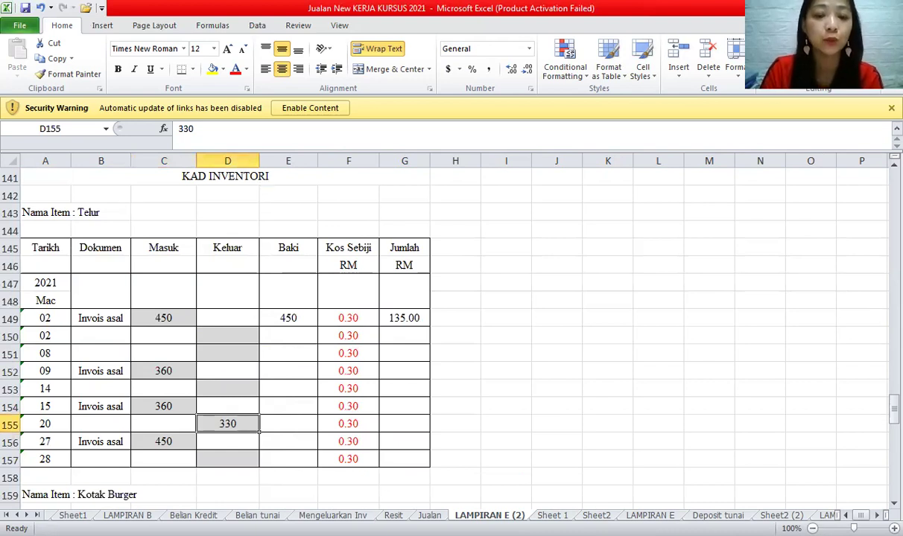
- Examine the Masuk purchases, opening Baki and empty Keluar entries of the Telur card on the Mengeluarkan Inv sheet
{"action": "key", "text": "ctrl+Page_Up"}
{"action": "key", "text": "ctrl+Page_Up"}
{"action": "key", "text": "ctrl+Page_Up"}
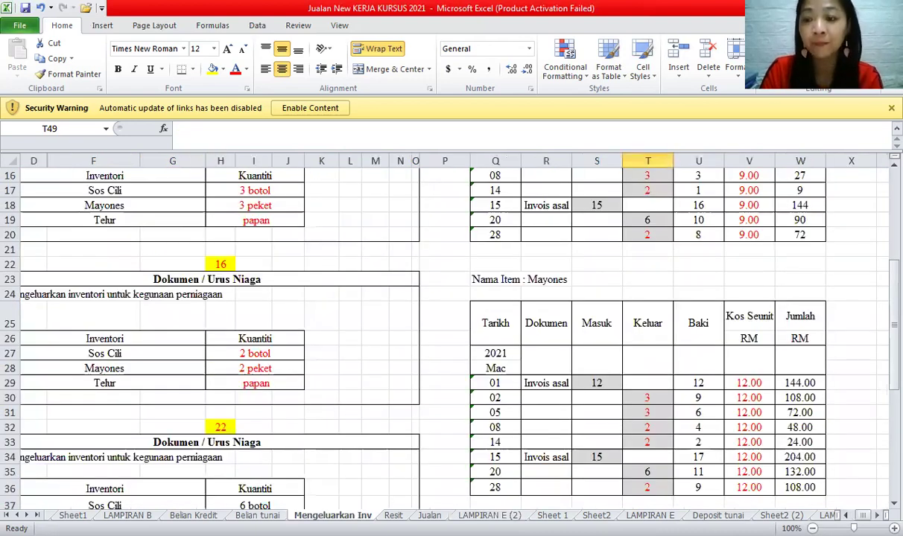
{"action": "scroll", "coordinate": [883, 509], "scroll_direction": "down", "scroll_amount": 3}
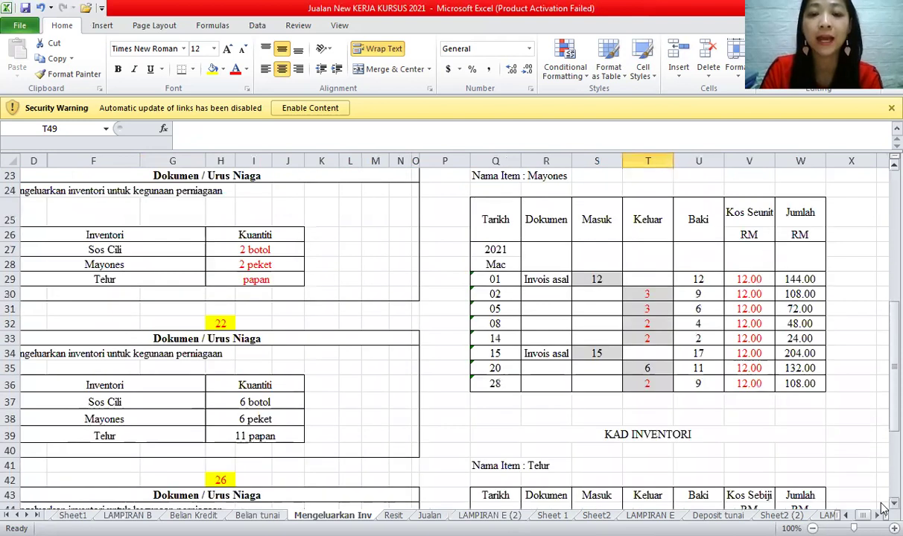
{"action": "scroll", "coordinate": [590, 412], "scroll_direction": "down", "scroll_amount": 4}
{"action": "scroll", "coordinate": [594, 305], "scroll_direction": "down", "scroll_amount": 1}
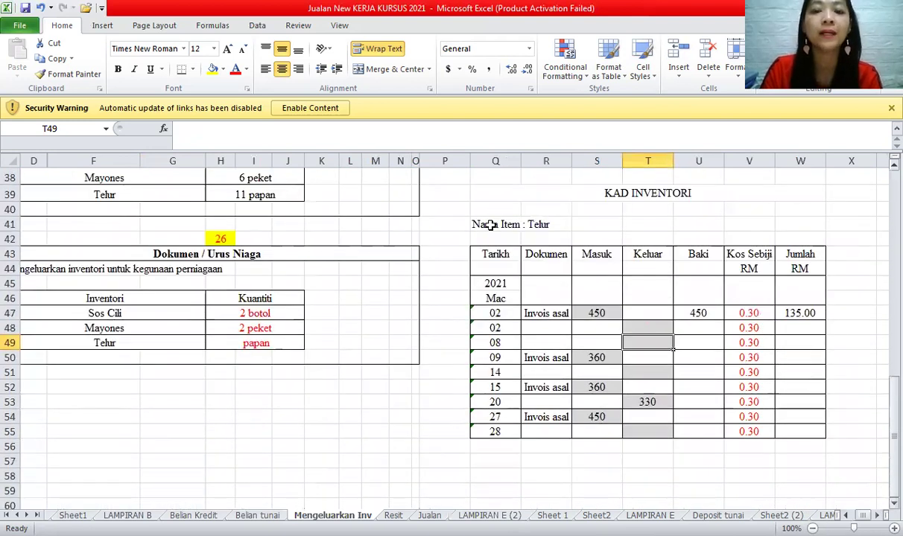
{"action": "left_click", "coordinate": [657, 332]}
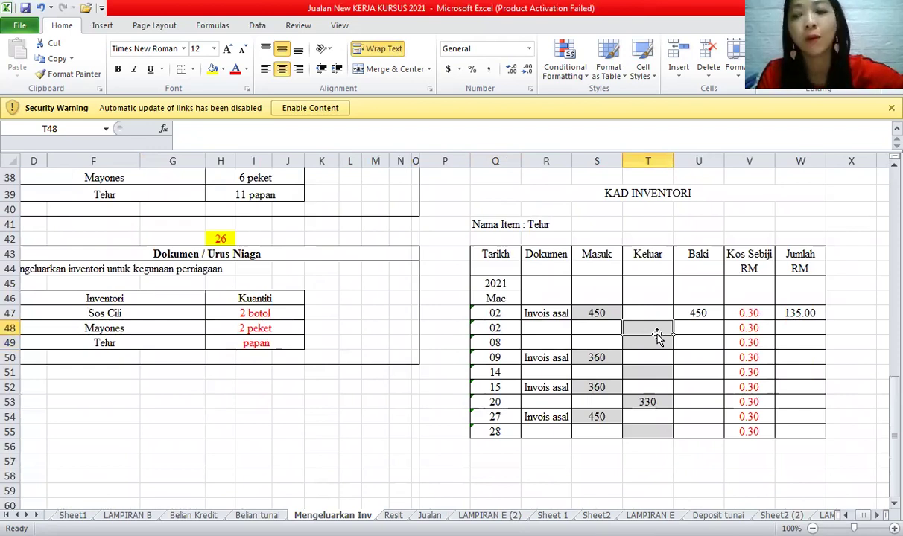
{"action": "left_click", "coordinate": [556, 222]}
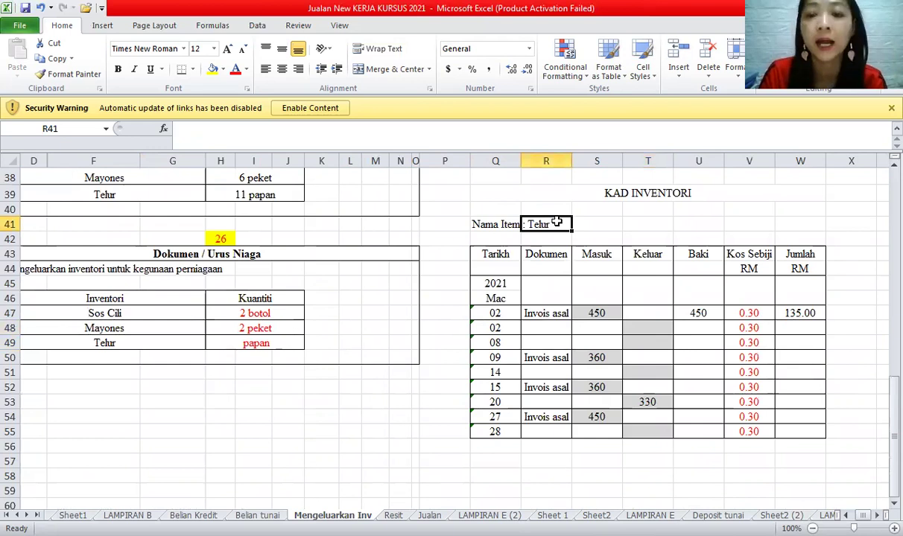
{"action": "left_click_drag", "start_coordinate": [598, 314], "coordinate": [591, 417]}
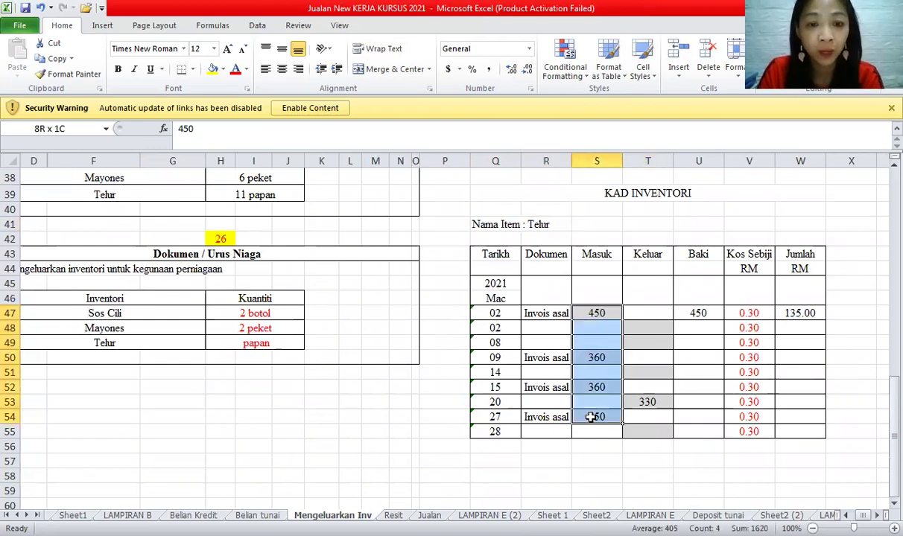
{"action": "left_click", "coordinate": [607, 314]}
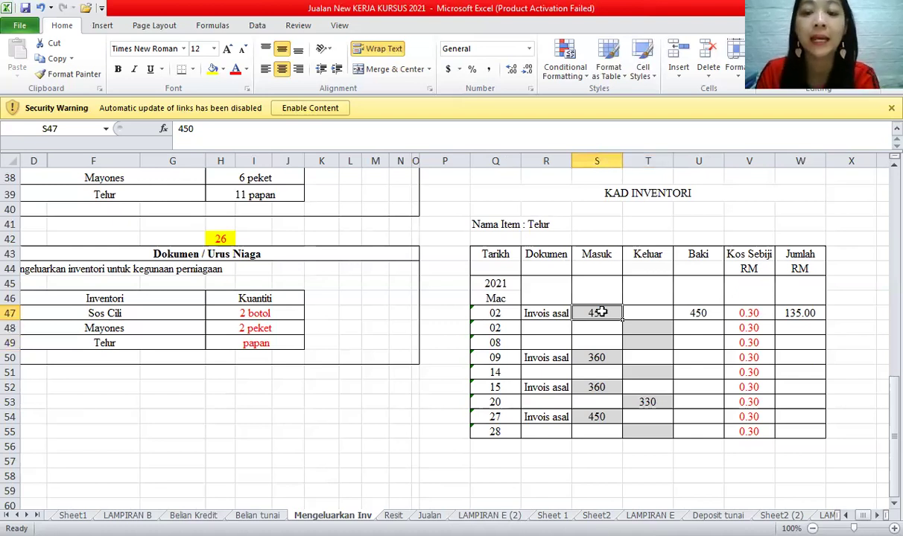
{"action": "left_click", "coordinate": [696, 313]}
{"action": "left_click", "coordinate": [597, 312]}
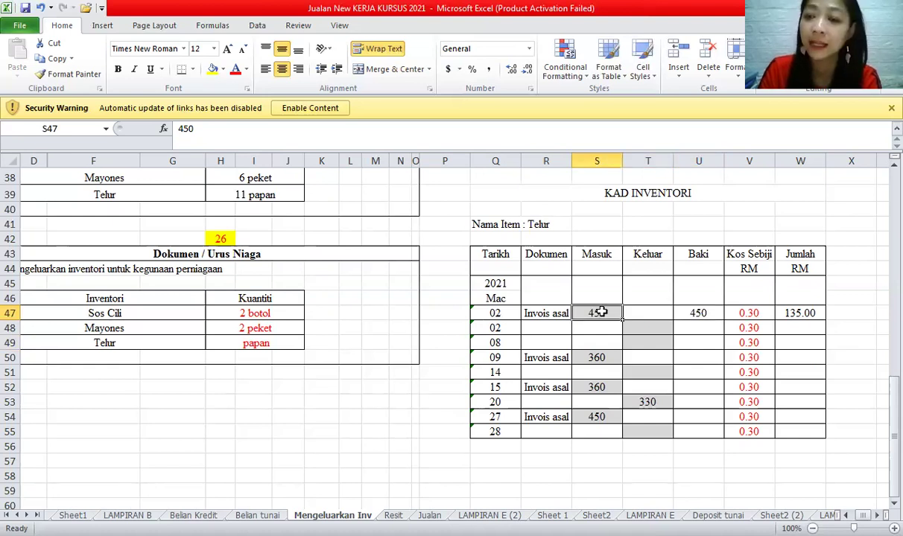
- Enter 210 as the Keluar quantity for the 02 Mac release on the Telur card
{"action": "left_click", "coordinate": [652, 327]}
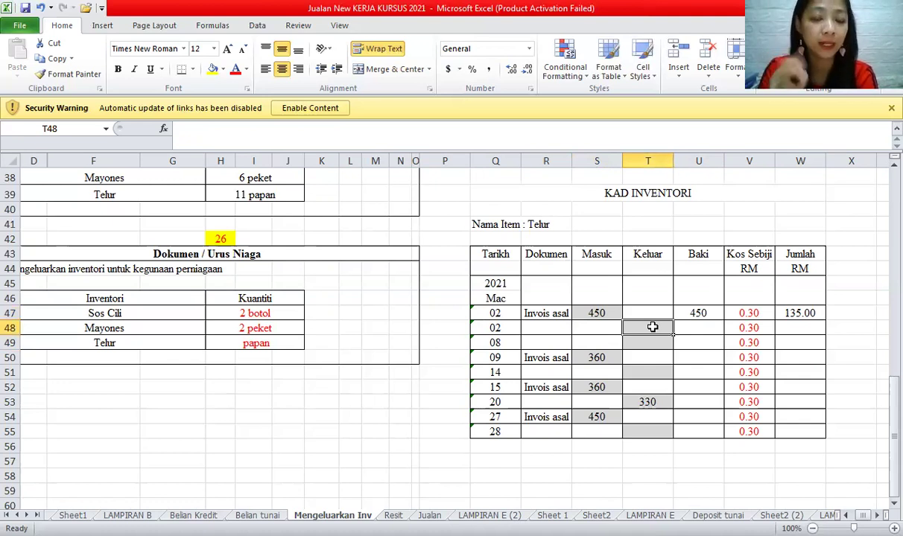
{"action": "type", "text": "210"}
{"action": "key", "text": "Return"}
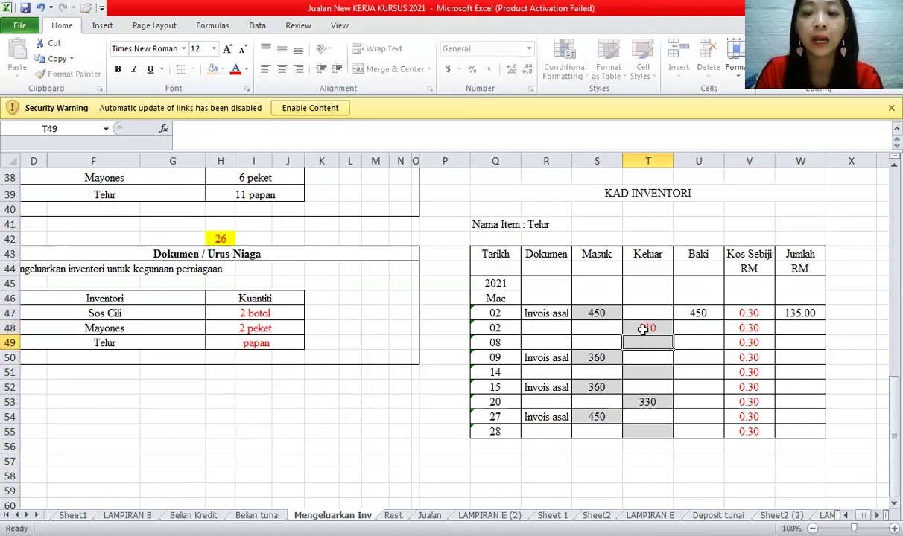
{"action": "left_click", "coordinate": [642, 329]}
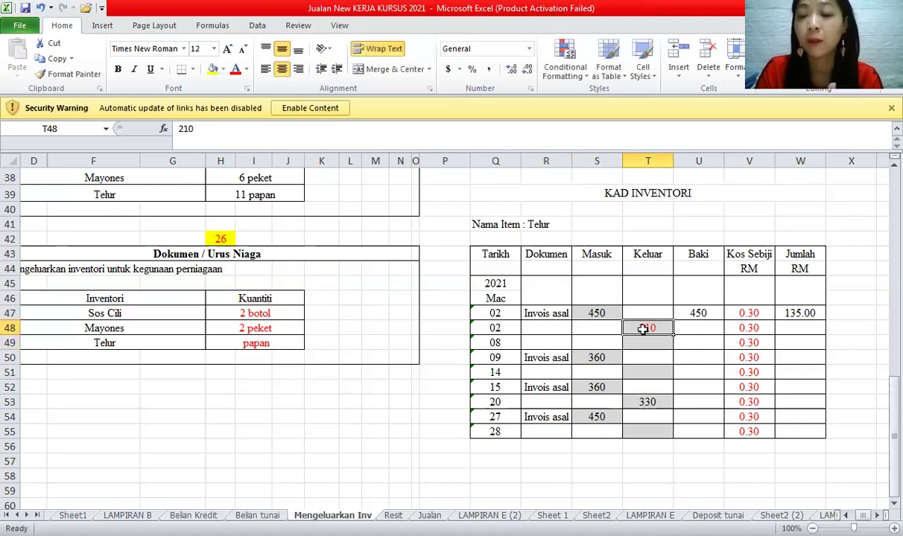
- Calculate the Telur card's Baki in U48 as the previous balance plus Masuk minus Keluar, using =SUM(U47+S48-T48)
{"action": "left_click", "coordinate": [700, 317]}
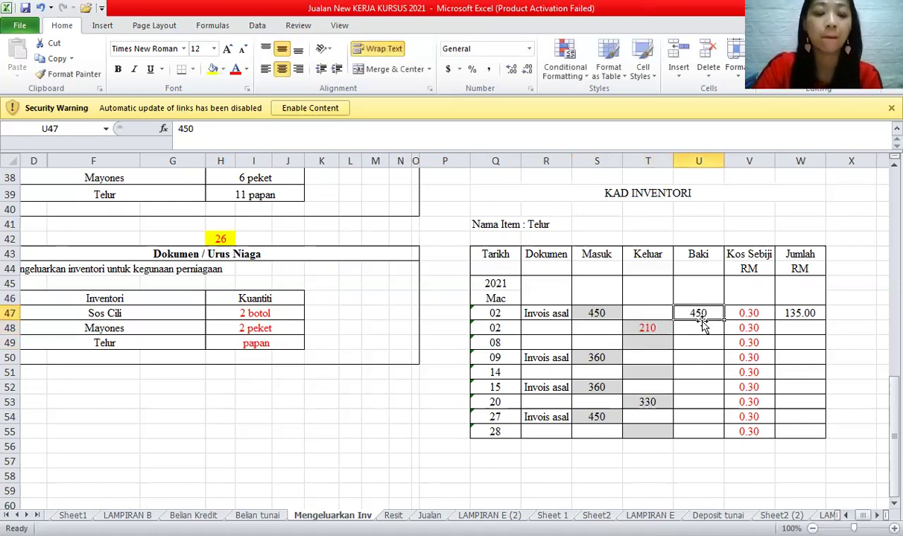
{"action": "left_click", "coordinate": [702, 328]}
{"action": "type", "text": "="}
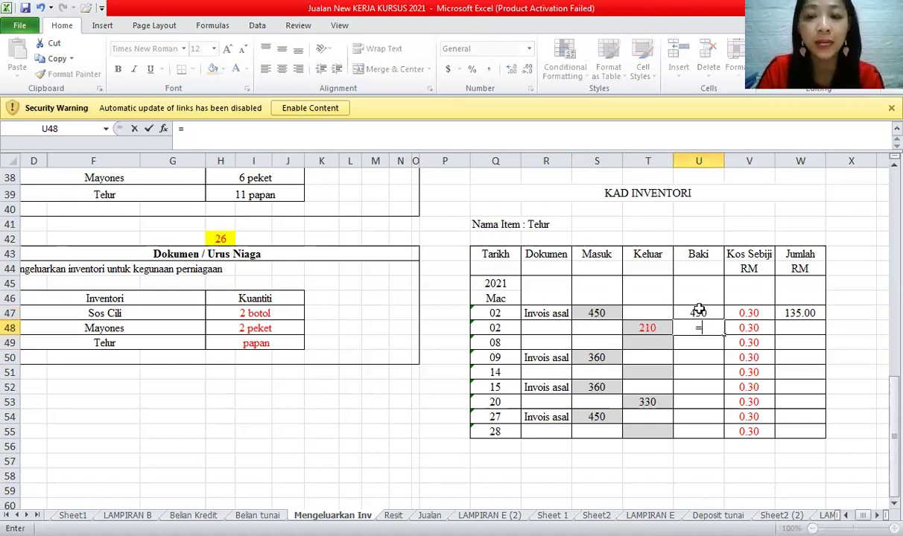
{"action": "type", "text": "sum("}
{"action": "left_click", "coordinate": [699, 313]}
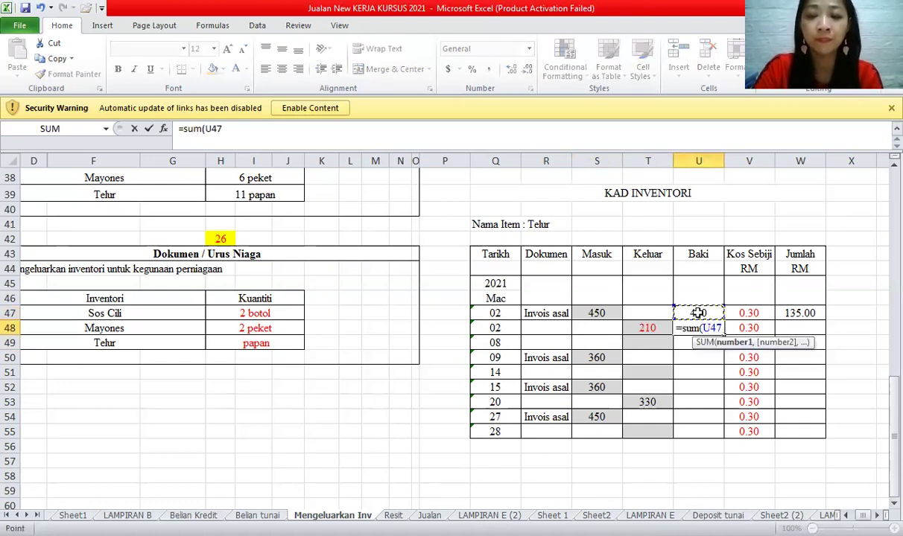
{"action": "type", "text": "+"}
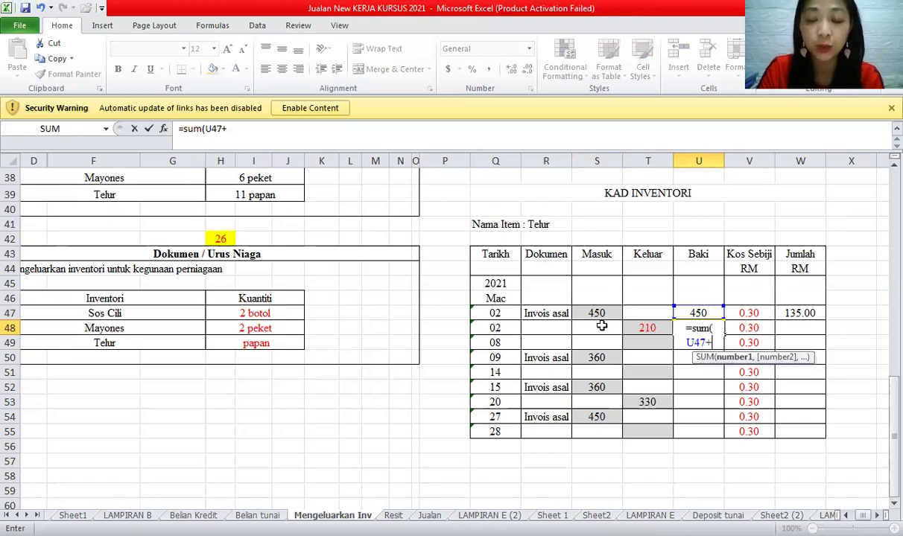
{"action": "left_click", "coordinate": [601, 325]}
{"action": "type", "text": "_"}
{"action": "key", "text": "BackSpace"}
{"action": "type", "text": "-"}
{"action": "left_click", "coordinate": [645, 327]}
{"action": "key", "text": "Return"}
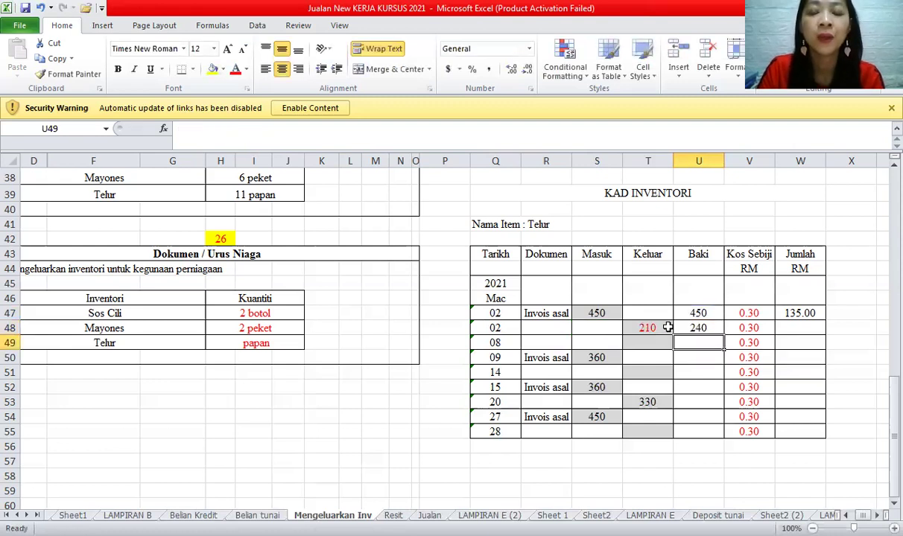
- Copy the Baki formula from U48 down to U49:U55 on the Telur card
{"action": "left_click", "coordinate": [706, 328]}
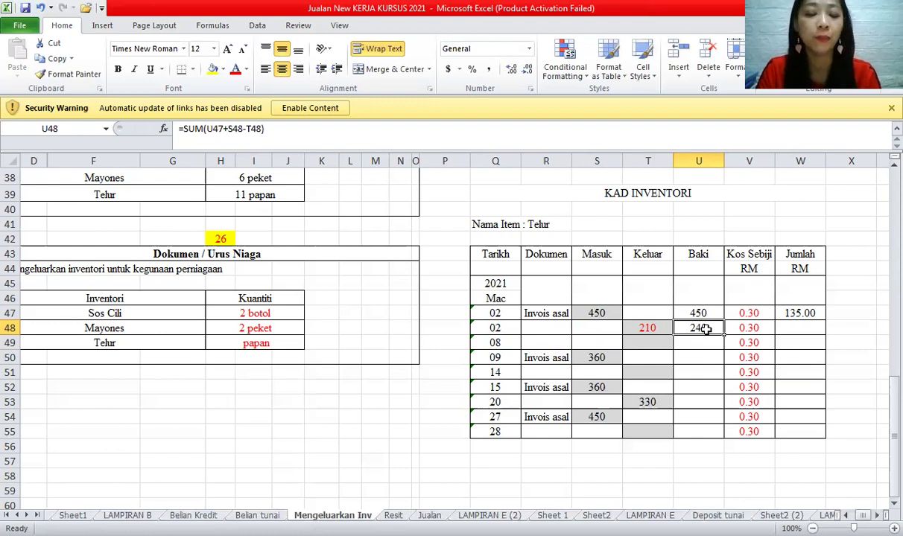
{"action": "key", "text": "ctrl+c"}
{"action": "left_click_drag", "start_coordinate": [703, 345], "coordinate": [697, 433]}
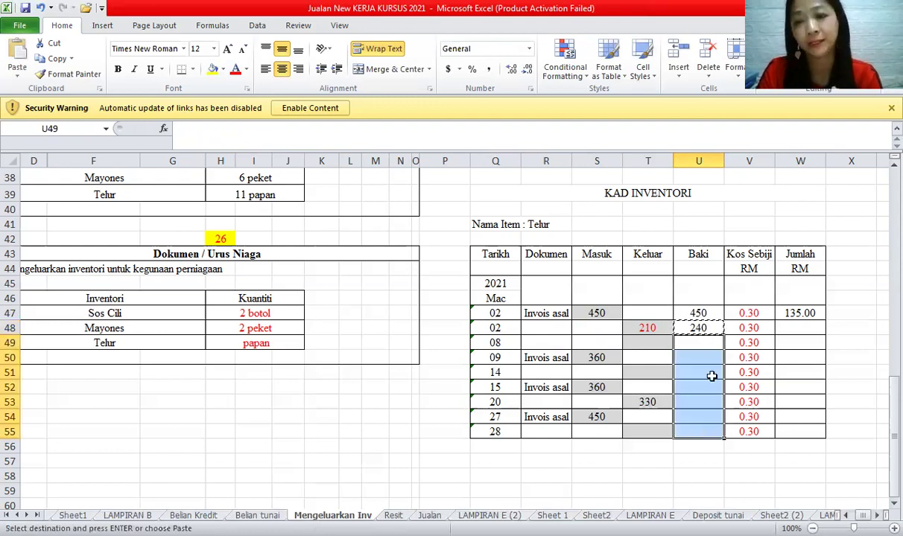
{"action": "key", "text": "ctrl+v"}
- Calculate the Telur card's Jumlah in W48 as Baki times Kos Sebiji, using =SUM(U48*V48)
{"action": "left_click", "coordinate": [802, 312]}
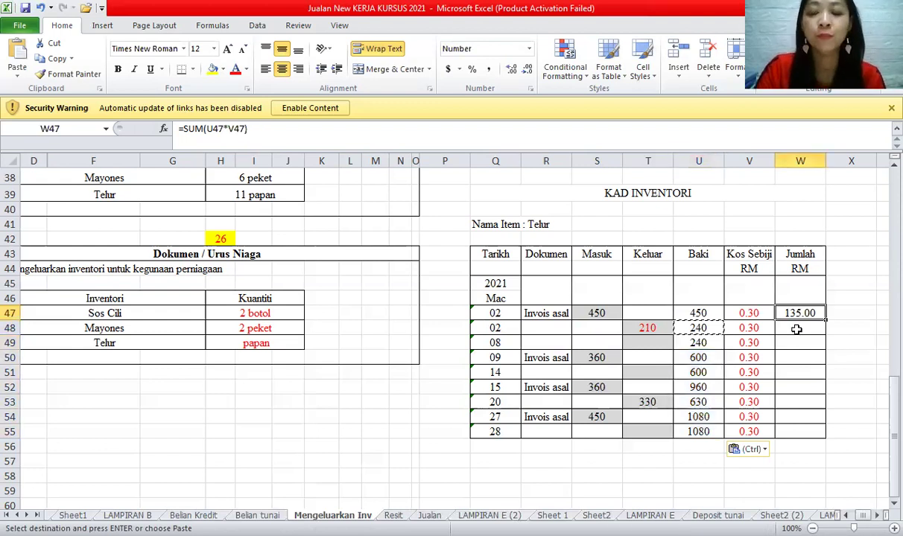
{"action": "left_click", "coordinate": [797, 328]}
{"action": "type", "text": "="}
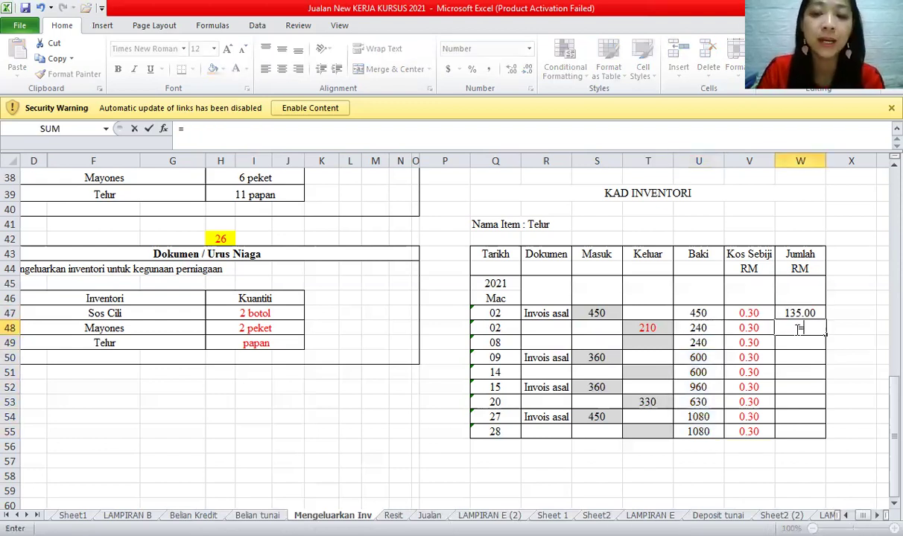
{"action": "type", "text": "sum("}
{"action": "left_click", "coordinate": [710, 328]}
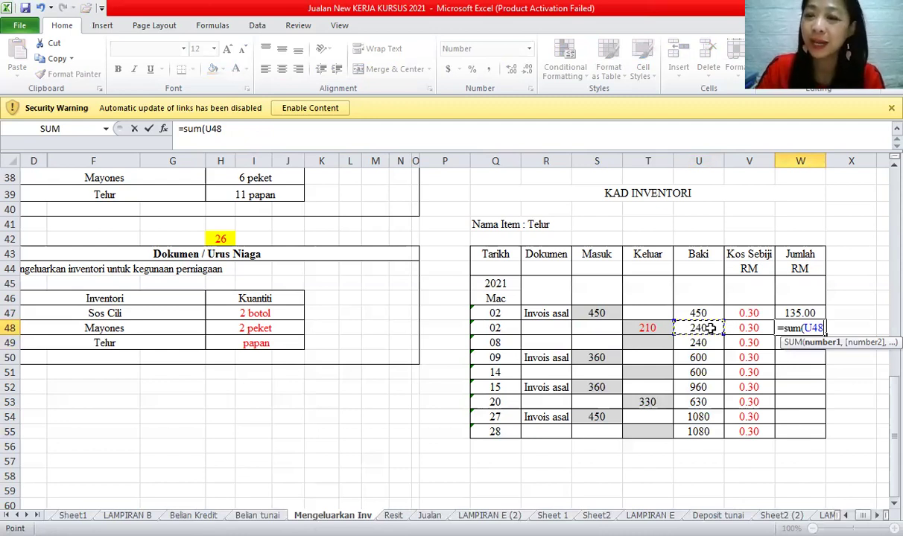
{"action": "type", "text": "*"}
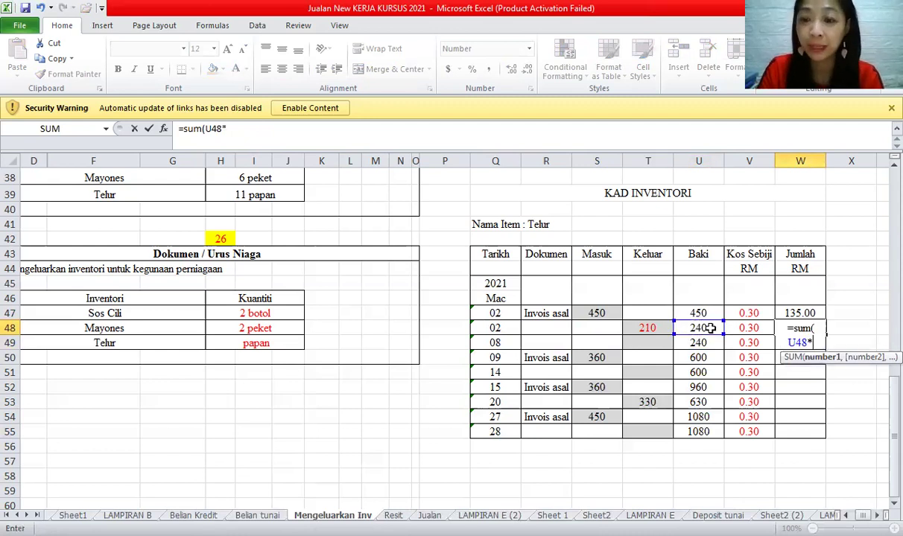
{"action": "left_click", "coordinate": [750, 325]}
{"action": "key", "text": "Return"}
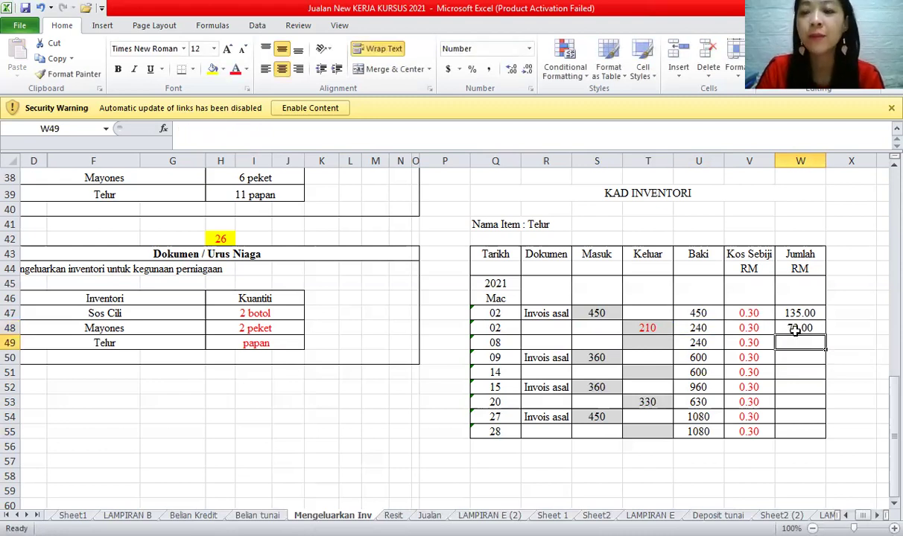
- Copy the Jumlah formula from W48 down to W49:W55 on the Telur card
{"action": "left_click", "coordinate": [795, 331]}
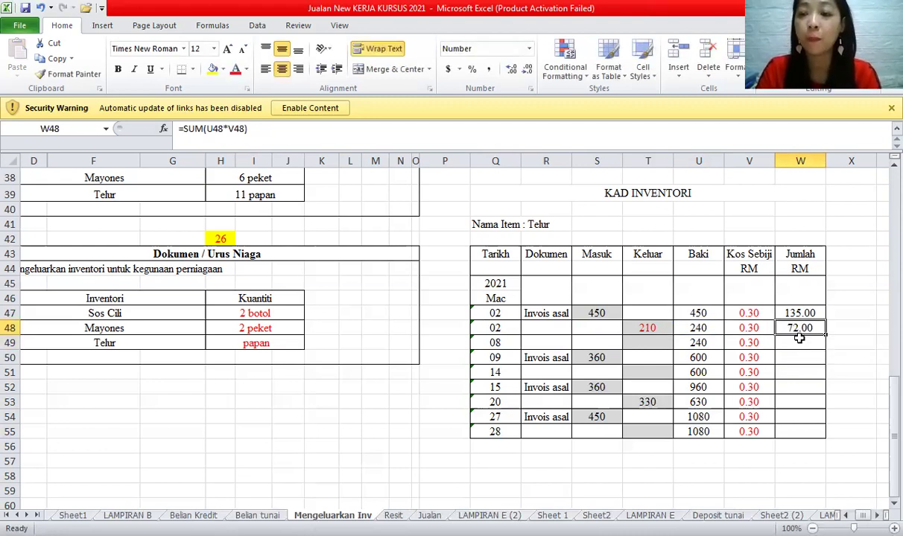
{"action": "key", "text": "ctrl+c"}
{"action": "left_click", "coordinate": [800, 343]}
{"action": "left_click", "coordinate": [800, 429], "text": "shift"}
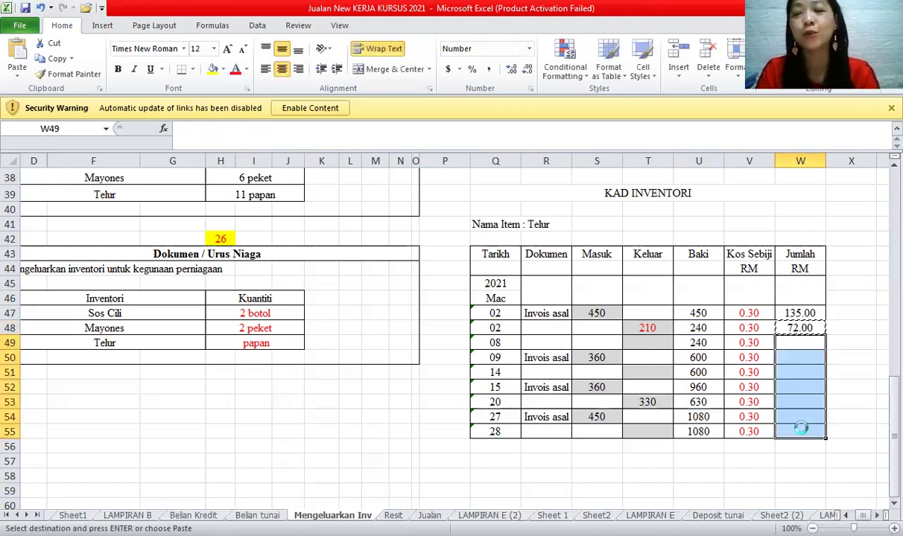
{"action": "key", "text": "ctrl+v"}
{"action": "left_click", "coordinate": [810, 327]}
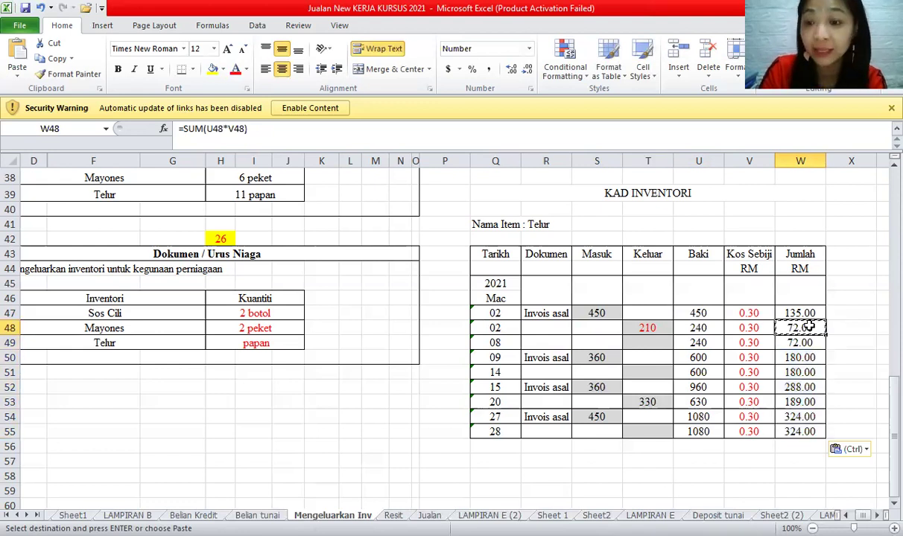
{"action": "key", "text": "Escape"}
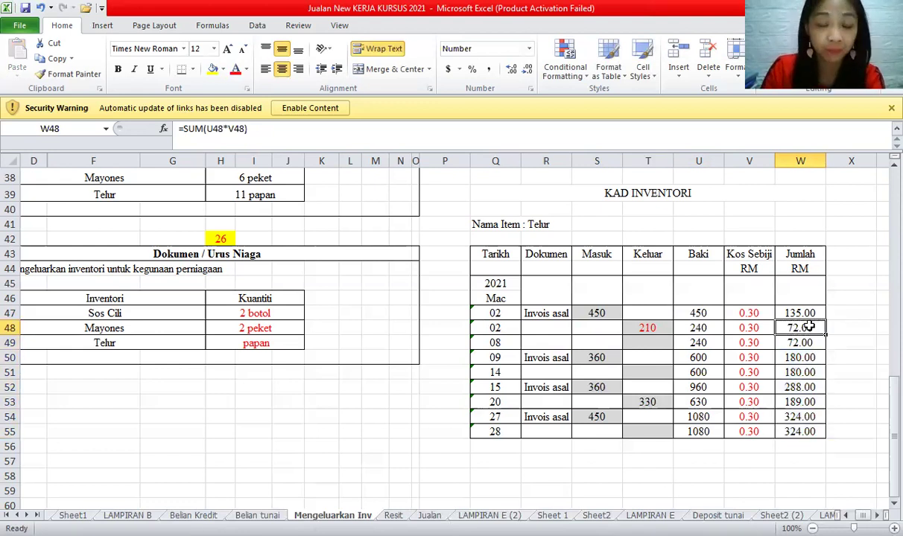
- Set the Telur quantity to 7 papan in the Tarikh 2 inventory release document
{"action": "left_click", "coordinate": [659, 330]}
{"action": "left_click_drag", "start_coordinate": [883, 410], "coordinate": [881, 173]}
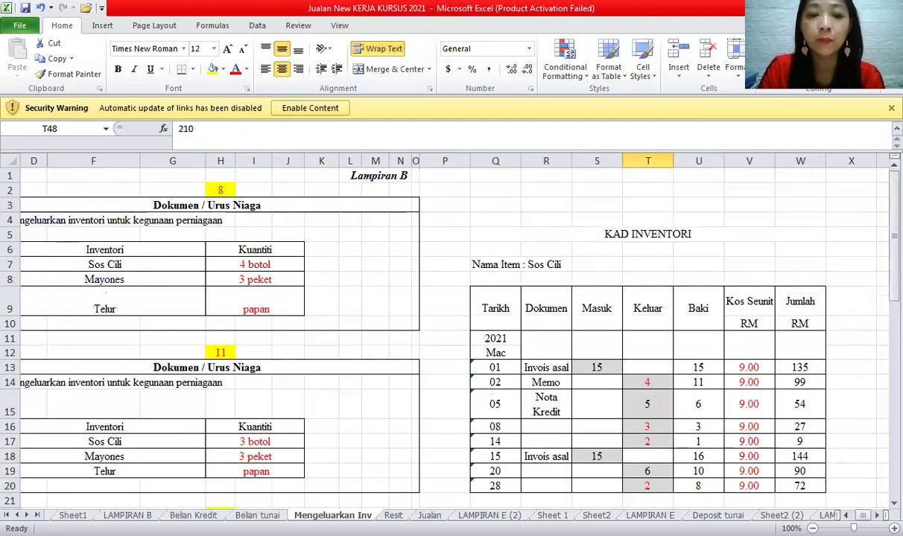
{"action": "scroll", "coordinate": [239, 240], "scroll_direction": "left", "scroll_amount": 1}
{"action": "left_click", "coordinate": [247, 190]}
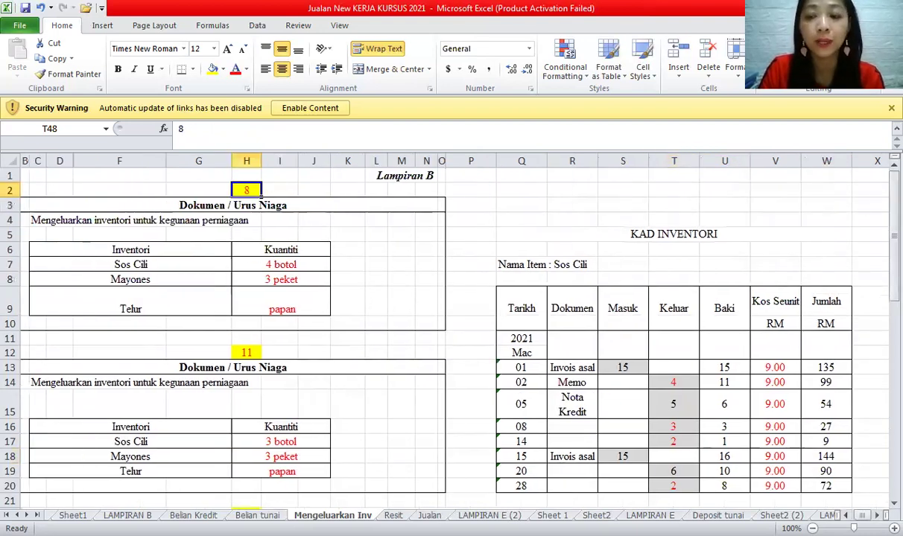
{"action": "scroll", "coordinate": [60, 293], "scroll_direction": "left", "scroll_amount": 1}
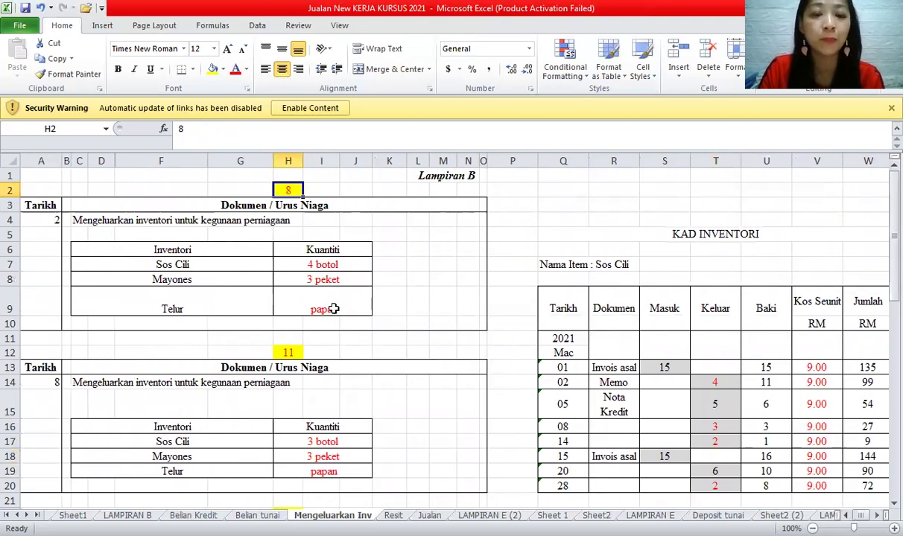
{"action": "left_click", "coordinate": [317, 294]}
{"action": "left_click", "coordinate": [179, 128]}
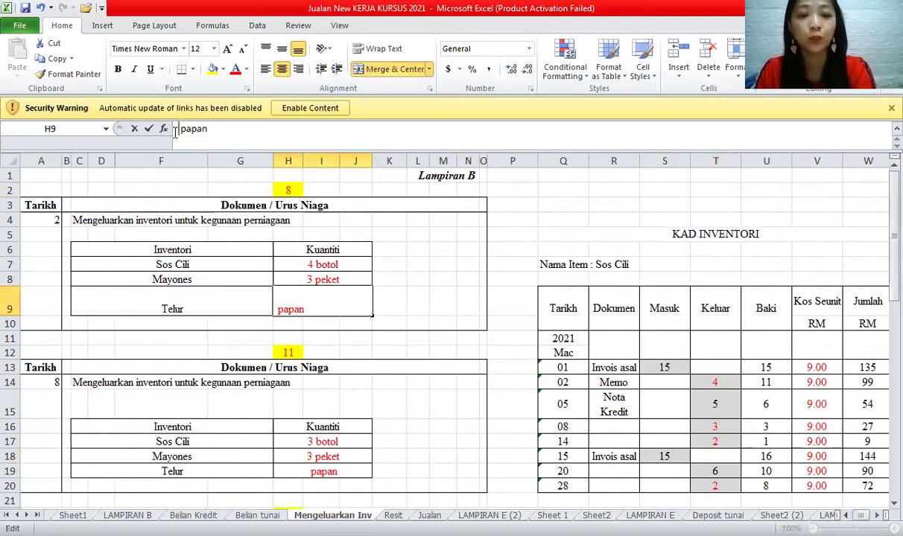
{"action": "type", "text": "7"}
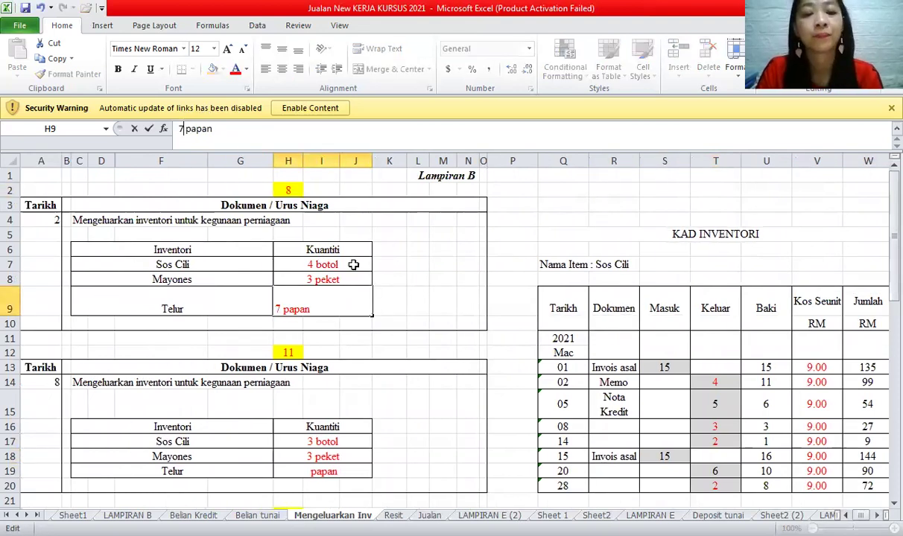
{"action": "left_click", "coordinate": [350, 264]}
- Enter Memo as the Dokumen for the 02 Mac release in R48 on the Telur card
{"action": "left_click_drag", "start_coordinate": [893, 282], "coordinate": [884, 472]}
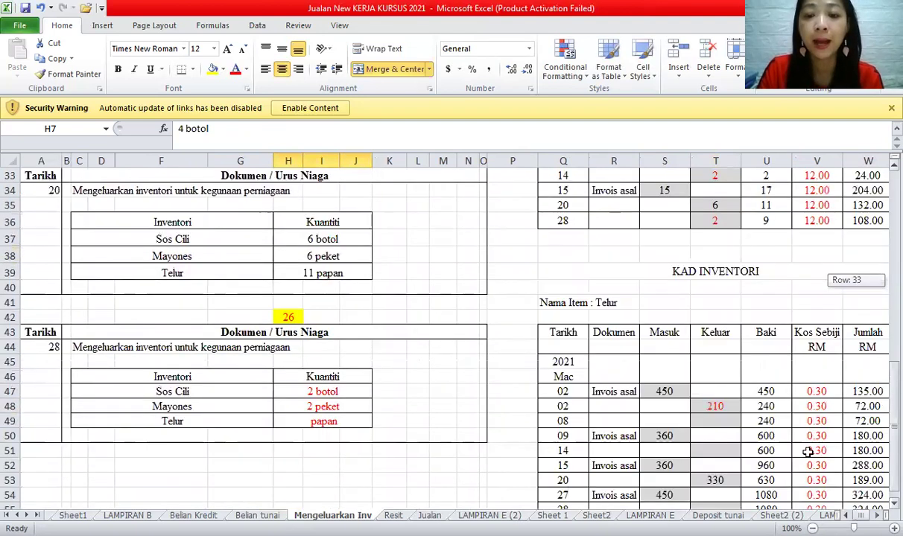
{"action": "left_click", "coordinate": [569, 419]}
{"action": "left_click", "coordinate": [599, 407]}
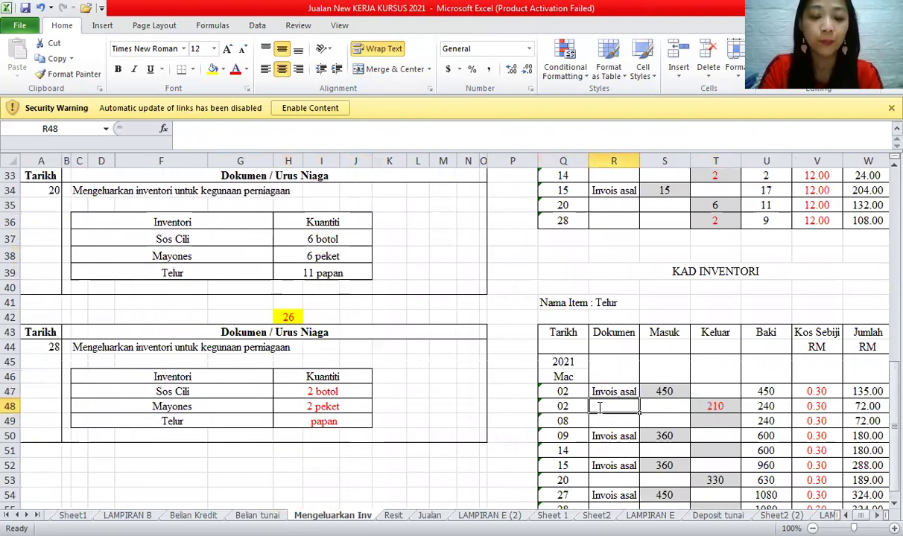
{"action": "type", "text": "Memo"}
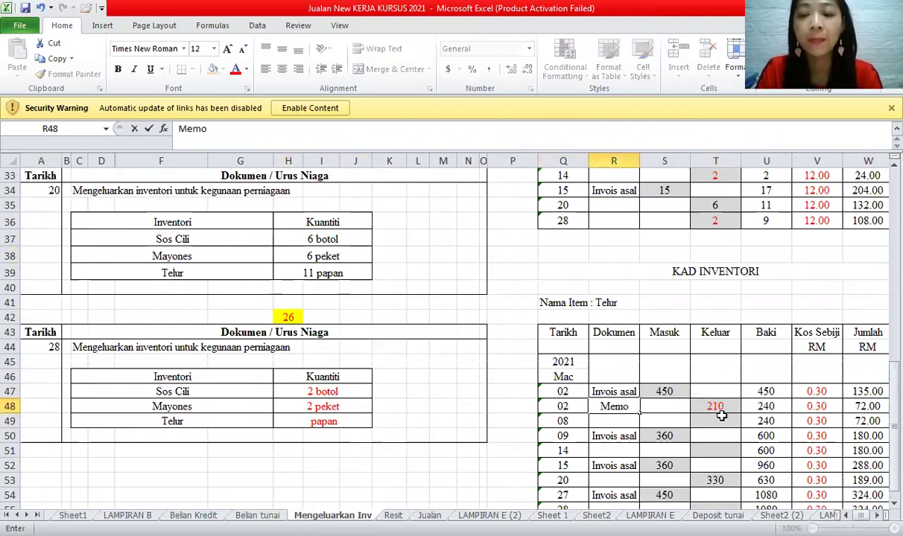
{"action": "left_click", "coordinate": [714, 421]}
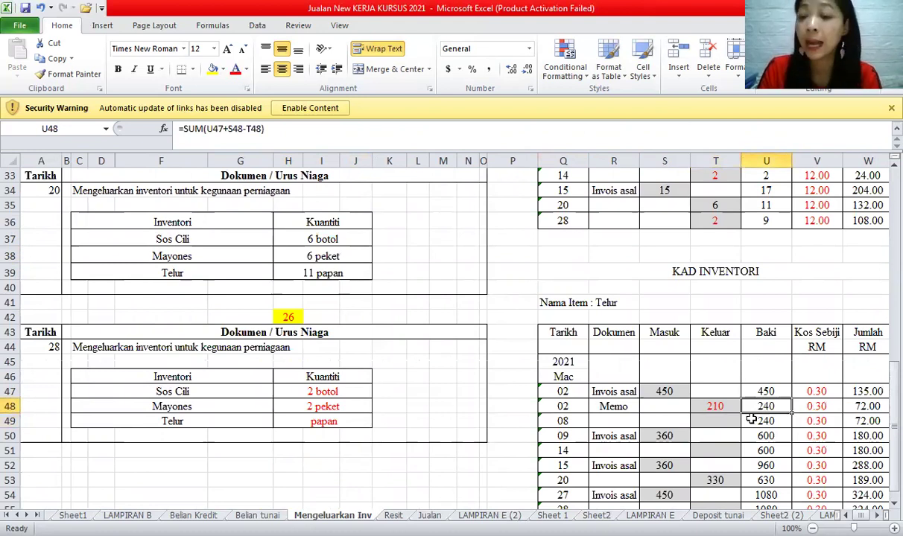
- Record a release of 180 eggs under Keluar for 08 Mac in T49 on the Telur card
{"action": "left_click", "coordinate": [724, 421]}
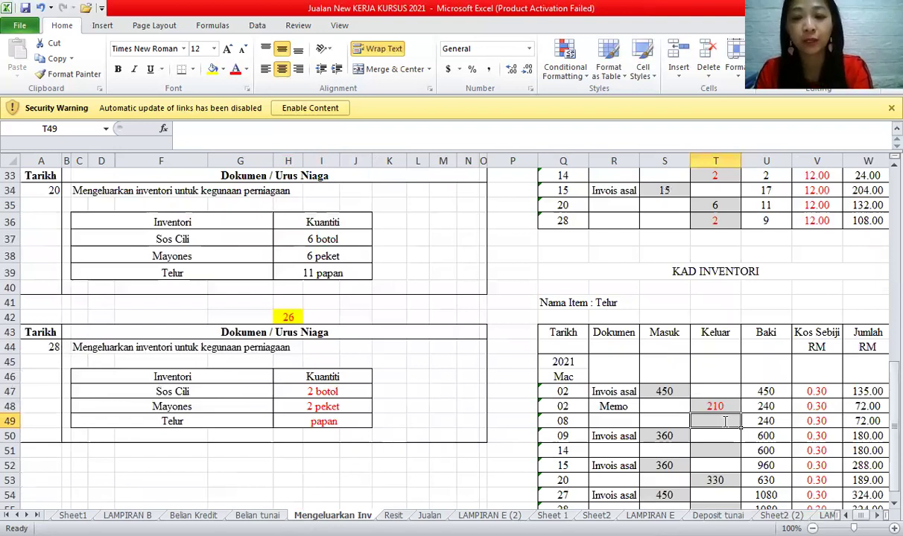
{"action": "type", "text": "180"}
{"action": "key", "text": "Return"}
{"action": "key", "text": "Return"}
{"action": "key", "text": "Return"}
{"action": "left_click", "coordinate": [717, 422]}
{"action": "left_click_drag", "start_coordinate": [765, 422], "coordinate": [766, 495]}
{"action": "left_click", "coordinate": [725, 421]}
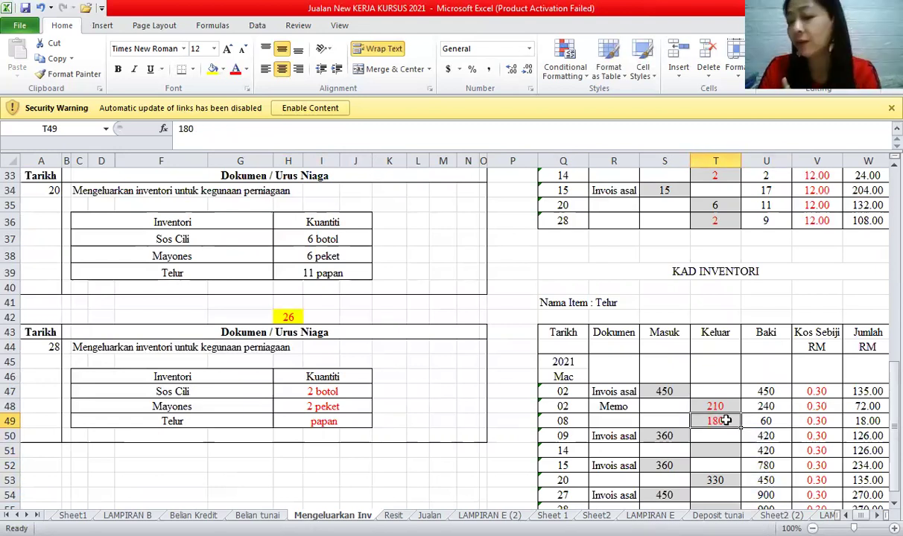
{"action": "key", "text": "Delete"}
{"action": "type", "text": "180"}
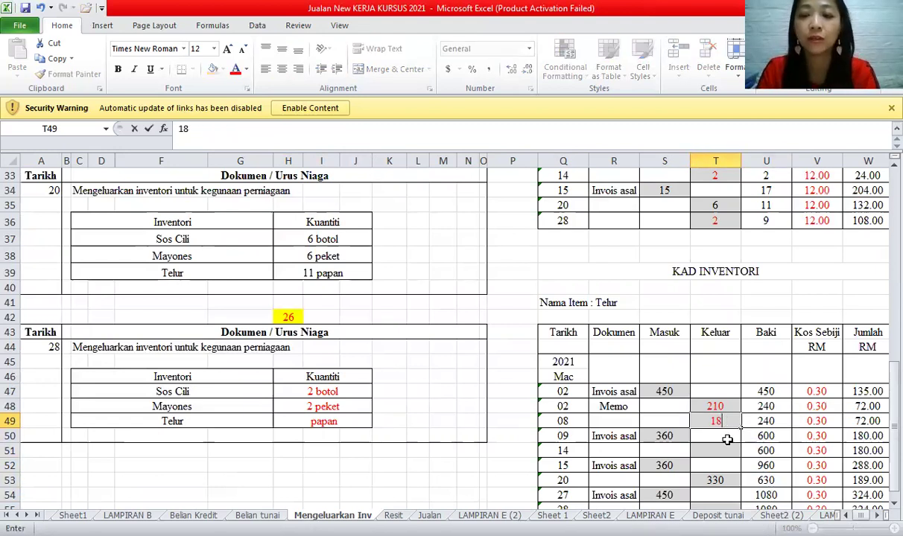
{"action": "key", "text": "Return"}
{"action": "left_click", "coordinate": [700, 418]}
- Set the Telur quantity to 6 papan in the Tarikh 8 inventory release document
{"action": "left_click", "coordinate": [574, 421]}
{"action": "left_click_drag", "start_coordinate": [885, 423], "coordinate": [889, 272]}
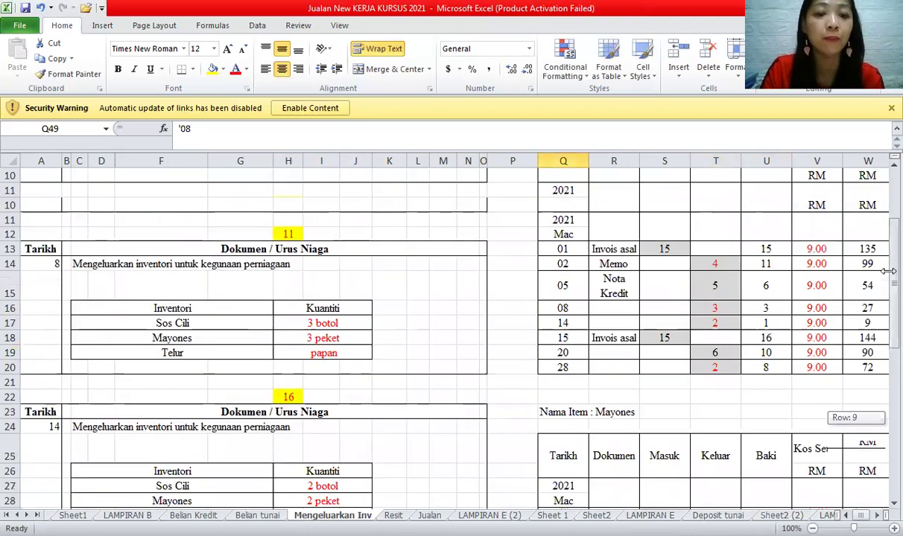
{"action": "left_click", "coordinate": [288, 362]}
{"action": "left_click", "coordinate": [179, 129]}
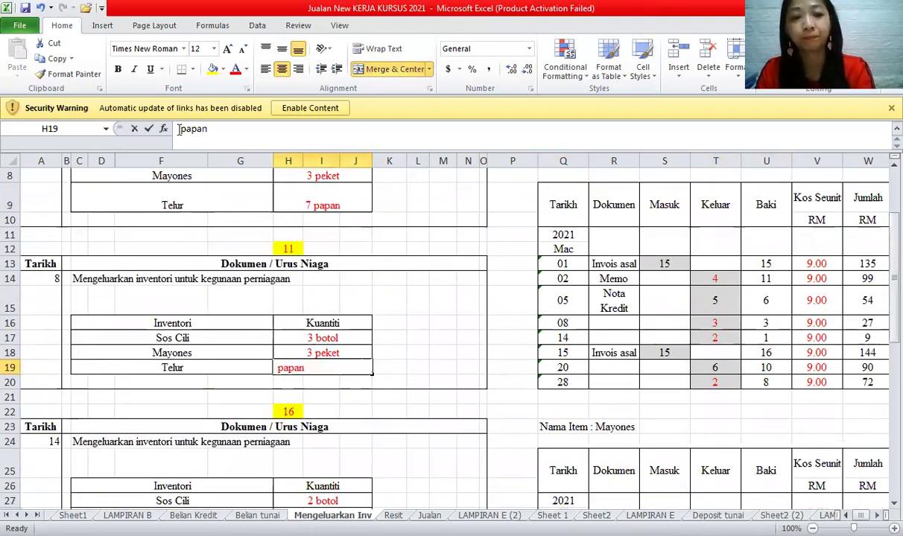
{"action": "type", "text": "6"}
{"action": "left_click", "coordinate": [224, 381]}
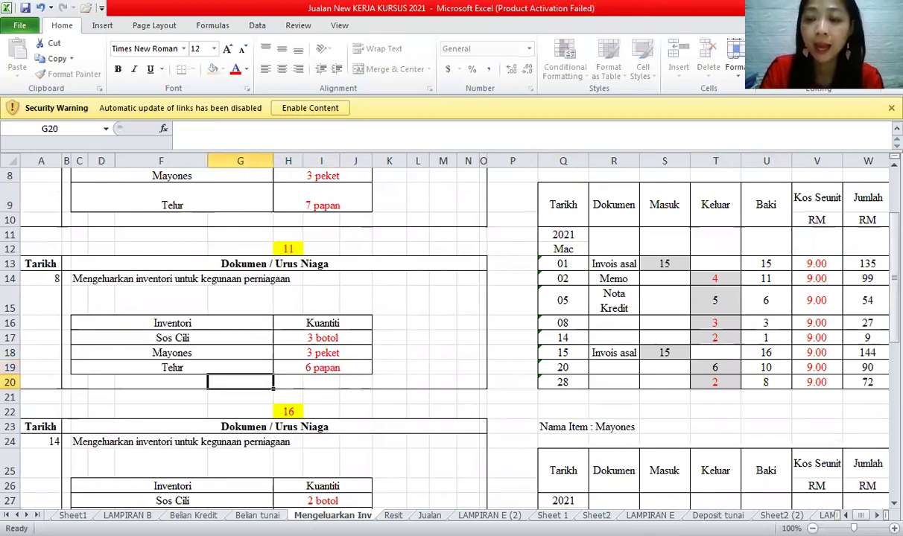
- Record a release of 360 eggs under Keluar for 14 Mac in T51 on the Telur card
{"action": "left_click", "coordinate": [893, 505]}
{"action": "scroll", "coordinate": [883, 505], "scroll_direction": "down", "scroll_amount": 2}
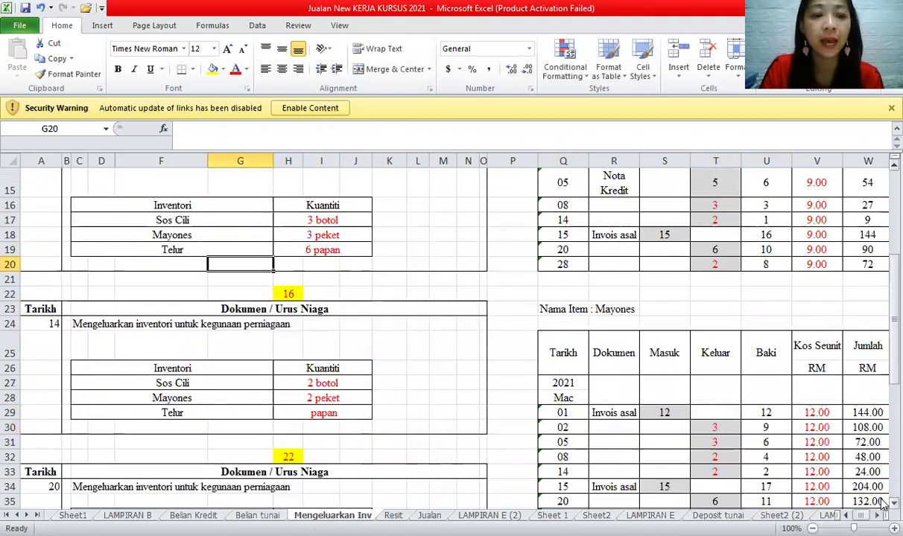
{"action": "scroll", "coordinate": [883, 504], "scroll_direction": "down", "scroll_amount": 2}
{"action": "scroll", "coordinate": [883, 504], "scroll_direction": "down", "scroll_amount": 1}
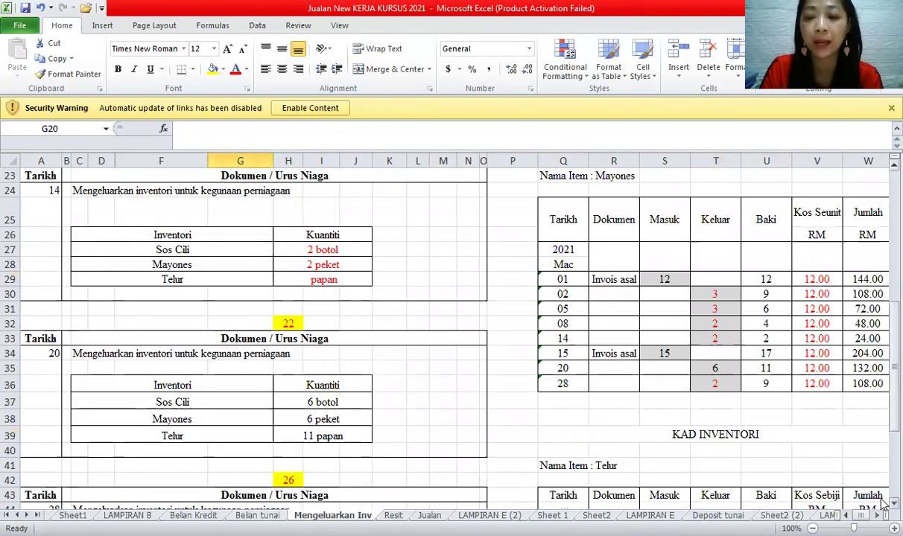
{"action": "scroll", "coordinate": [648, 420], "scroll_direction": "down", "scroll_amount": 4}
{"action": "left_click", "coordinate": [613, 405]}
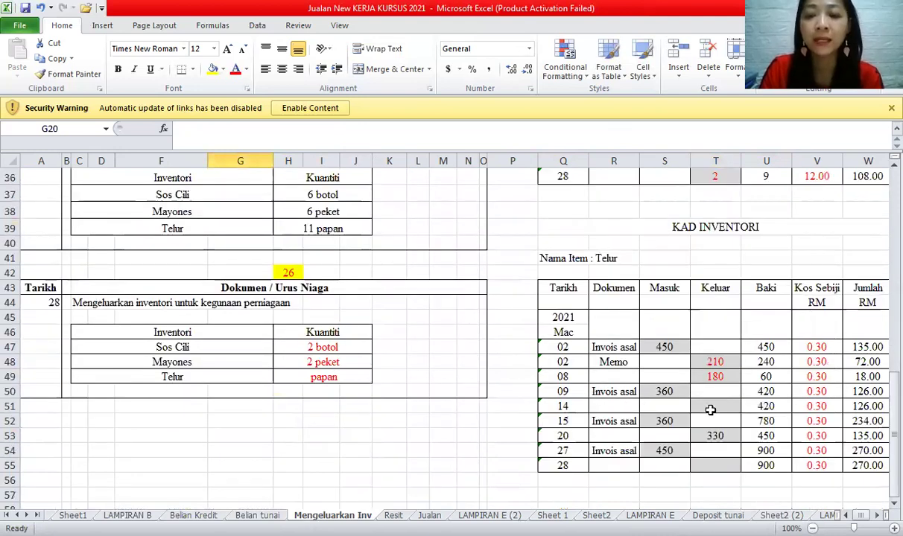
{"action": "left_click", "coordinate": [722, 409]}
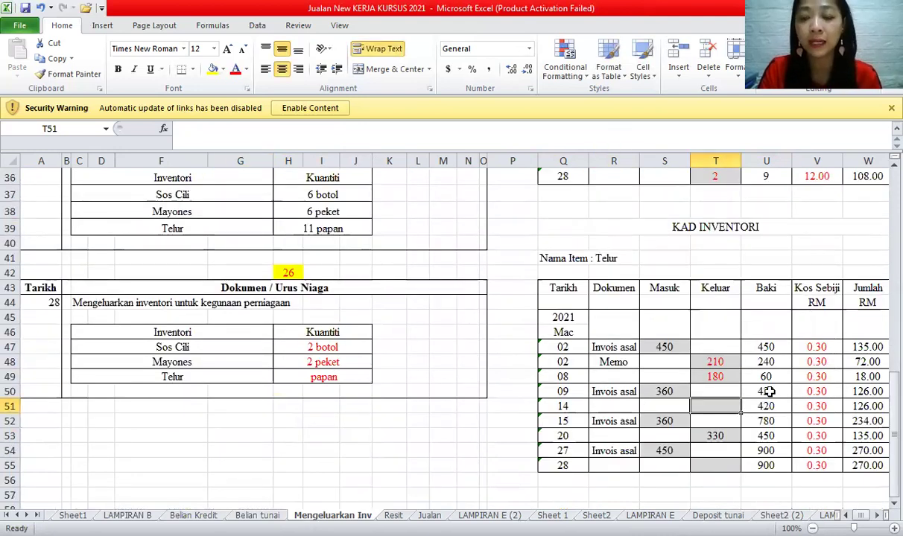
{"action": "left_click", "coordinate": [769, 391]}
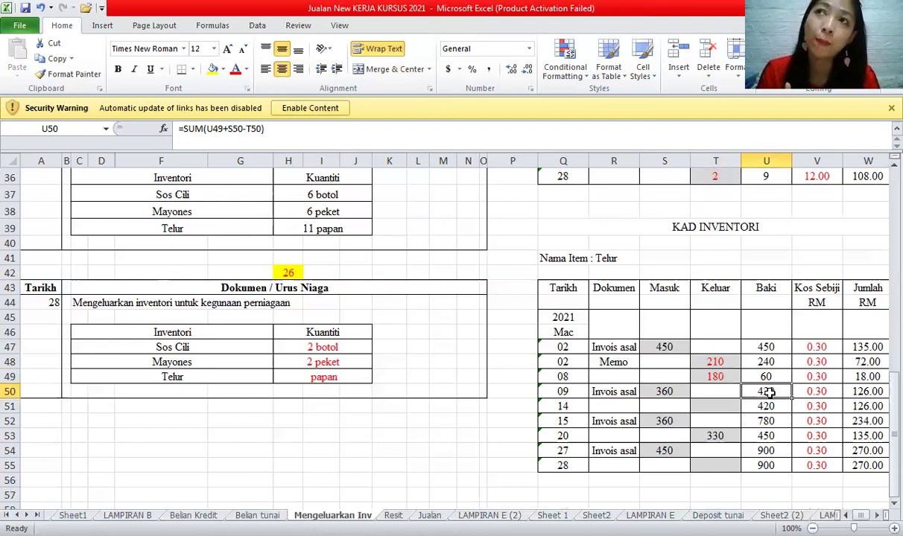
{"action": "left_click", "coordinate": [733, 409]}
{"action": "type", "text": "360"}
{"action": "left_click", "coordinate": [665, 391]}
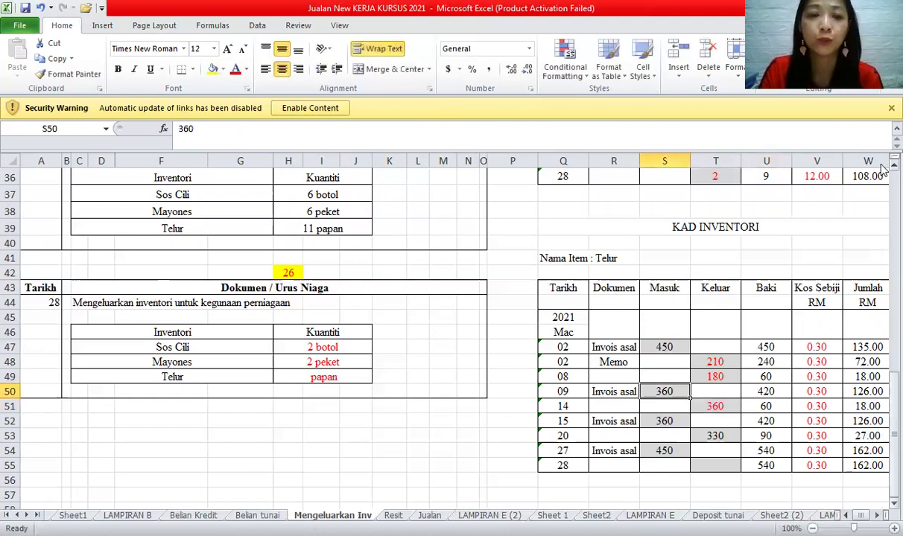
- Set the Telur quantity to 6 papan in the Tarikh 14 inventory release document
{"action": "scroll", "coordinate": [883, 169], "scroll_direction": "up", "scroll_amount": 1}
{"action": "scroll", "coordinate": [883, 168], "scroll_direction": "up", "scroll_amount": 5}
{"action": "left_click", "coordinate": [288, 204]}
{"action": "left_click", "coordinate": [33, 236]}
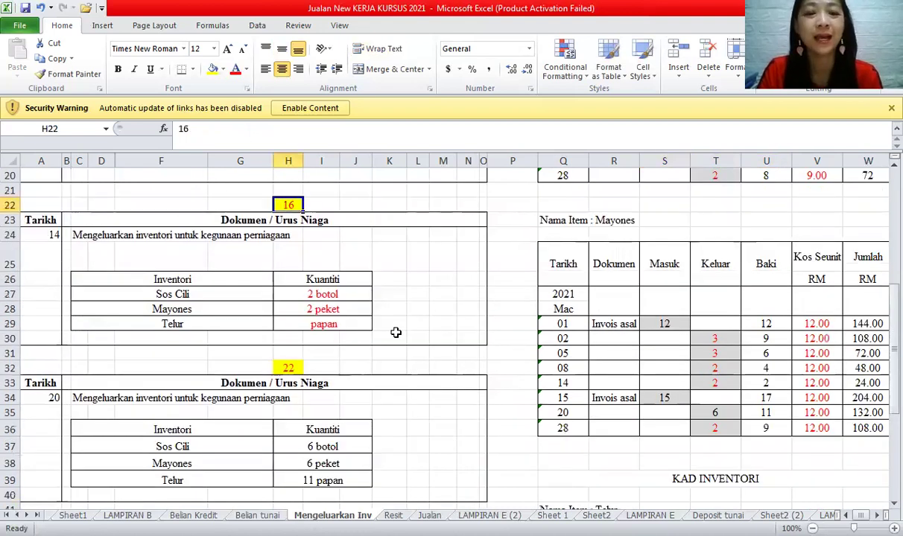
{"action": "left_click", "coordinate": [338, 324]}
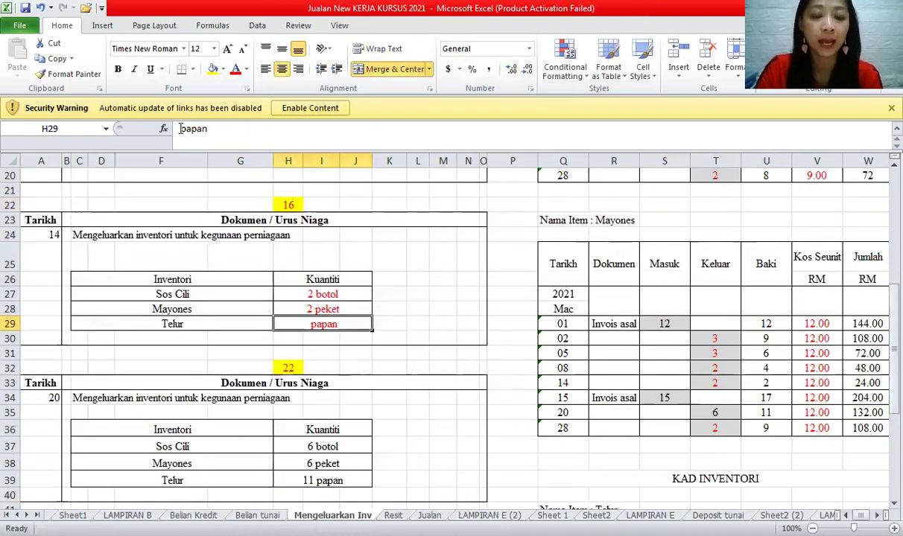
{"action": "left_click", "coordinate": [180, 129]}
{"action": "type", "text": "6"}
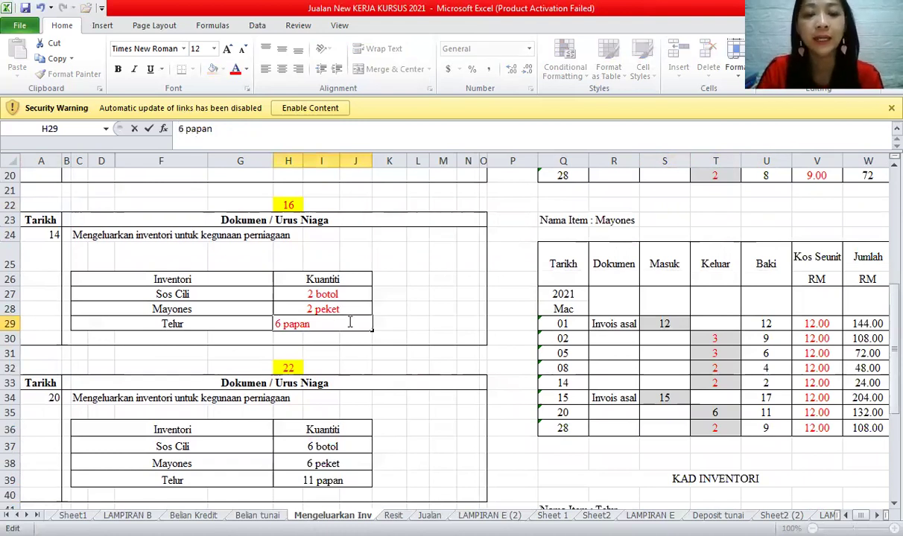
{"action": "scroll", "coordinate": [834, 481], "scroll_direction": "down", "scroll_amount": 1}
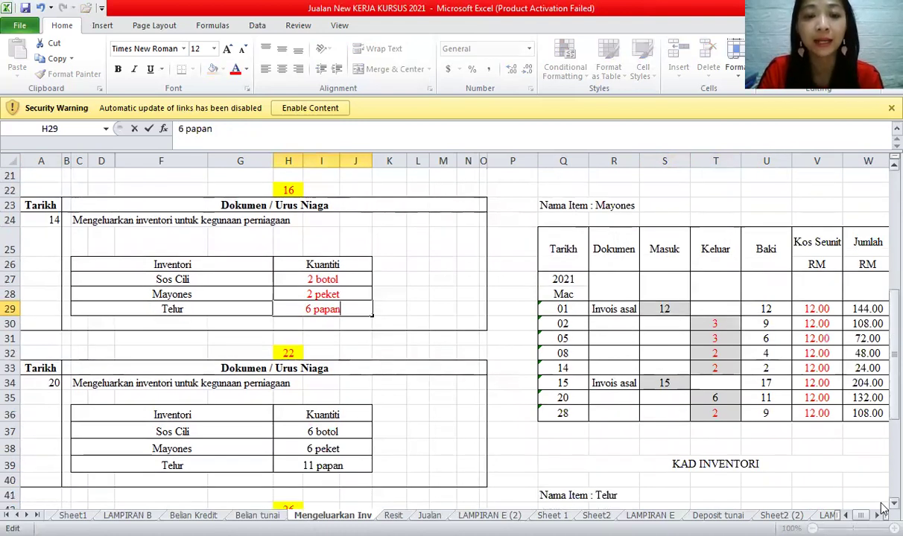
{"action": "scroll", "coordinate": [317, 335], "scroll_direction": "down", "scroll_amount": 3}
{"action": "left_click", "coordinate": [302, 302]}
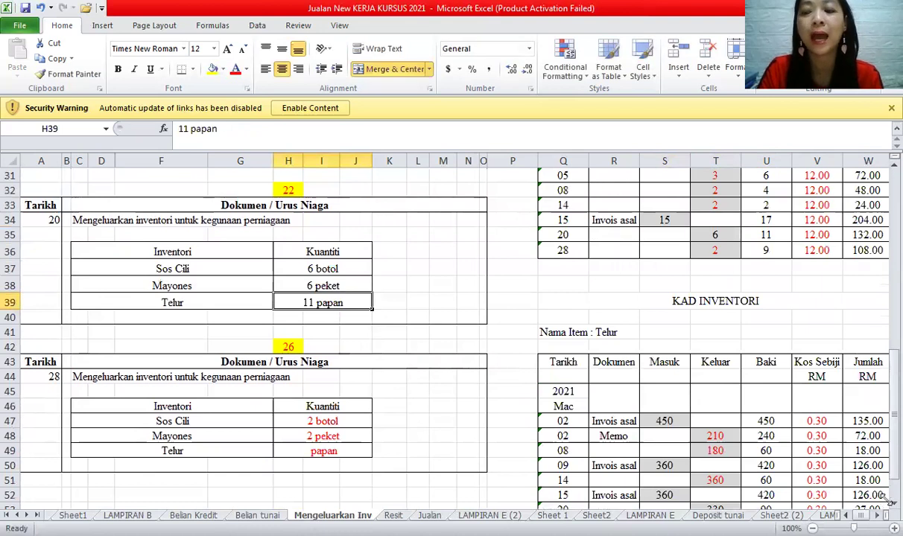
- Enter Memo as the Dokumen for the 08, 14 and 20 Mac releases in R49, R51 and R53 on the Telur card
{"action": "scroll", "coordinate": [719, 480], "scroll_direction": "down", "scroll_amount": 1}
{"action": "left_click", "coordinate": [718, 481]}
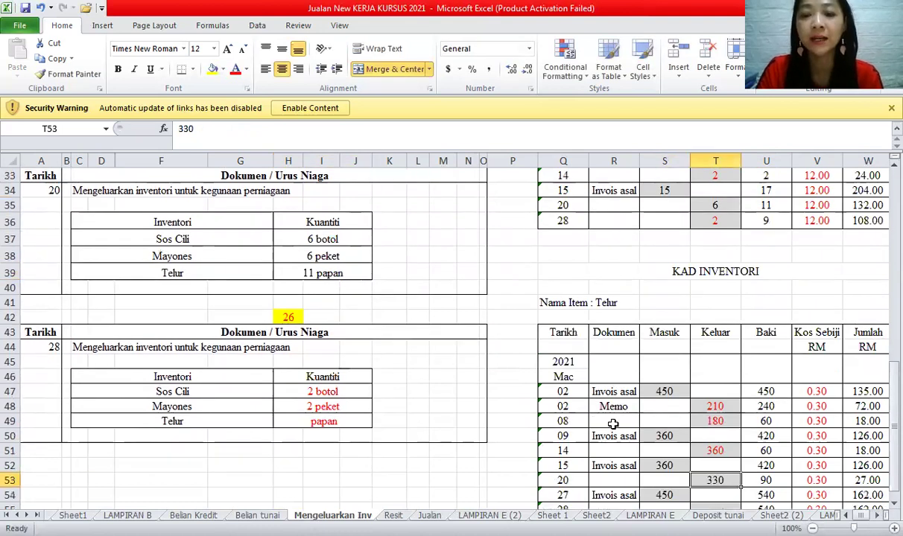
{"action": "left_click", "coordinate": [615, 424]}
{"action": "type", "text": "Memo"}
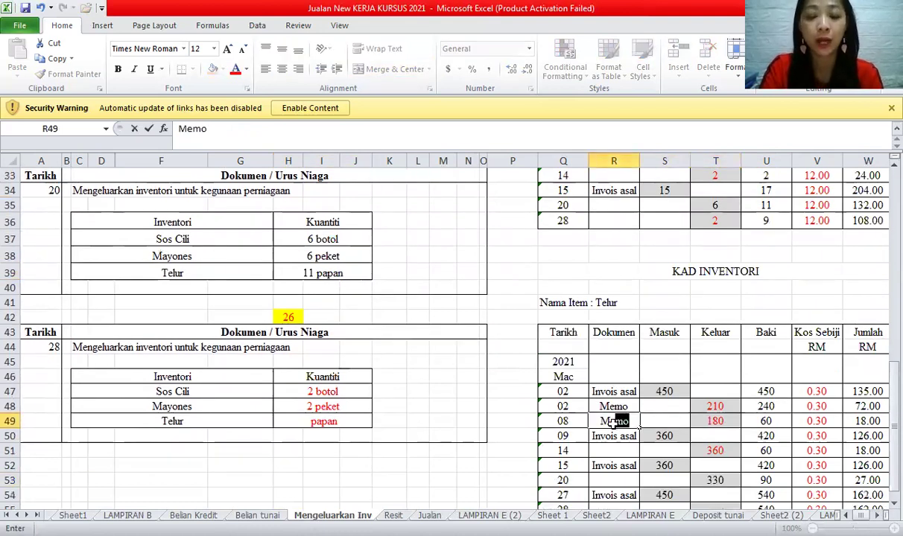
{"action": "key", "text": "Return"}
{"action": "key", "text": "Return"}
{"action": "type", "text": "M"}
{"action": "key", "text": "Return"}
{"action": "key", "text": "Return"}
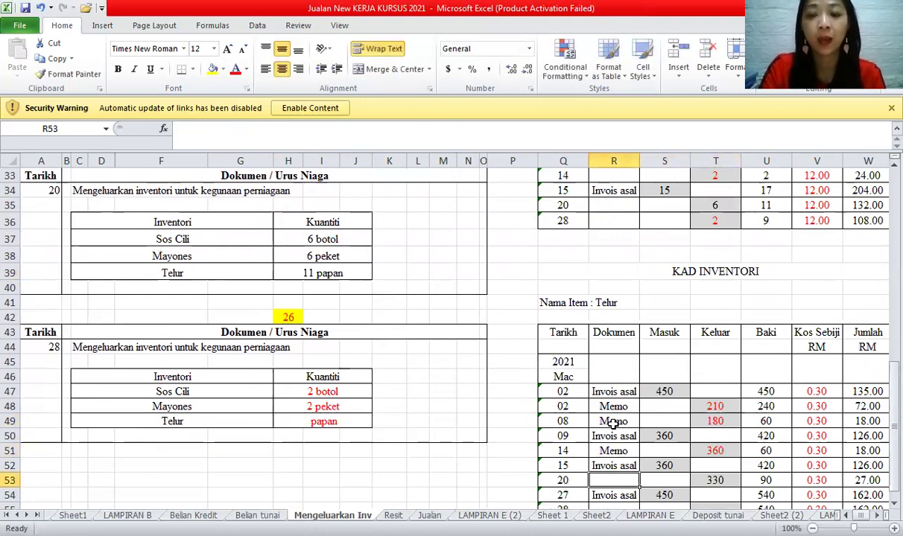
{"action": "type", "text": "Memo"}
{"action": "left_click", "coordinate": [696, 463]}
- Copy the whole Telur Kad Inventori, from its heading in Q39 through row 55, and paste it into Sheet2 starting at O1
{"action": "left_click_drag", "start_coordinate": [564, 465], "coordinate": [864, 464]}
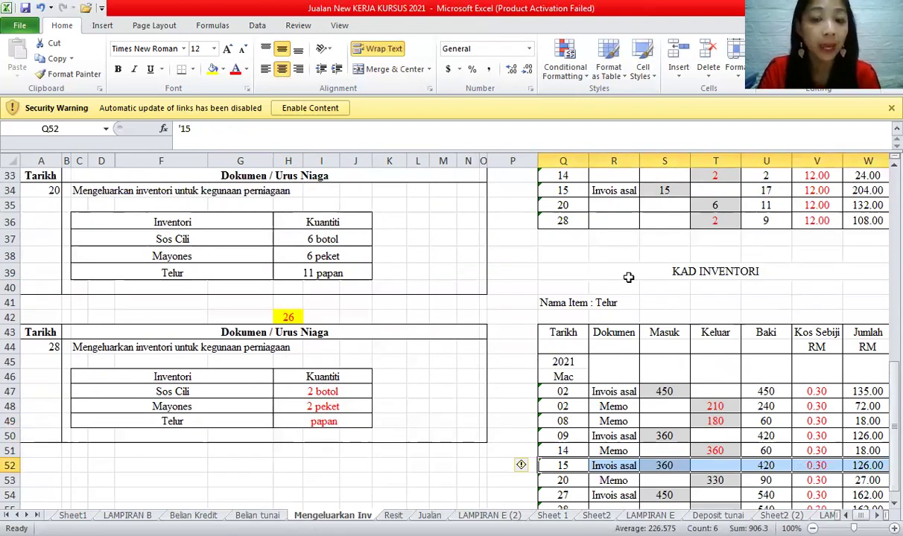
{"action": "left_click_drag", "start_coordinate": [596, 264], "coordinate": [615, 446]}
{"action": "left_click_drag", "start_coordinate": [659, 479], "coordinate": [663, 481]}
{"action": "key", "text": "ctrl+c"}
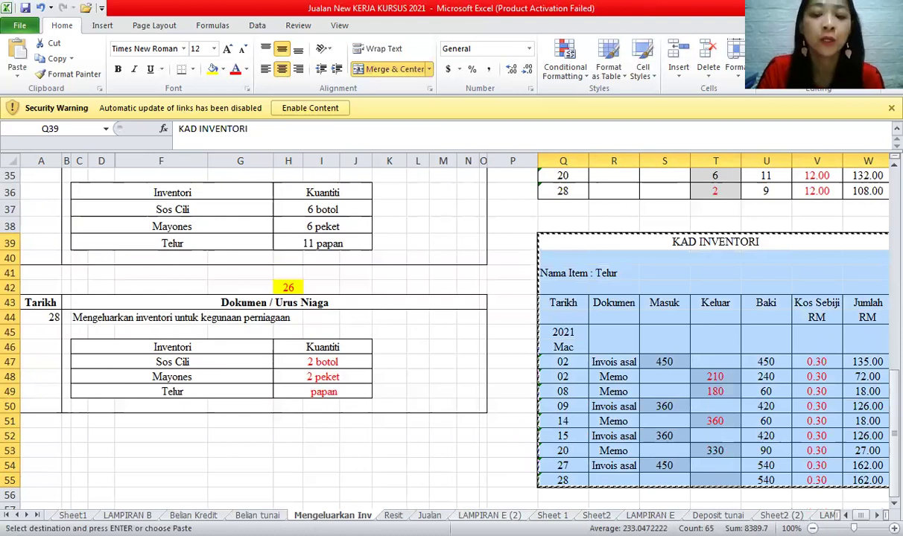
{"action": "key", "text": "ctrl+Page_Down"}
{"action": "key", "text": "ctrl+Page_Down"}
{"action": "key", "text": "ctrl+Page_Down"}
{"action": "key", "text": "ctrl+Page_Down"}
{"action": "key", "text": "ctrl+Page_Down"}
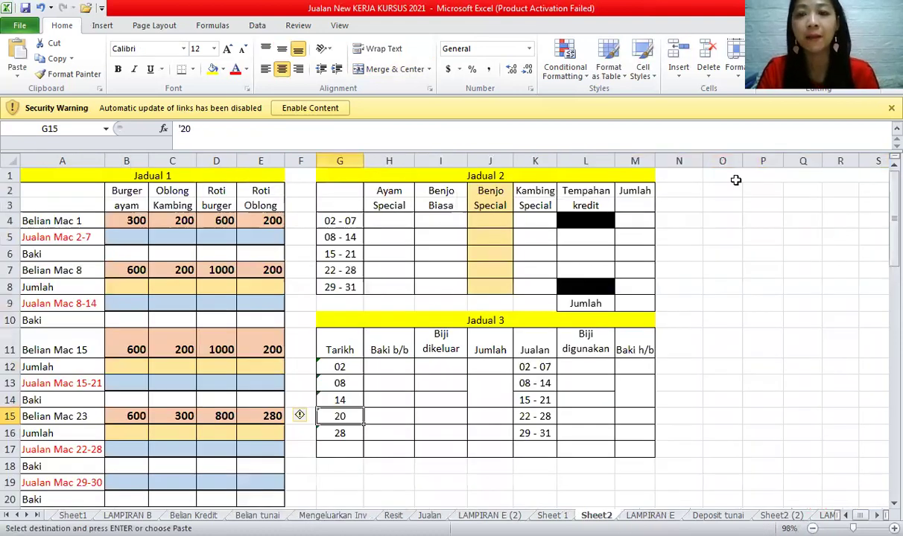
{"action": "left_click", "coordinate": [728, 176]}
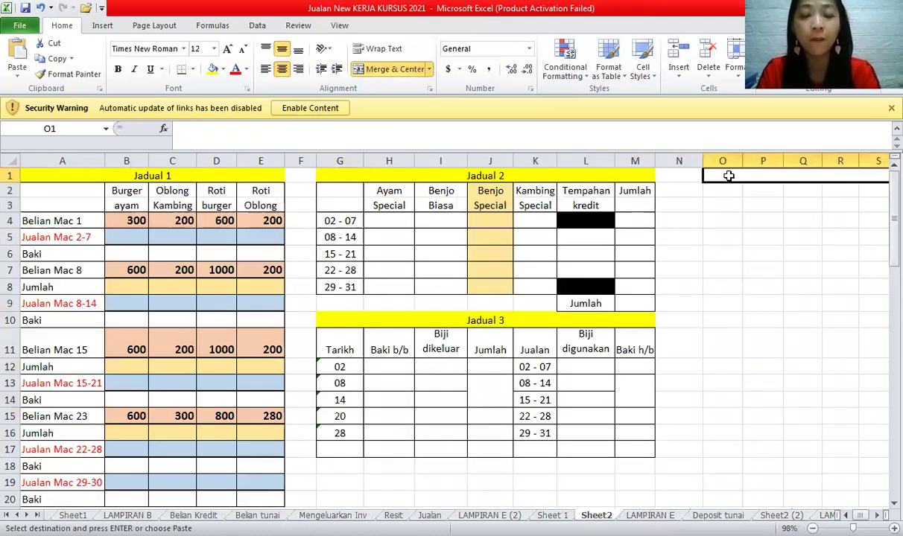
{"action": "key", "text": "ctrl+v"}
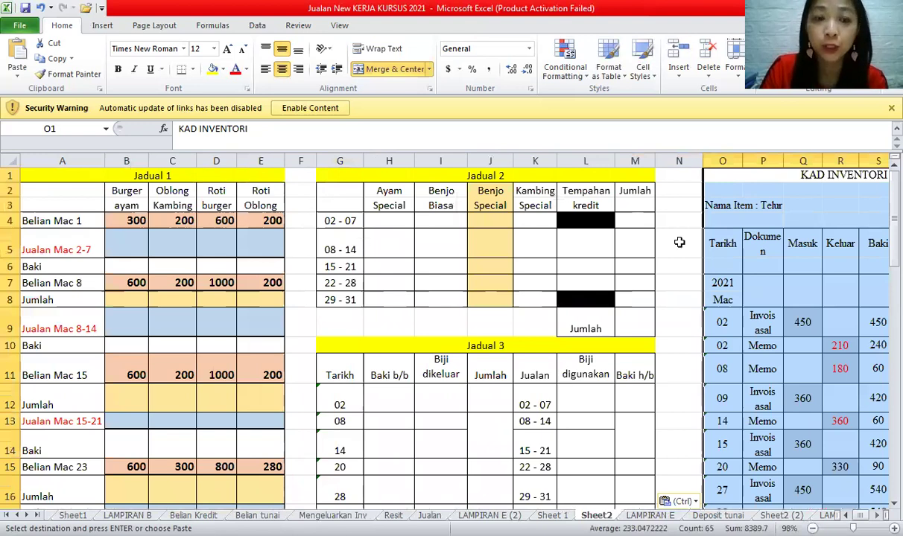
{"action": "left_click", "coordinate": [680, 242]}
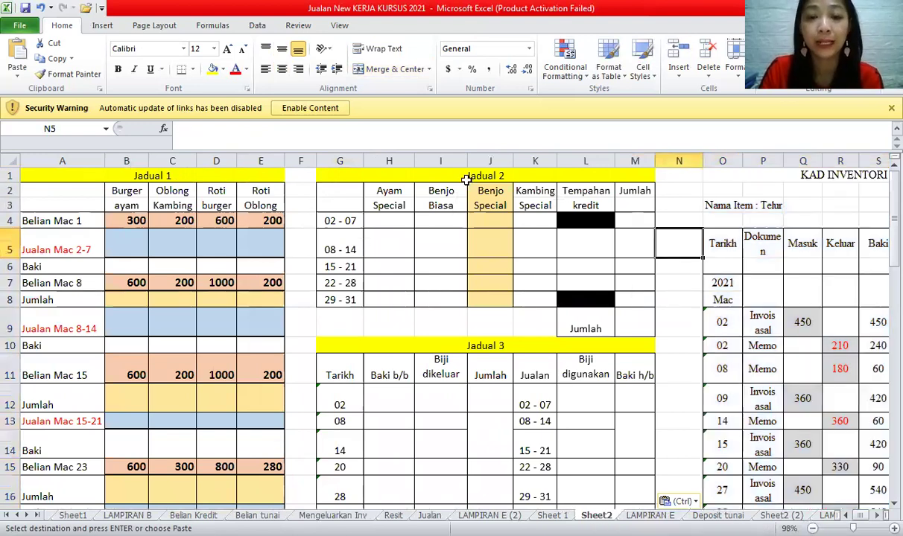
- Check the pasted Telur card's Keluar quantities for Jadual 3 and auto-fit column P to its Dokumen entries
{"action": "left_click", "coordinate": [456, 346]}
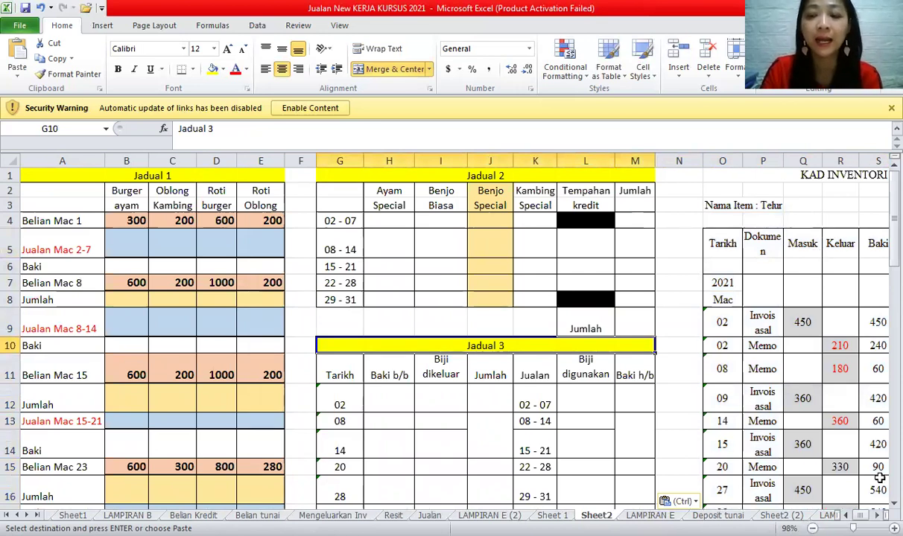
{"action": "left_click", "coordinate": [841, 367]}
{"action": "left_click", "coordinate": [839, 421]}
{"action": "left_click", "coordinate": [839, 346]}
{"action": "left_click", "coordinate": [839, 372]}
{"action": "left_click", "coordinate": [847, 465]}
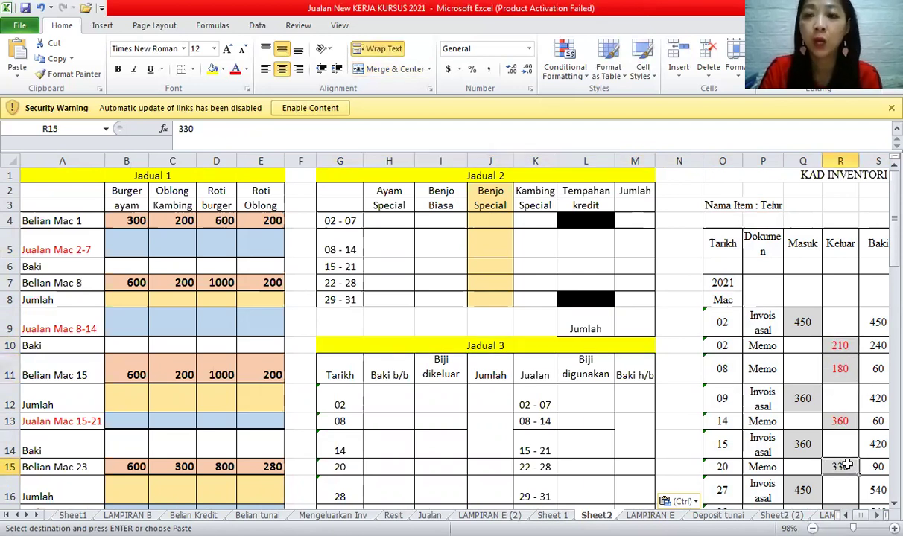
{"action": "double_click", "coordinate": [784, 162]}
- Compare the pasted Telur card's Keluar quantities for 08, 14 and 20 Mac with Jadual 3's Biji dikeluar column
{"action": "left_click", "coordinate": [848, 372]}
{"action": "left_click", "coordinate": [850, 421]}
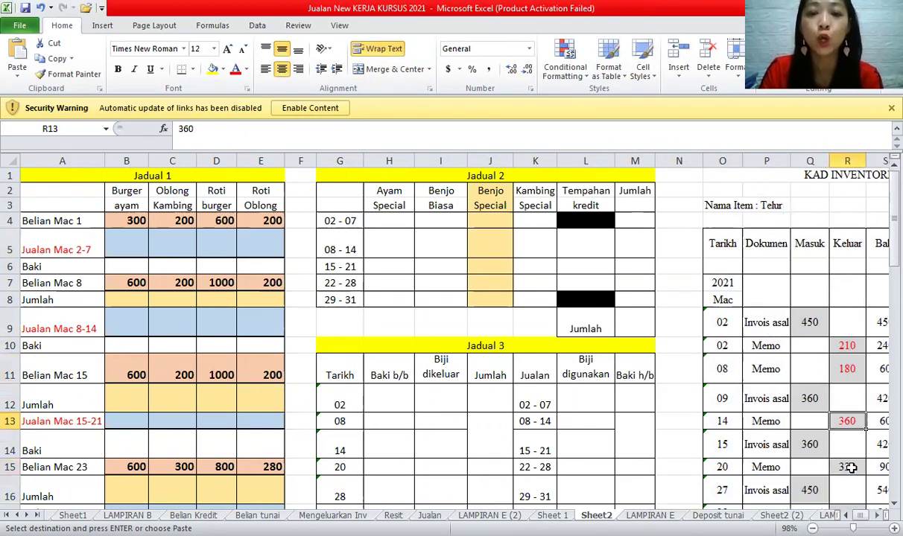
{"action": "left_click", "coordinate": [850, 467]}
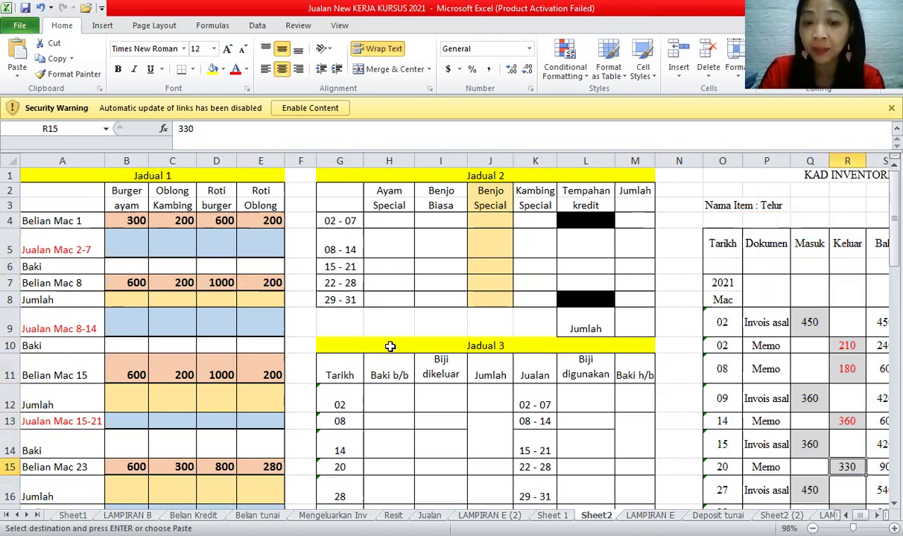
{"action": "left_click", "coordinate": [389, 346]}
{"action": "left_click", "coordinate": [441, 368]}
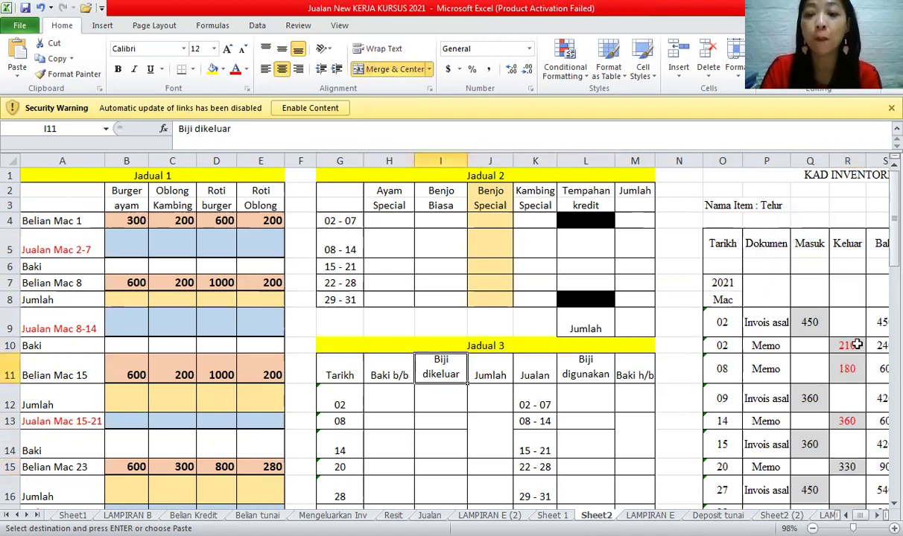
- Enter 210 for 02 and 180 for 08 in Jadual 3's Biji dikeluar column, following the Telur card's Keluar quantities
{"action": "left_click", "coordinate": [858, 344]}
{"action": "left_click", "coordinate": [443, 412]}
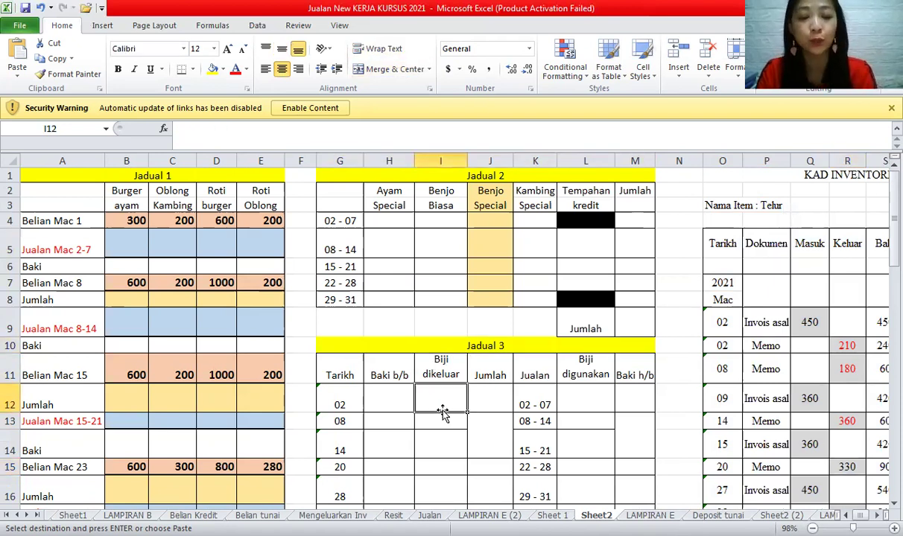
{"action": "type", "text": "210"}
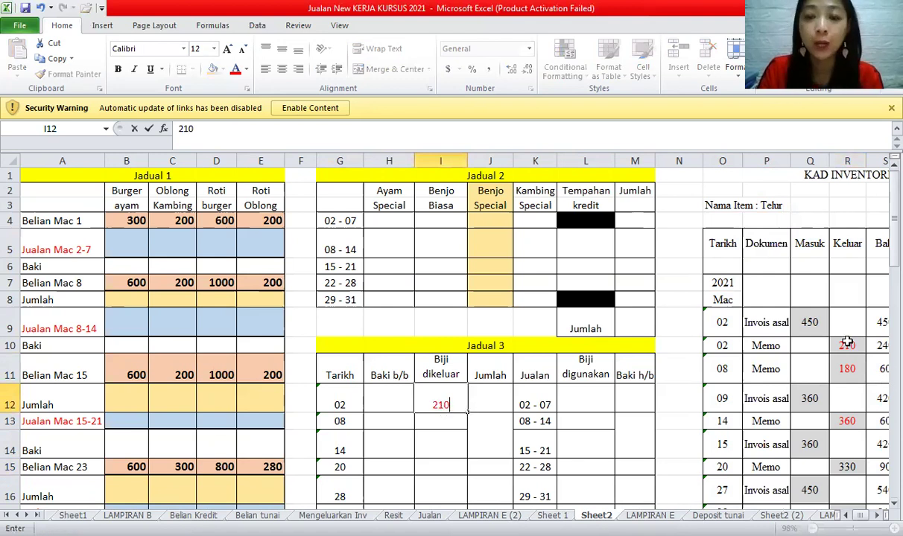
{"action": "left_click", "coordinate": [847, 343]}
{"action": "left_click", "coordinate": [447, 398]}
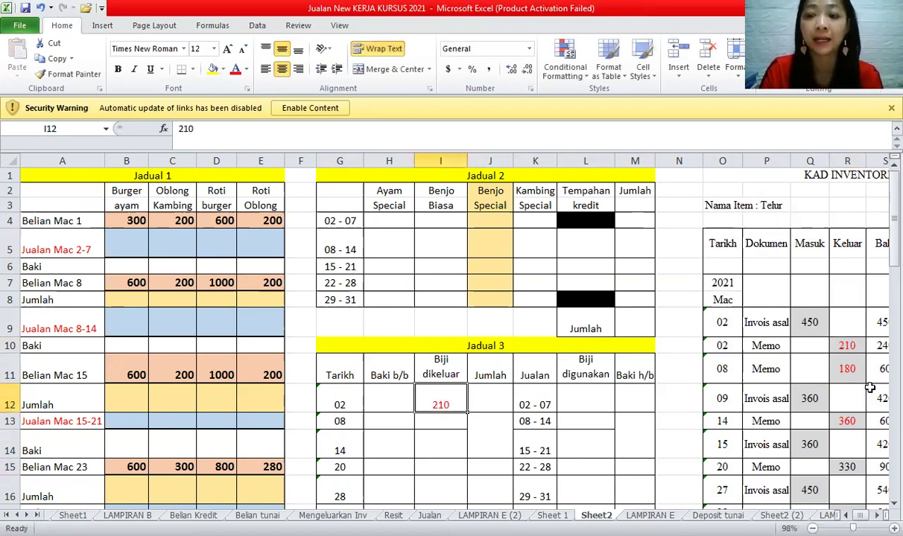
{"action": "left_click", "coordinate": [845, 369]}
{"action": "left_click", "coordinate": [442, 422]}
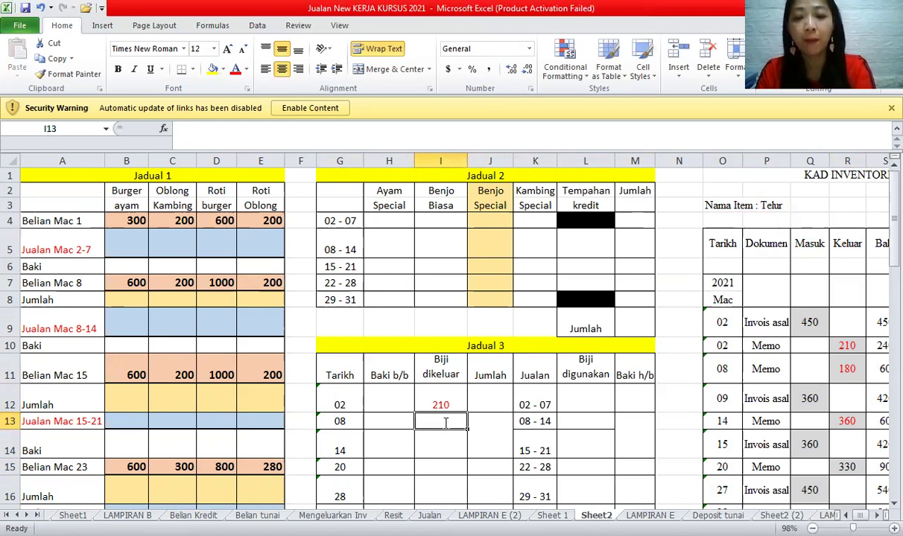
{"action": "type", "text": "180"}
{"action": "key", "text": "Tab"}
{"action": "key", "text": "Tab"}
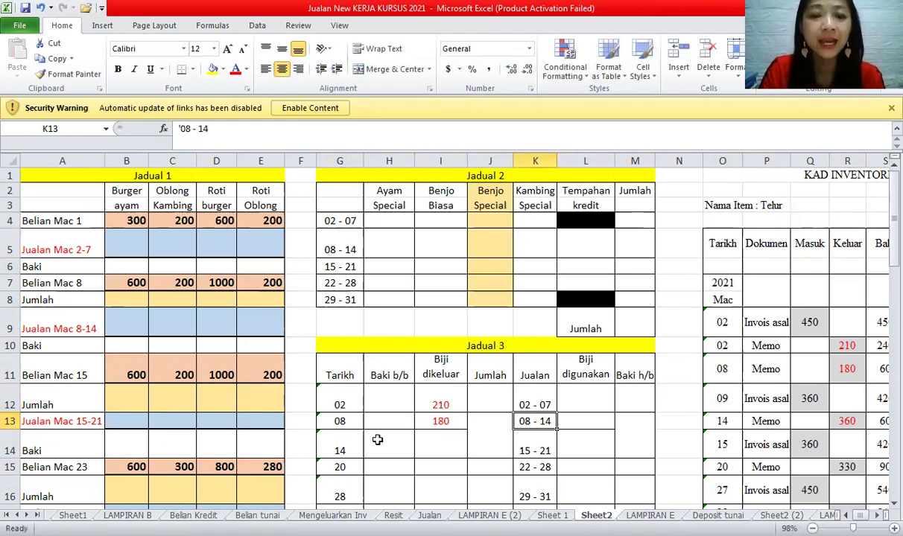
- Enter 360 for 14 and 330 for 20 in Jadual 3's Biji dikeluar column, matching the Telur card's Memo releases
{"action": "left_click", "coordinate": [847, 422]}
{"action": "left_click", "coordinate": [421, 445]}
{"action": "type", "text": "3"}
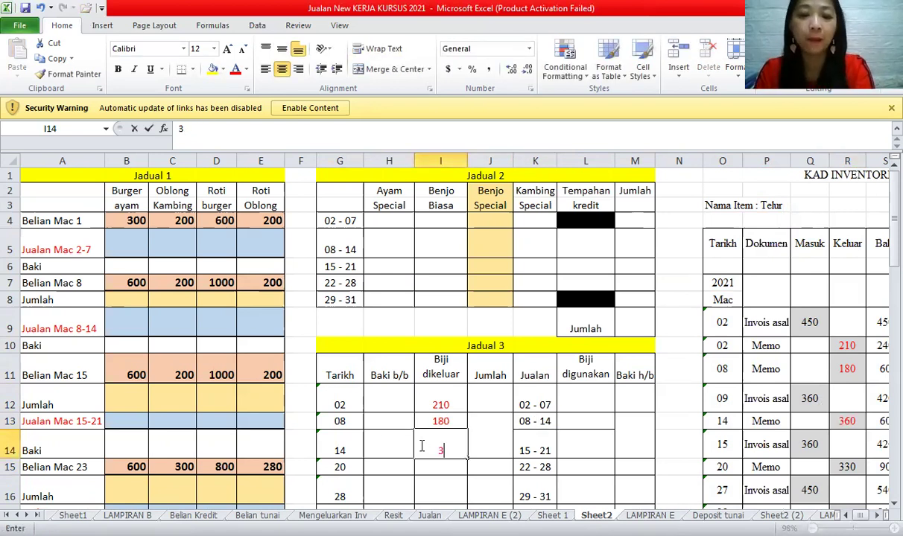
{"action": "type", "text": "60"}
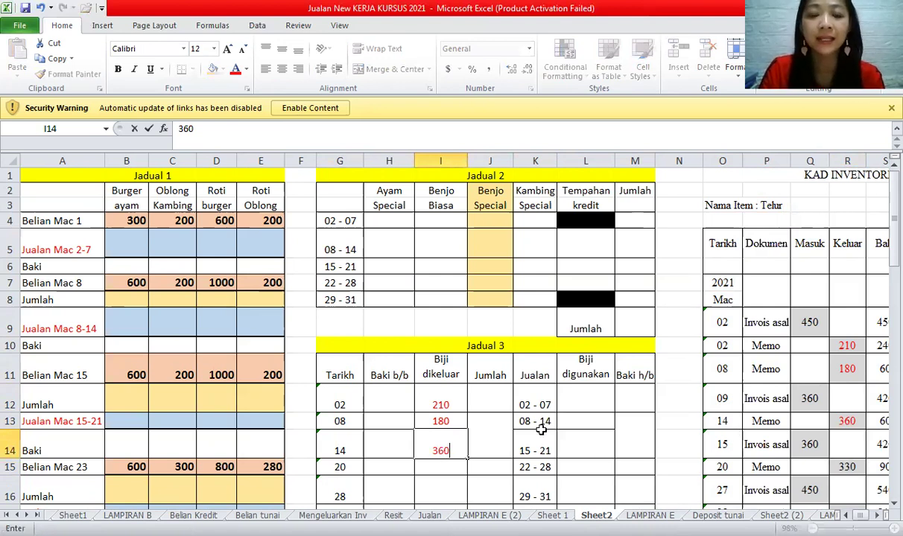
{"action": "left_click", "coordinate": [445, 468]}
{"action": "type", "text": "3"}
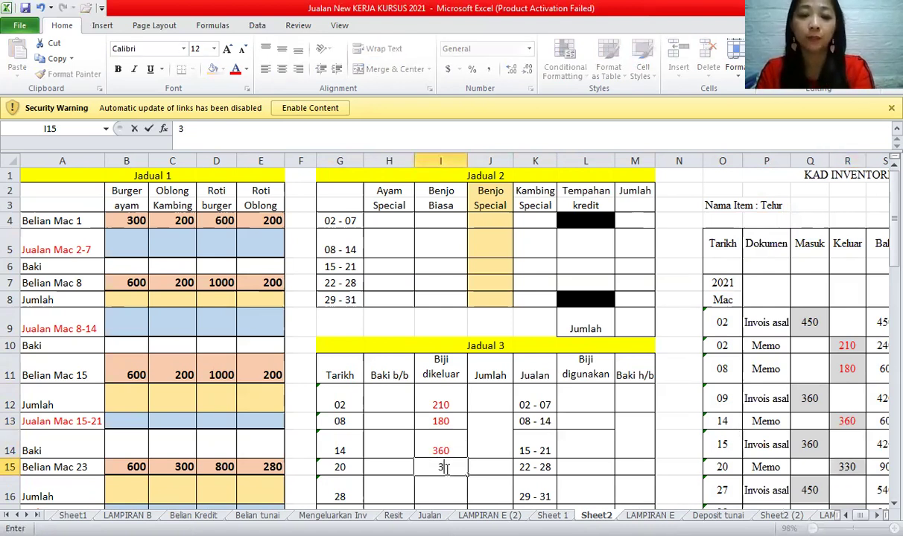
{"action": "type", "text": "30"}
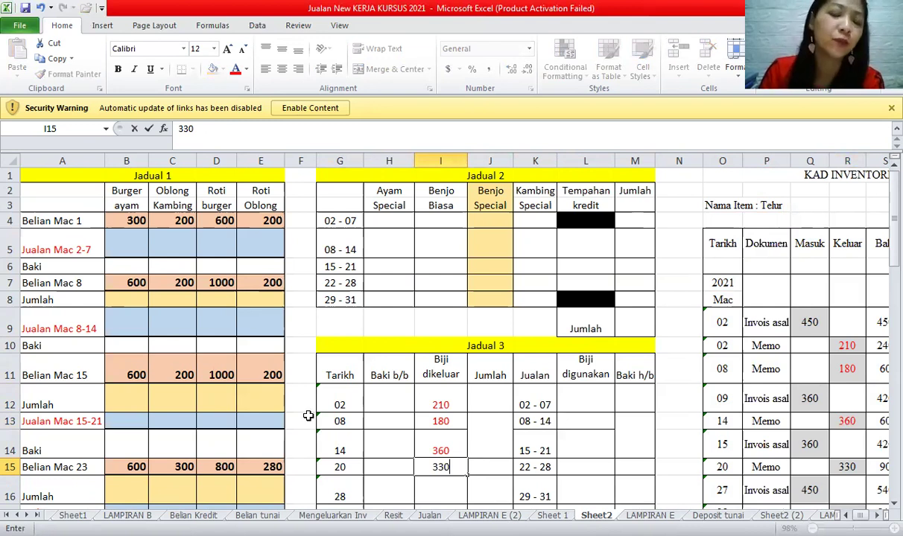
{"action": "left_click", "coordinate": [309, 362]}
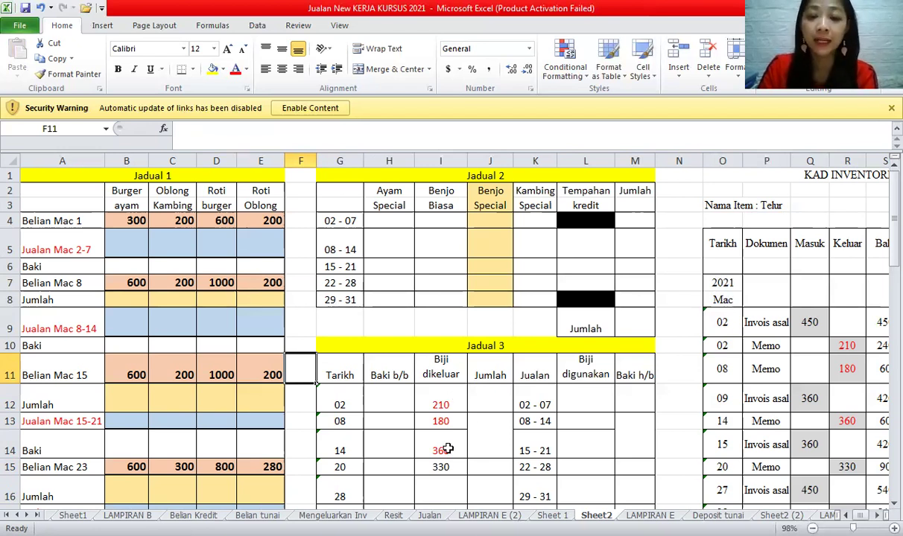
- Review Jadual 3's Biji dikeluar entries and the Belian Mac 1 and Jualan Mac 2-7 rows of Jadual 1
{"action": "left_click_drag", "start_coordinate": [435, 402], "coordinate": [445, 460]}
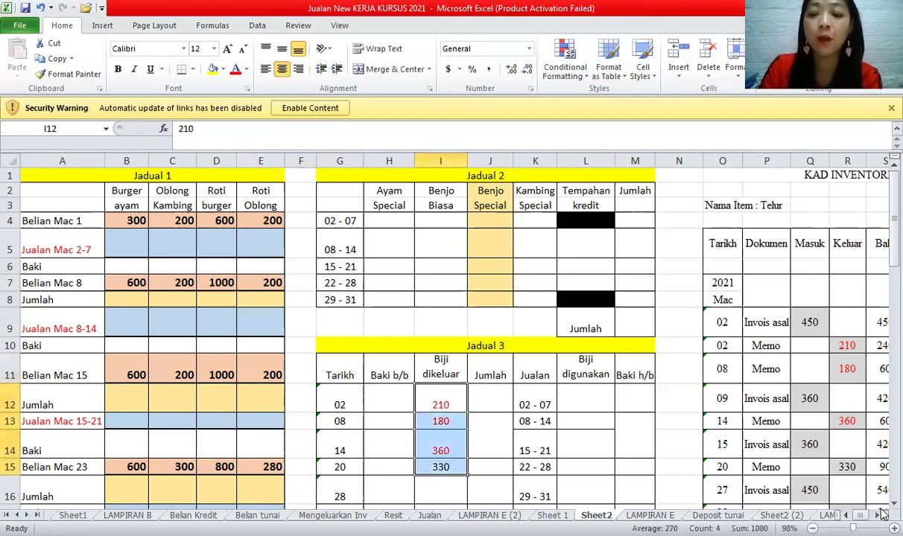
{"action": "scroll", "coordinate": [866, 465], "scroll_direction": "down", "scroll_amount": 1}
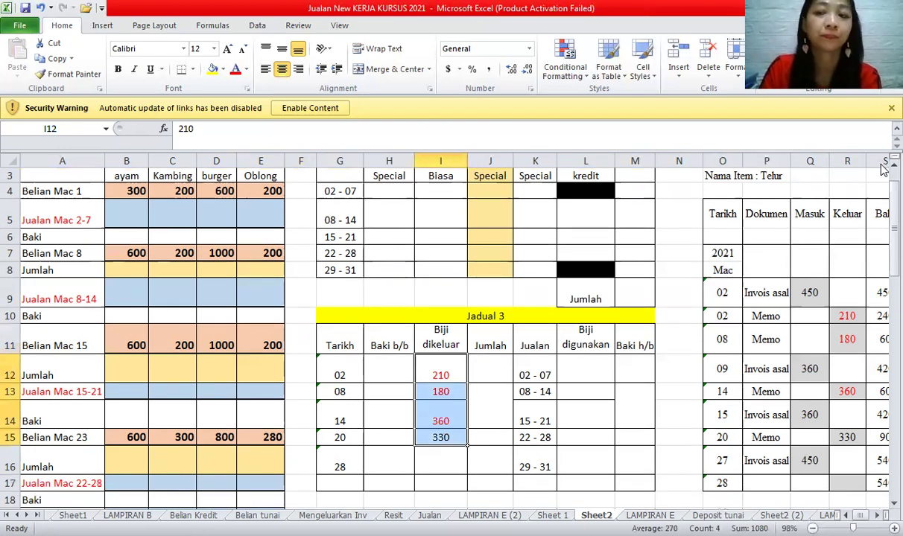
{"action": "scroll", "coordinate": [883, 168], "scroll_direction": "up", "scroll_amount": 1}
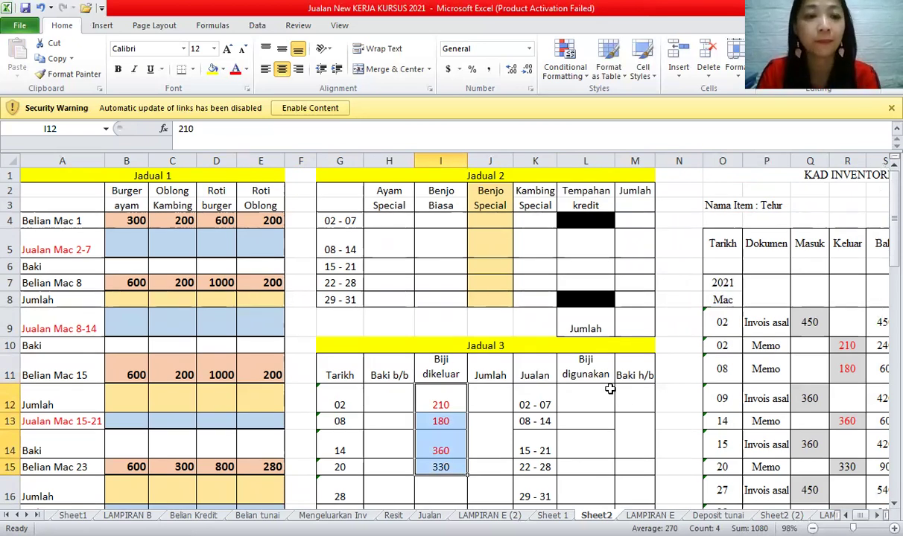
{"action": "left_click", "coordinate": [130, 240]}
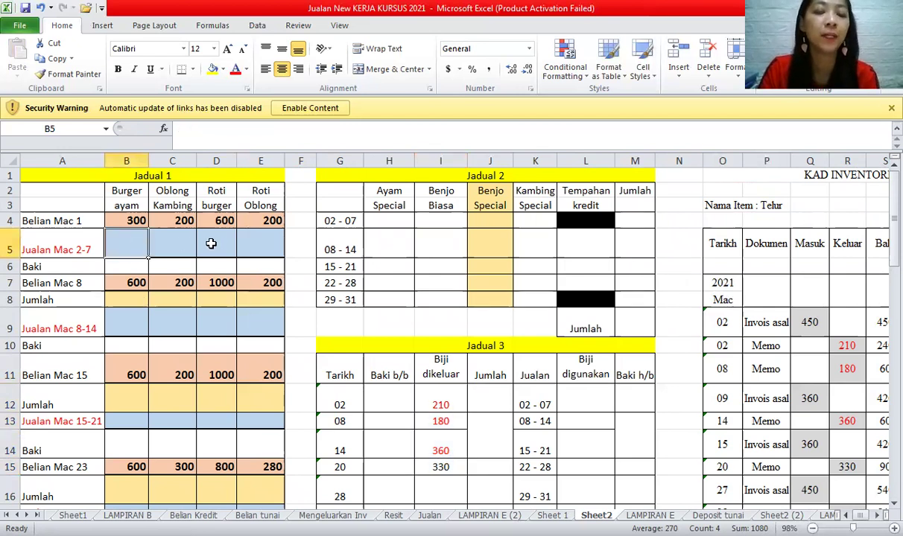
{"action": "left_click", "coordinate": [212, 242]}
{"action": "left_click", "coordinate": [125, 220]}
{"action": "left_click", "coordinate": [195, 223]}
{"action": "left_click_drag", "start_coordinate": [123, 239], "coordinate": [252, 231]}
{"action": "left_click_drag", "start_coordinate": [130, 220], "coordinate": [248, 224]}
{"action": "left_click", "coordinate": [125, 221]}
- Enter 200 for Burger ayam and 150 for Oblong Kambing in Jadual 1's Jualan Mac 2-7 row
{"action": "left_click", "coordinate": [117, 249]}
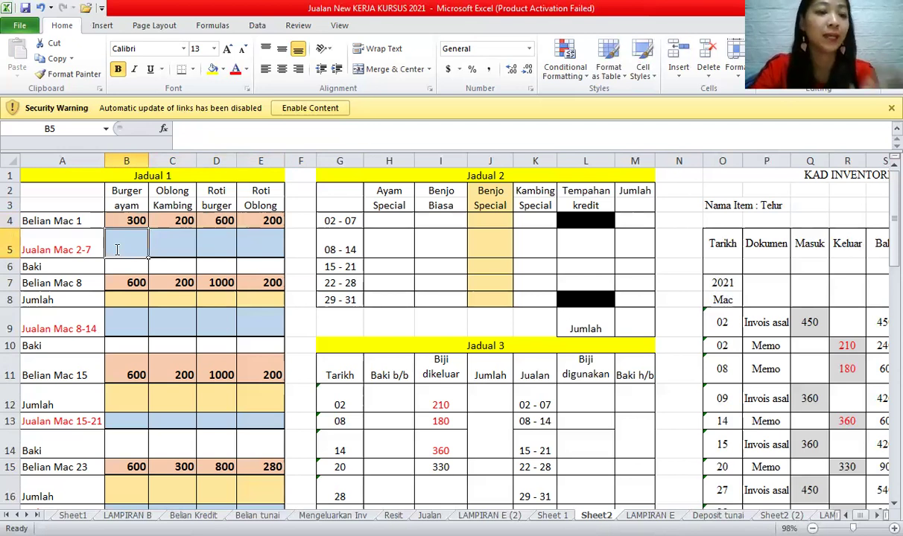
{"action": "type", "text": "200"}
{"action": "left_click", "coordinate": [127, 285]}
{"action": "left_click", "coordinate": [126, 252]}
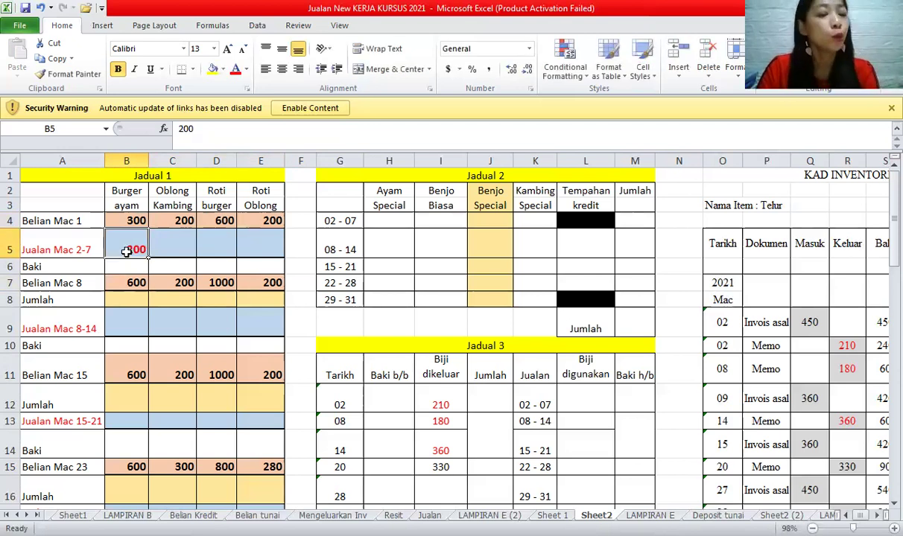
{"action": "left_click", "coordinate": [169, 246]}
{"action": "type", "text": "150"}
- Enter 150 for Roti Oblong in Jadual 1's Jualan Mac 2-7 row, matching Oblong Kambing, and check the row's entries
{"action": "left_click", "coordinate": [214, 190]}
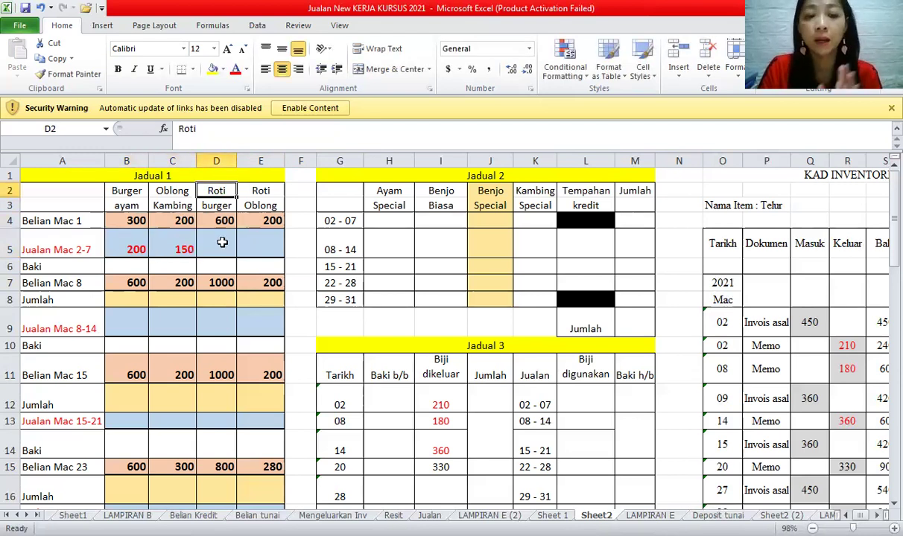
{"action": "left_click", "coordinate": [222, 242]}
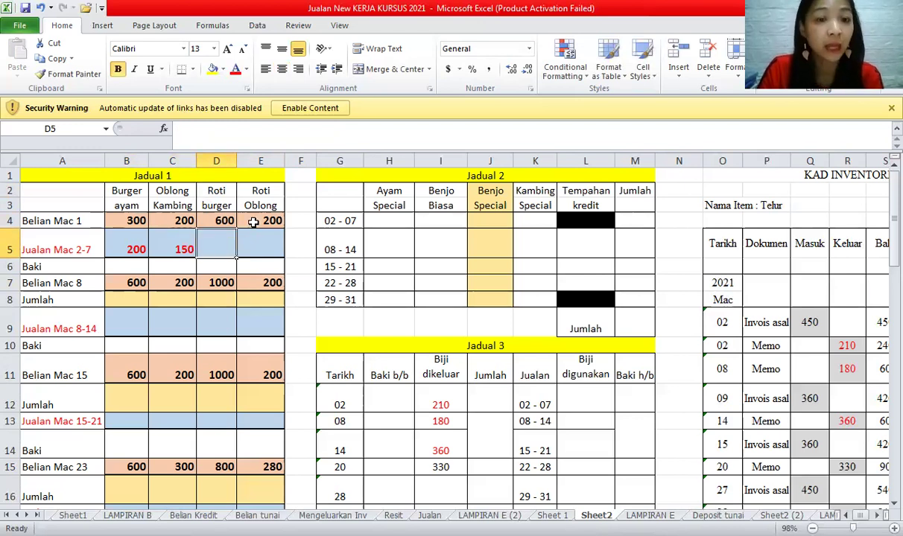
{"action": "left_click", "coordinate": [262, 188]}
{"action": "left_click", "coordinate": [262, 205]}
{"action": "left_click", "coordinate": [255, 190]}
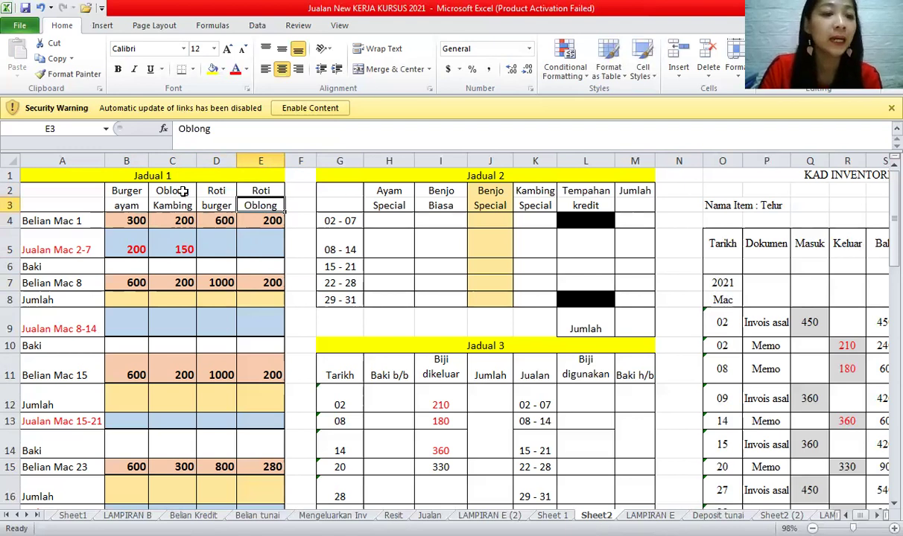
{"action": "left_click", "coordinate": [170, 186]}
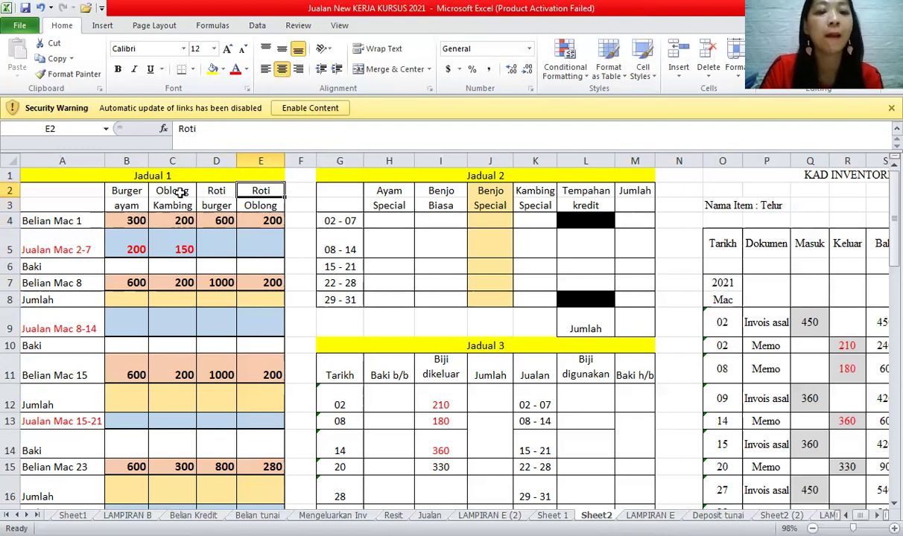
{"action": "left_click", "coordinate": [252, 242]}
{"action": "type", "text": "150"}
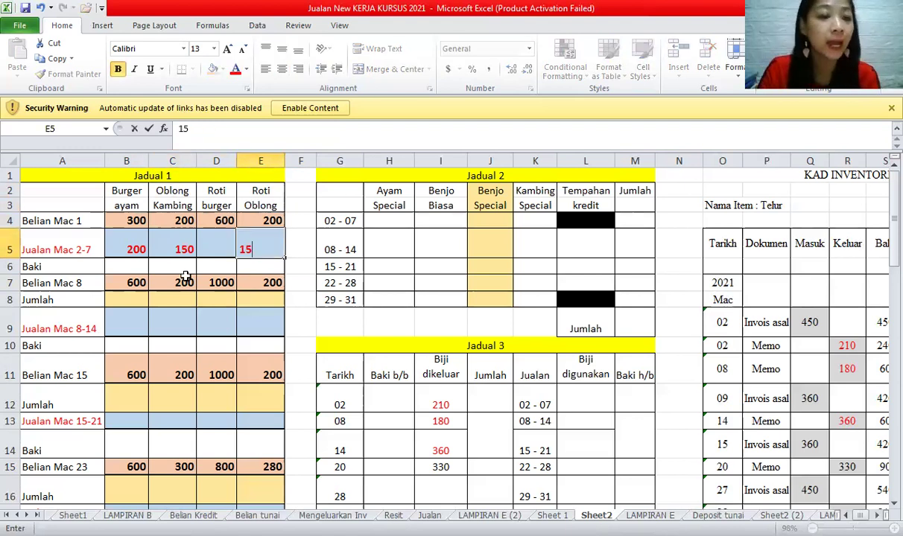
{"action": "left_click", "coordinate": [202, 301]}
{"action": "left_click_drag", "start_coordinate": [127, 249], "coordinate": [255, 243]}
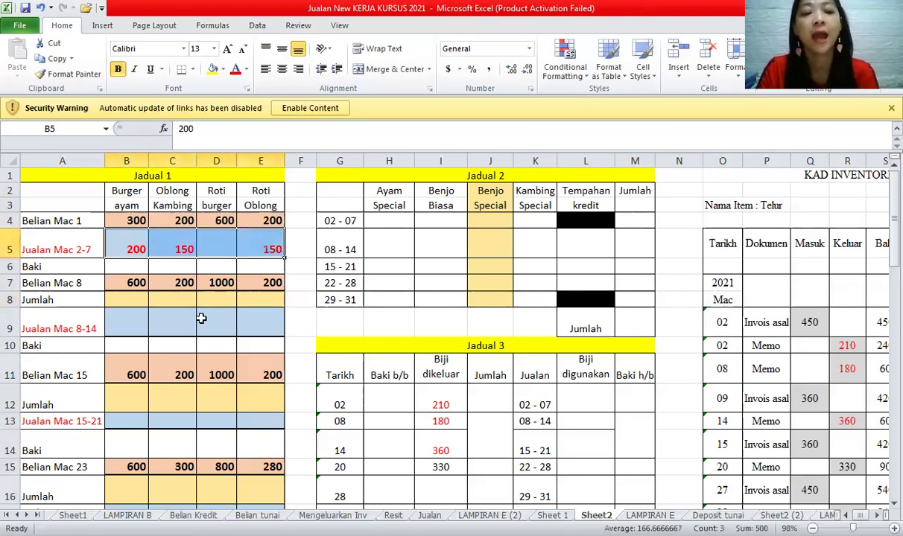
{"action": "left_click", "coordinate": [72, 243]}
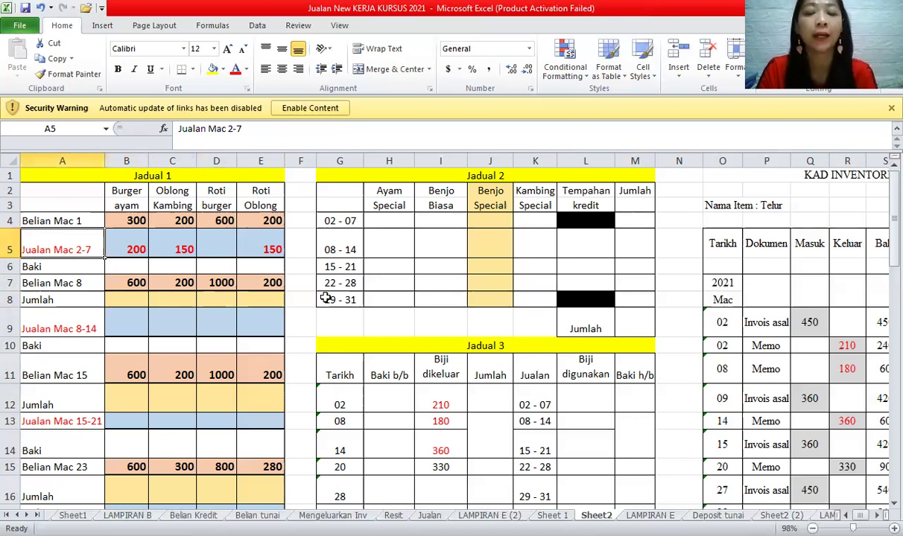
{"action": "left_click_drag", "start_coordinate": [130, 237], "coordinate": [262, 246]}
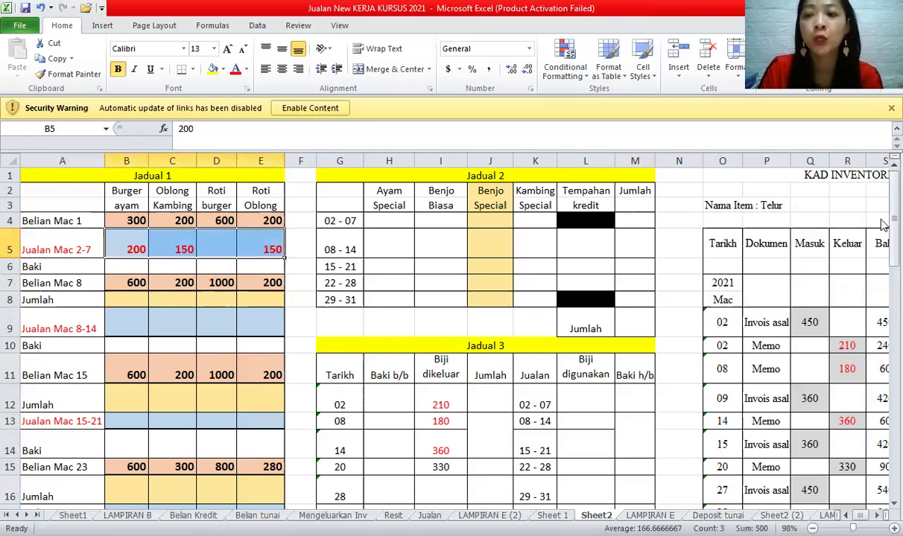
- Mark the Baki b/b for 02 in Jadual 3 (H12) with a dash
{"action": "left_click_drag", "start_coordinate": [894, 232], "coordinate": [893, 245]}
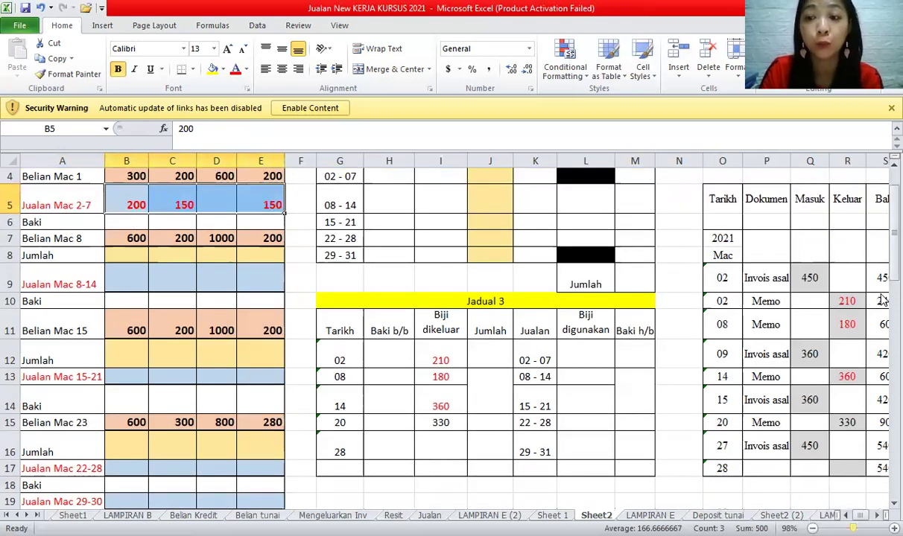
{"action": "scroll", "coordinate": [881, 274], "scroll_direction": "down", "scroll_amount": 1}
{"action": "mouse_move", "coordinate": [894, 273]}
{"action": "left_mouse_down"}
{"action": "mouse_move", "coordinate": [894, 307]}
{"action": "mouse_move", "coordinate": [881, 298]}
{"action": "mouse_move", "coordinate": [881, 274]}
{"action": "left_mouse_up"}
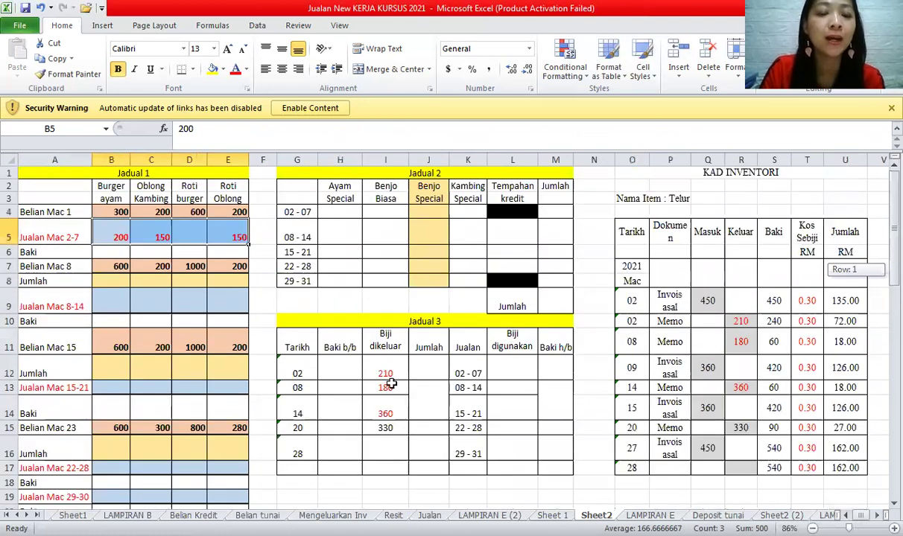
{"action": "left_click", "coordinate": [333, 368]}
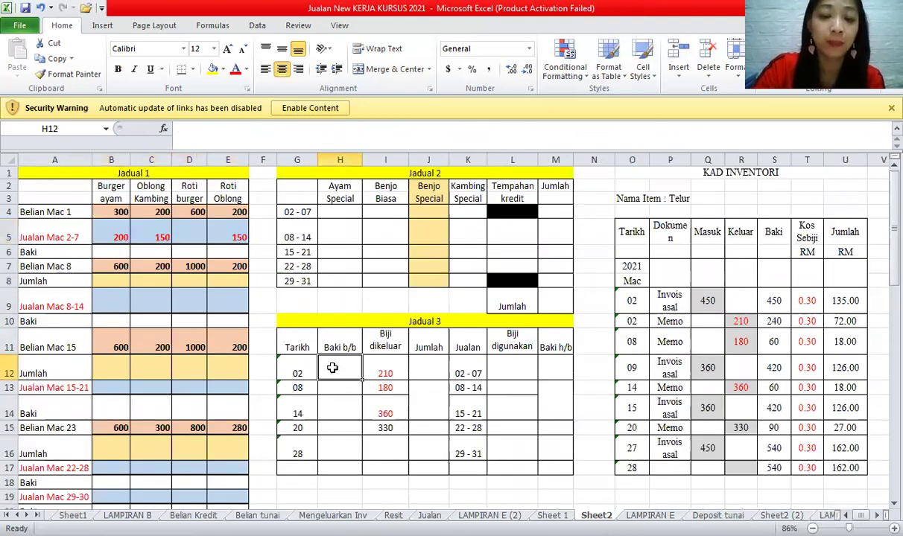
{"action": "type", "text": "-"}
{"action": "key", "text": "Return"}
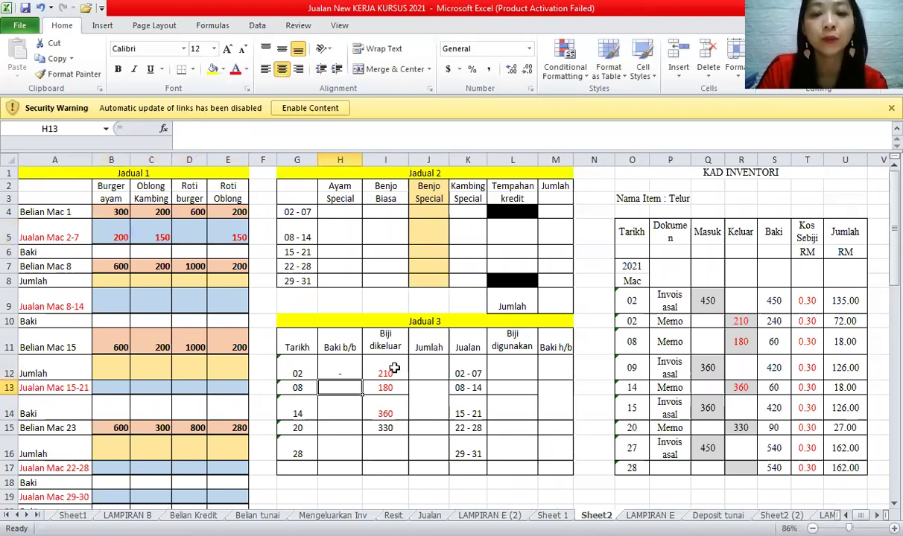
{"action": "left_click", "coordinate": [384, 373]}
- Examine the cash and credit burger sales records under Lampiran C and the Lampiran D section on Sheet2
{"action": "left_click_drag", "start_coordinate": [883, 247], "coordinate": [881, 353]}
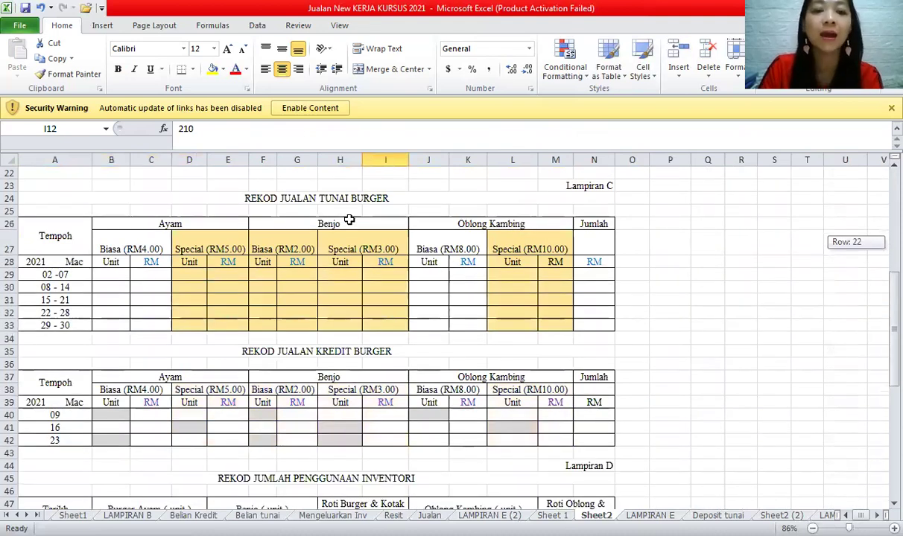
{"action": "left_click", "coordinate": [300, 195]}
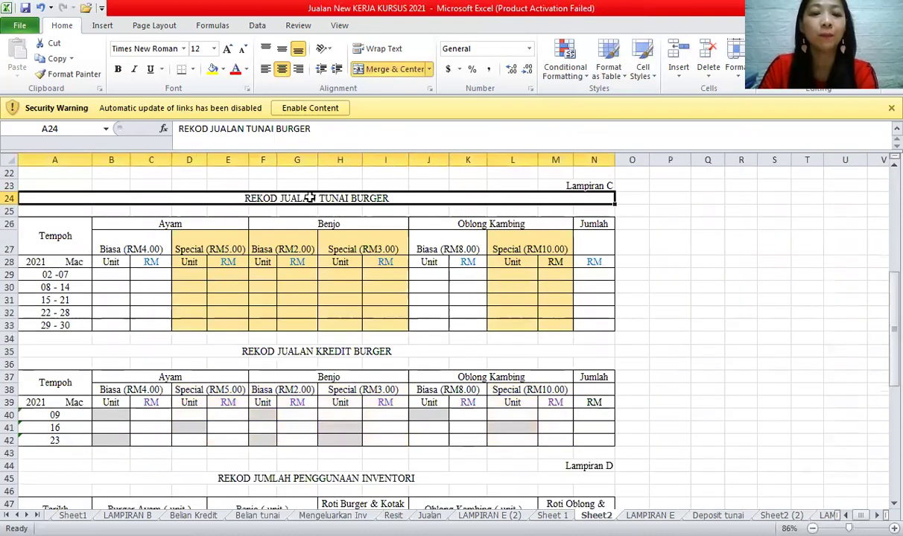
{"action": "left_click", "coordinate": [310, 353]}
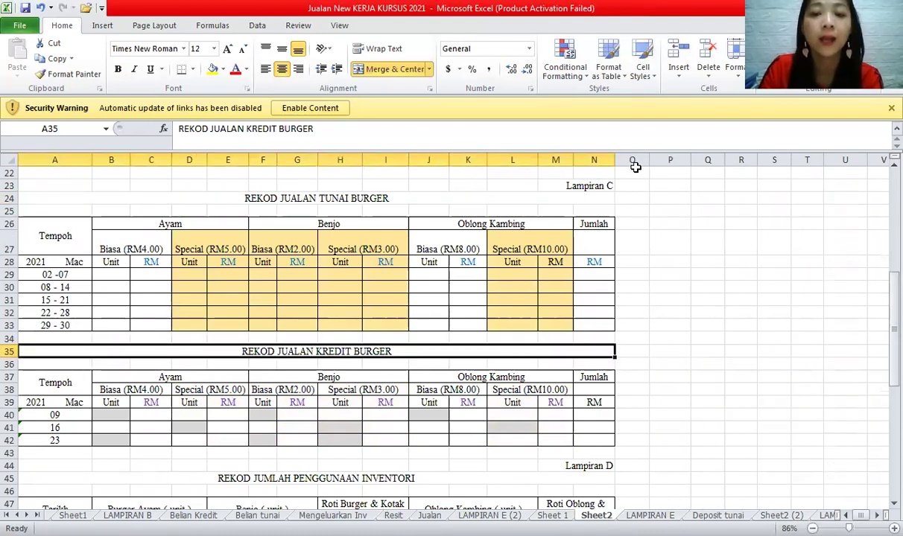
{"action": "left_click", "coordinate": [592, 185]}
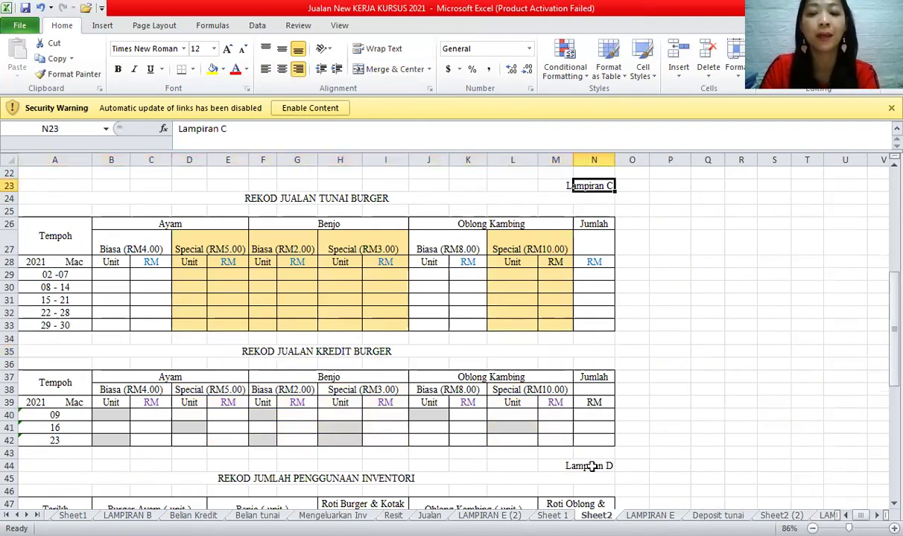
{"action": "left_click", "coordinate": [592, 467]}
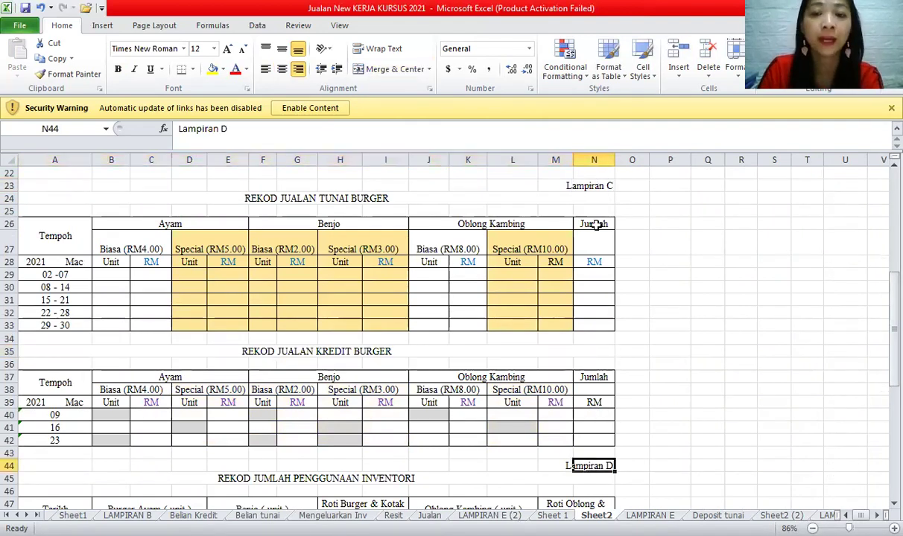
{"action": "left_click", "coordinate": [603, 184]}
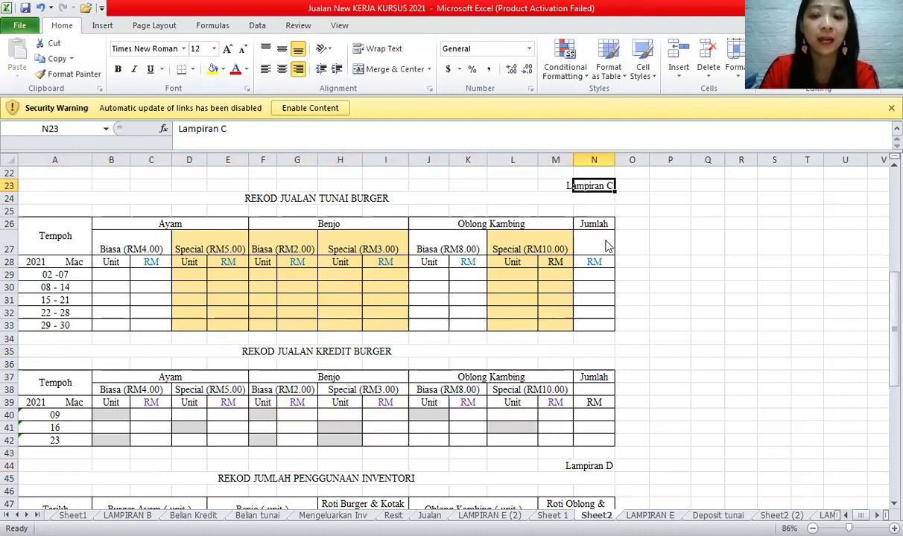
{"action": "left_click", "coordinate": [590, 467]}
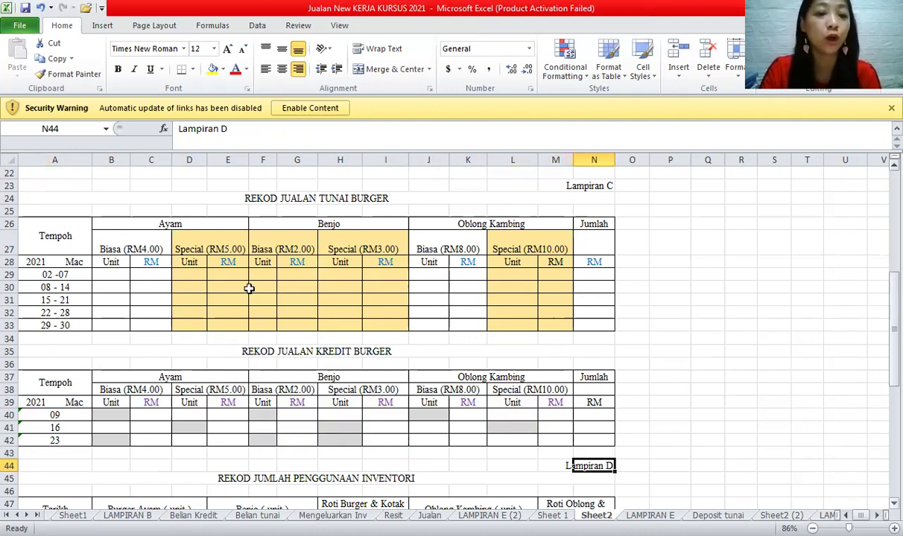
- Examine the Special and Benjo columns and the 02 - 07 row of Rekod Jualan Tunai Burger, plus the dates in Rekod Jualan Kredit Burger
{"action": "left_click_drag", "start_coordinate": [203, 242], "coordinate": [214, 321]}
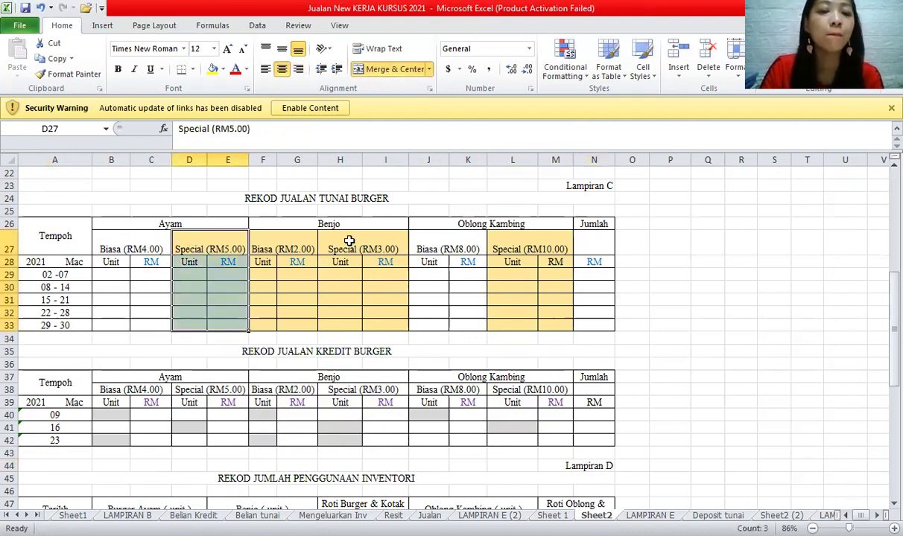
{"action": "left_click_drag", "start_coordinate": [350, 241], "coordinate": [366, 319]}
{"action": "left_click_drag", "start_coordinate": [514, 242], "coordinate": [538, 323]}
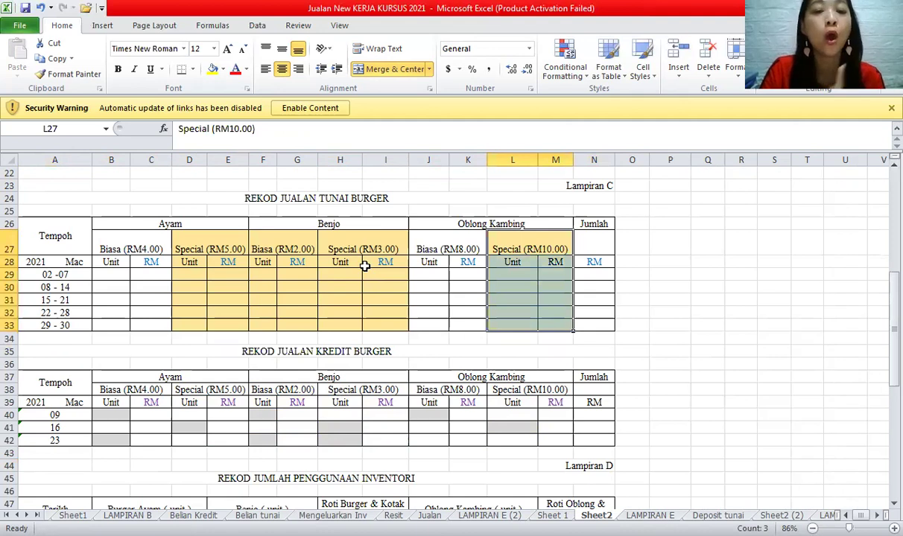
{"action": "left_click", "coordinate": [339, 224]}
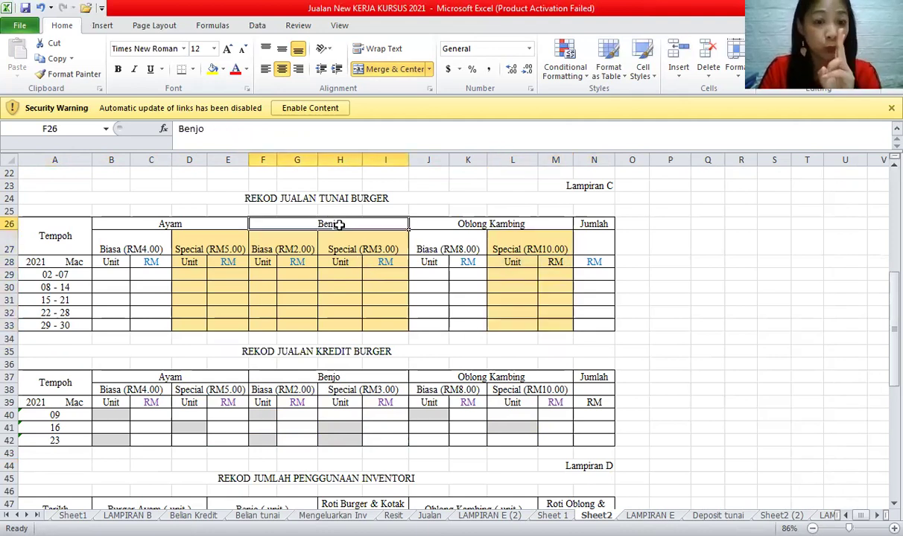
{"action": "left_click", "coordinate": [289, 239]}
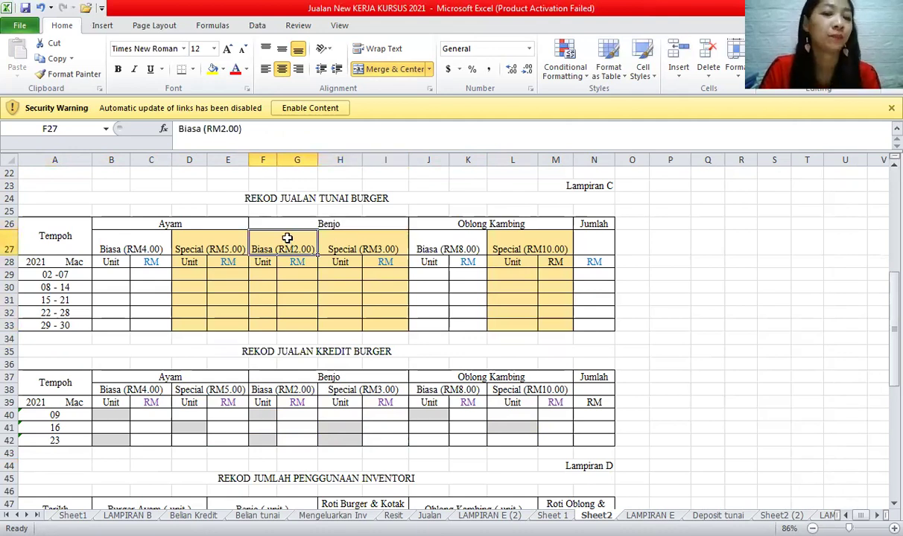
{"action": "left_click_drag", "start_coordinate": [53, 275], "coordinate": [570, 277]}
{"action": "left_click_drag", "start_coordinate": [112, 275], "coordinate": [556, 275]}
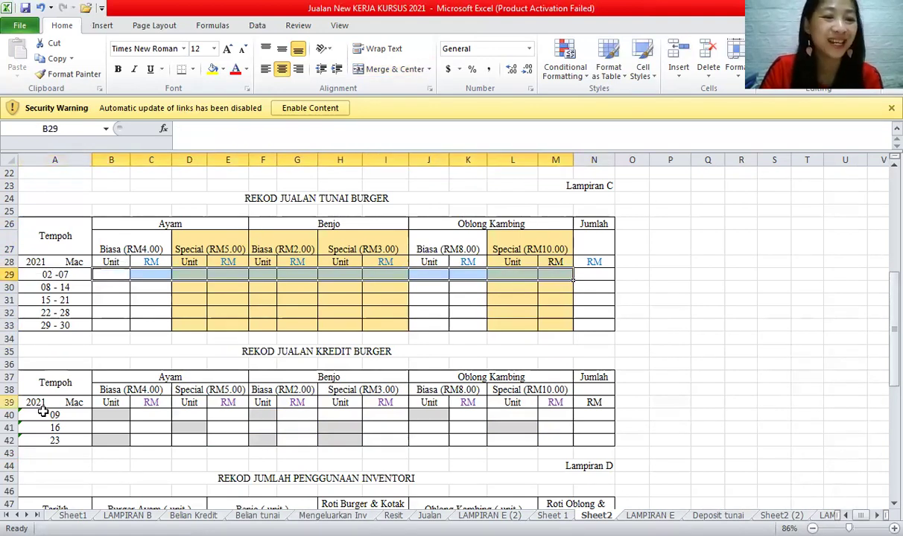
{"action": "left_click", "coordinate": [60, 416]}
{"action": "left_click", "coordinate": [63, 440], "text": "shift"}
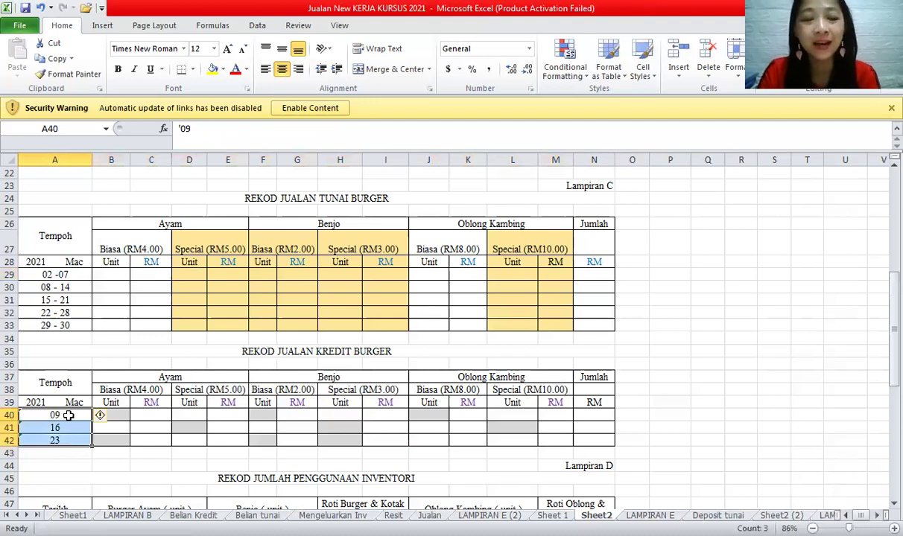
{"action": "left_click", "coordinate": [68, 415]}
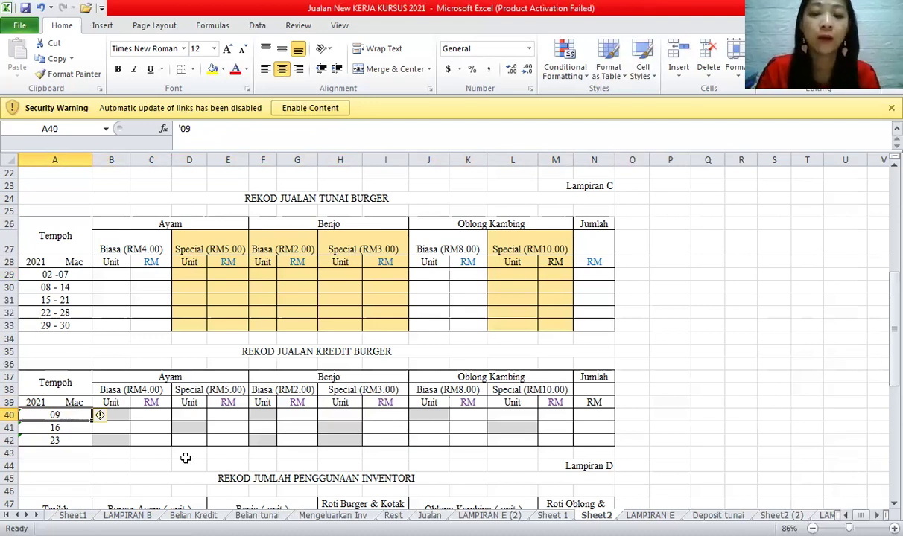
- Change the font colour of the Jumlah RM column in Rekod Jualan Kredit Burger (N39:N42) to purple
{"action": "left_click_drag", "start_coordinate": [596, 403], "coordinate": [597, 440]}
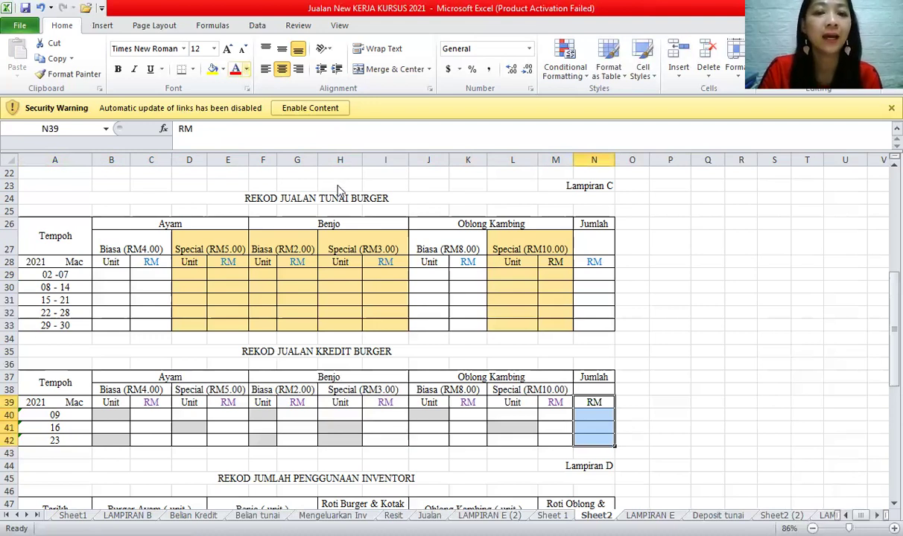
{"action": "left_click", "coordinate": [247, 68]}
{"action": "left_click", "coordinate": [385, 338]}
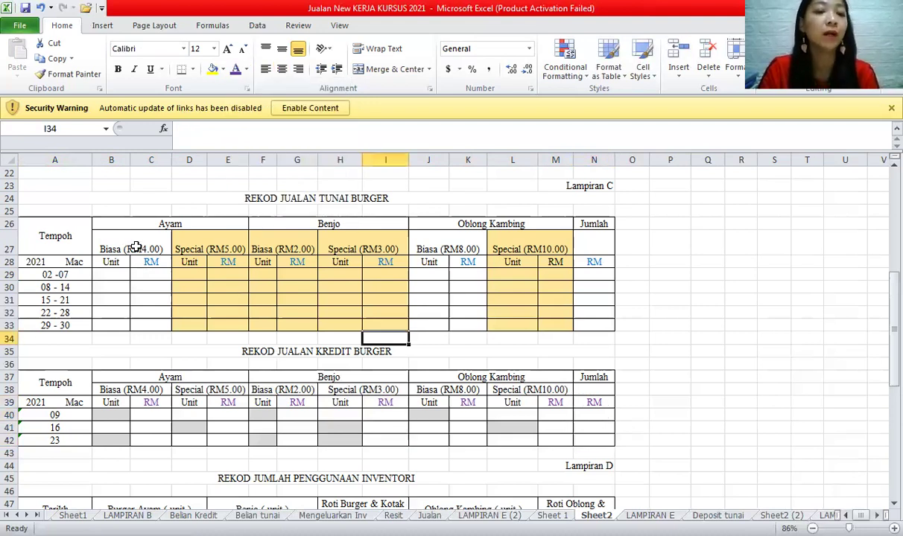
- Enter 20 units for Ayam Special and 50 units for Benjo Biasa in Rekod Jualan Tunai Burger's 02 - 07 row
{"action": "left_click", "coordinate": [125, 235]}
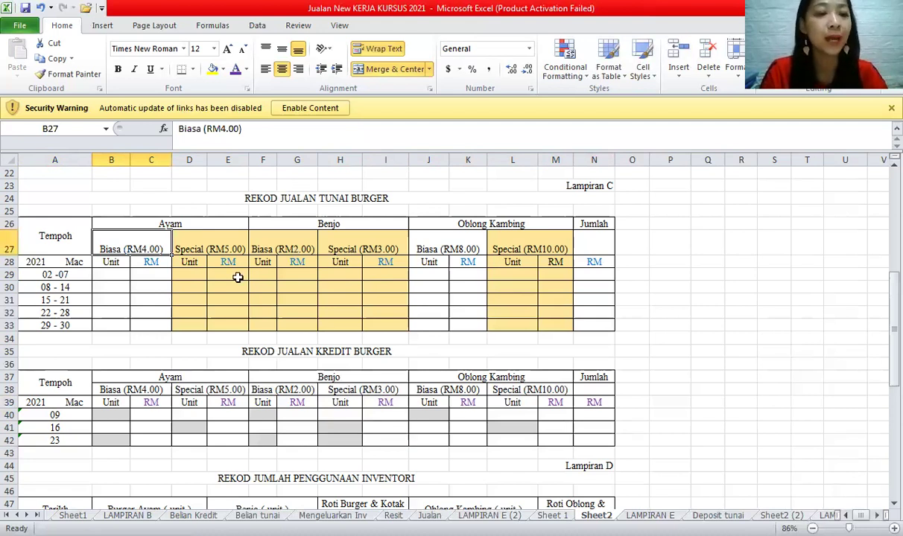
{"action": "left_click", "coordinate": [264, 242]}
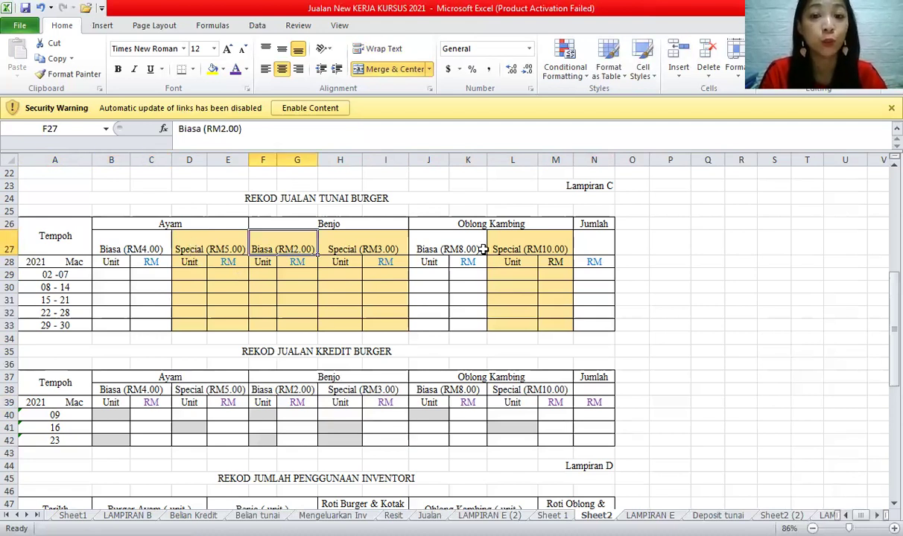
{"action": "left_click", "coordinate": [483, 234]}
{"action": "left_click", "coordinate": [190, 249]}
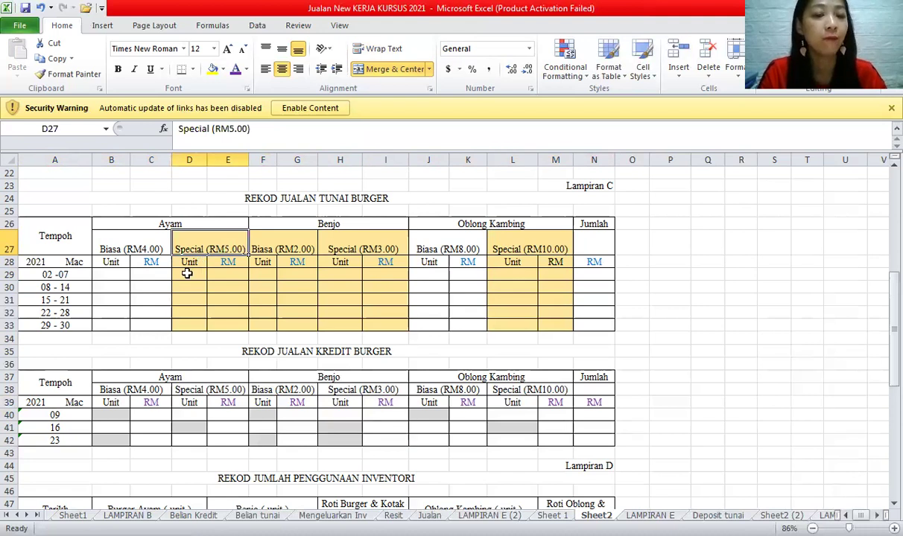
{"action": "left_click", "coordinate": [188, 274]}
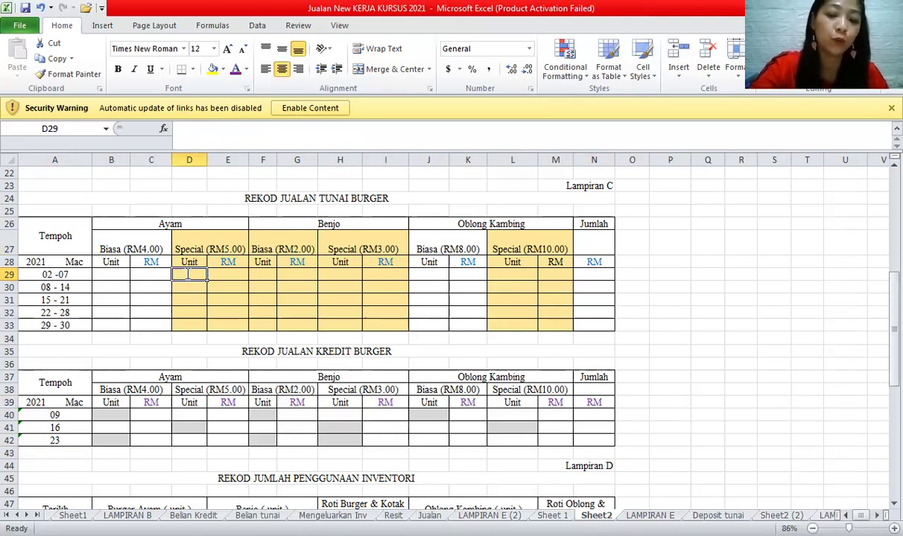
{"action": "type", "text": "20"}
{"action": "left_click", "coordinate": [266, 274]}
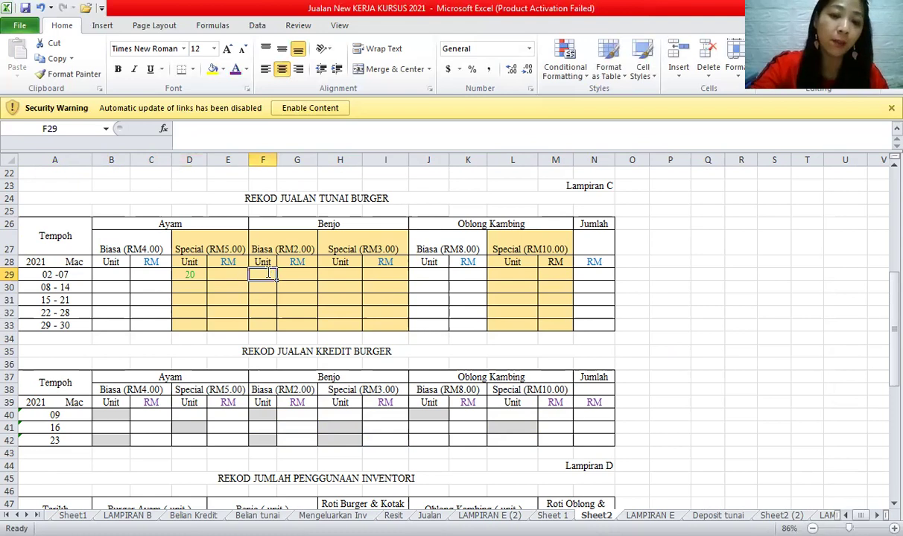
{"action": "type", "text": "50"}
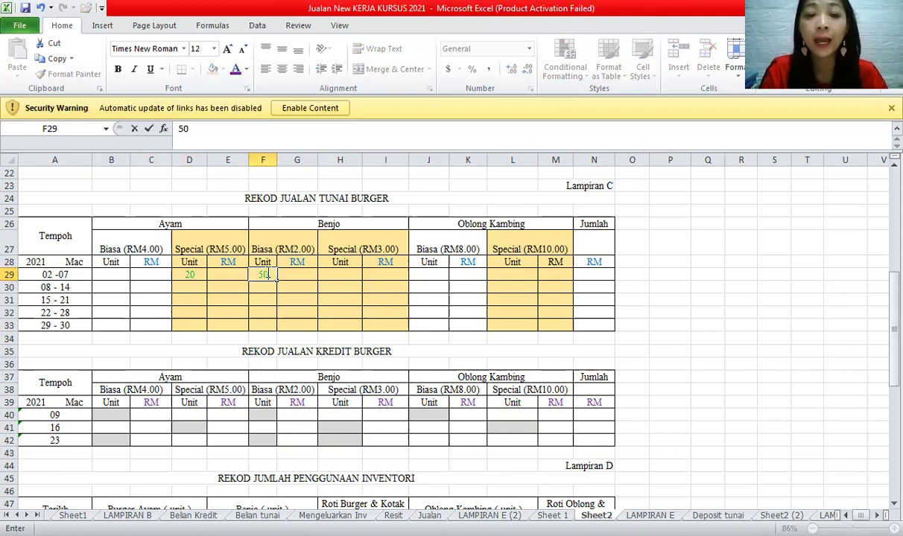
- Enter 25 units for Benjo Special and 20 units for Oblong Kambing Special in Rekod Jualan Tunai Burger's 02 - 07 row
{"action": "left_click", "coordinate": [340, 274]}
{"action": "type", "text": "25"}
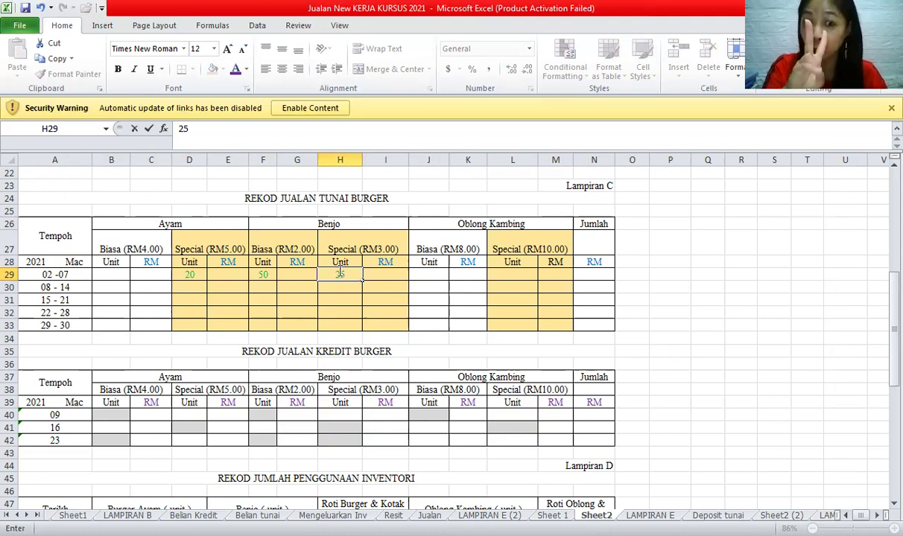
{"action": "left_click", "coordinate": [508, 276]}
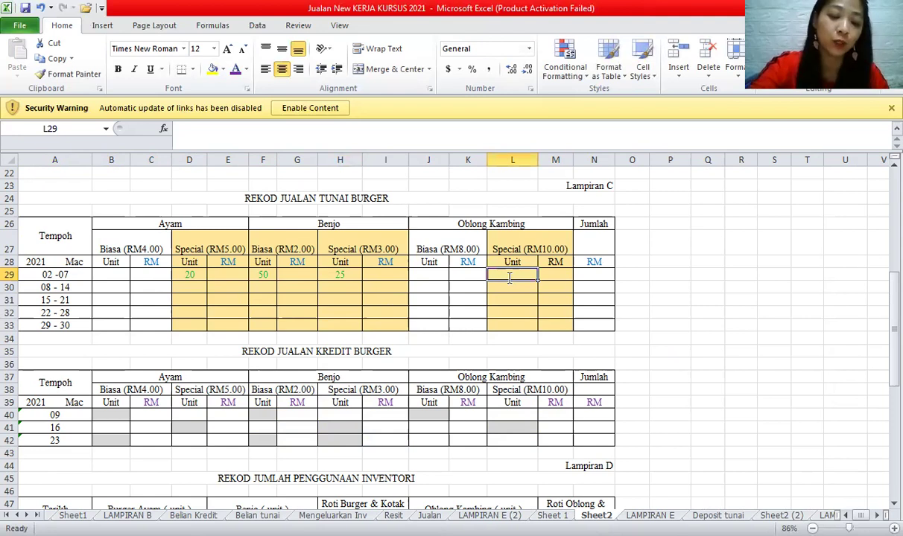
{"action": "type", "text": "20"}
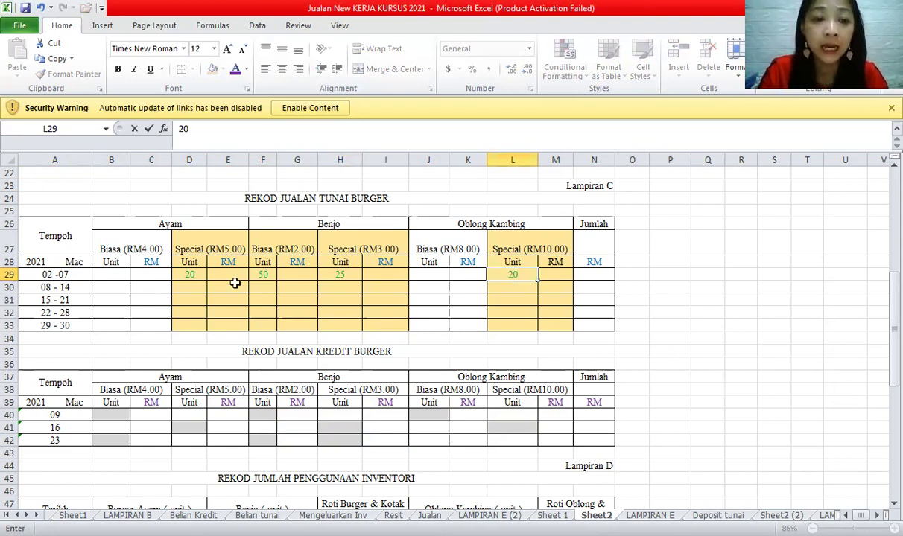
- Review the Ayam Special, Benjo and Oblong Kambing Special unit entries in Rekod Jualan Tunai Burger's 02 - 07 row
{"action": "left_click", "coordinate": [263, 276]}
{"action": "key", "text": "ctrl+Right"}
{"action": "key", "text": "ctrl+Right"}
{"action": "left_click", "coordinate": [188, 274]}
{"action": "type", "text": "20"}
{"action": "left_click", "coordinate": [260, 276]}
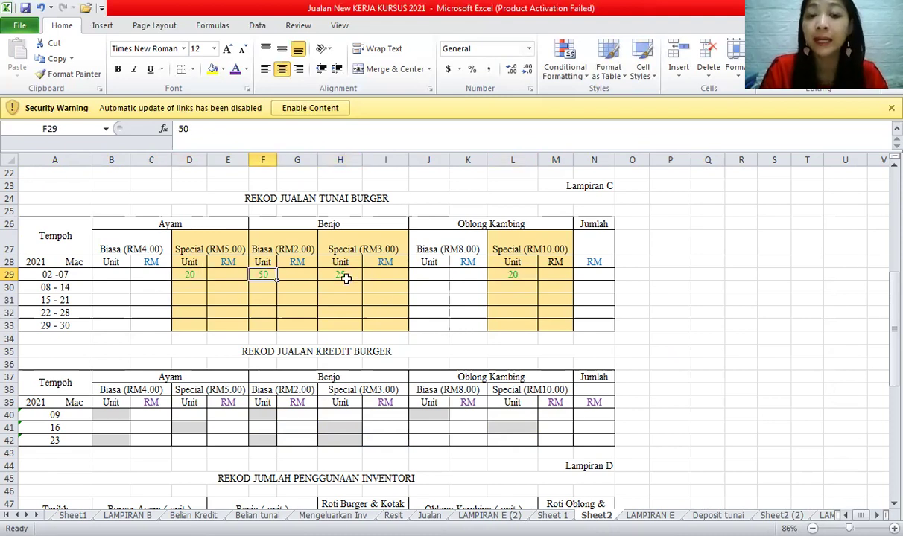
{"action": "left_click", "coordinate": [187, 273]}
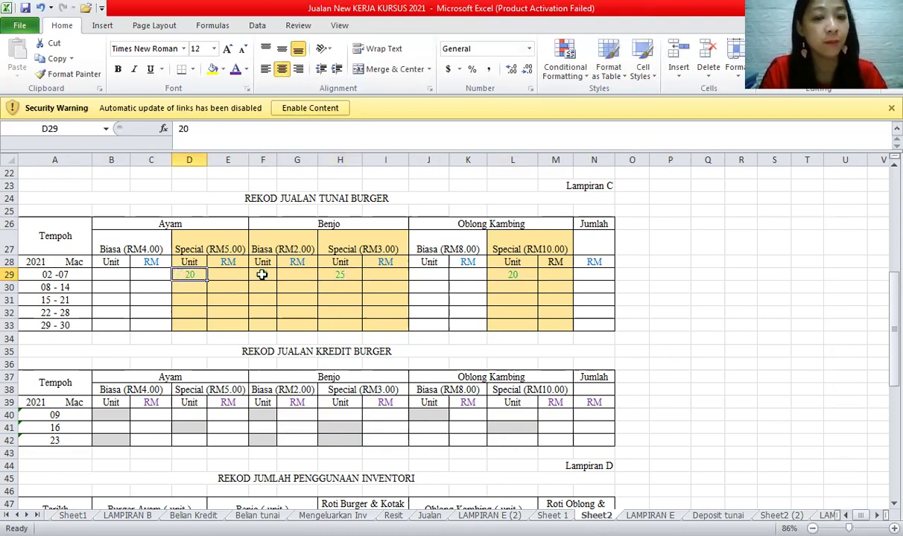
{"action": "left_click", "coordinate": [339, 276]}
{"action": "left_click", "coordinate": [505, 274]}
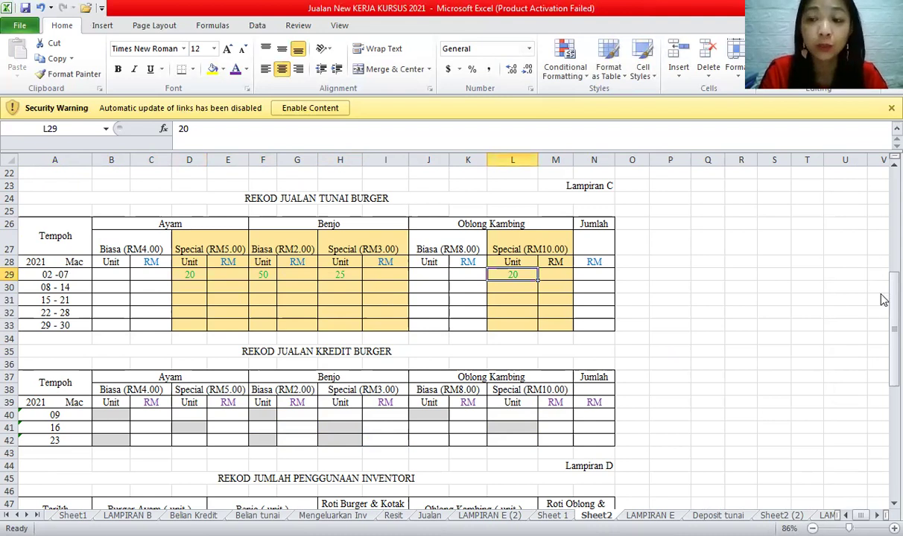
- Enter 20 for Ayam Special and 50 for Benjo Biasa in Jadual 2's 02 - 07 row
{"action": "scroll", "coordinate": [365, 188], "scroll_direction": "up", "scroll_amount": 7}
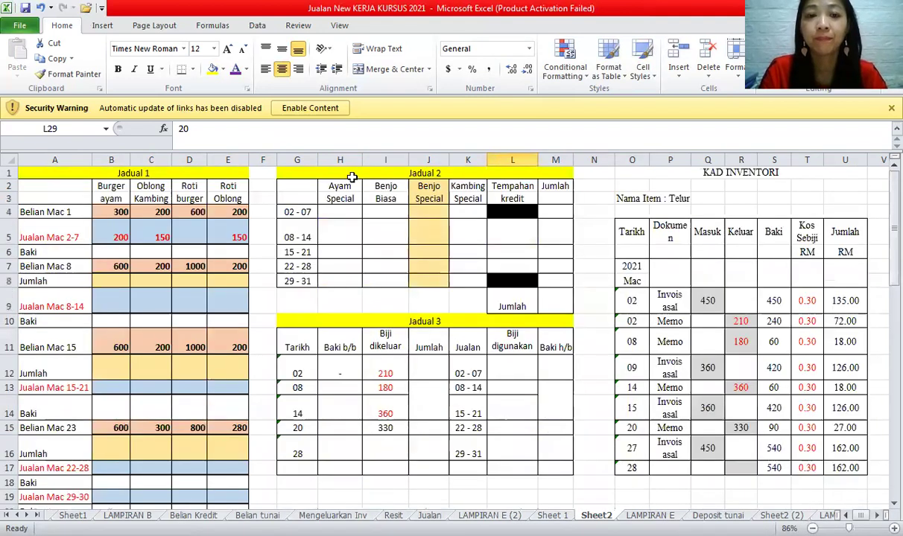
{"action": "left_click", "coordinate": [352, 177]}
{"action": "left_click", "coordinate": [339, 212]}
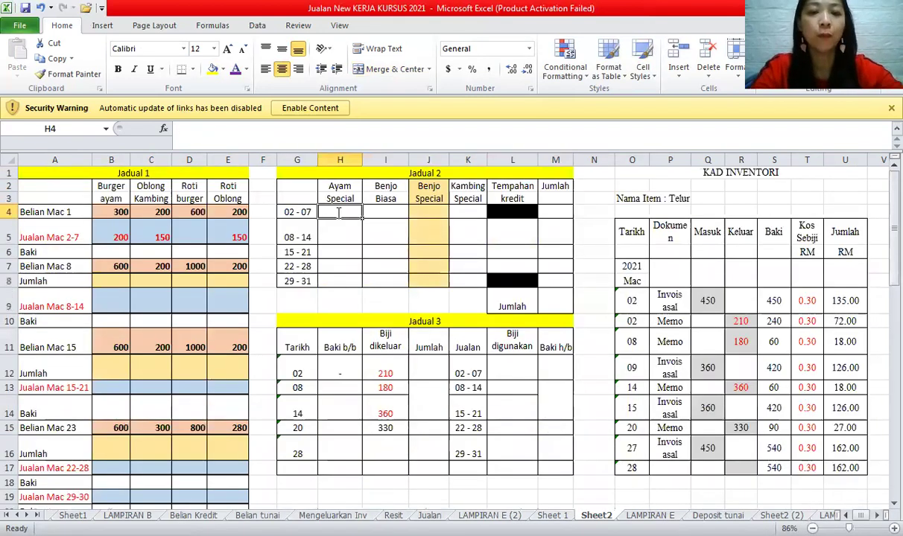
{"action": "type", "text": "20"}
{"action": "key", "text": "Tab"}
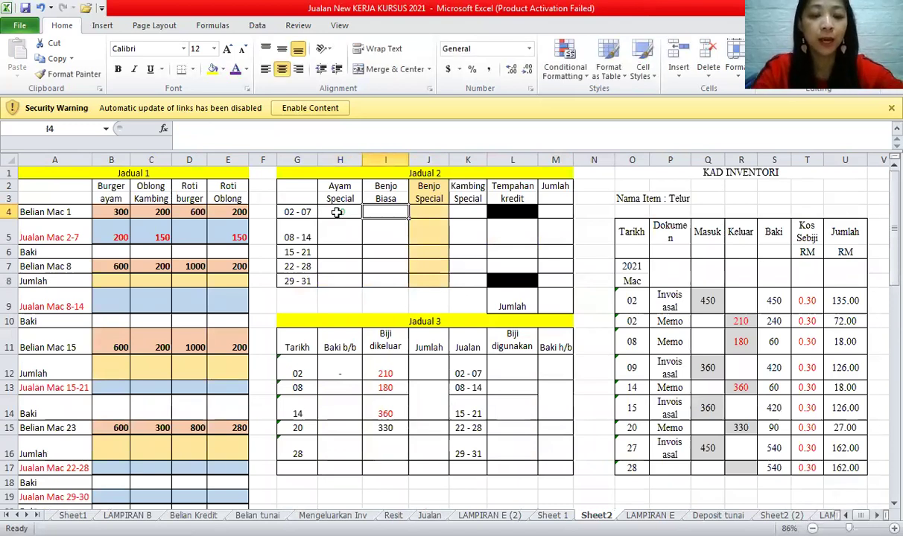
{"action": "type", "text": "50"}
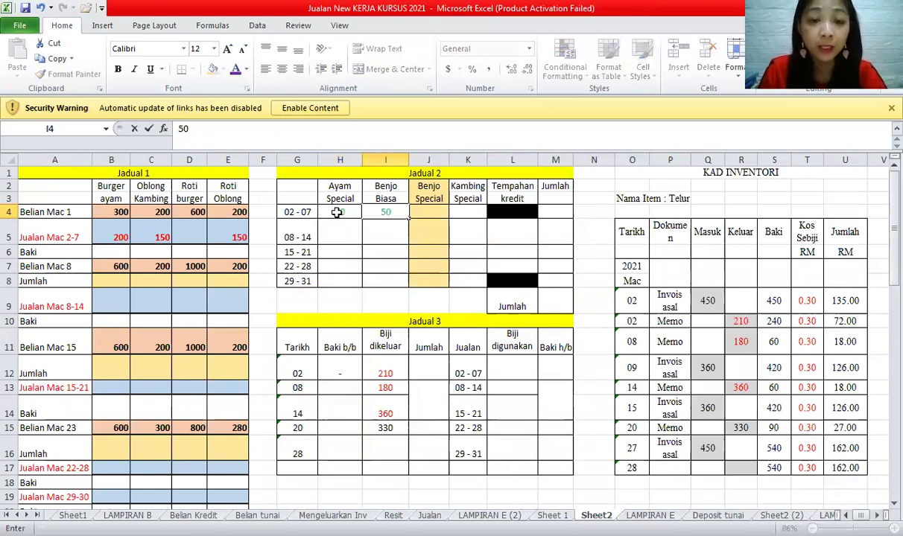
{"action": "key", "text": "Tab"}
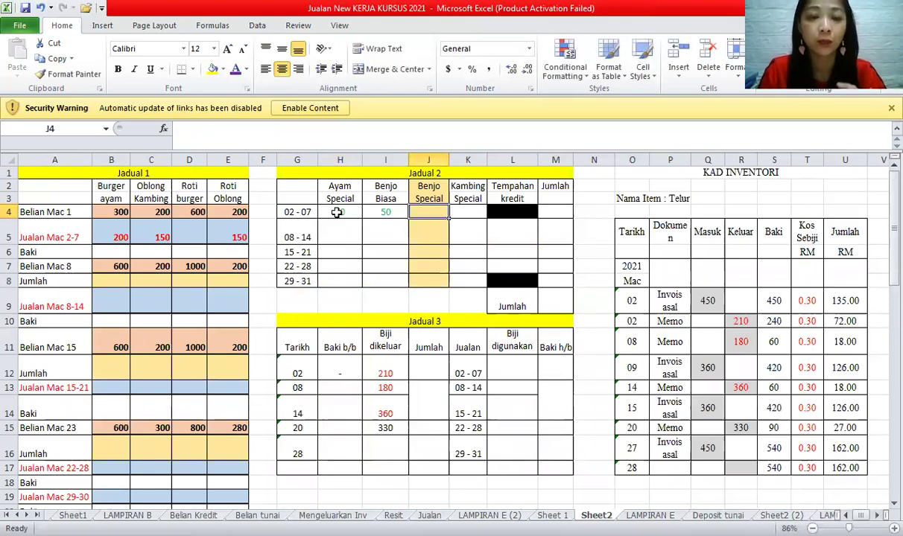
- Enter 50 for Benjo Special and 20 for Kambing Special in Jadual 2's 02 - 07 row
{"action": "left_click", "coordinate": [386, 196]}
{"action": "left_click", "coordinate": [436, 212]}
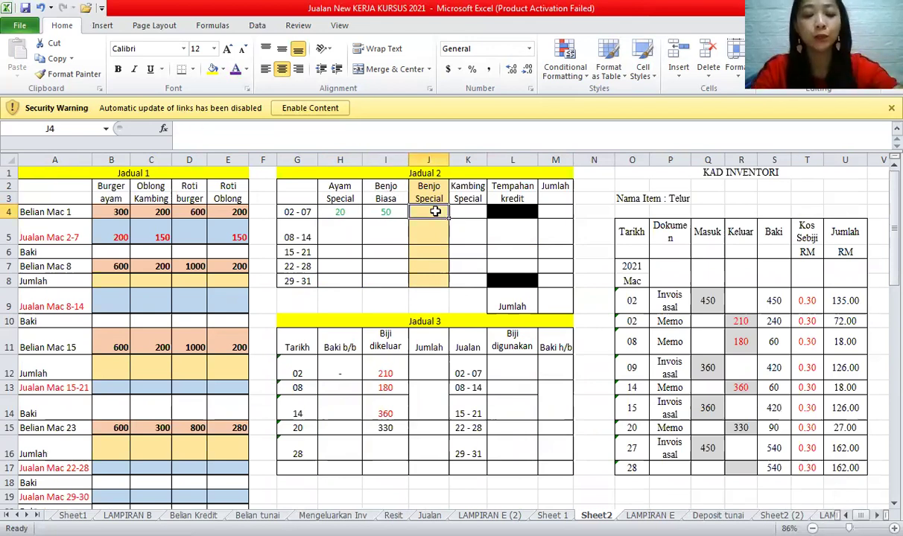
{"action": "type", "text": "50"}
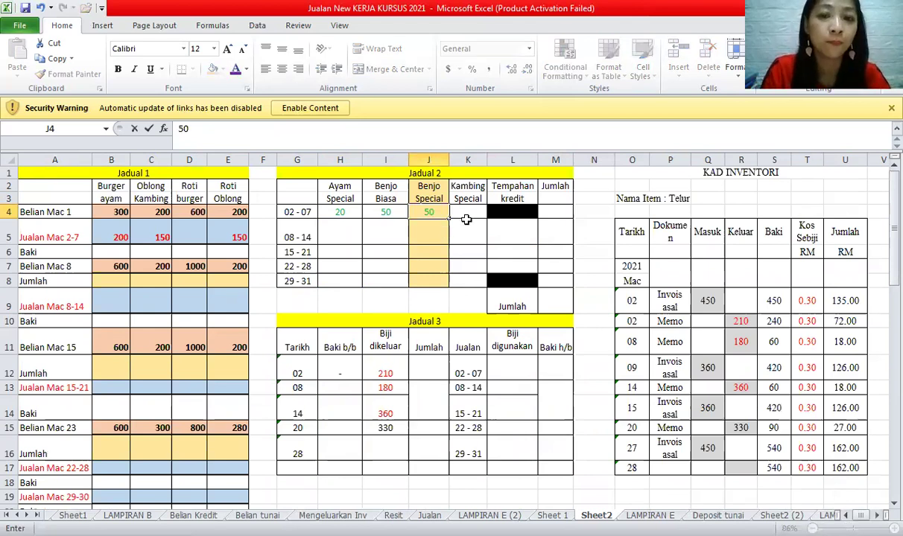
{"action": "left_click", "coordinate": [471, 211]}
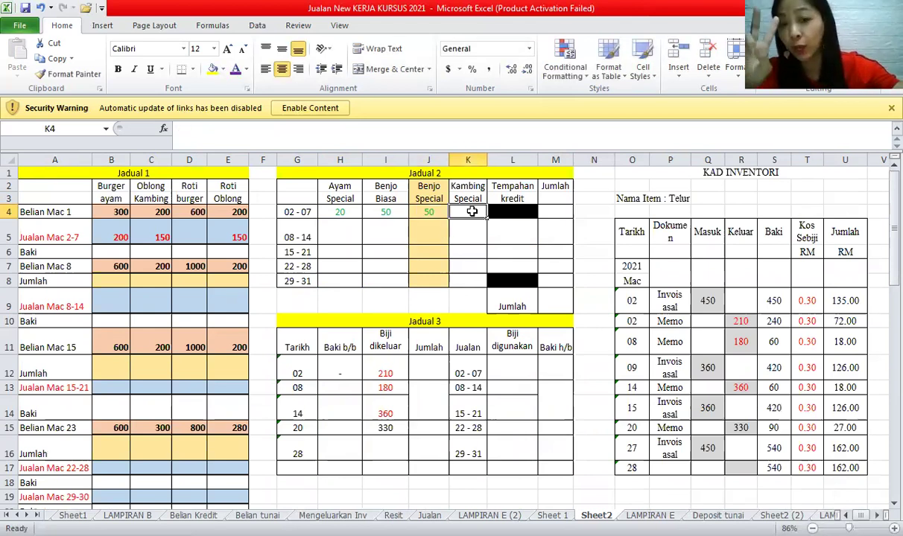
{"action": "type", "text": "20"}
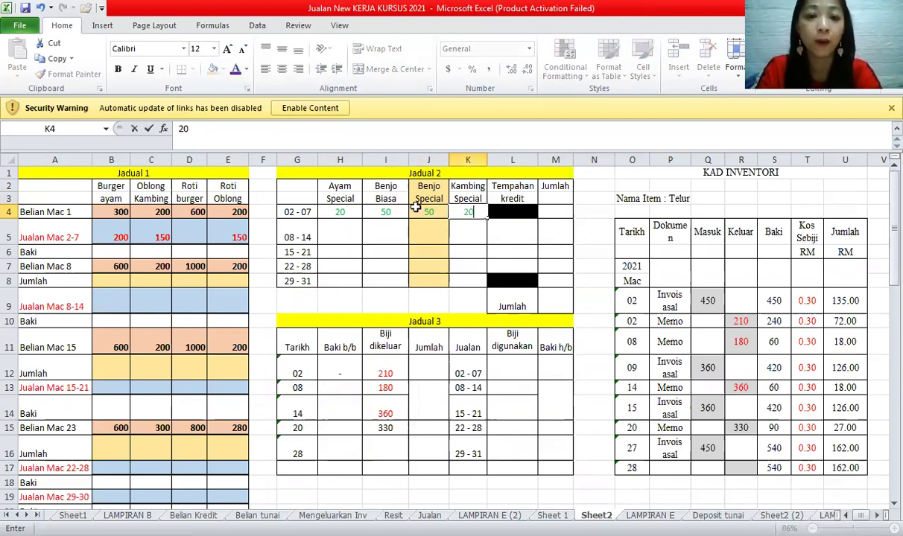
- Check Jadual 2's 02 - 07 entries against the Special units in Rekod Jualan Tunai Burger
{"action": "left_click", "coordinate": [339, 212]}
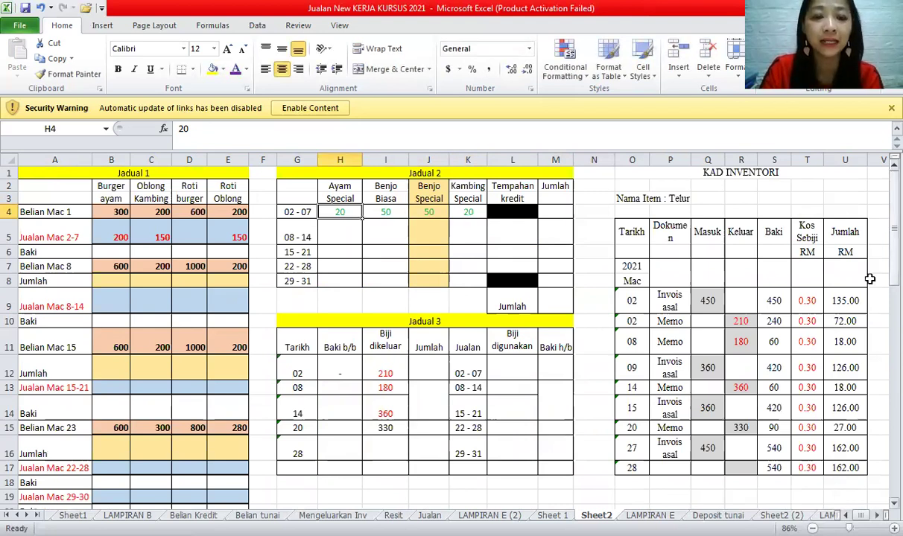
{"action": "scroll", "coordinate": [239, 424], "scroll_direction": "down", "scroll_amount": 4}
{"action": "left_click", "coordinate": [189, 426]}
{"action": "left_click", "coordinate": [339, 425]}
{"action": "left_click", "coordinate": [505, 427]}
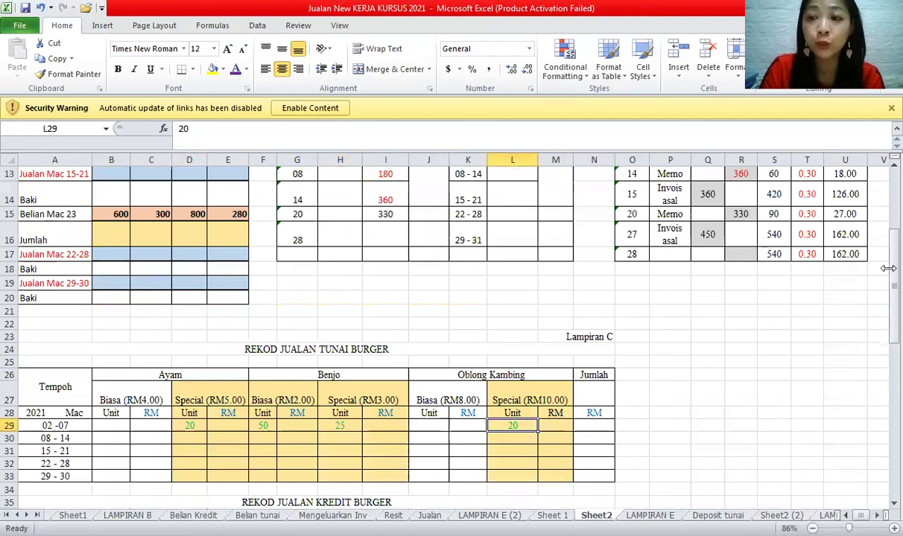
{"action": "scroll", "coordinate": [740, 188], "scroll_direction": "up", "scroll_amount": 4}
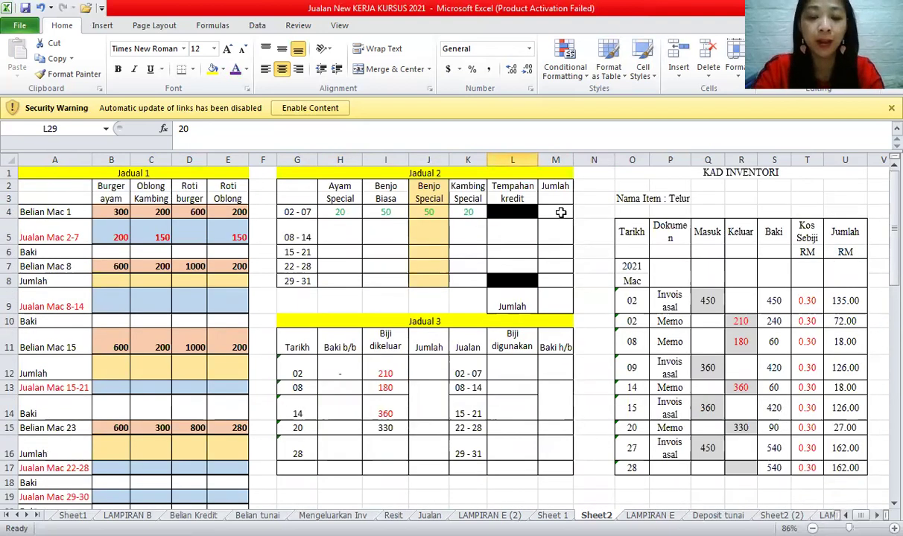
- Total the 02 - 07 row of Jadual 2 in its Jumlah column with a SUM of H4:L4
{"action": "left_click", "coordinate": [561, 212]}
{"action": "type", "text": "="}
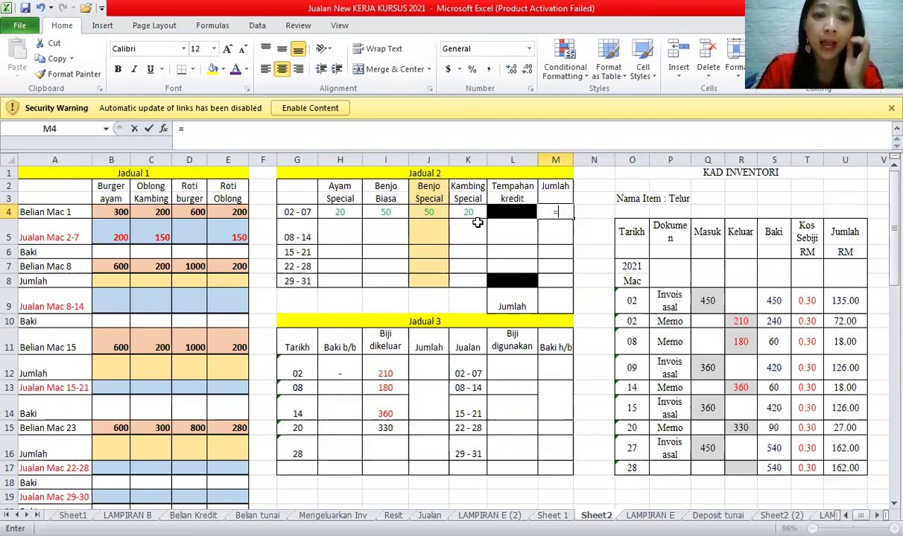
{"action": "type", "text": "sum("}
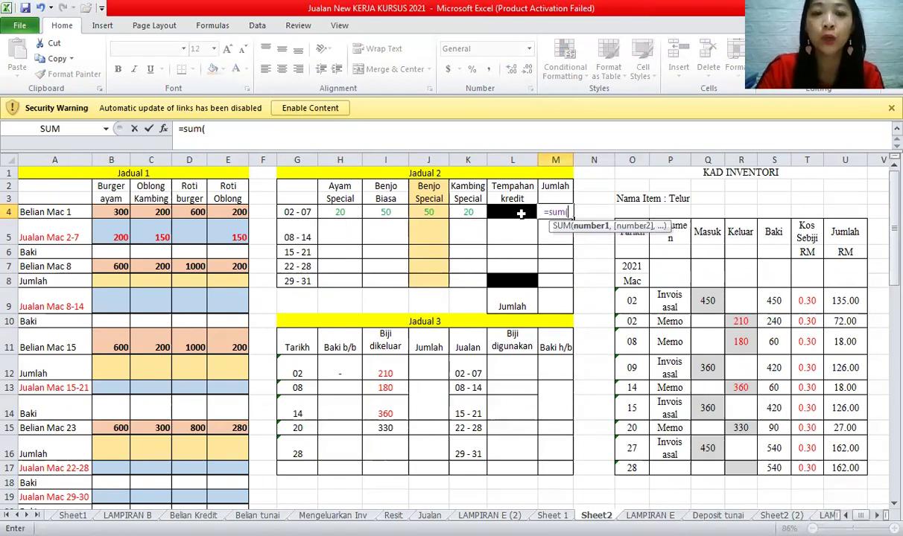
{"action": "key", "text": "Return"}
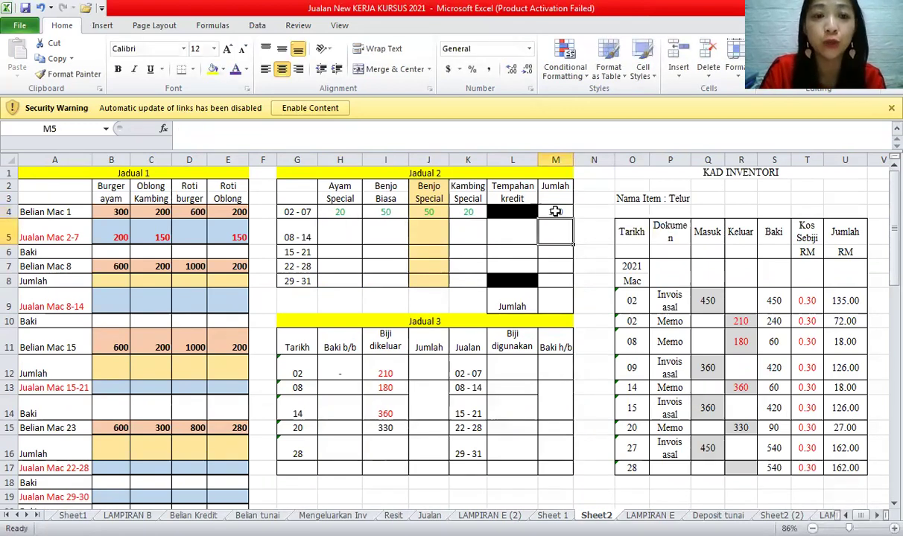
{"action": "left_click", "coordinate": [555, 212]}
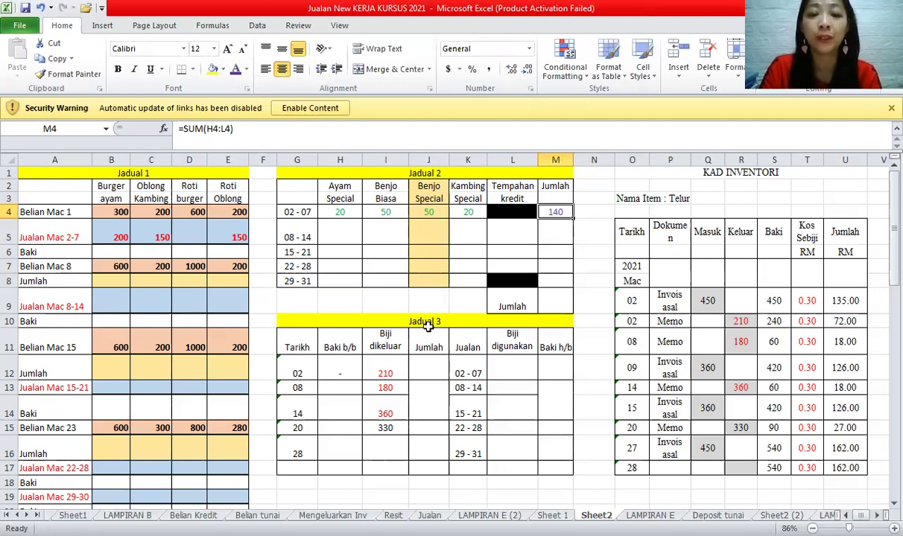
- Enter 140 as the Biji digunakan for the 02 - 07 sales in Jadual 3
{"action": "left_click", "coordinate": [555, 321]}
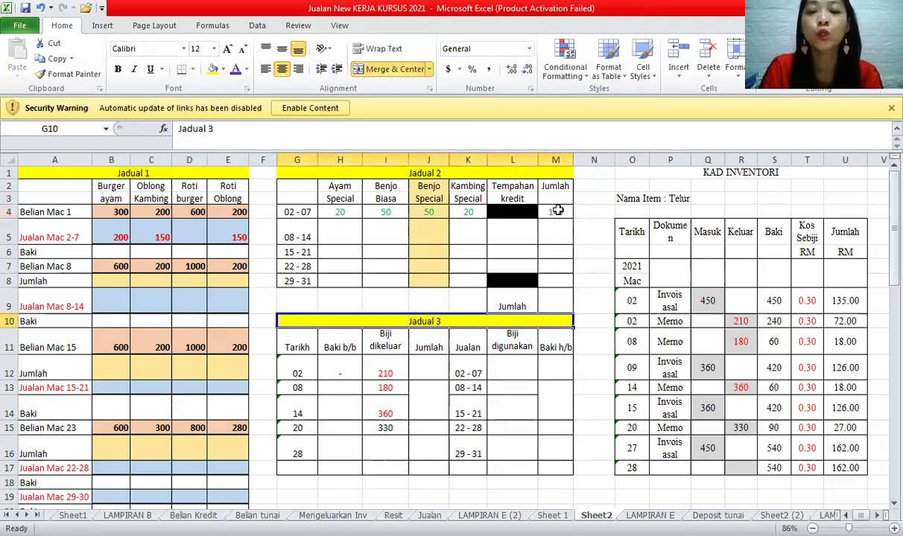
{"action": "left_click", "coordinate": [557, 212]}
{"action": "left_click", "coordinate": [511, 367]}
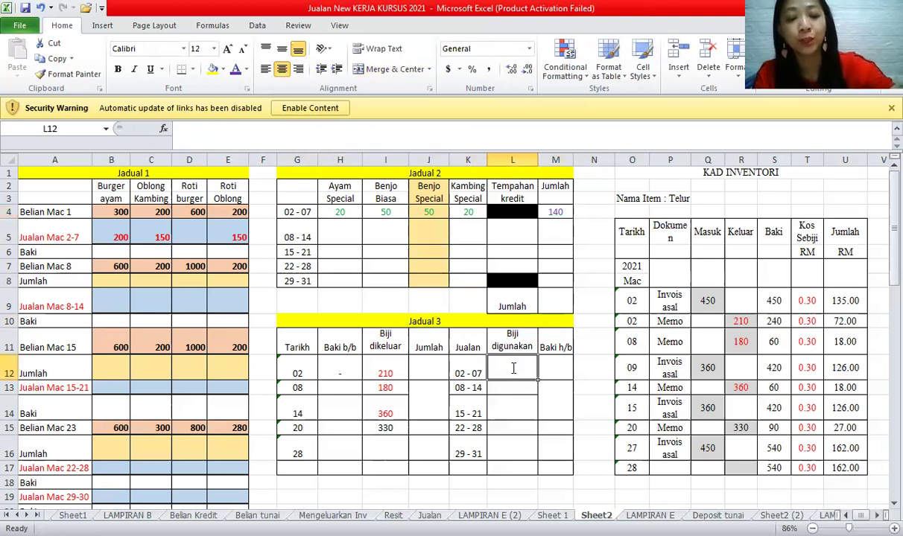
{"action": "type", "text": "140"}
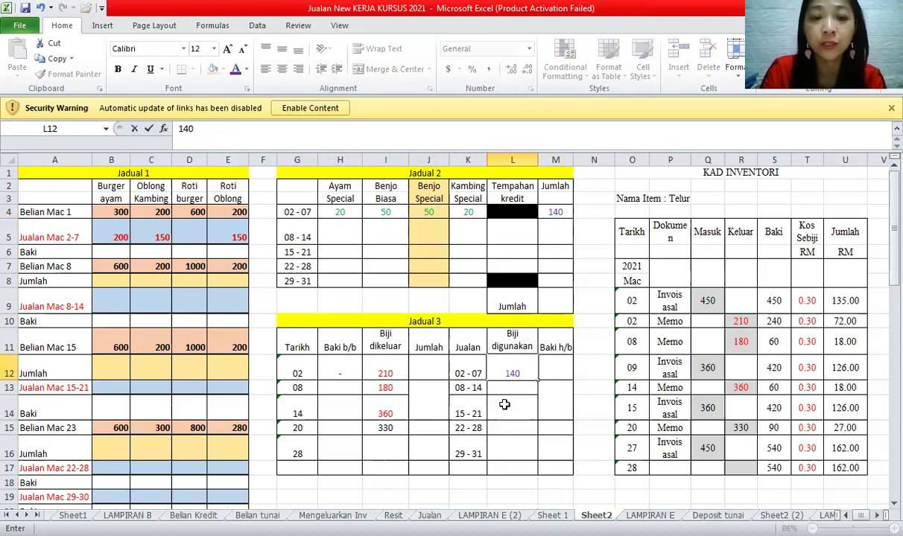
{"action": "left_click", "coordinate": [504, 405]}
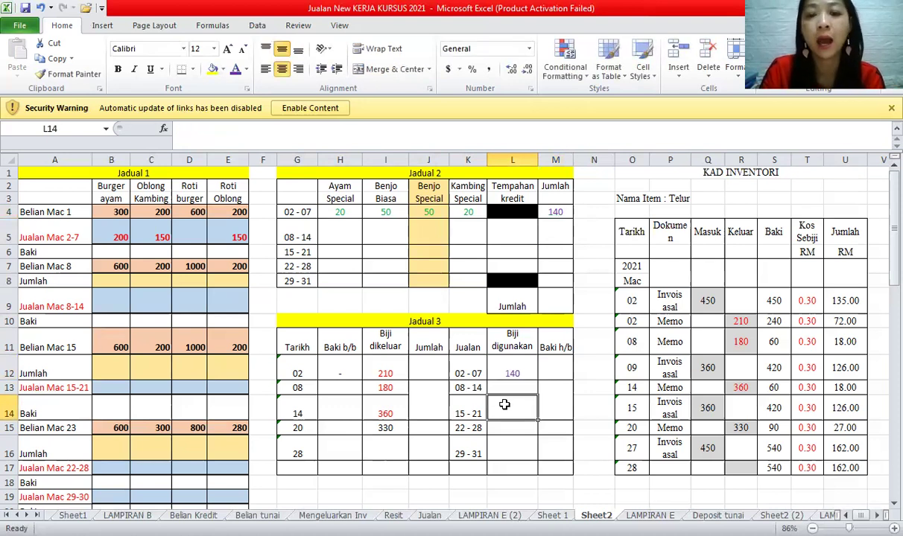
- Enter 210 as the Jumlah for date 02 in Jadual 3
{"action": "left_click", "coordinate": [365, 372]}
{"action": "left_click", "coordinate": [342, 370]}
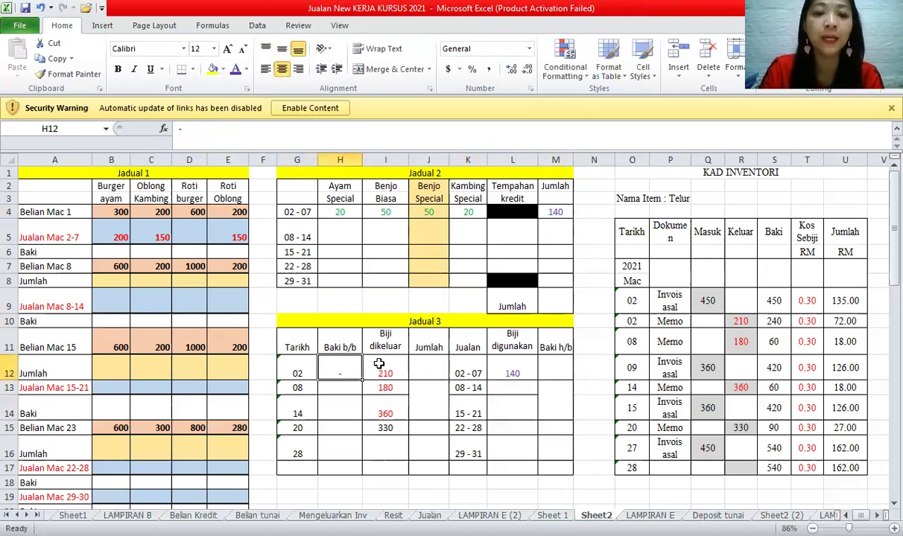
{"action": "left_click", "coordinate": [438, 367]}
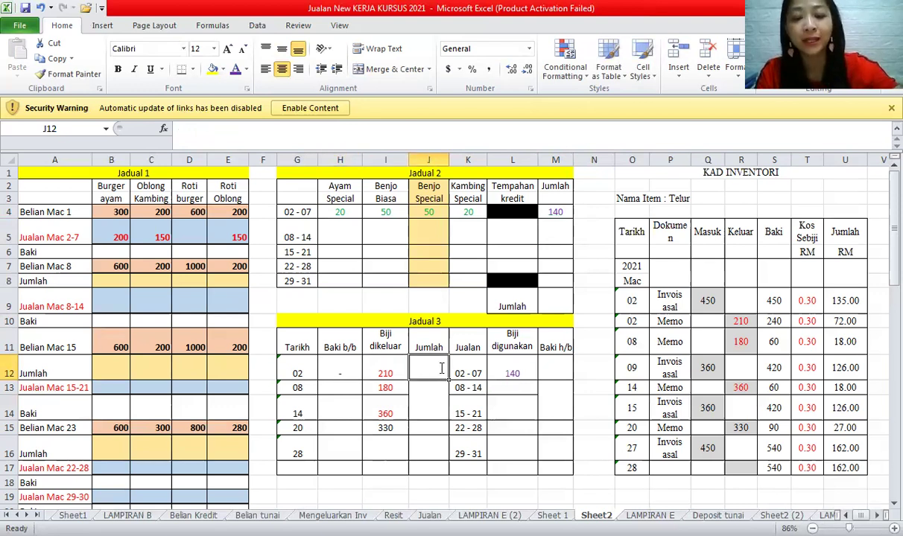
{"action": "type", "text": "210"}
{"action": "left_click", "coordinate": [421, 403]}
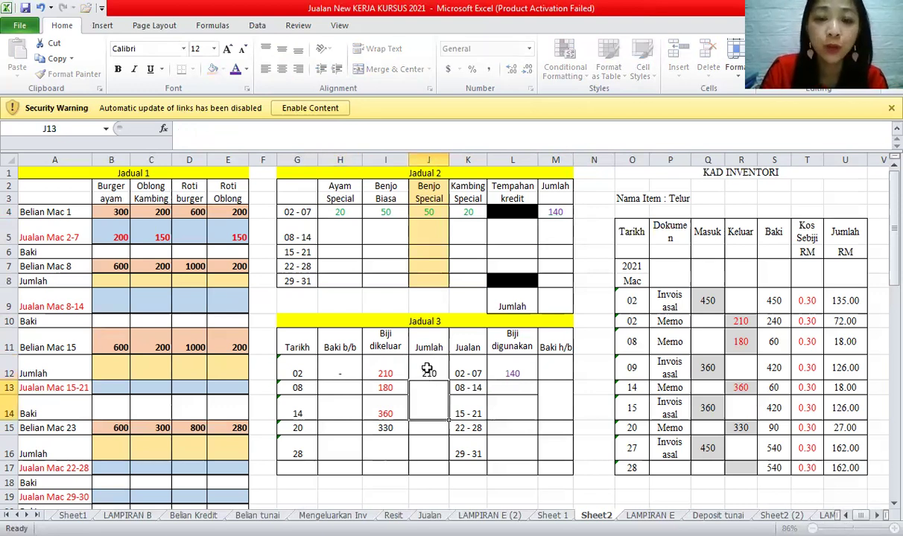
{"action": "left_click", "coordinate": [428, 367]}
- Enter 70 as the Baki h/b for the 02 - 07 sales in Jadual 3
{"action": "left_click", "coordinate": [520, 371]}
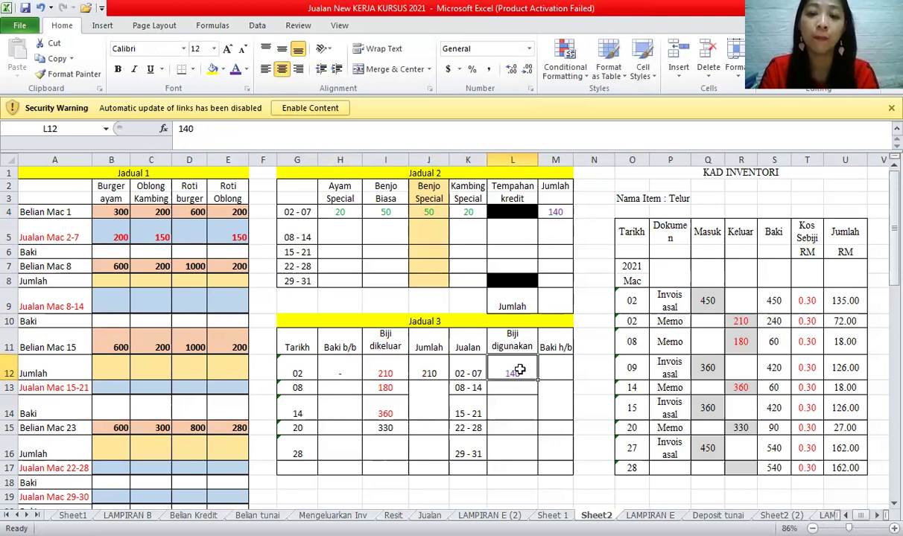
{"action": "left_click", "coordinate": [556, 370]}
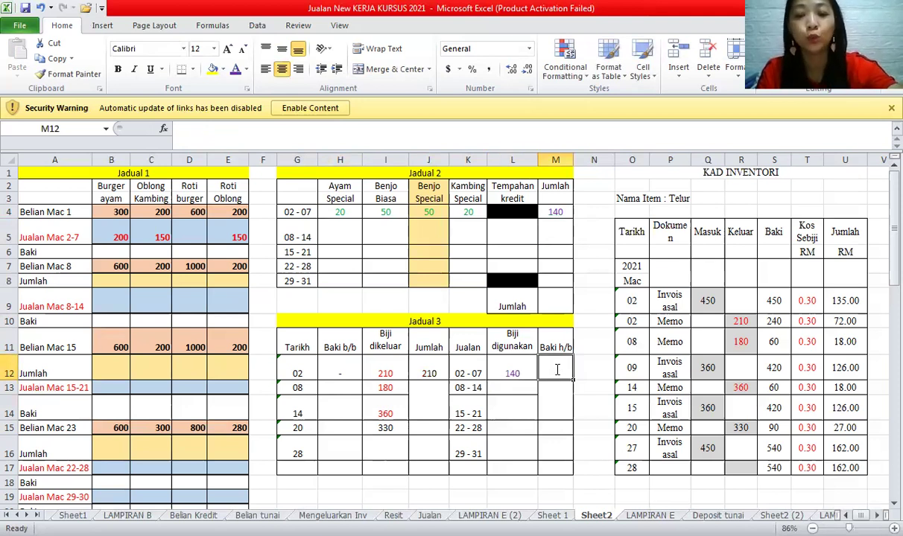
{"action": "type", "text": "70"}
{"action": "key", "text": "Return"}
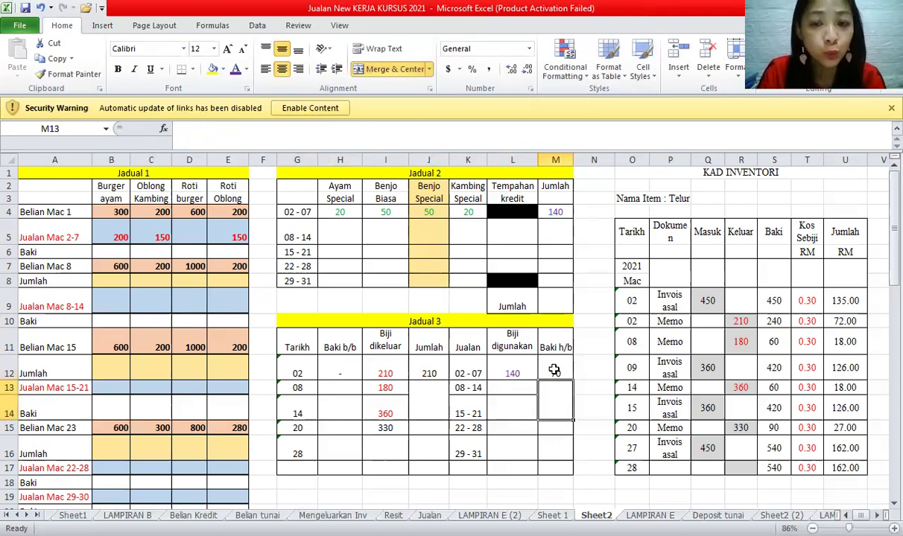
- Carry the balance forward by entering 70 as the Baki b/b for date 08 in Jadual 3
{"action": "left_click", "coordinate": [554, 370]}
{"action": "left_click", "coordinate": [347, 388]}
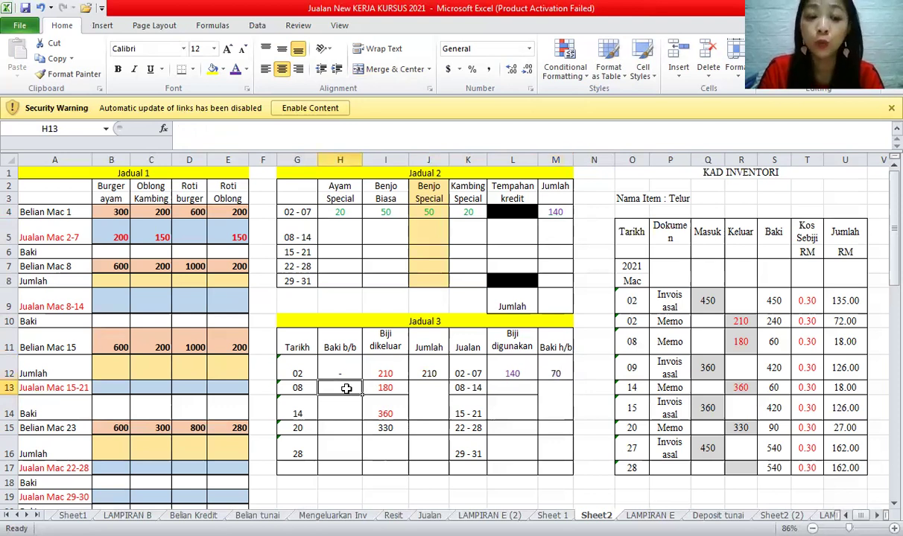
{"action": "type", "text": "70"}
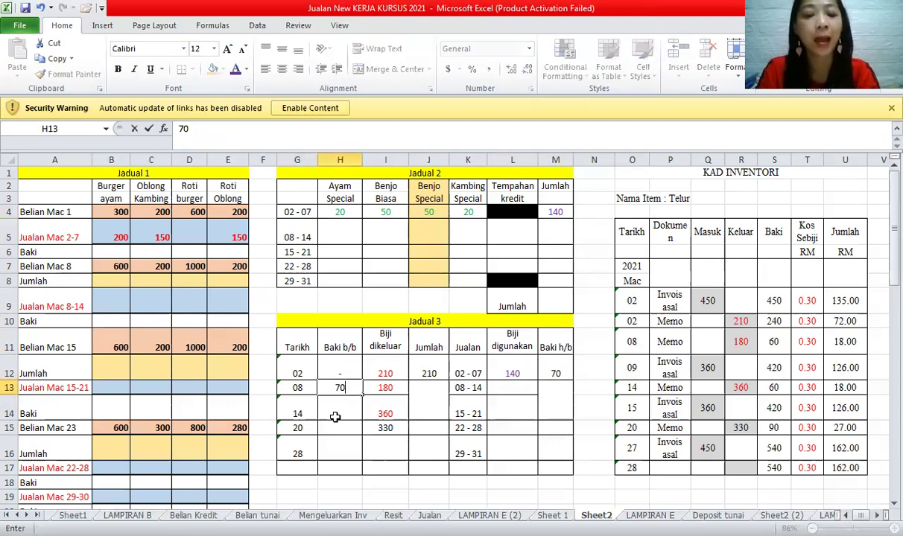
{"action": "key", "text": "Return"}
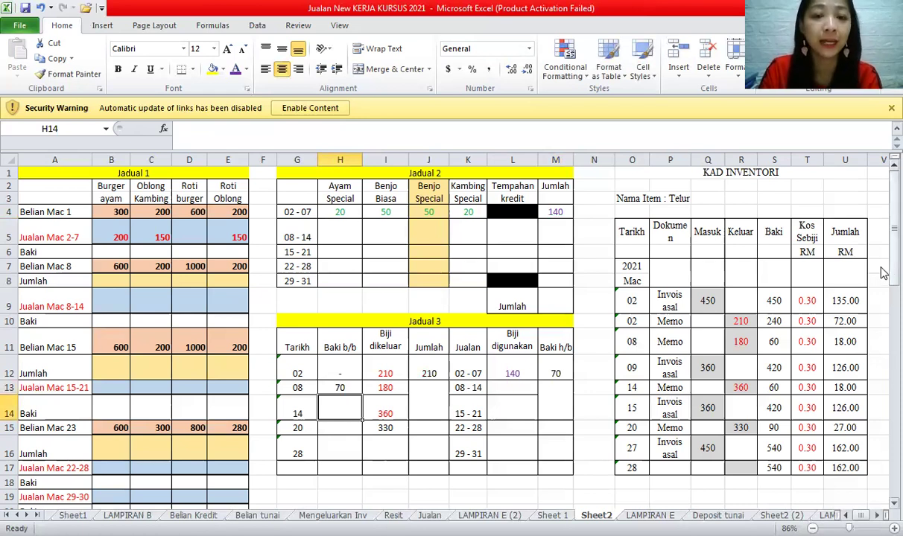
- Enter 180 as the Ayam Biasa units for 02 - 07 in Rekod Jualan Tunai Burger, based on Jadual 1's Burger ayam sales
{"action": "left_click_drag", "start_coordinate": [882, 273], "coordinate": [115, 317]}
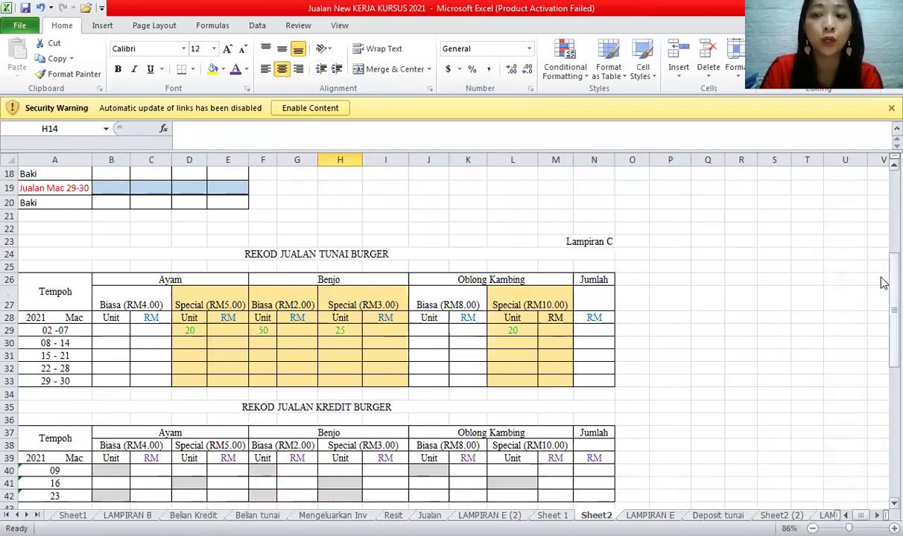
{"action": "scroll", "coordinate": [110, 233], "scroll_direction": "up", "scroll_amount": 6}
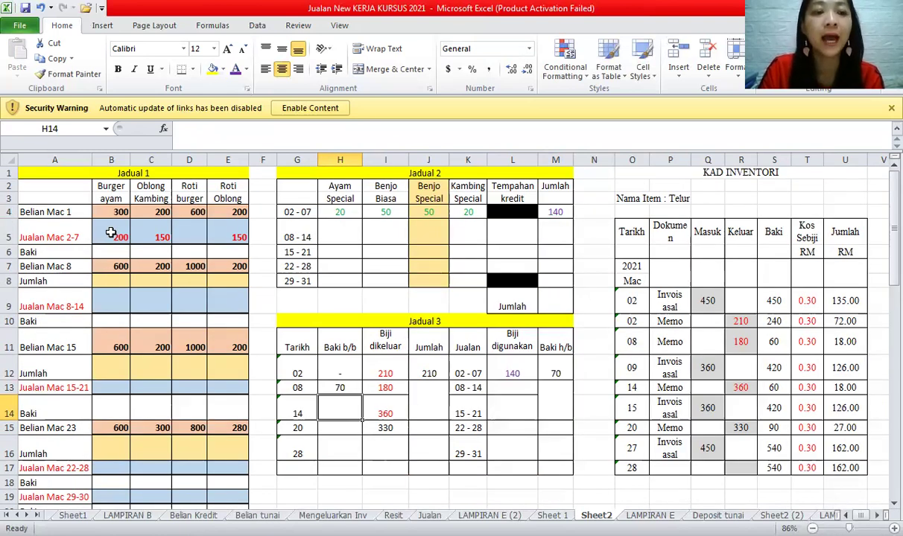
{"action": "left_click", "coordinate": [110, 233]}
{"action": "left_click_drag", "start_coordinate": [882, 260], "coordinate": [883, 312]}
{"action": "left_click_drag", "start_coordinate": [885, 306], "coordinate": [884, 311]}
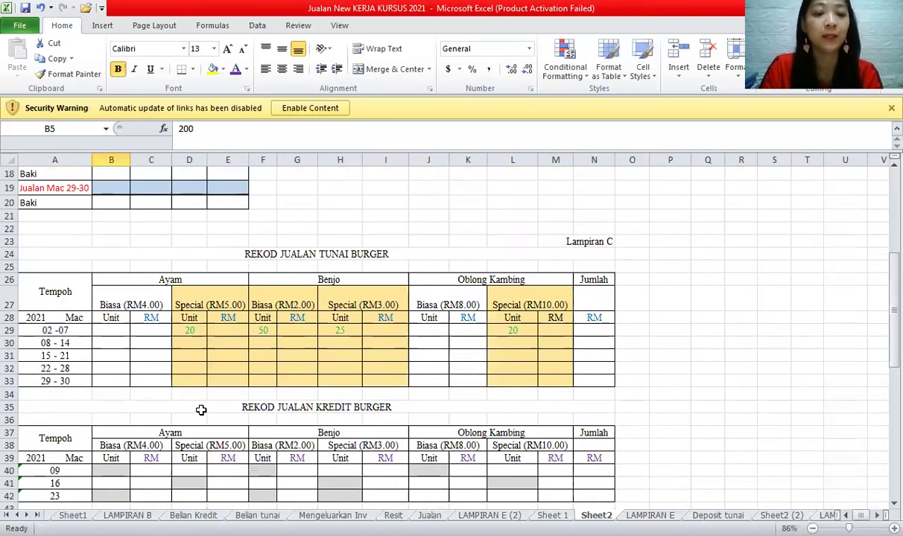
{"action": "left_click", "coordinate": [201, 410]}
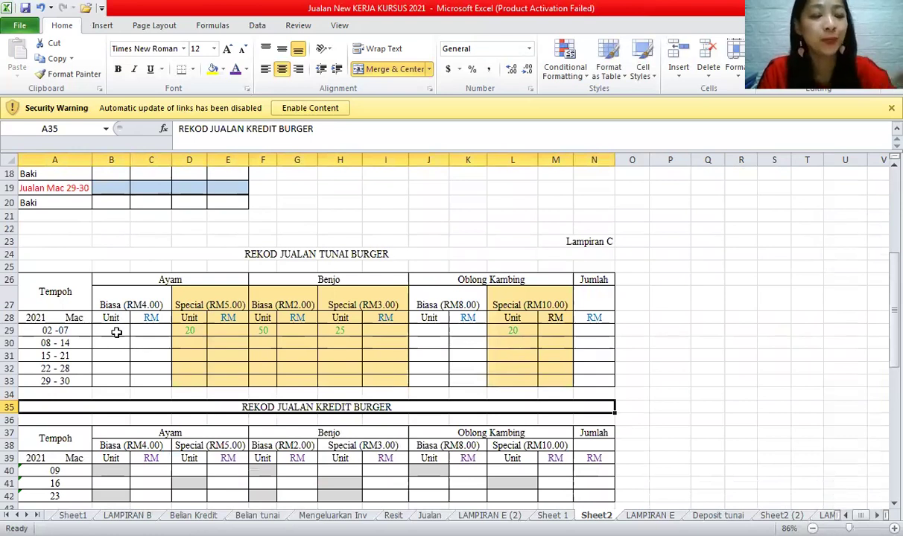
{"action": "left_click", "coordinate": [116, 333]}
{"action": "left_click", "coordinate": [193, 329]}
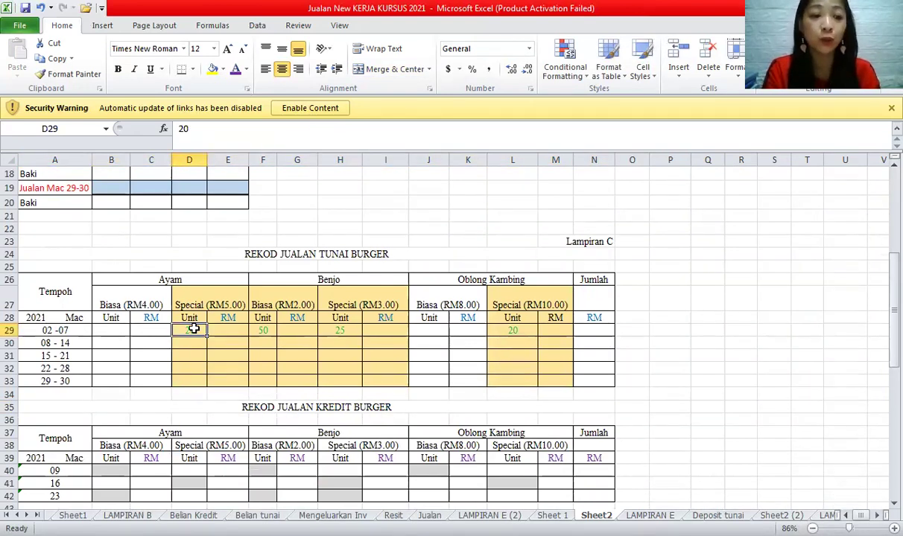
{"action": "left_click", "coordinate": [106, 329]}
{"action": "type", "text": "18"}
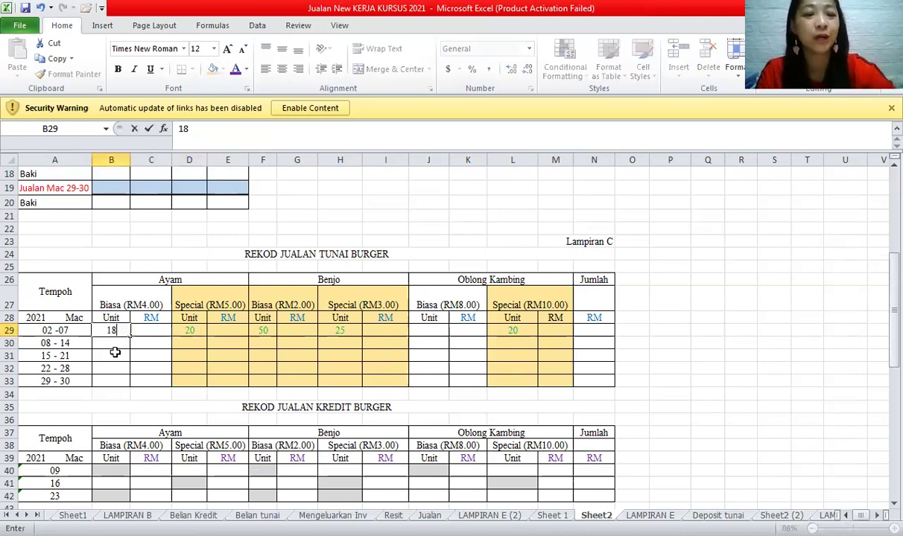
{"action": "type", "text": "0"}
{"action": "left_click", "coordinate": [116, 353]}
- Enter 130 as the Oblong Kambing Biasa units for 02 - 07 in Rekod Jualan Tunai Burger, based on Jadual 1's Oblong Kambing sales
{"action": "left_click", "coordinate": [260, 333]}
{"action": "left_click", "coordinate": [340, 330]}
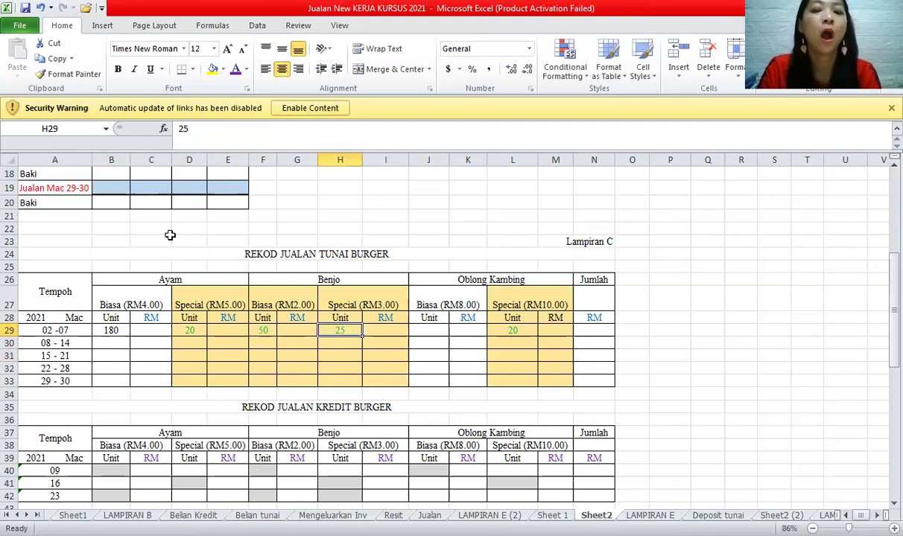
{"action": "left_click", "coordinate": [488, 279]}
{"action": "left_click_drag", "start_coordinate": [892, 288], "coordinate": [886, 171]}
{"action": "left_click", "coordinate": [142, 232]}
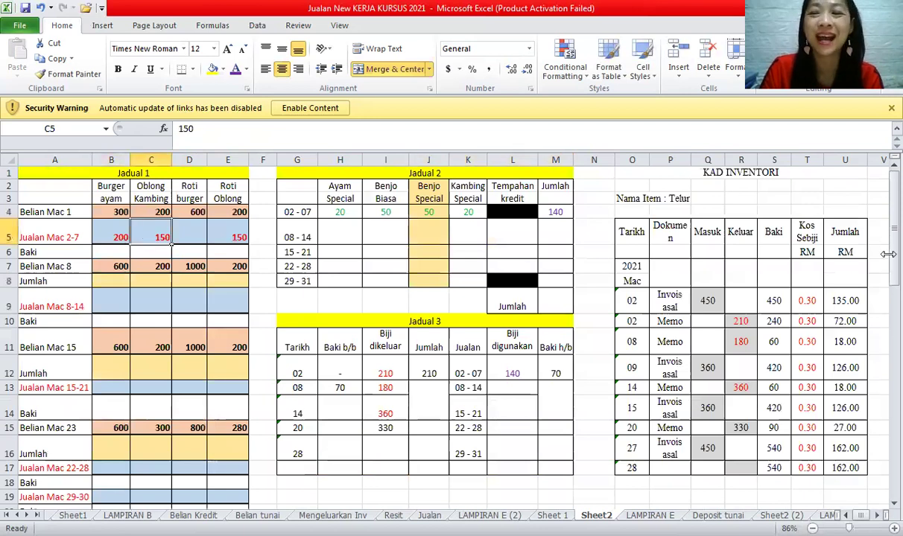
{"action": "left_click_drag", "start_coordinate": [890, 277], "coordinate": [515, 298]}
{"action": "left_click", "coordinate": [517, 298]}
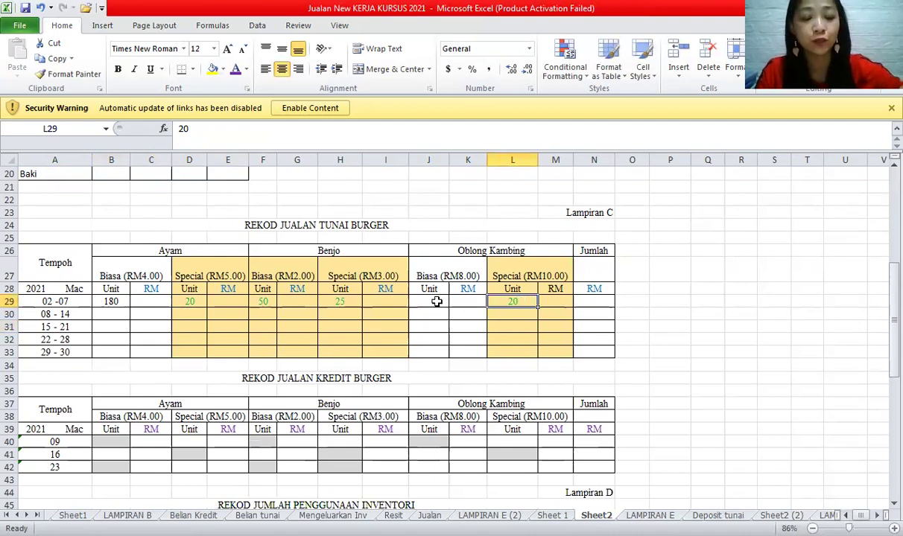
{"action": "left_click", "coordinate": [436, 301]}
{"action": "type", "text": "130"}
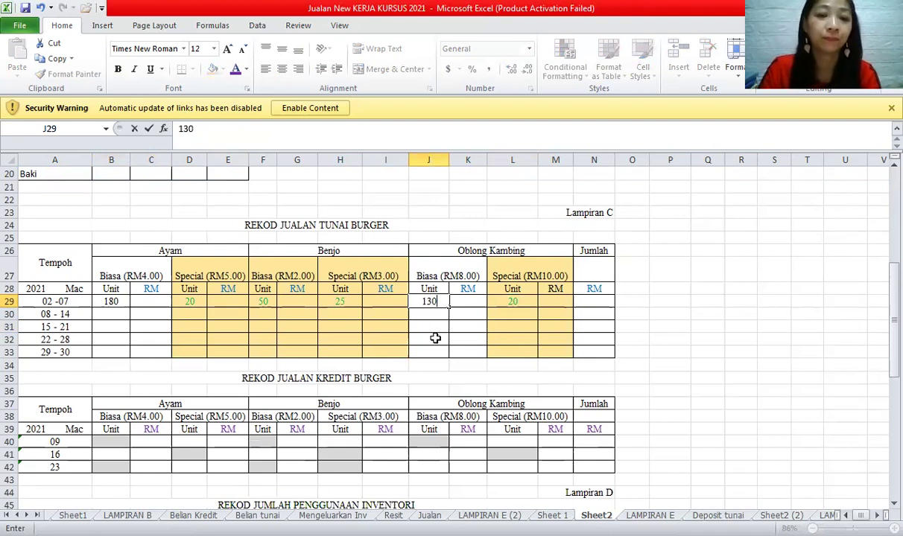
{"action": "left_click", "coordinate": [435, 338]}
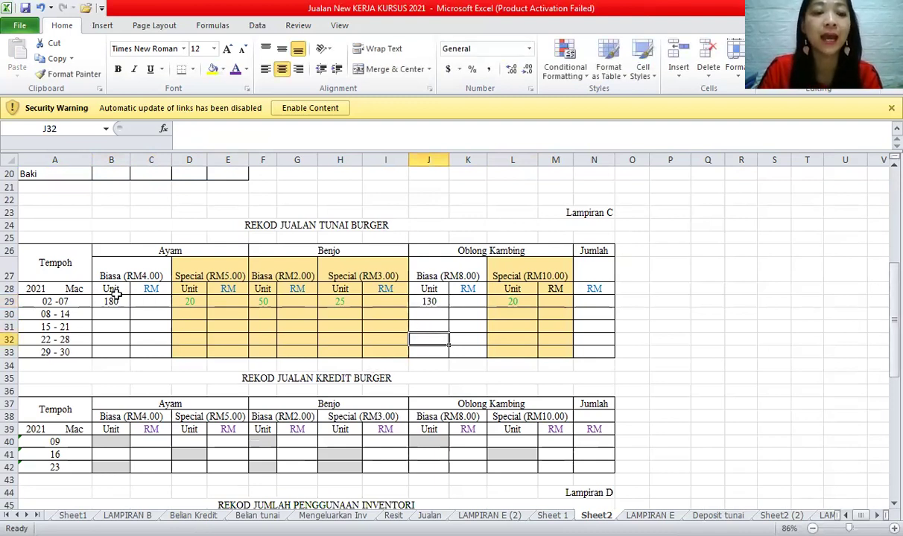
- Colour the (RM4.00) price red in the Ayam Biasa heading of Rekod Jualan Tunai Burger
{"action": "left_click", "coordinate": [115, 301]}
{"action": "left_click", "coordinate": [252, 224]}
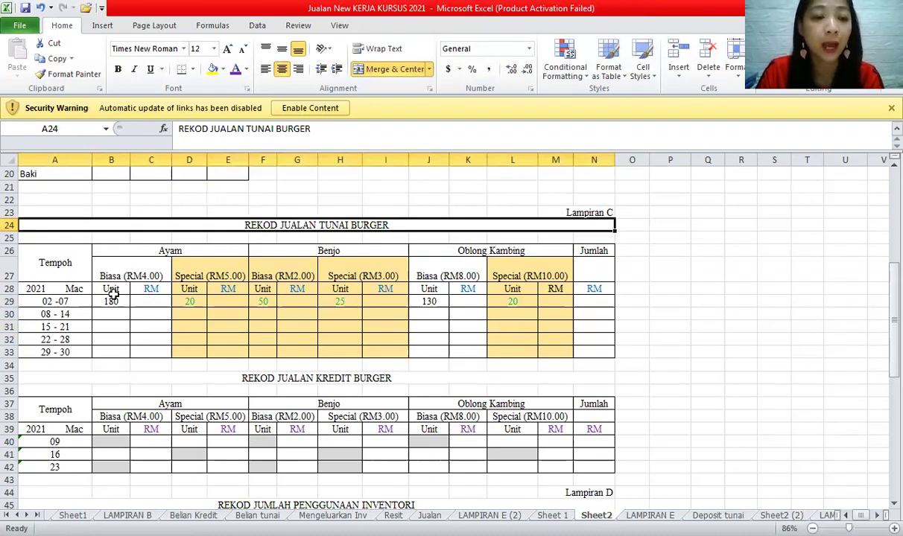
{"action": "left_click", "coordinate": [112, 300]}
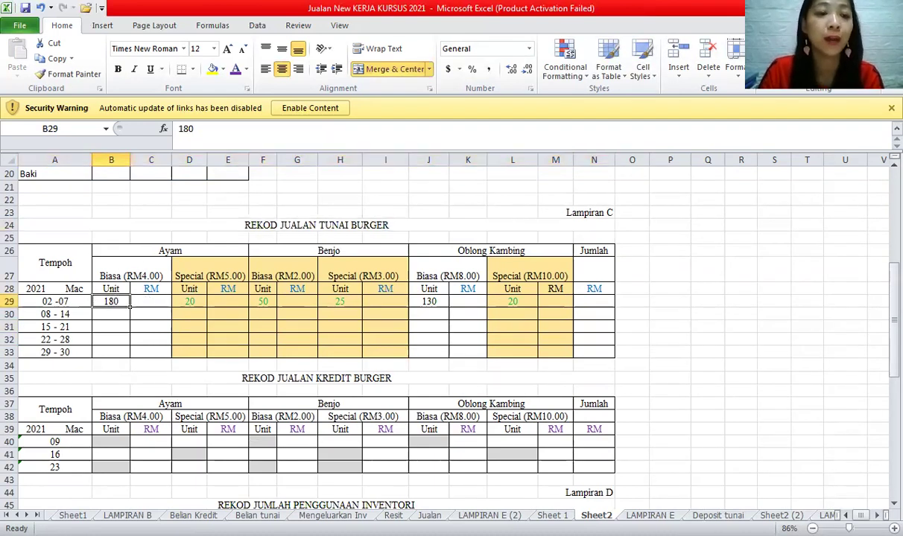
{"action": "left_click", "coordinate": [120, 266]}
{"action": "left_click", "coordinate": [231, 129]}
{"action": "left_click_drag", "start_coordinate": [204, 129], "coordinate": [243, 128]}
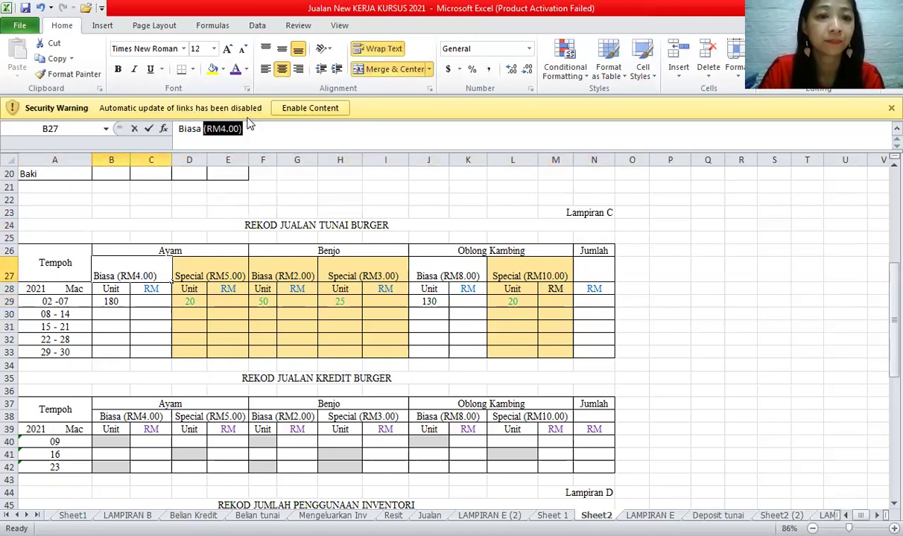
{"action": "left_click", "coordinate": [237, 69]}
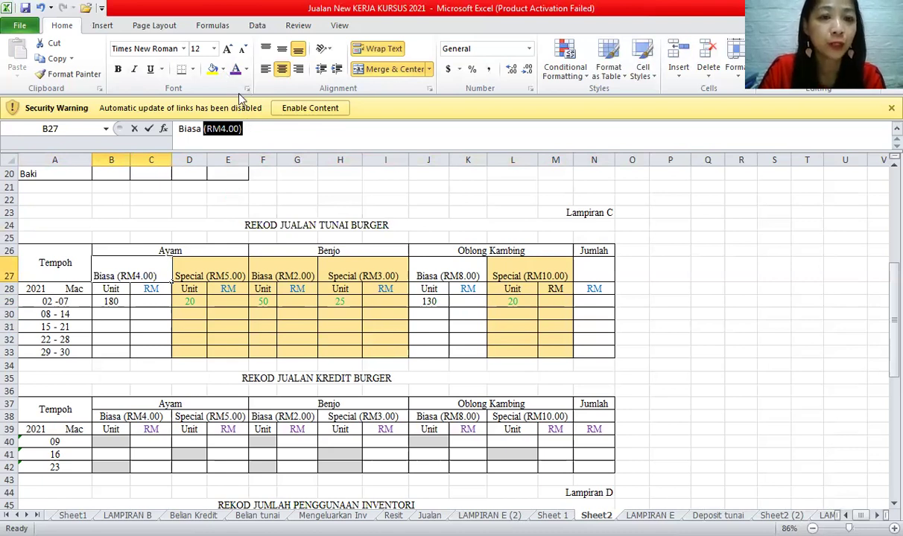
- Colour the (RM5.00) price in the Ayam Special heading and the (RM2.00) price in the Benjo Biasa heading red
{"action": "left_click", "coordinate": [210, 269]}
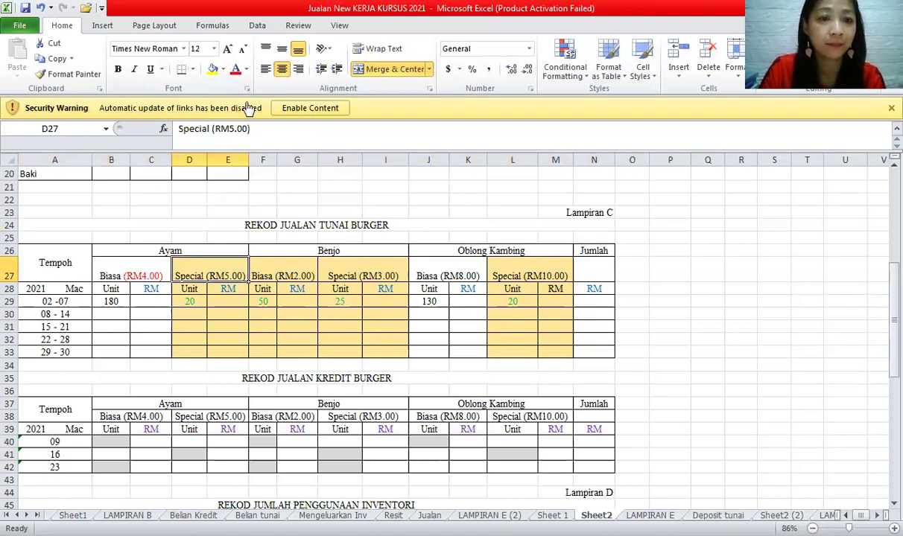
{"action": "left_click", "coordinate": [268, 273]}
{"action": "left_click", "coordinate": [243, 128]}
{"action": "left_click_drag", "start_coordinate": [243, 128], "coordinate": [203, 128]}
{"action": "left_click", "coordinate": [236, 69]}
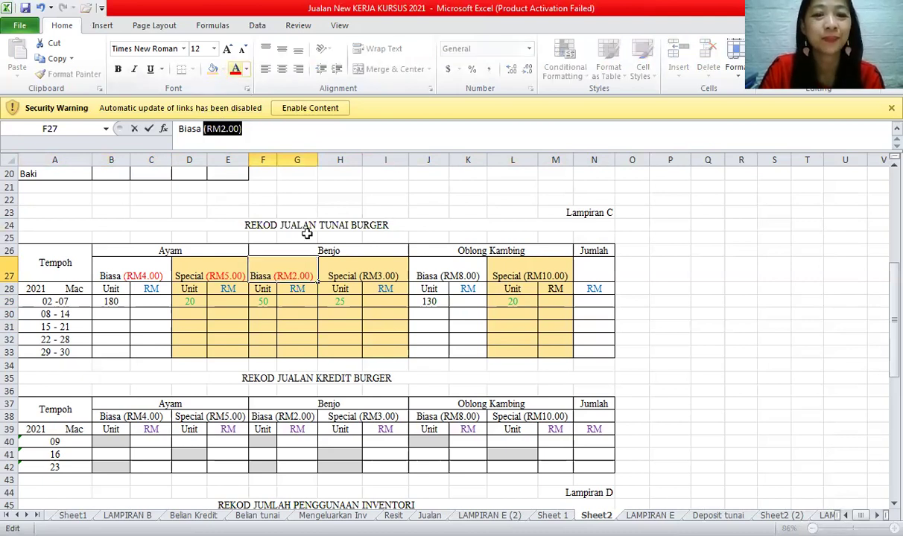
{"action": "left_click", "coordinate": [343, 270]}
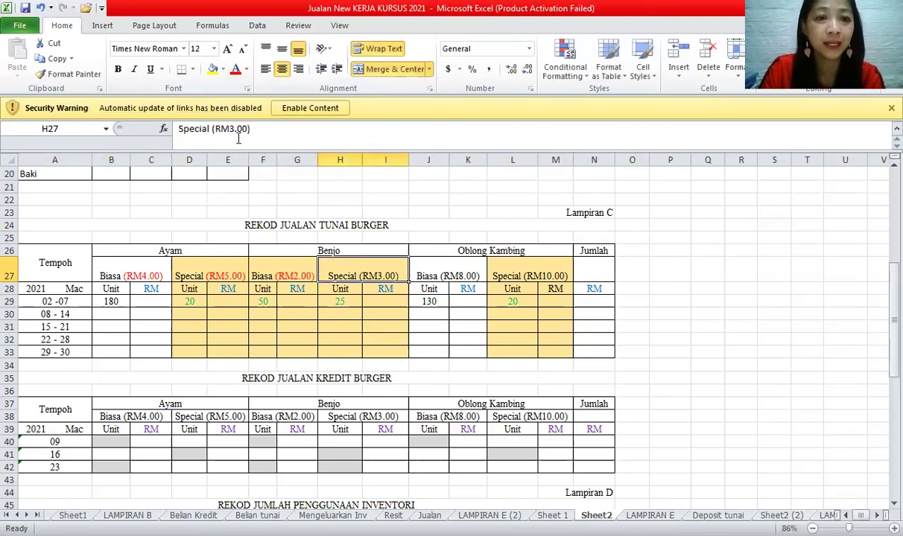
- Colour the prices red in the Benjo Special (RM3.00), Oblong Kambing Biasa (RM8.00) and Oblong Kambing Special (RM10.00) headings of Rekod Jualan Tunai Burger
{"action": "left_click_drag", "start_coordinate": [251, 130], "coordinate": [212, 130]}
{"action": "left_click", "coordinate": [233, 73]}
{"action": "left_click", "coordinate": [440, 277]}
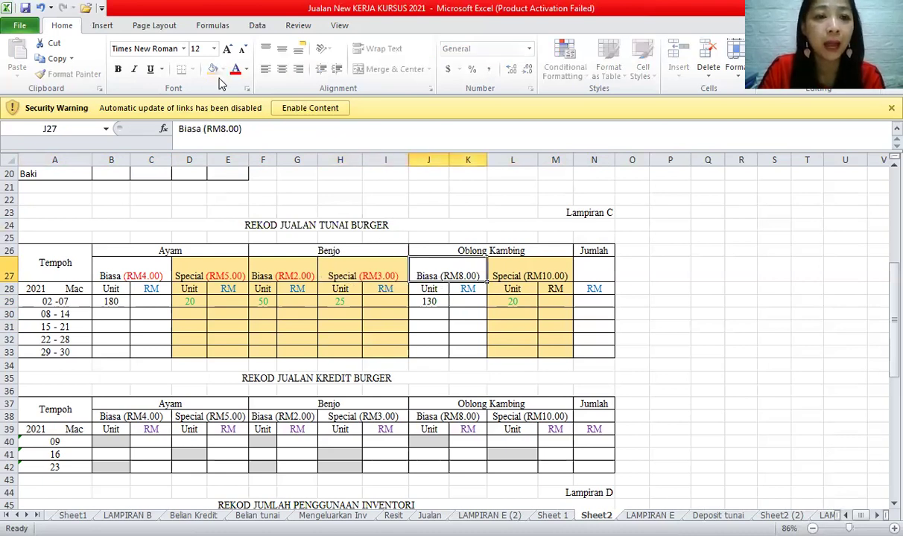
{"action": "left_click_drag", "start_coordinate": [195, 128], "coordinate": [253, 128]}
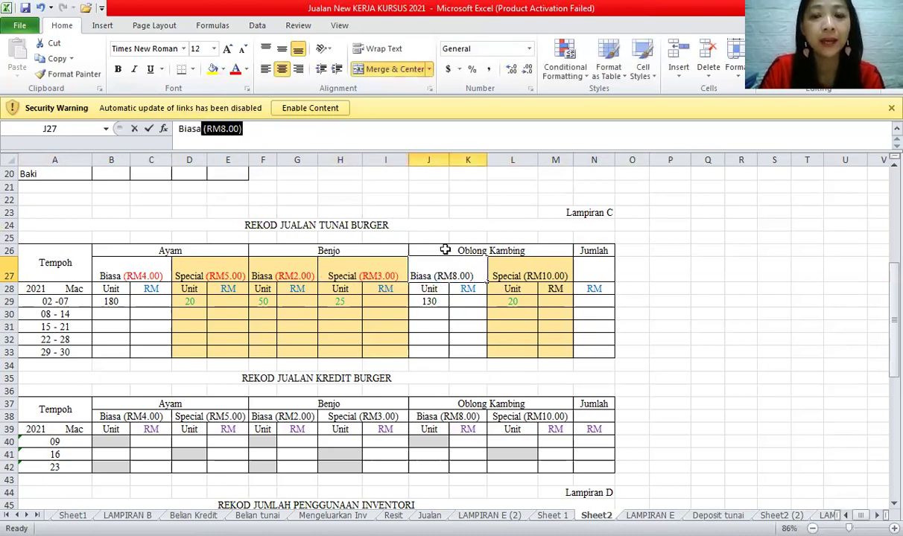
{"action": "key", "text": "Tab"}
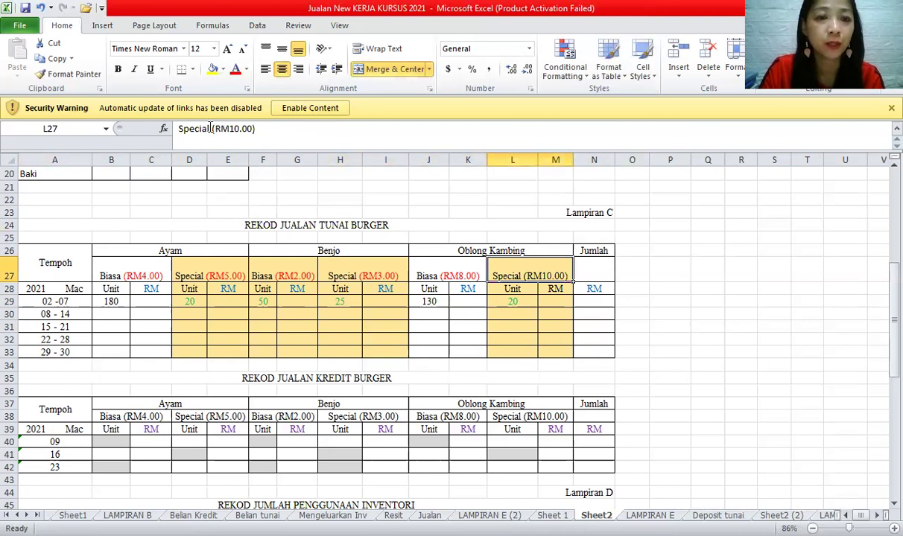
{"action": "left_click_drag", "start_coordinate": [282, 130], "coordinate": [212, 129]}
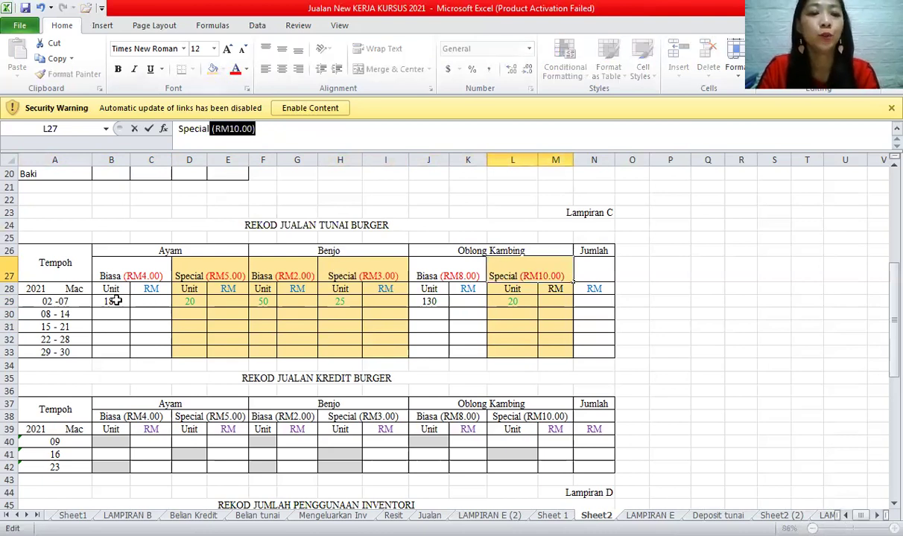
- Calculate the Ayam Biasa RM amount for 02 - 07 in C29 with the formula =SUM(B29*4)
{"action": "left_click", "coordinate": [158, 302]}
{"action": "type", "text": "=s"}
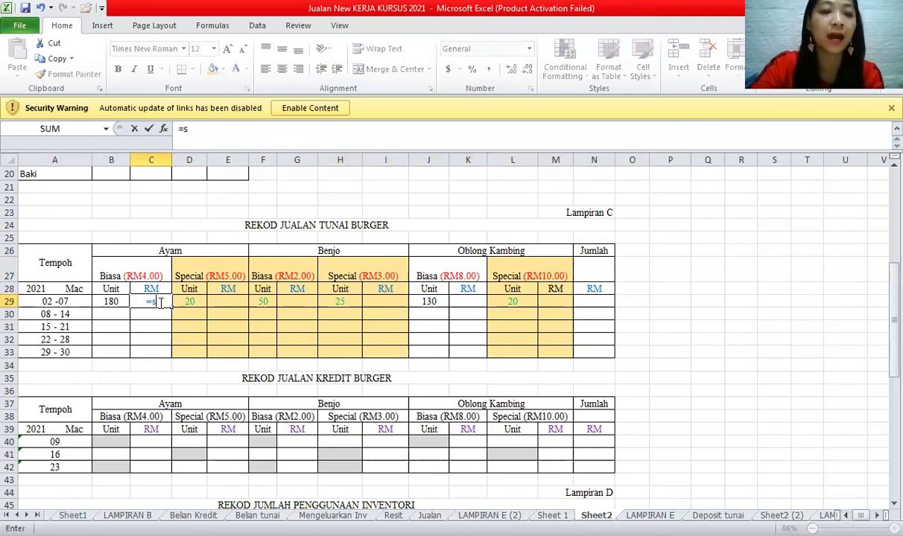
{"action": "type", "text": "um("}
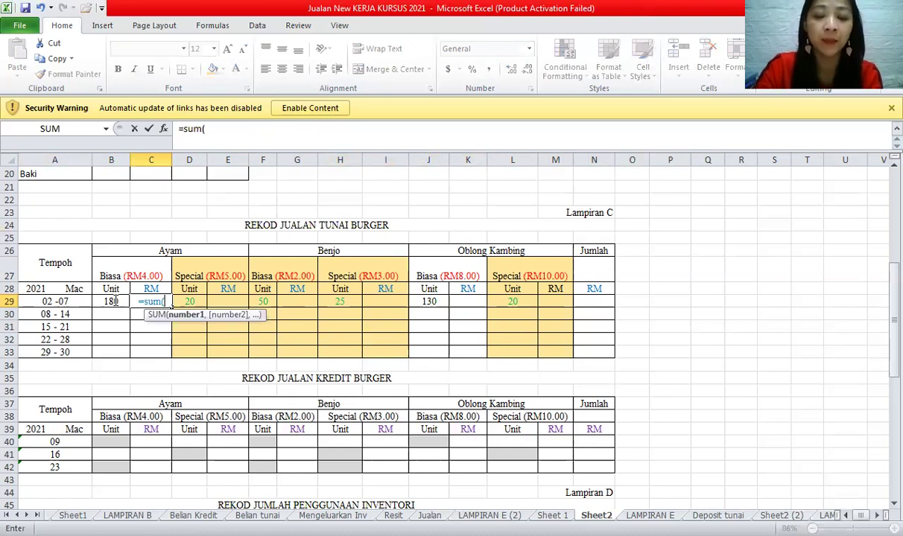
{"action": "left_click", "coordinate": [116, 301]}
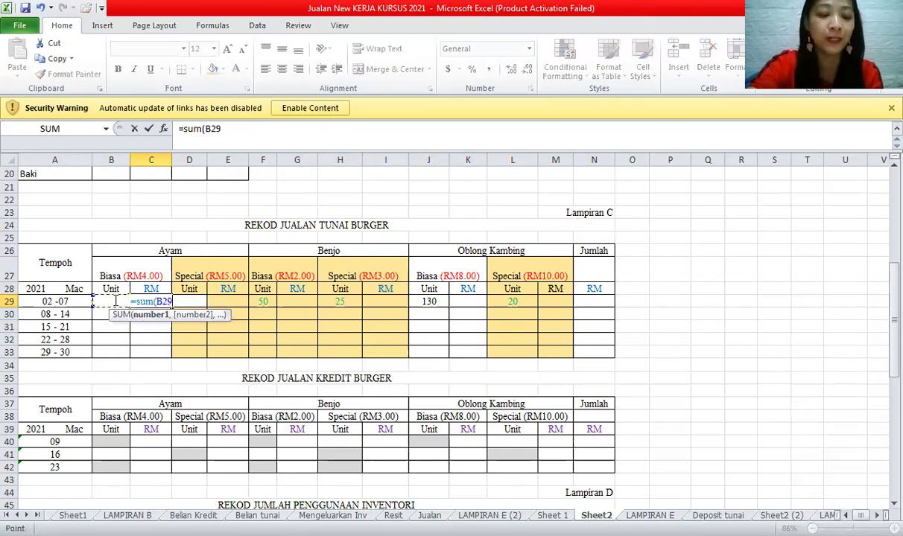
{"action": "type", "text": "*4)"}
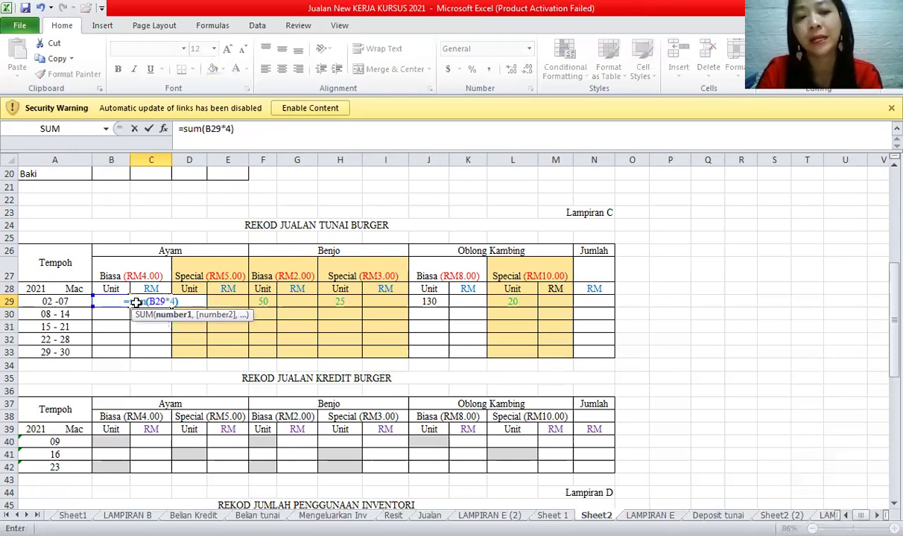
{"action": "key", "text": "Return"}
{"action": "key", "text": "Up"}
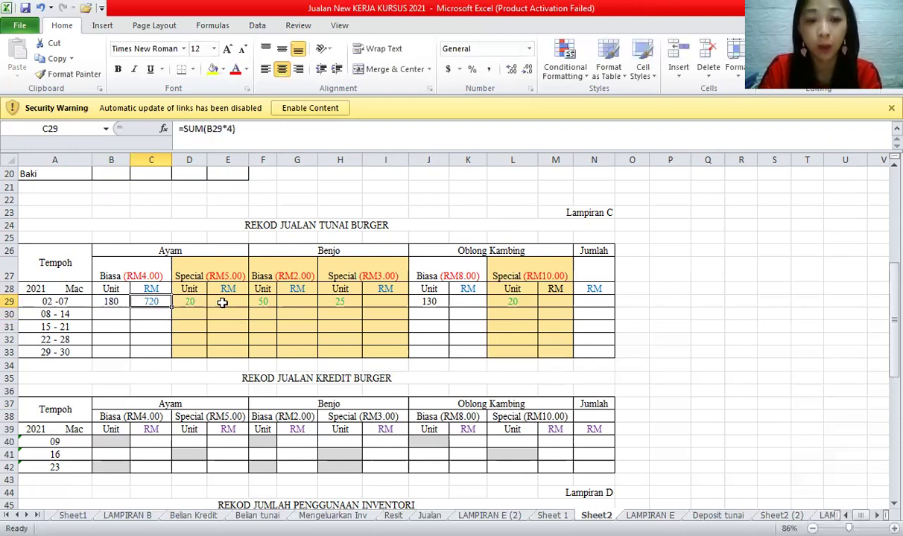
- Calculate the Ayam Special RM amount for 02 - 07 in E29 with the formula =SUM(D29*5)
{"action": "left_click", "coordinate": [222, 303]}
{"action": "type", "text": "="}
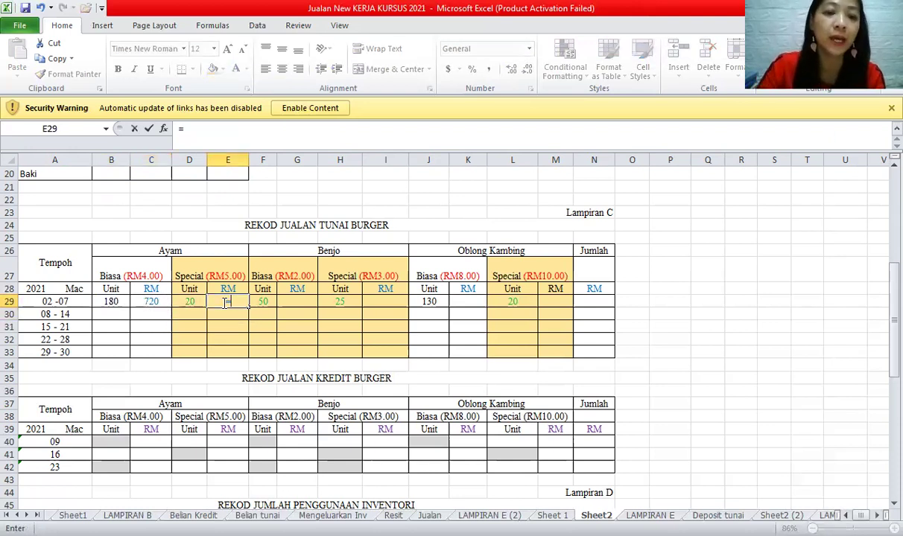
{"action": "type", "text": "sum("}
{"action": "left_click", "coordinate": [190, 302]}
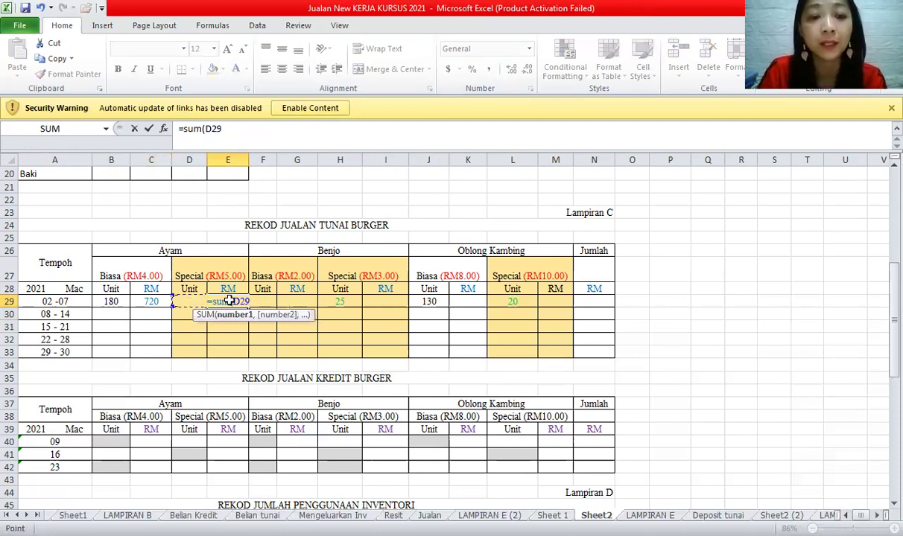
{"action": "type", "text": "*5)"}
{"action": "key", "text": "Return"}
- Calculate the Benjo Biasa RM amount for 02 - 07 in G29 with a SUM formula multiplying F29 by the RM2.00 price
{"action": "left_click", "coordinate": [301, 303]}
{"action": "type", "text": "="}
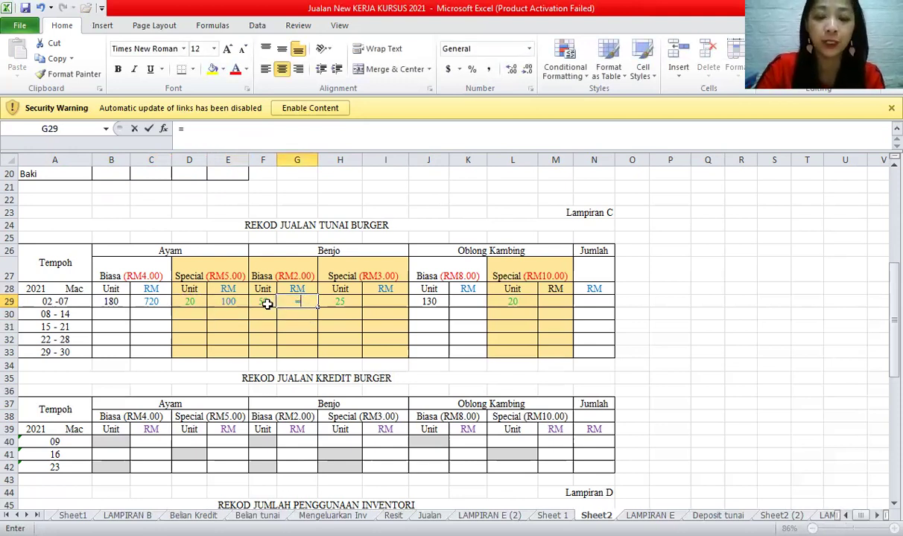
{"action": "type", "text": "sum("}
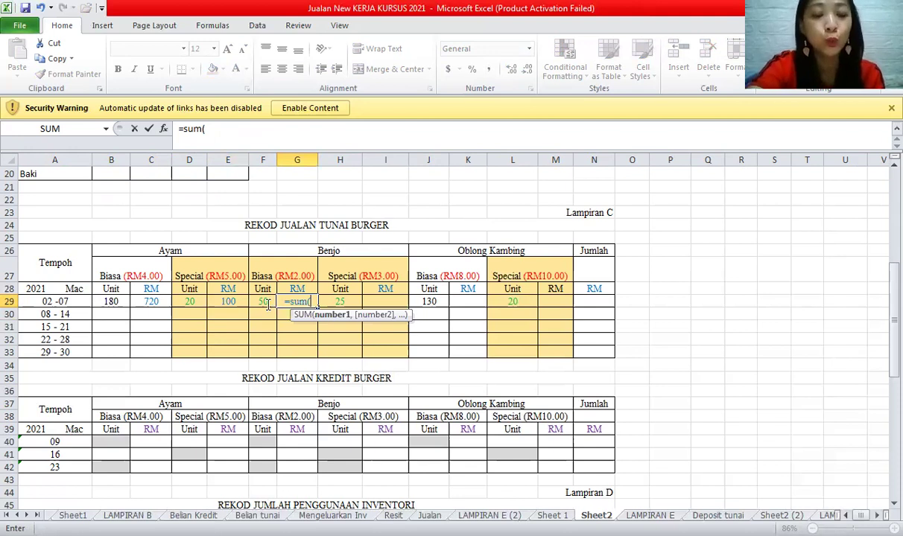
{"action": "left_click", "coordinate": [268, 305]}
{"action": "type", "text": "*"}
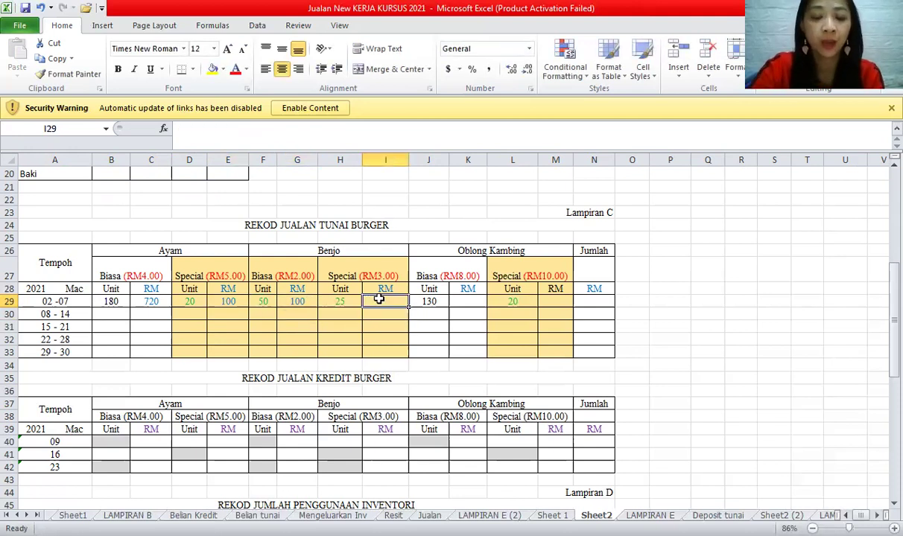
- Calculate the Benjo Special RM amount for 02 - 07 in I29 with the formula =SUM(H29*3)
{"action": "type", "text": "="}
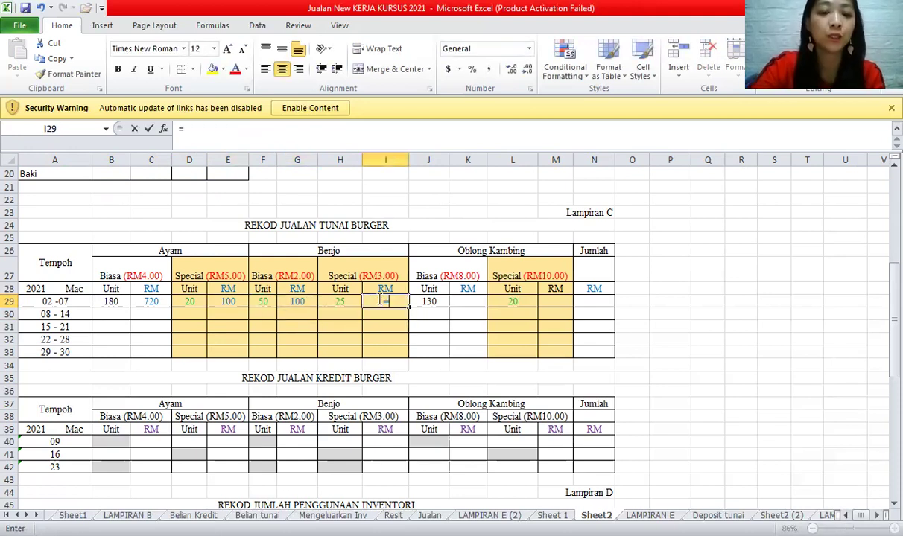
{"action": "type", "text": "sum("}
{"action": "left_click", "coordinate": [357, 301]}
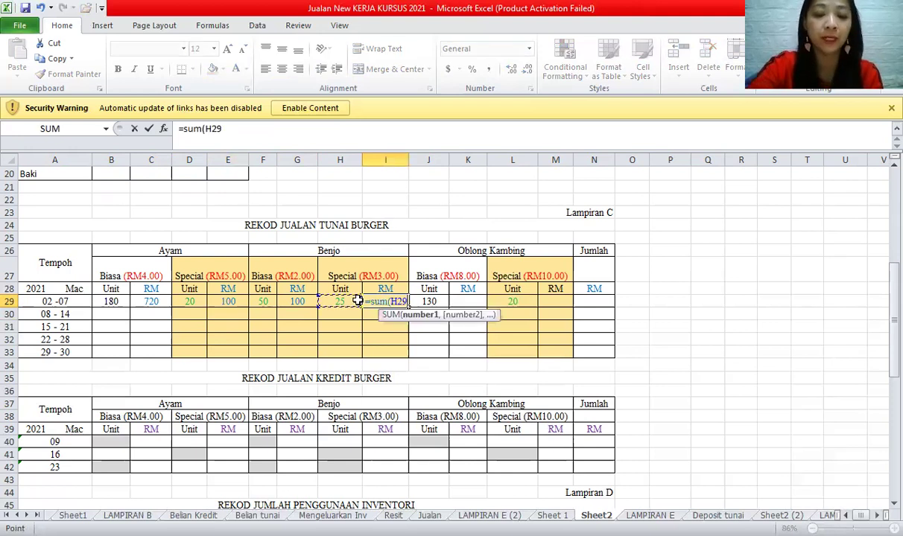
{"action": "type", "text": "*"}
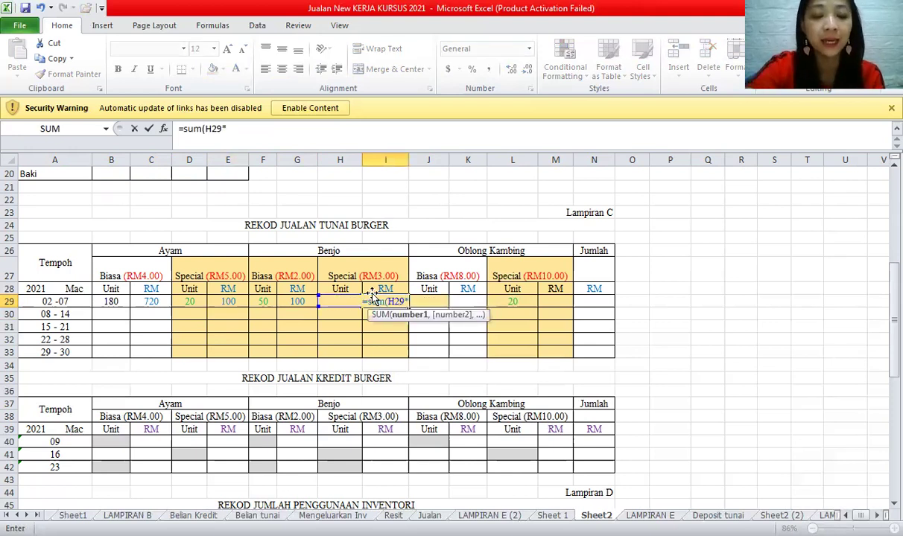
{"action": "type", "text": "3)"}
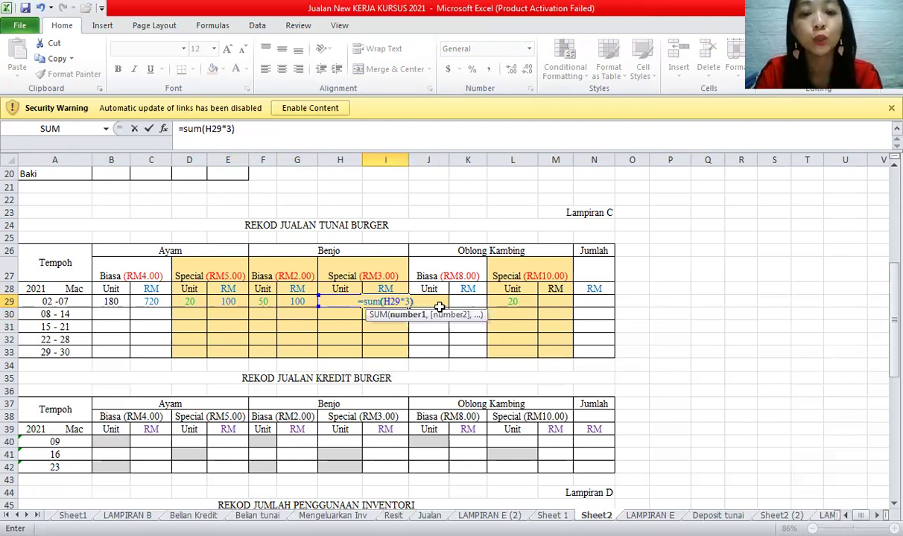
{"action": "key", "text": "Return"}
- Calculate the Oblong Kambing Biasa RM amount for 02 - 07 in K29 with the formula =SUM(J29*8)
{"action": "left_click", "coordinate": [462, 305]}
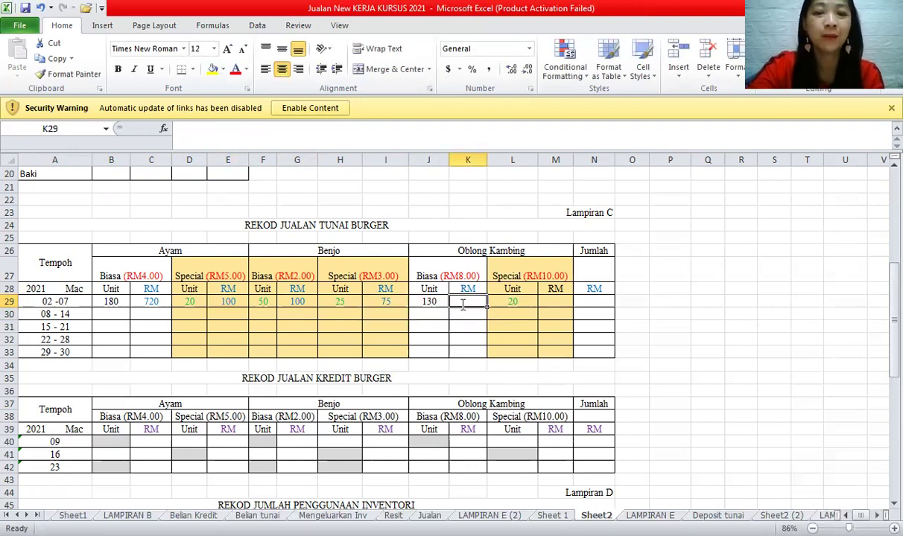
{"action": "type", "text": "="}
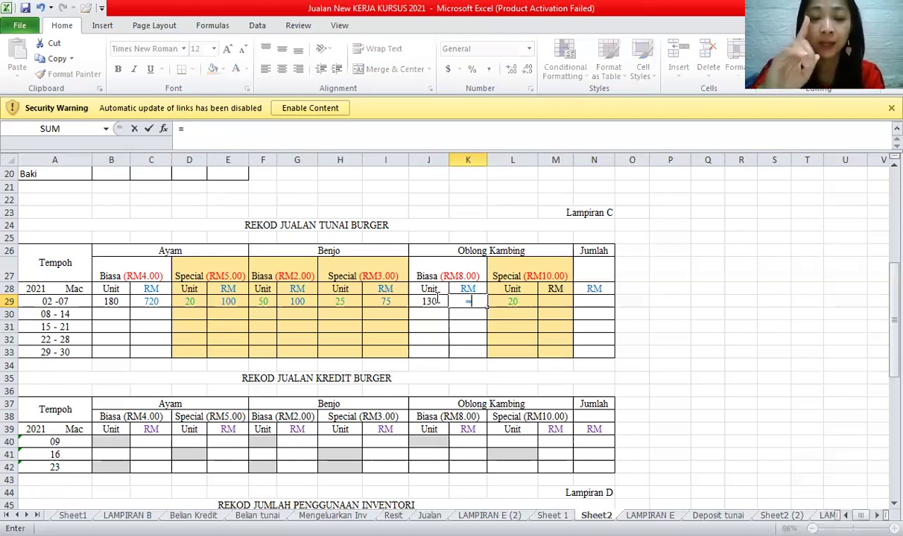
{"action": "type", "text": "sum("}
{"action": "left_click", "coordinate": [438, 298]}
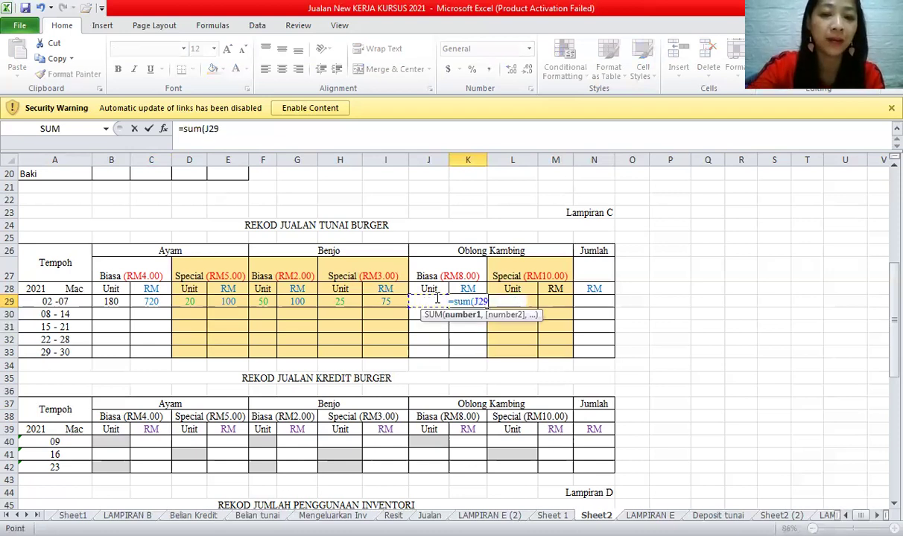
{"action": "type", "text": "*"}
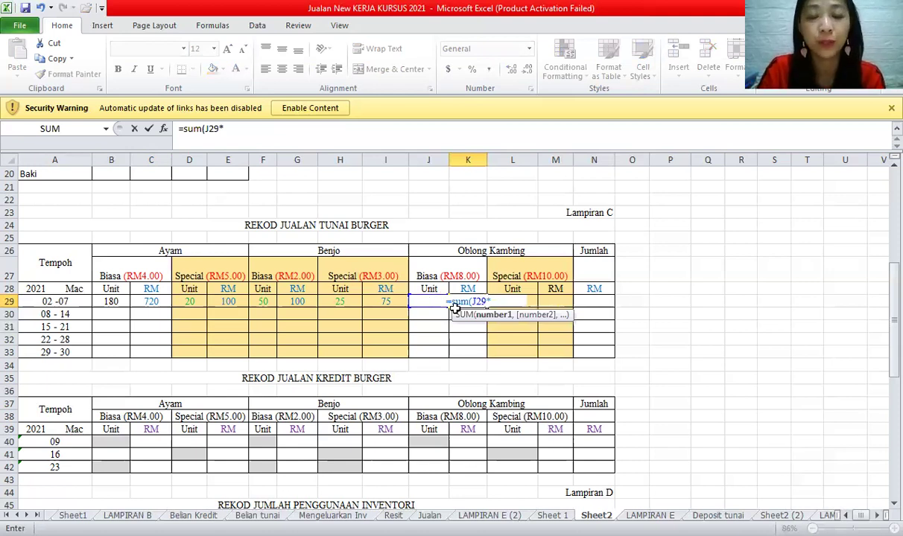
{"action": "type", "text": "8"}
{"action": "key", "text": "Return"}
{"action": "left_click", "coordinate": [462, 301]}
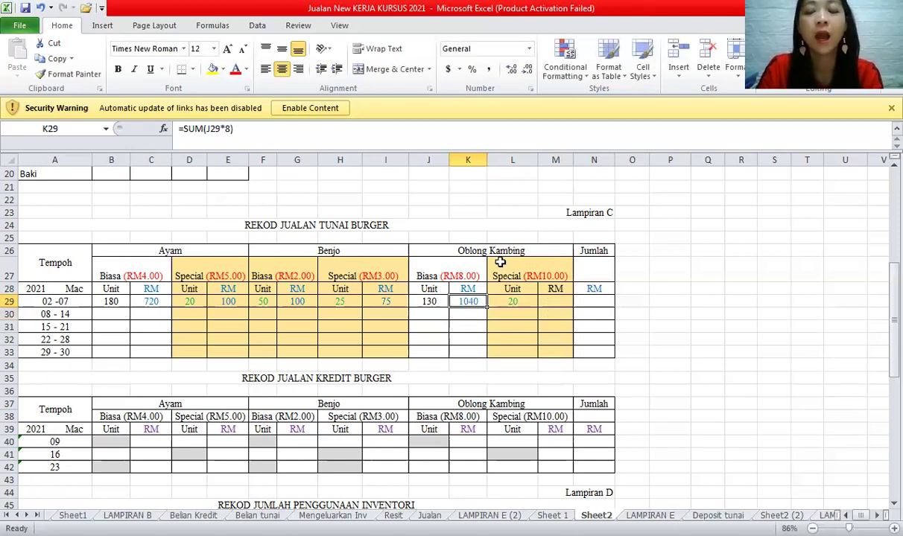
- Calculate the Oblong Kambing Special RM amount for 02 - 07 in M29 with =SUM(L29*10), and colour M28:M33 text blue
{"action": "left_click", "coordinate": [543, 299]}
{"action": "type", "text": "="}
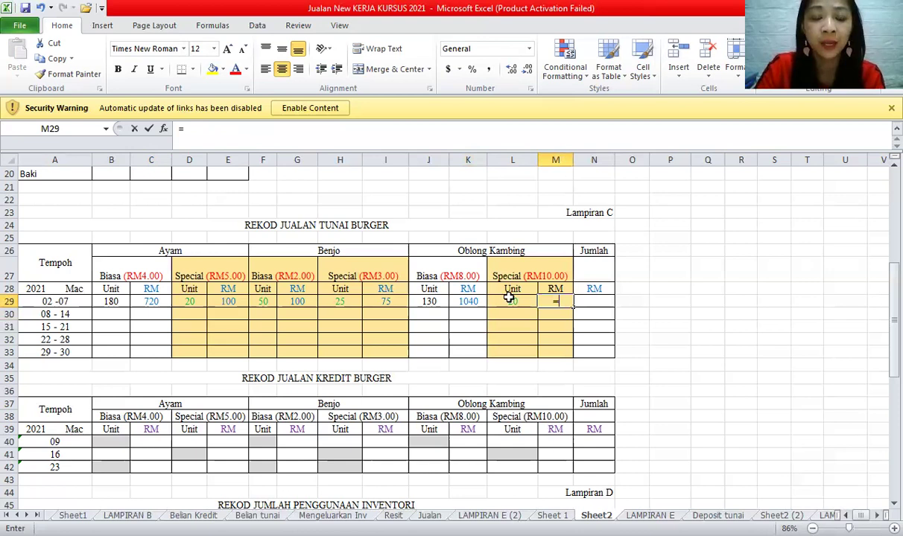
{"action": "type", "text": "sum("}
{"action": "left_click", "coordinate": [512, 298]}
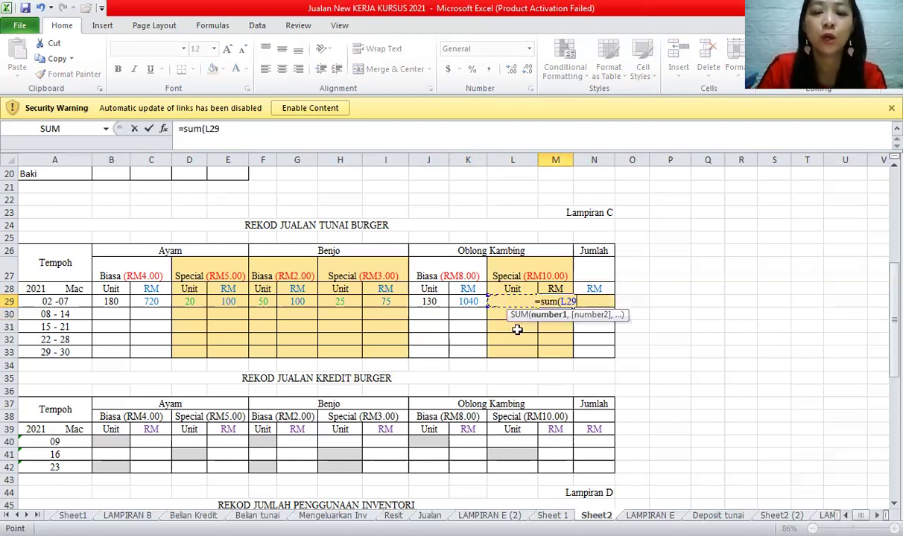
{"action": "type", "text": "*10)"}
{"action": "key", "text": "Return"}
{"action": "left_click_drag", "start_coordinate": [560, 287], "coordinate": [559, 352]}
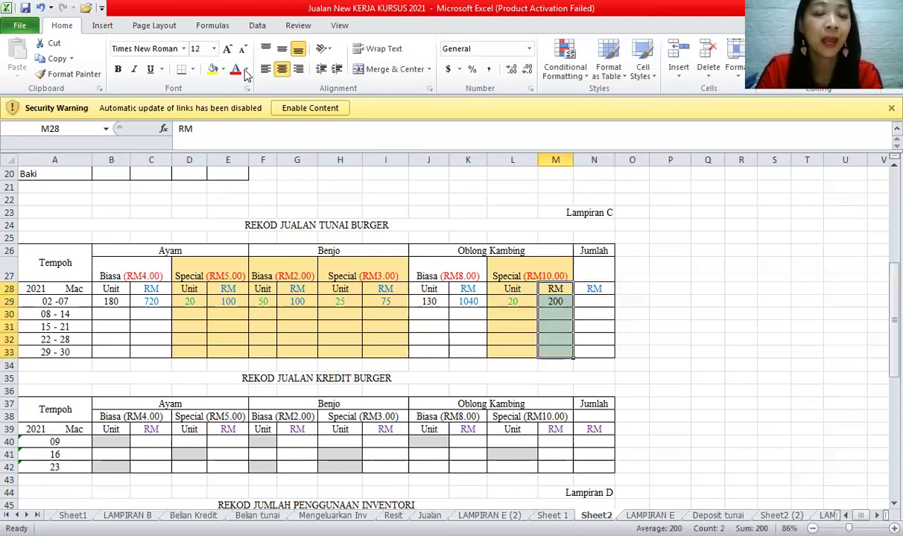
- Total the 02 - 07 cash sales RM amounts in Jumlah cell N29 with the formula =SUM(C29+E29+G29+I29+K29+M29)
{"action": "left_click_drag", "start_coordinate": [50, 301], "coordinate": [559, 301]}
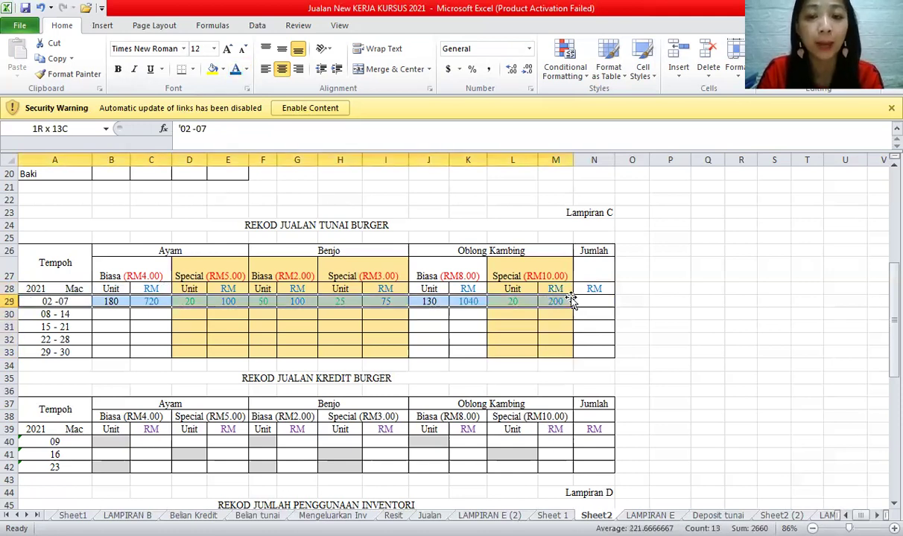
{"action": "left_click", "coordinate": [582, 301]}
{"action": "type", "text": "="}
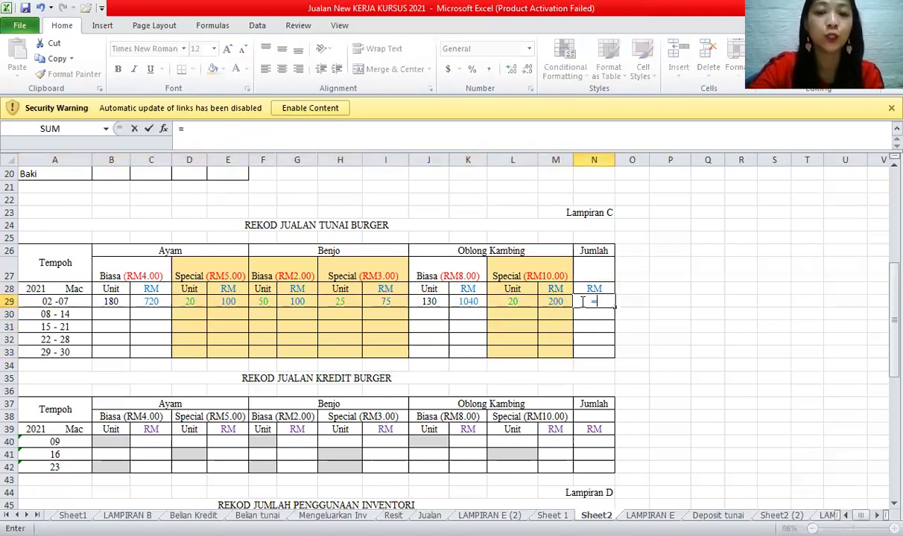
{"action": "type", "text": "sum("}
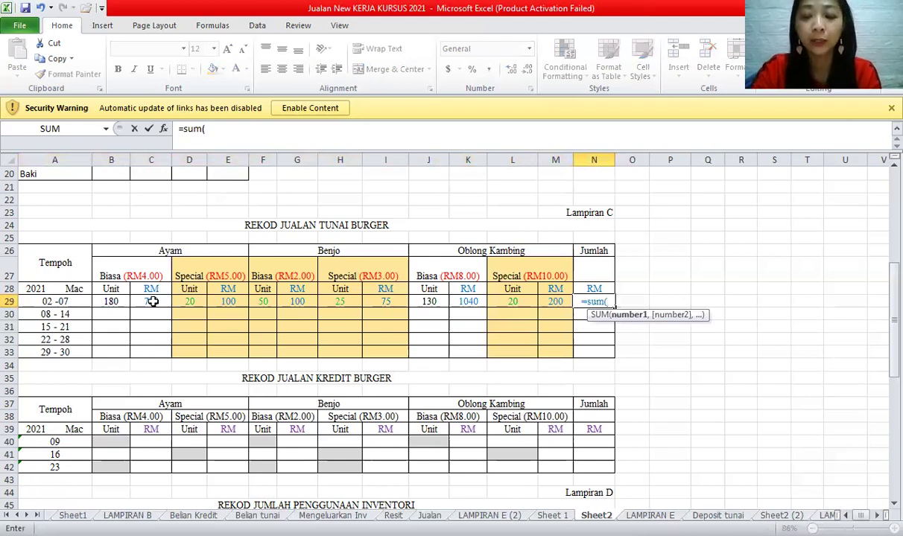
{"action": "left_click", "coordinate": [152, 301]}
{"action": "type", "text": "+"}
{"action": "left_click", "coordinate": [228, 301]}
{"action": "type", "text": "+"}
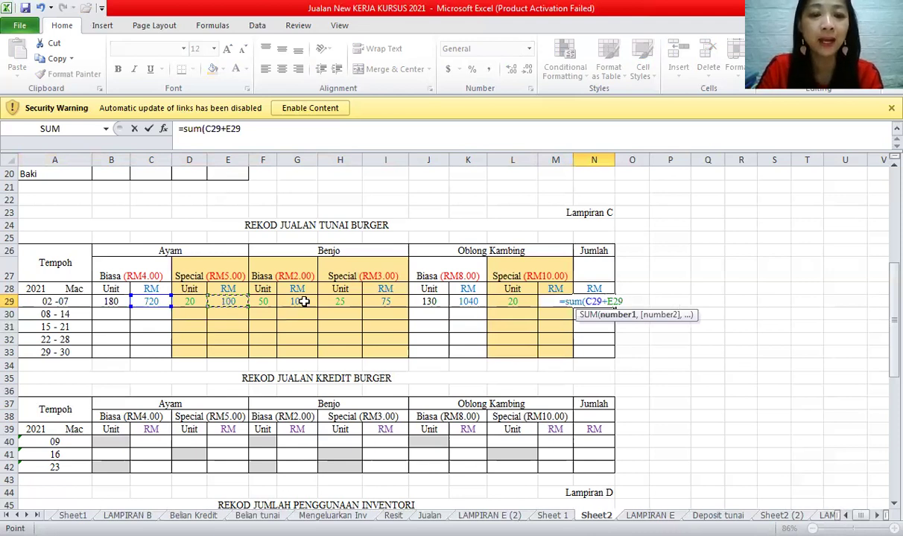
{"action": "left_click", "coordinate": [304, 301]}
{"action": "type", "text": "+"}
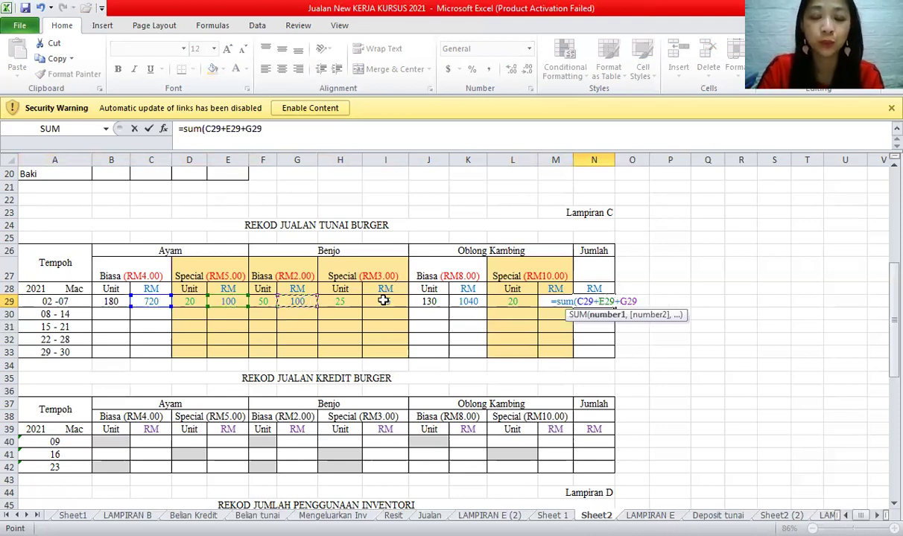
{"action": "left_click", "coordinate": [383, 300]}
{"action": "type", "text": "+"}
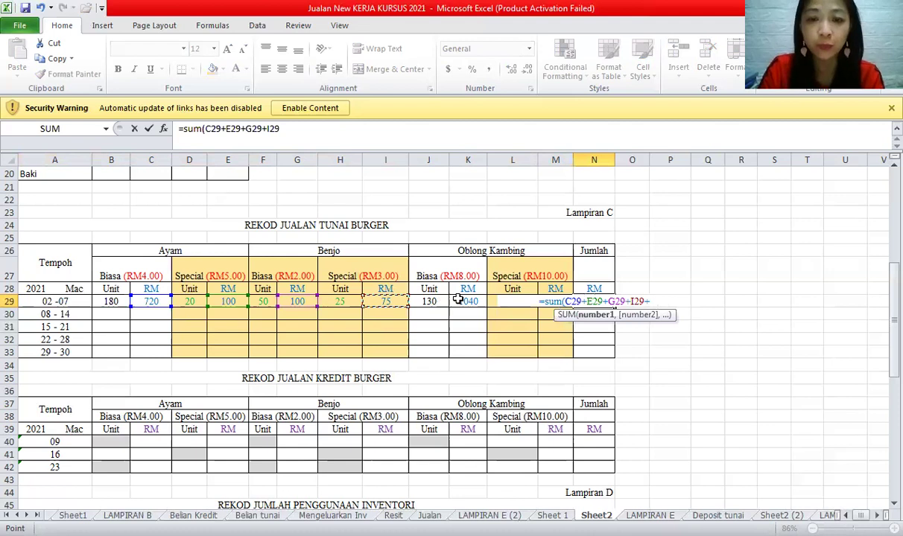
{"action": "left_click", "coordinate": [457, 300]}
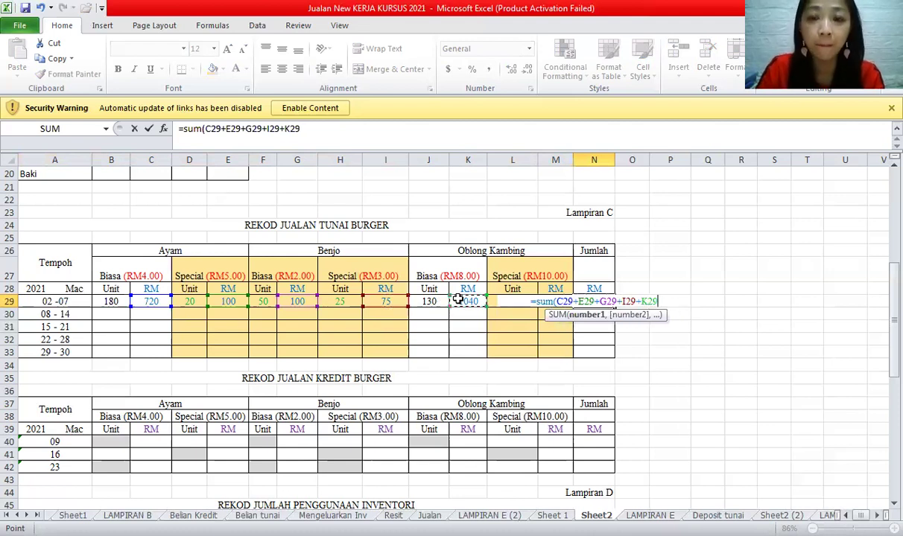
{"action": "type", "text": "+"}
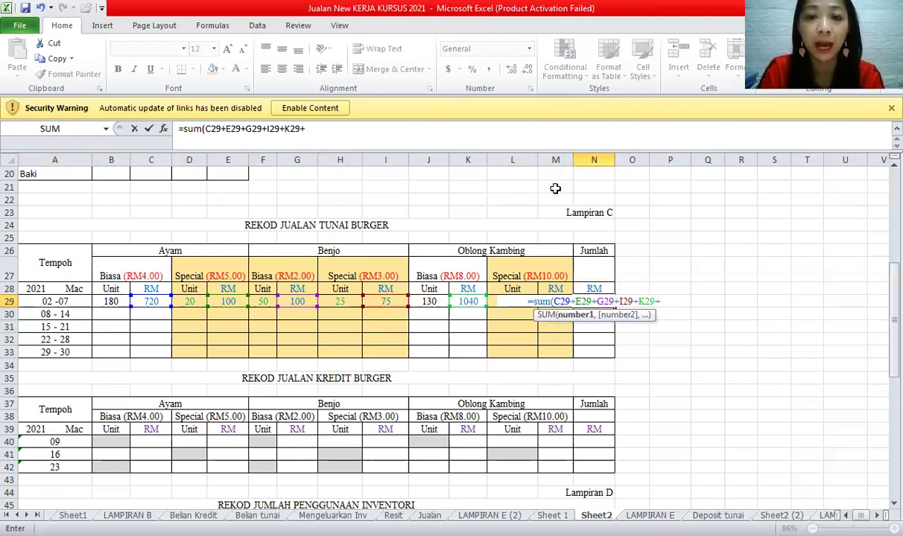
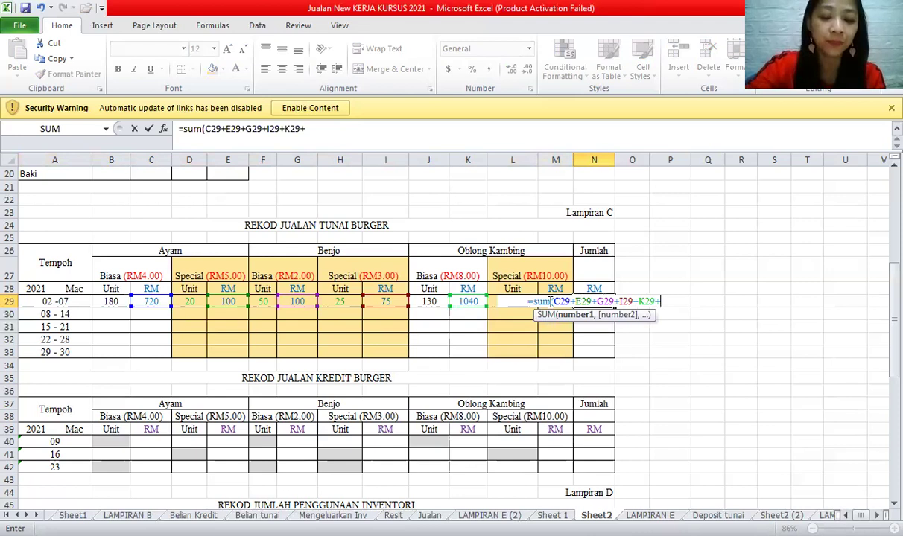
{"action": "left_click", "coordinate": [550, 301]}
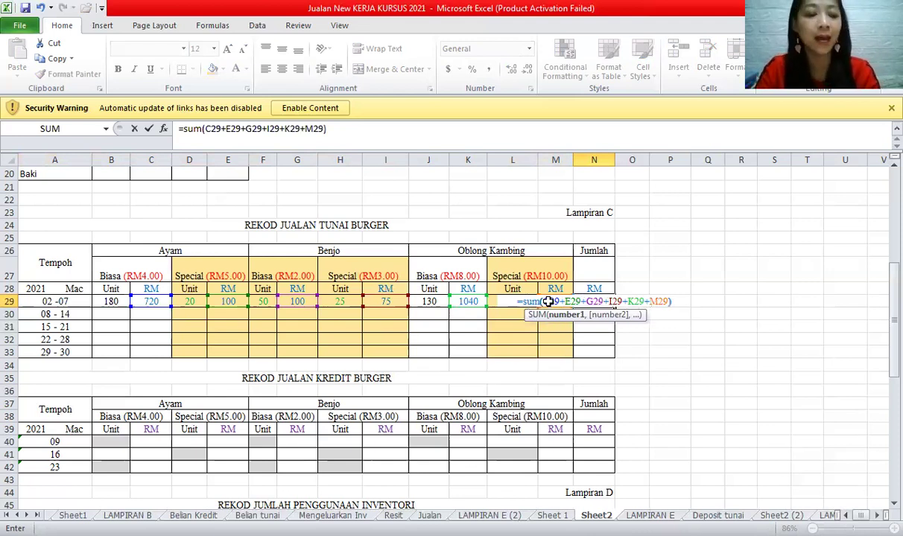
{"action": "key", "text": "Return"}
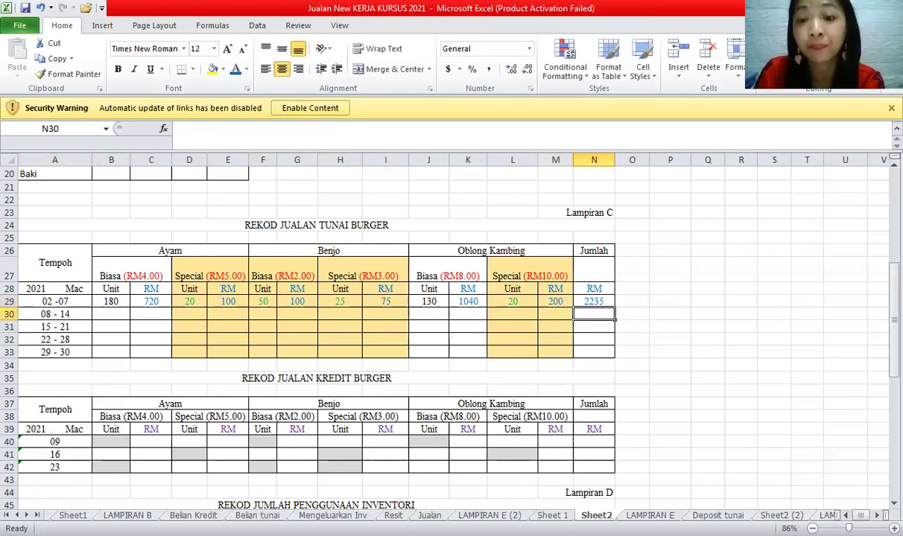
{"action": "left_click", "coordinate": [606, 302]}
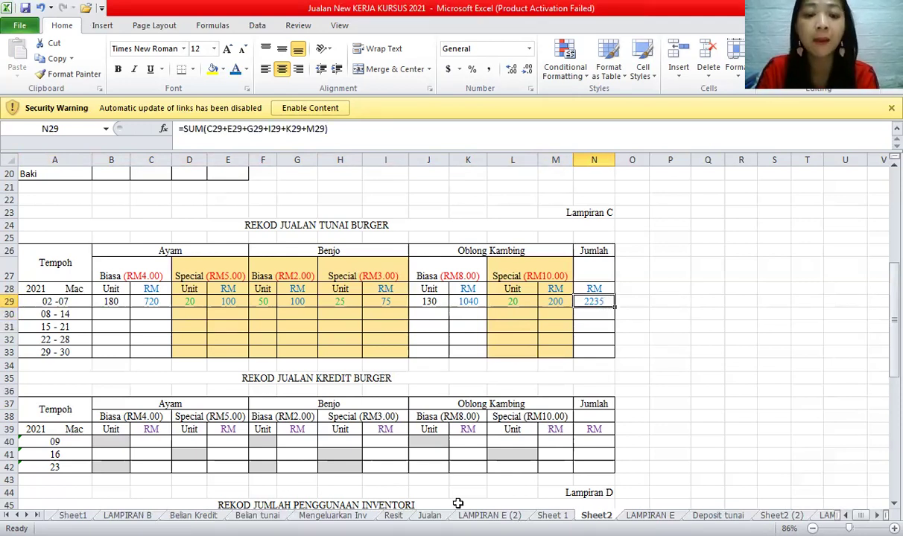
- On the Jualan sheet, enter 2 235.00. in red in J4 as the cash sales amount for 2 hingga 7 Mac 2021
{"action": "left_click", "coordinate": [430, 515]}
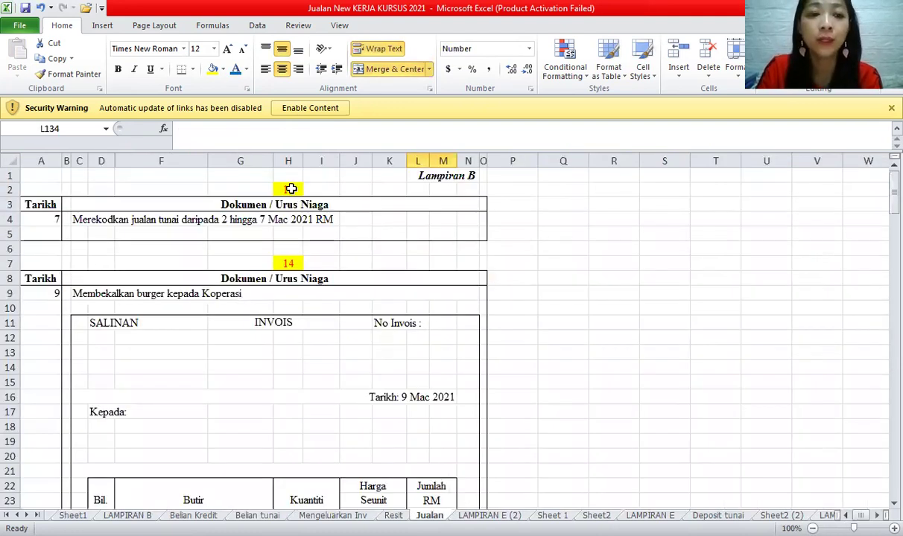
{"action": "left_click", "coordinate": [291, 188]}
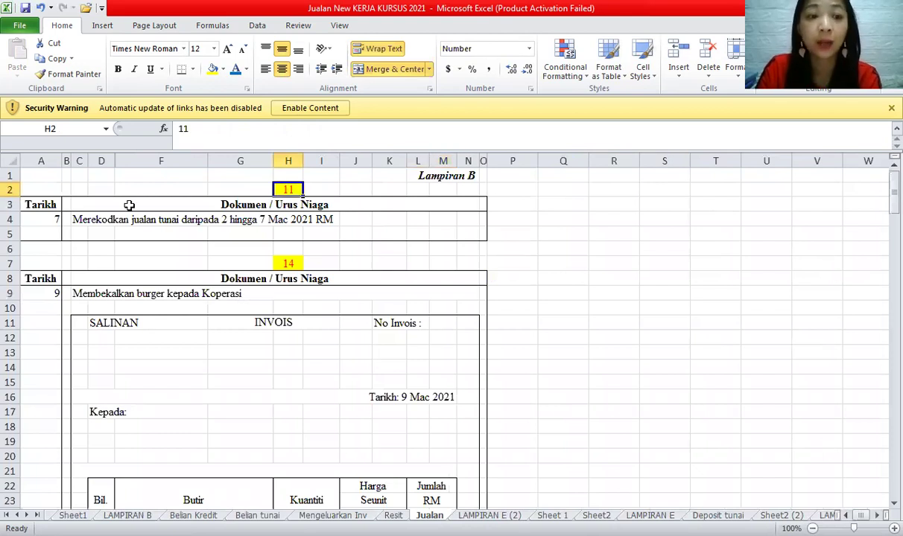
{"action": "left_click", "coordinate": [47, 219]}
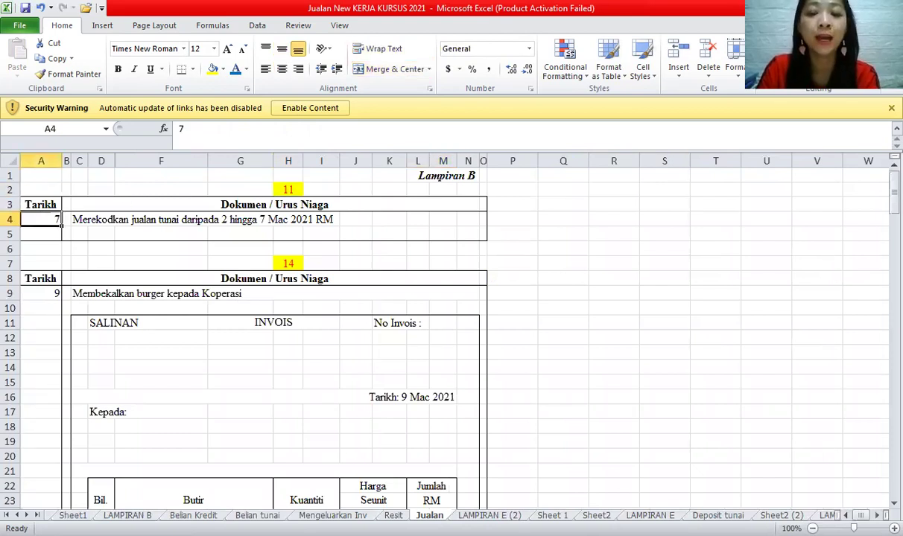
{"action": "left_click", "coordinate": [597, 515]}
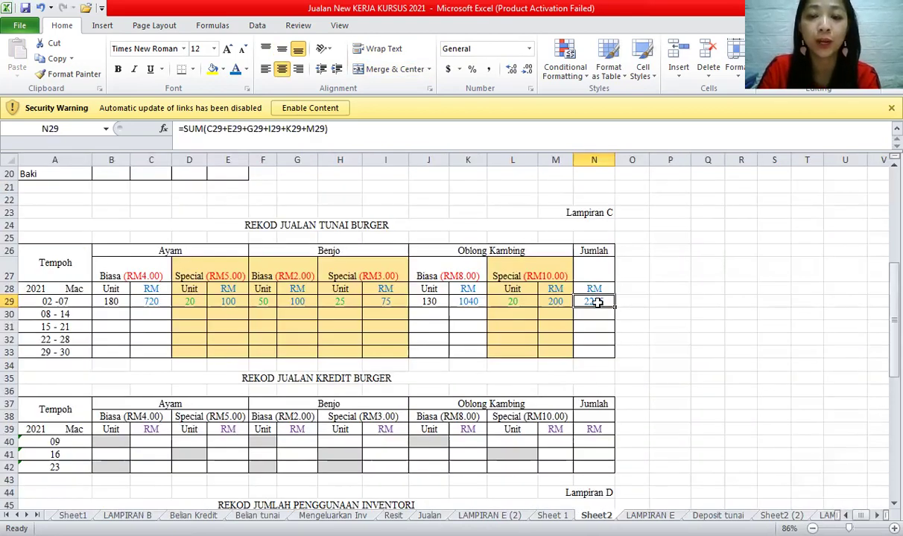
{"action": "left_click", "coordinate": [430, 515]}
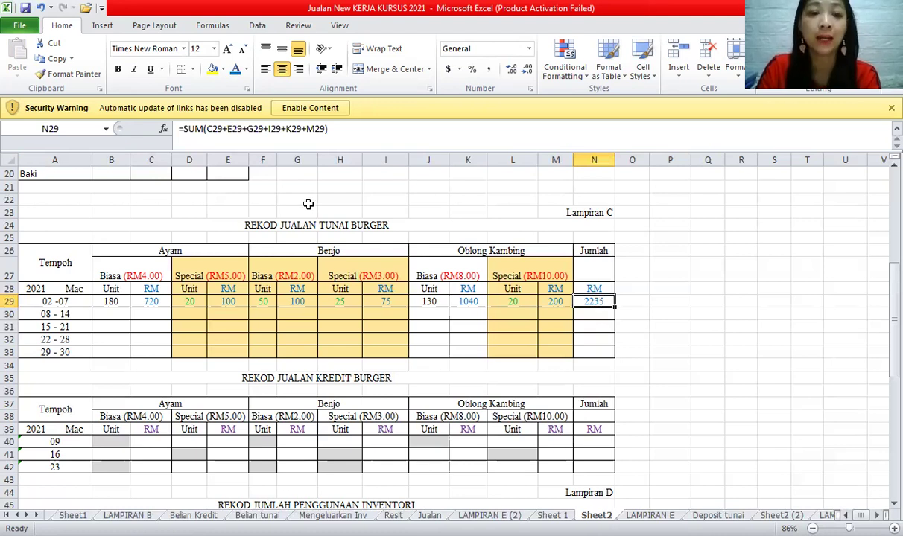
{"action": "left_click", "coordinate": [355, 219]}
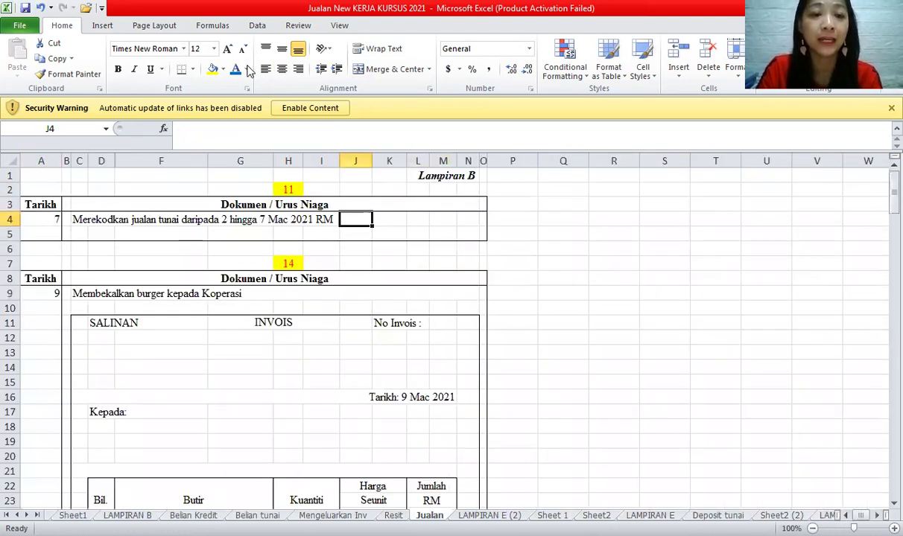
{"action": "left_click", "coordinate": [246, 68]}
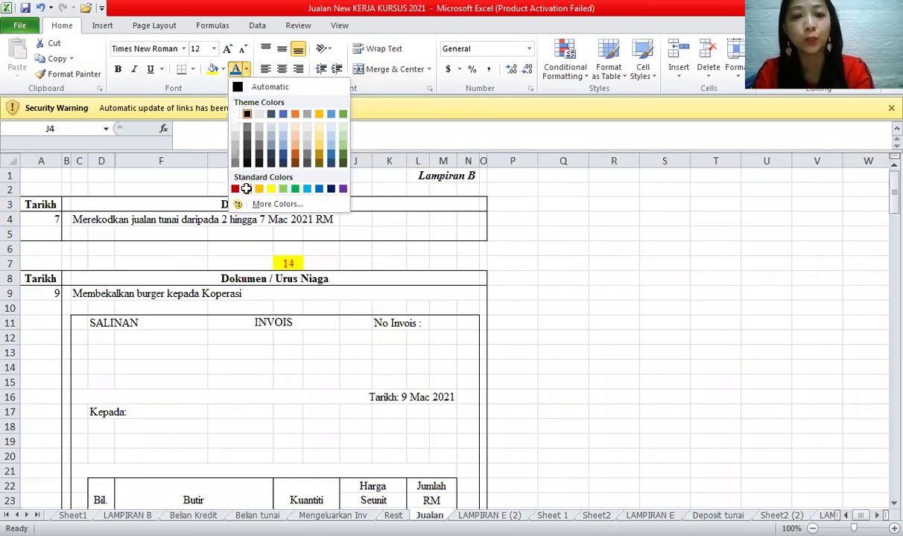
{"action": "left_click", "coordinate": [246, 189]}
{"action": "type", "text": "22"}
{"action": "key", "text": "BackSpace"}
{"action": "type", "text": "235.00."}
{"action": "left_click", "coordinate": [645, 350]}
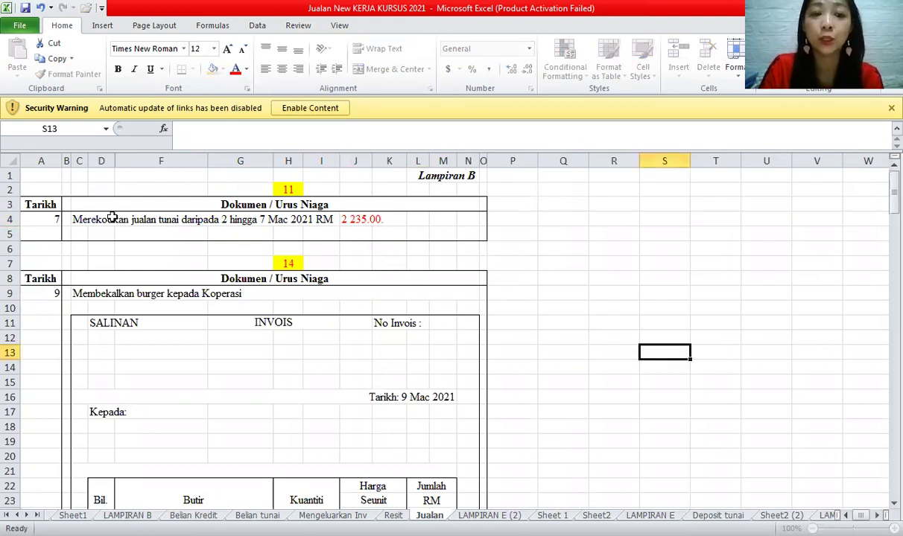
{"action": "left_click", "coordinate": [79, 214]}
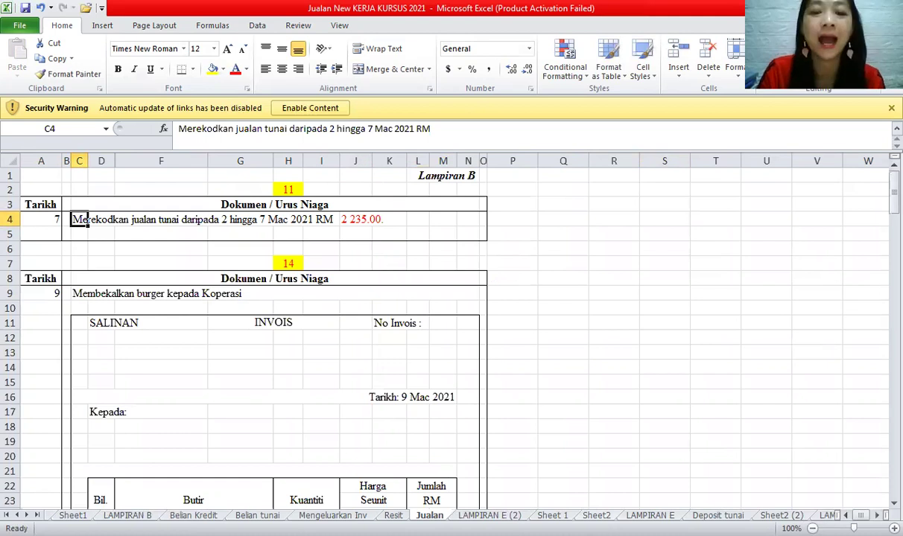
- Return to Sheet2 and start a SUM formula in B50 for the Burger Ayam Tunai units of 02 - 07 in Lampiran D
{"action": "left_click", "coordinate": [596, 515]}
{"action": "left_click", "coordinate": [512, 339]}
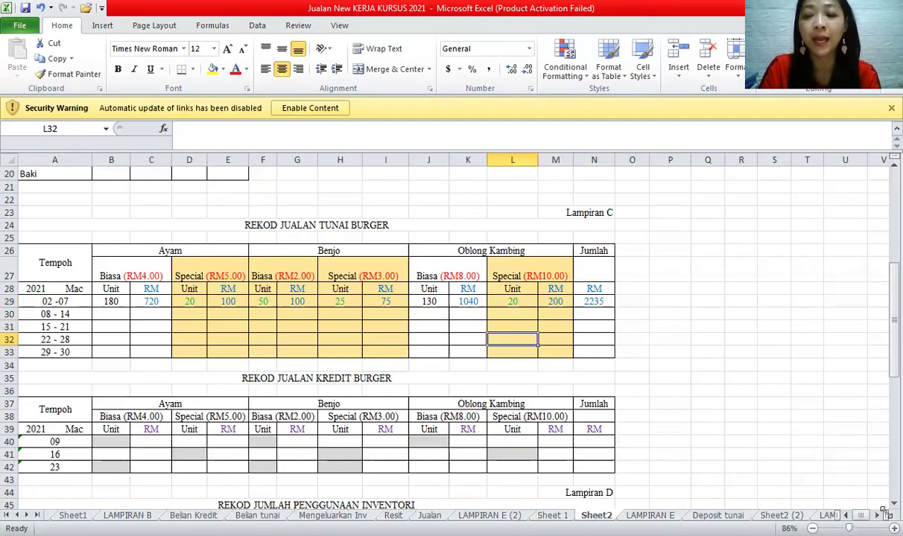
{"action": "left_click", "coordinate": [189, 301]}
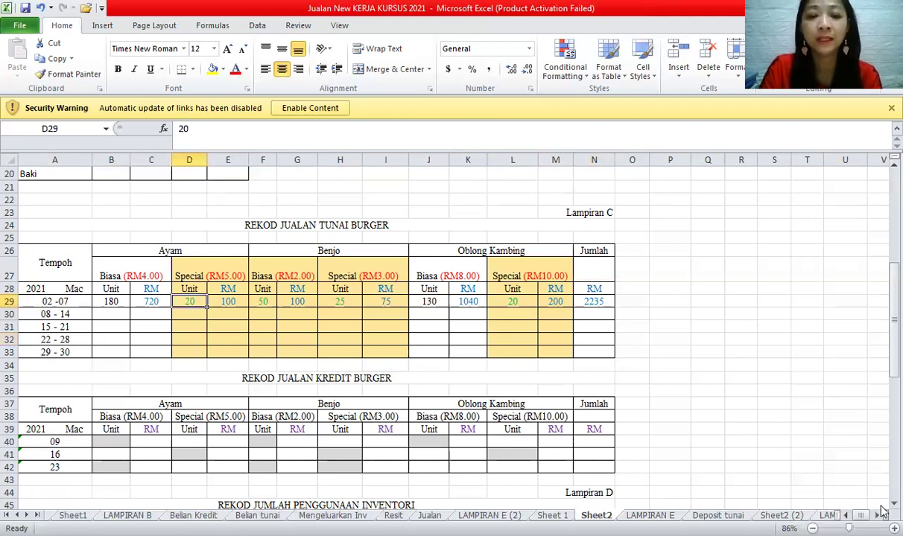
{"action": "scroll", "coordinate": [881, 511], "scroll_direction": "down", "scroll_amount": 2}
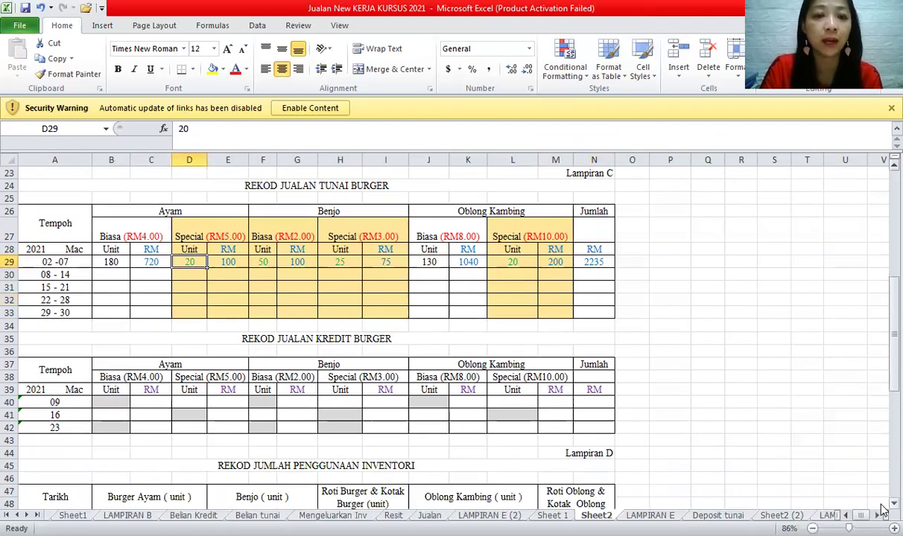
{"action": "scroll", "coordinate": [881, 511], "scroll_direction": "down", "scroll_amount": 2}
{"action": "left_click", "coordinate": [243, 482]}
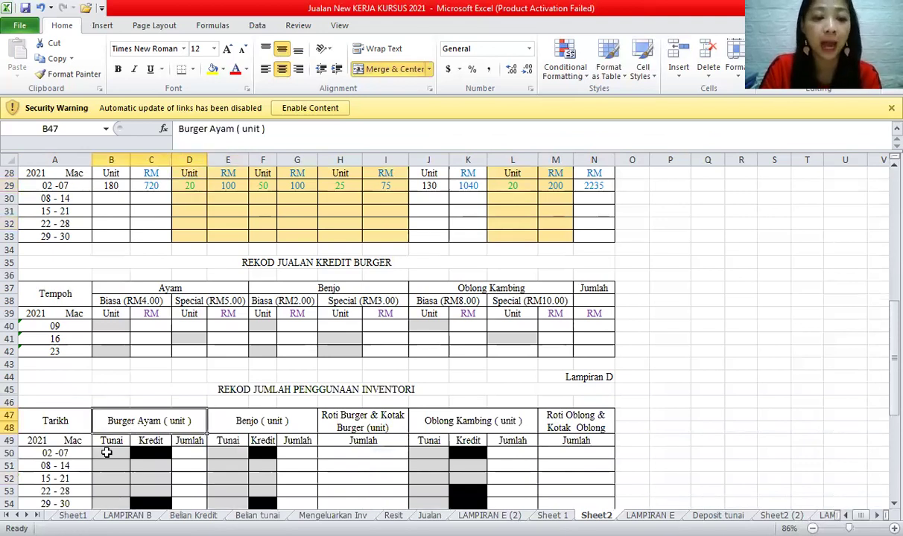
{"action": "left_click", "coordinate": [104, 453]}
{"action": "type", "text": "="}
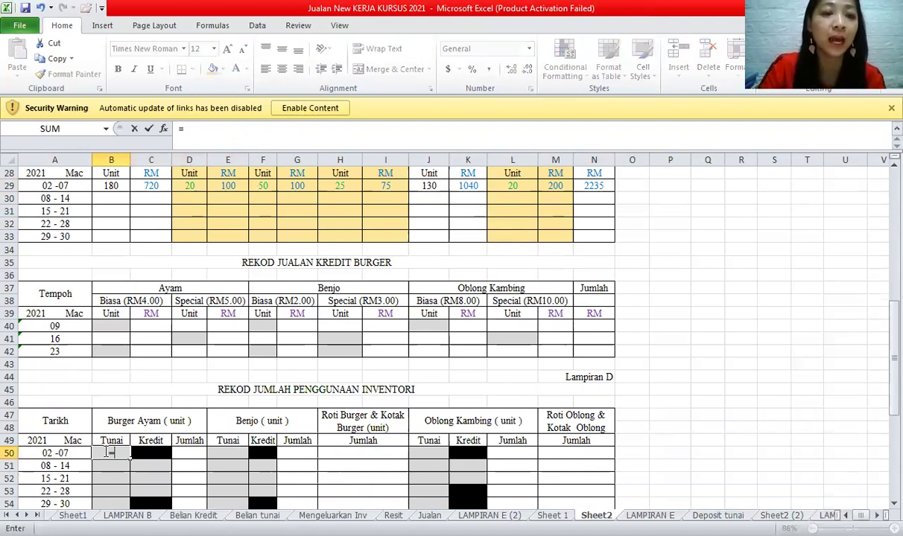
{"action": "type", "text": "sum("}
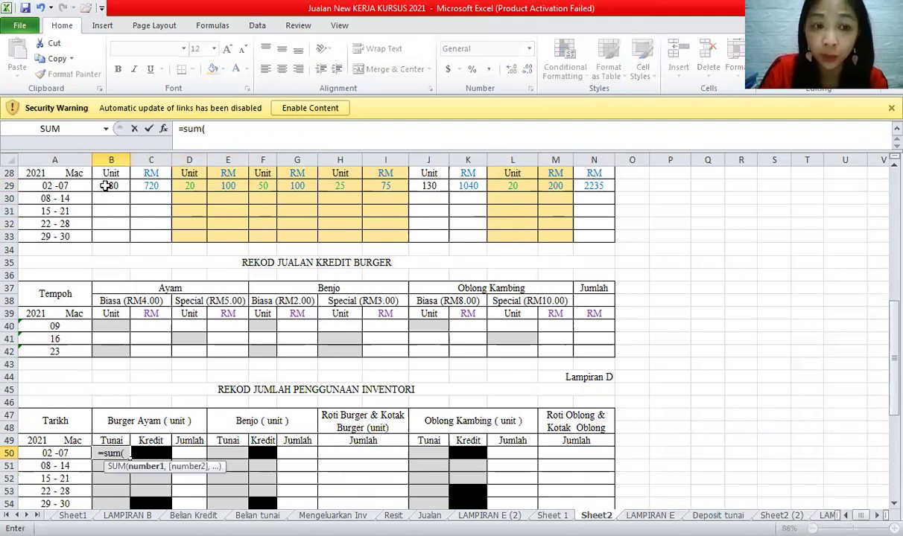
- Complete the Burger Ayam Tunai formula in B50 for 02-07 Mac so that it sums B29+D29
{"action": "left_click", "coordinate": [107, 185]}
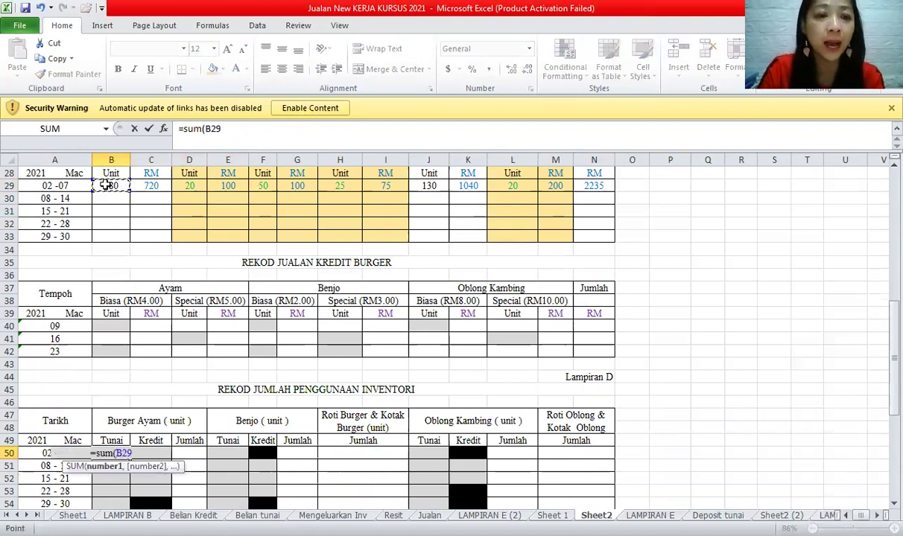
{"action": "type", "text": "+"}
{"action": "left_click", "coordinate": [185, 185]}
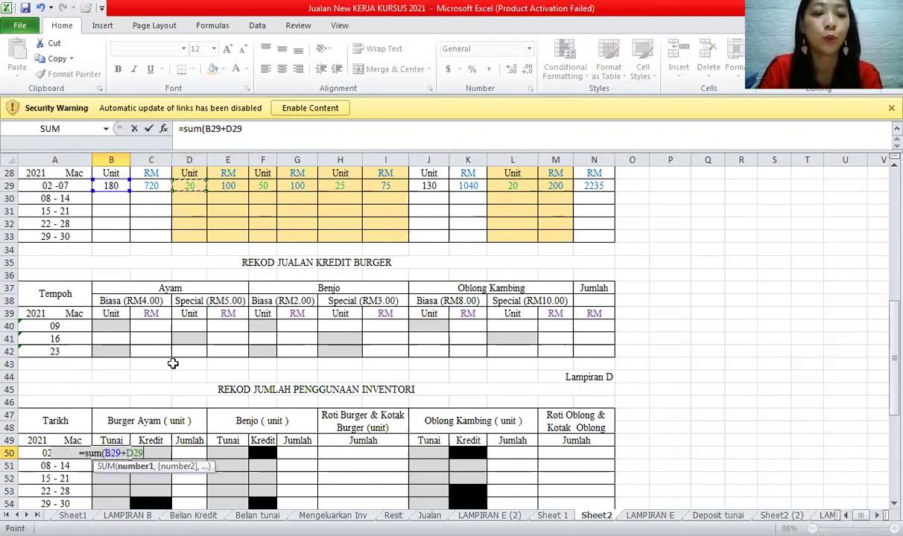
{"action": "key", "text": "Return"}
- Enter a SUM formula over B50:C50 in D50 for the Burger Ayam Jumlah
{"action": "left_click", "coordinate": [141, 452]}
{"action": "left_click", "coordinate": [190, 455]}
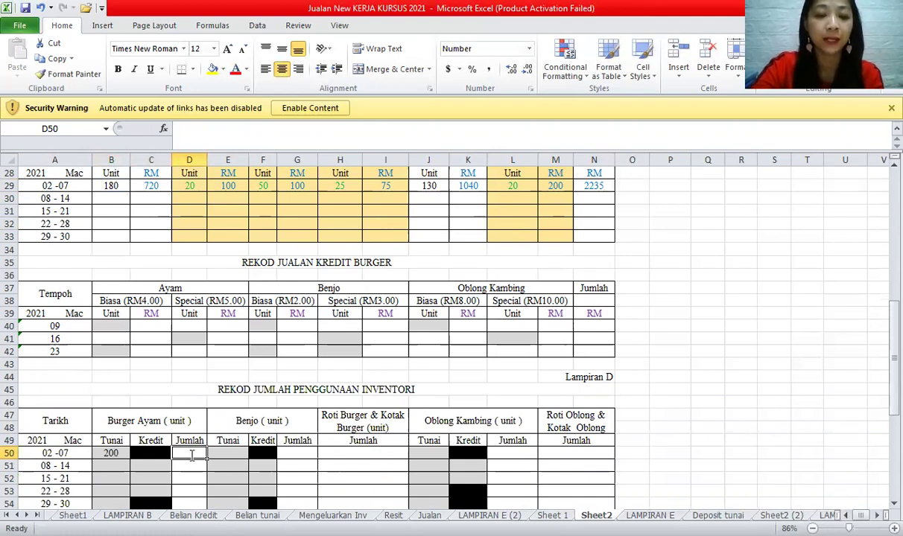
{"action": "type", "text": "=sum("}
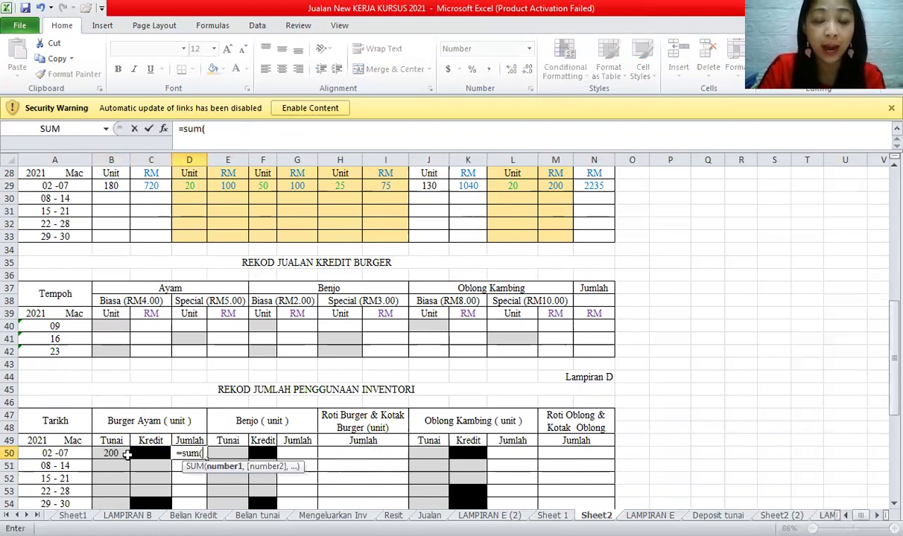
{"action": "left_click_drag", "start_coordinate": [112, 453], "coordinate": [144, 453]}
{"action": "key", "text": "Return"}
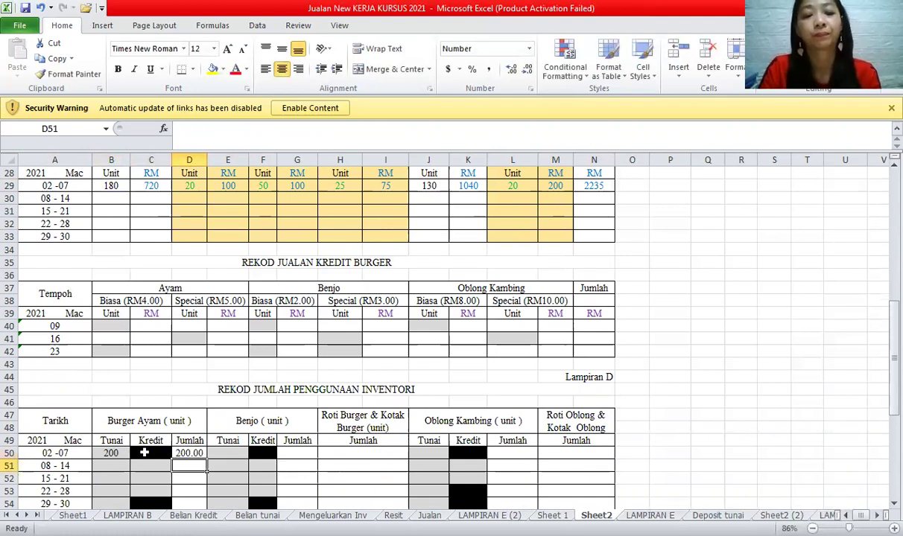
- Format the Burger Ayam Jumlah in D50 as a number with 0 decimal places
{"action": "left_click", "coordinate": [188, 452]}
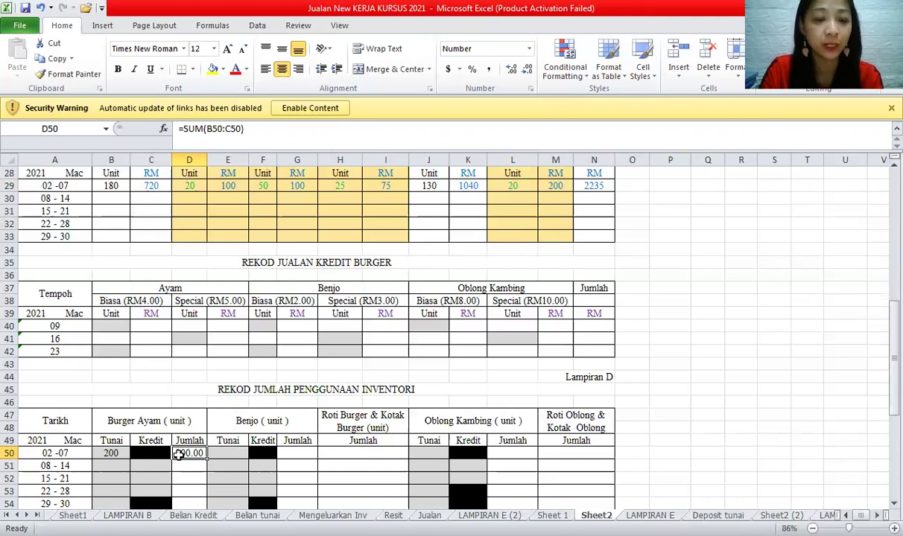
{"action": "right_click", "coordinate": [181, 456]}
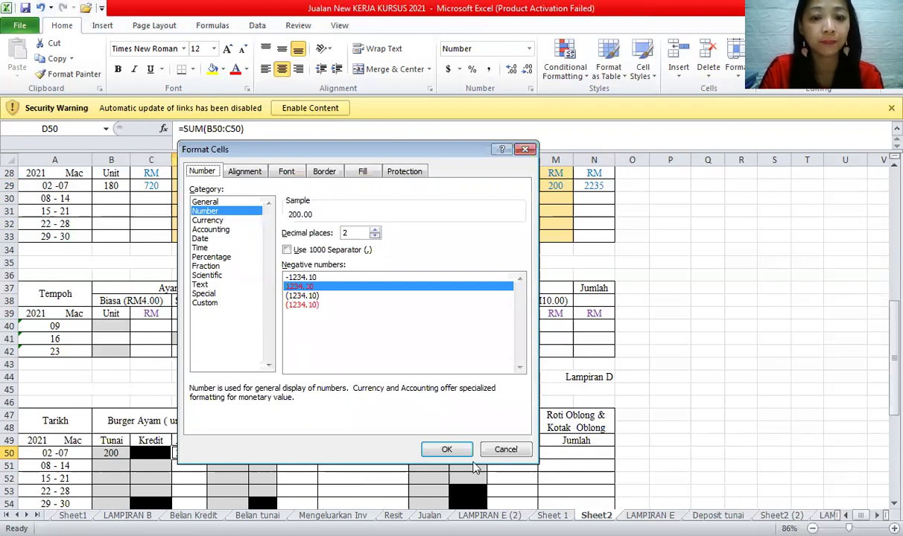
{"action": "double_click", "coordinate": [374, 236]}
{"action": "left_click", "coordinate": [446, 450]}
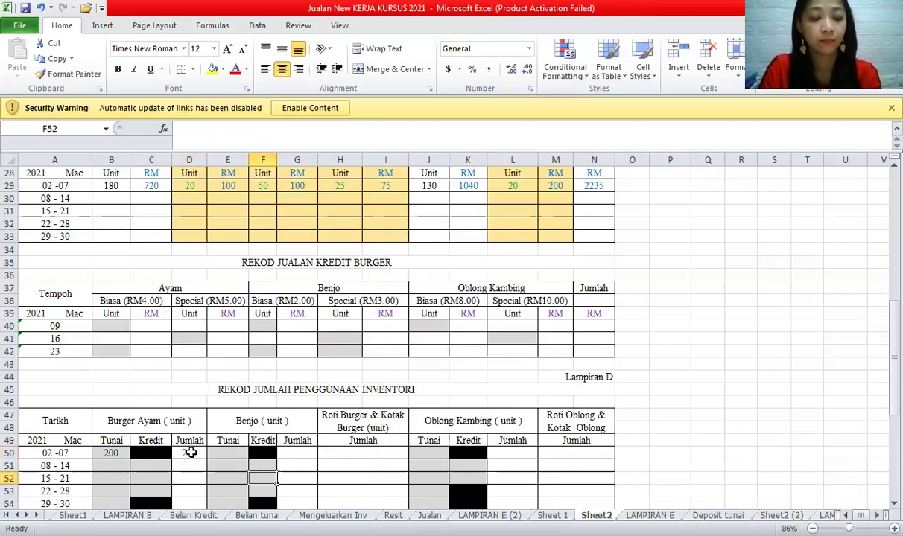
- Copy the Jumlah formula from D50 into the Benjo Jumlah cell G50 and the Oblong Kambing Jumlah cell L50
{"action": "key", "text": "ctrl+c"}
{"action": "left_click", "coordinate": [301, 453]}
{"action": "key", "text": "ctrl+v"}
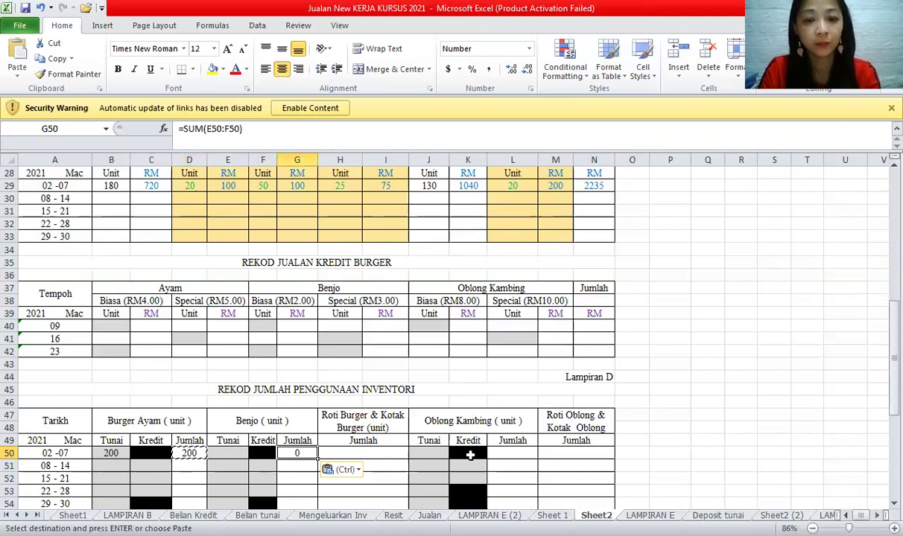
{"action": "left_click", "coordinate": [509, 454]}
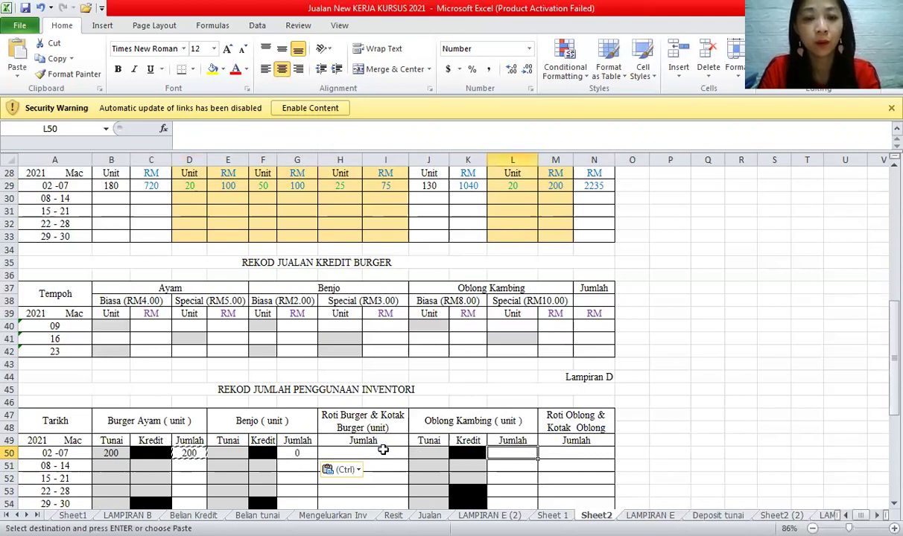
{"action": "key", "text": "ctrl+v"}
- Paste the copied Jumlah cell into the Roti Burger total H50 and the Roti Oblong total M50
{"action": "left_click", "coordinate": [383, 452]}
{"action": "left_click", "coordinate": [573, 453]}
{"action": "key", "text": "ctrl+v"}
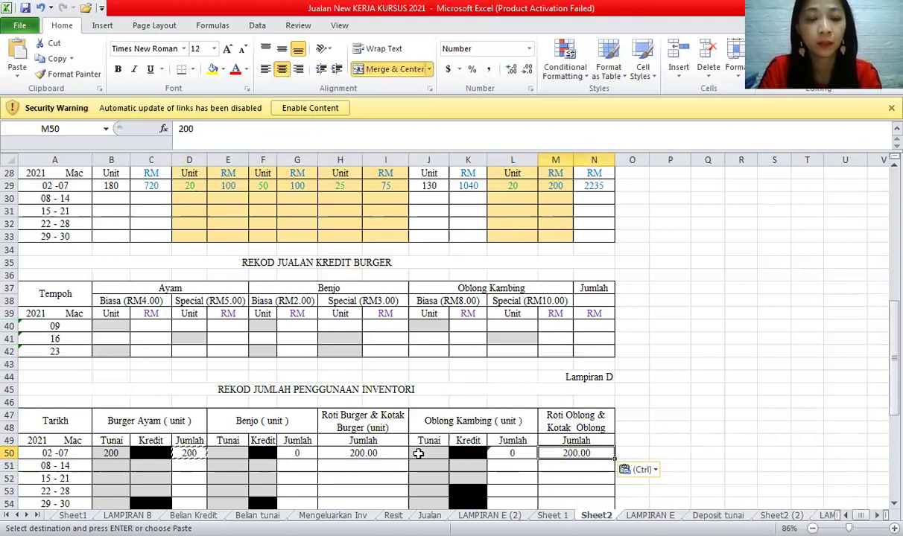
- Format the Roti Burger & Kotak Burger total in H50 as a number with 0 decimal places
{"action": "left_click", "coordinate": [361, 453]}
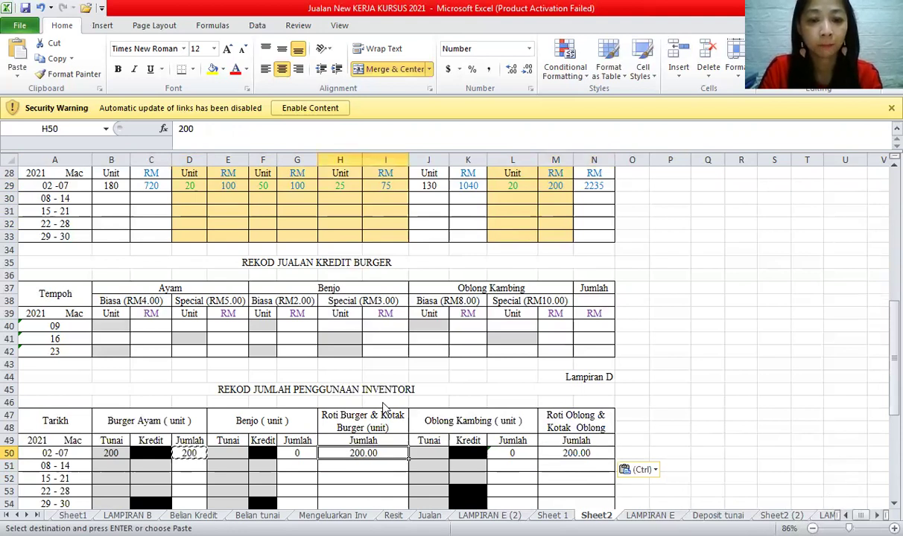
{"action": "right_click", "coordinate": [362, 455]}
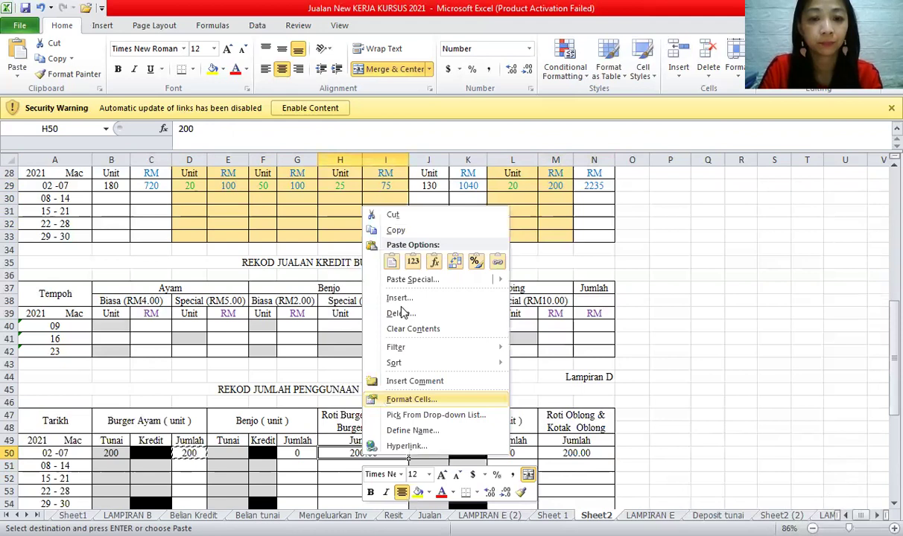
{"action": "left_click", "coordinate": [411, 399]}
{"action": "double_click", "coordinate": [399, 307]}
{"action": "left_click", "coordinate": [471, 520]}
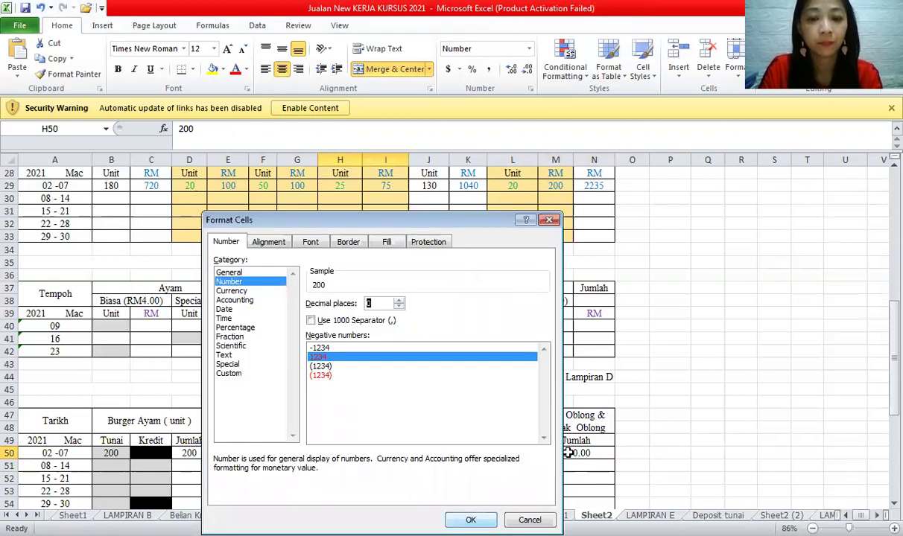
- Format the Roti Oblong & Kotak Oblong total in M50 as a number with 0 decimal places
{"action": "left_click", "coordinate": [570, 453]}
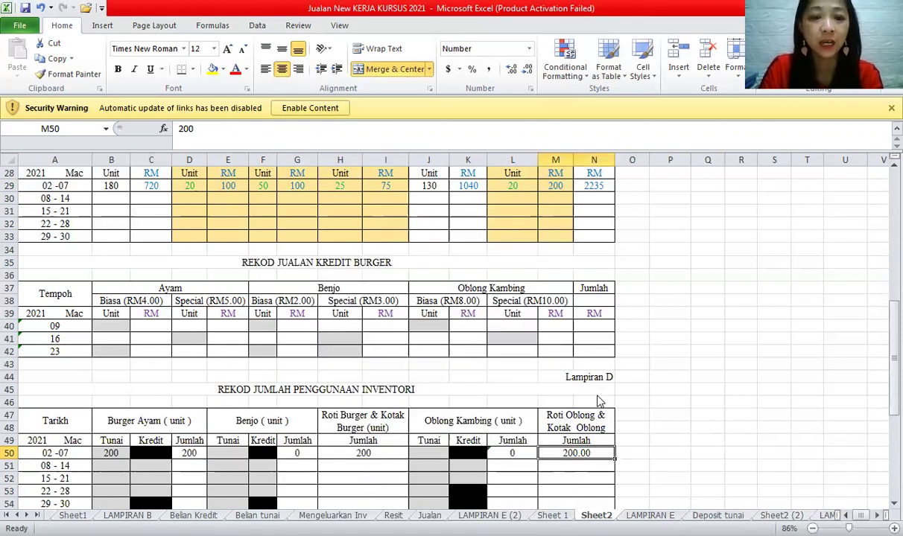
{"action": "right_click", "coordinate": [571, 454]}
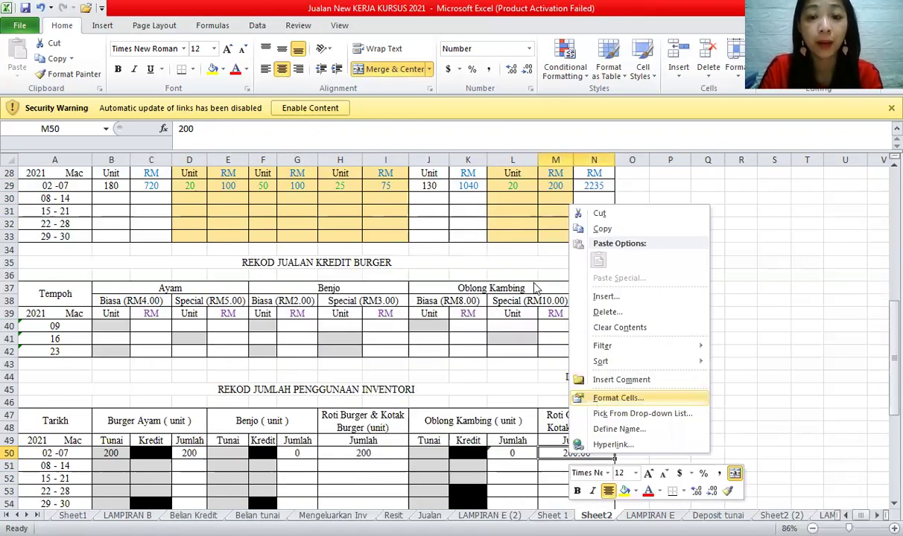
{"action": "left_click", "coordinate": [607, 306]}
{"action": "left_click", "coordinate": [607, 306]}
{"action": "left_click", "coordinate": [678, 520]}
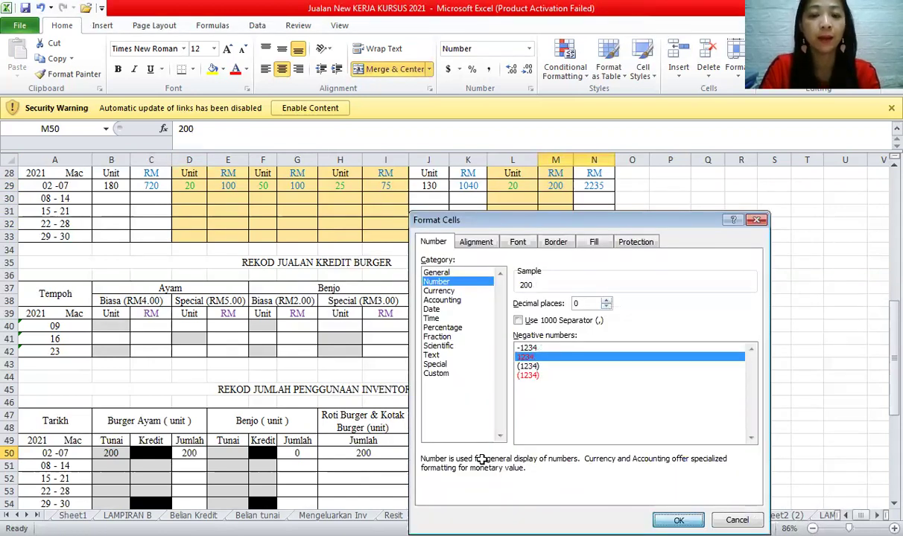
- Clear the pasted contents of H50 and M50
{"action": "left_click", "coordinate": [501, 455]}
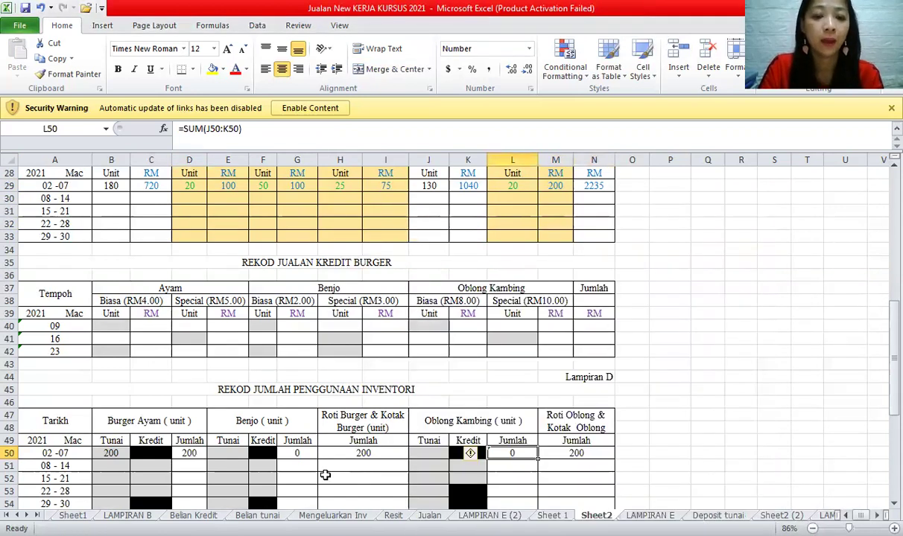
{"action": "left_click", "coordinate": [354, 450]}
{"action": "key", "text": "Delete"}
{"action": "left_click", "coordinate": [555, 453]}
{"action": "key", "text": "Delete"}
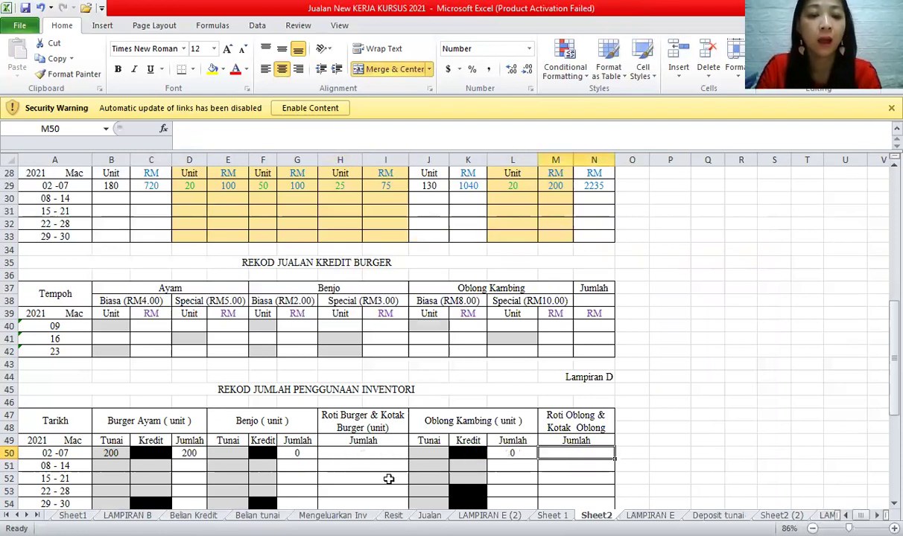
- Enter the Benjo Tunai formula in E50 as the sum of the Benjo unit cells F29+H29
{"action": "left_click", "coordinate": [215, 454]}
{"action": "type", "text": "="}
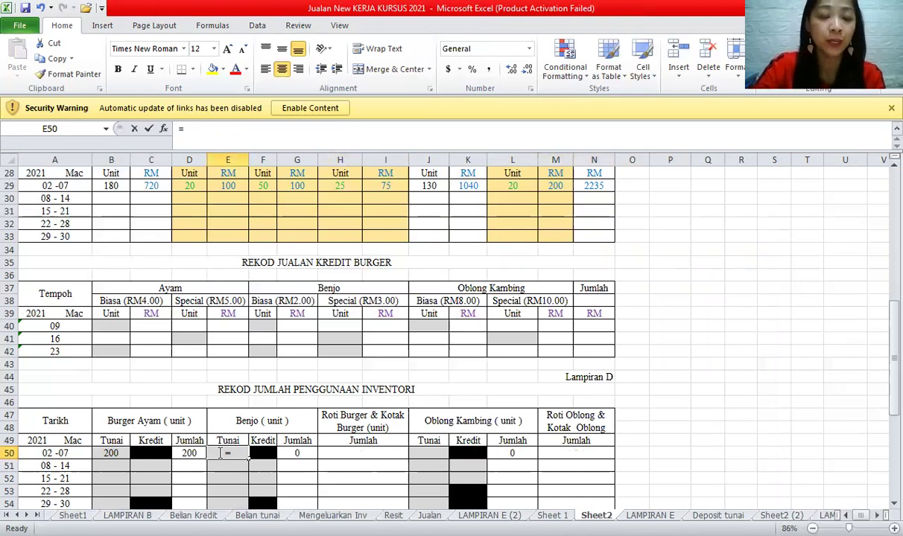
{"action": "type", "text": "sum*"}
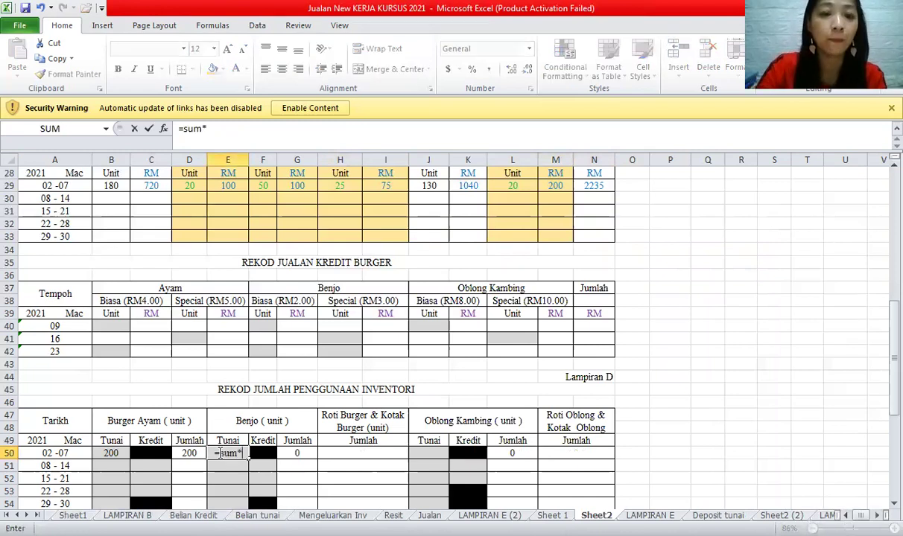
{"action": "key", "text": "BackSpace"}
{"action": "type", "text": "("}
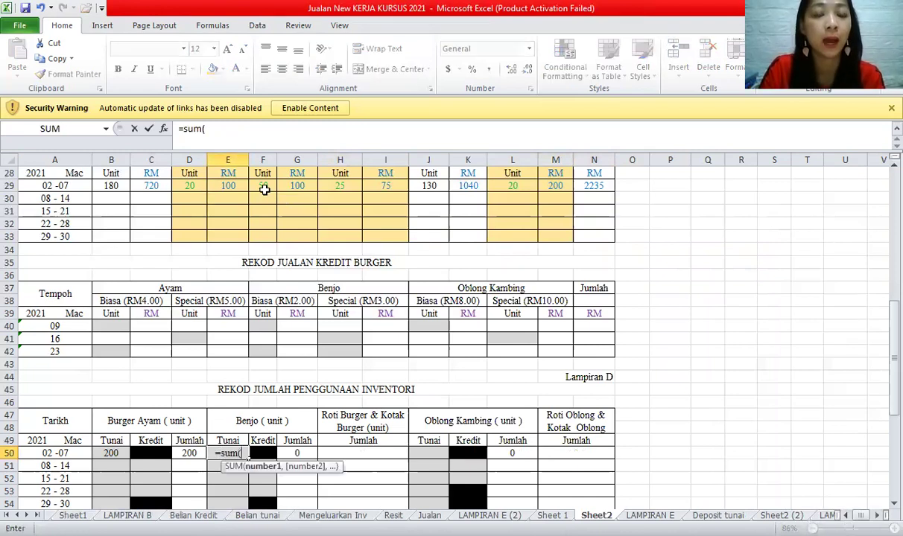
{"action": "left_click", "coordinate": [264, 188]}
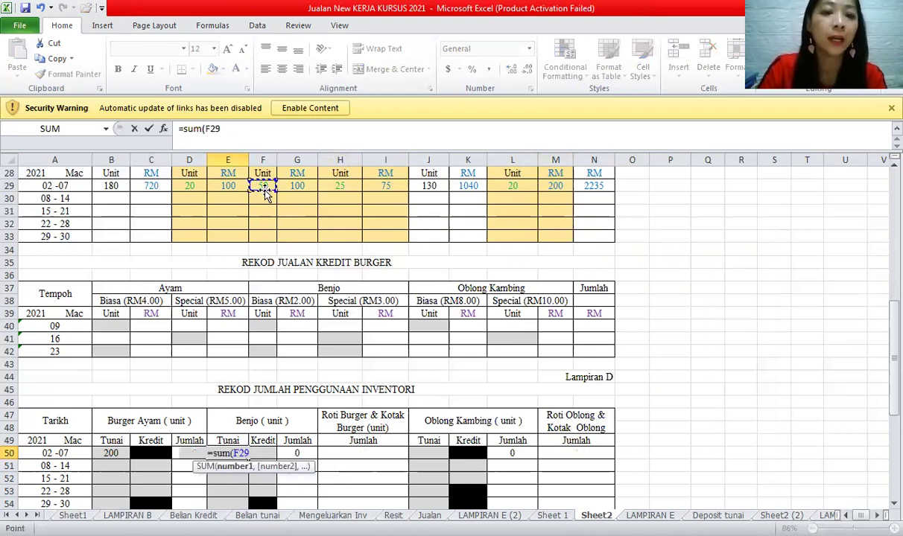
{"action": "type", "text": "+"}
{"action": "left_click", "coordinate": [345, 186]}
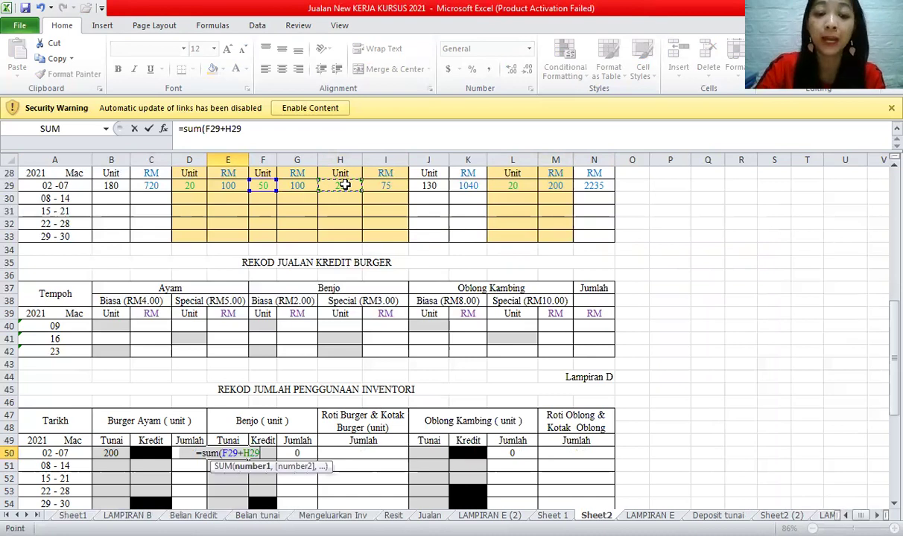
{"action": "key", "text": "Return"}
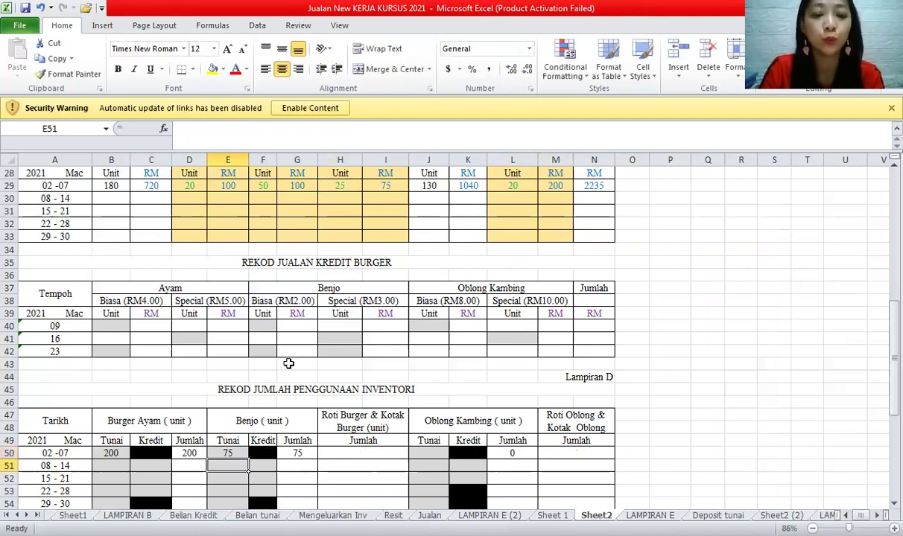
- Enter the Roti Burger & Kotak Burger Jumlah formula in H50 as the sum of D50+G50
{"action": "left_click", "coordinate": [337, 452]}
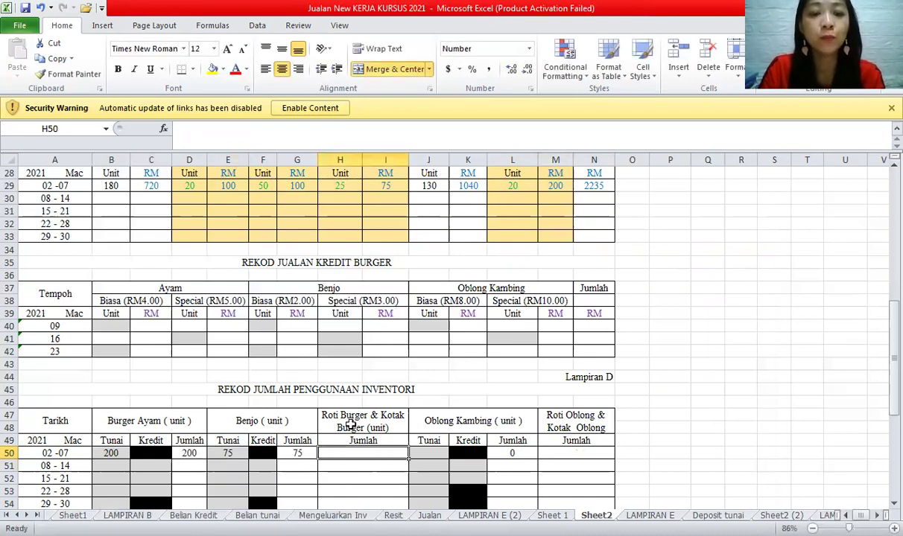
{"action": "key", "text": "Up"}
{"action": "key", "text": "Up"}
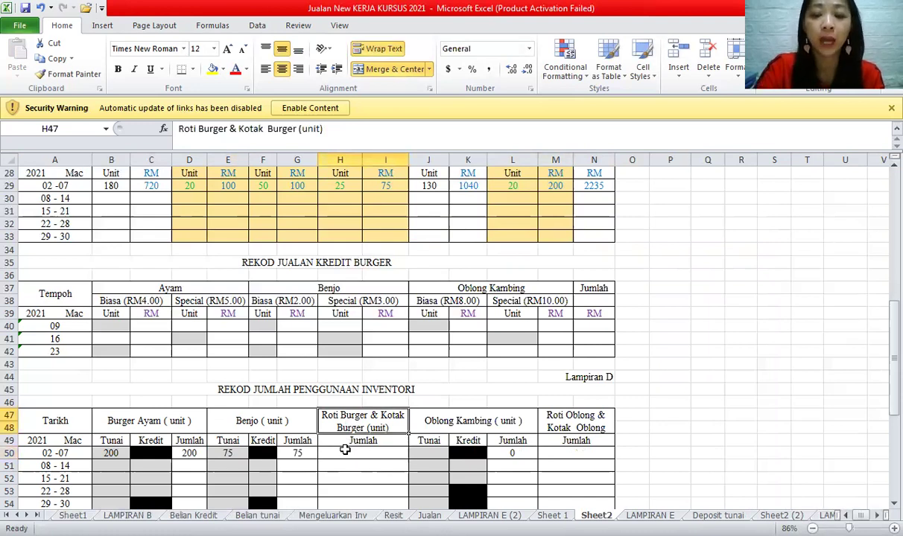
{"action": "left_click", "coordinate": [345, 451]}
{"action": "type", "text": "=sum("}
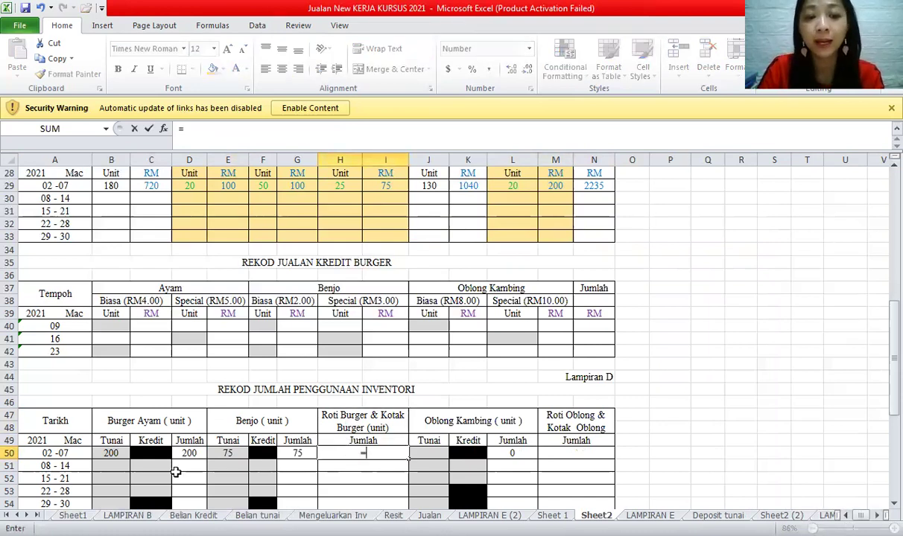
{"action": "left_click", "coordinate": [185, 454]}
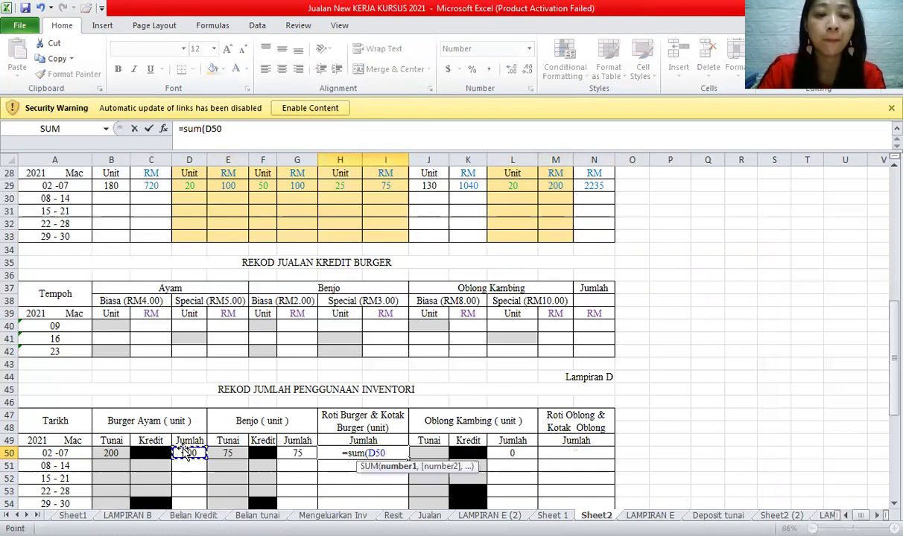
{"action": "type", "text": "+"}
{"action": "left_click", "coordinate": [302, 454]}
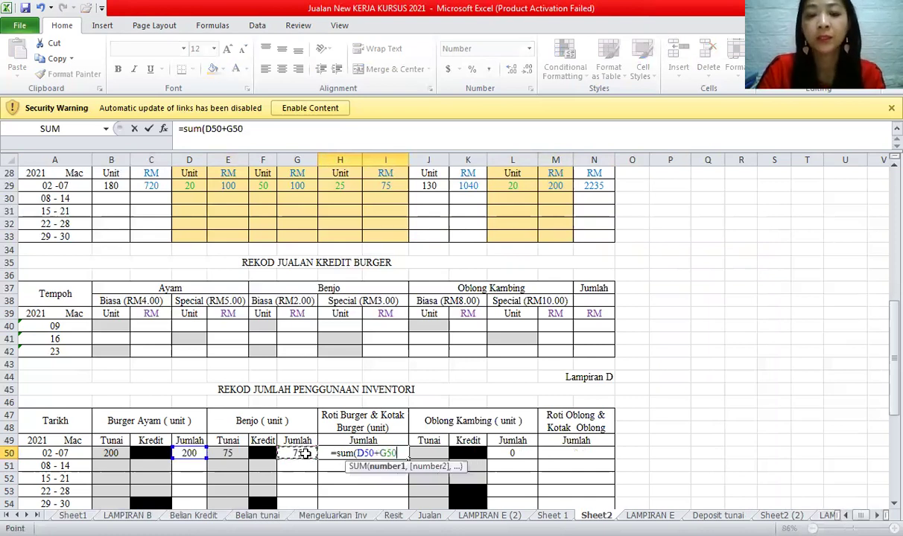
{"action": "key", "text": "Return"}
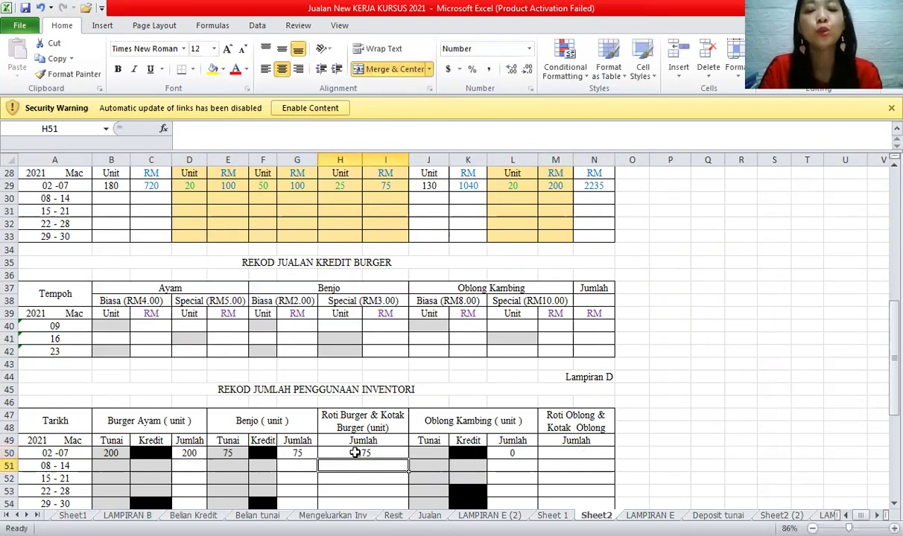
{"action": "left_click", "coordinate": [356, 453]}
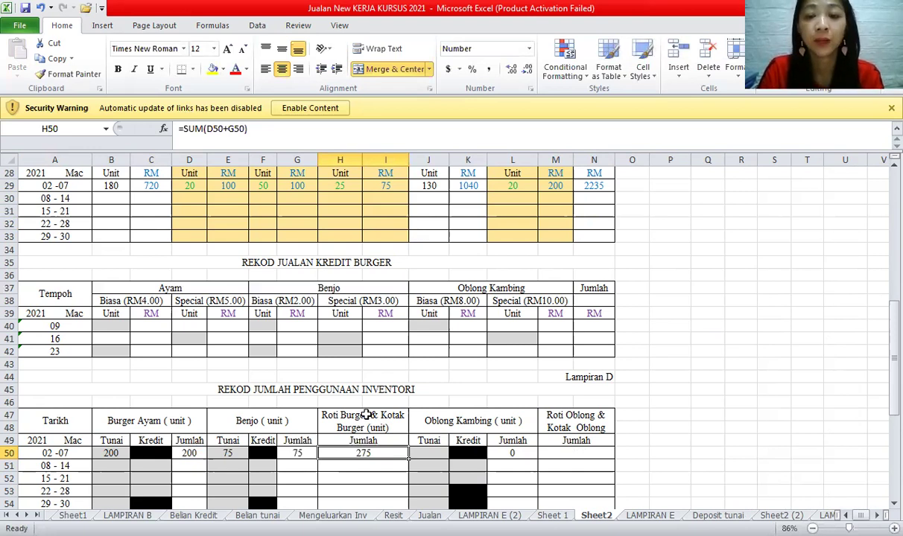
- Enter the Oblong Kambing Tunai formula in J50 as the sum of the Oblong Kambing unit cells J29+L29
{"action": "left_click", "coordinate": [468, 453]}
{"action": "left_click", "coordinate": [429, 452]}
{"action": "type", "text": "="}
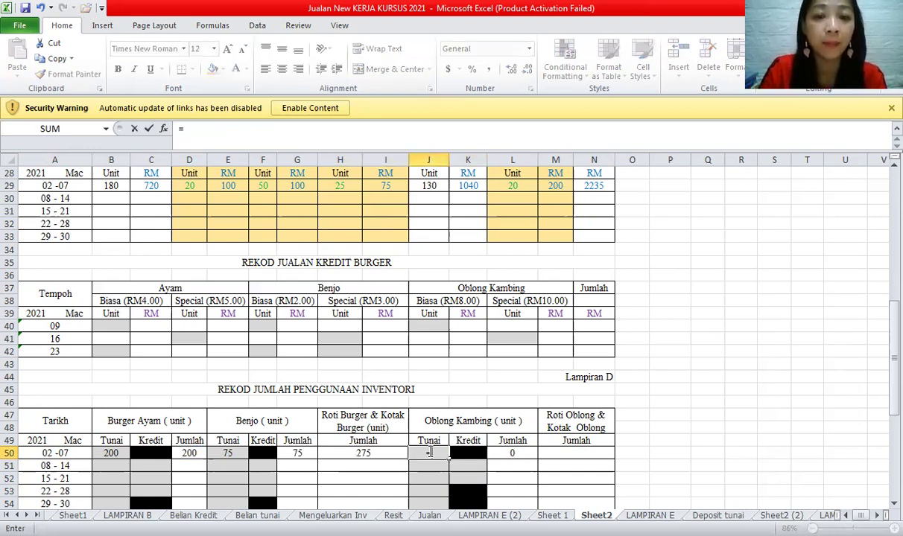
{"action": "type", "text": "sum("}
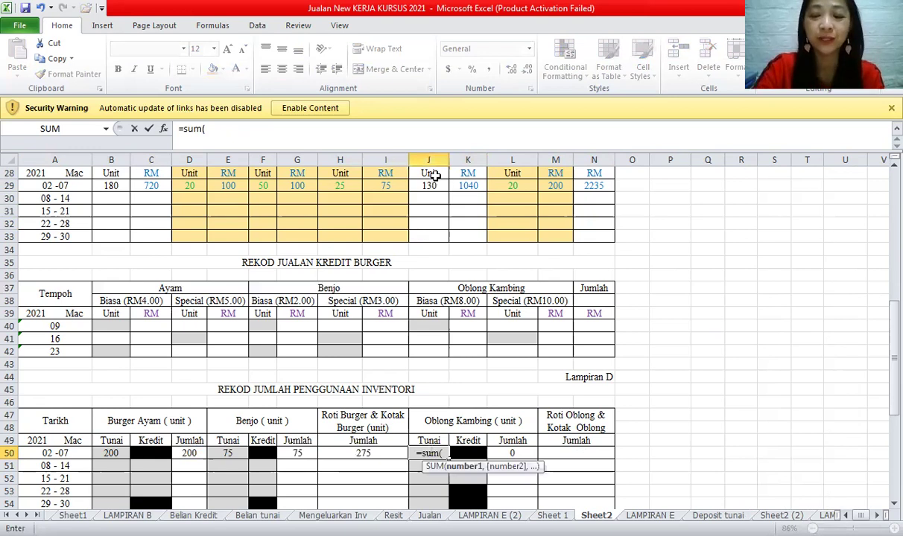
{"action": "left_click", "coordinate": [434, 182]}
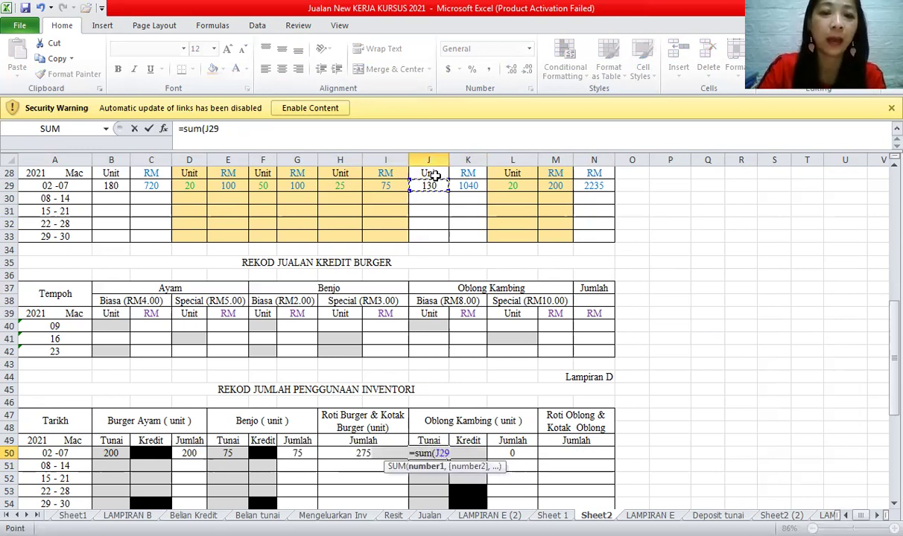
{"action": "type", "text": "+"}
{"action": "left_click", "coordinate": [505, 183]}
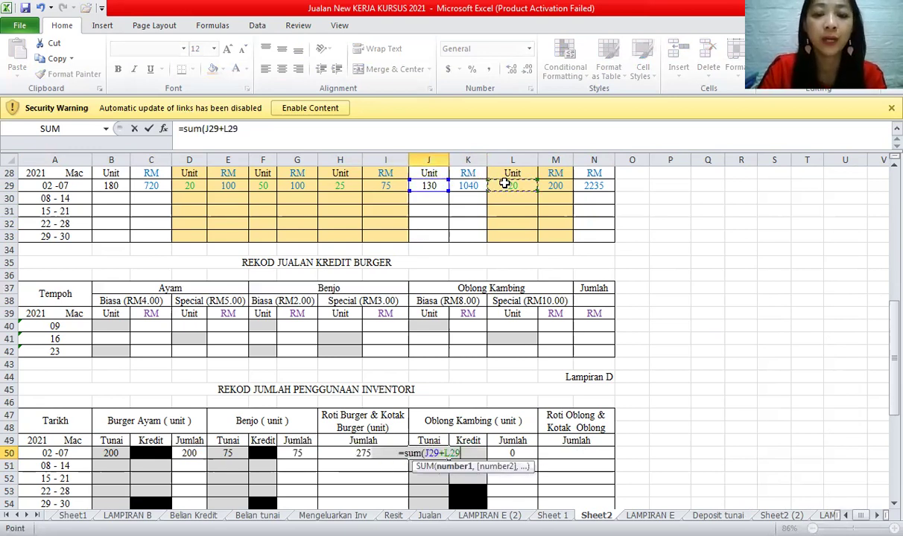
{"action": "key", "text": "Return"}
- Link the Roti Oblong & Kotak Oblong Jumlah in M50 to the Oblong Kambing Jumlah cell L50
{"action": "left_click", "coordinate": [525, 454]}
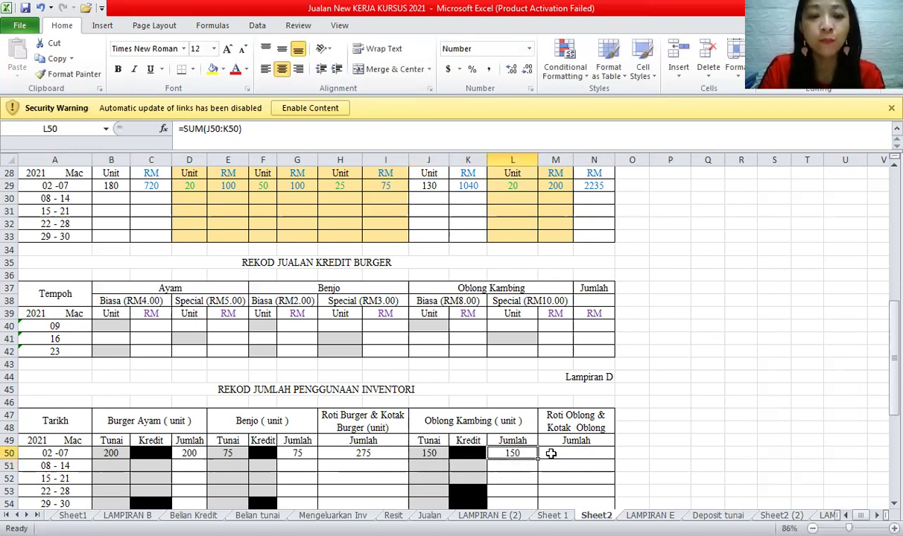
{"action": "left_click", "coordinate": [551, 454]}
{"action": "type", "text": "="}
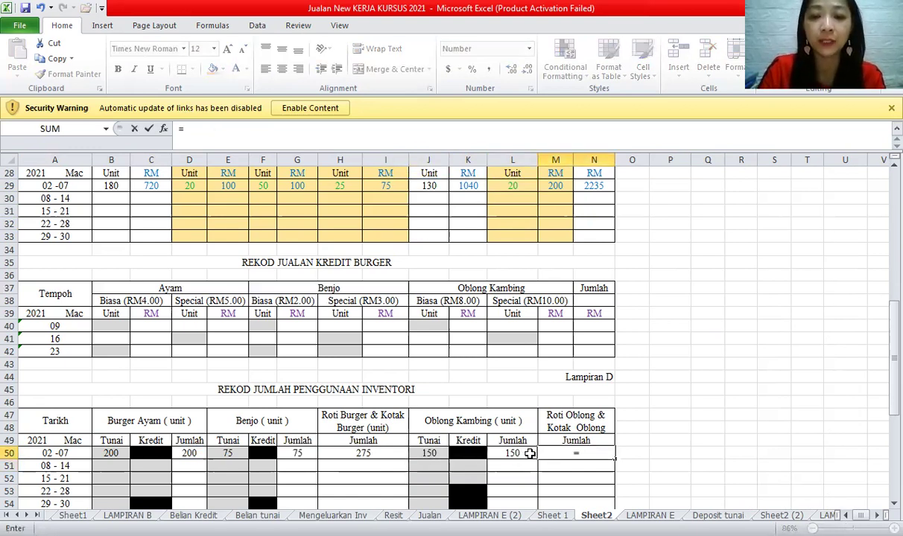
{"action": "left_click", "coordinate": [530, 453]}
{"action": "key", "text": "Return"}
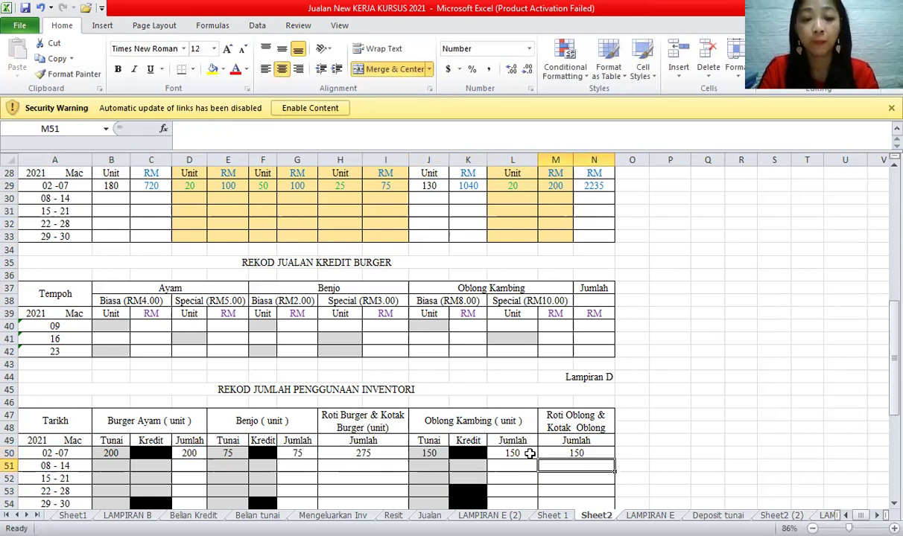
{"action": "left_click", "coordinate": [361, 448]}
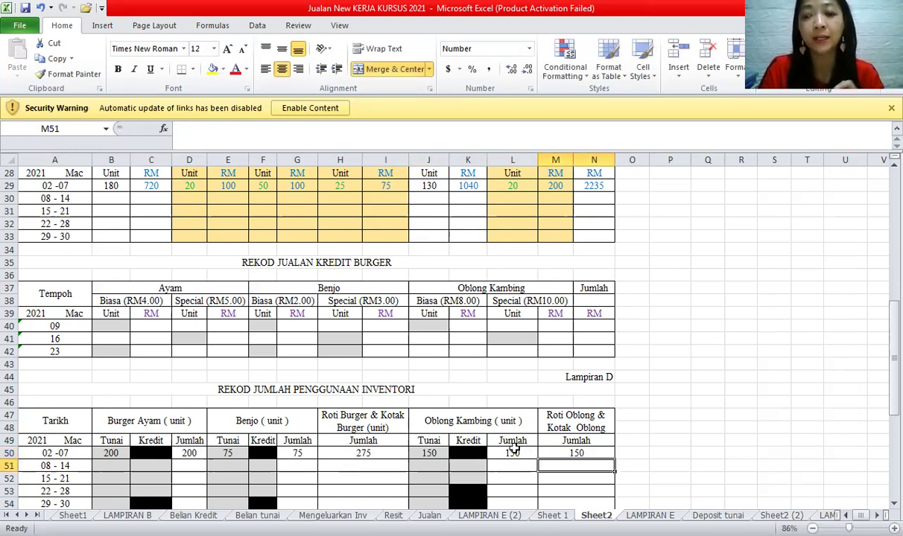
{"action": "left_click", "coordinate": [558, 456]}
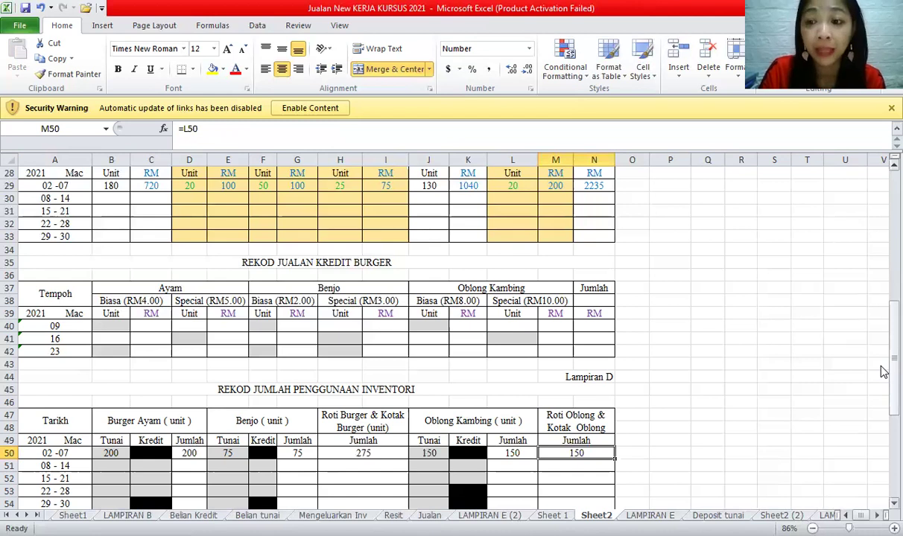
- Enter 275 for Roti burger in the Jualan Mac 2-7 row of Jadual 1 (cell D5)
{"action": "scroll", "coordinate": [879, 224], "scroll_direction": "up", "scroll_amount": 9}
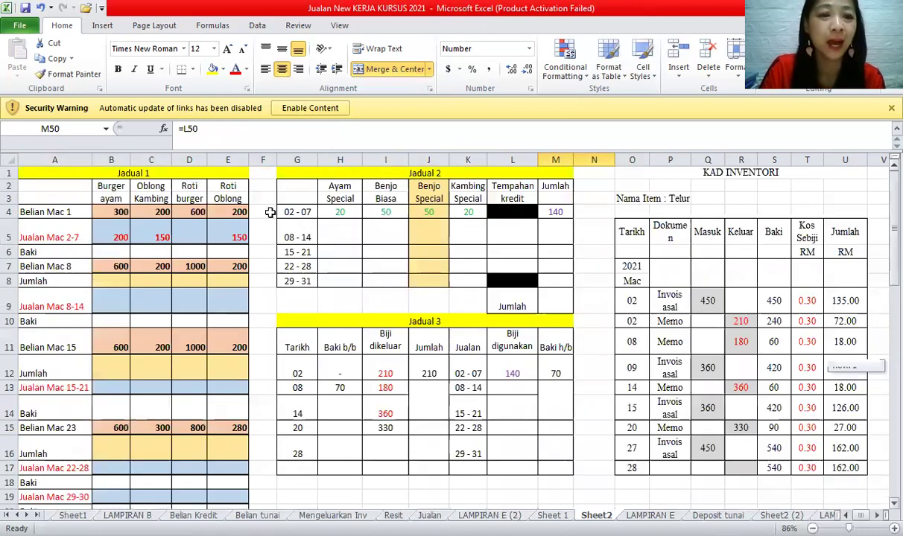
{"action": "left_click", "coordinate": [188, 186]}
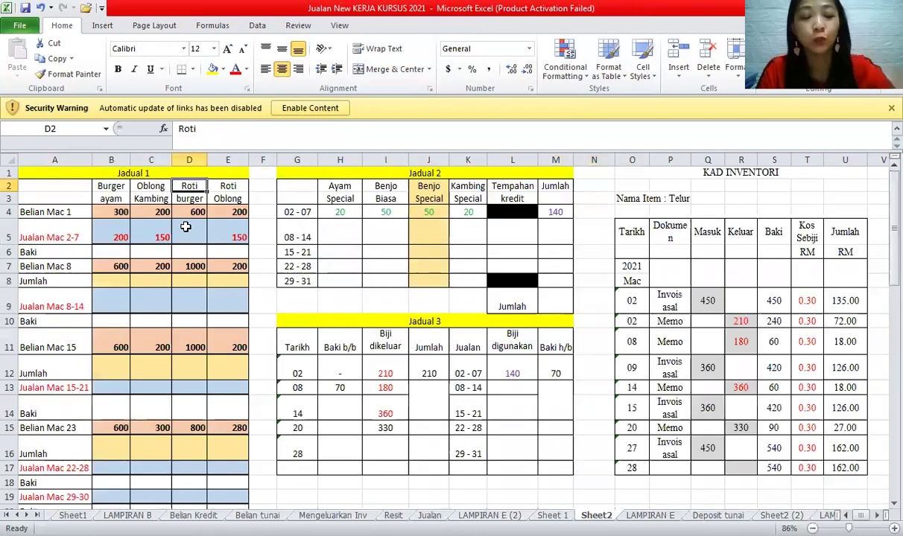
{"action": "left_click", "coordinate": [187, 227]}
{"action": "type", "text": "27"}
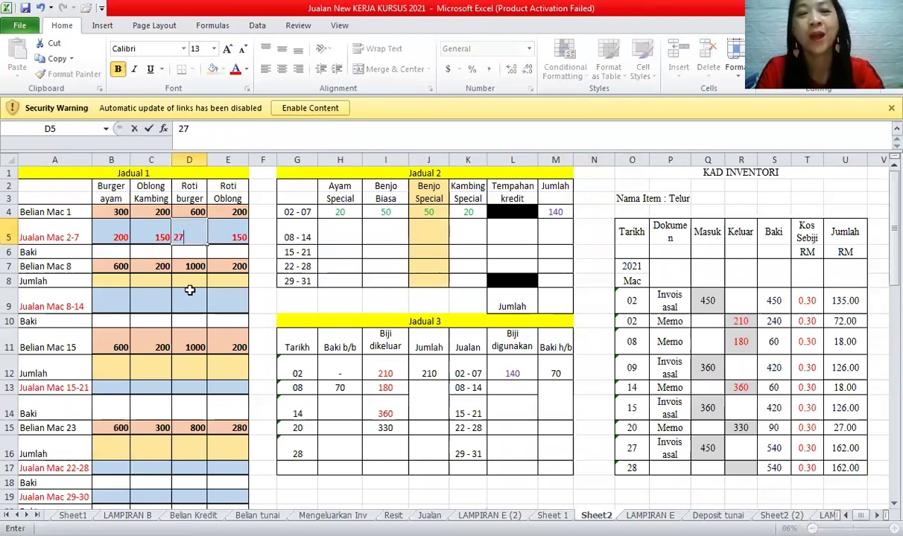
{"action": "type", "text": "5"}
{"action": "left_click", "coordinate": [190, 291]}
{"action": "left_click", "coordinate": [212, 224]}
- Colour the text red in the Roti Burger & Kotak Burger and Roti Oblong & Kotak Oblong columns, from header to row 54
{"action": "left_click_drag", "start_coordinate": [883, 216], "coordinate": [883, 343]}
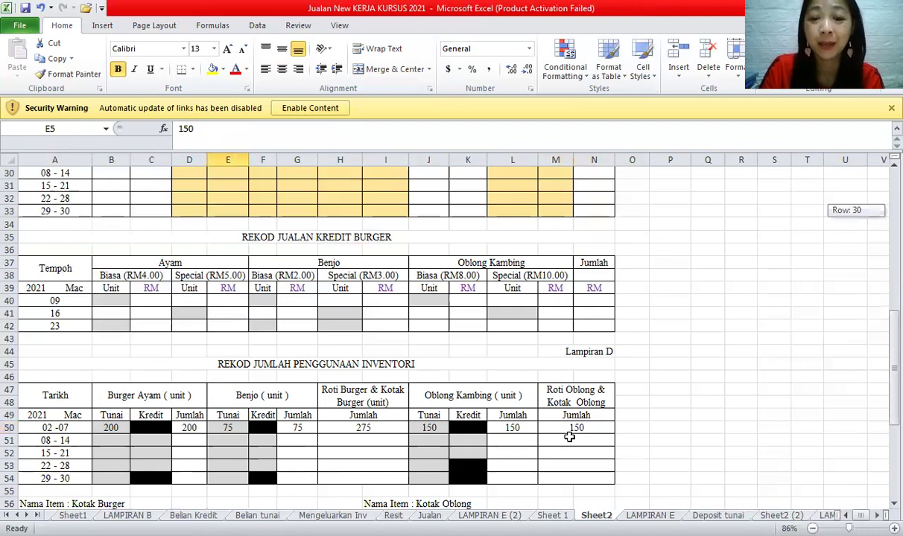
{"action": "left_click", "coordinate": [297, 428]}
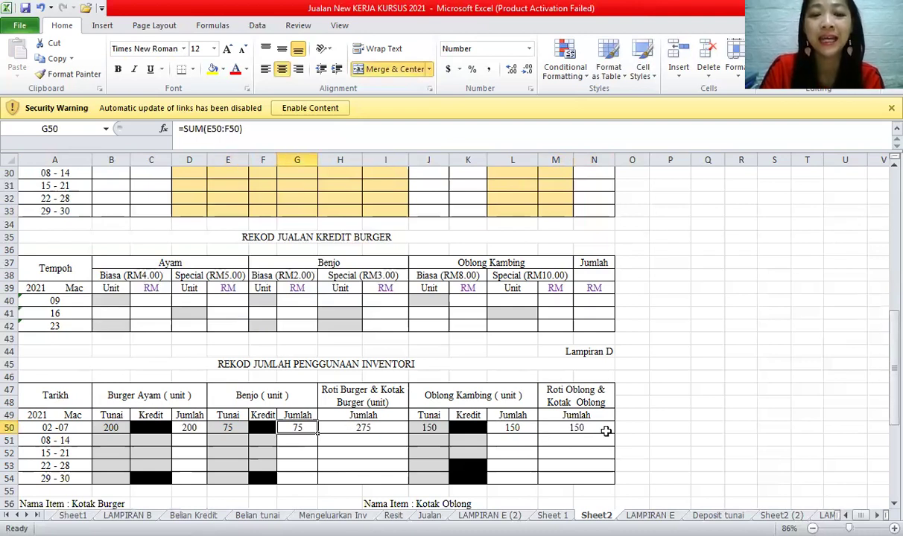
{"action": "key", "text": "Right"}
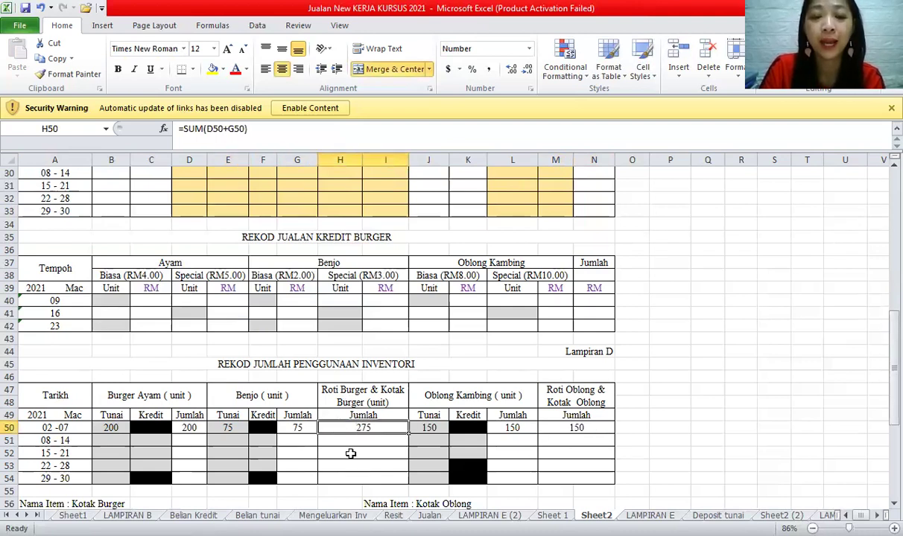
{"action": "left_click_drag", "start_coordinate": [363, 395], "coordinate": [363, 478]}
{"action": "left_click_drag", "start_coordinate": [559, 382], "coordinate": [564, 479]}
{"action": "key", "text": "F4"}
{"action": "left_click_drag", "start_coordinate": [555, 431], "coordinate": [550, 478]}
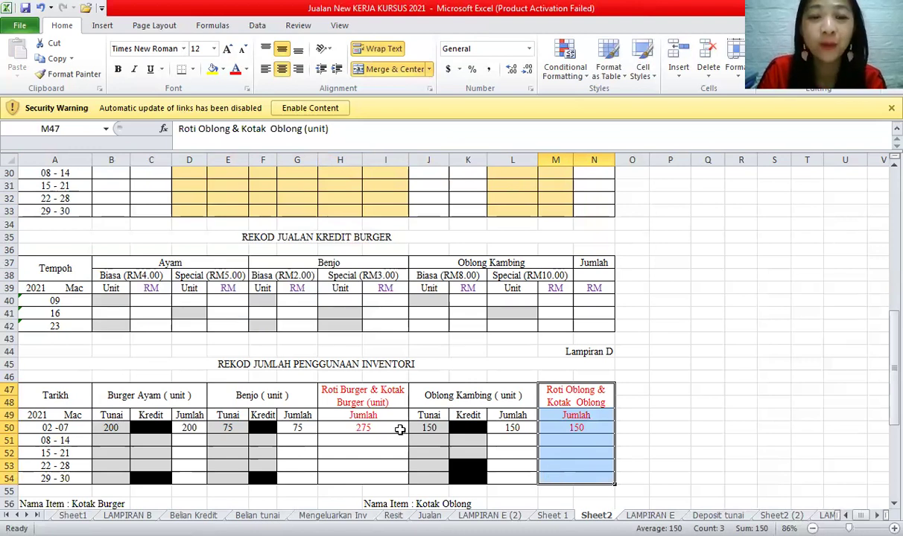
{"action": "left_click", "coordinate": [367, 401]}
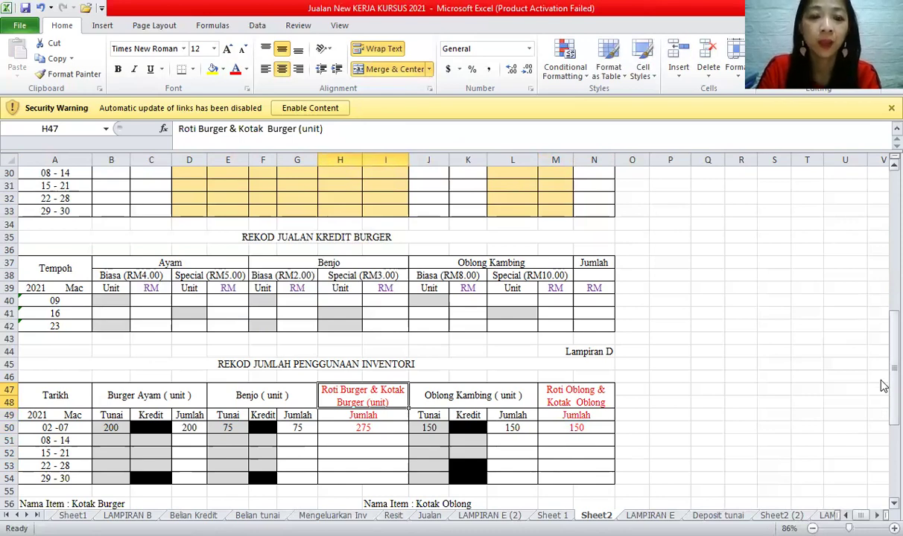
- Enter 275 as the 02-07 Keluar quantity in D63 of the Kotak Burger inventory card
{"action": "mouse_move", "coordinate": [884, 386]}
{"action": "left_mouse_down"}
{"action": "mouse_move", "coordinate": [884, 320]}
{"action": "mouse_move", "coordinate": [881, 395]}
{"action": "left_mouse_up"}
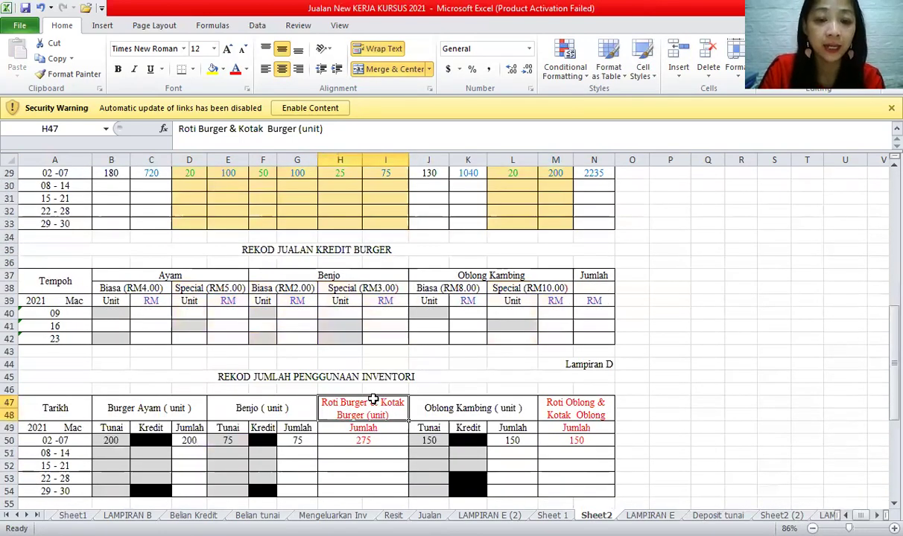
{"action": "left_click", "coordinate": [366, 441]}
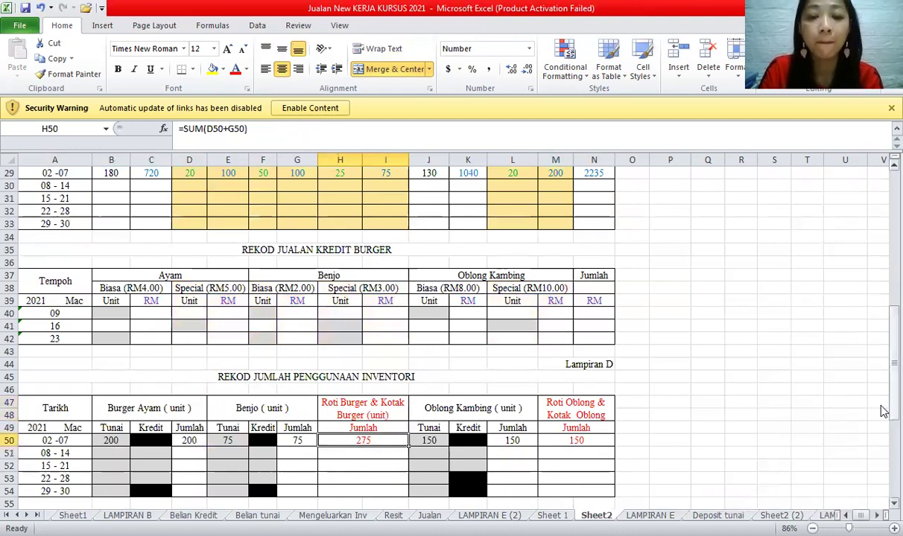
{"action": "left_click_drag", "start_coordinate": [891, 408], "coordinate": [891, 485]}
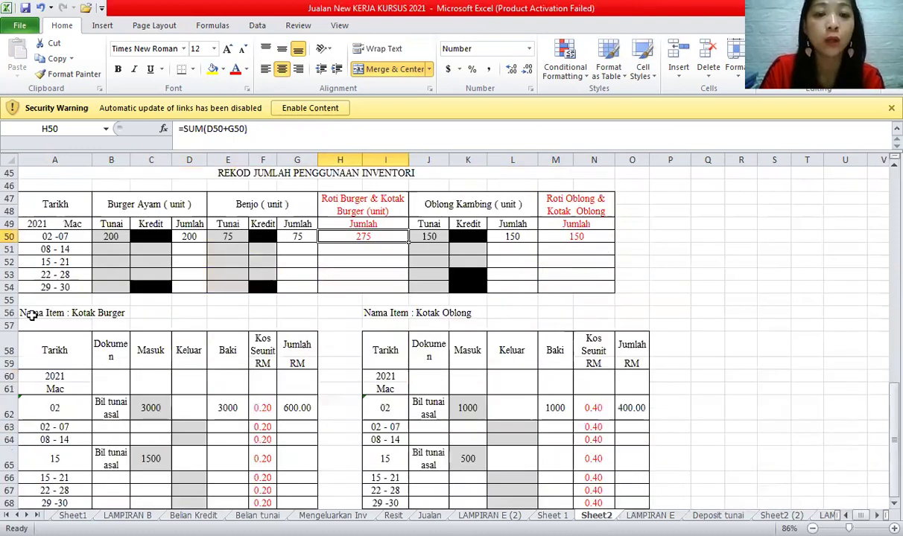
{"action": "left_click", "coordinate": [64, 307]}
{"action": "left_click", "coordinate": [97, 313]}
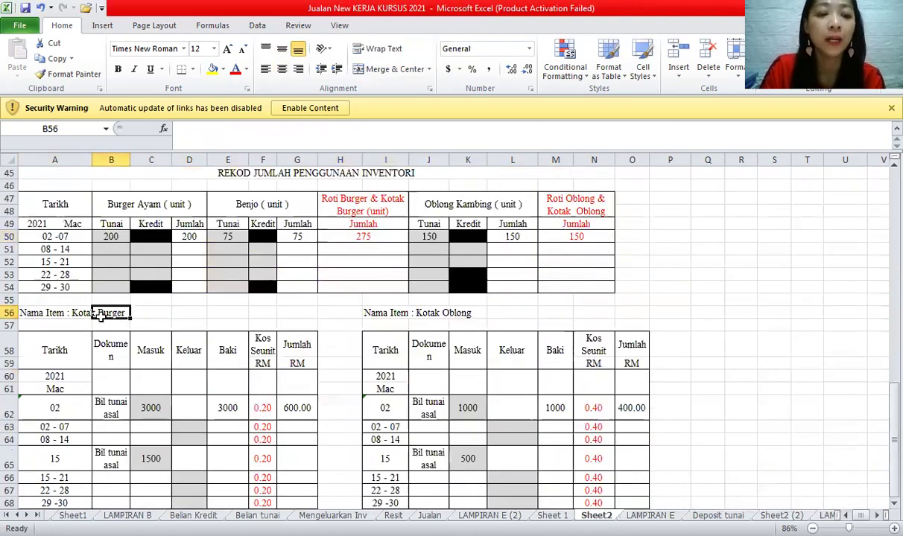
{"action": "left_click", "coordinate": [88, 427]}
{"action": "left_click", "coordinate": [196, 427]}
{"action": "type", "text": "275"}
{"action": "left_click", "coordinate": [223, 440]}
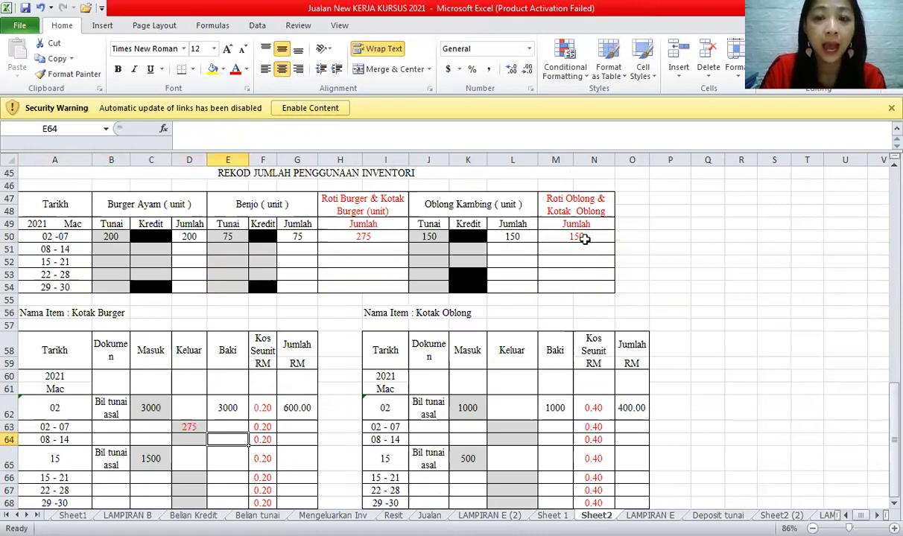
- Enter 150 as the 02-07 Keluar quantity in L63 of the Kotak Oblong inventory card
{"action": "left_click", "coordinate": [521, 423]}
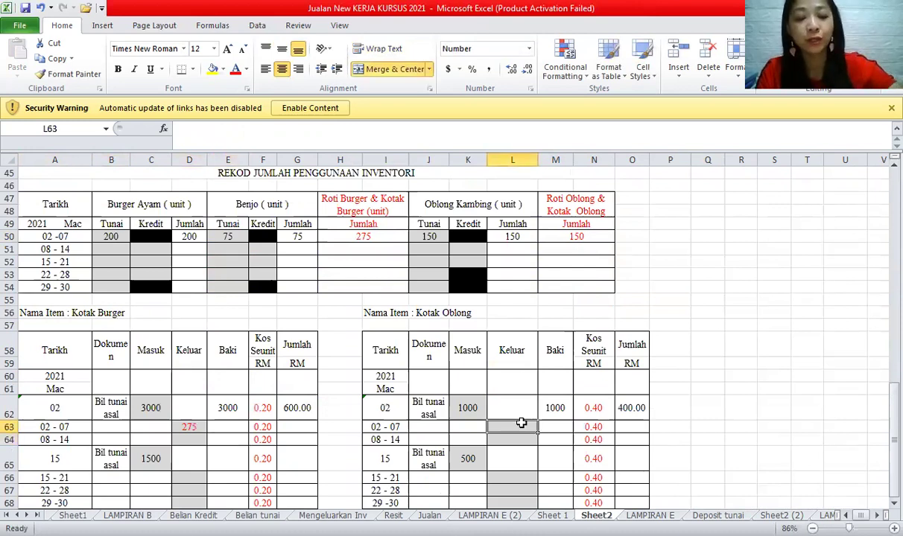
{"action": "type", "text": "150"}
{"action": "key", "text": "Return"}
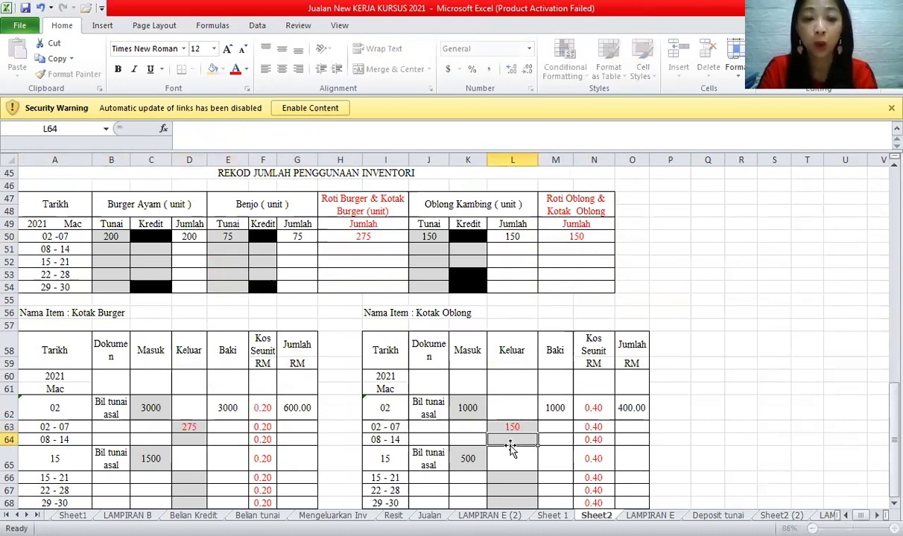
- Enter the Kotak Burger Baki formula in E63 as the sum of E62+C63-D63
{"action": "left_click", "coordinate": [234, 429]}
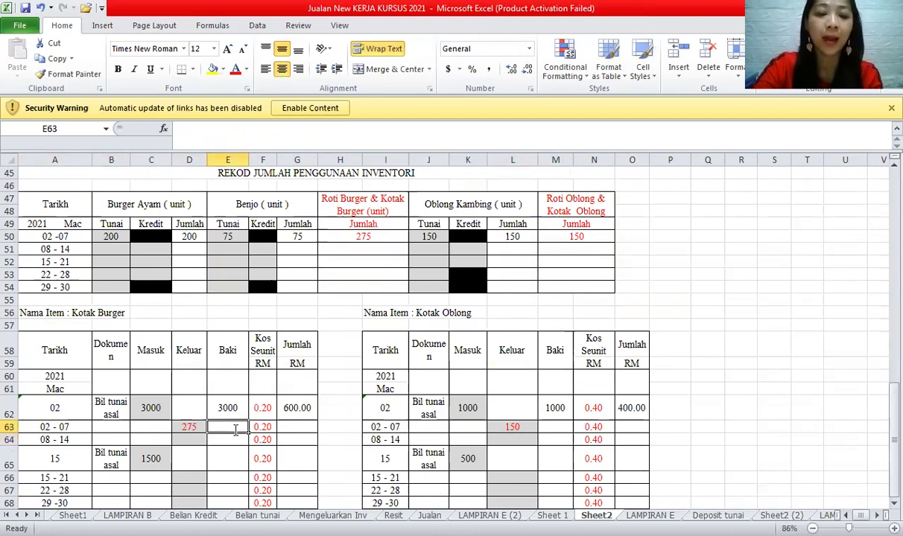
{"action": "type", "text": "=s"}
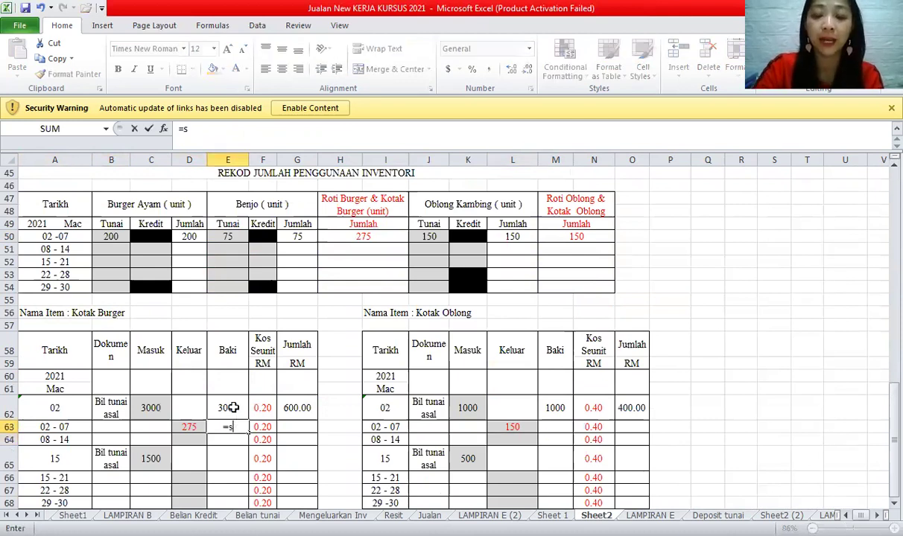
{"action": "type", "text": "um("}
{"action": "left_click", "coordinate": [233, 407]}
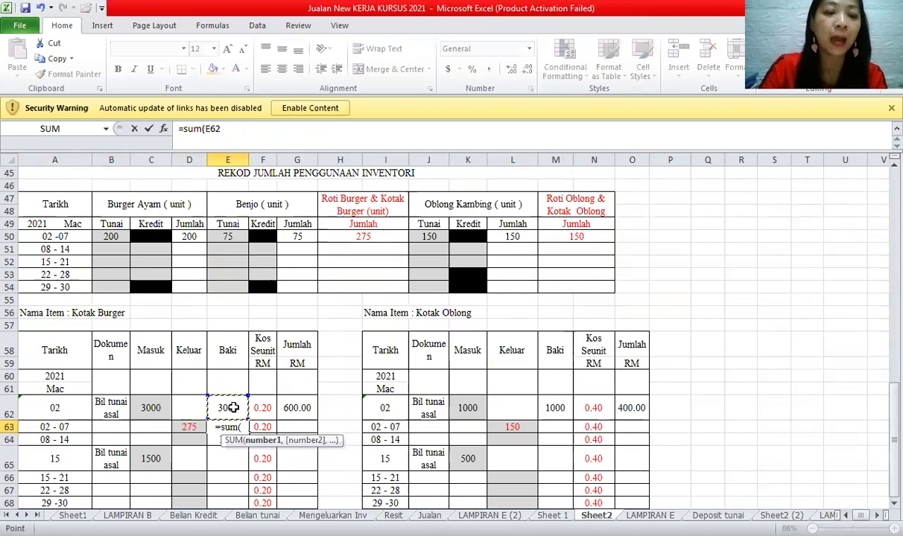
{"action": "type", "text": "+"}
{"action": "left_click", "coordinate": [166, 426]}
{"action": "type", "text": "-"}
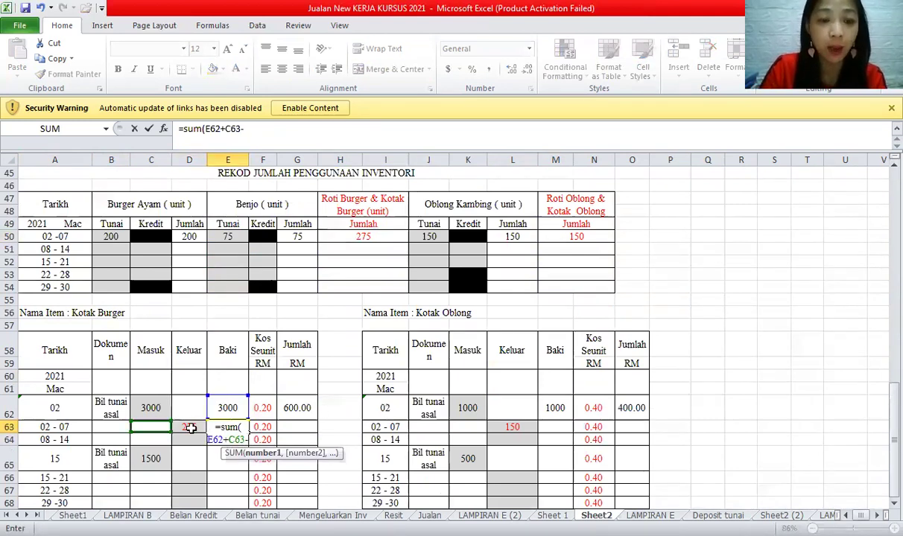
{"action": "left_click", "coordinate": [191, 428]}
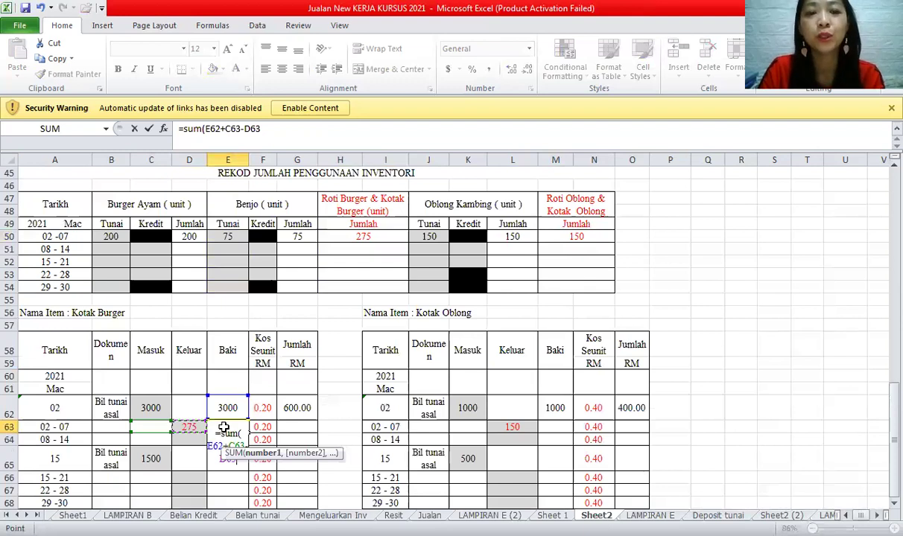
{"action": "key", "text": "Return"}
- Copy the Baki formula from E63 down to E64:E68 of the Kotak Burger card
{"action": "left_click", "coordinate": [224, 427]}
{"action": "key", "text": "ctrl+c"}
{"action": "left_click_drag", "start_coordinate": [225, 439], "coordinate": [231, 504]}
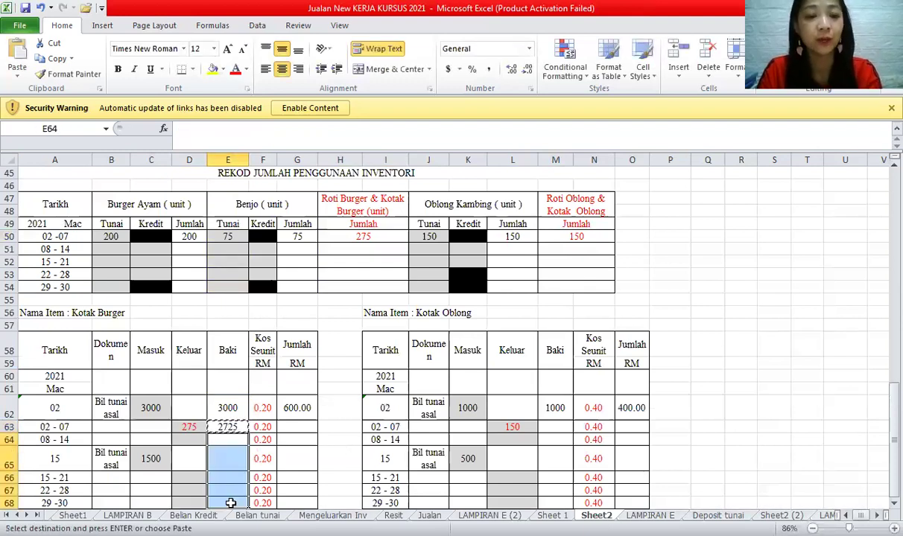
{"action": "key", "text": "ctrl+v"}
{"action": "left_click", "coordinate": [234, 427]}
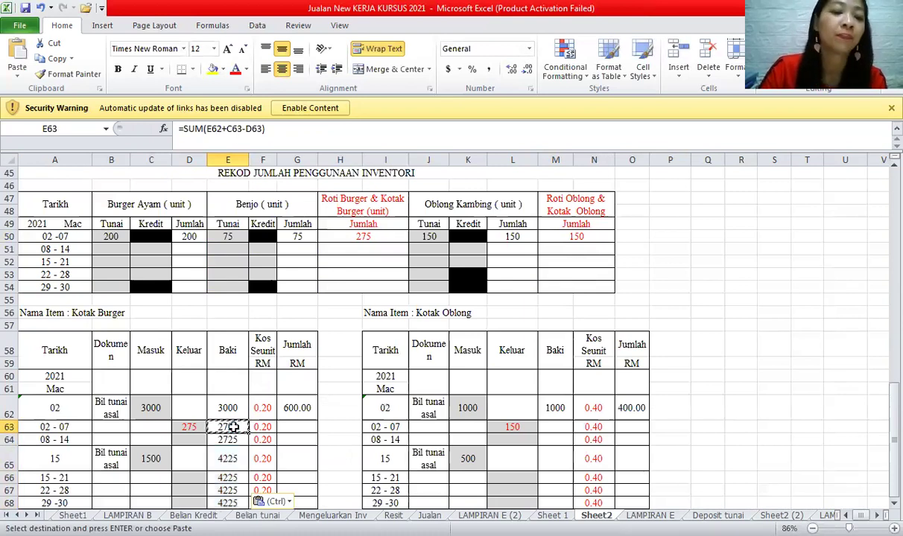
{"action": "key", "text": "Escape"}
- Enter the 02-07 Jumlah formula in G63 of the Kotak Burger card as the sum of E63*F63
{"action": "left_click", "coordinate": [292, 427]}
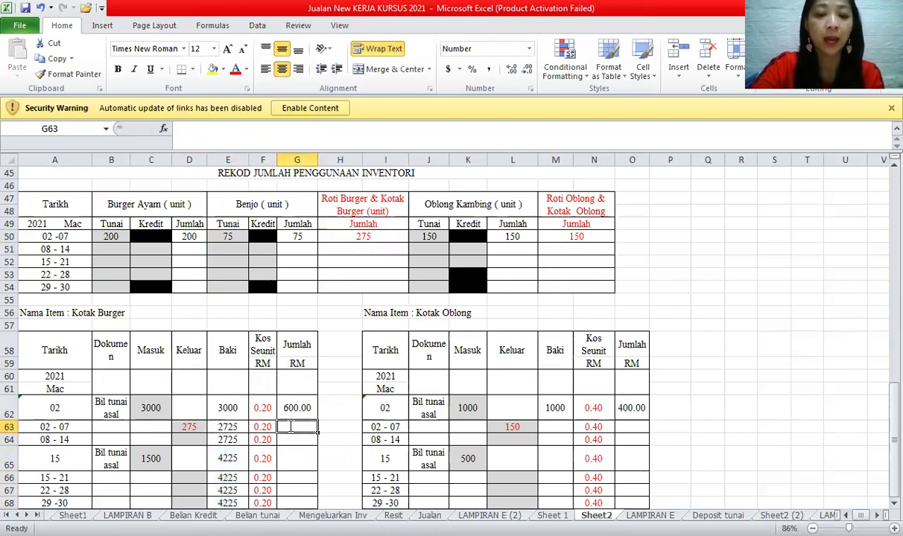
{"action": "type", "text": "="}
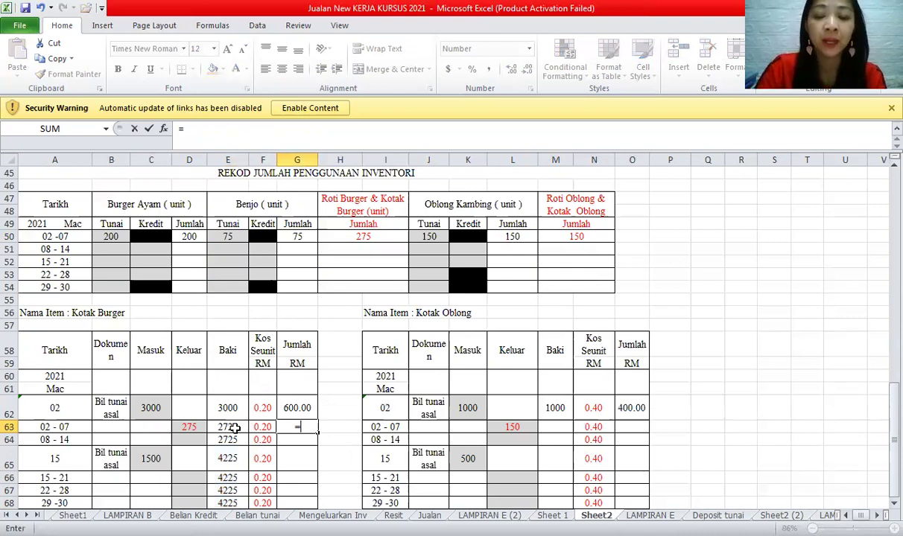
{"action": "type", "text": "sum("}
{"action": "left_click", "coordinate": [233, 426]}
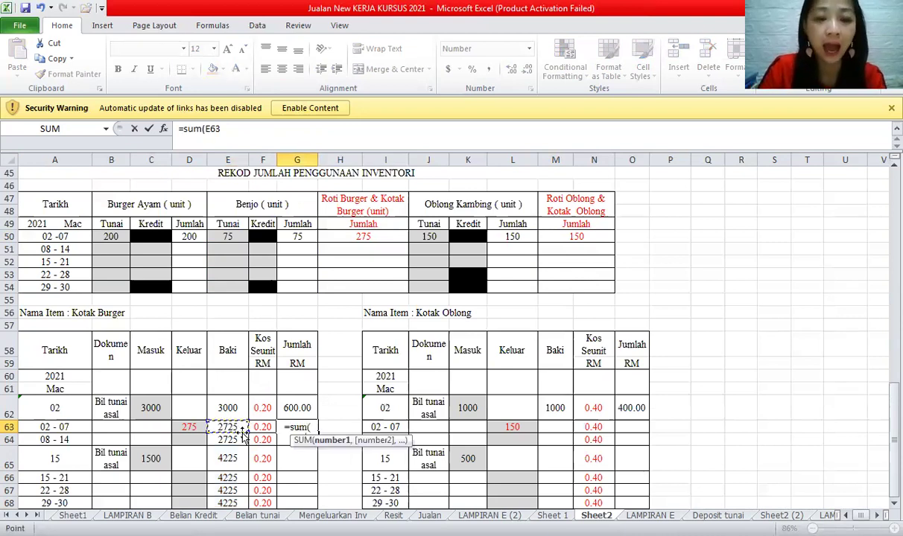
{"action": "type", "text": "*"}
{"action": "left_click", "coordinate": [267, 427]}
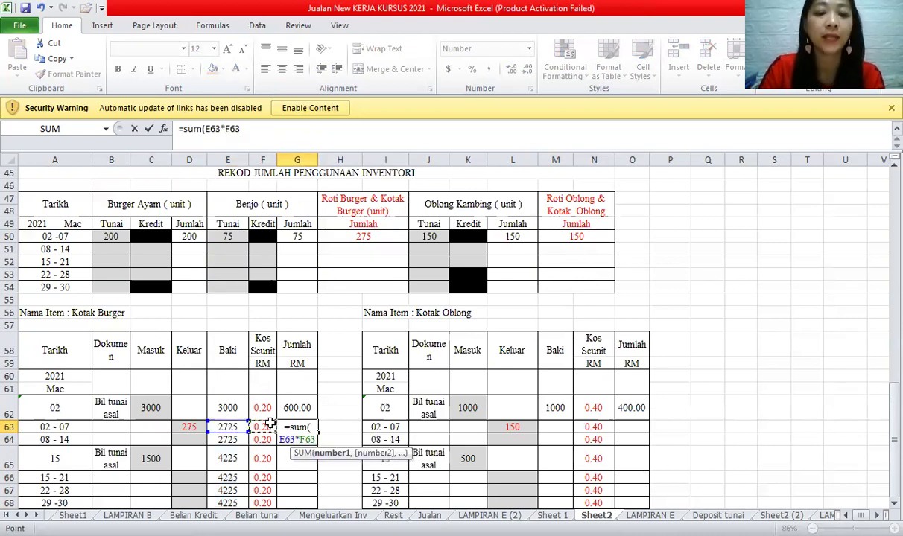
{"action": "key", "text": "Return"}
- Copy the Jumlah formula from G63 down to G64:G68 of the Kotak Burger card
{"action": "left_click", "coordinate": [302, 427]}
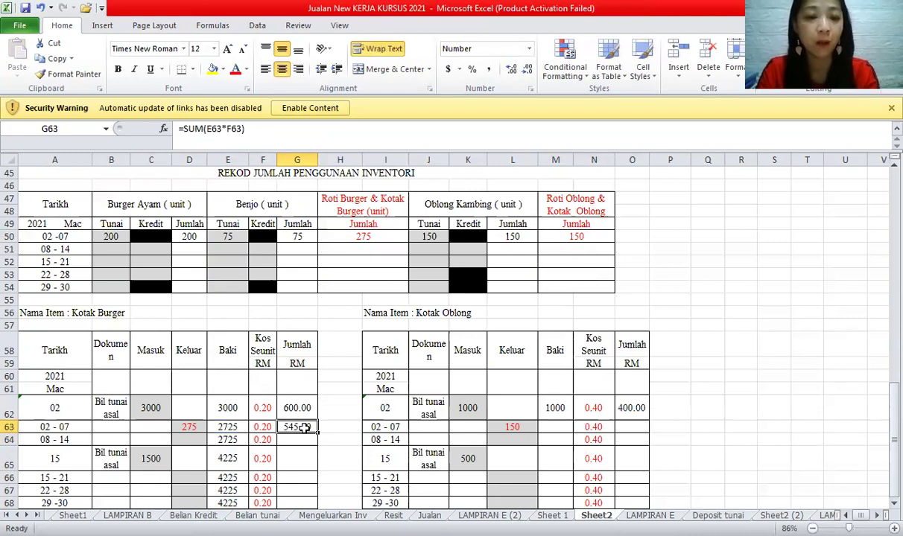
{"action": "key", "text": "ctrl+c"}
{"action": "left_click_drag", "start_coordinate": [296, 439], "coordinate": [296, 499]}
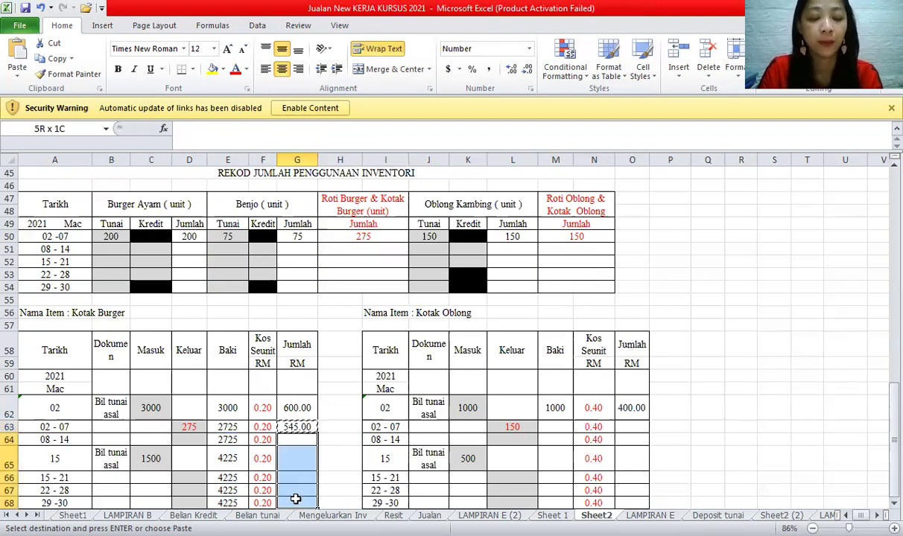
{"action": "left_click", "coordinate": [296, 428]}
{"action": "key", "text": "Escape"}
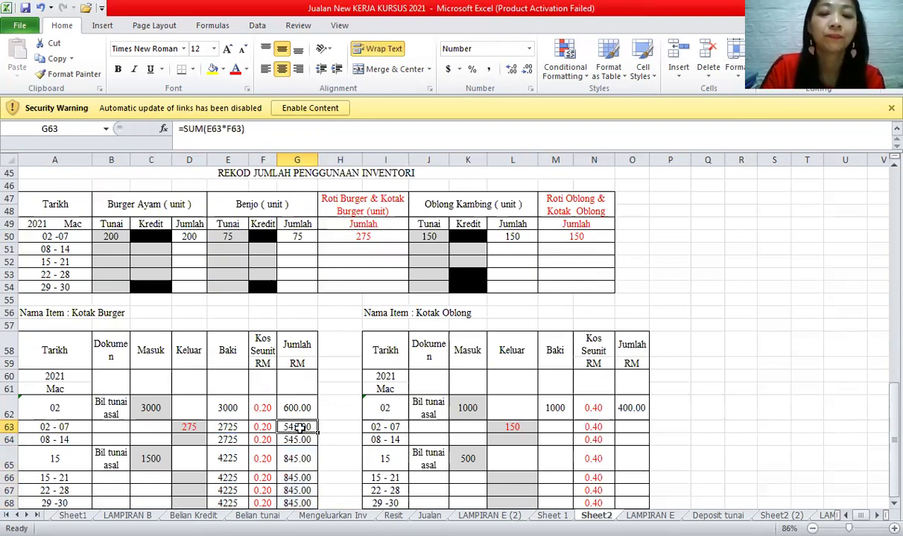
- Enter the 02-07 Baki formula in M63 of the Kotak Oblong card as the sum of M62+K63-L63
{"action": "left_click", "coordinate": [503, 427]}
{"action": "left_click", "coordinate": [557, 427]}
{"action": "type", "text": "="}
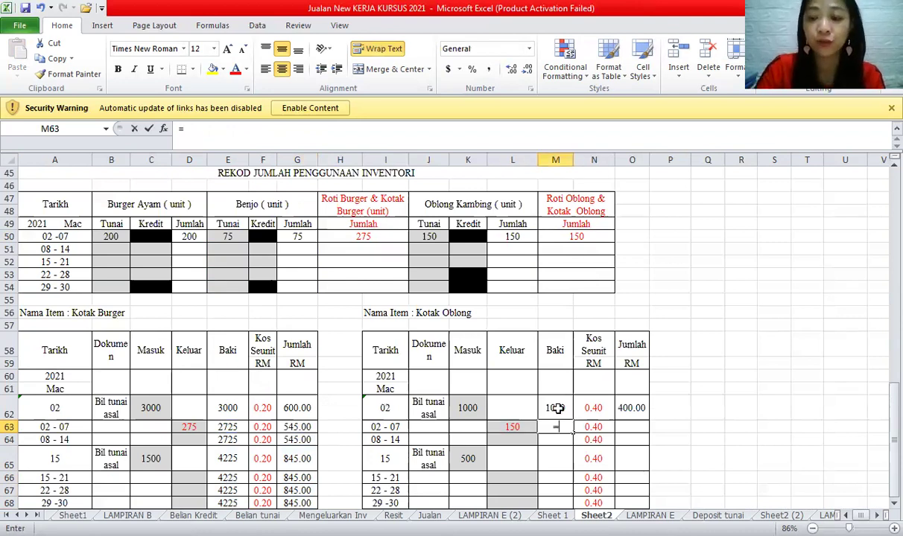
{"action": "type", "text": "sum("}
{"action": "left_click", "coordinate": [558, 408]}
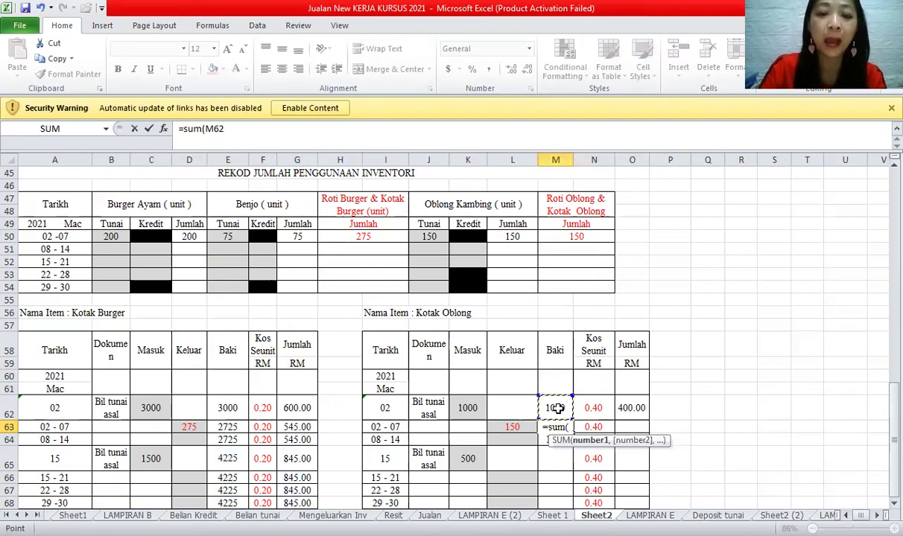
{"action": "type", "text": "+"}
{"action": "left_click", "coordinate": [475, 426]}
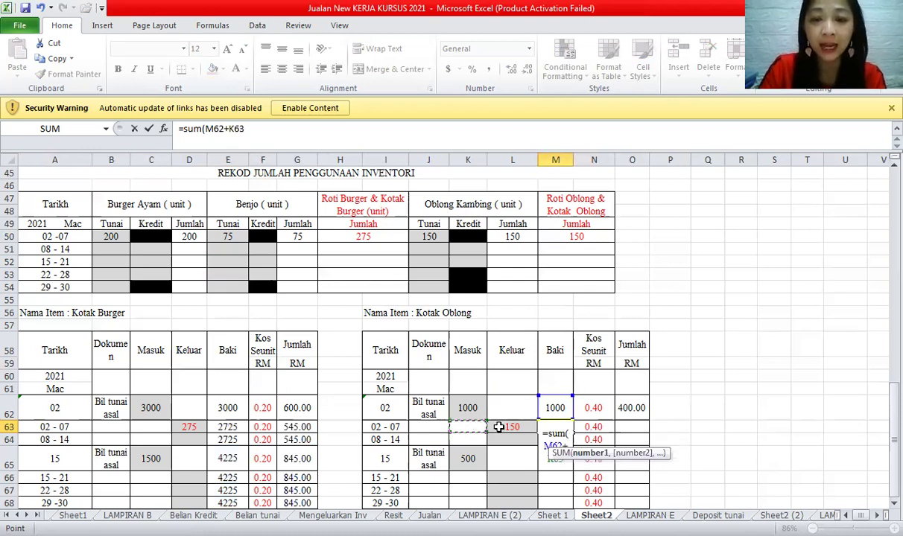
{"action": "type", "text": "-"}
{"action": "left_click", "coordinate": [498, 427]}
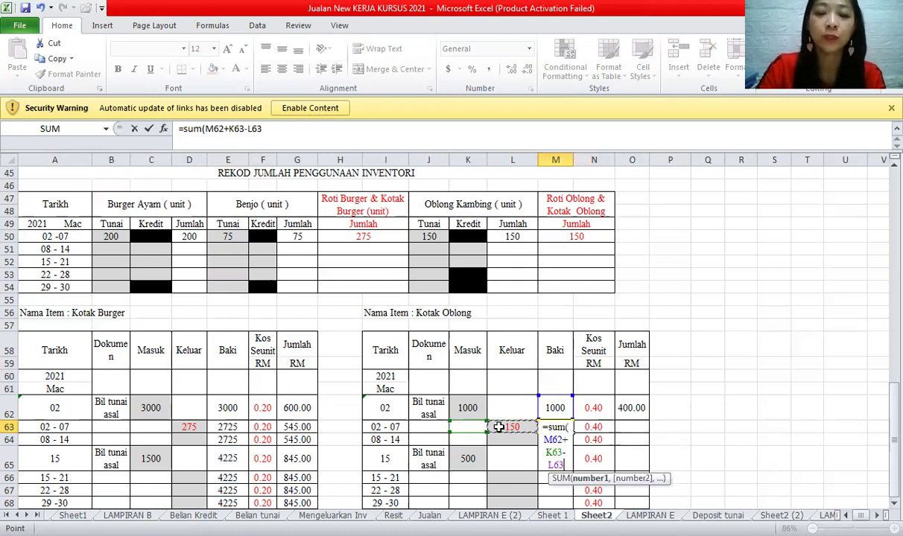
{"action": "key", "text": "Return"}
- Copy the Baki formula from M63 down to M64:M68 of the Kotak Oblong card
{"action": "left_click", "coordinate": [555, 429]}
{"action": "key", "text": "ctrl+c"}
{"action": "left_click_drag", "start_coordinate": [556, 439], "coordinate": [561, 502]}
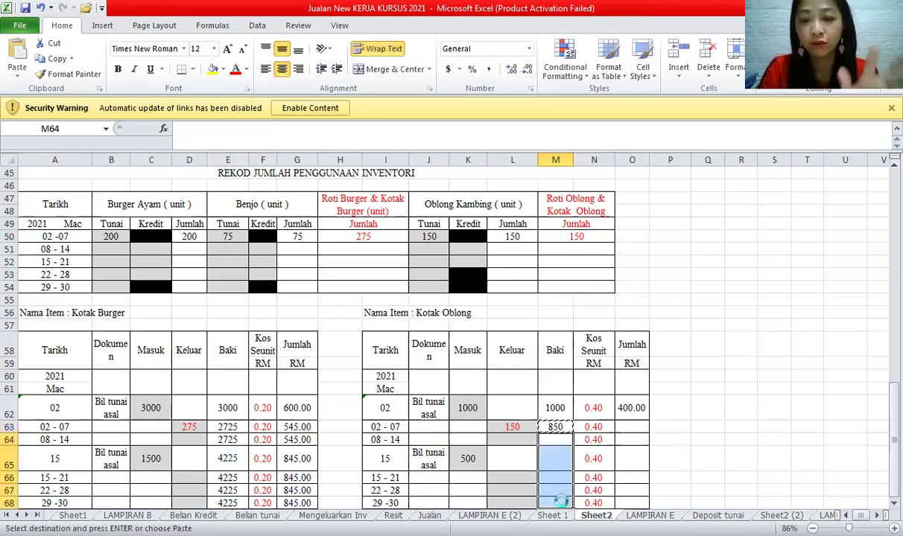
{"action": "key", "text": "ctrl+v"}
{"action": "left_click", "coordinate": [569, 426]}
{"action": "key", "text": "Escape"}
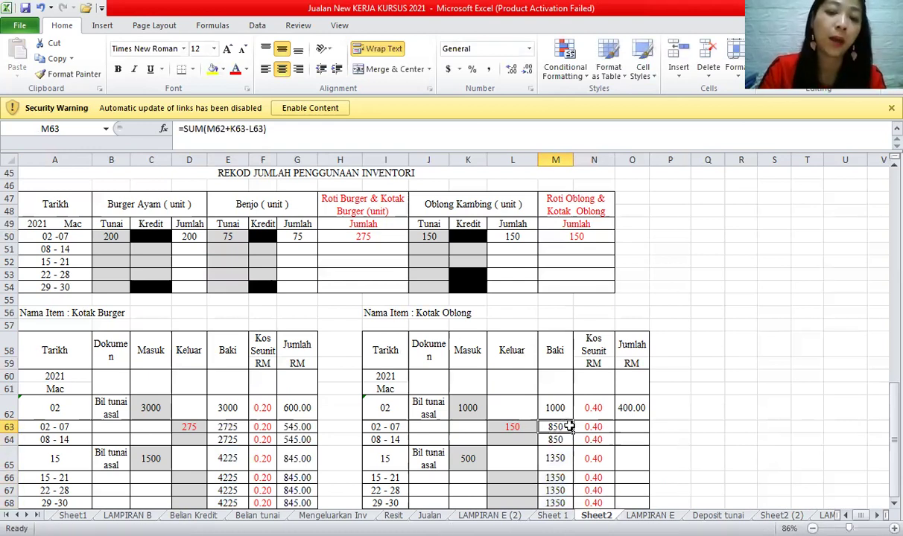
- Enter the 02-07 Jumlah formula in O63 of the Kotak Oblong card as the sum of M63*N63
{"action": "left_click", "coordinate": [624, 426]}
{"action": "type", "text": "="}
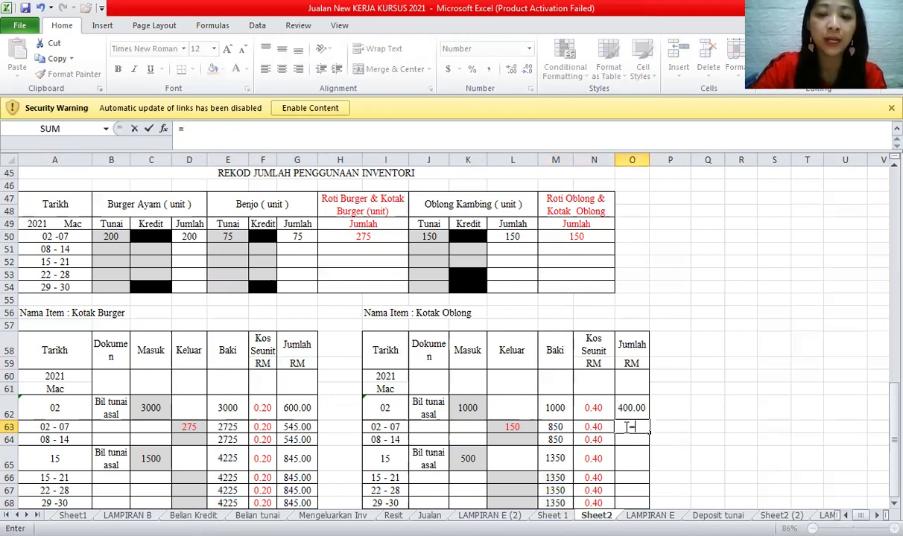
{"action": "type", "text": "sum("}
{"action": "left_click", "coordinate": [561, 426]}
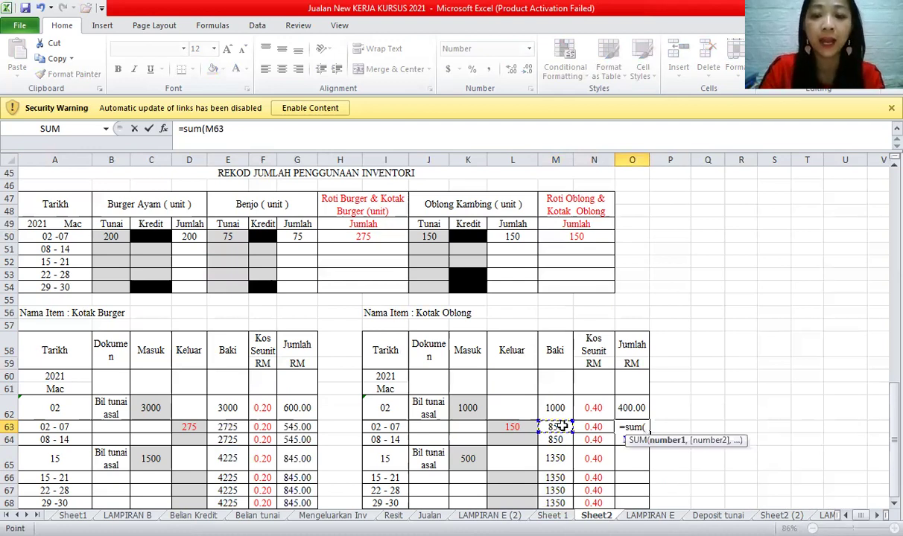
{"action": "type", "text": "*"}
{"action": "left_click", "coordinate": [590, 427]}
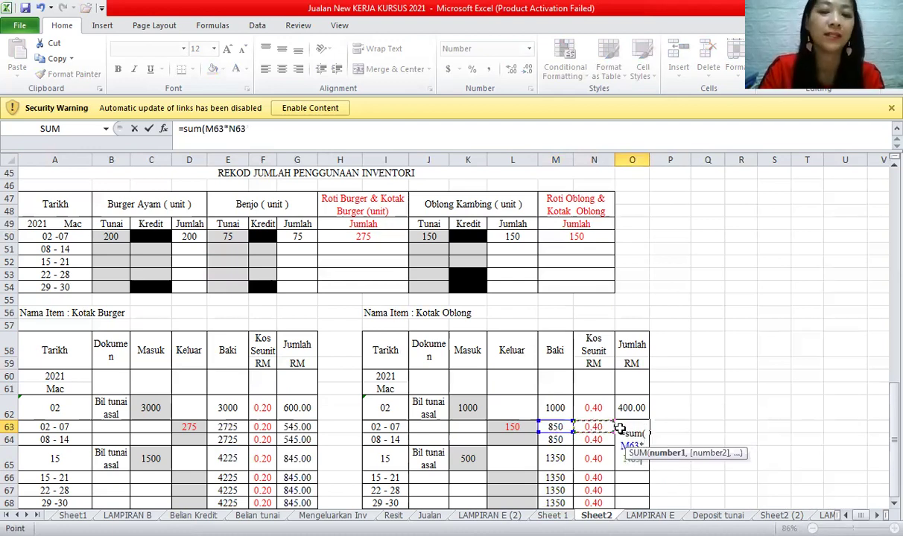
{"action": "key", "text": "Return"}
- Copy the Jumlah formula from O63 down to O64:O68 of the Kotak Oblong card
{"action": "left_click", "coordinate": [638, 427]}
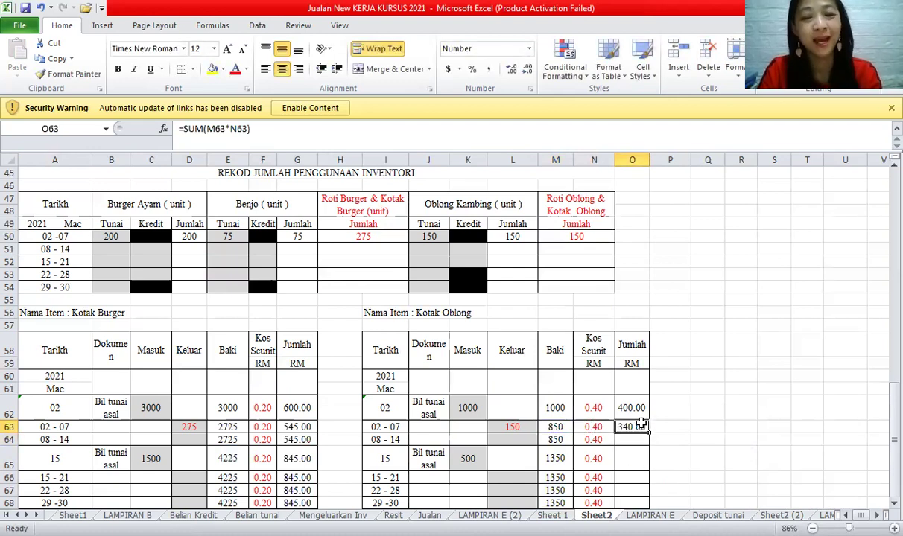
{"action": "key", "text": "ctrl+c"}
{"action": "left_click_drag", "start_coordinate": [635, 438], "coordinate": [632, 503]}
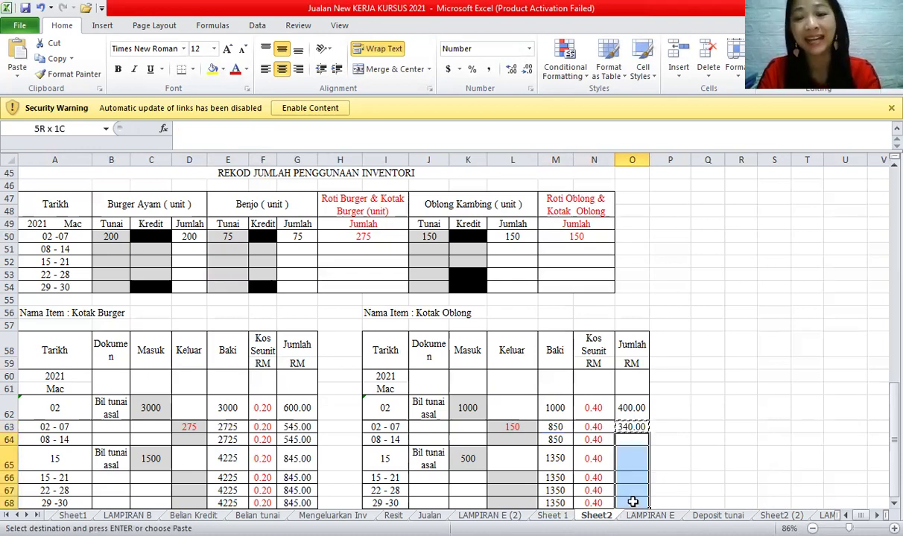
{"action": "key", "text": "ctrl+v"}
{"action": "left_click", "coordinate": [638, 425]}
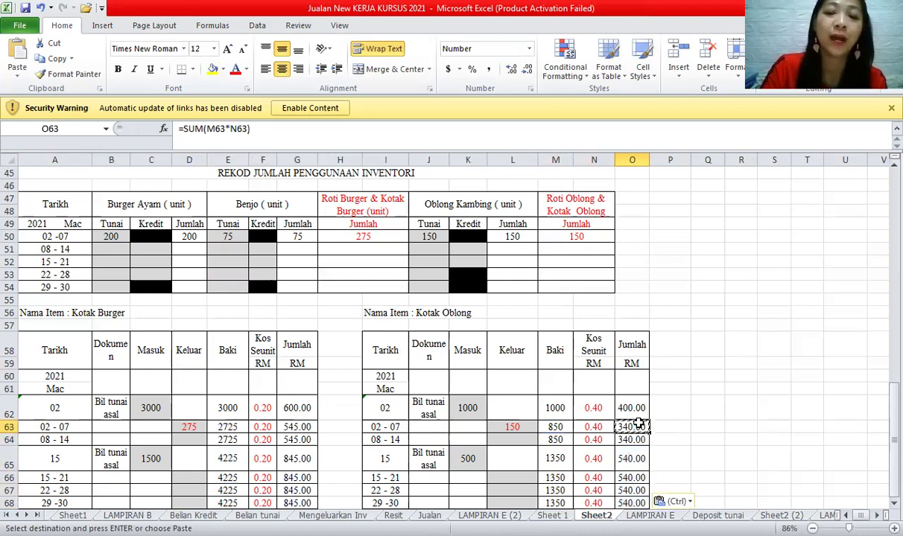
{"action": "key", "text": "Escape"}
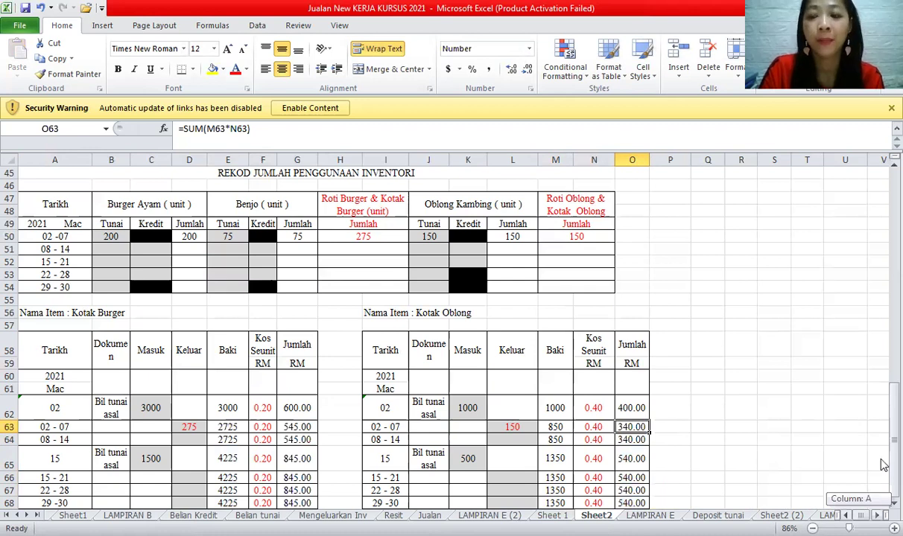
- Enter the Jadual 1 Burger ayam usage of 200 as the 01-07 Keluar quantity in D11 of the Roti Burger card on LAMPIRAN E (2)
{"action": "scroll", "coordinate": [838, 223], "scroll_direction": "up", "scroll_amount": 15}
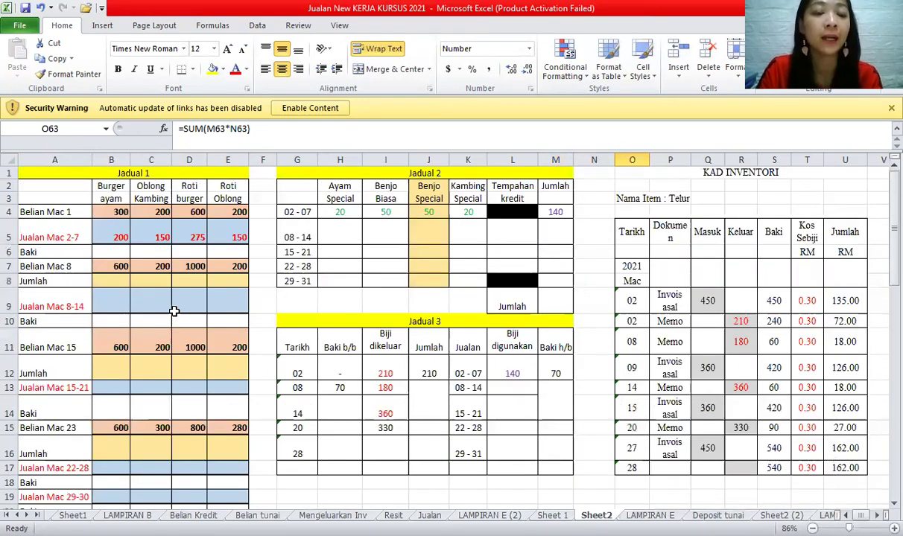
{"action": "left_click_drag", "start_coordinate": [112, 237], "coordinate": [216, 235]}
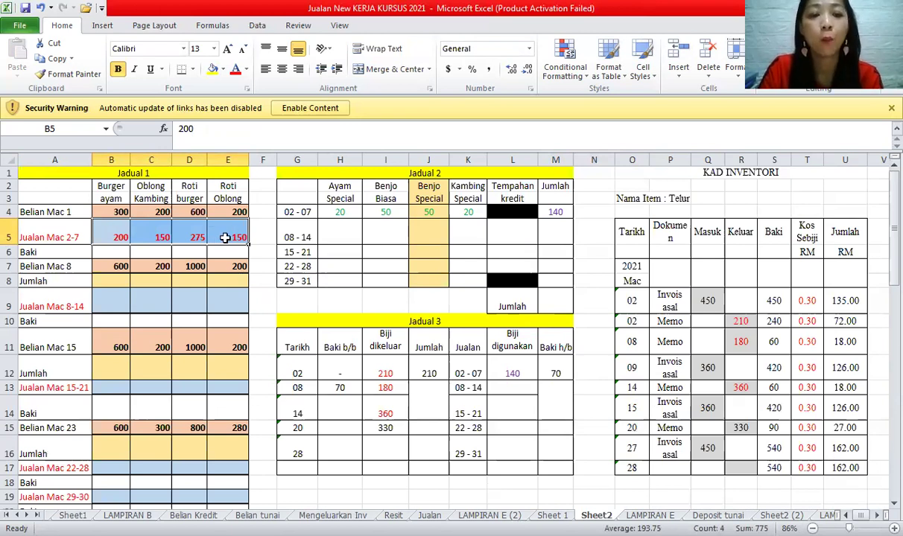
{"action": "left_click", "coordinate": [116, 186]}
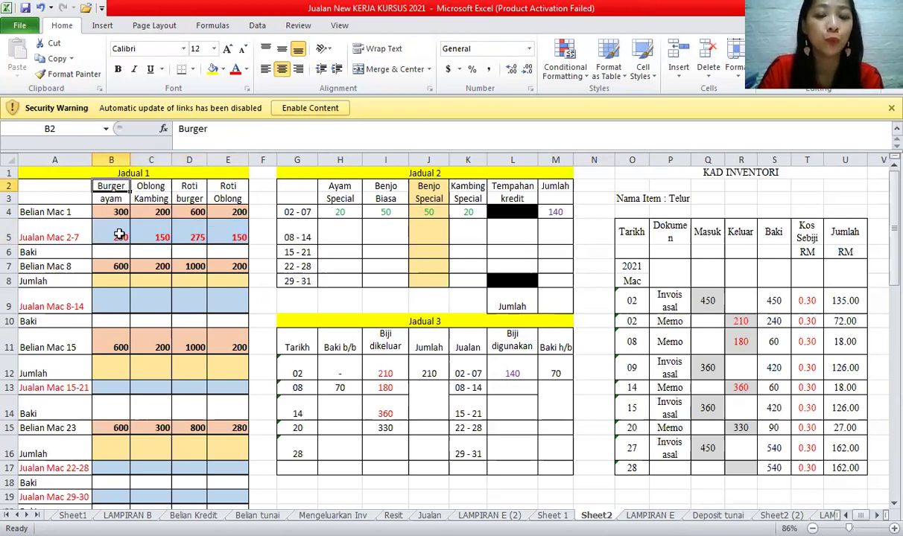
{"action": "left_click", "coordinate": [114, 227]}
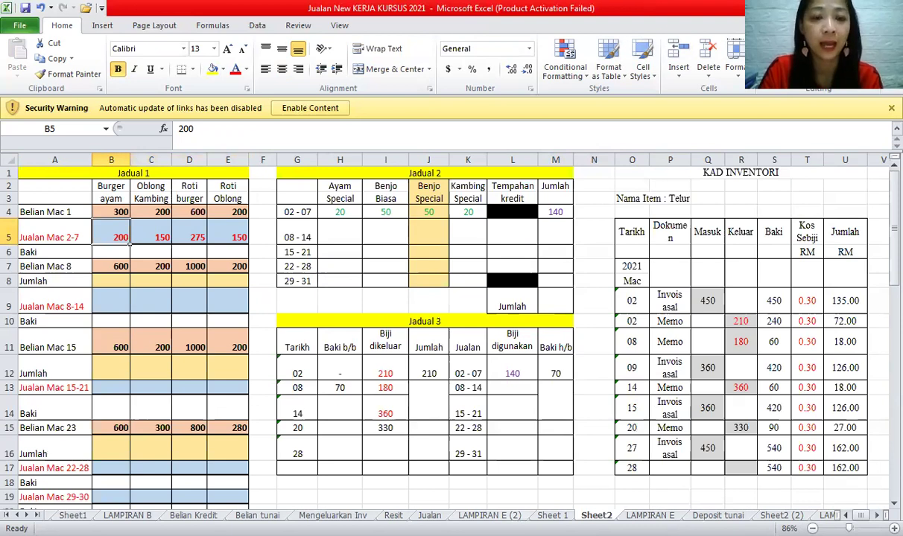
{"action": "key", "text": "ctrl+Page_Up"}
{"action": "key", "text": "ctrl+Page_Up"}
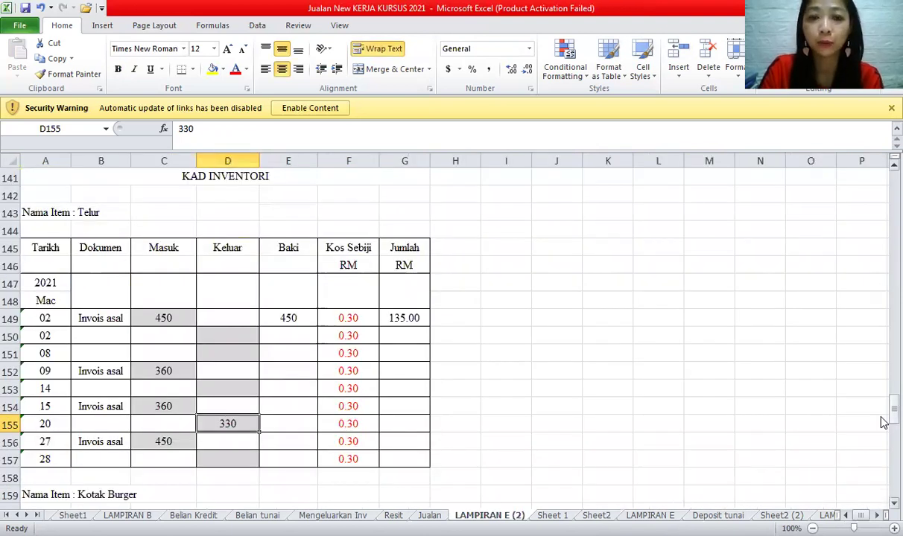
{"action": "left_click_drag", "start_coordinate": [893, 417], "coordinate": [892, 192]}
{"action": "left_click", "coordinate": [242, 347]}
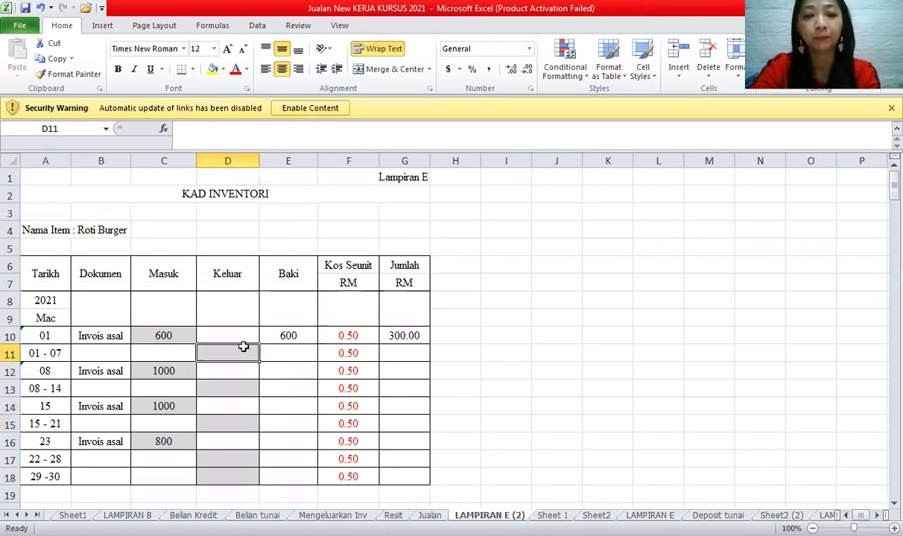
{"action": "type", "text": "200"}
{"action": "key", "text": "Return"}
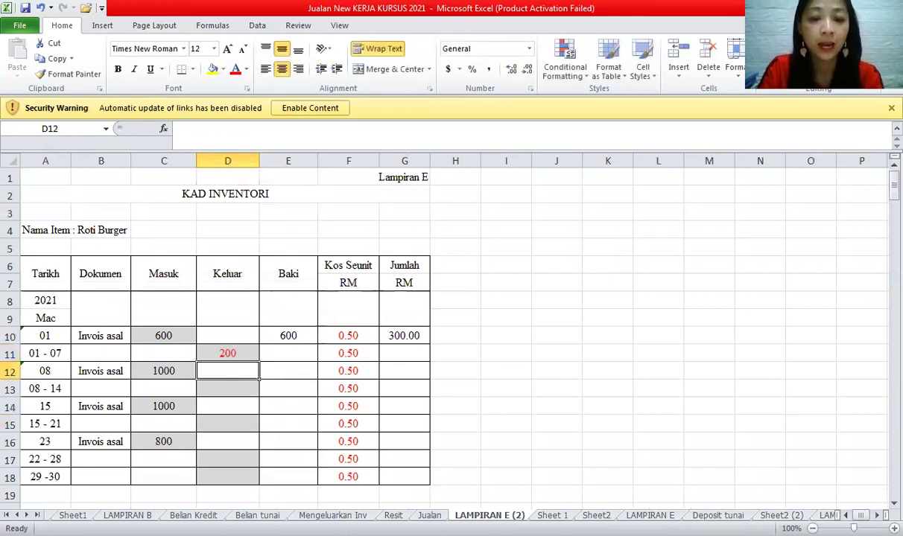
- Set the 01-07 Keluar quantity in D11 of the Roti Burger card to 275, the Roti burger usage from Jadual 1
{"action": "key", "text": "ctrl+Page_Down"}
{"action": "key", "text": "ctrl+Page_Down"}
{"action": "left_click", "coordinate": [132, 237]}
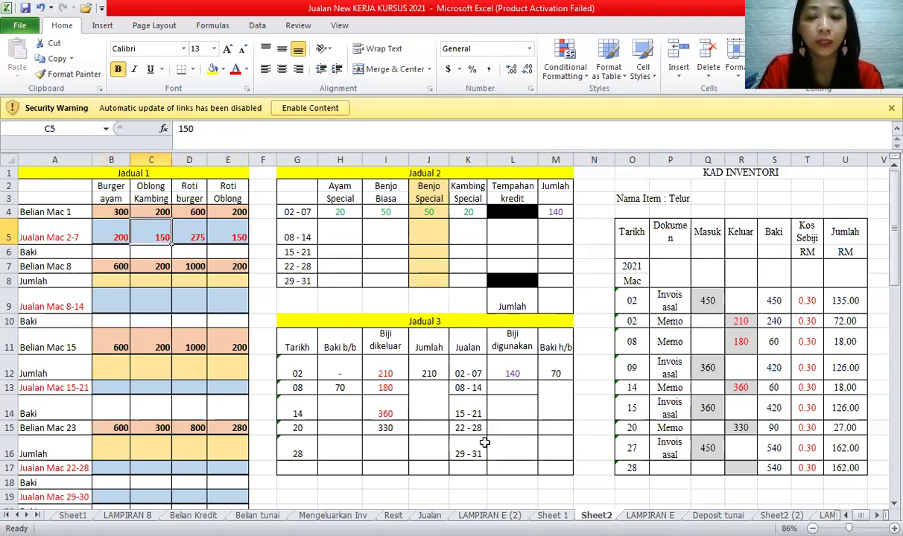
{"action": "key", "text": "Right"}
{"action": "key", "text": "ctrl+Page_Up"}
{"action": "key", "text": "ctrl+Page_Up"}
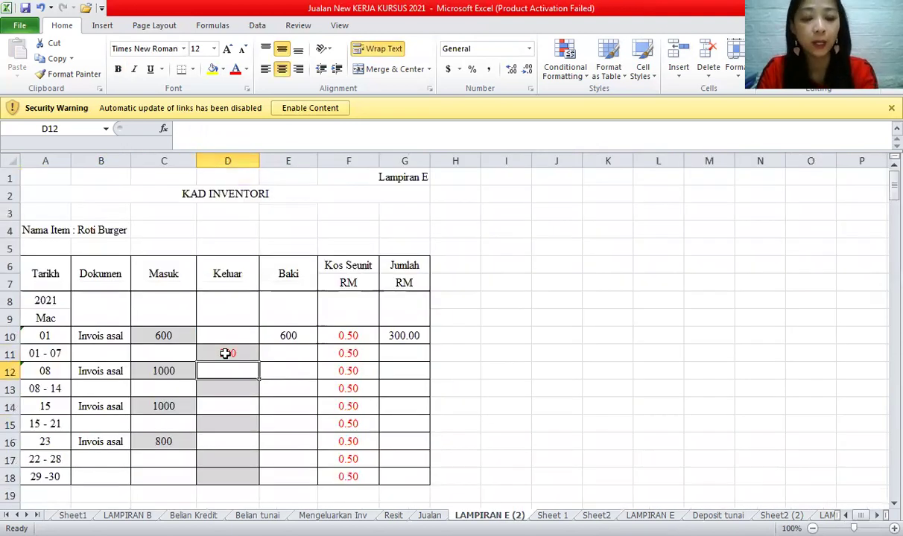
{"action": "left_click", "coordinate": [226, 354]}
{"action": "type", "text": "275"}
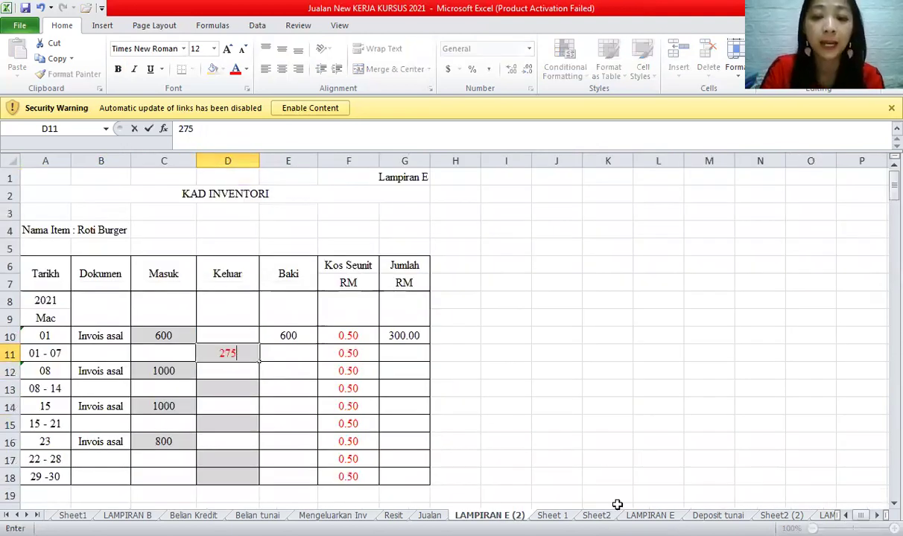
- Enter the Jadual 1 Roti Oblong usage of 150 as the 01-07 Keluar quantity in D29 of the Roti Oblong card on LAMPIRAN E (2)
{"action": "key", "text": "ctrl+Page_Down"}
{"action": "key", "text": "ctrl+Page_Down"}
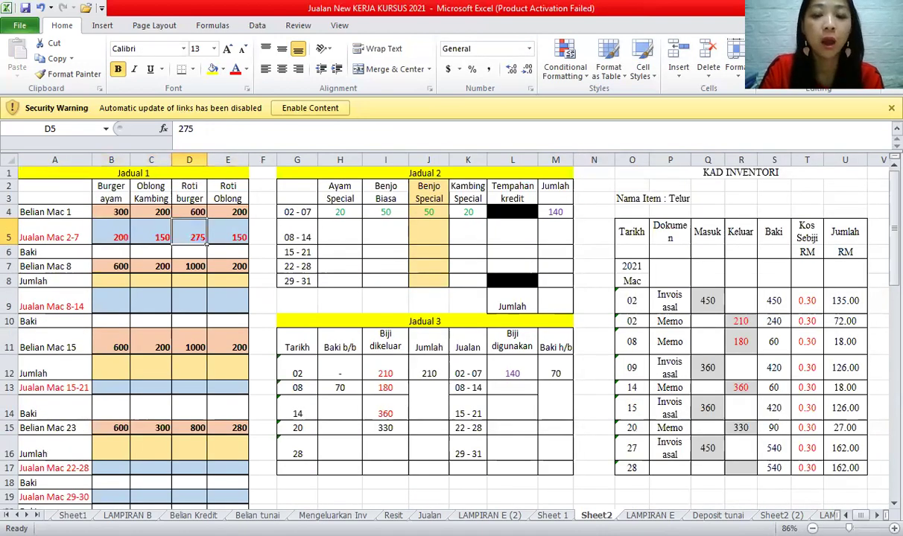
{"action": "left_click", "coordinate": [237, 237]}
{"action": "key", "text": "ctrl+Page_Up"}
{"action": "key", "text": "ctrl+Page_Up"}
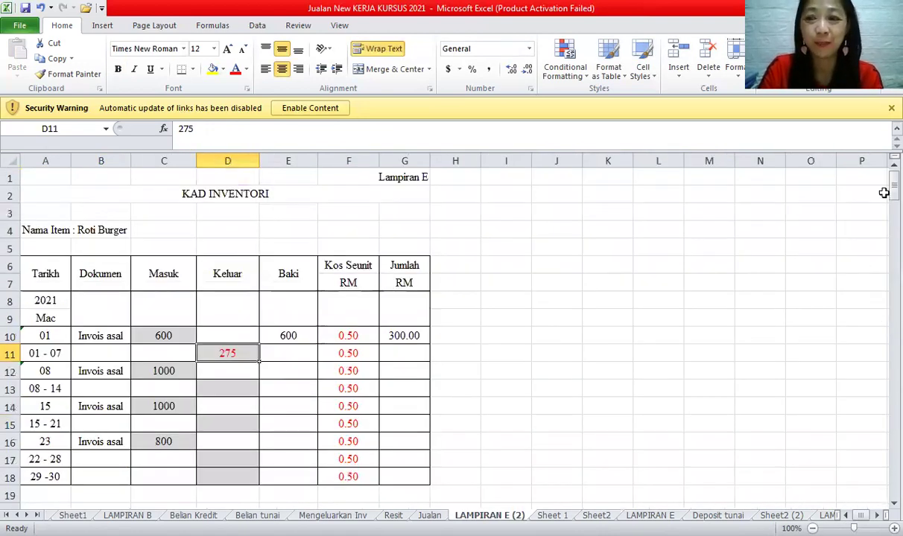
{"action": "scroll", "coordinate": [236, 401], "scroll_direction": "down", "scroll_amount": 5}
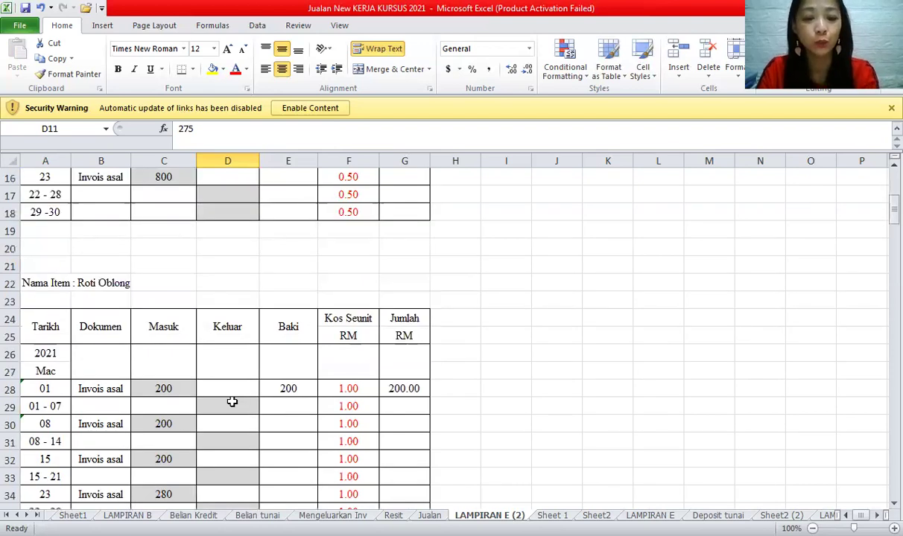
{"action": "left_click", "coordinate": [231, 404]}
{"action": "type", "text": "150"}
{"action": "left_click", "coordinate": [457, 411]}
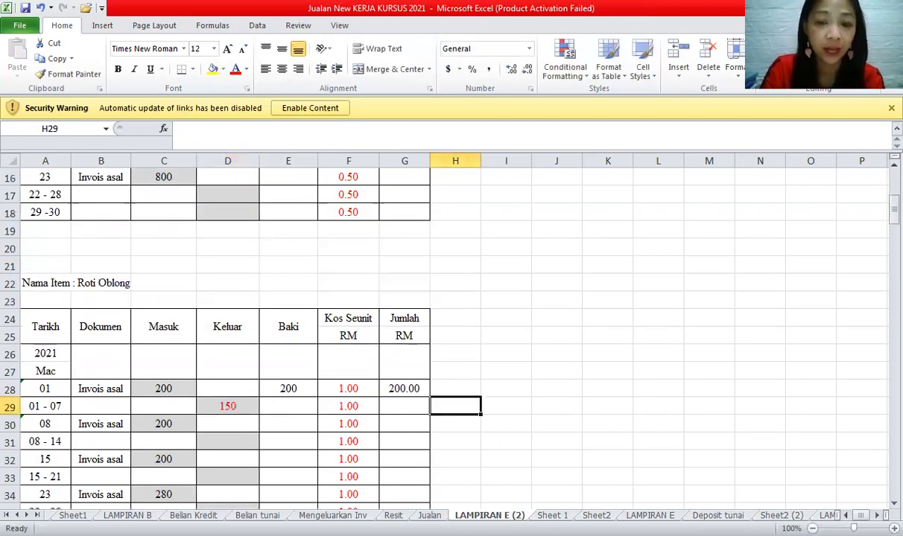
- Check the Jadual 1 usage on Sheet2 and enter 200 as the 01-07 Keluar quantity in D56 of the Burger Ayam card on LAMPIRAN E (2)
{"action": "key", "text": "ctrl+Page_Down"}
{"action": "key", "text": "ctrl+Page_Down"}
{"action": "key", "text": "ctrl+Page_Down"}
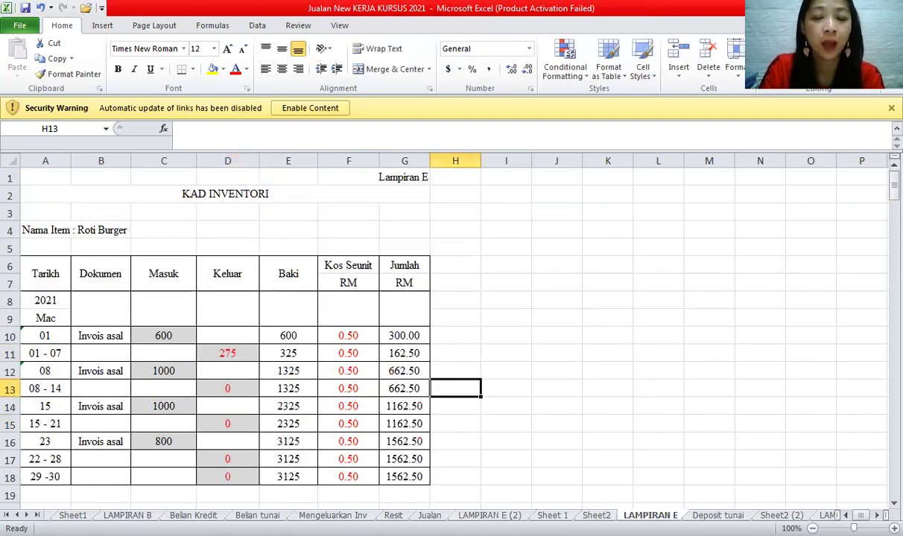
{"action": "key", "text": "ctrl+Page_Up"}
{"action": "left_click", "coordinate": [122, 233]}
{"action": "key", "text": "Right"}
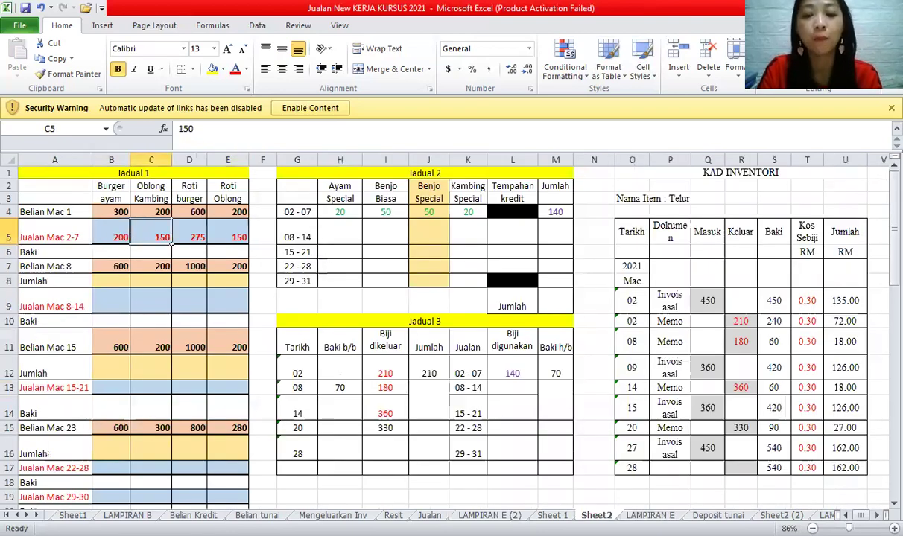
{"action": "key", "text": "ctrl+Page_Up"}
{"action": "key", "text": "ctrl+Page_Up"}
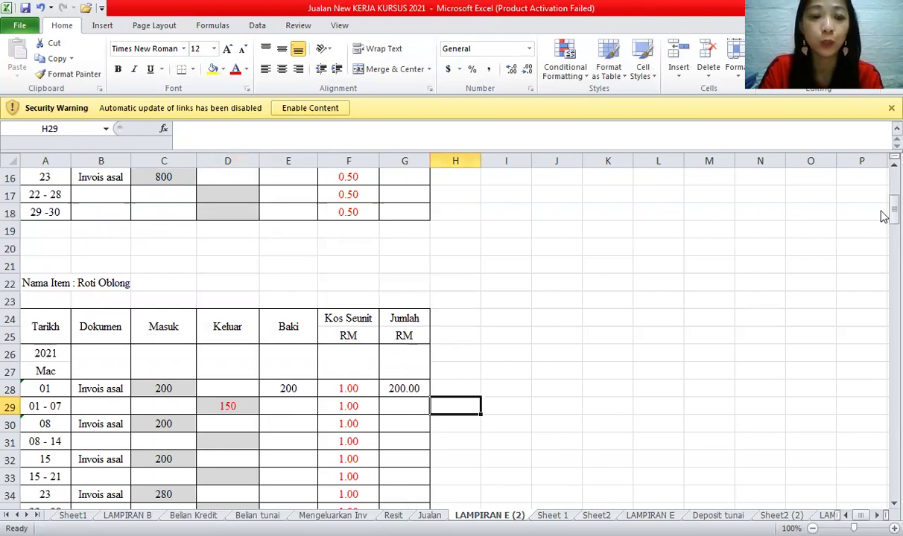
{"action": "scroll", "coordinate": [242, 457], "scroll_direction": "down", "scroll_amount": 8}
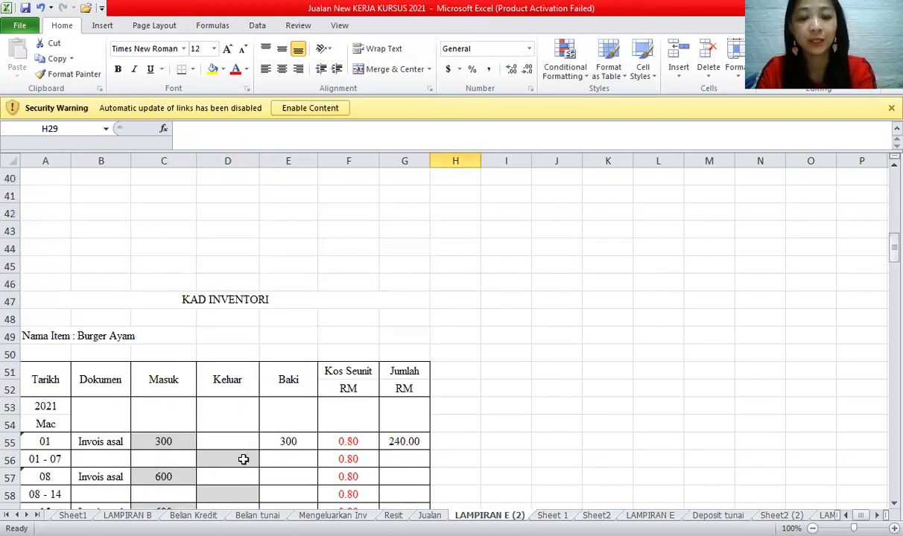
{"action": "left_click", "coordinate": [242, 457]}
{"action": "type", "text": "200"}
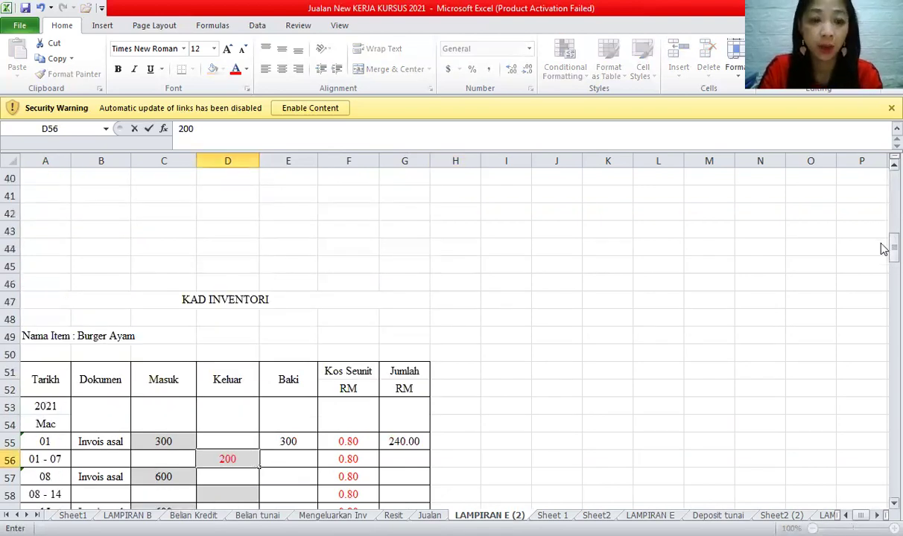
- Enter 150 as the 01-07 Keluar quantity in D74 of the Burger Kambing Oblong card
{"action": "scroll", "coordinate": [246, 348], "scroll_direction": "down", "scroll_amount": 8}
{"action": "left_click", "coordinate": [237, 353]}
{"action": "type", "text": "150"}
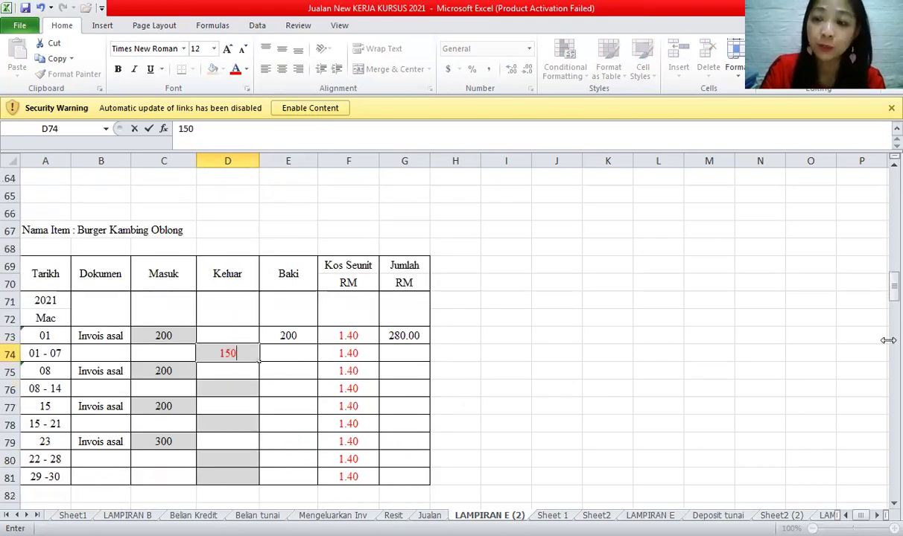
{"action": "left_click", "coordinate": [383, 391]}
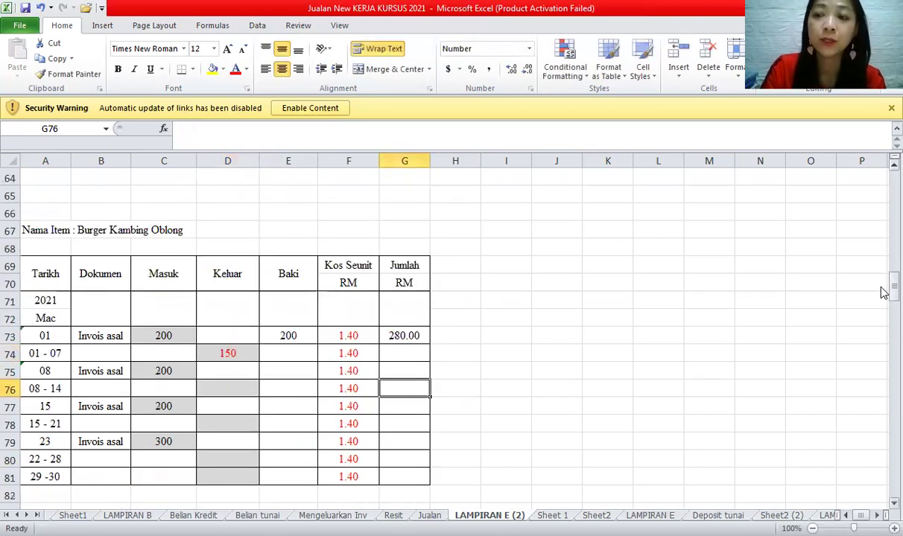
- Calculate the 01-07 Baki in E11 of the Roti Burger card with =SUM(E10+C11-D11)
{"action": "scroll", "coordinate": [281, 354], "scroll_direction": "up", "scroll_amount": 20}
{"action": "left_click", "coordinate": [282, 353]}
{"action": "type", "text": "="}
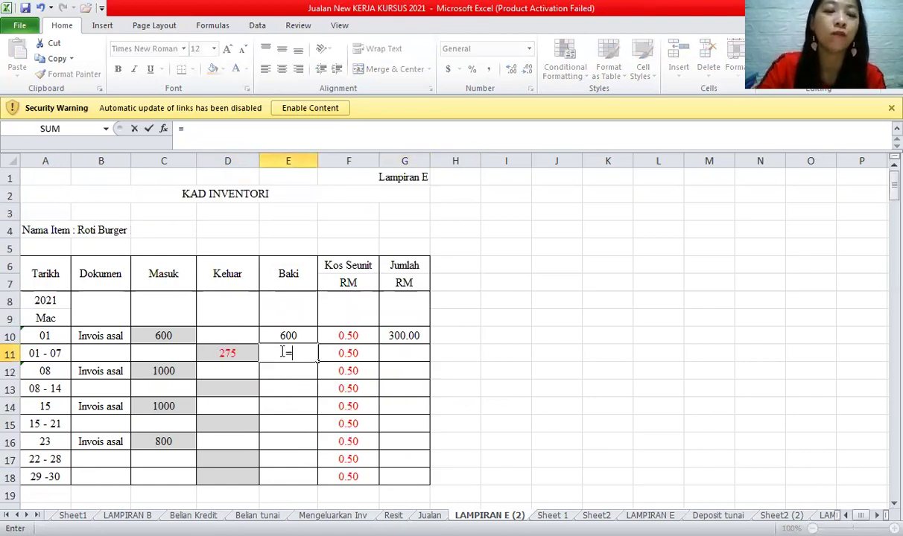
{"action": "type", "text": "sum("}
{"action": "left_click", "coordinate": [296, 330]}
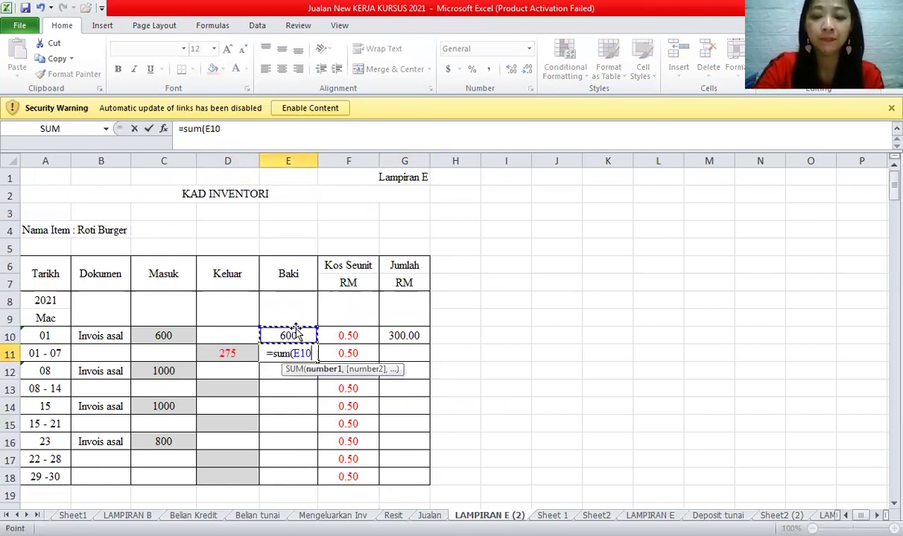
{"action": "type", "text": "+"}
{"action": "left_click", "coordinate": [176, 348]}
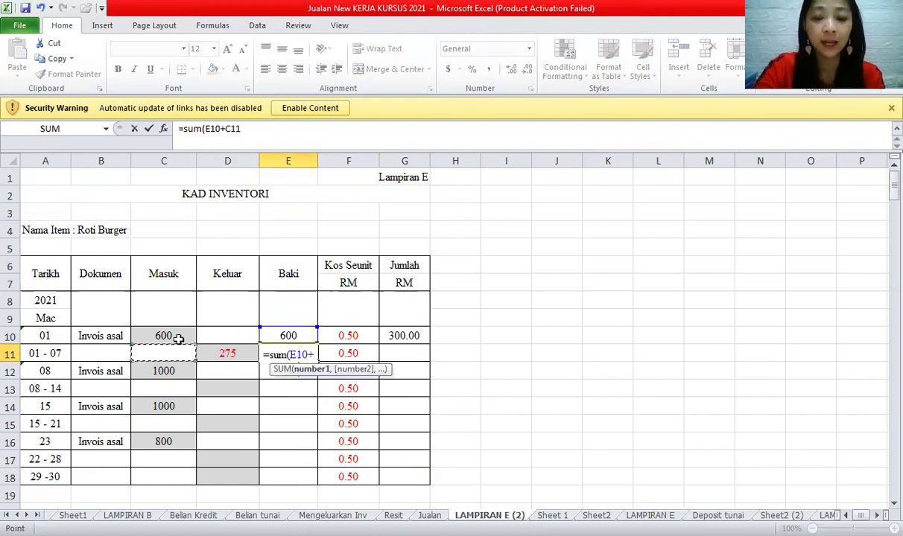
{"action": "type", "text": "-"}
{"action": "left_click", "coordinate": [216, 352]}
{"action": "type", "text": ")"}
{"action": "key", "text": "Return"}
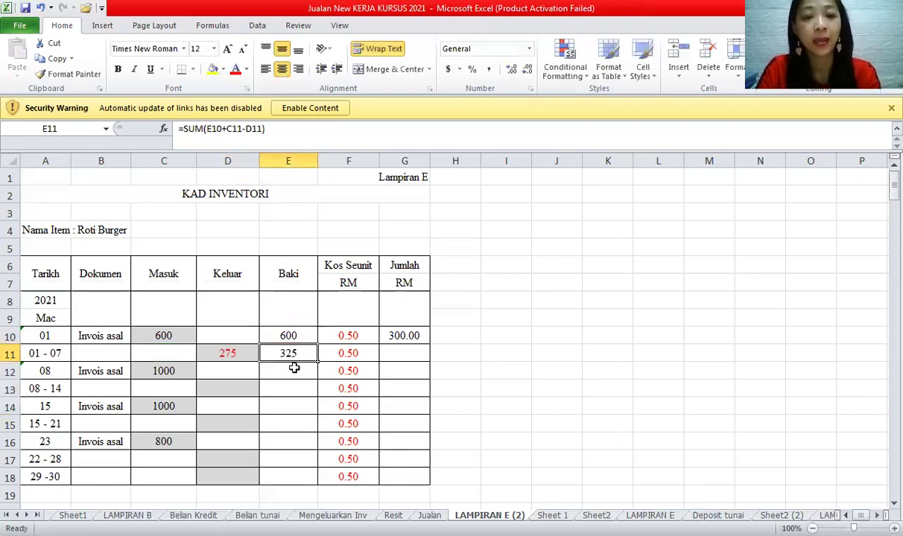
- Copy the Baki formula from E11 down to E12:E18 of the Roti Burger card
{"action": "key", "text": "ctrl+c"}
{"action": "left_click_drag", "start_coordinate": [295, 368], "coordinate": [292, 473]}
{"action": "key", "text": "ctrl+v"}
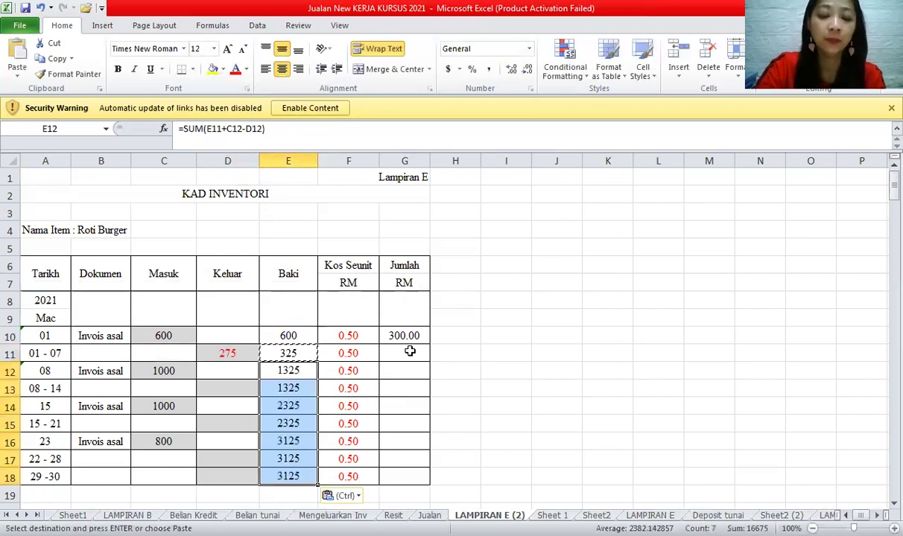
- Calculate the 01-07 Jumlah in G11 of the Roti Burger card with =SUM(E11*F11)
{"action": "left_click", "coordinate": [409, 352]}
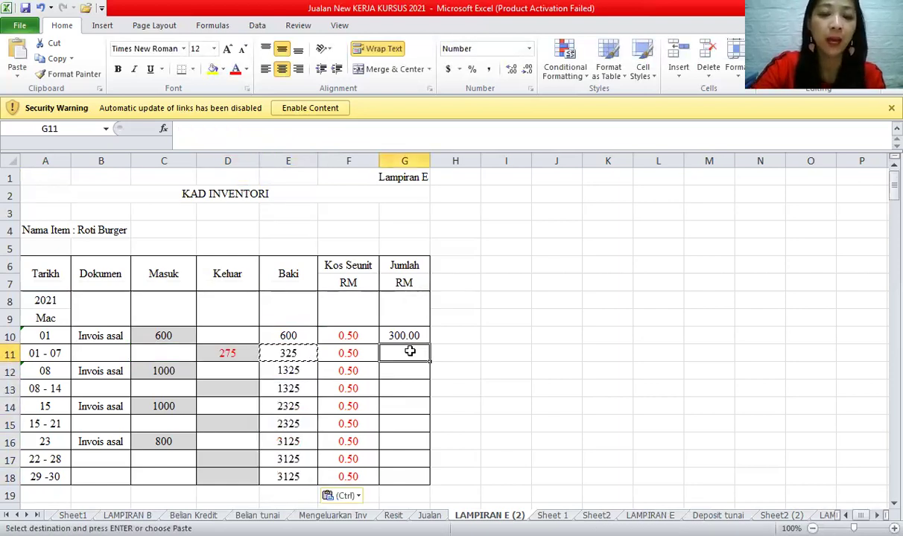
{"action": "type", "text": "=sum("}
{"action": "left_click", "coordinate": [285, 353]}
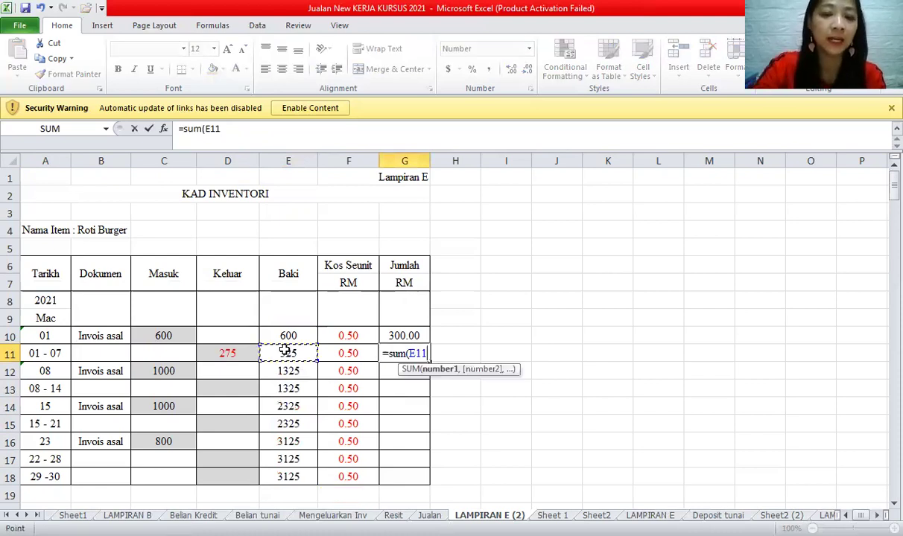
{"action": "type", "text": "*"}
{"action": "left_click", "coordinate": [335, 353]}
{"action": "key", "text": "ctrl+Return"}
- Copy the Jumlah formula from G11 down to G12:G18 of the Roti Burger card
{"action": "key", "text": "ctrl+c"}
{"action": "left_click_drag", "start_coordinate": [403, 370], "coordinate": [407, 475]}
{"action": "key", "text": "ctrl+v"}
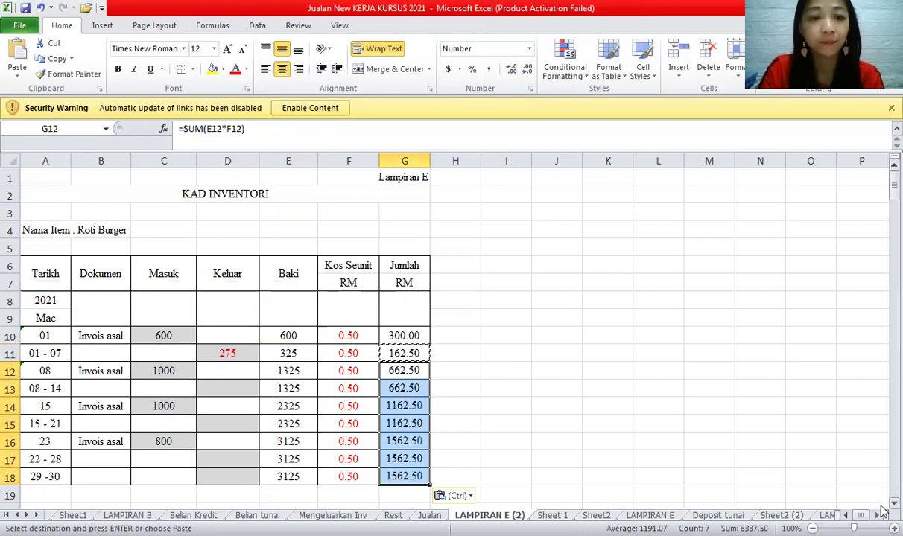
- Calculate the 01-07 Baki in E29 of the Roti Oblong card with =SUM(E28+C29-D29)
{"action": "left_click", "coordinate": [893, 503]}
{"action": "scroll", "coordinate": [283, 321], "scroll_direction": "down", "scroll_amount": 6}
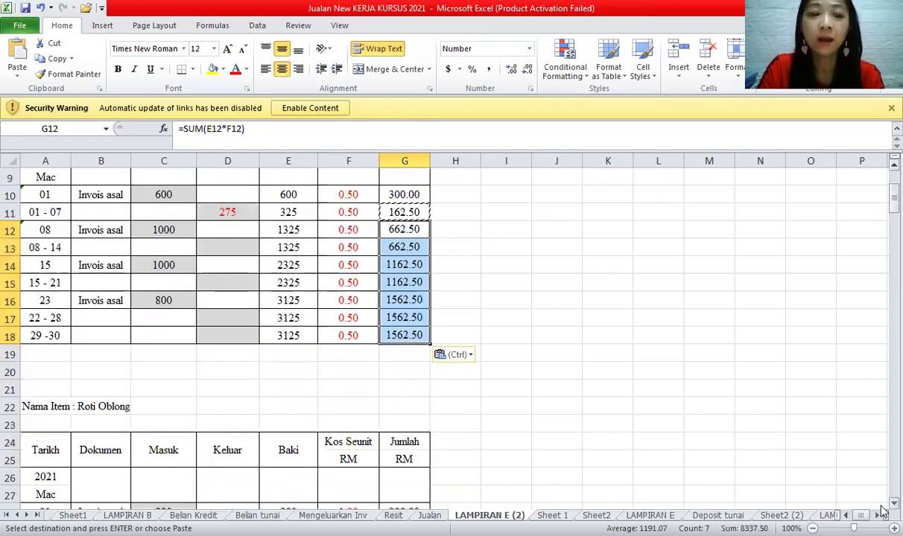
{"action": "left_click", "coordinate": [283, 319]}
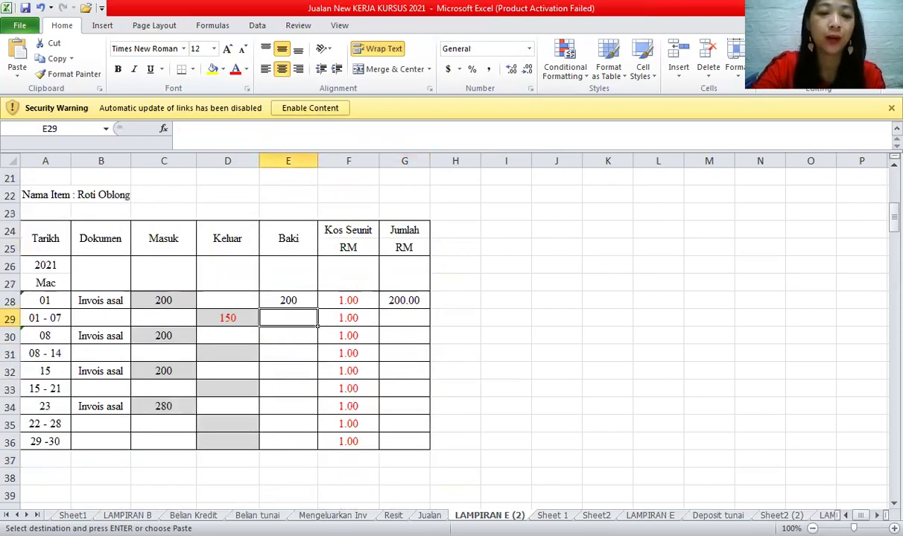
{"action": "type", "text": "=sum("}
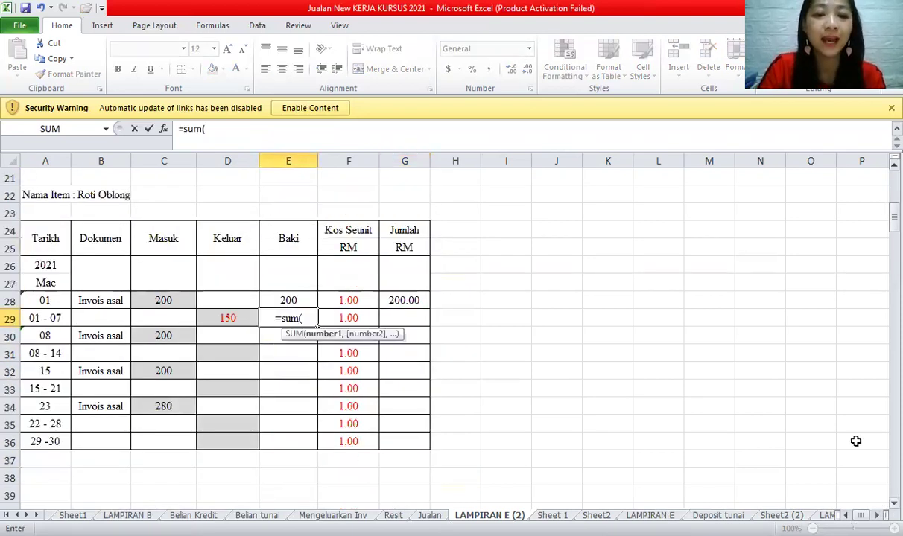
{"action": "left_click", "coordinate": [301, 298]}
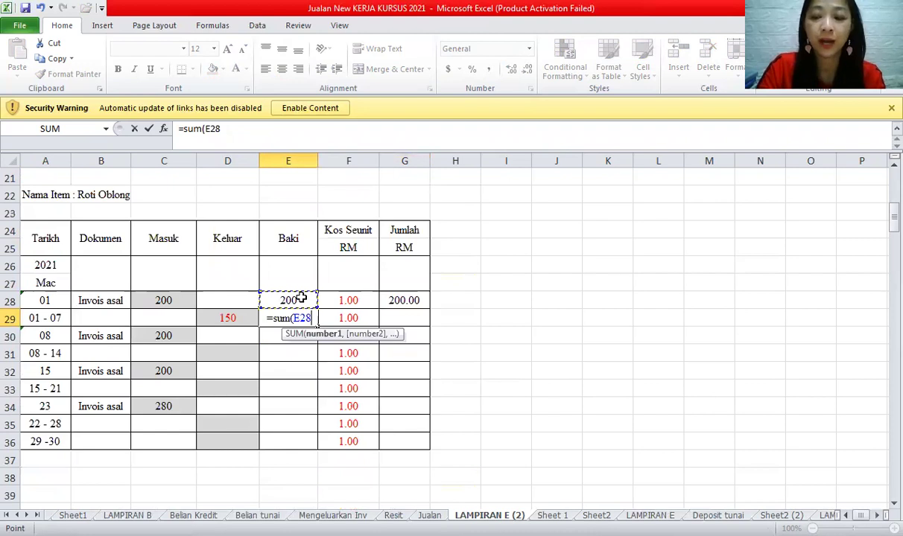
{"action": "type", "text": "+"}
{"action": "left_click", "coordinate": [161, 318]}
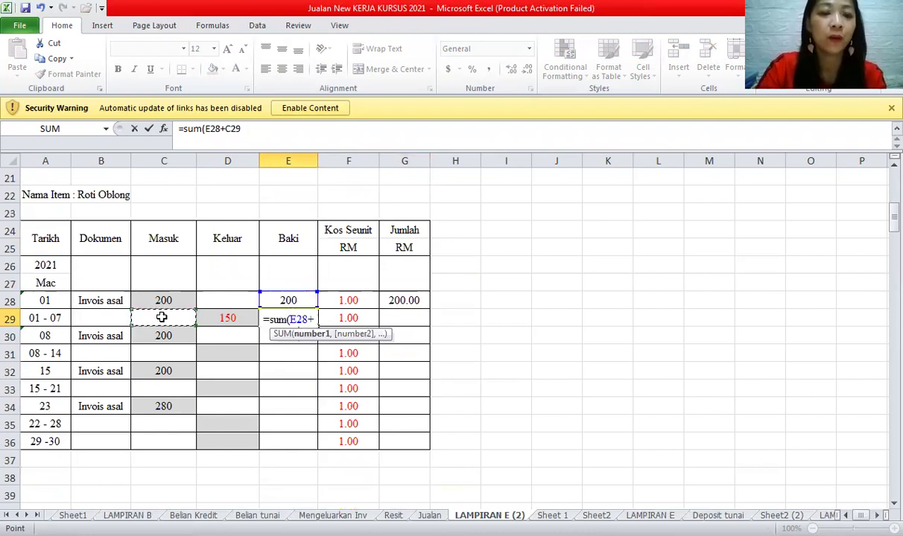
{"action": "type", "text": "-"}
{"action": "left_click", "coordinate": [205, 317]}
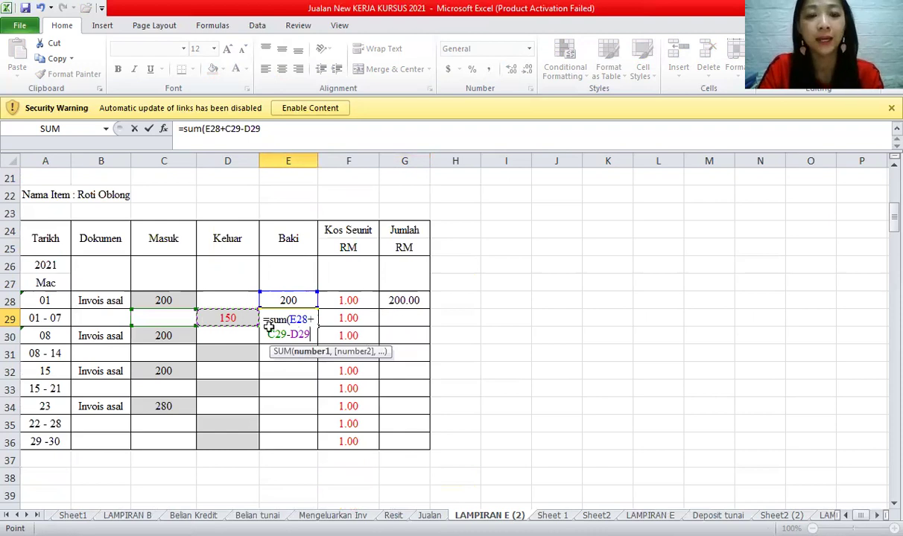
{"action": "key", "text": "ctrl+Return"}
- Copy the Baki formula from E29 down to E30:E36 of the Roti Oblong card
{"action": "key", "text": "ctrl+c"}
{"action": "left_click_drag", "start_coordinate": [290, 335], "coordinate": [287, 441]}
{"action": "key", "text": "ctrl+v"}
- Calculate the 01-07 Jumlah in G29 of the Roti Oblong card with =SUM(E29*F29)
{"action": "left_click", "coordinate": [403, 317]}
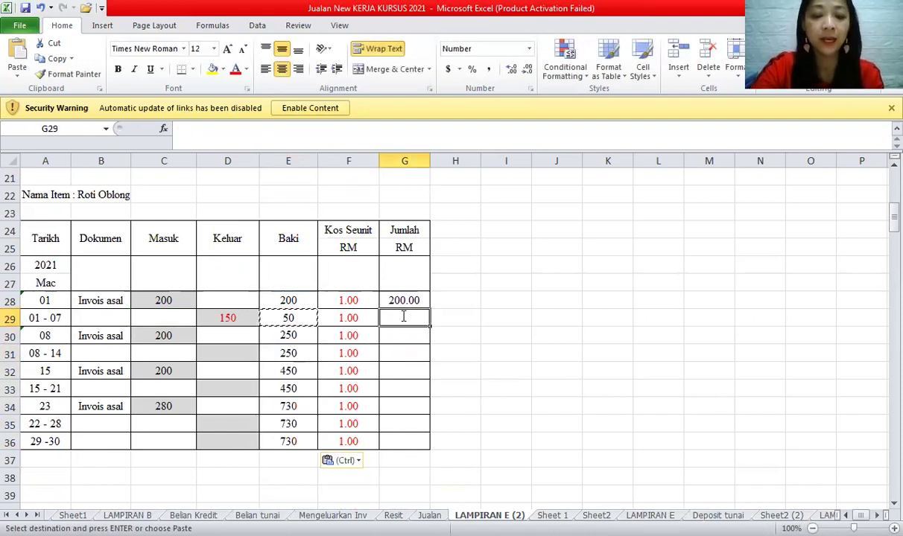
{"action": "type", "text": "="}
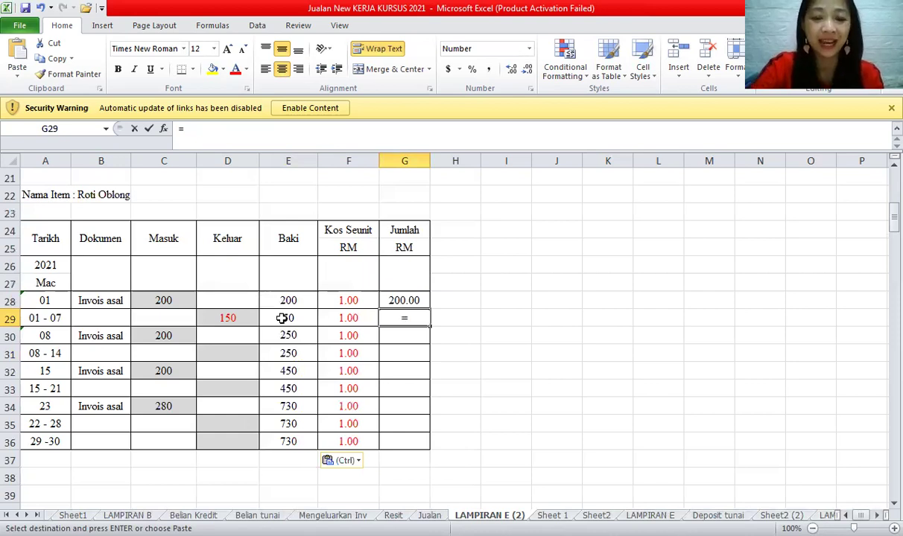
{"action": "type", "text": "sum("}
{"action": "left_click", "coordinate": [283, 318]}
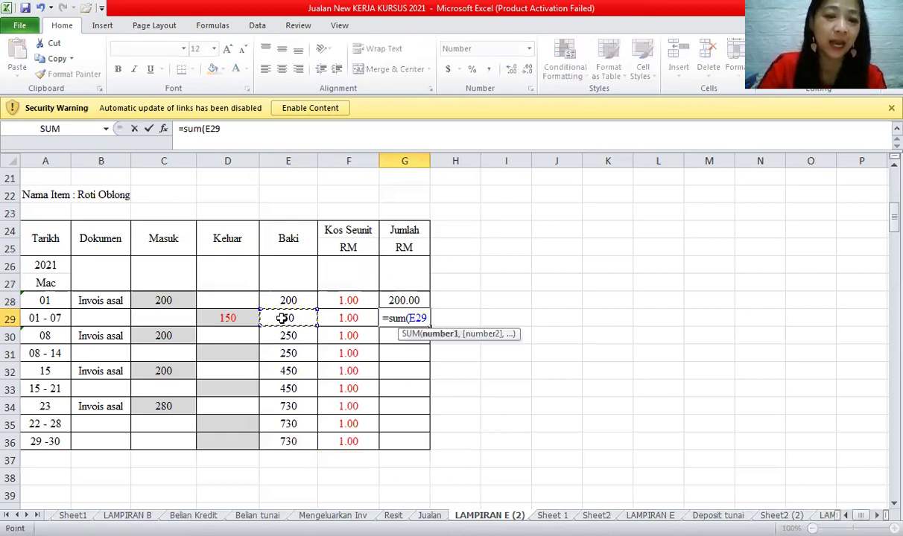
{"action": "type", "text": "*"}
{"action": "left_click", "coordinate": [331, 317]}
{"action": "key", "text": "Return"}
- Copy the Jumlah formula from G29 down to G30:G36 of the Roti Oblong card
{"action": "left_click", "coordinate": [421, 317]}
{"action": "key", "text": "ctrl+c"}
{"action": "left_click_drag", "start_coordinate": [413, 335], "coordinate": [413, 439]}
{"action": "key", "text": "ctrl+v"}
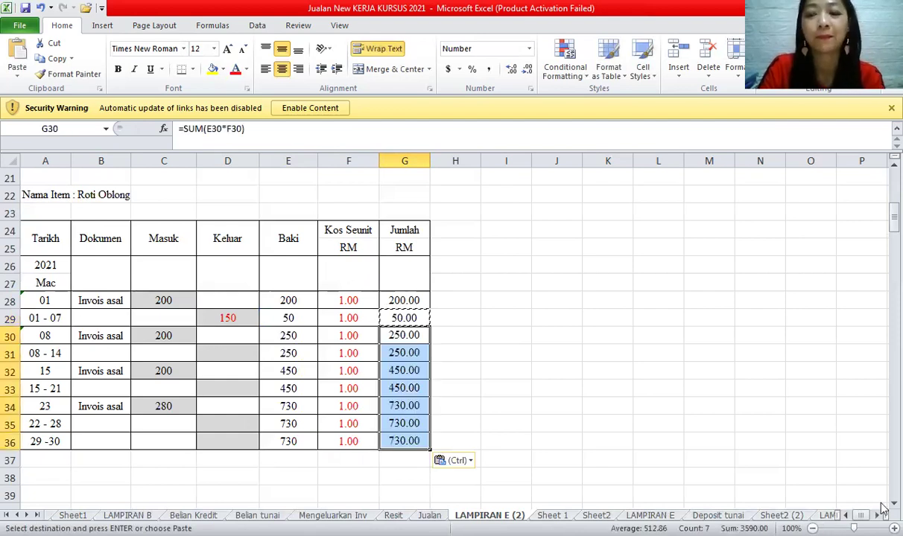
- Calculate the 01-07 Baki in E56 of the Burger Ayam card with =SUM(E55+C56-D56)
{"action": "scroll", "coordinate": [881, 507], "scroll_direction": "down", "scroll_amount": 1}
{"action": "scroll", "coordinate": [881, 507], "scroll_direction": "down", "scroll_amount": 3}
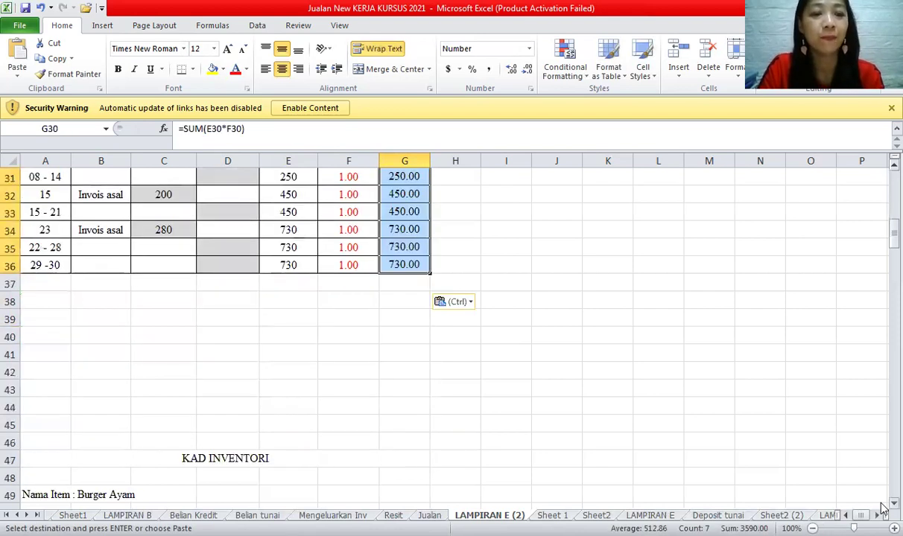
{"action": "scroll", "coordinate": [882, 508], "scroll_direction": "down", "scroll_amount": 5}
{"action": "left_click", "coordinate": [302, 337]}
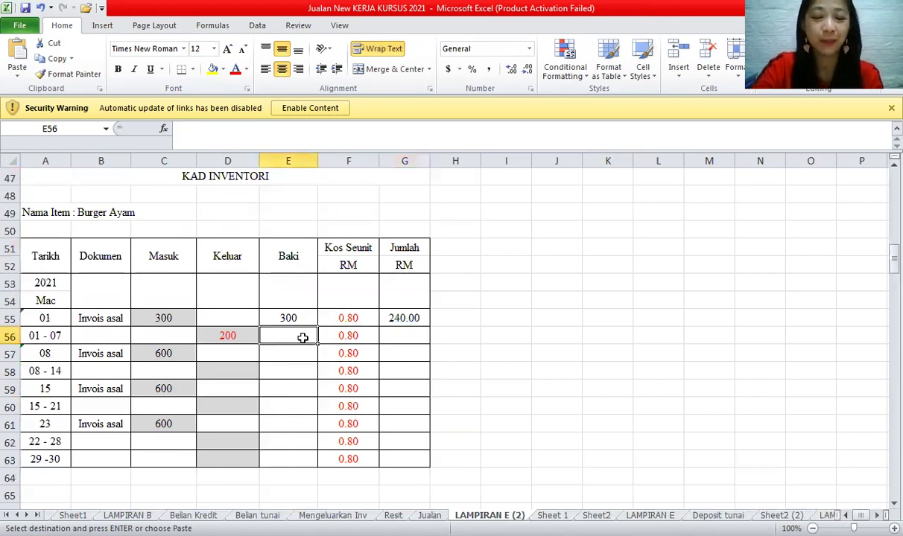
{"action": "type", "text": "="}
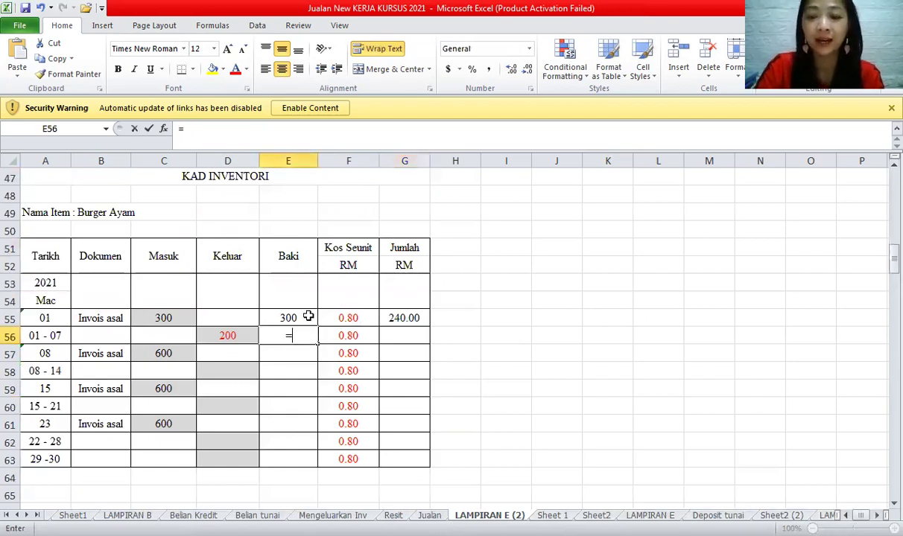
{"action": "type", "text": "sum("}
{"action": "left_click", "coordinate": [309, 317]}
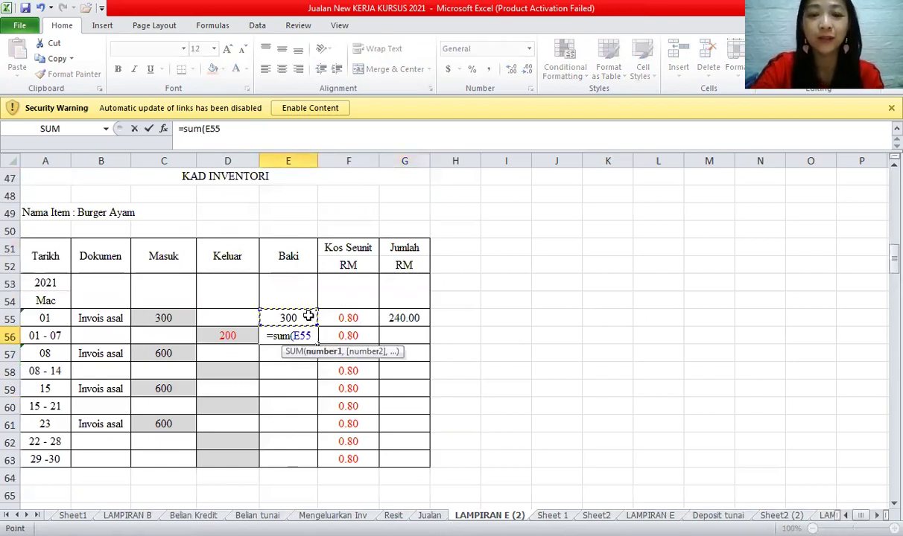
{"action": "type", "text": "+"}
{"action": "left_click", "coordinate": [148, 335]}
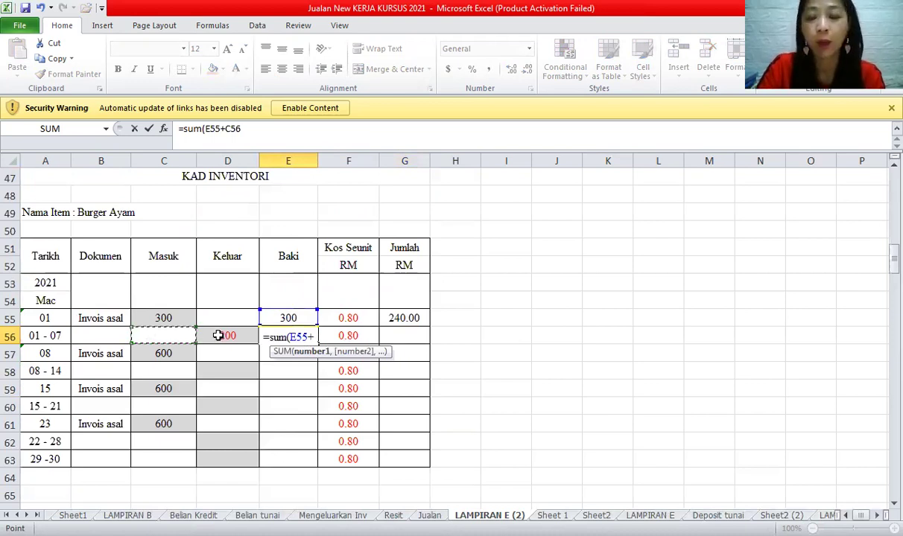
{"action": "type", "text": "-"}
{"action": "left_click", "coordinate": [224, 335]}
{"action": "key", "text": "Return"}
- Copy the Baki formula from E56 down to E57:E63 of the Burger Ayam card
{"action": "left_click", "coordinate": [304, 336]}
{"action": "key", "text": "ctrl+c"}
{"action": "left_click_drag", "start_coordinate": [295, 351], "coordinate": [287, 457]}
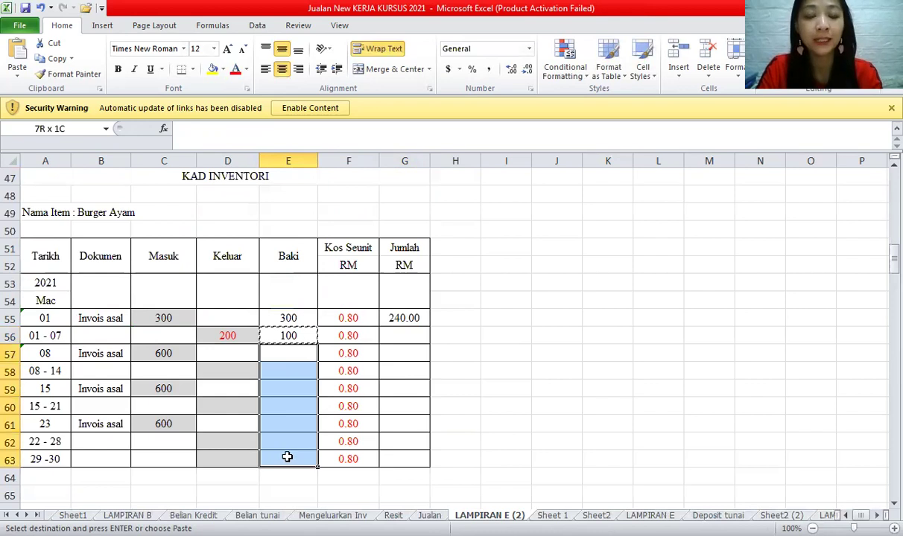
{"action": "key", "text": "ctrl+v"}
- Calculate the 01-07 Jumlah in G56 of the Burger Ayam card with =SUM(E56*F56)
{"action": "left_click", "coordinate": [392, 334]}
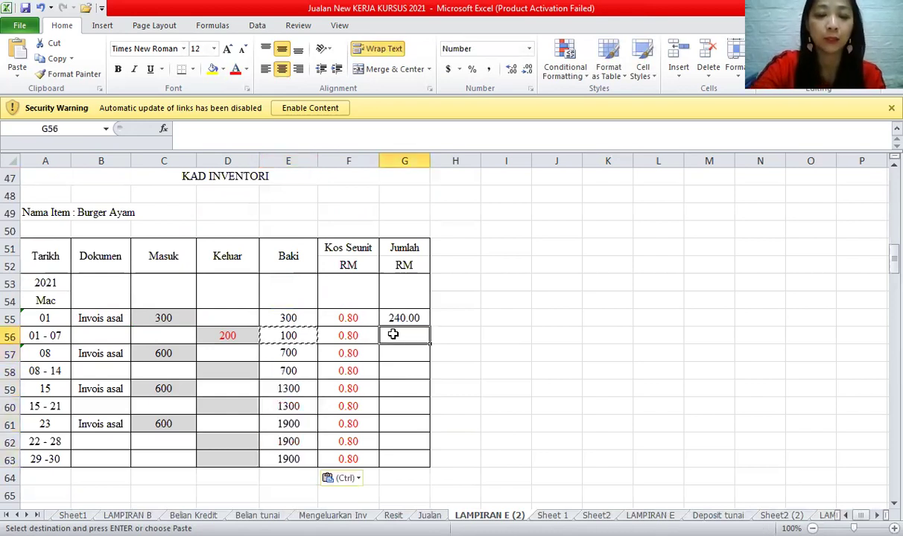
{"action": "type", "text": "=sum("}
{"action": "left_click", "coordinate": [287, 335]}
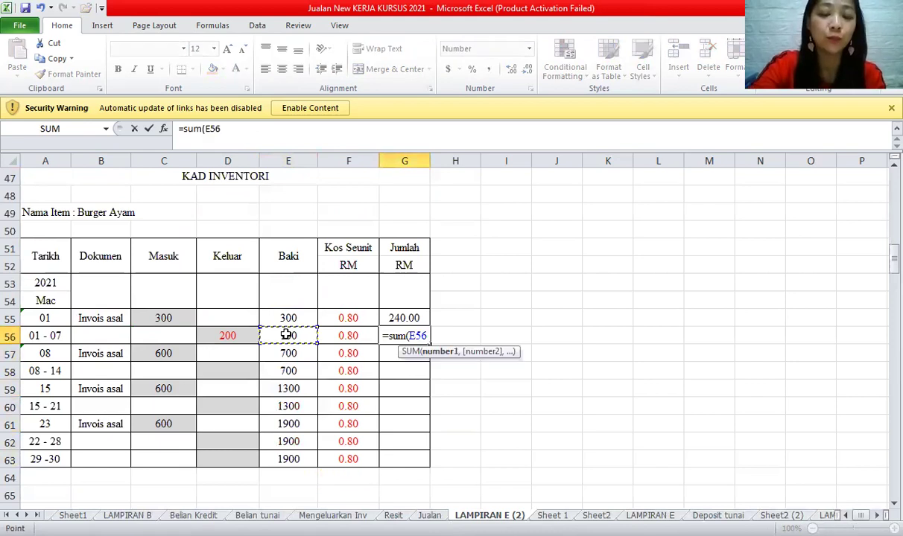
{"action": "type", "text": "*"}
{"action": "left_click", "coordinate": [345, 336]}
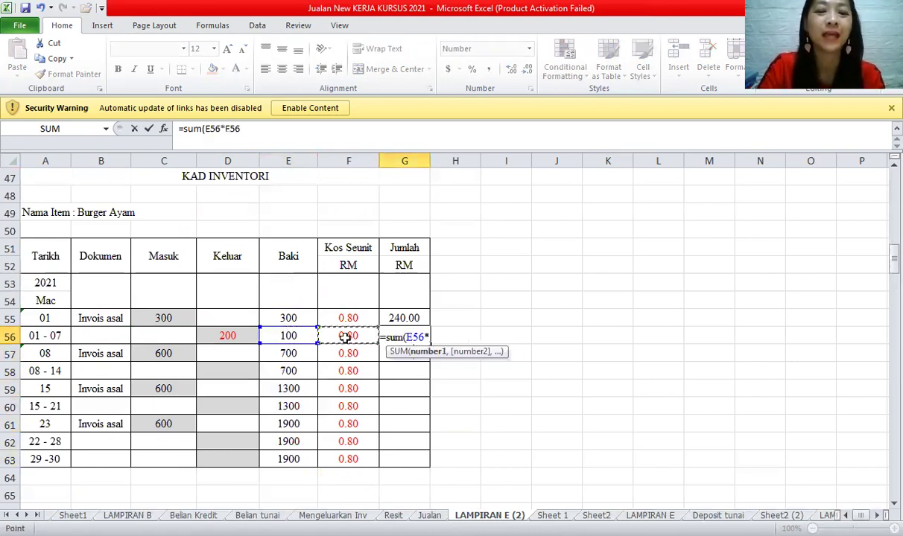
{"action": "key", "text": "Return"}
- Copy the Jumlah formula from G56 down to G57:G63 of the Burger Ayam card
{"action": "left_click", "coordinate": [404, 335]}
{"action": "key", "text": "ctrl+c"}
{"action": "left_click", "coordinate": [405, 350]}
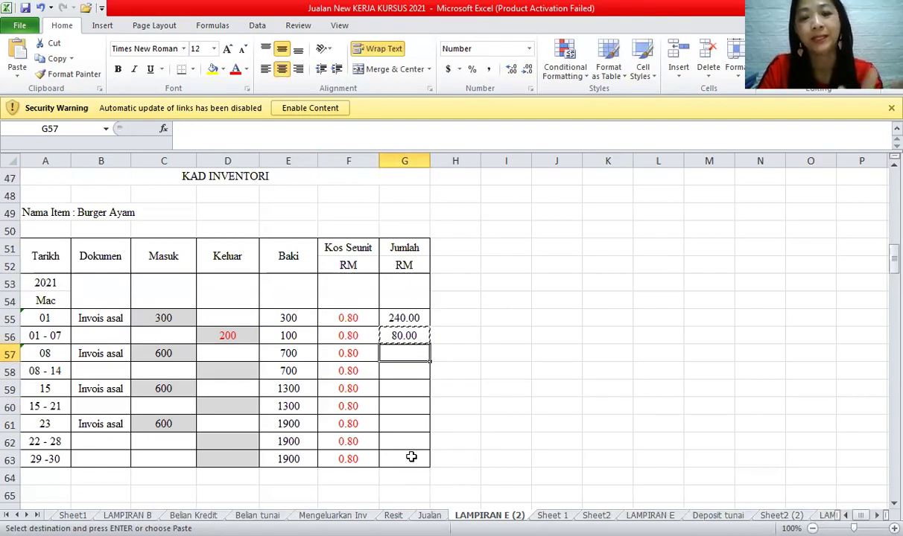
{"action": "left_click", "coordinate": [411, 457], "text": "shift"}
{"action": "key", "text": "ctrl+v"}
- Calculate the 01-07 Baki in E74 of the Burger Kambing Oblong card with =SUM(E73+C74-D74)
{"action": "scroll", "coordinate": [362, 340], "scroll_direction": "down", "scroll_amount": 4}
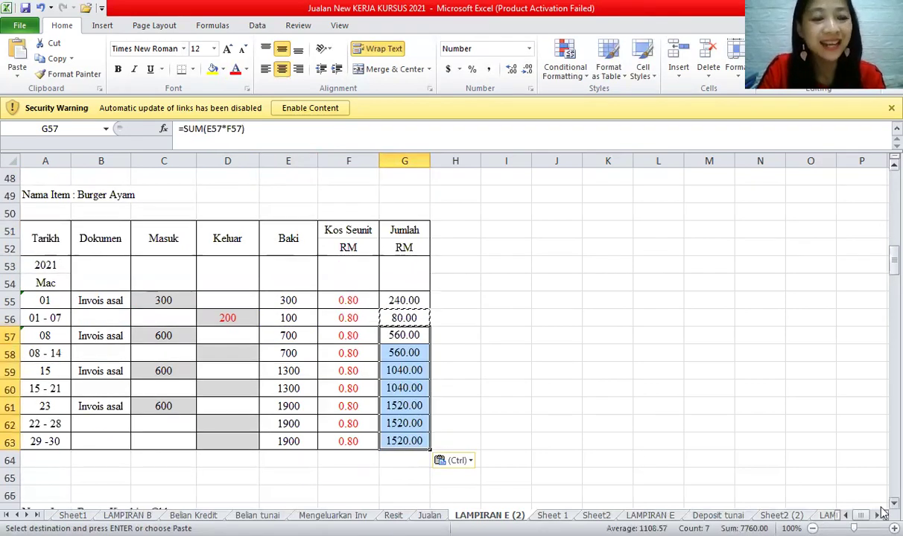
{"action": "scroll", "coordinate": [362, 340], "scroll_direction": "down", "scroll_amount": 3}
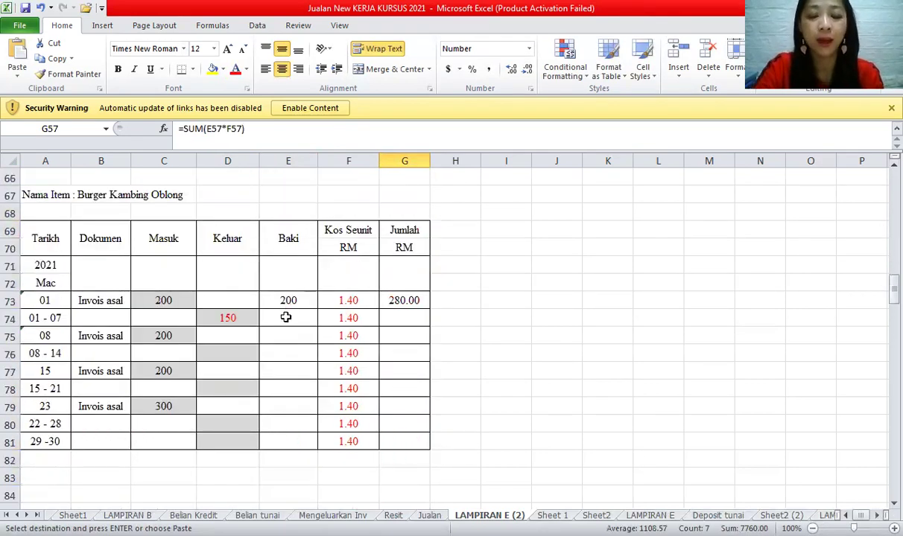
{"action": "left_click", "coordinate": [288, 318]}
{"action": "type", "text": "="}
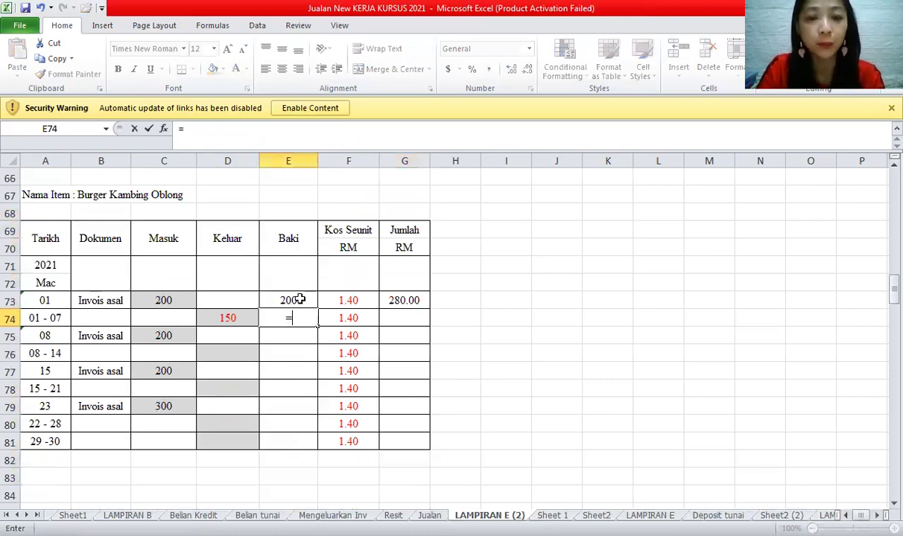
{"action": "type", "text": "sum("}
{"action": "left_click", "coordinate": [298, 299]}
{"action": "type", "text": "+"}
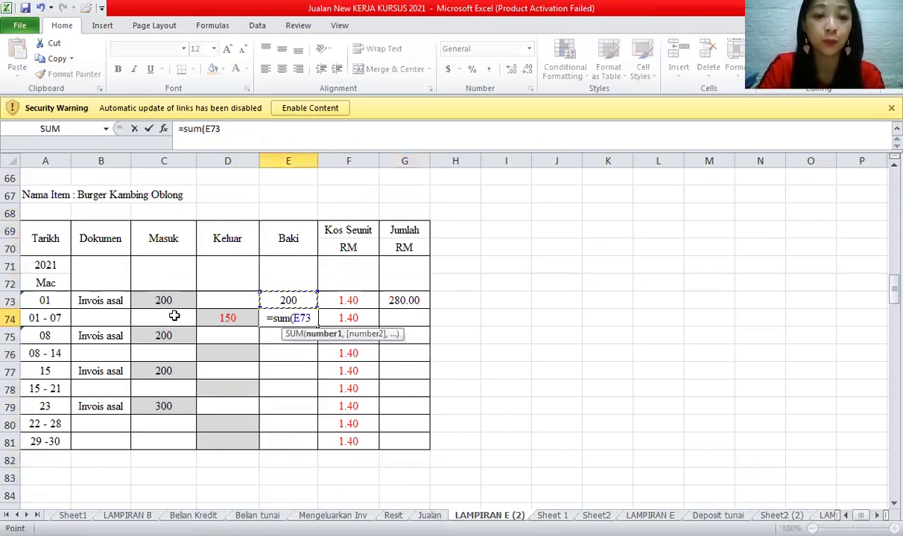
{"action": "left_click", "coordinate": [174, 316]}
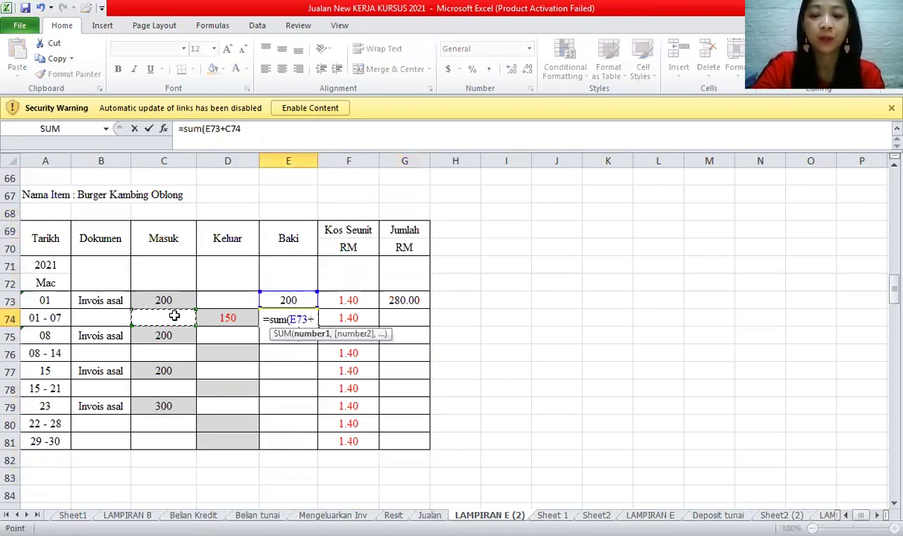
{"action": "type", "text": "-"}
{"action": "left_click", "coordinate": [224, 319]}
{"action": "key", "text": "Return"}
- Copy the Baki formula from E74 down to E75:E81 of the Burger Kambing Oblong card
{"action": "left_click", "coordinate": [274, 318]}
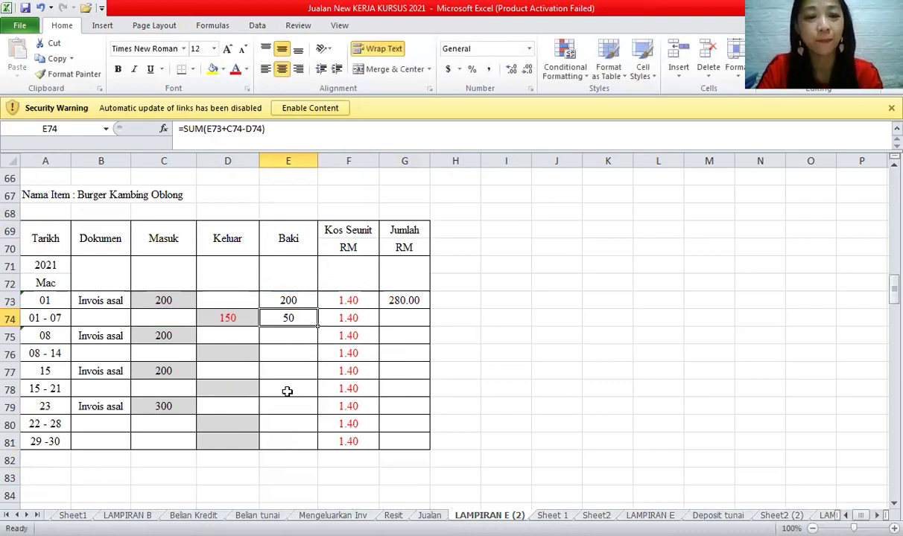
{"action": "key", "text": "ctrl+c"}
{"action": "left_click_drag", "start_coordinate": [288, 335], "coordinate": [289, 439]}
{"action": "key", "text": "ctrl+v"}
- Calculate the 01-07 Jumlah in G74 of the Burger Kambing Oblong card with =SUM(E74*F74)
{"action": "left_click", "coordinate": [405, 319]}
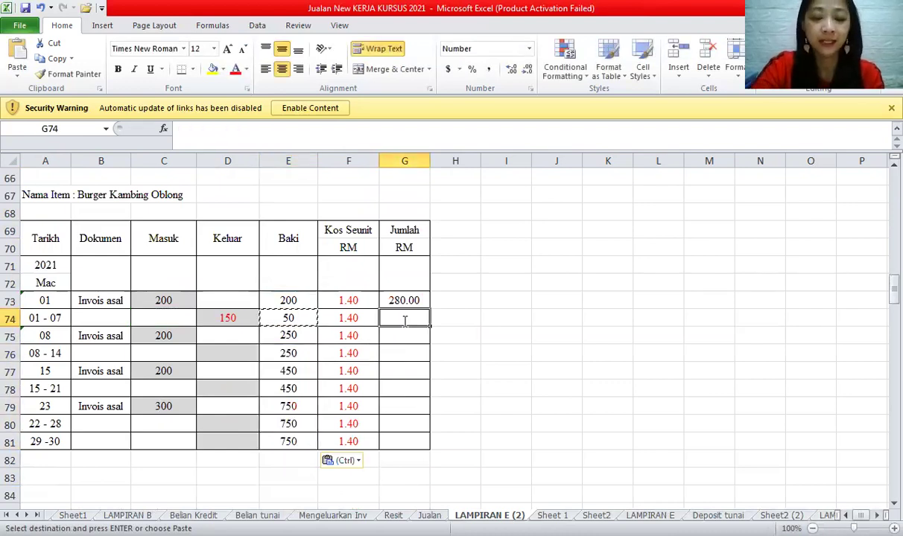
{"action": "type", "text": "="}
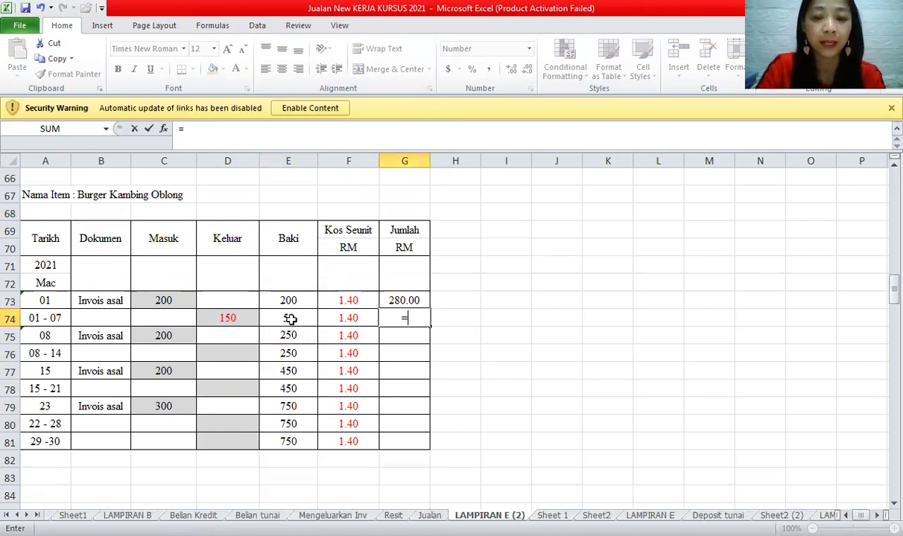
{"action": "type", "text": "sum("}
{"action": "left_click", "coordinate": [289, 319]}
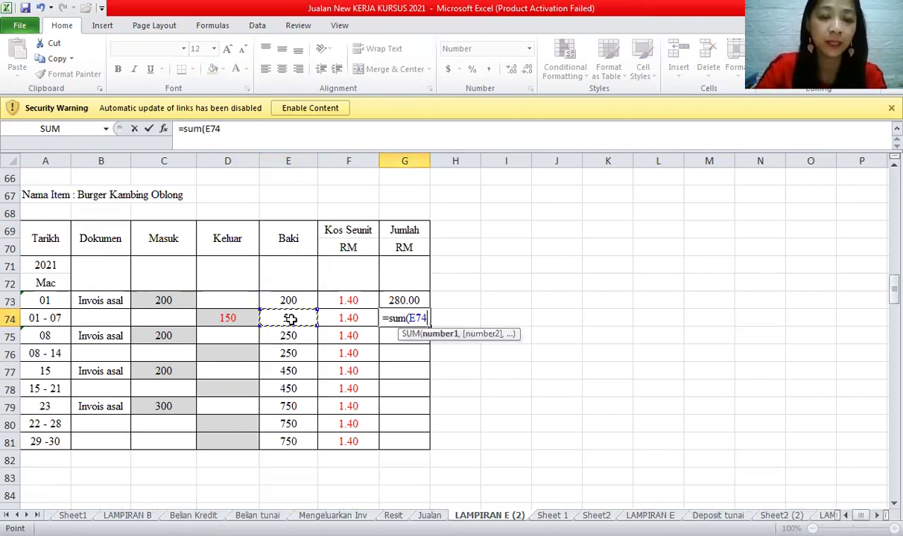
{"action": "type", "text": "*"}
{"action": "left_click", "coordinate": [348, 316]}
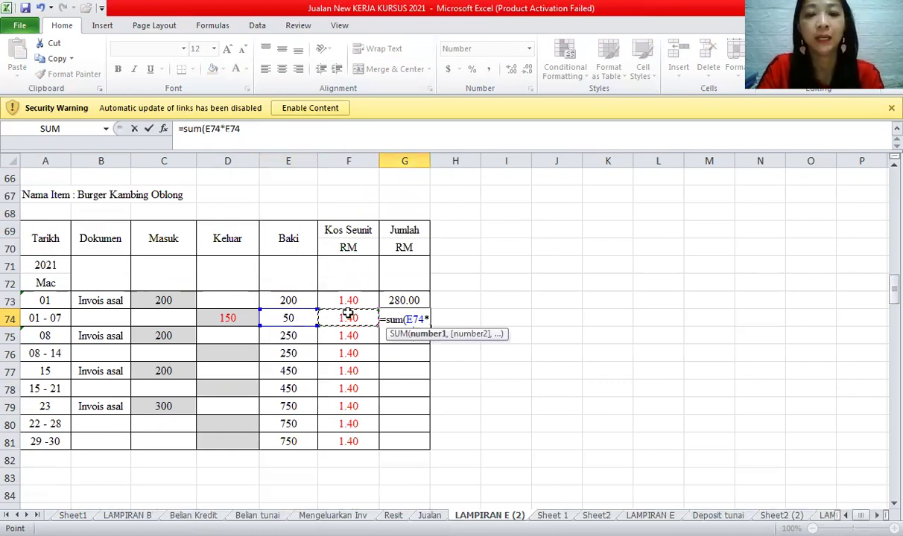
{"action": "key", "text": "Return"}
- Copy the Jumlah formula from G74 down to G75:G81 of the Burger Kambing Oblong card
{"action": "left_click", "coordinate": [412, 317]}
{"action": "key", "text": "ctrl+c"}
{"action": "left_click_drag", "start_coordinate": [406, 337], "coordinate": [411, 441]}
{"action": "key", "text": "ctrl+v"}
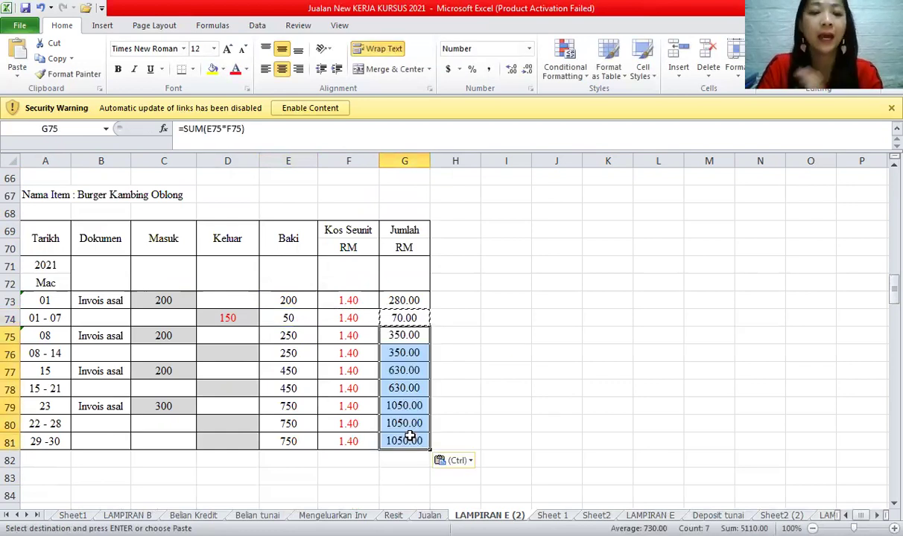
{"action": "left_click", "coordinate": [416, 319]}
{"action": "key", "text": "Escape"}
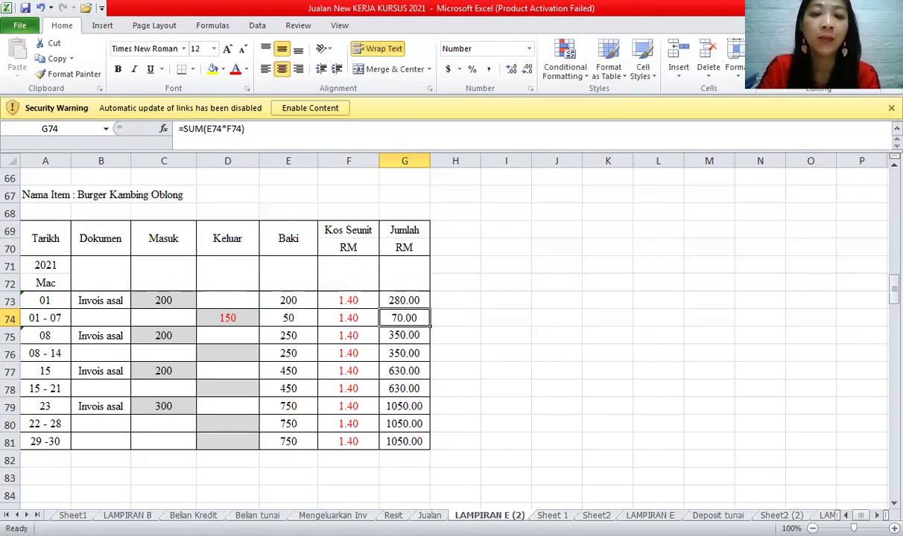
- Calculate the Burger ayam Baki after the Mac 2-7 sales in B6 of Jadual 1 on Sheet2 with =SUM(B4-B5)
{"action": "left_click", "coordinate": [596, 515]}
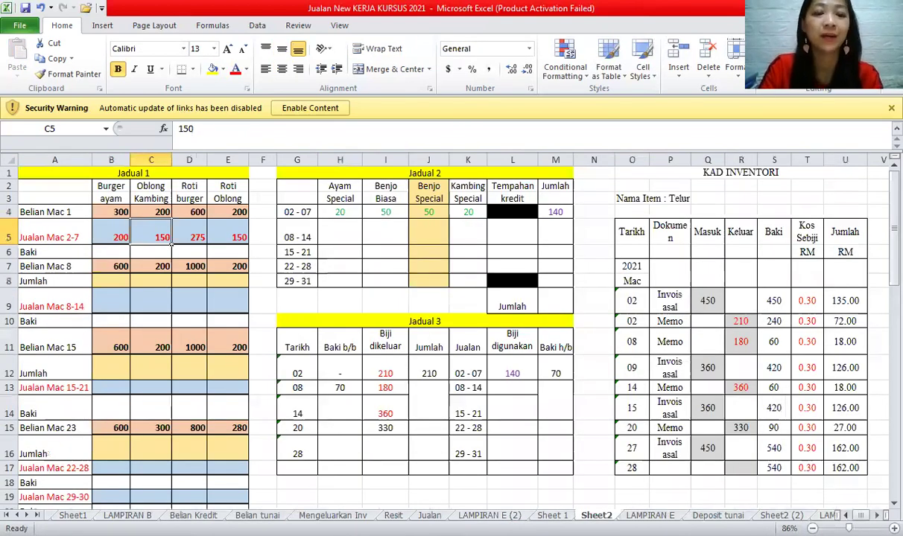
{"action": "left_click", "coordinate": [113, 252]}
{"action": "type", "text": "=s"}
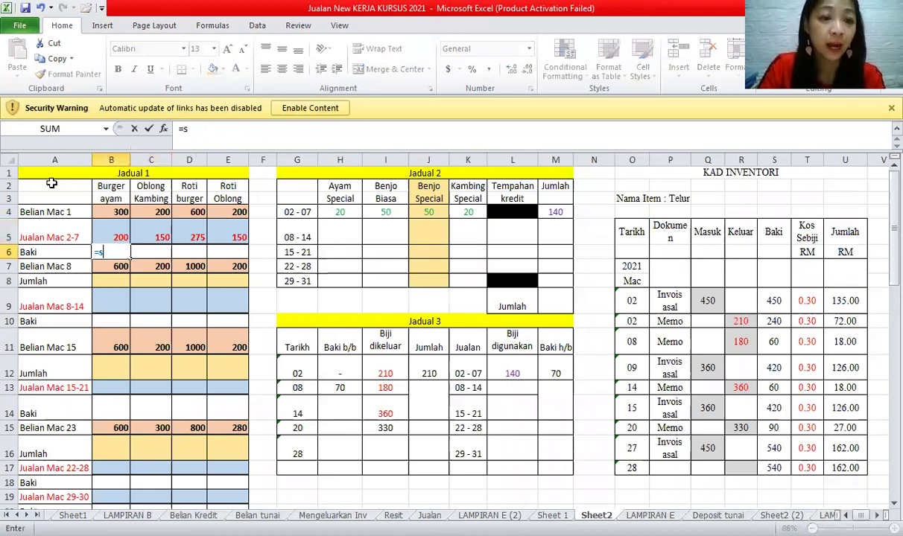
{"action": "type", "text": "um("}
{"action": "left_click", "coordinate": [111, 213]}
{"action": "type", "text": "="}
{"action": "key", "text": "BackSpace"}
{"action": "type", "text": "-"}
{"action": "left_click", "coordinate": [108, 234]}
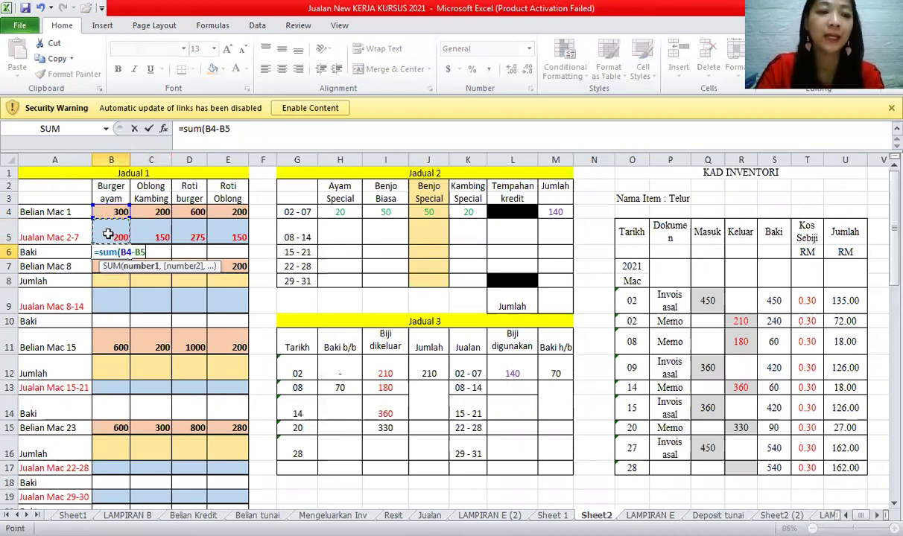
{"action": "key", "text": "Return"}
- Copy the Baki formula from B6 across to C6:E6 for the other Jadual 1 items
{"action": "left_click", "coordinate": [118, 252]}
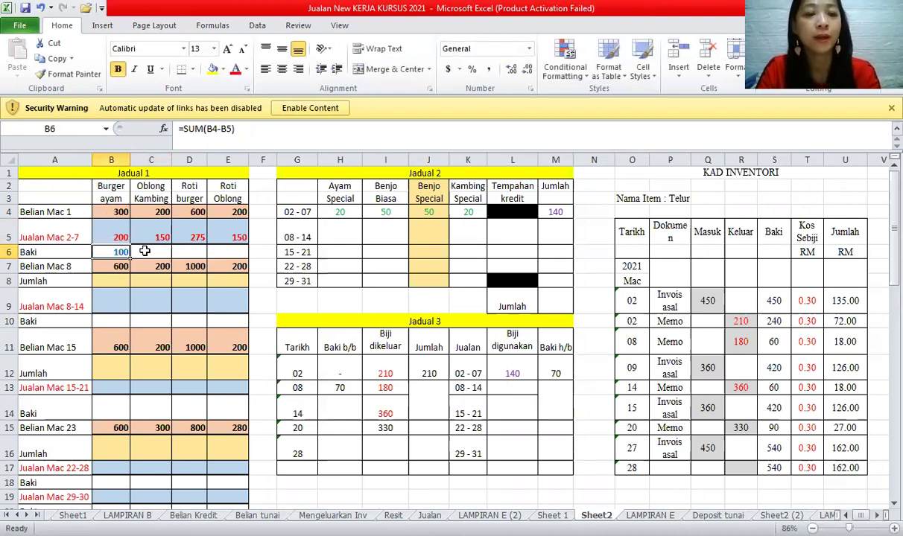
{"action": "key", "text": "ctrl+c"}
{"action": "left_click_drag", "start_coordinate": [160, 251], "coordinate": [218, 252]}
{"action": "key", "text": "ctrl+v"}
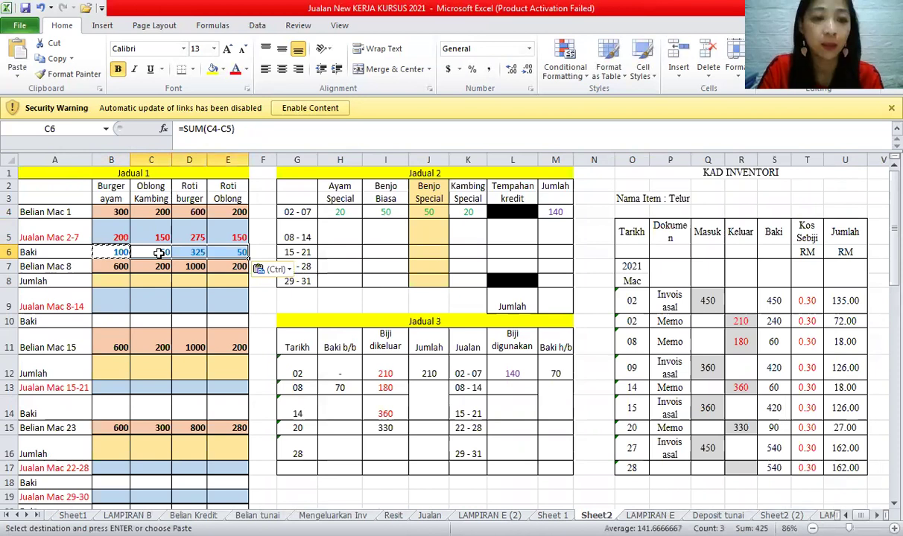
{"action": "left_click", "coordinate": [118, 252]}
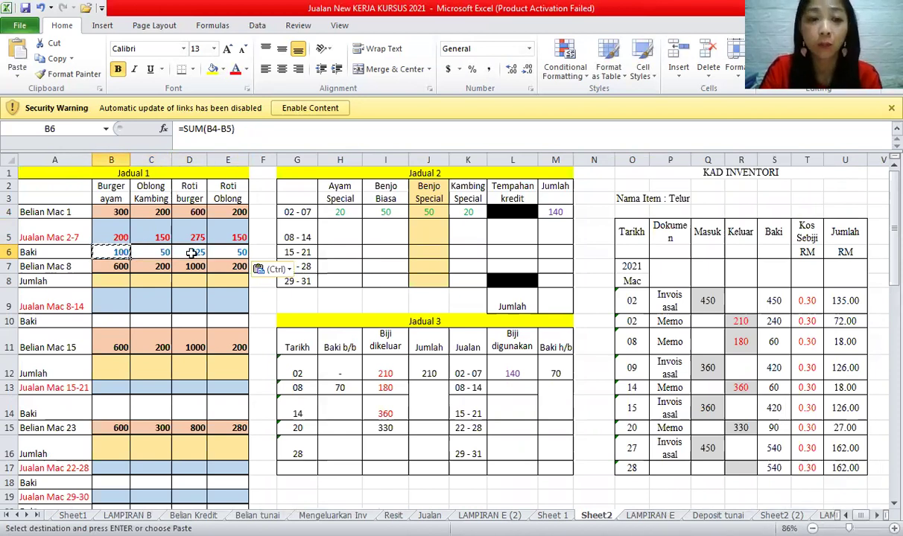
{"action": "left_click", "coordinate": [191, 254]}
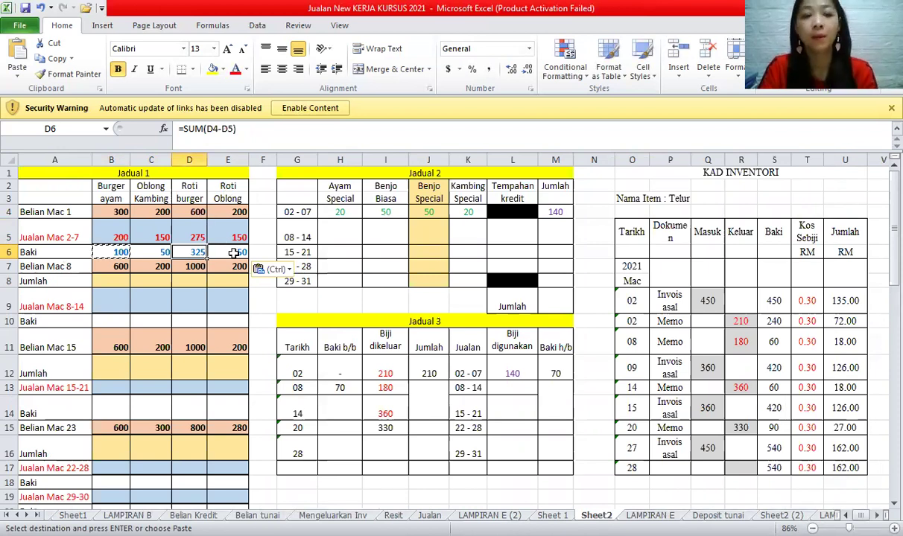
- Calculate the Burger ayam Jumlah after the Mac 8 purchase in B8 of Jadual 1 with =SUM(B6:B7)
{"action": "left_click", "coordinate": [116, 265]}
{"action": "left_click", "coordinate": [110, 280]}
{"action": "type", "text": "="}
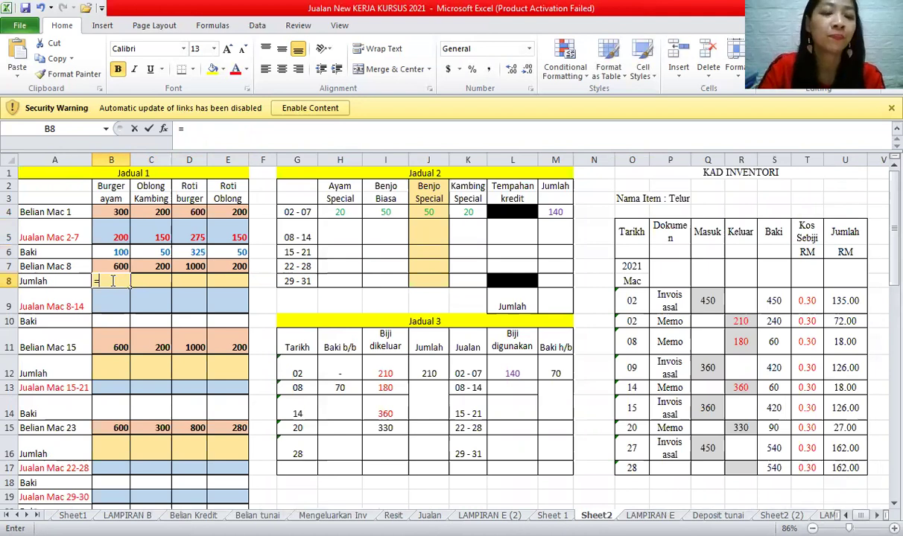
{"action": "type", "text": "sum("}
{"action": "left_click", "coordinate": [109, 253]}
{"action": "left_click", "coordinate": [109, 265], "text": "shift"}
{"action": "key", "text": "ctrl+Return"}
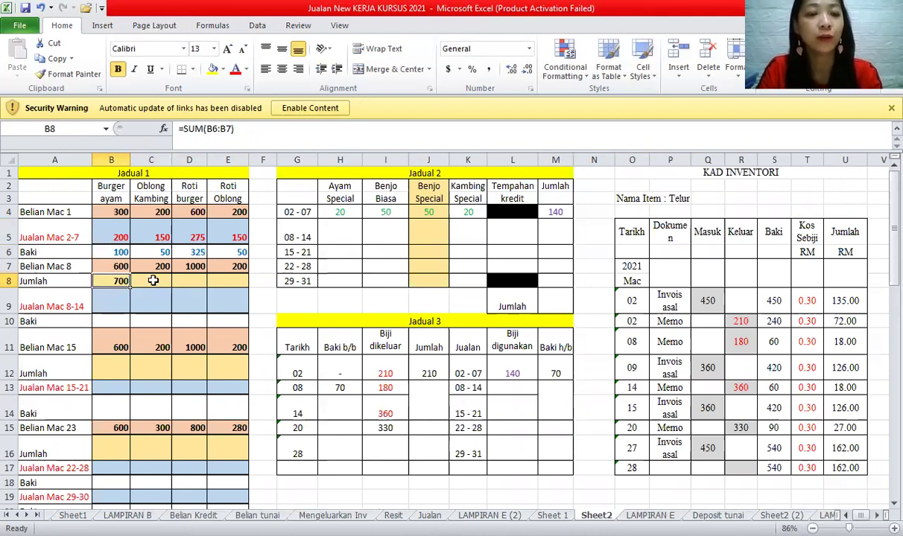
- Copy the Jumlah formula from B8 across to C8:E8 and check the Baki plus Belian totals of each item
{"action": "key", "text": "ctrl+c"}
{"action": "left_click_drag", "start_coordinate": [152, 280], "coordinate": [224, 280]}
{"action": "key", "text": "ctrl+v"}
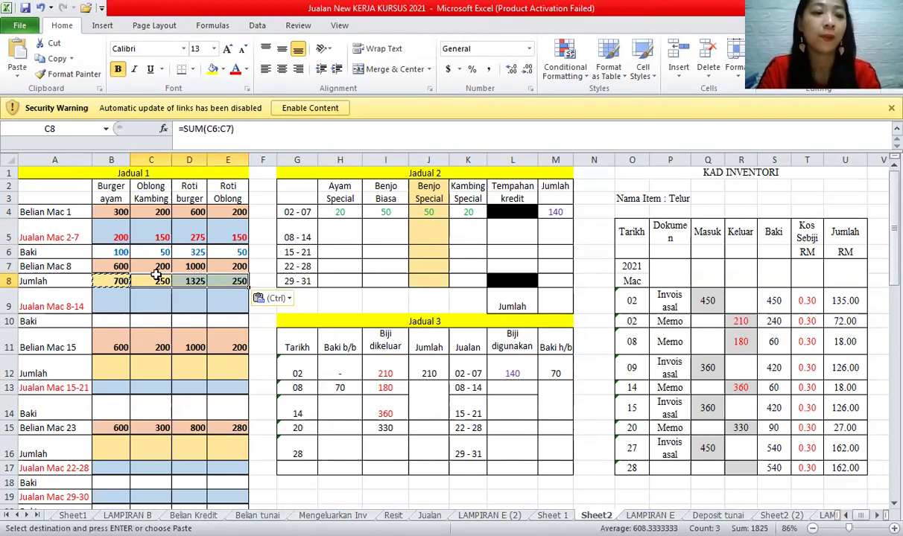
{"action": "left_click", "coordinate": [112, 277]}
{"action": "key", "text": "Escape"}
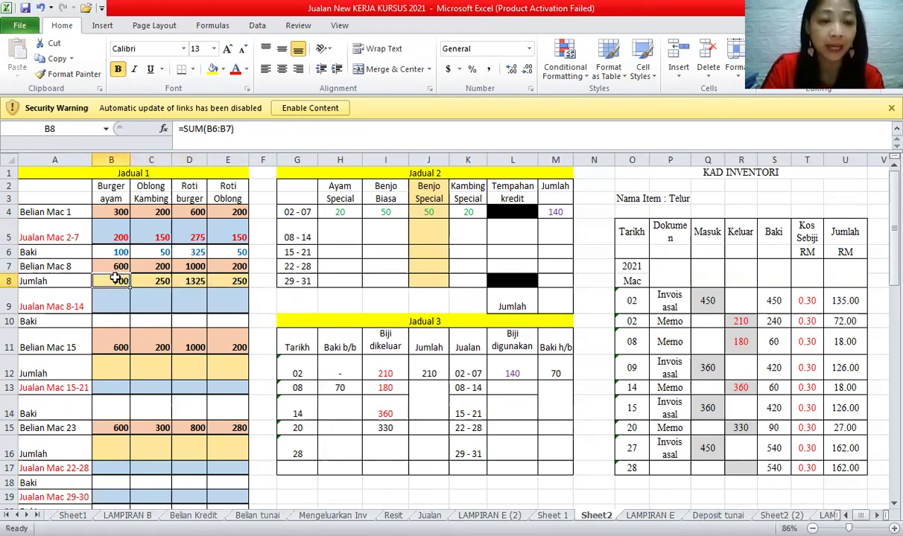
{"action": "left_click", "coordinate": [152, 252]}
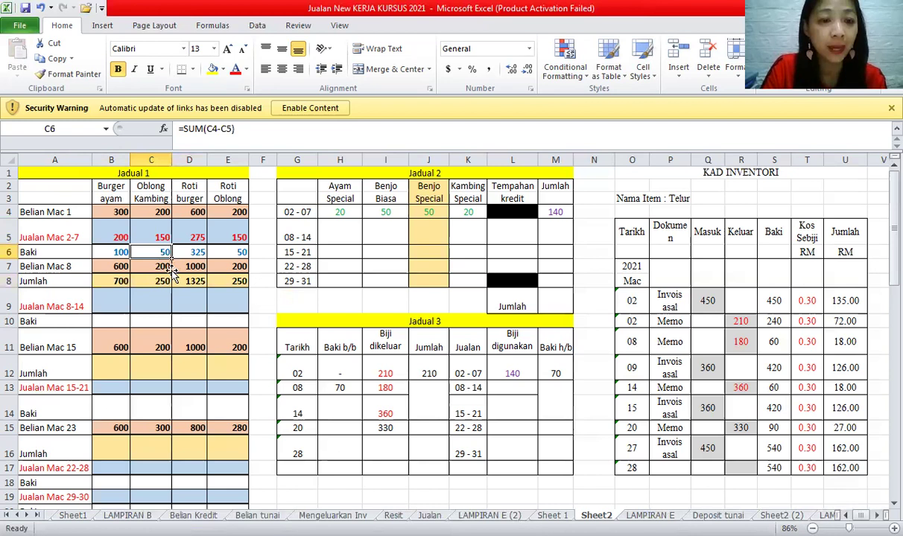
{"action": "left_click_drag", "start_coordinate": [188, 252], "coordinate": [188, 282]}
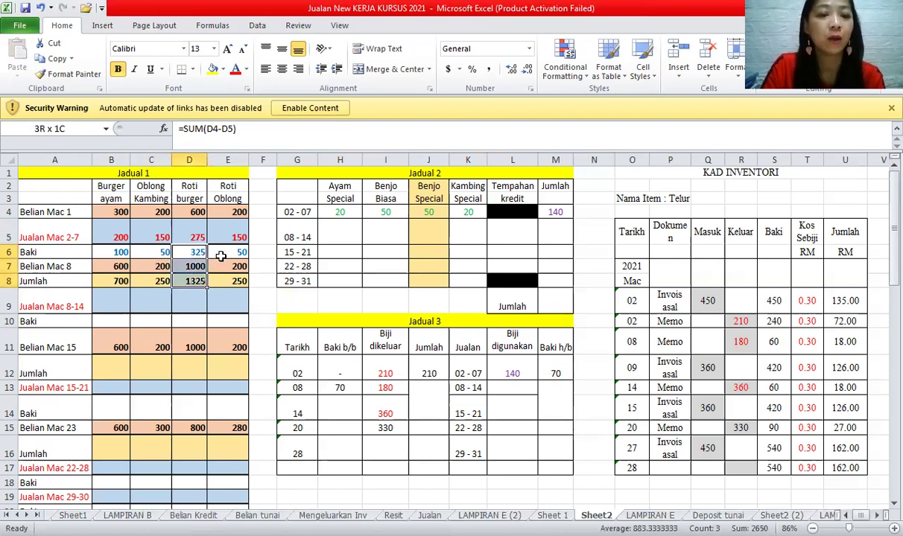
{"action": "left_click_drag", "start_coordinate": [221, 255], "coordinate": [223, 279]}
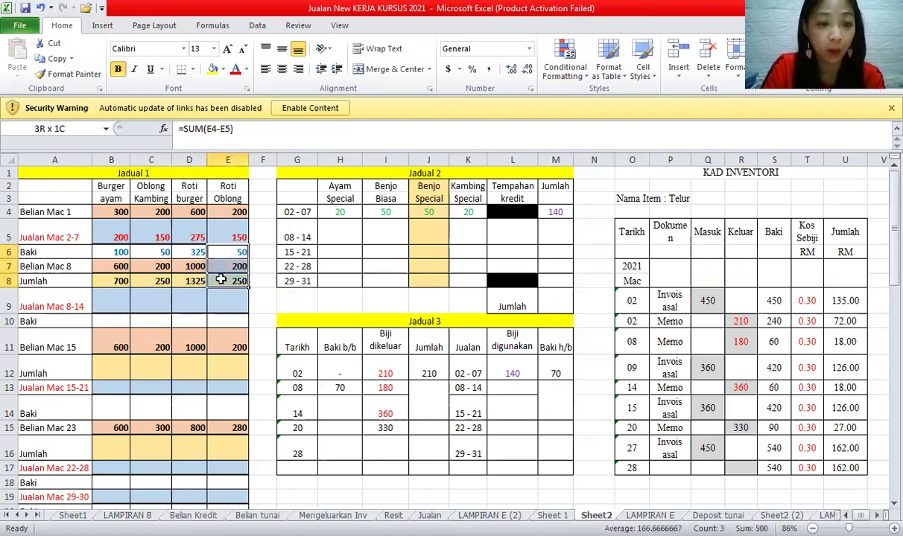
- Enter the Jualan Mac 8-14 quantities in Jadual 1: Burger ayam 400, Oblong Kambing 150 and Roti Oblong 150
{"action": "left_click", "coordinate": [65, 305]}
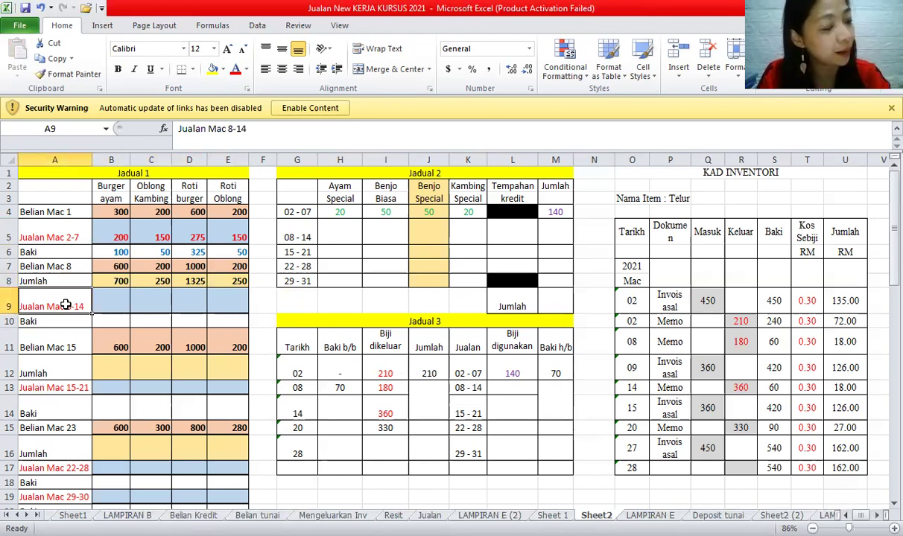
{"action": "left_click", "coordinate": [110, 303]}
{"action": "type", "text": "400"}
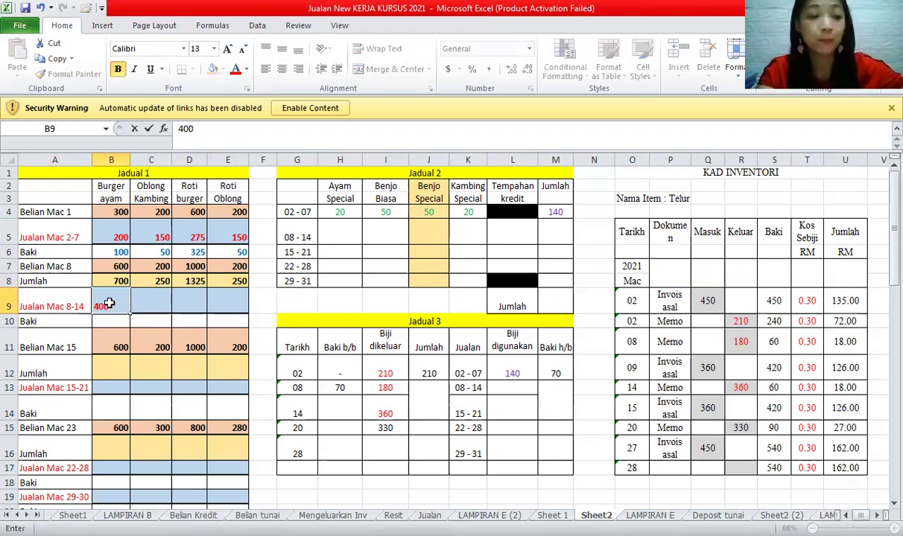
{"action": "key", "text": "Tab"}
{"action": "type", "text": "150"}
{"action": "left_click_drag", "start_coordinate": [109, 303], "coordinate": [121, 280]}
{"action": "left_click", "coordinate": [190, 301]}
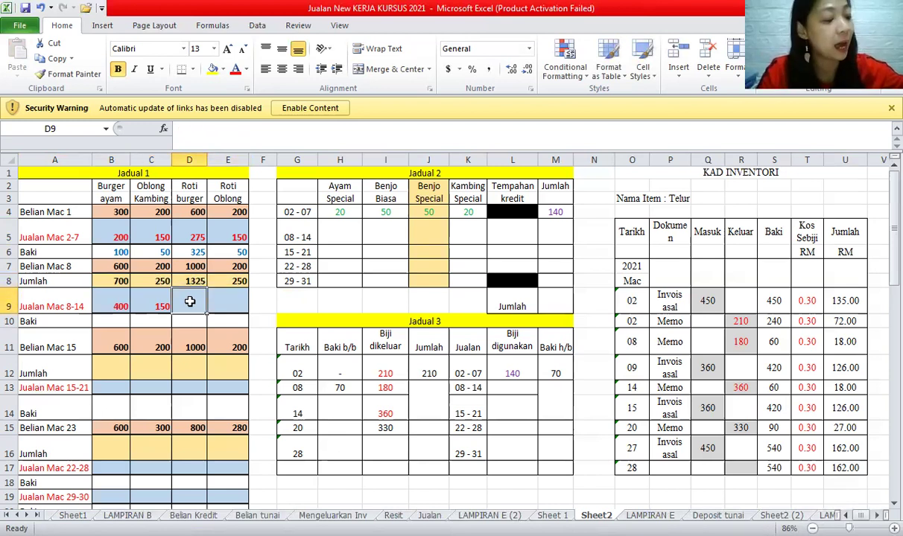
{"action": "left_click", "coordinate": [242, 296]}
{"action": "type", "text": "150"}
{"action": "left_click", "coordinate": [151, 302]}
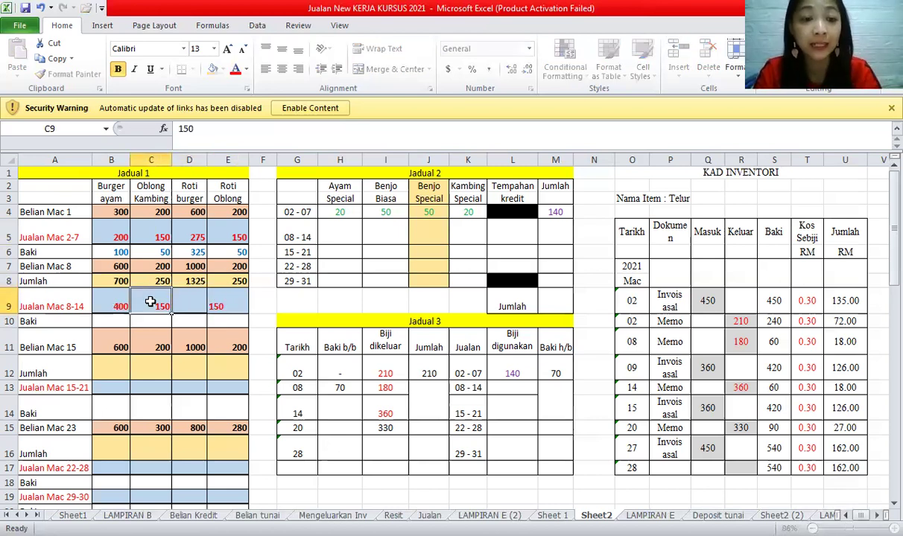
{"action": "left_click", "coordinate": [220, 298]}
{"action": "left_click", "coordinate": [111, 309]}
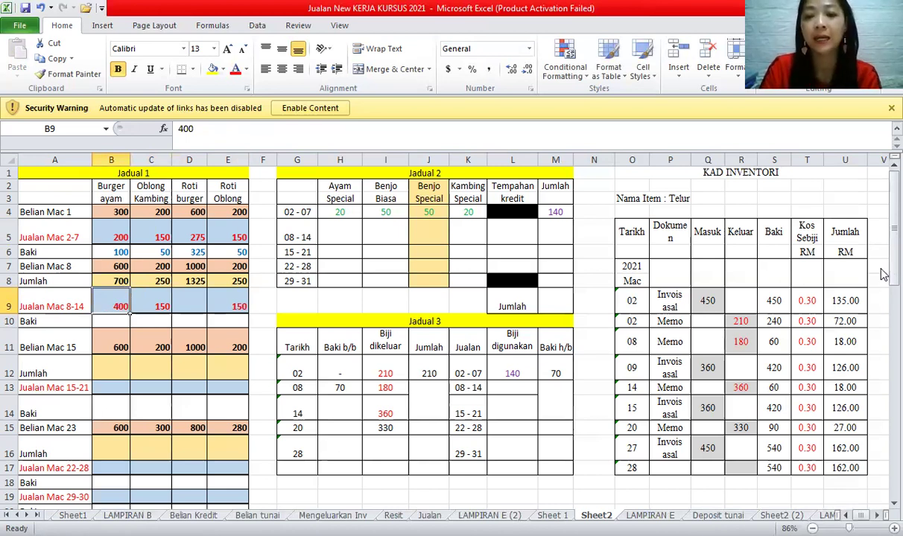
- Shade the Ayam Special, Benjo Biasa, Benjo Special and Oblong Kambing Special columns of Rekod Jualan Kredit Burger light orange, matching the cash sales table
{"action": "left_click_drag", "start_coordinate": [883, 275], "coordinate": [883, 374]}
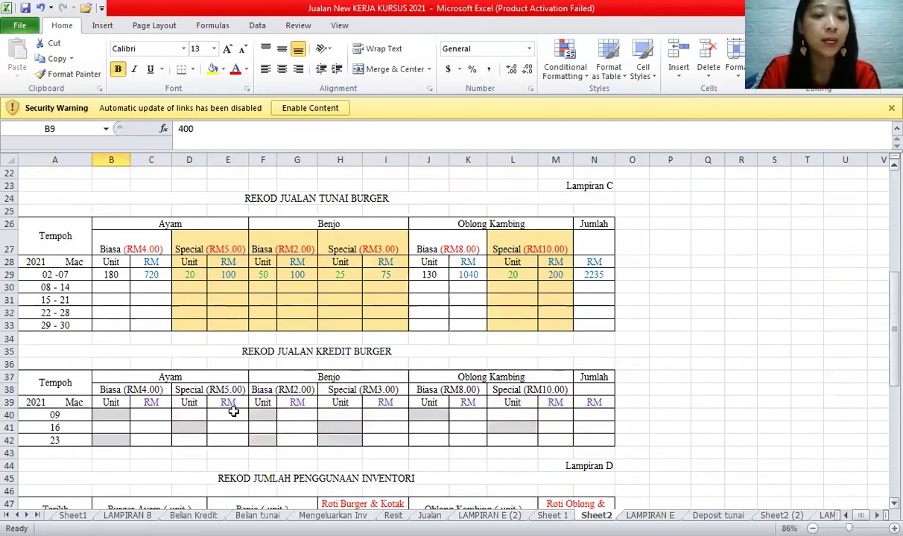
{"action": "left_click", "coordinate": [275, 353]}
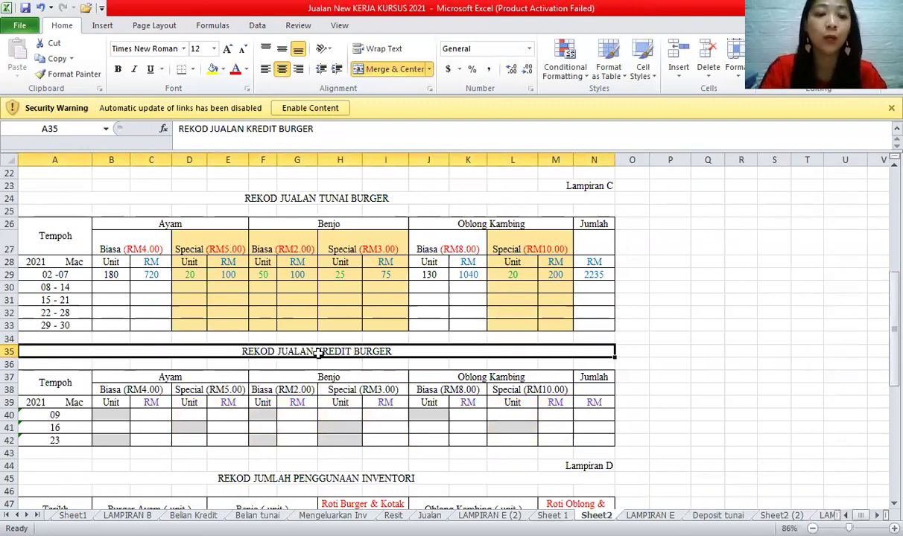
{"action": "left_click_drag", "start_coordinate": [206, 386], "coordinate": [211, 440]}
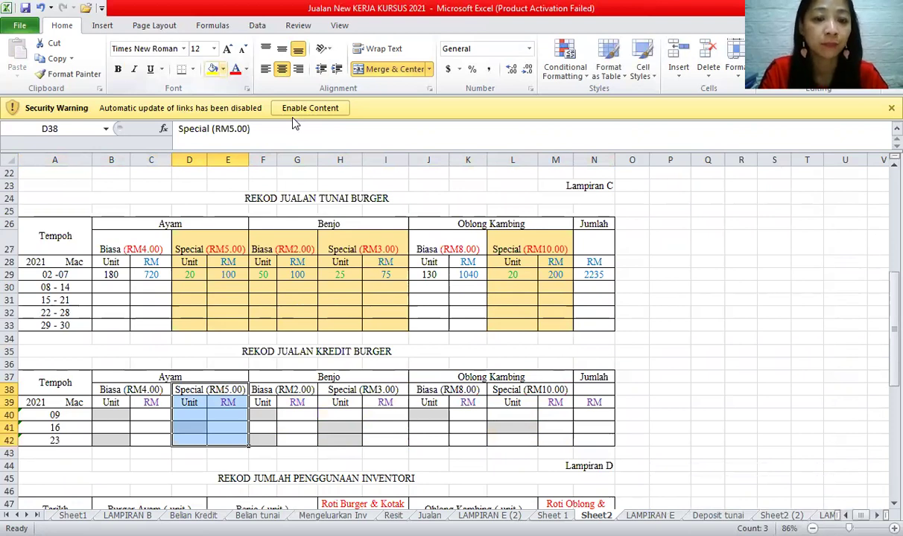
{"action": "left_click", "coordinate": [223, 69]}
{"action": "left_click_drag", "start_coordinate": [340, 389], "coordinate": [286, 434]}
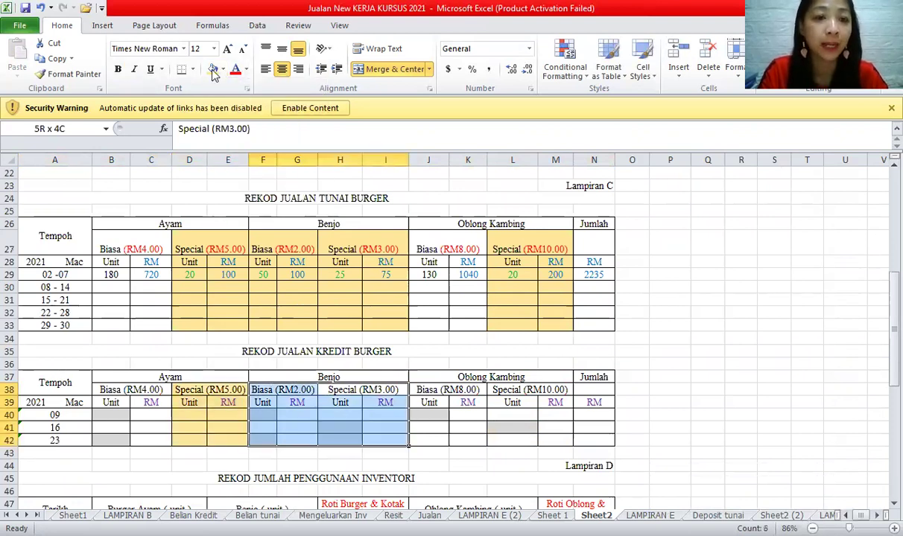
{"action": "left_click_drag", "start_coordinate": [521, 390], "coordinate": [534, 440]}
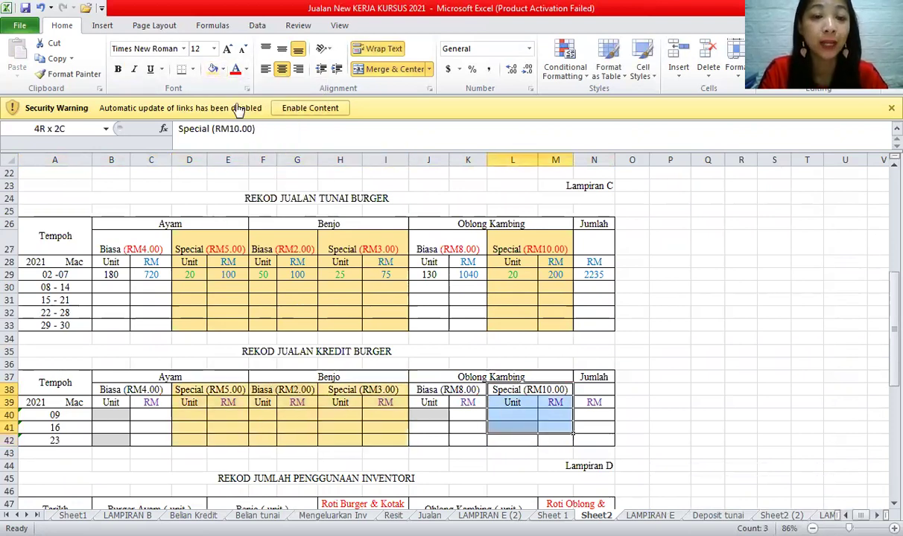
{"action": "key", "text": "F4"}
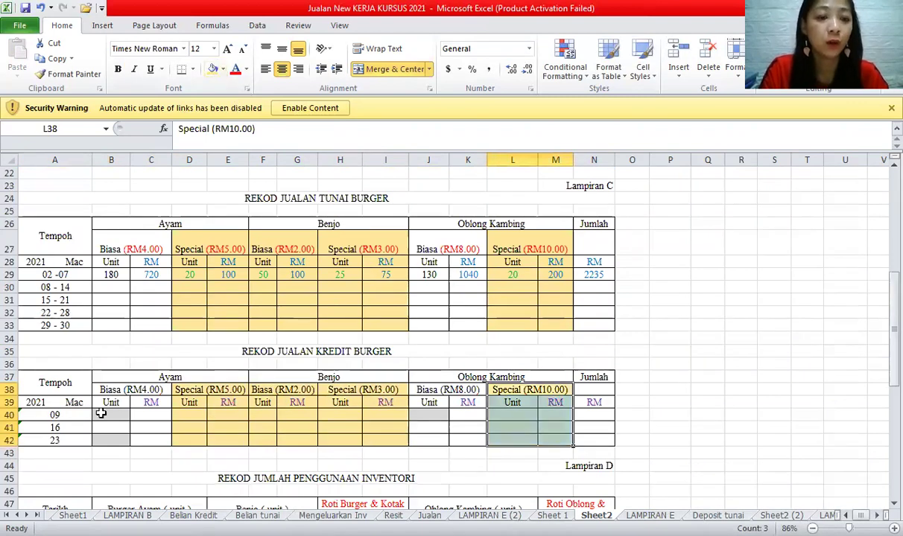
- Examine the grey Ayam Biasa and Oblong Kambing Biasa unit cells in the 09 row of the credit sales record
{"action": "left_click", "coordinate": [26, 415]}
{"action": "left_click", "coordinate": [119, 415]}
{"action": "left_click", "coordinate": [441, 415]}
{"action": "left_click", "coordinate": [119, 415]}
{"action": "left_click", "coordinate": [419, 421]}
{"action": "left_click", "coordinate": [112, 415]}
{"action": "left_click", "coordinate": [428, 415]}
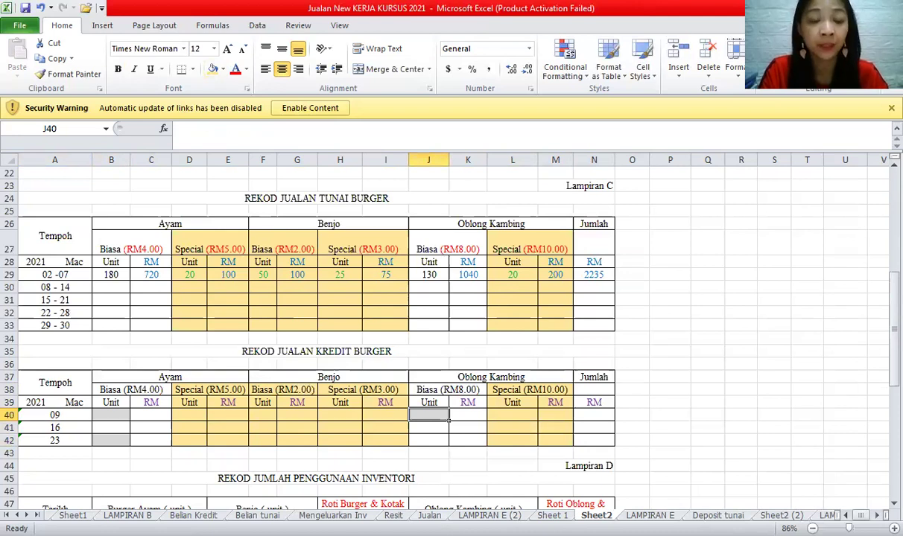
- Check the 9 Mac invoice items in the Jualan sheet against the shaded columns of the 09 credit sales row in Sheet2
{"action": "left_click", "coordinate": [430, 516]}
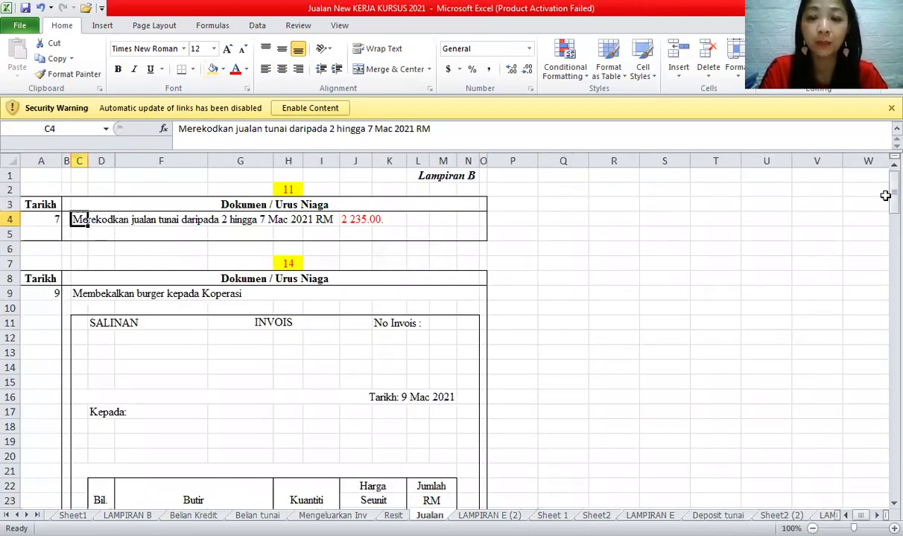
{"action": "scroll", "coordinate": [127, 442], "scroll_direction": "down", "scroll_amount": 2}
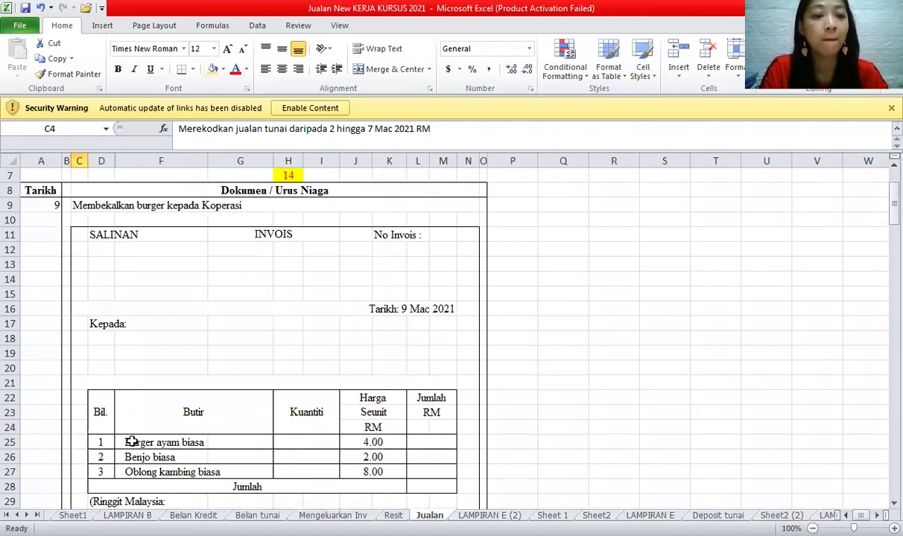
{"action": "left_click", "coordinate": [131, 442]}
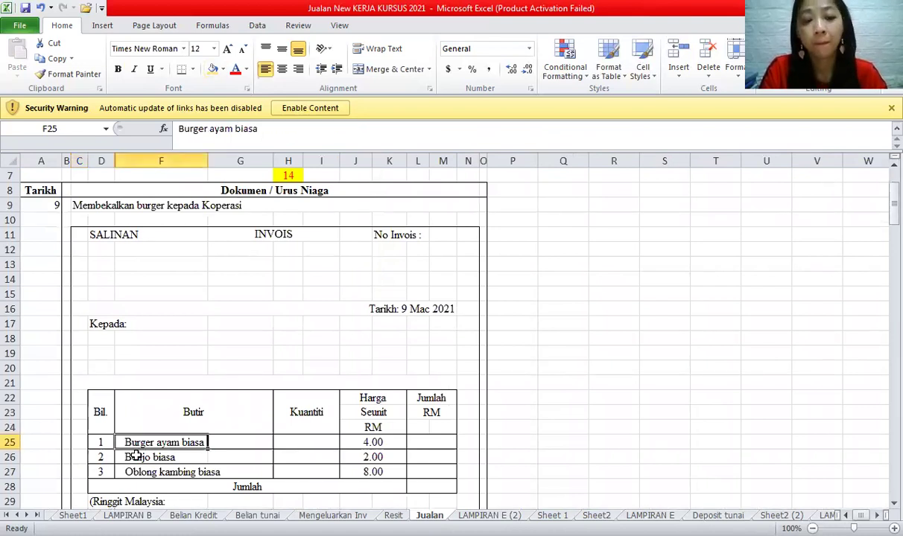
{"action": "left_click", "coordinate": [135, 455]}
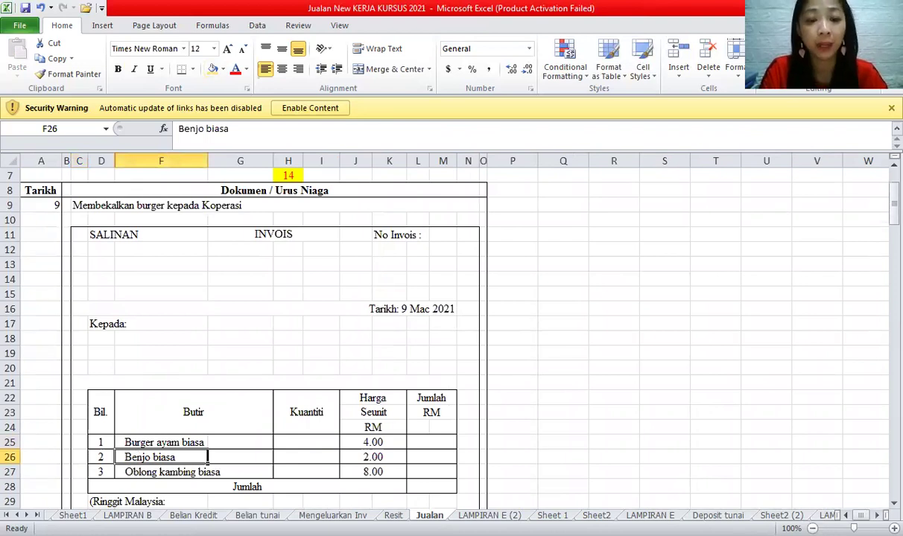
{"action": "left_click", "coordinate": [127, 472]}
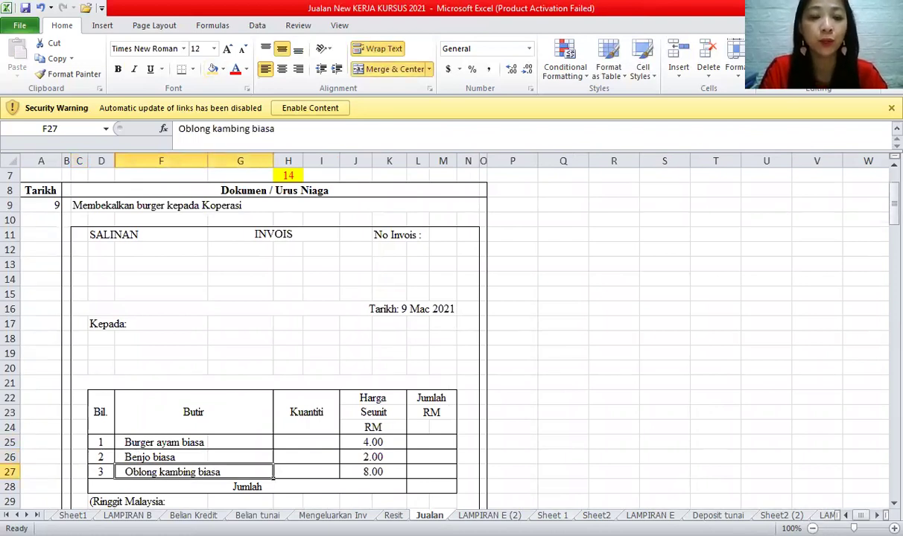
{"action": "left_click", "coordinate": [596, 516]}
{"action": "left_click", "coordinate": [71, 415]}
{"action": "left_click_drag", "start_coordinate": [190, 419], "coordinate": [386, 416]}
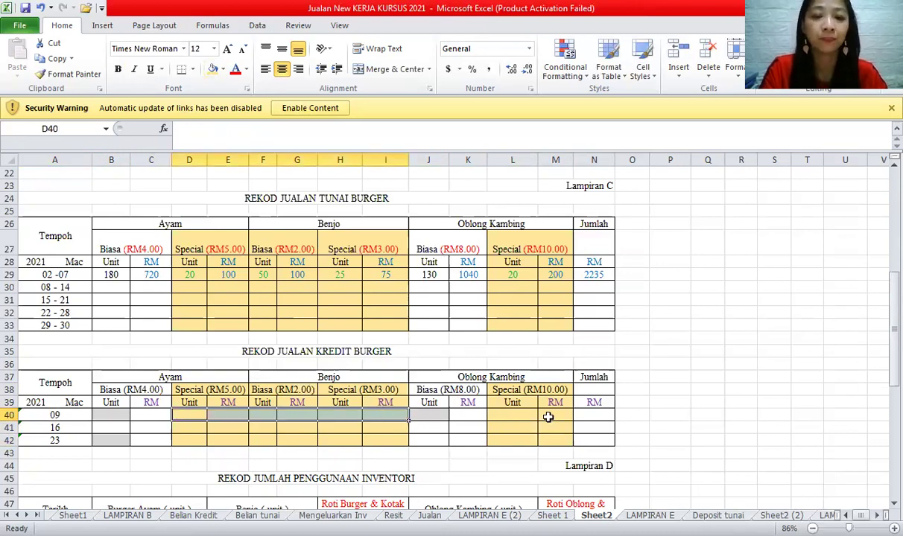
{"action": "left_click_drag", "start_coordinate": [514, 416], "coordinate": [548, 418]}
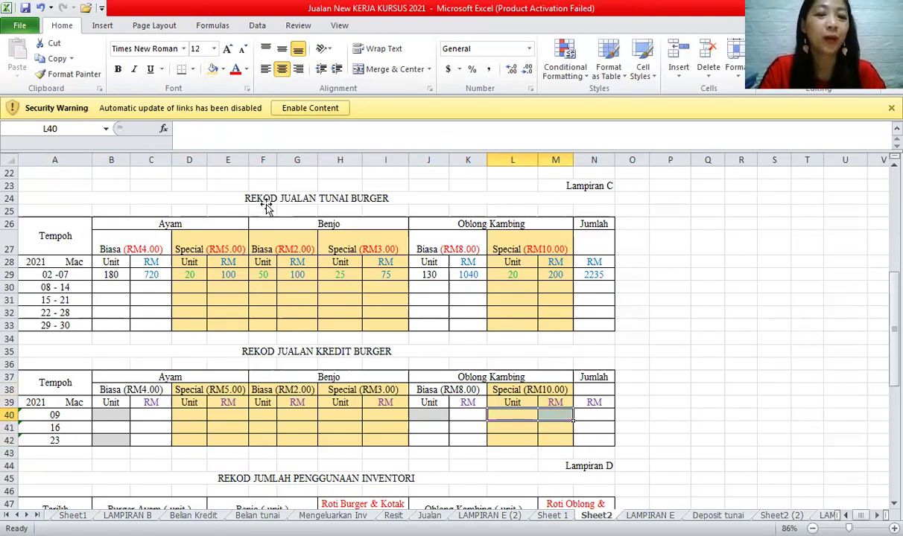
- Enter the 08 - 14 cash sales units in Rekod Jualan Tunai Burger: Ayam Special 40 and Benjo Biasa 60
{"action": "left_click", "coordinate": [266, 209]}
{"action": "left_click", "coordinate": [192, 286]}
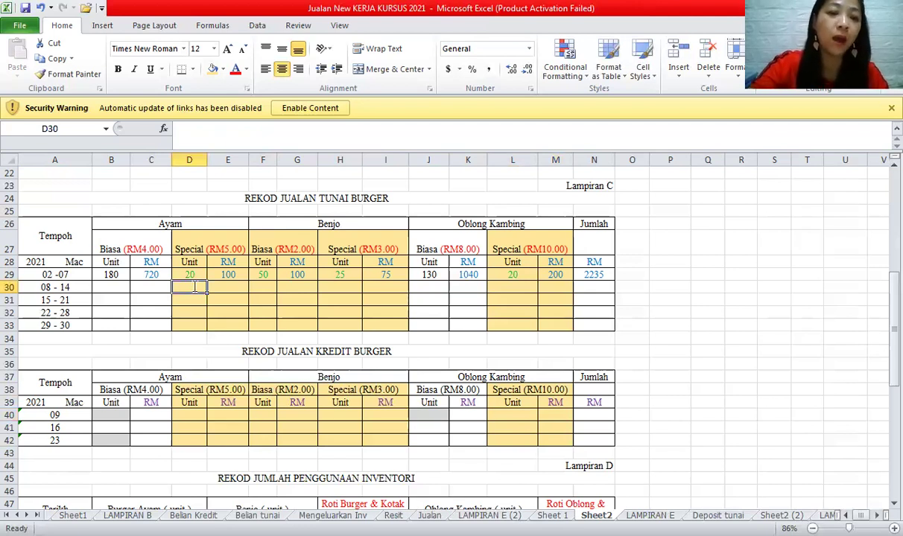
{"action": "type", "text": "40"}
{"action": "key", "text": "Tab"}
{"action": "key", "text": "Tab"}
{"action": "type", "text": "6"}
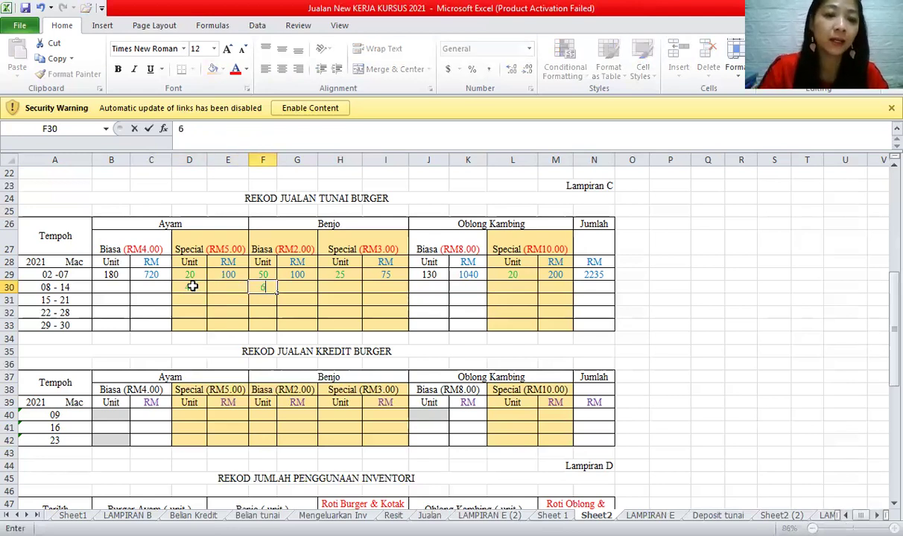
{"action": "type", "text": "0"}
{"action": "key", "text": "Tab"}
{"action": "key", "text": "Tab"}
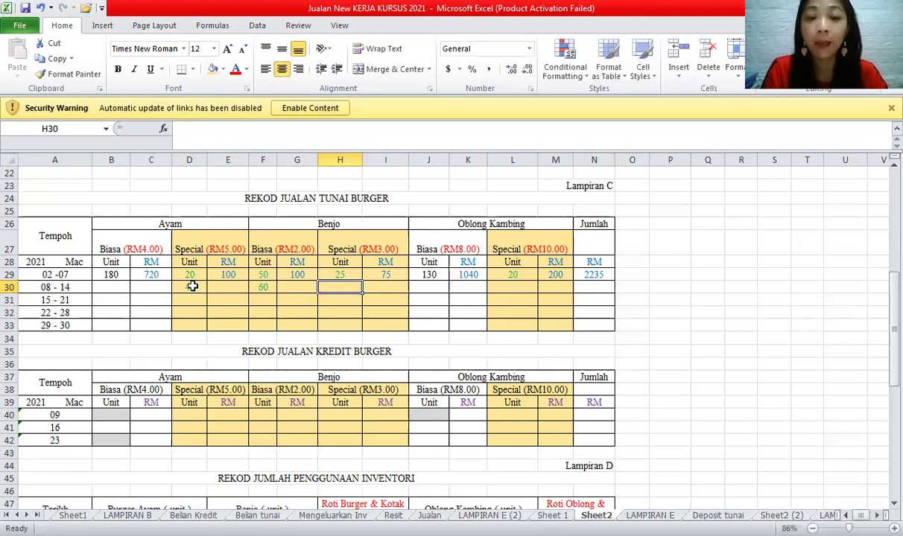
- Enter 20 Benjo Special and 30 Oblong Kambing Special units in the 08 - 14 cash sales row and review the row's entries
{"action": "type", "text": "2"}
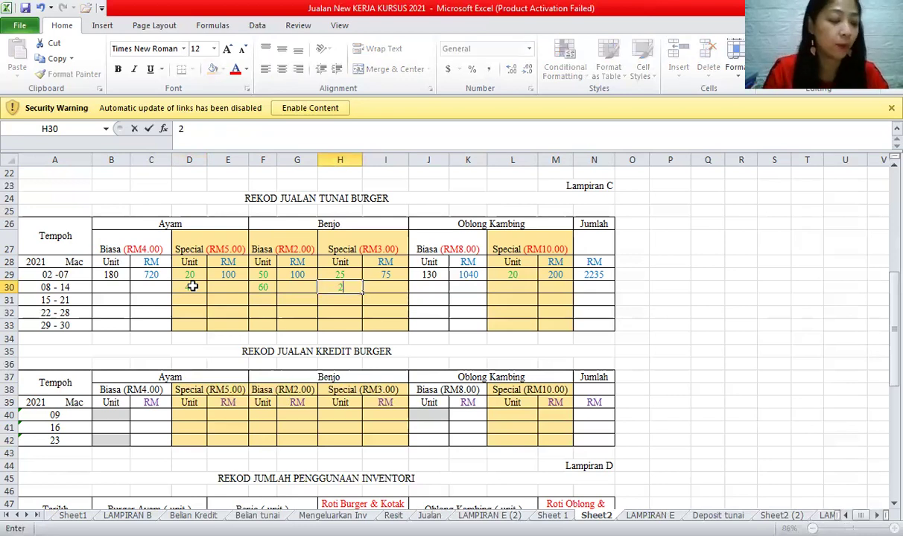
{"action": "type", "text": "0"}
{"action": "key", "text": "Tab"}
{"action": "key", "text": "Tab"}
{"action": "key", "text": "Tab"}
{"action": "key", "text": "Tab"}
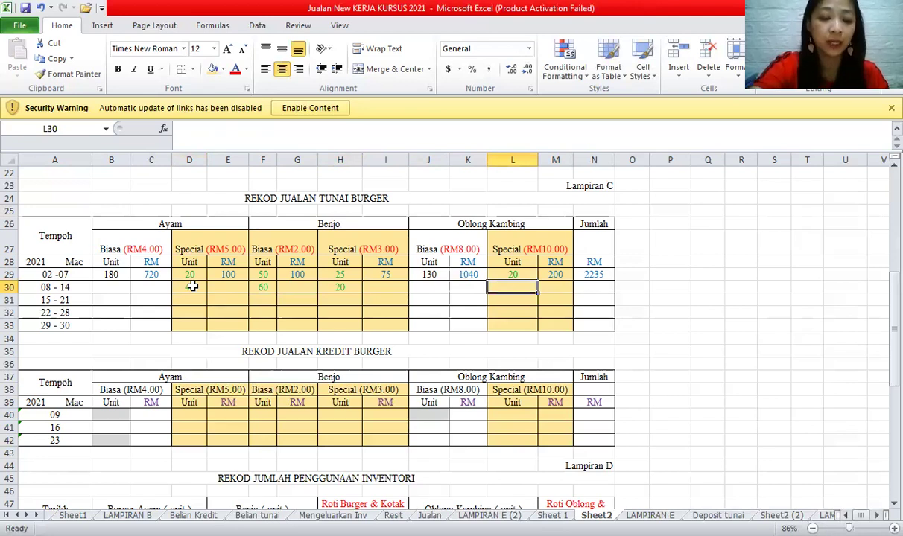
{"action": "type", "text": "30"}
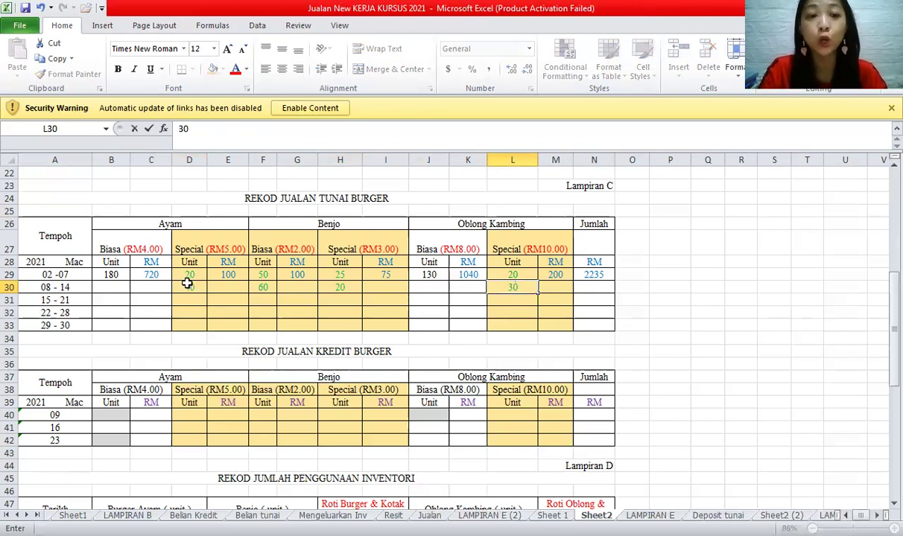
{"action": "left_click", "coordinate": [187, 283]}
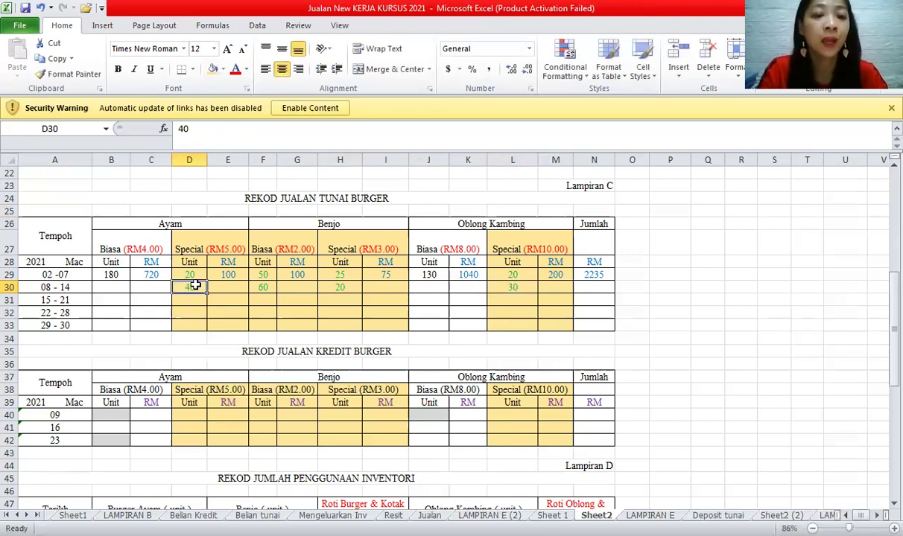
{"action": "left_click", "coordinate": [263, 287]}
{"action": "type", "text": "60"}
{"action": "left_click", "coordinate": [355, 288]}
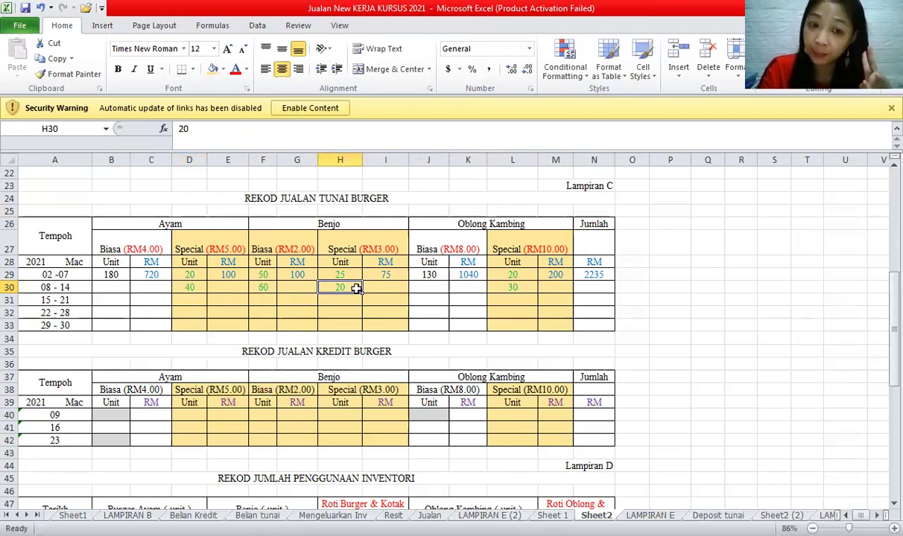
{"action": "left_click", "coordinate": [509, 288]}
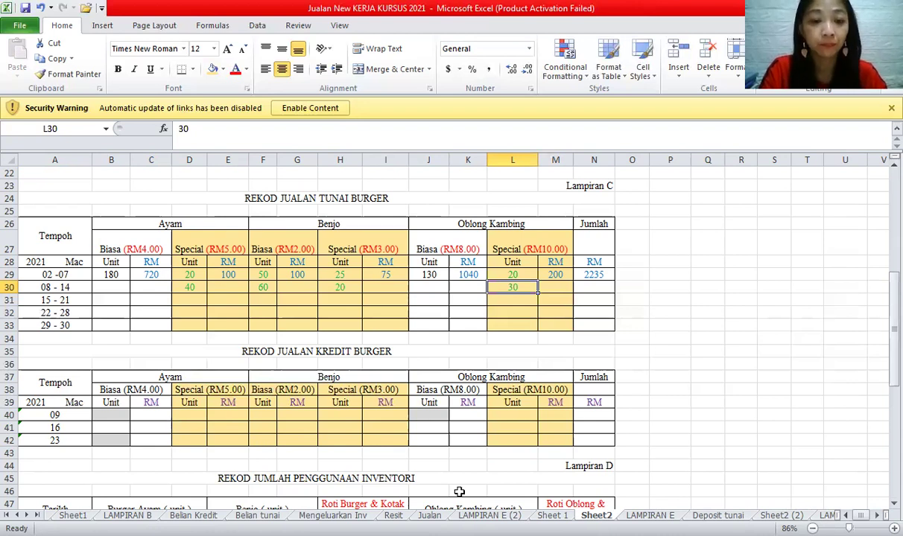
- Enter 30 Benjo Biasa units in the 09 row of Rekod Jualan Kredit Burger and compare with the 08 - 14 cash quantities
{"action": "left_click", "coordinate": [273, 390]}
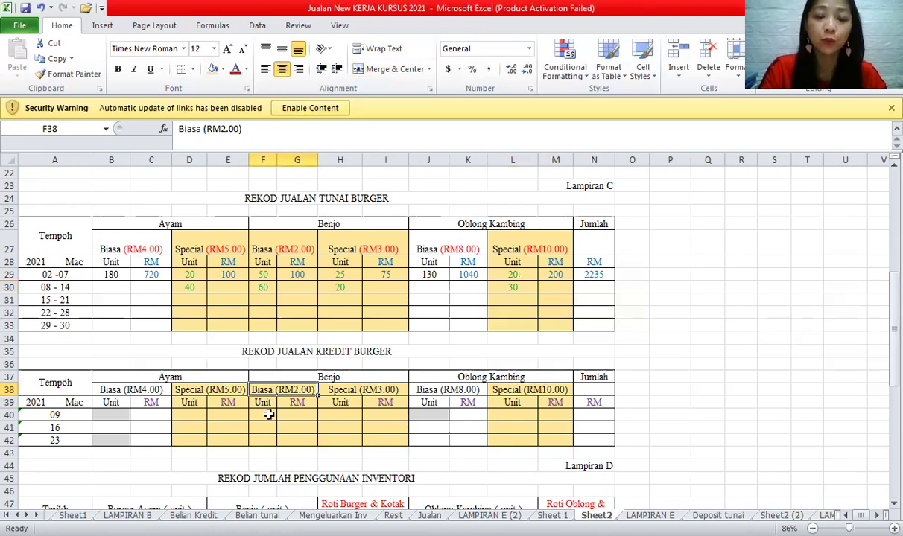
{"action": "left_click", "coordinate": [269, 415]}
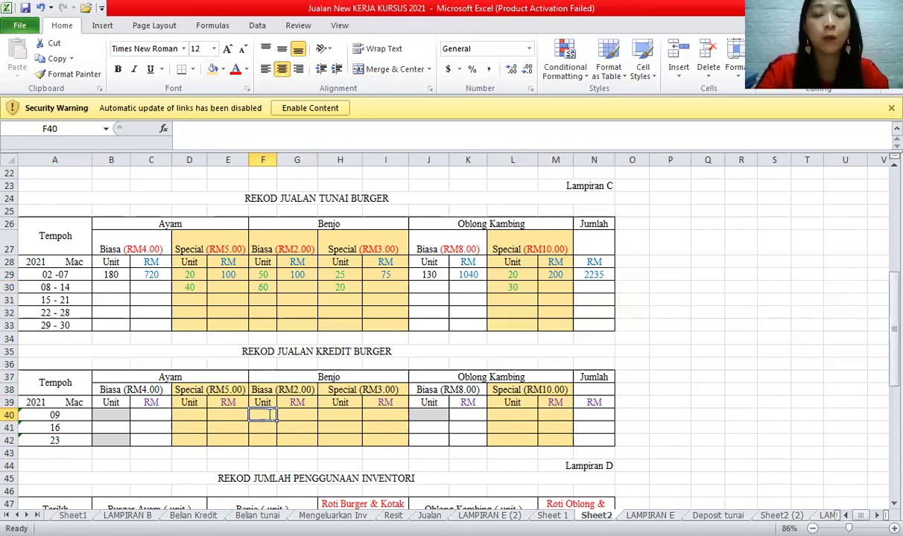
{"action": "type", "text": "30"}
{"action": "left_click", "coordinate": [294, 364]}
{"action": "left_click", "coordinate": [190, 287]}
{"action": "key", "text": "Right"}
{"action": "key", "text": "Right"}
{"action": "left_click", "coordinate": [512, 289]}
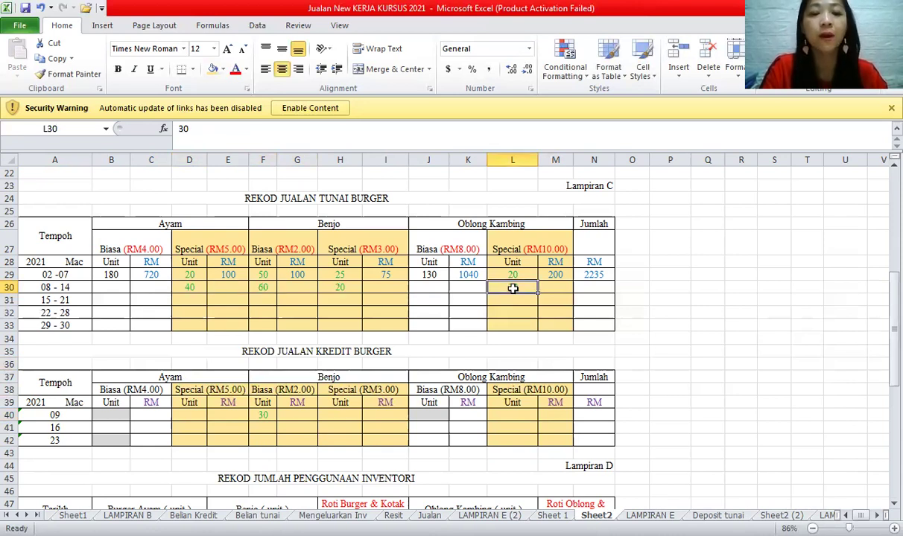
{"action": "left_click", "coordinate": [271, 412]}
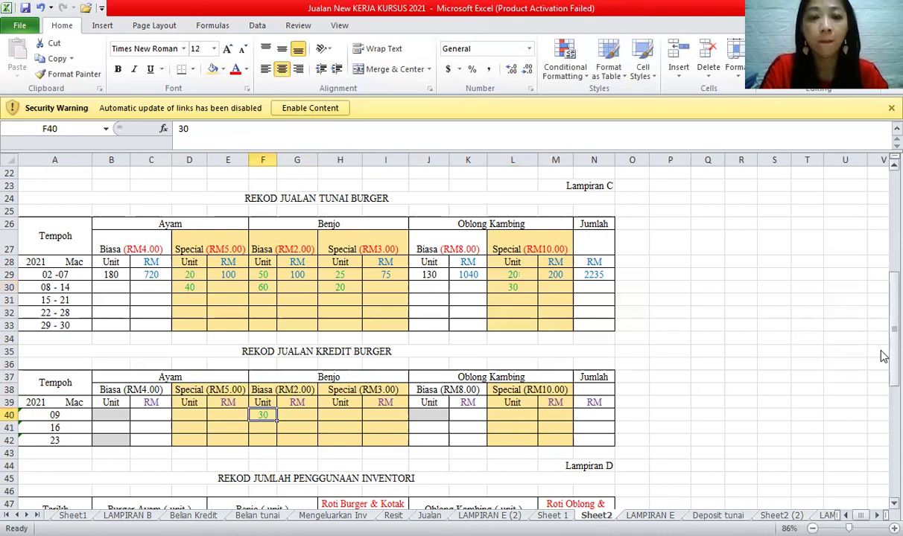
- Enter the 08 - 14 egg usage in Jadual 2 for Ayam Special as 40 and Benjo Biasa as 60
{"action": "left_click_drag", "start_coordinate": [891, 352], "coordinate": [891, 174]}
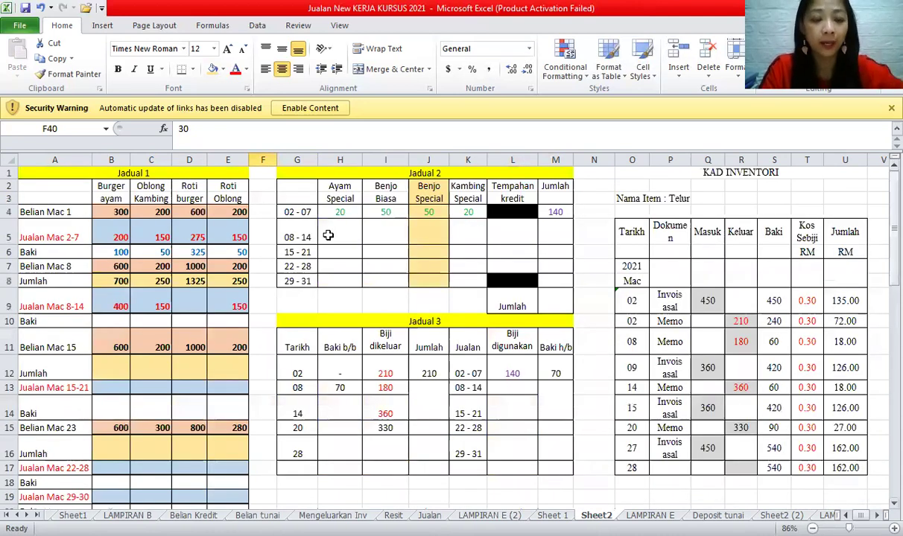
{"action": "left_click", "coordinate": [332, 233]}
{"action": "type", "text": "40"}
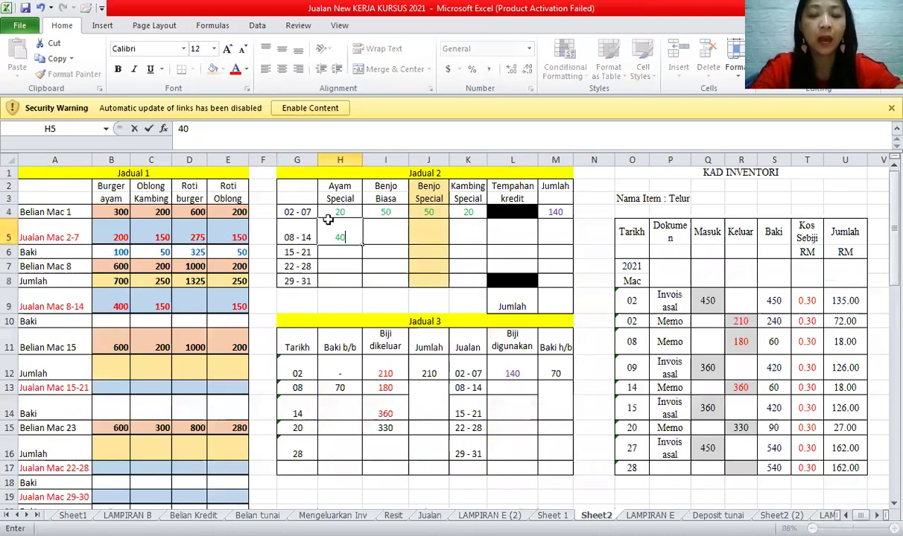
{"action": "key", "text": "Tab"}
{"action": "type", "text": "60"}
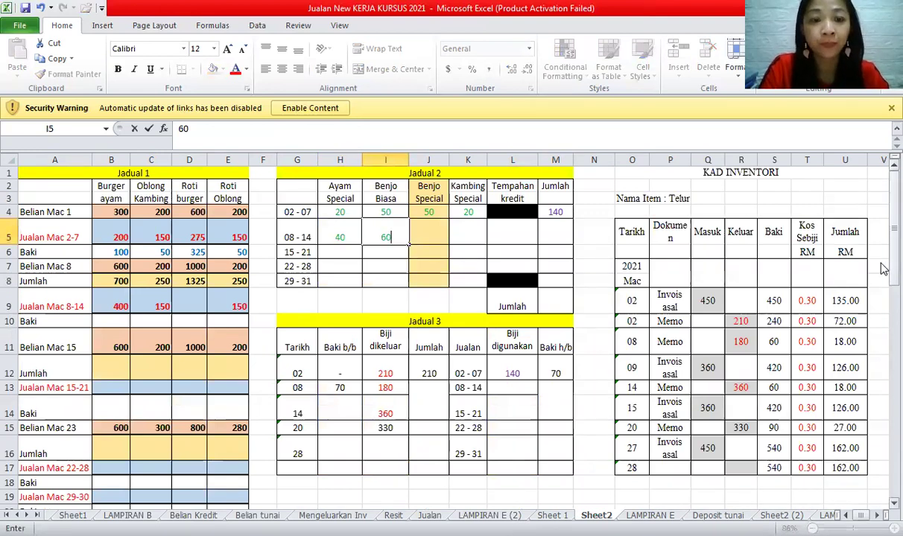
- Check the 08 - 14 Special cash units, and enter Benjo Special 40, Kambing Special 30 and Tempahan kredit 30 in Jadual 2
{"action": "scroll", "coordinate": [339, 438], "scroll_direction": "down", "scroll_amount": 4}
{"action": "left_click", "coordinate": [339, 438]}
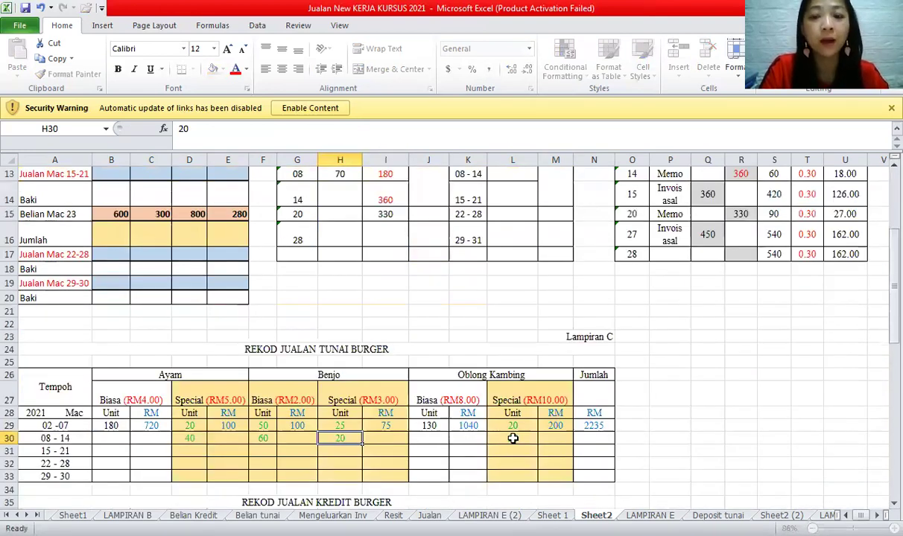
{"action": "left_click", "coordinate": [513, 438]}
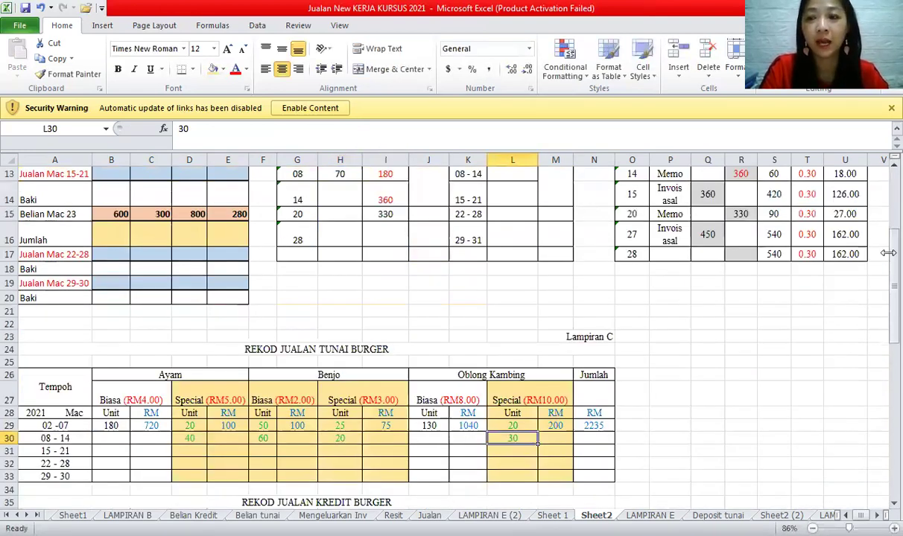
{"action": "scroll", "coordinate": [427, 237], "scroll_direction": "up", "scroll_amount": 4}
{"action": "left_click", "coordinate": [428, 237]}
{"action": "type", "text": "40"}
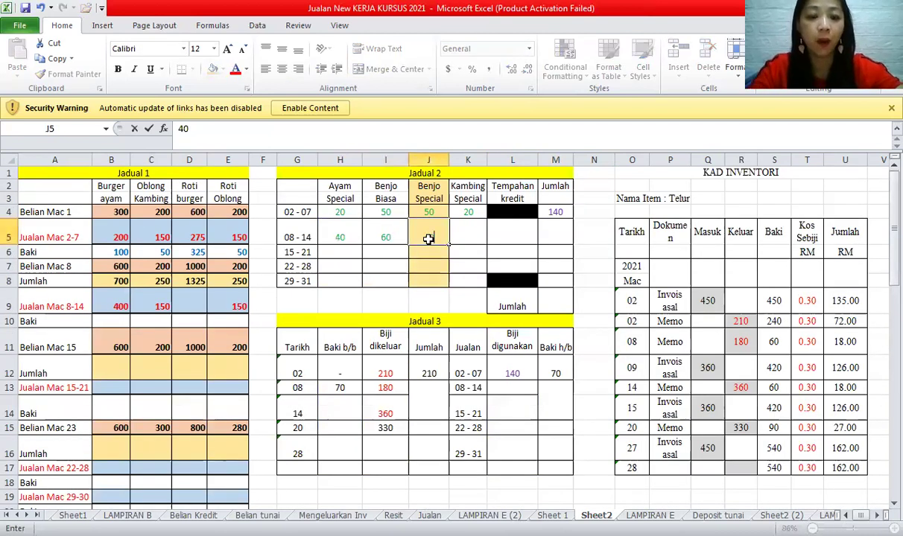
{"action": "key", "text": "Tab"}
{"action": "type", "text": "30"}
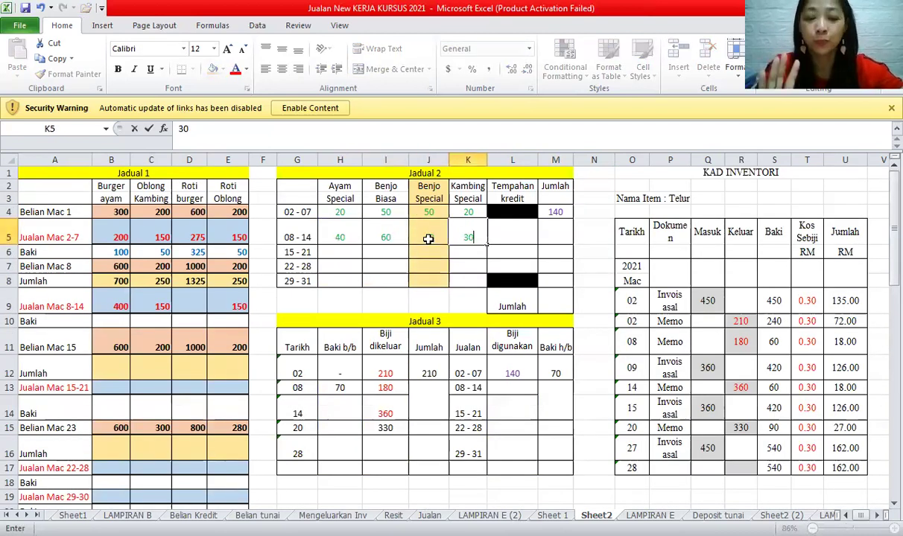
{"action": "key", "text": "Tab"}
{"action": "type", "text": "30"}
{"action": "left_click", "coordinate": [549, 212]}
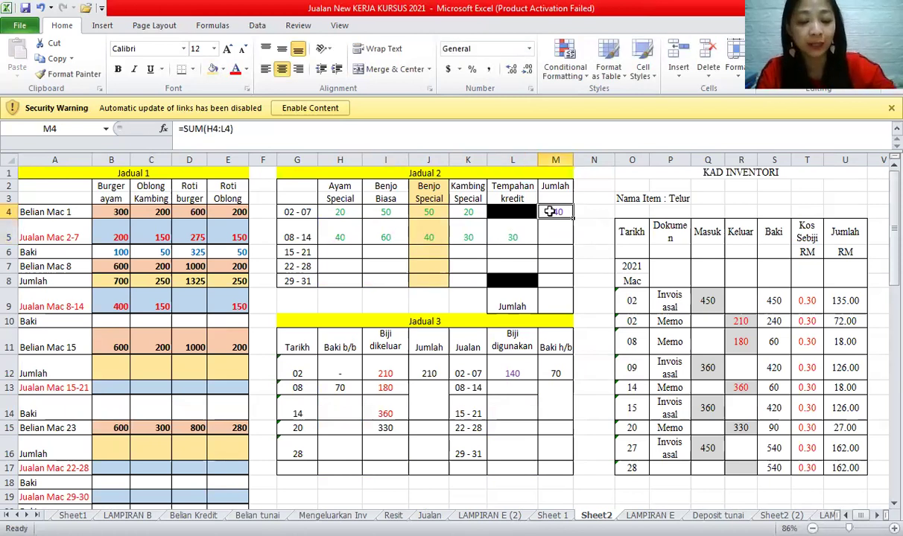
- Copy the 02 - 07 Jumlah formula in Jadual 2 to the 08 - 14 through 29 - 31 rows
{"action": "key", "text": "ctrl+c"}
{"action": "left_click_drag", "start_coordinate": [559, 238], "coordinate": [560, 262]}
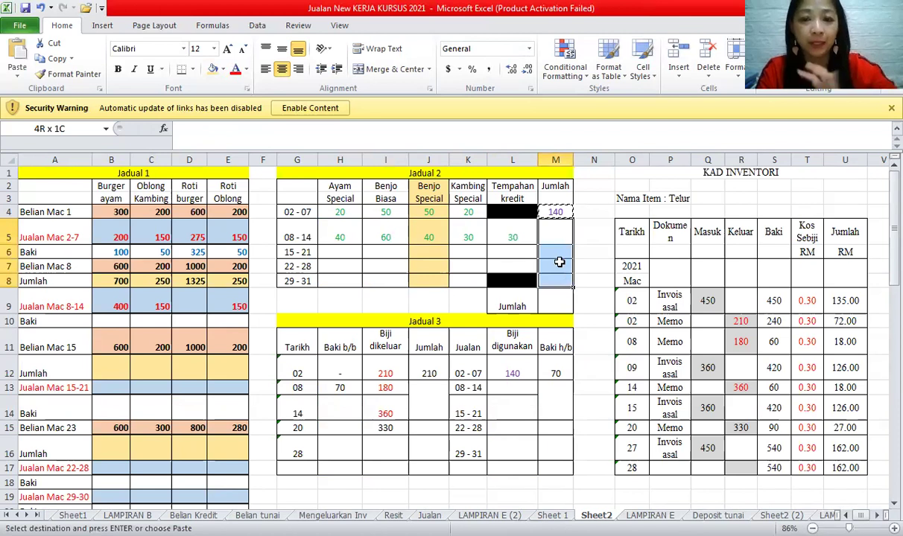
{"action": "key", "text": "ctrl+v"}
{"action": "left_click", "coordinate": [562, 237]}
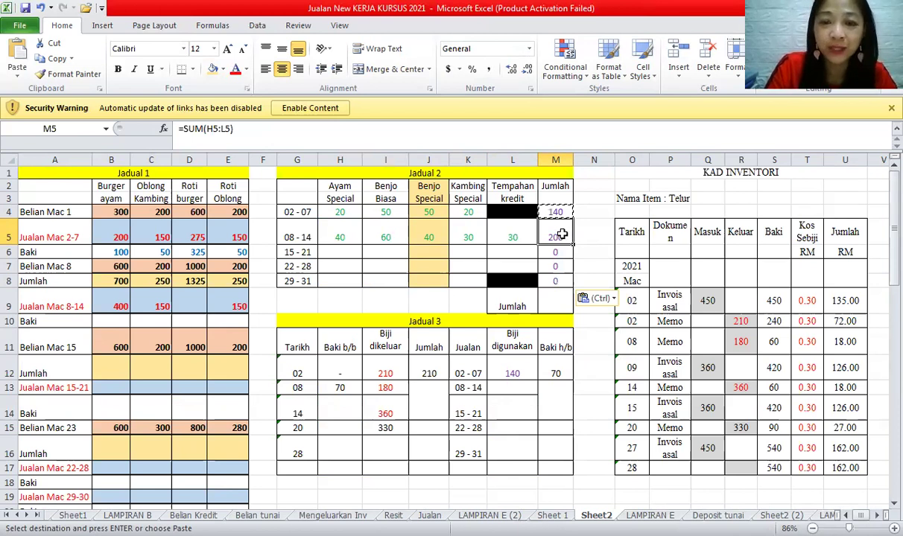
- Enter 200 as Biji digunakan for the 08 - 14 sales in Jadual 3
{"action": "left_click", "coordinate": [295, 388]}
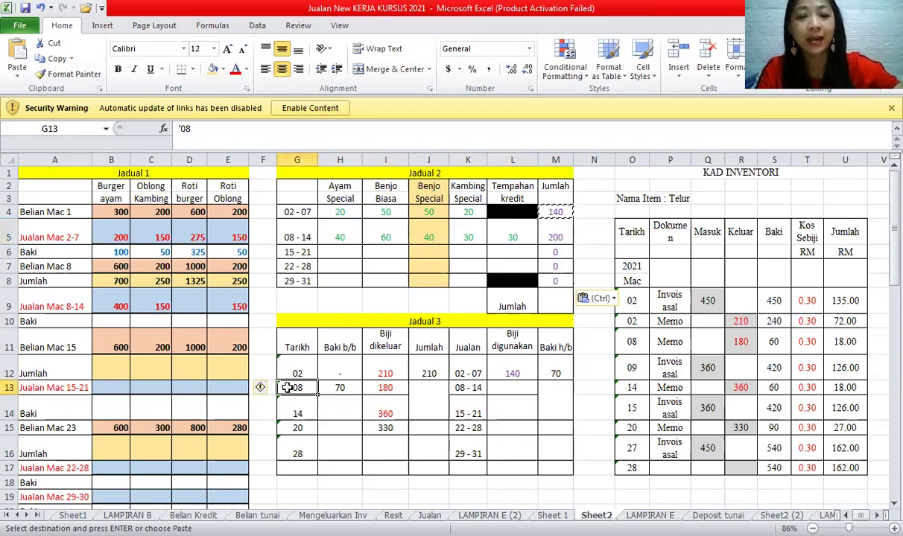
{"action": "left_click", "coordinate": [497, 383]}
{"action": "type", "text": "200"}
{"action": "key", "text": "Return"}
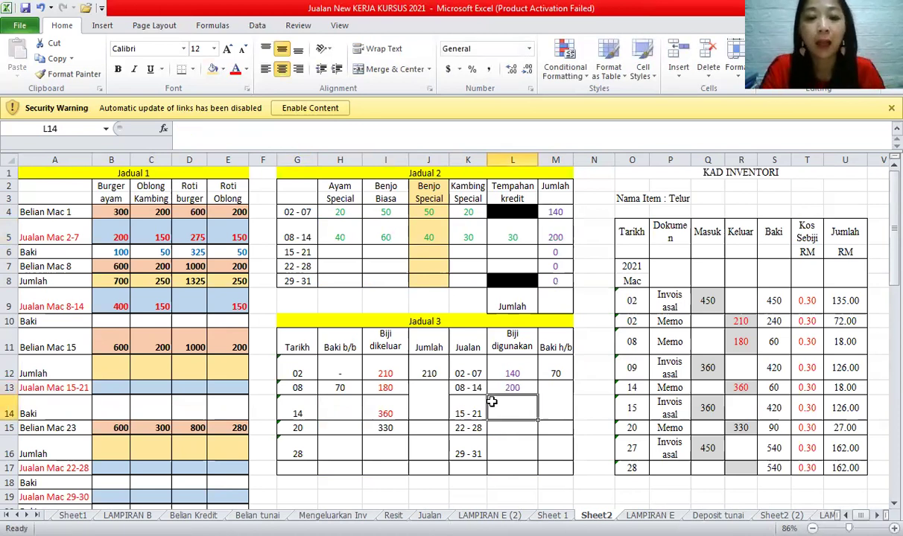
- Review the 08 and 14 egg balance, issues and usage in Jadual 3 against the 08 - 14 entries and total in Jadual 2
{"action": "left_click", "coordinate": [299, 389]}
{"action": "left_click", "coordinate": [566, 403], "text": "shift"}
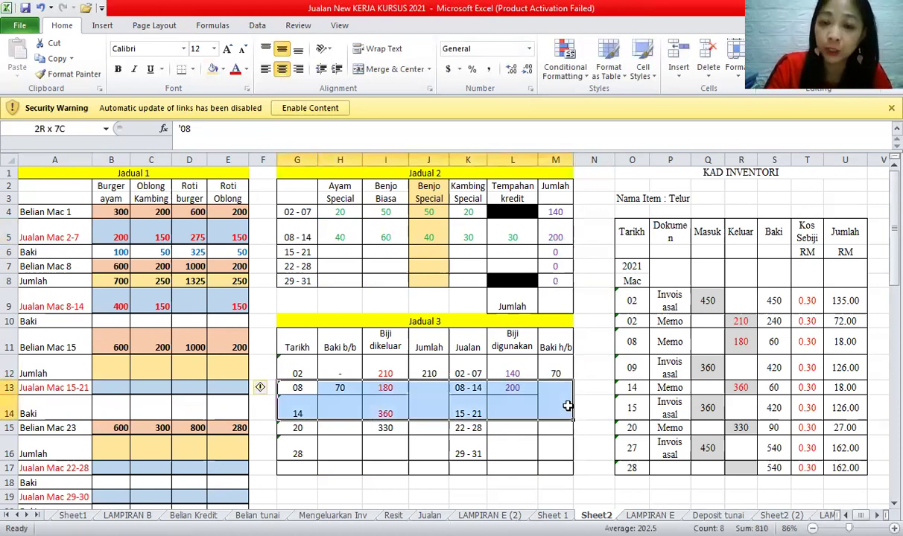
{"action": "left_click", "coordinate": [521, 386]}
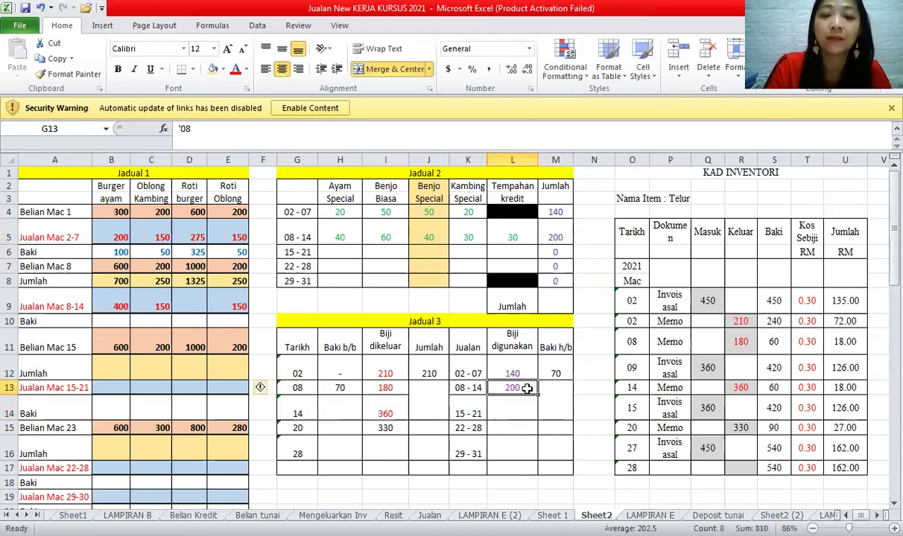
{"action": "left_click", "coordinate": [345, 389]}
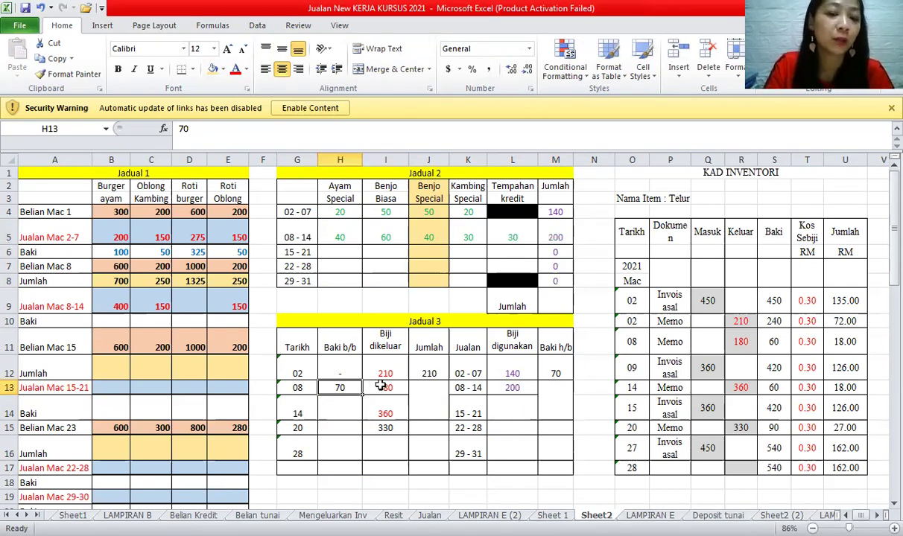
{"action": "left_click", "coordinate": [381, 386]}
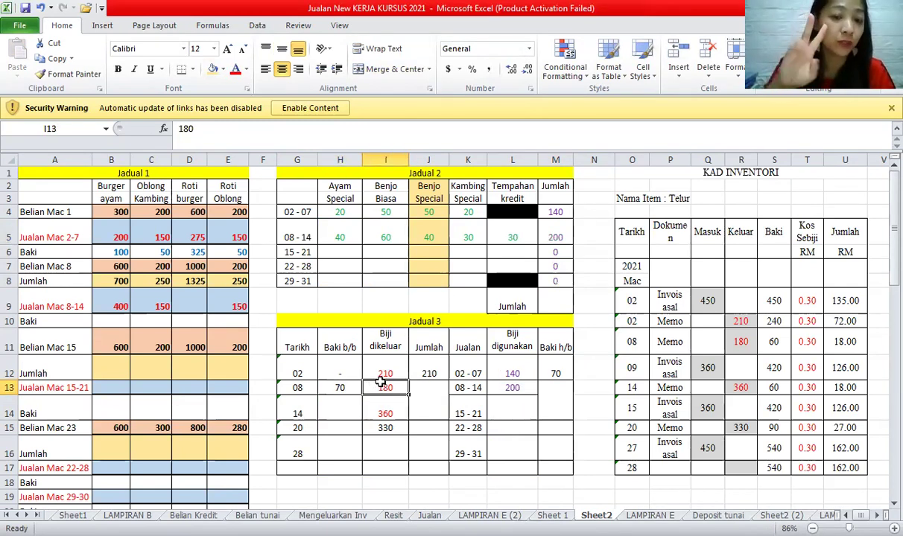
{"action": "left_click", "coordinate": [503, 385]}
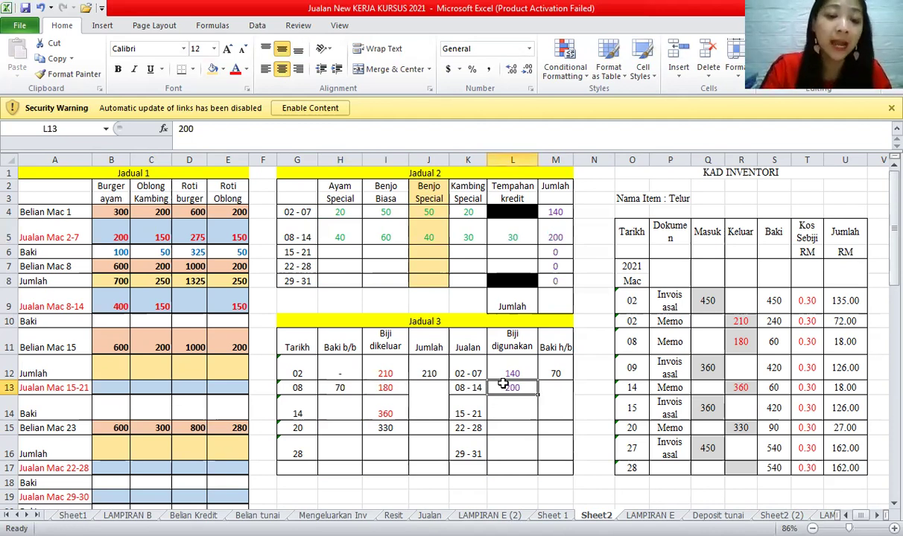
{"action": "left_click", "coordinate": [341, 386]}
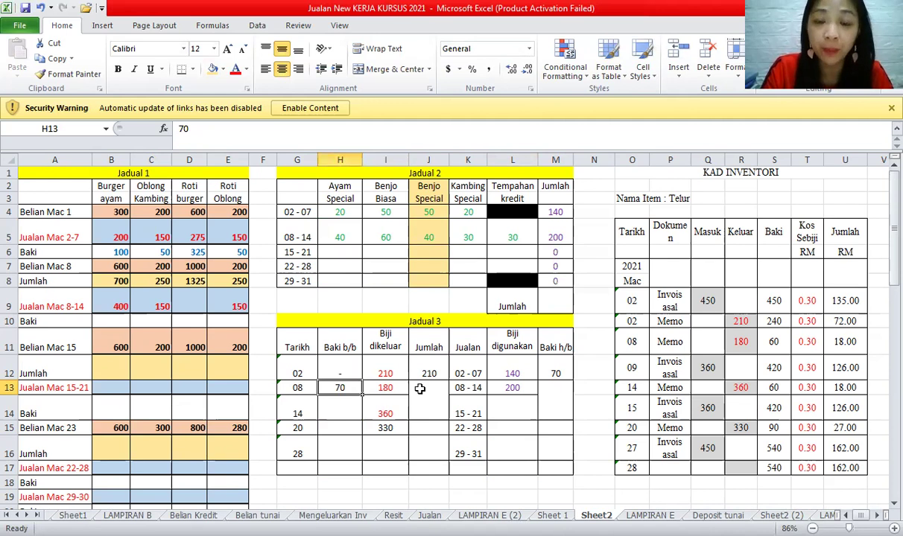
{"action": "key", "text": "shift+Right"}
{"action": "left_click", "coordinate": [514, 389]}
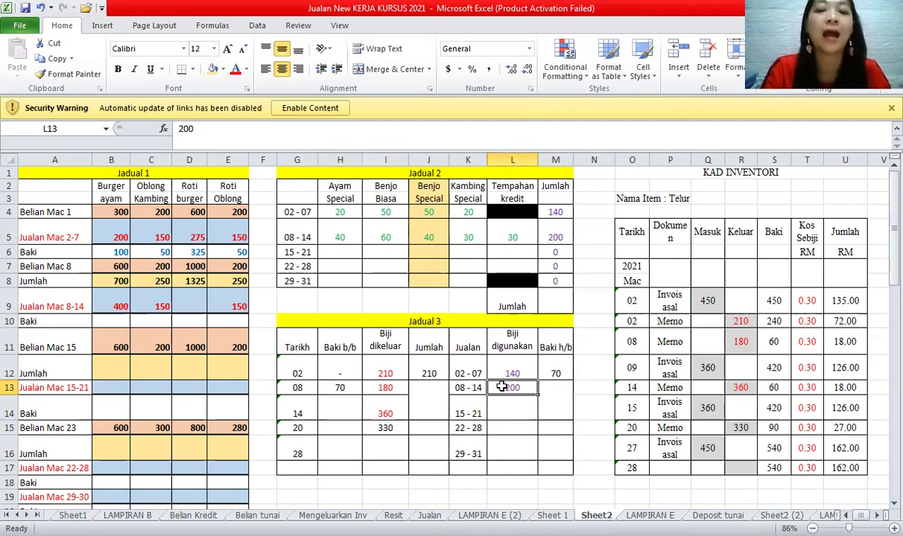
{"action": "left_click", "coordinate": [548, 236]}
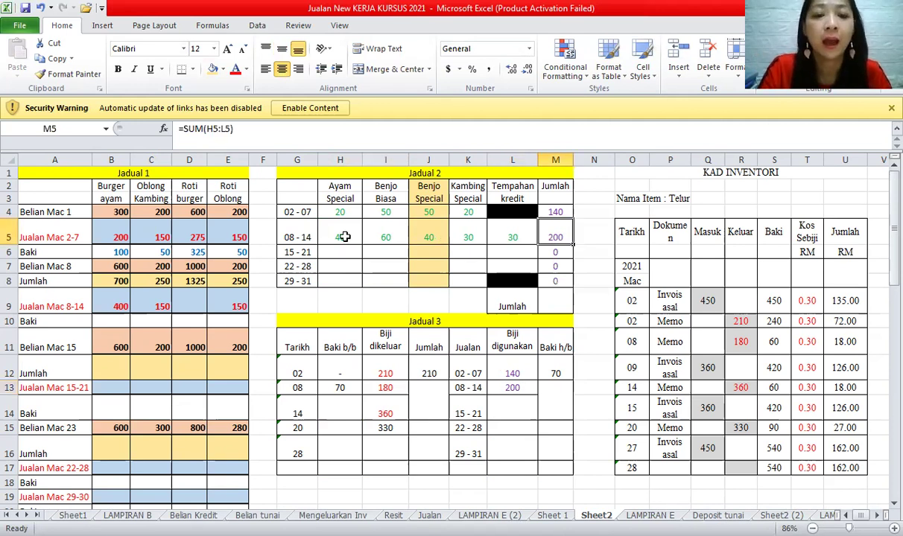
{"action": "left_click_drag", "start_coordinate": [340, 237], "coordinate": [522, 237]}
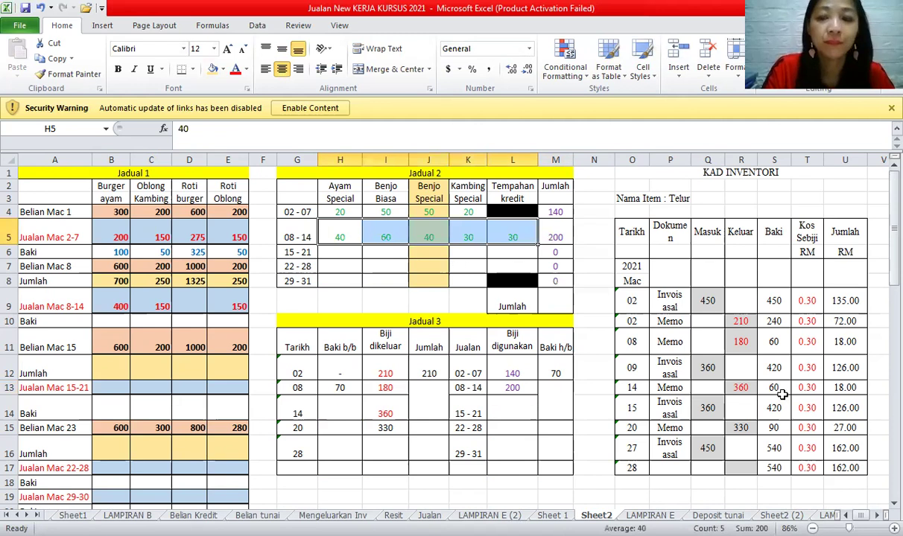
- Check the Mac 8-14 Burger ayam sales in Jadual 1 and enter 100 Ayam Biasa units in the 09 row of Rekod Jualan Kredit Burger
{"action": "left_click", "coordinate": [117, 301]}
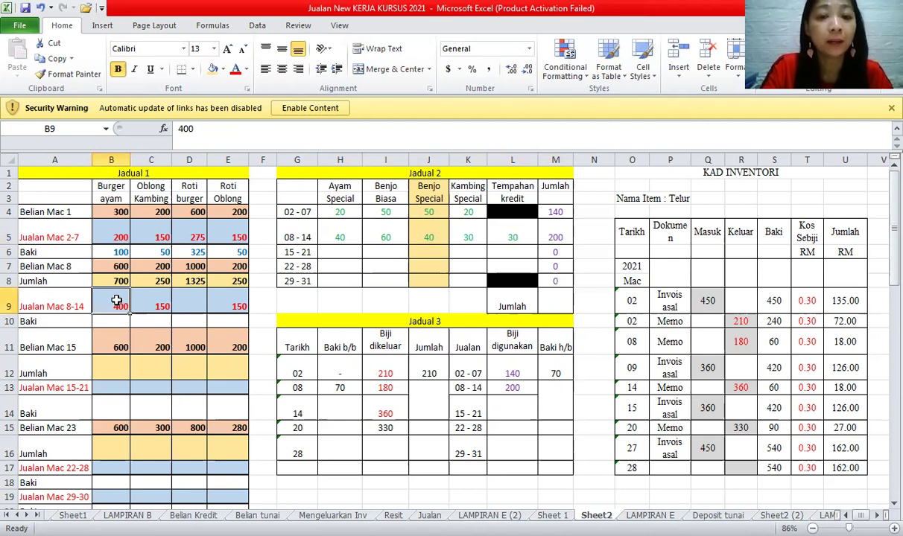
{"action": "left_click_drag", "start_coordinate": [883, 276], "coordinate": [164, 331]}
{"action": "left_click_drag", "start_coordinate": [110, 409], "coordinate": [181, 463]}
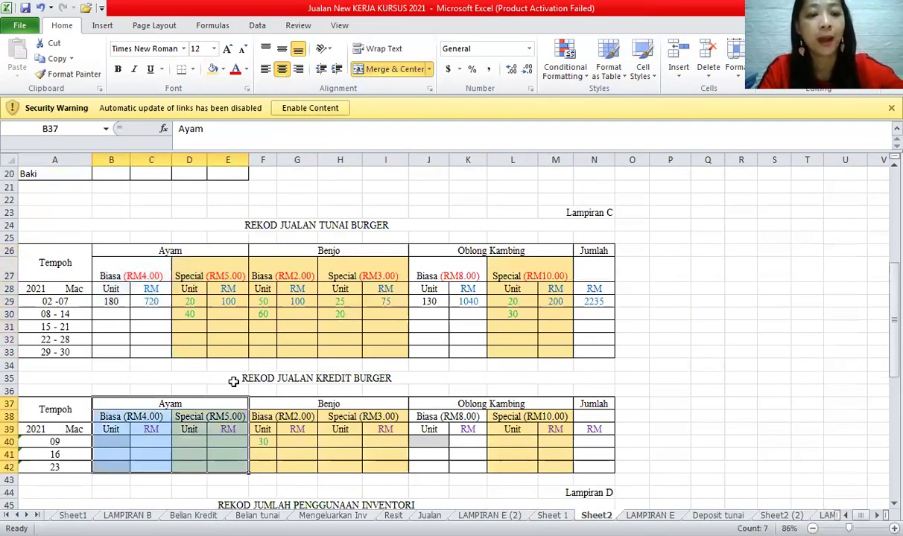
{"action": "left_click", "coordinate": [111, 442]}
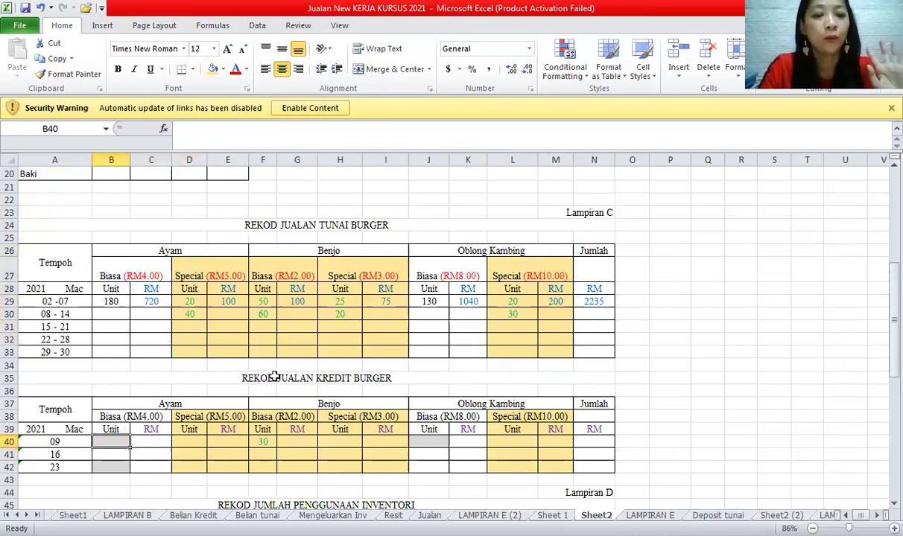
{"action": "left_click", "coordinate": [274, 378]}
{"action": "left_click", "coordinate": [115, 442]}
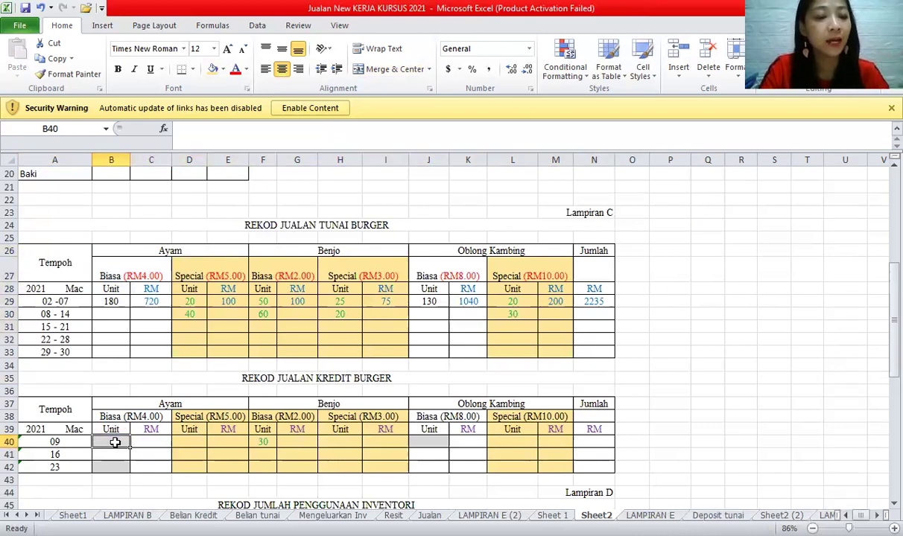
{"action": "type", "text": "100"}
{"action": "left_click", "coordinate": [214, 440]}
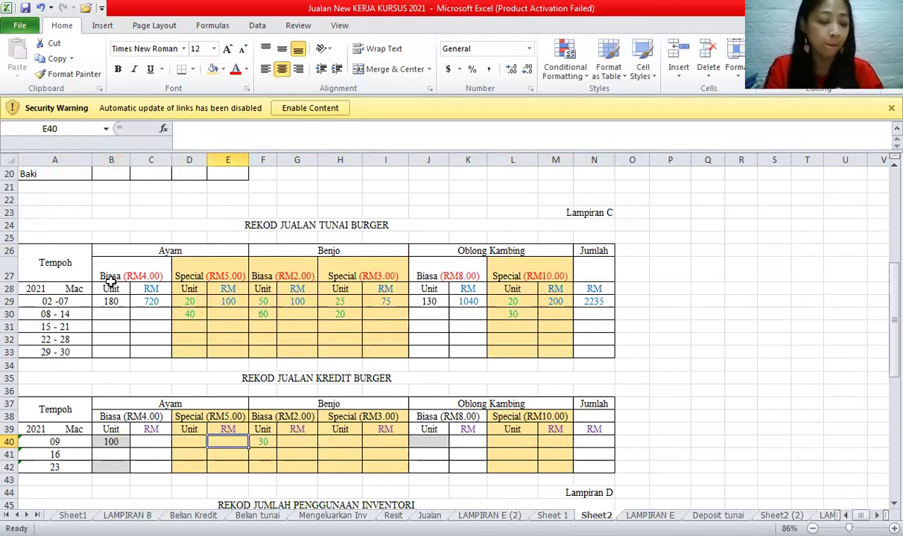
- Enter 260 Ayam Biasa units in the 08 - 14 row of Rekod Jualan Tunai Burger
{"action": "left_click", "coordinate": [191, 312]}
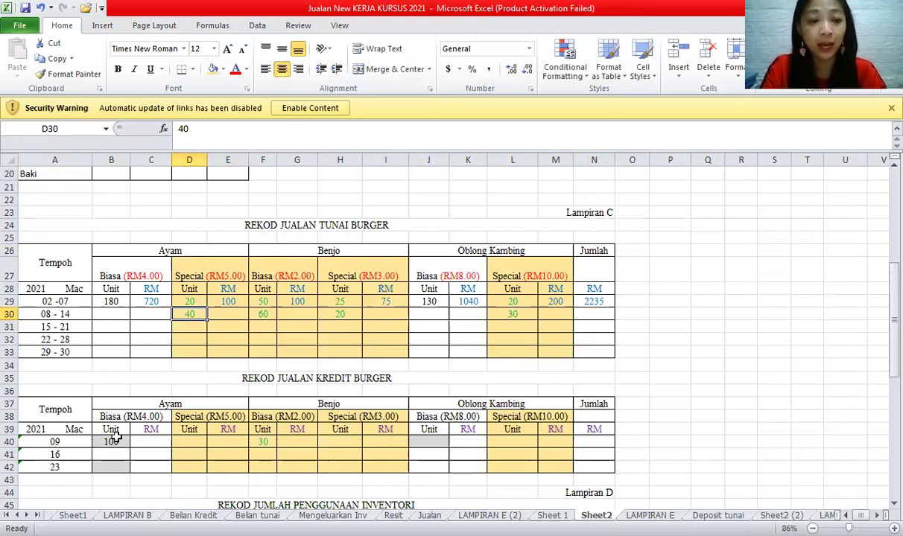
{"action": "left_click", "coordinate": [115, 440]}
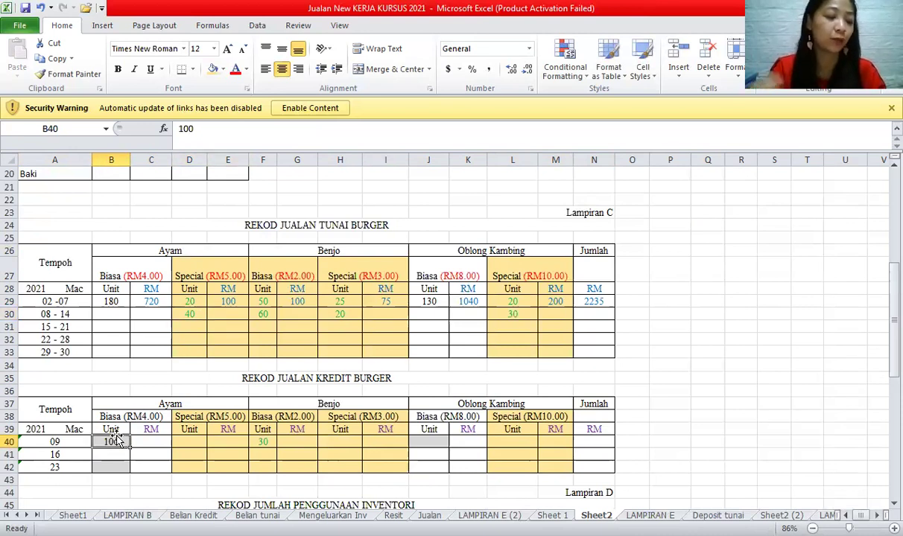
{"action": "left_click", "coordinate": [104, 317]}
{"action": "type", "text": "26"}
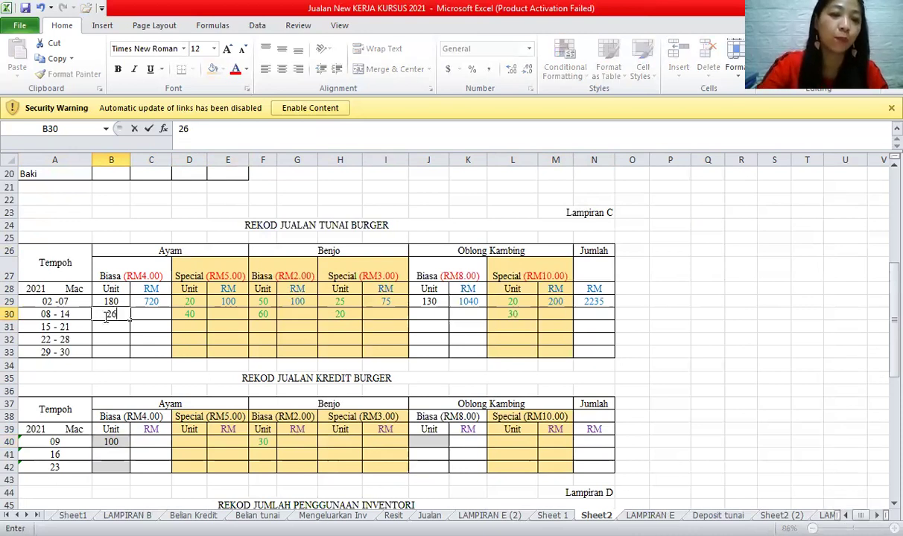
{"action": "type", "text": "0"}
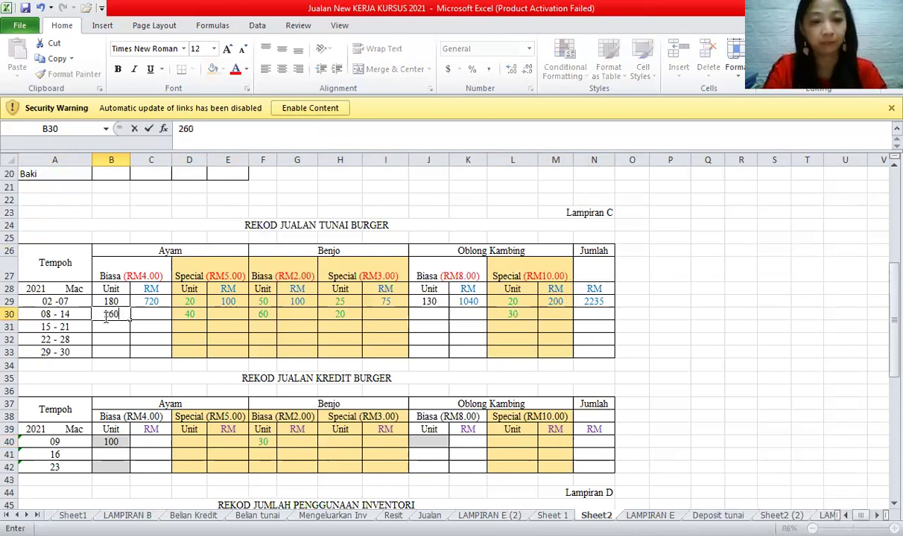
{"action": "left_click", "coordinate": [181, 339]}
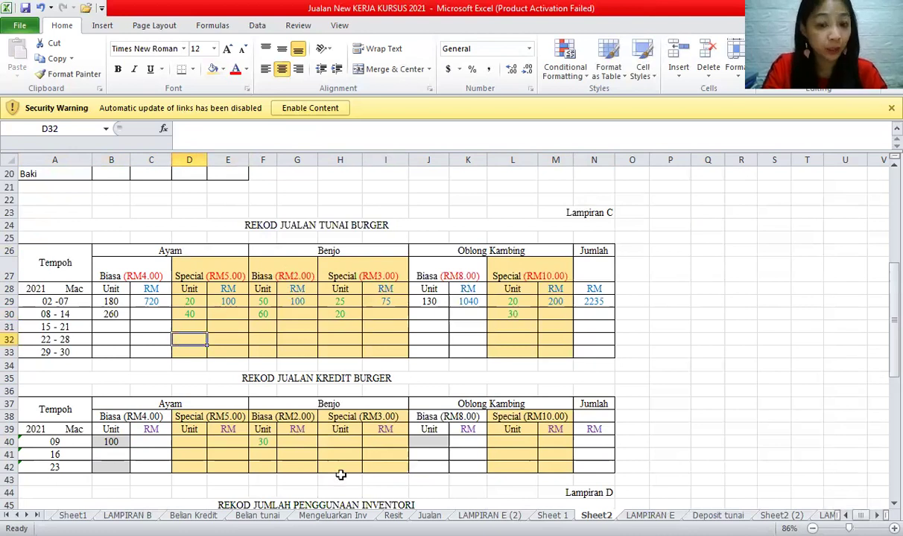
- Check the Mac 8-14 Oblong Kambing sales and enter 20 Oblong Kambing Biasa units in the 09 credit sales row
{"action": "left_click_drag", "start_coordinate": [883, 273], "coordinate": [880, 294]}
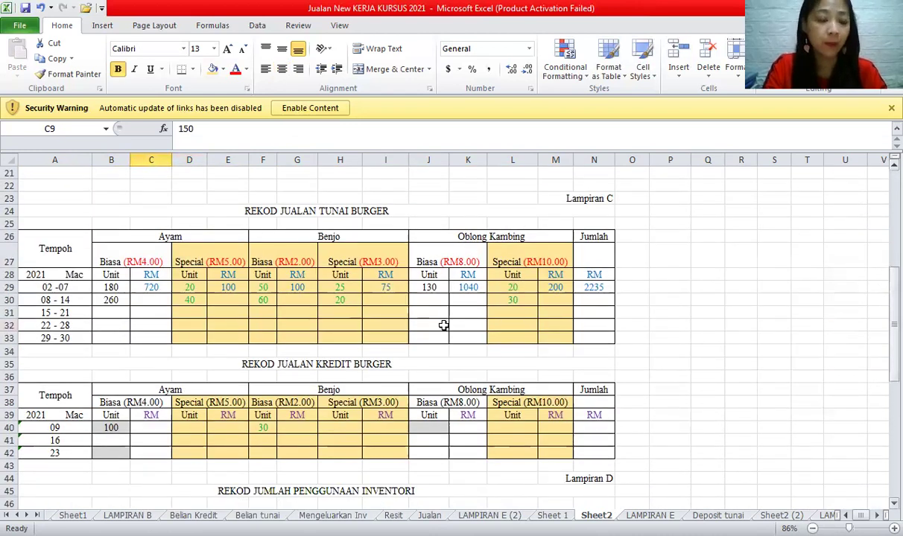
{"action": "left_click", "coordinate": [508, 298]}
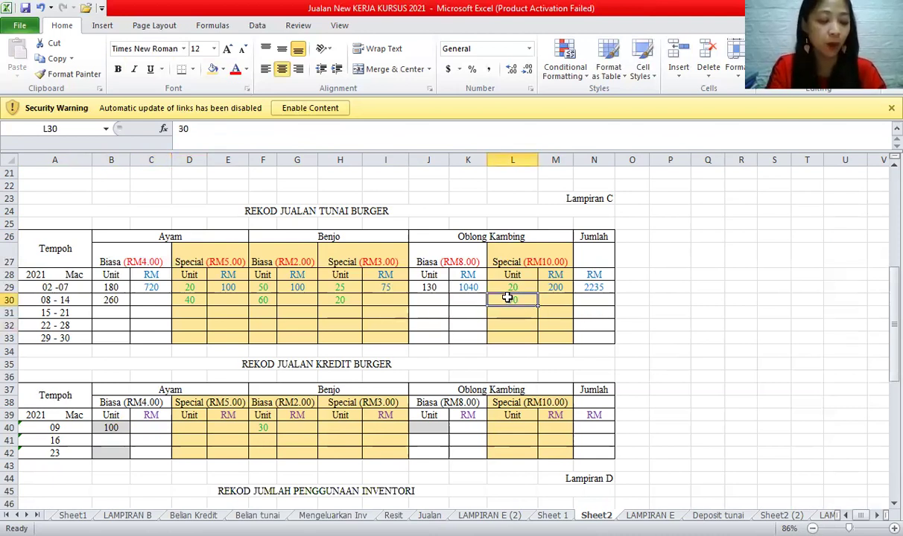
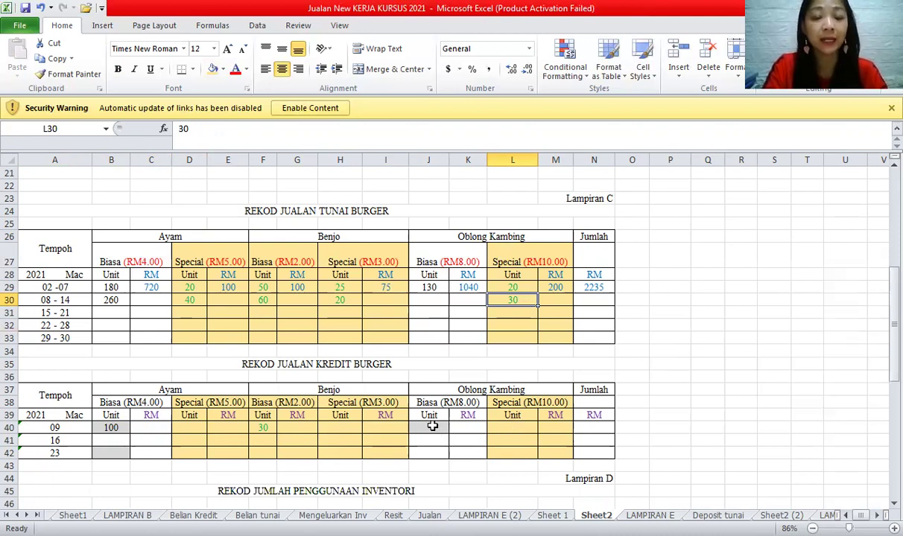
{"action": "left_click", "coordinate": [438, 428]}
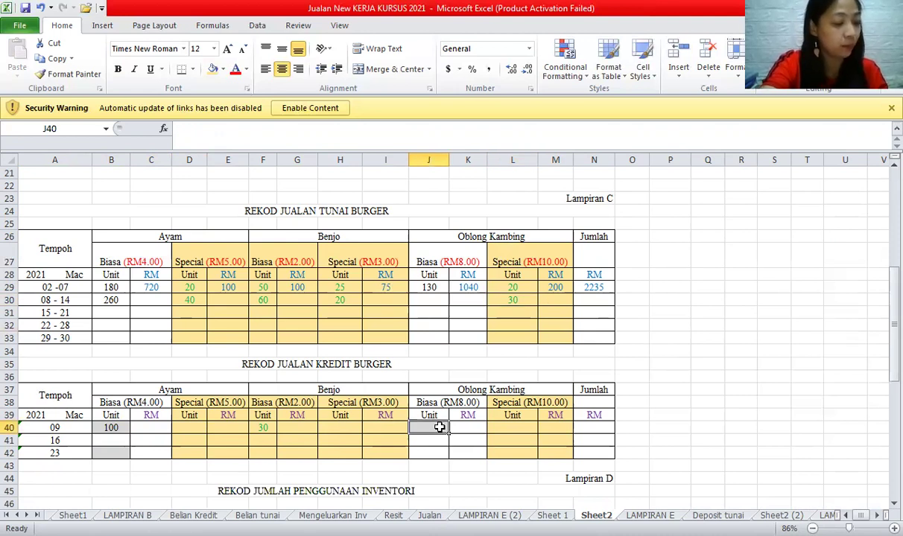
{"action": "type", "text": "20"}
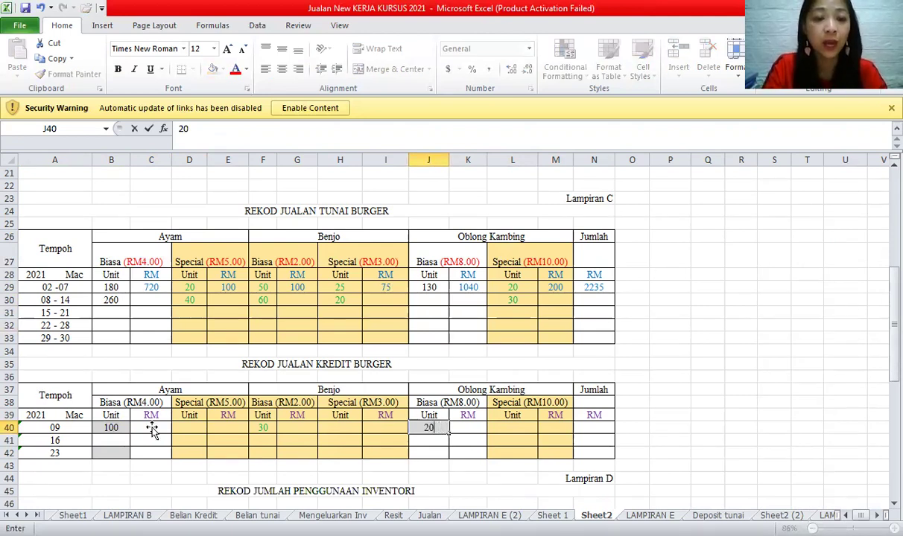
{"action": "left_click", "coordinate": [260, 427]}
{"action": "left_click", "coordinate": [417, 428]}
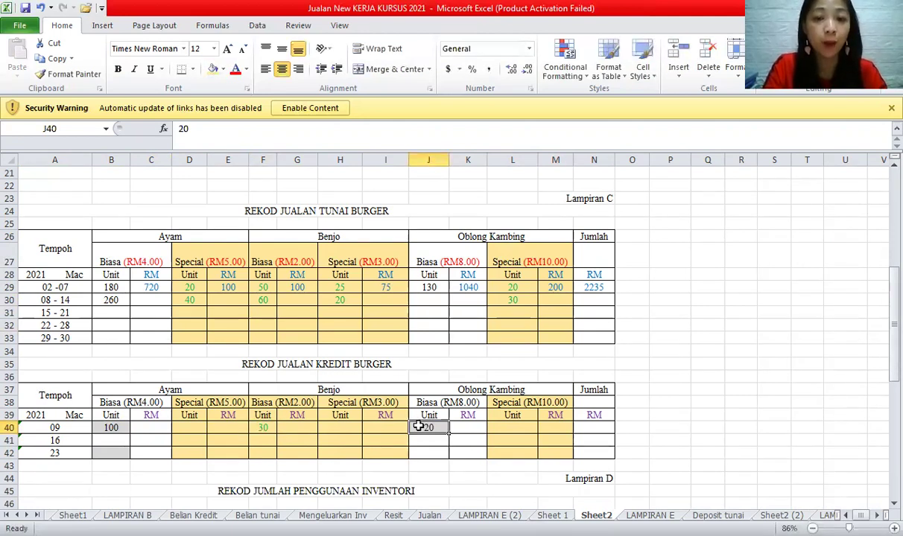
- Enter 100 Oblong Kambing Biasa units in the 08 - 14 cash sales row and review it beside the Special units
{"action": "left_click", "coordinate": [429, 300]}
{"action": "type", "text": "100"}
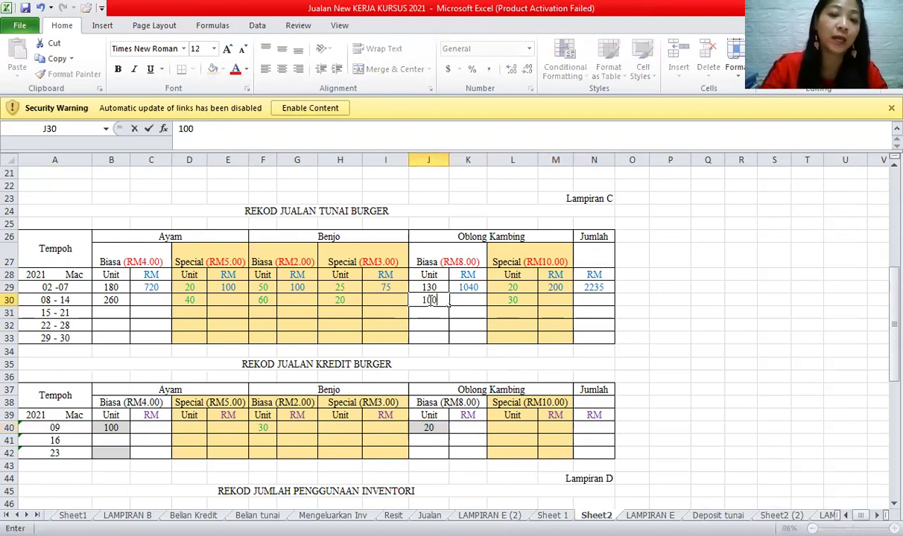
{"action": "left_click", "coordinate": [461, 325]}
{"action": "left_click", "coordinate": [433, 298]}
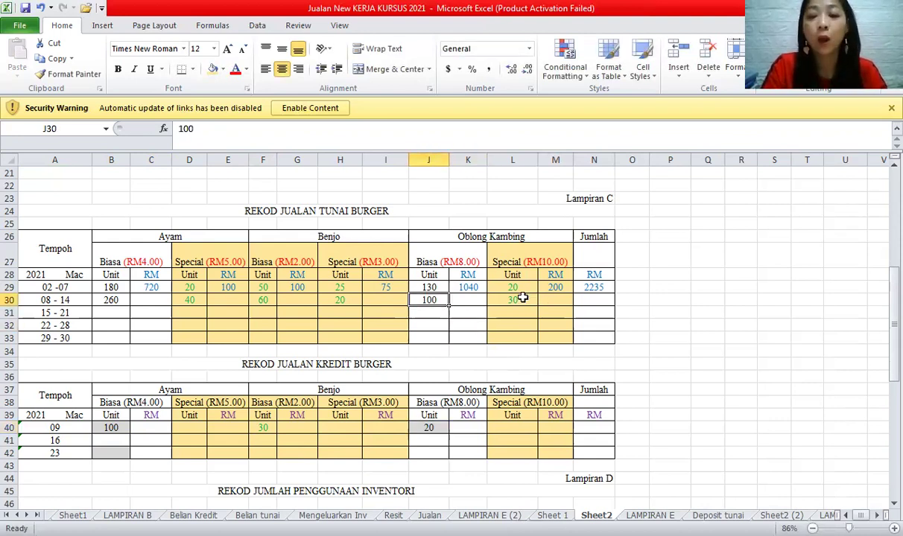
{"action": "left_click", "coordinate": [522, 298]}
- Shade the 09 Benjo Biasa credit quantity with the grey fill White, Background 1, Darker 15%
{"action": "left_click", "coordinate": [424, 430]}
{"action": "left_click", "coordinate": [267, 428]}
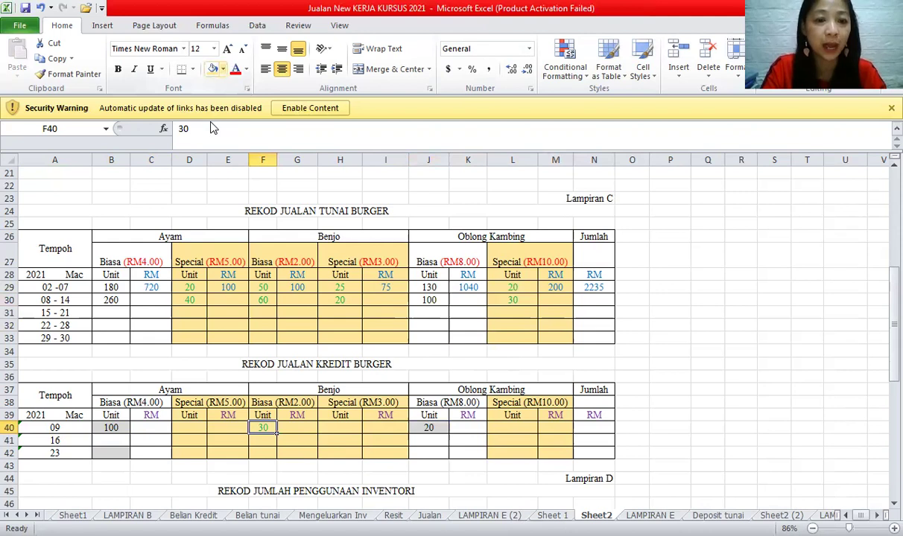
{"action": "left_click", "coordinate": [223, 69]}
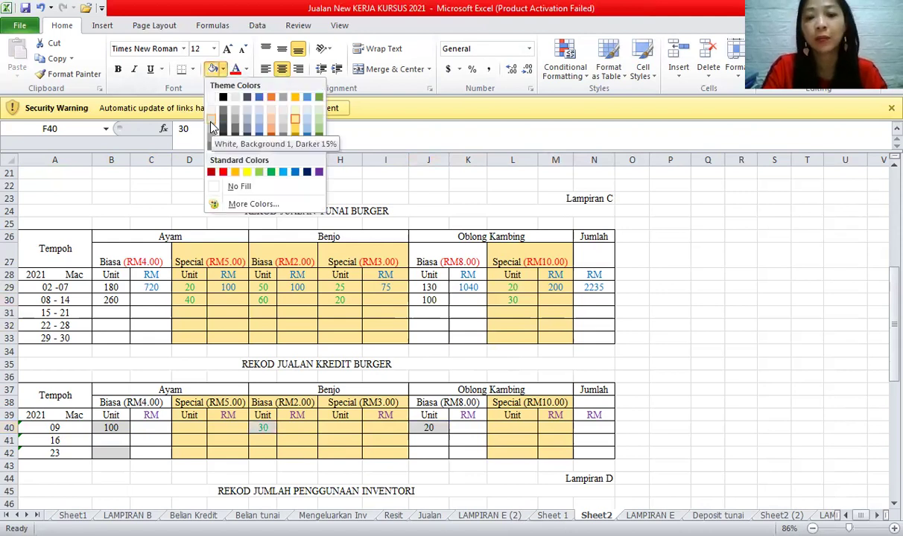
- Check the 09 credit quantities for Ayam Biasa, Benjo Biasa and Oblong Kambing Biasa against the 9 Mac invoice items on the Jualan sheet
{"action": "left_click", "coordinate": [111, 427]}
{"action": "left_click", "coordinate": [262, 428]}
{"action": "left_click", "coordinate": [428, 428]}
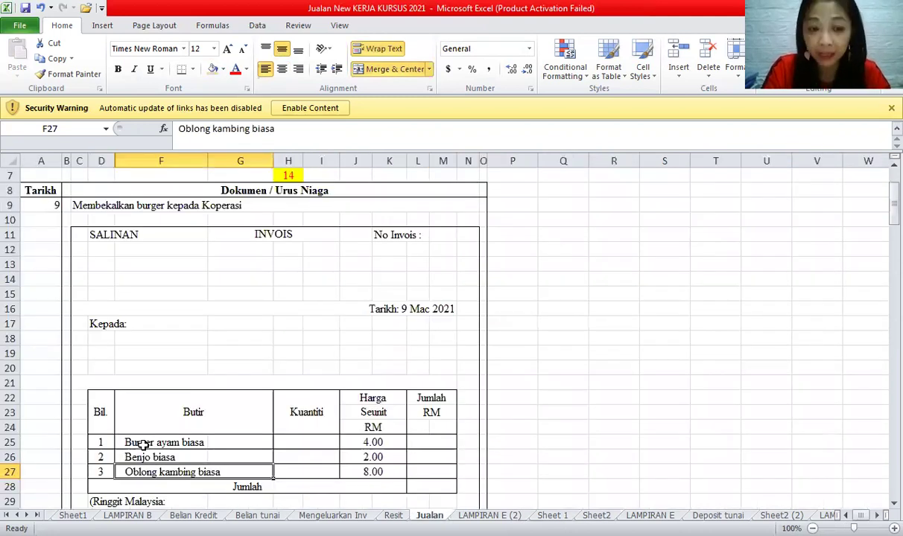
{"action": "left_click", "coordinate": [143, 445]}
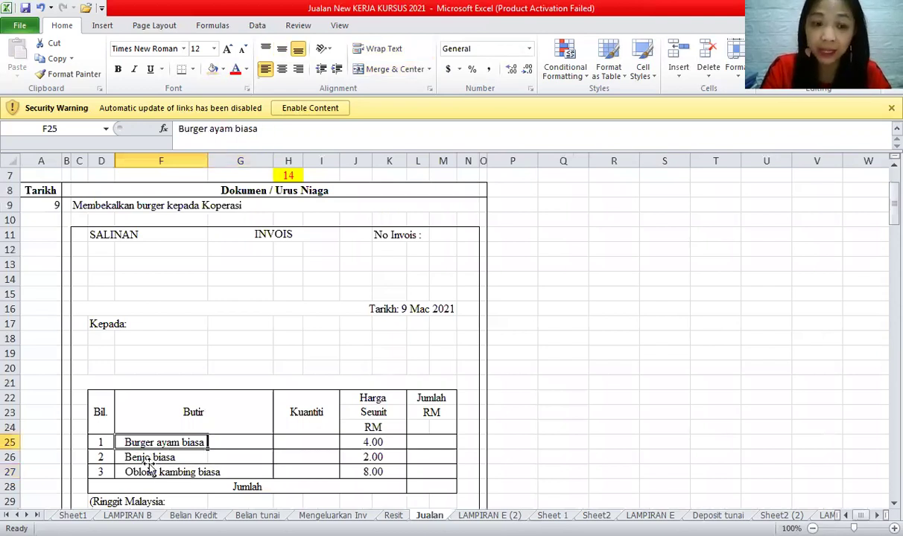
{"action": "left_click", "coordinate": [149, 457]}
{"action": "left_click", "coordinate": [152, 476]}
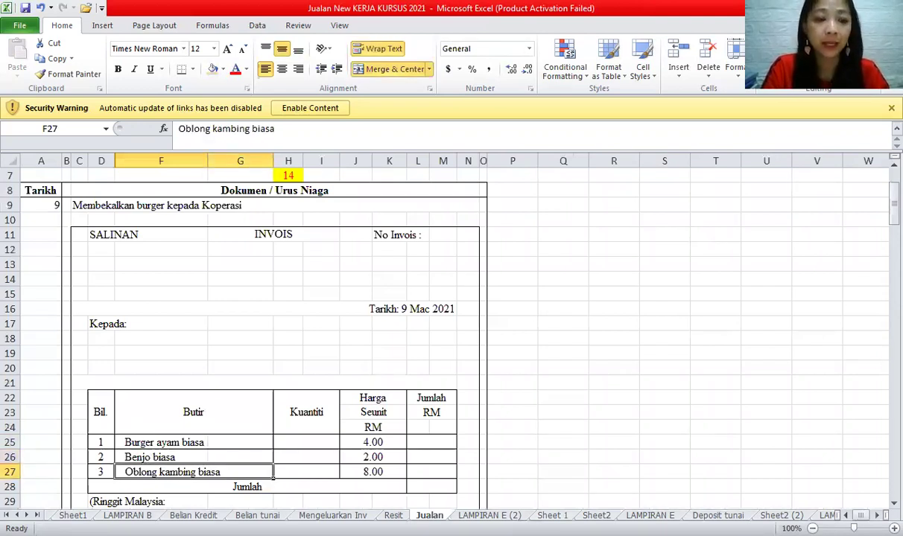
{"action": "key", "text": "ctrl+Page_Down"}
{"action": "key", "text": "ctrl+Page_Down"}
{"action": "key", "text": "ctrl+Page_Down"}
{"action": "left_click", "coordinate": [260, 428]}
{"action": "left_click", "coordinate": [429, 300]}
{"action": "left_click", "coordinate": [514, 304]}
{"action": "left_click", "coordinate": [429, 429]}
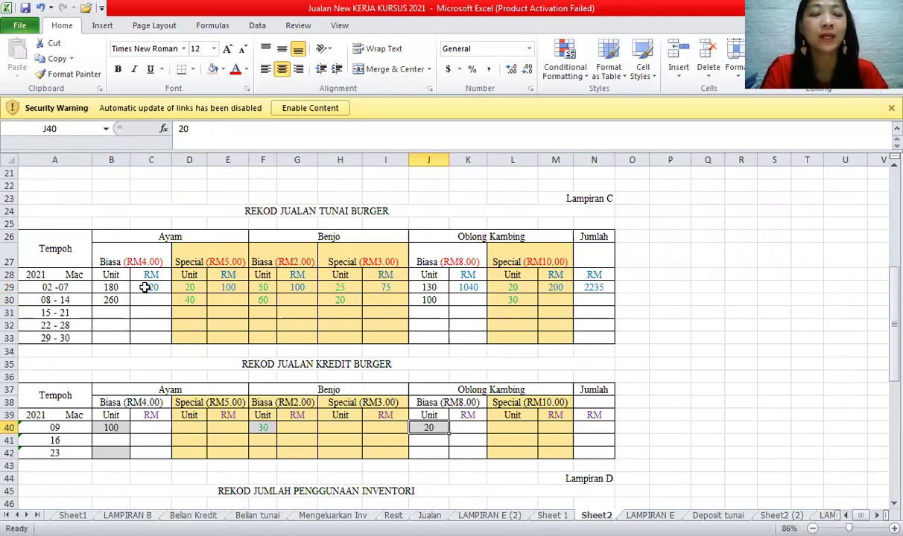
- Copy the Ayam Biasa and Ayam Special RM formulas from the 02 - 07 cash sales row down through the 29 - 30 row
{"action": "left_click", "coordinate": [145, 288]}
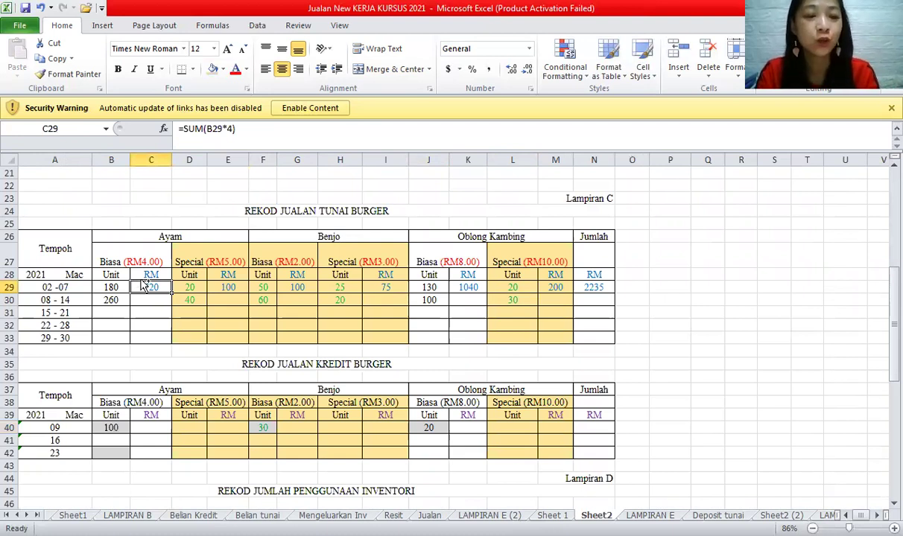
{"action": "key", "text": "ctrl+c"}
{"action": "left_click_drag", "start_coordinate": [147, 304], "coordinate": [145, 333]}
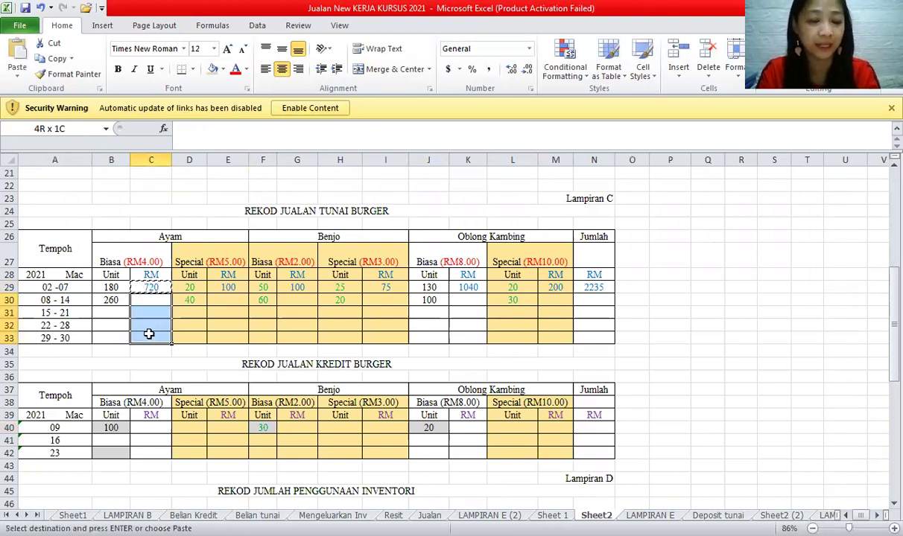
{"action": "key", "text": "ctrl+v"}
{"action": "left_click", "coordinate": [110, 298]}
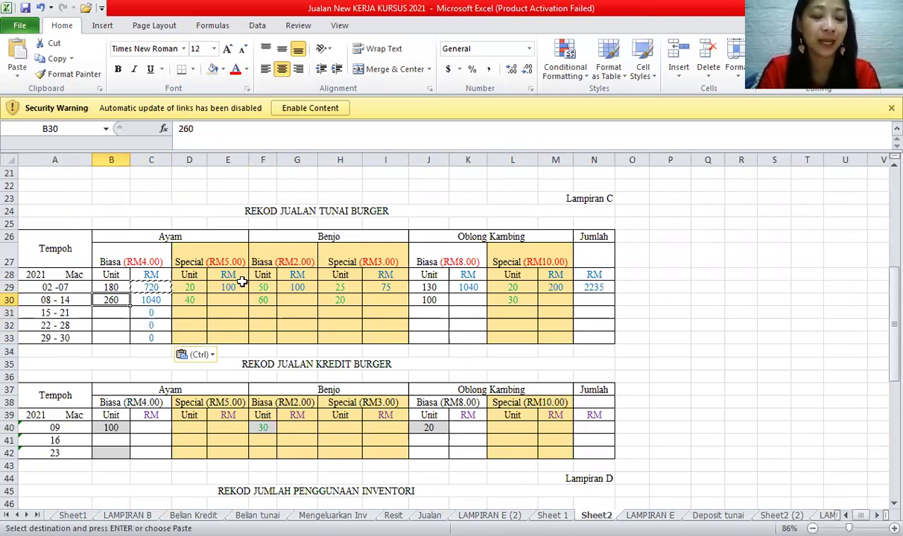
{"action": "left_click", "coordinate": [228, 287]}
{"action": "key", "text": "ctrl+c"}
{"action": "left_click_drag", "start_coordinate": [228, 300], "coordinate": [228, 337]}
{"action": "key", "text": "ctrl+v"}
- Copy the Benjo Biasa and Benjo Special RM formulas from the 02 - 07 cash sales row down through the 29 - 30 row
{"action": "left_click", "coordinate": [293, 287]}
{"action": "key", "text": "ctrl+c"}
{"action": "left_click_drag", "start_coordinate": [289, 302], "coordinate": [292, 333]}
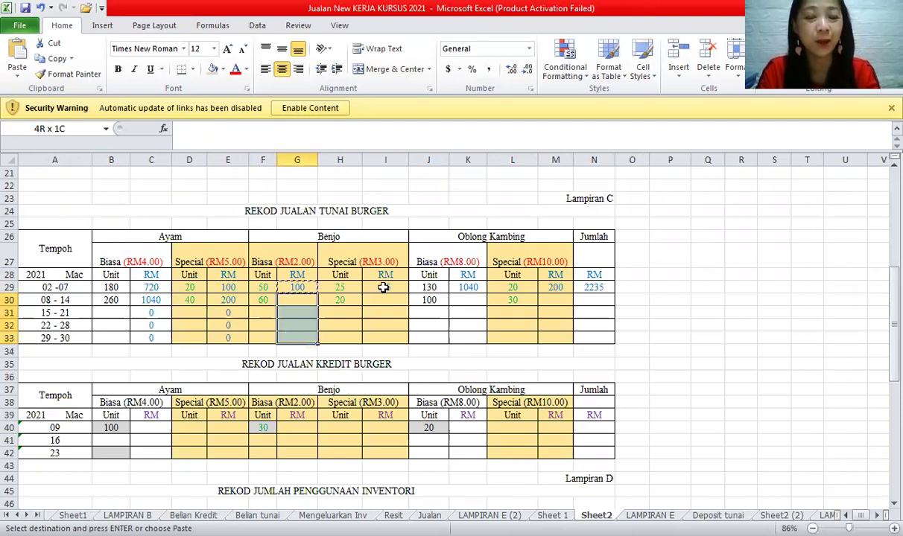
{"action": "key", "text": "ctrl+v"}
{"action": "left_click", "coordinate": [383, 287]}
{"action": "key", "text": "ctrl+c"}
{"action": "left_click_drag", "start_coordinate": [383, 303], "coordinate": [383, 333]}
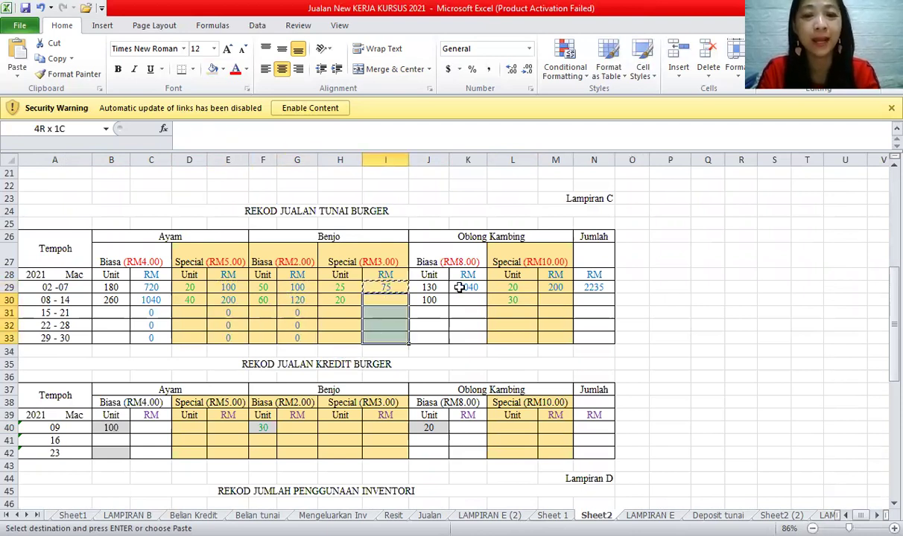
{"action": "key", "text": "ctrl+v"}
- Copy the Oblong Kambing Biasa and Special RM formulas from the 02 - 07 cash sales row down through the 29 - 30 row
{"action": "left_click", "coordinate": [463, 288]}
{"action": "key", "text": "ctrl+c"}
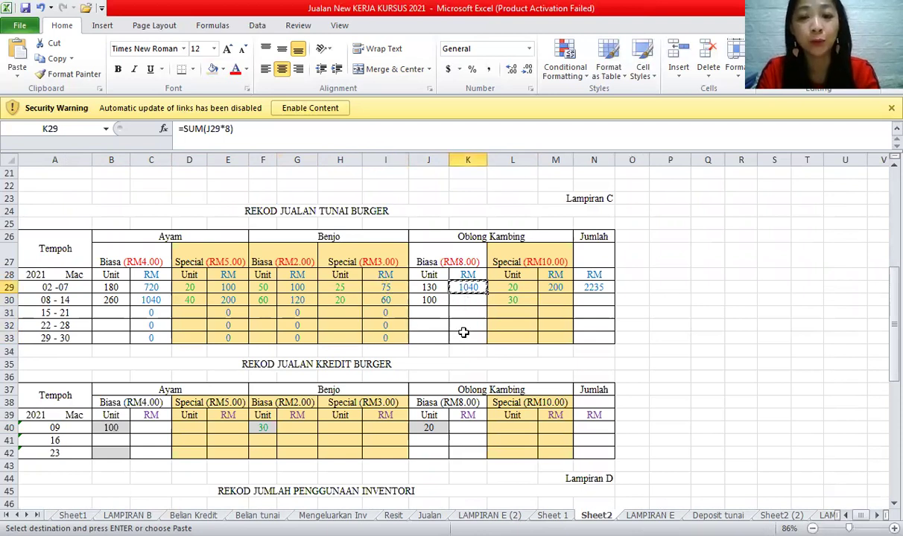
{"action": "left_click_drag", "start_coordinate": [464, 300], "coordinate": [463, 335]}
{"action": "key", "text": "ctrl+v"}
{"action": "left_click", "coordinate": [555, 288]}
{"action": "key", "text": "ctrl+c"}
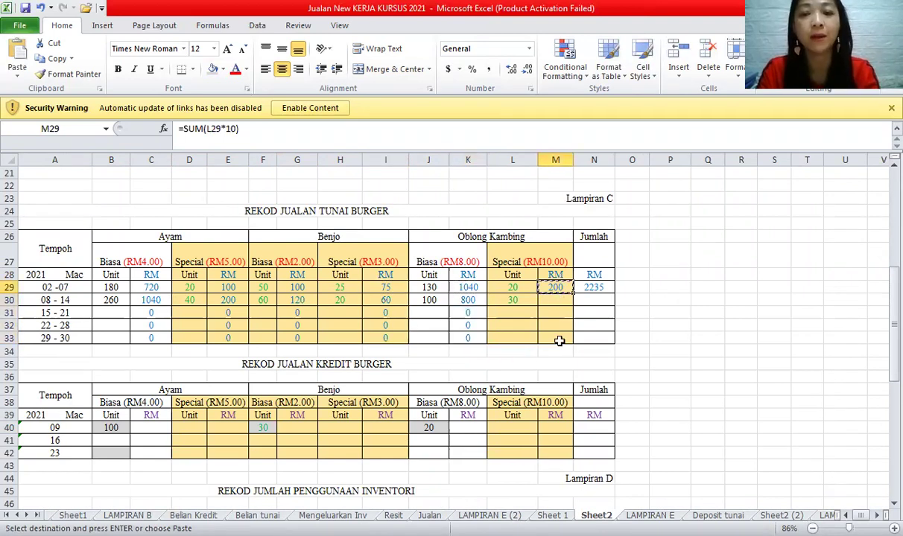
{"action": "left_click_drag", "start_coordinate": [560, 300], "coordinate": [559, 335]}
{"action": "key", "text": "ctrl+v"}
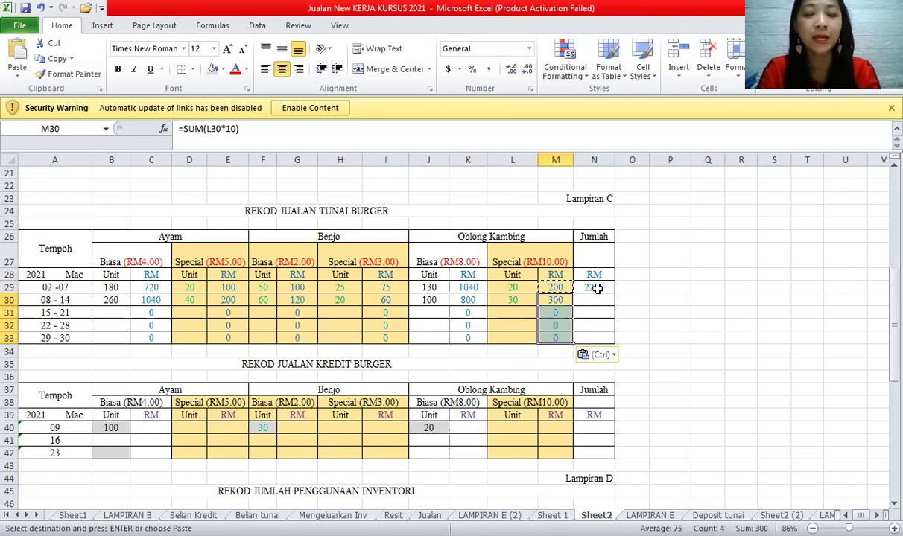
- Copy the Jumlah RM formula from the 02 - 07 cash sales row down through the 29 - 30 row
{"action": "left_click", "coordinate": [597, 289]}
{"action": "key", "text": "ctrl+c"}
{"action": "left_click_drag", "start_coordinate": [593, 301], "coordinate": [592, 335]}
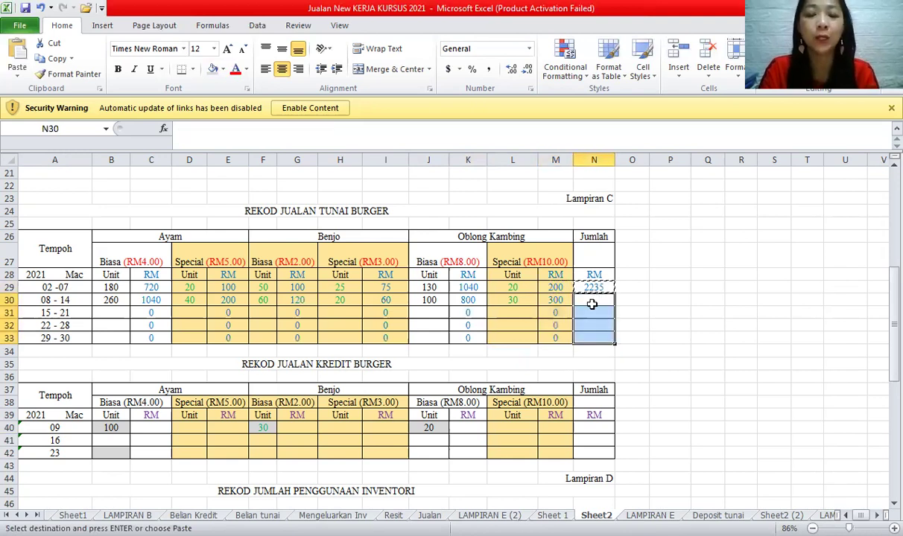
{"action": "key", "text": "ctrl+v"}
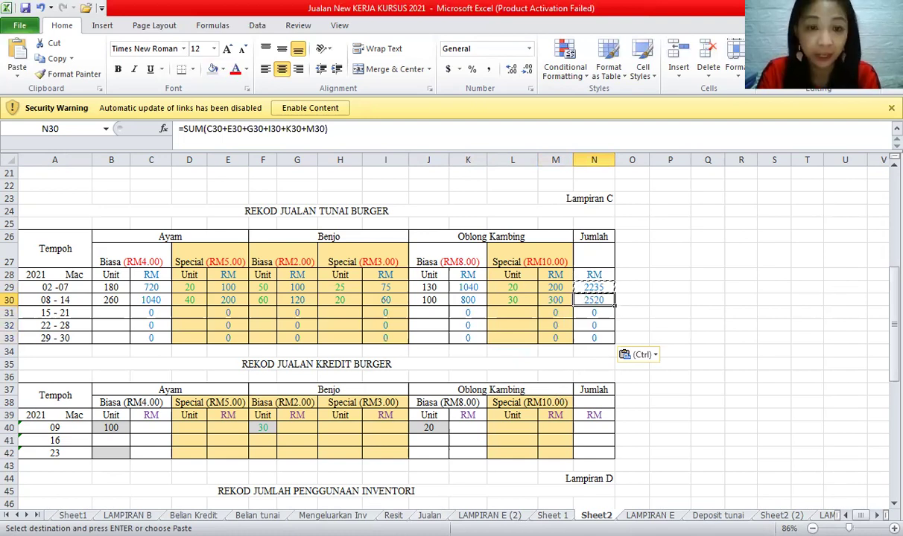
- Complete the 14 Mac cash sales entry on the Jualan sheet with the 08 - 14 total, RM 2 520.00
{"action": "left_click", "coordinate": [429, 515]}
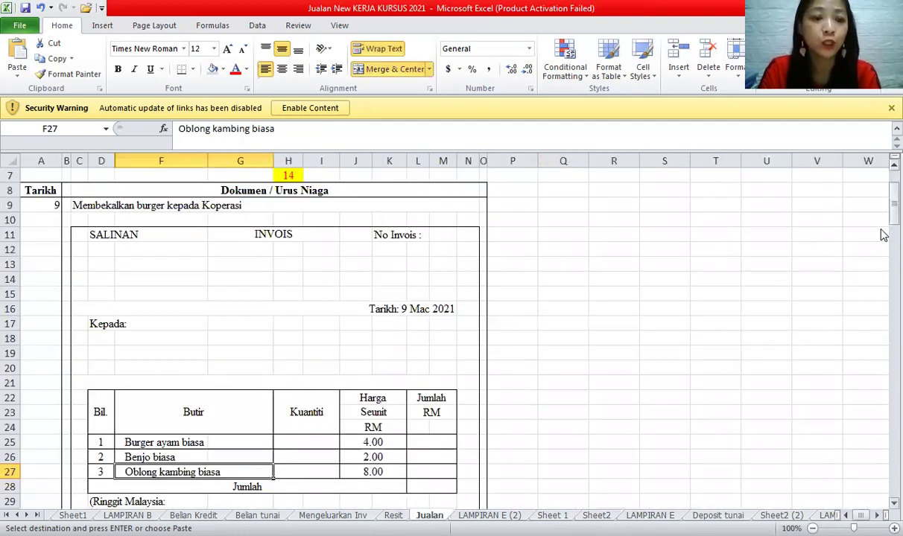
{"action": "scroll", "coordinate": [883, 234], "scroll_direction": "down", "scroll_amount": 9}
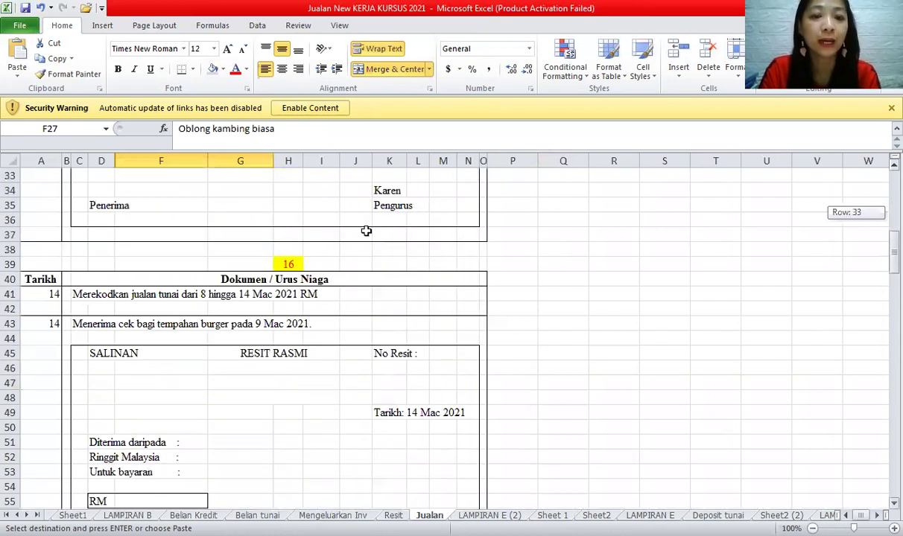
{"action": "scroll", "coordinate": [293, 204], "scroll_direction": "down", "scroll_amount": 1}
{"action": "left_click", "coordinate": [293, 203]}
{"action": "left_click", "coordinate": [56, 234]}
{"action": "left_click", "coordinate": [596, 515]}
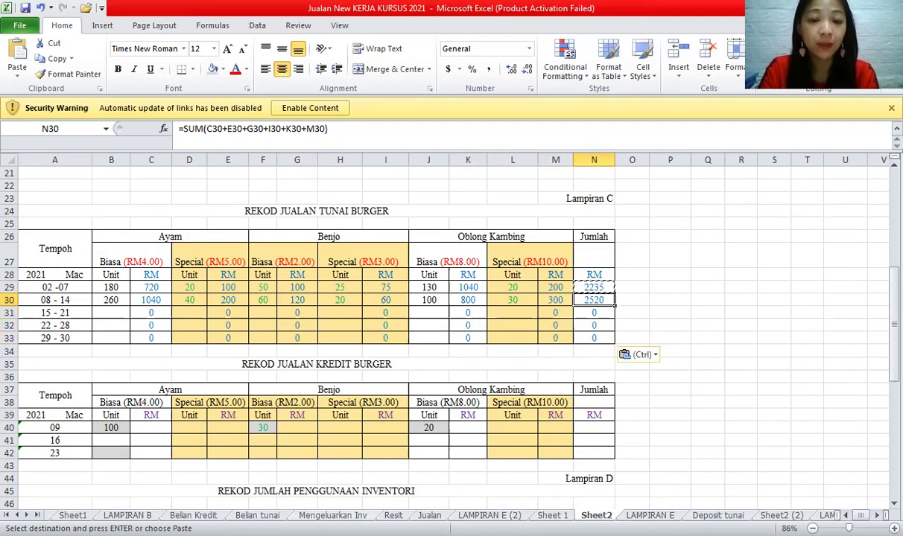
{"action": "key", "text": "ctrl+Page_Up"}
{"action": "key", "text": "ctrl+Page_Up"}
{"action": "key", "text": "ctrl+Page_Up"}
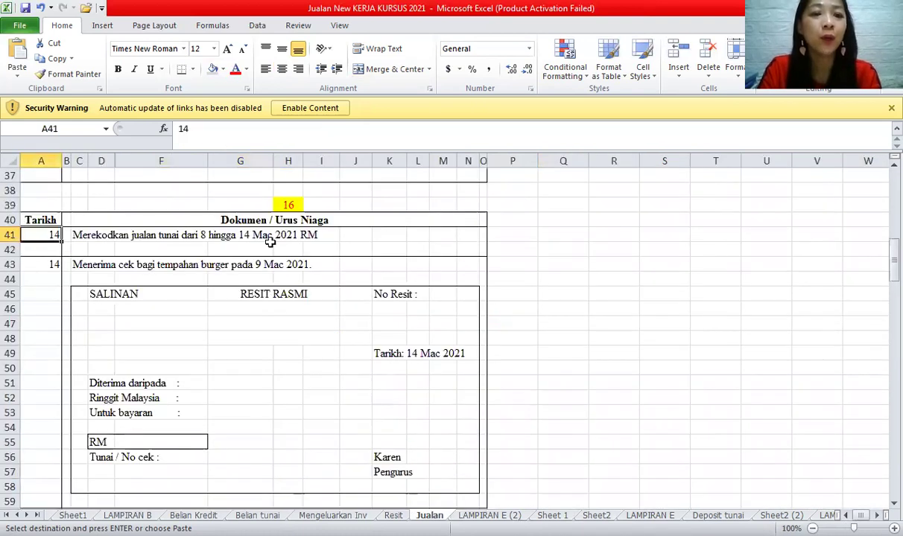
{"action": "left_click", "coordinate": [78, 229]}
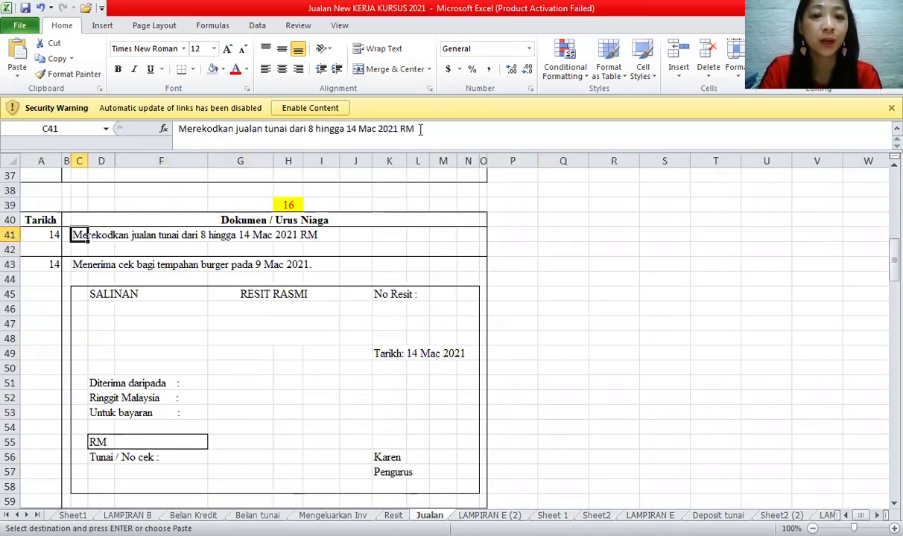
{"action": "left_click", "coordinate": [421, 128]}
{"action": "type", "text": "2 520.00"}
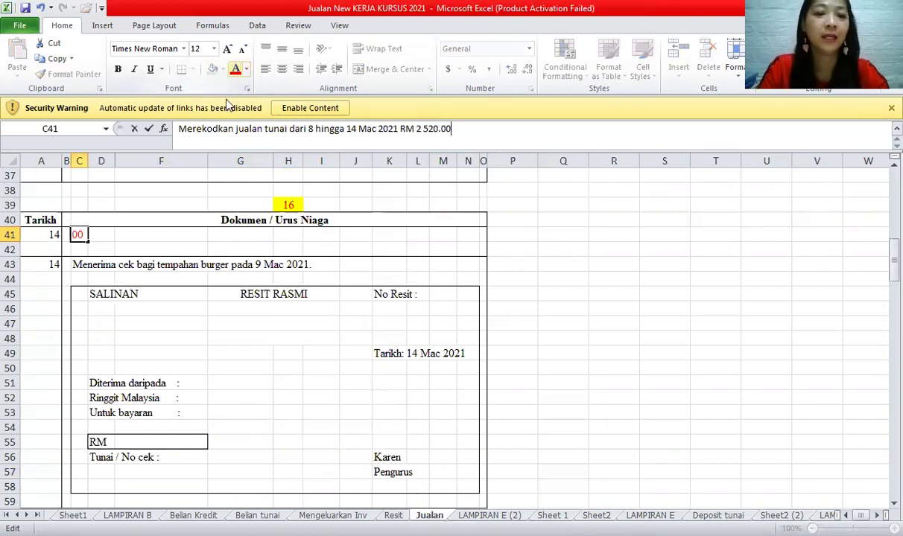
{"action": "left_click", "coordinate": [240, 279]}
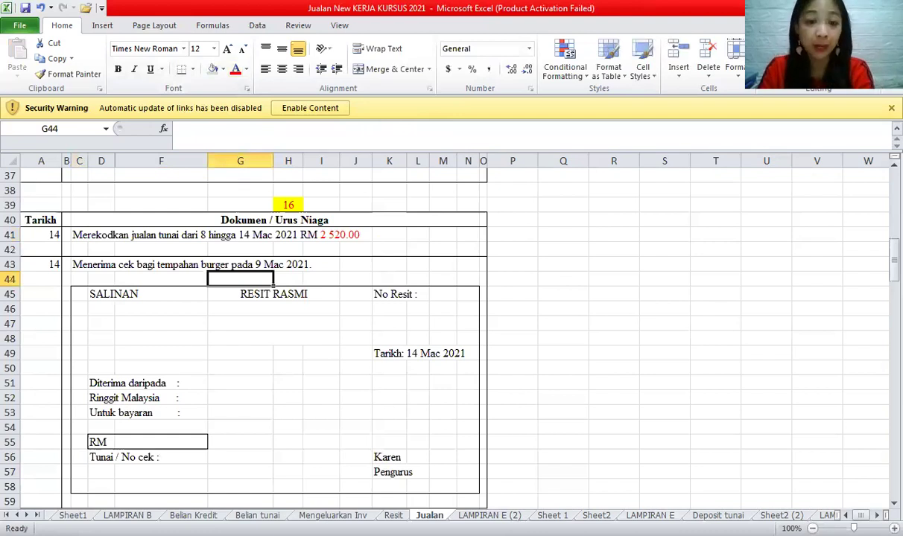
- Calculate the 09 Ayam Biasa credit sales amount in Rekod Jualan Kredit Burger on Sheet2 with =sum(B40*4)
{"action": "left_click", "coordinate": [651, 515]}
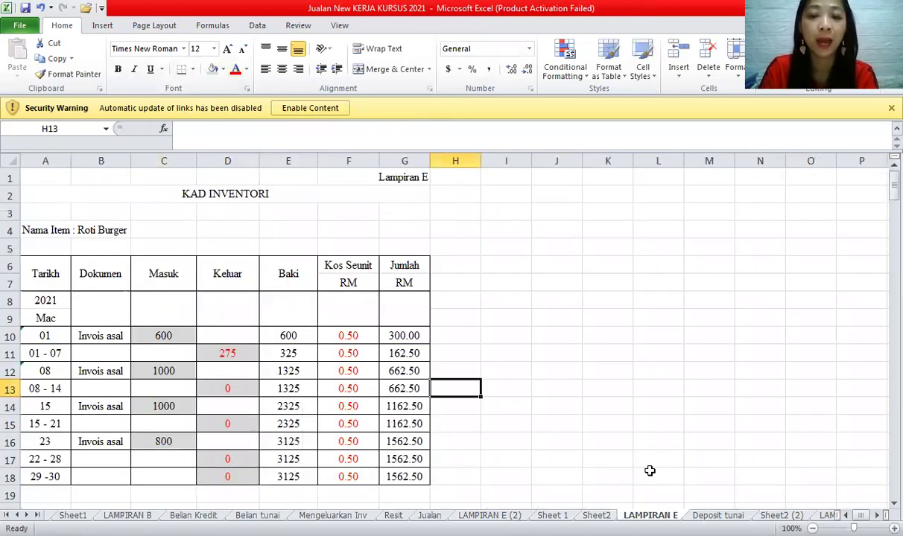
{"action": "key", "text": "ctrl+Page_Up"}
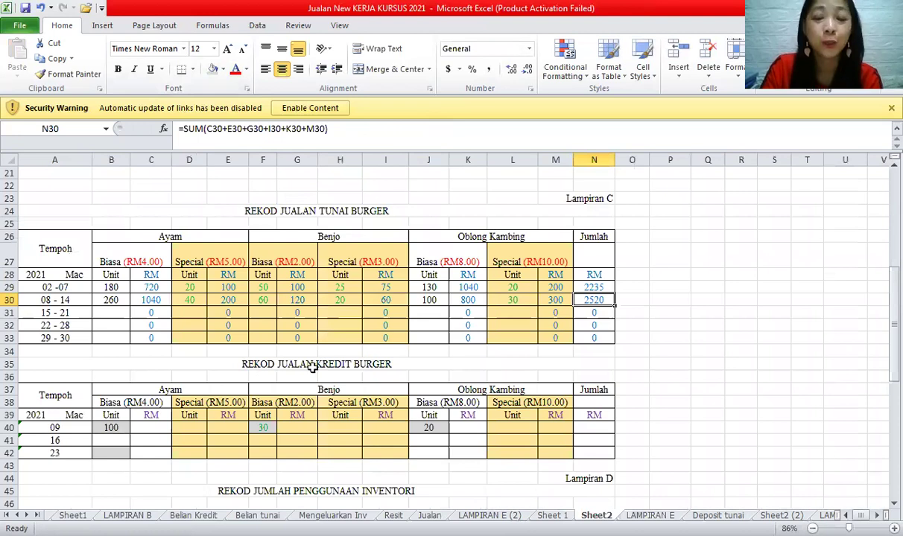
{"action": "left_click", "coordinate": [104, 428]}
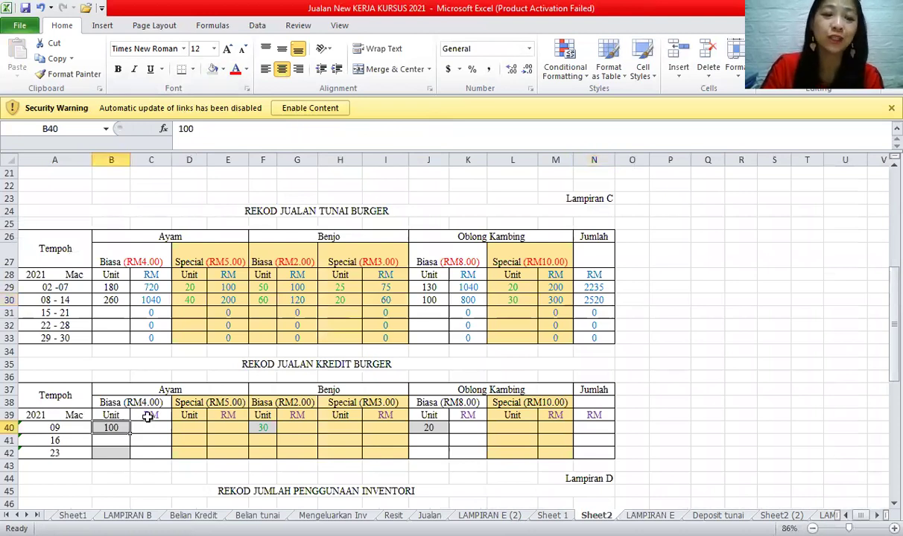
{"action": "left_click", "coordinate": [146, 427]}
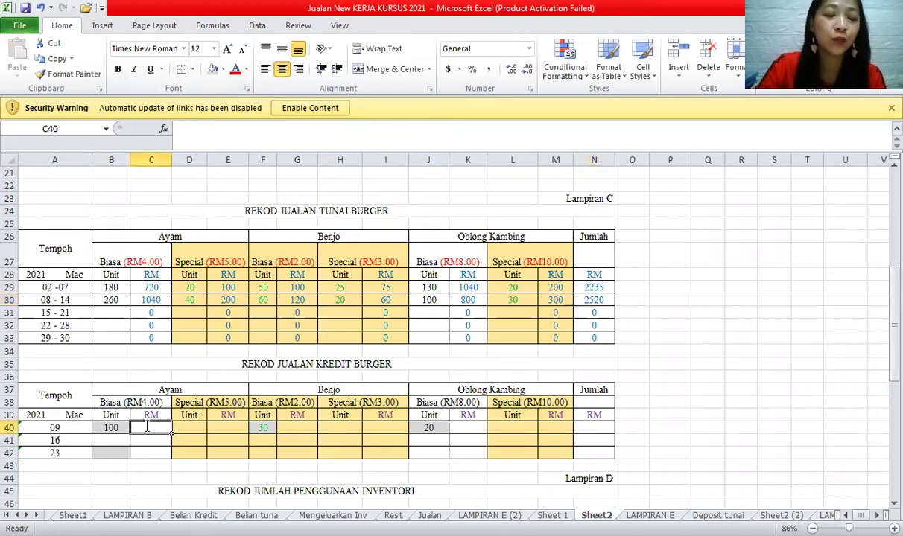
{"action": "type", "text": "=sum("}
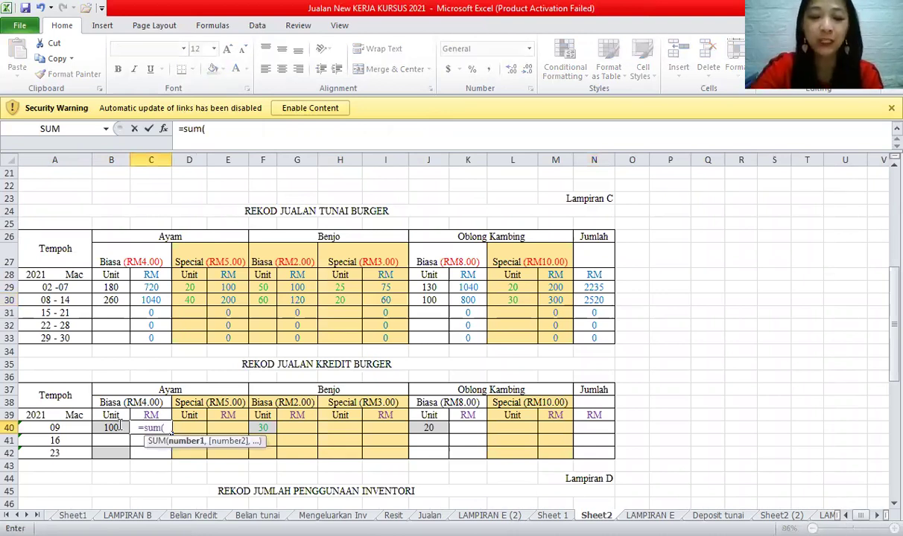
{"action": "left_click", "coordinate": [120, 427]}
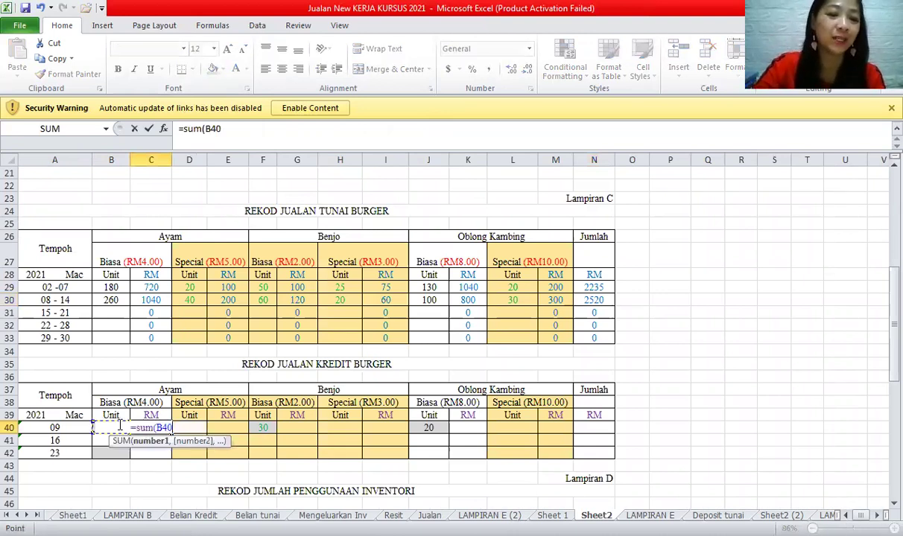
{"action": "type", "text": "*4)"}
{"action": "key", "text": "Return"}
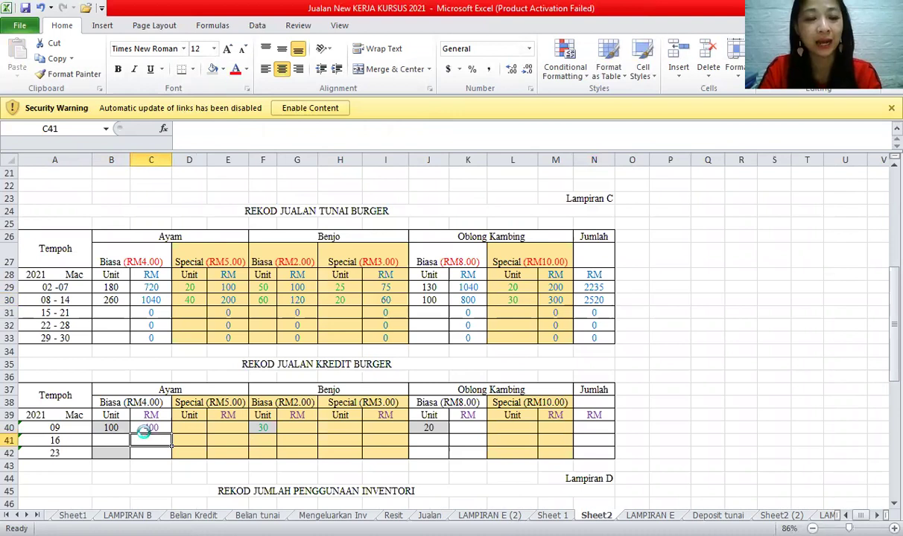
- Copy the 09 Ayam Biasa credit amount formula to the 16 and 23 rows
{"action": "left_click", "coordinate": [144, 429]}
{"action": "key", "text": "ctrl+c"}
{"action": "left_click_drag", "start_coordinate": [141, 441], "coordinate": [149, 453]}
{"action": "key", "text": "ctrl+v"}
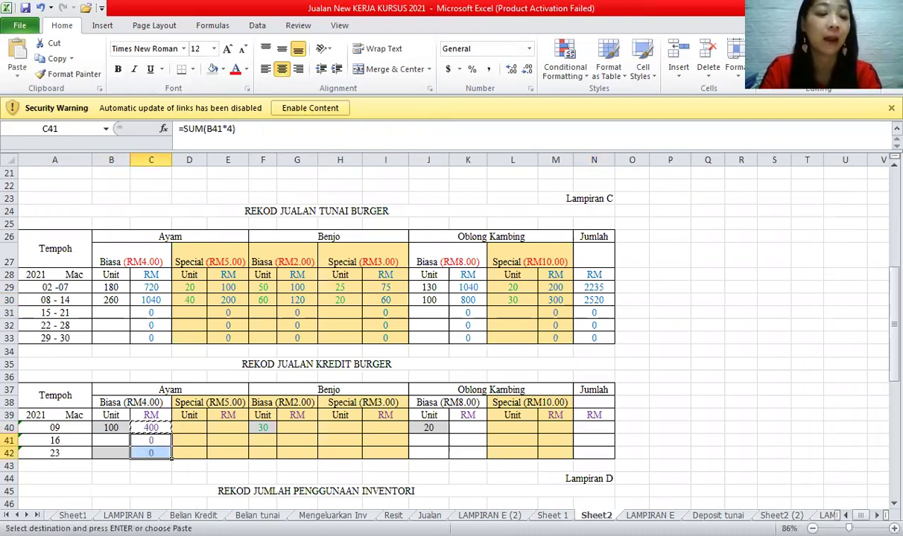
- Calculate the 09 Benjo Biasa credit sales amount with =sum(F40*2)
{"action": "left_click", "coordinate": [185, 427]}
{"action": "left_click", "coordinate": [262, 428]}
{"action": "type", "text": "30"}
{"action": "left_click", "coordinate": [285, 428]}
{"action": "double_click", "coordinate": [285, 428]}
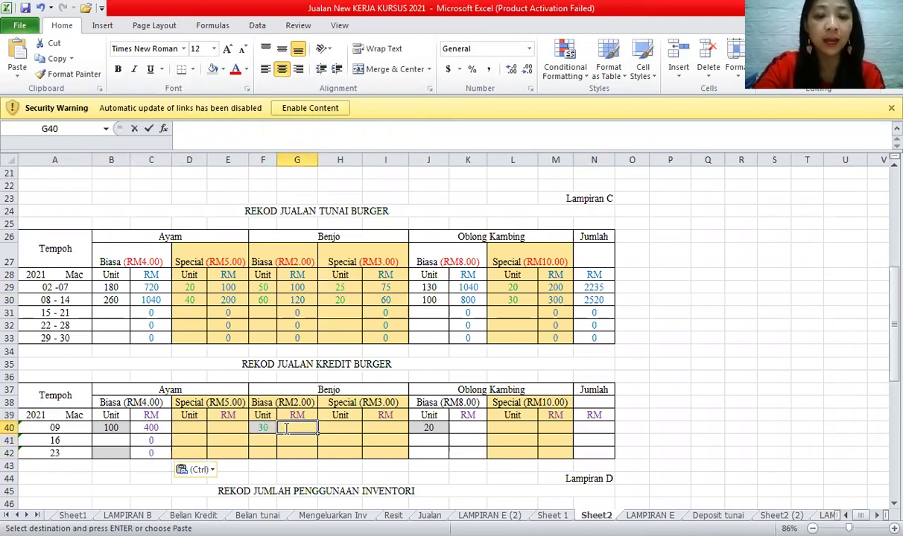
{"action": "type", "text": "=sum("}
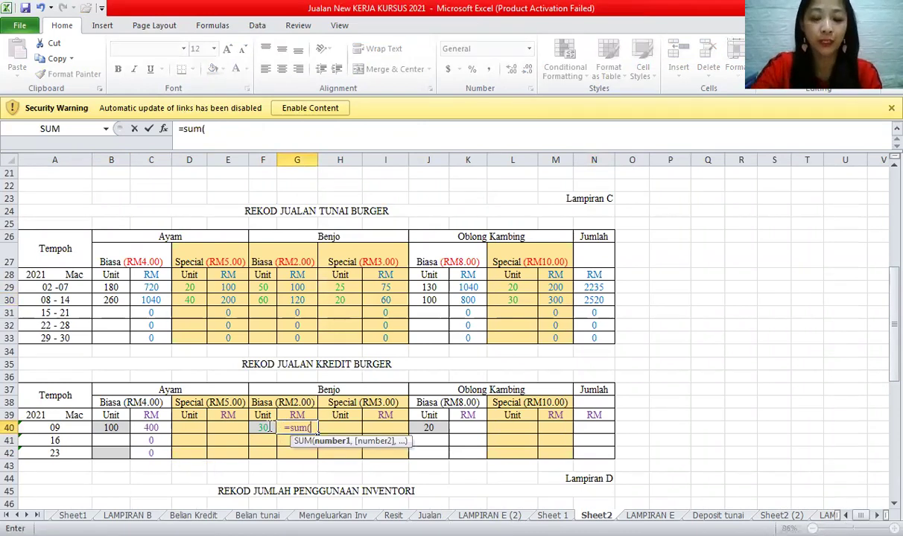
{"action": "left_click", "coordinate": [267, 428]}
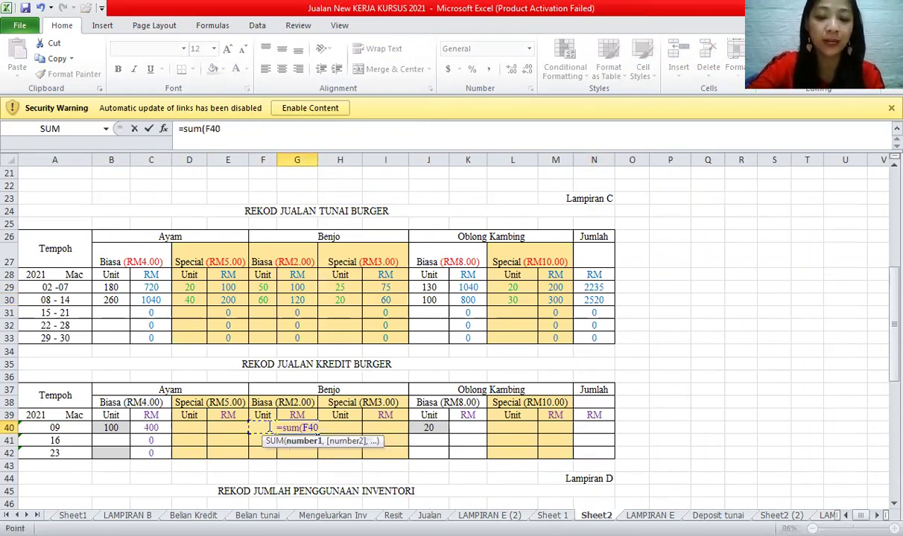
{"action": "type", "text": "*2)"}
{"action": "key", "text": "Return"}
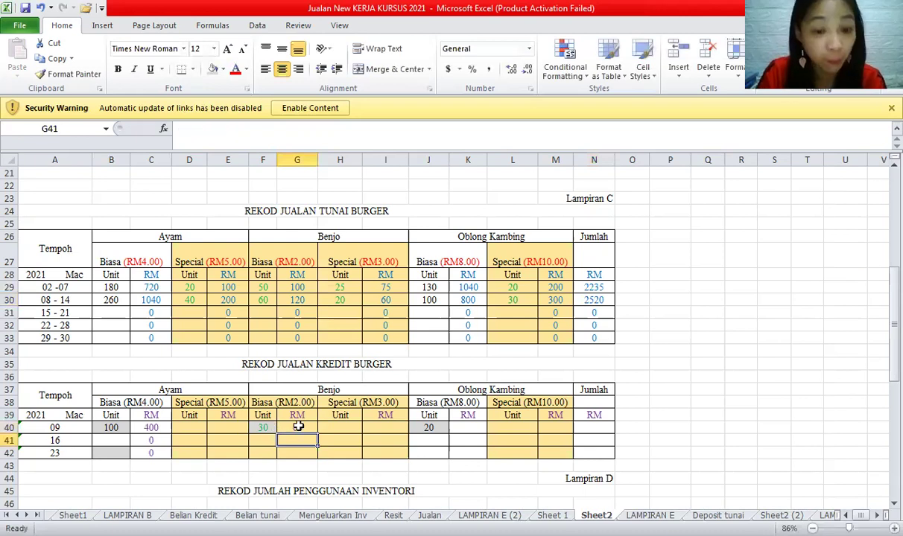
{"action": "left_click", "coordinate": [298, 426]}
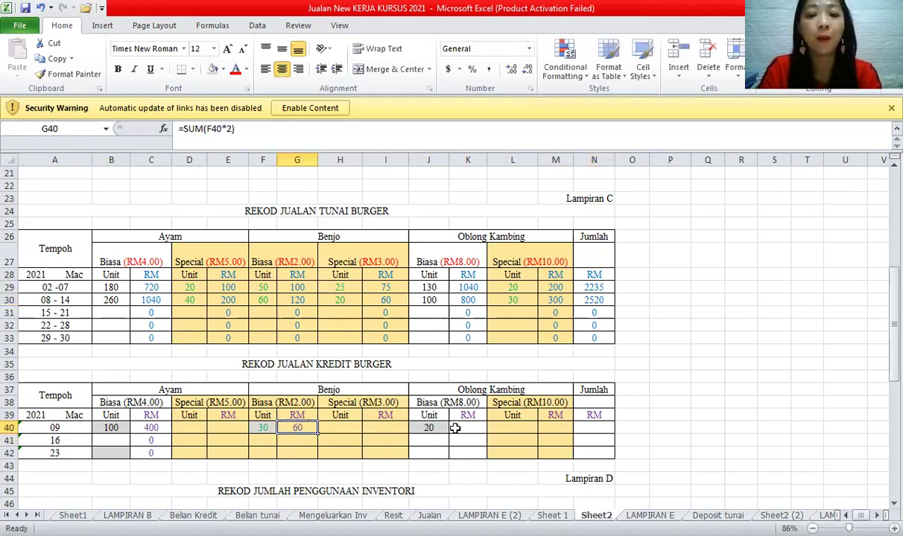
- Calculate the 09 Oblong Kambing Biasa credit sales amount in Rekod Jualan Kredit Burger with =sum(J40*8)
{"action": "left_click", "coordinate": [461, 425]}
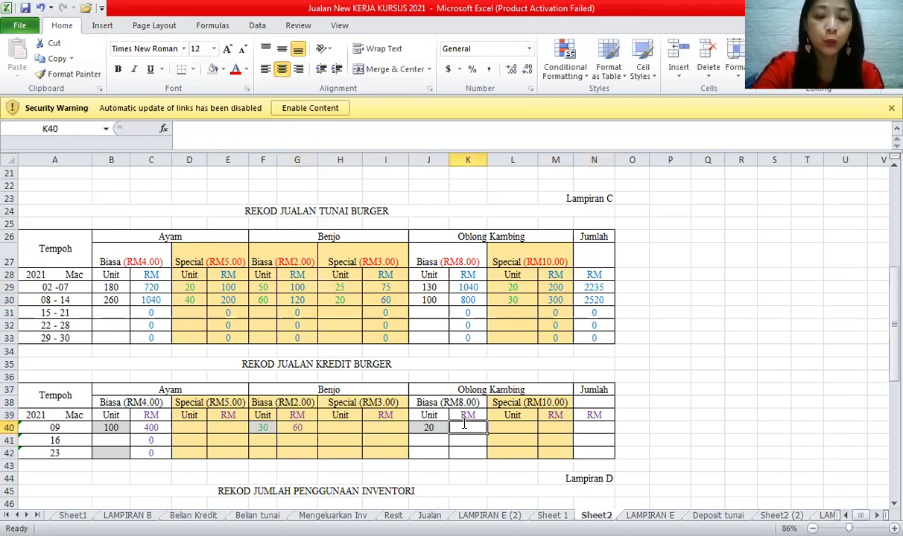
{"action": "type", "text": "=s"}
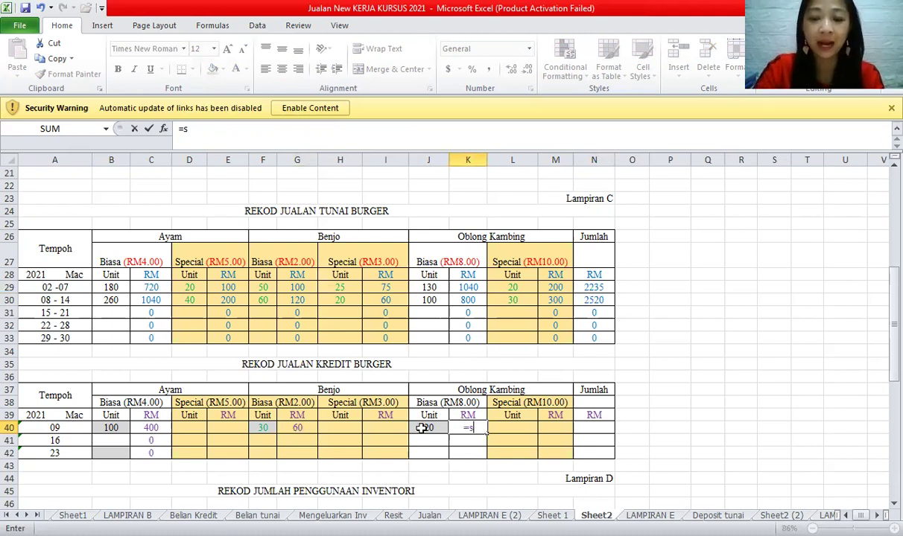
{"action": "type", "text": "um("}
{"action": "left_click", "coordinate": [423, 429]}
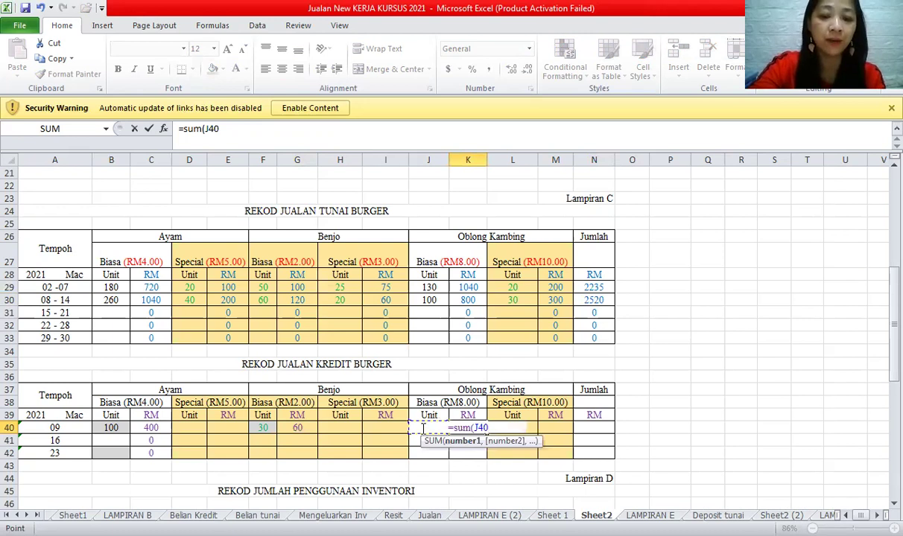
{"action": "type", "text": "*8)"}
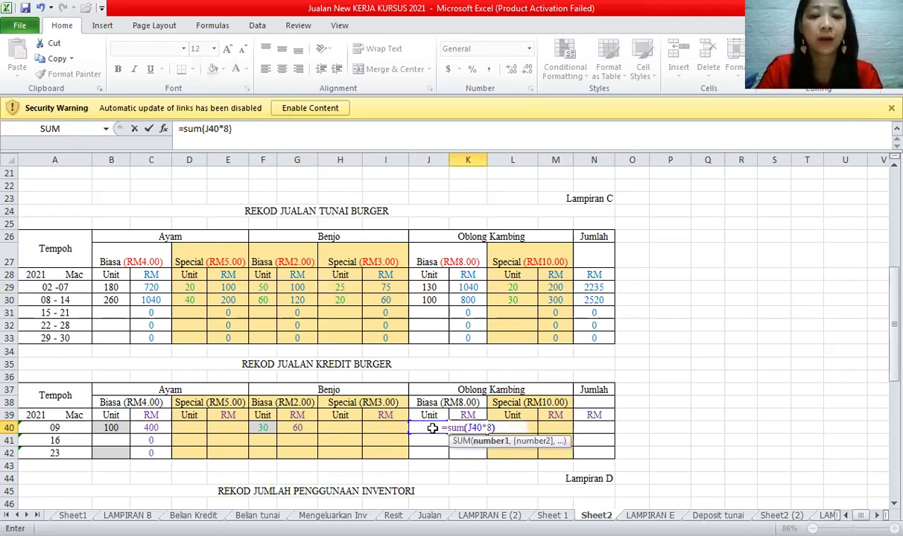
{"action": "key", "text": "Return"}
- Total the 09 credit sales in the Jumlah column of Rekod Jualan Kredit Burger with =sum(C40+G40+K40)
{"action": "left_click", "coordinate": [588, 430]}
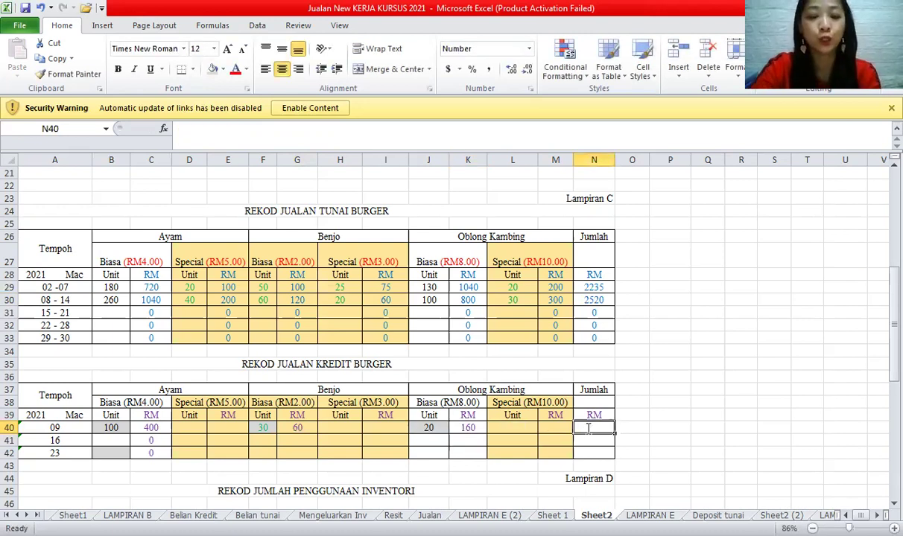
{"action": "type", "text": "="}
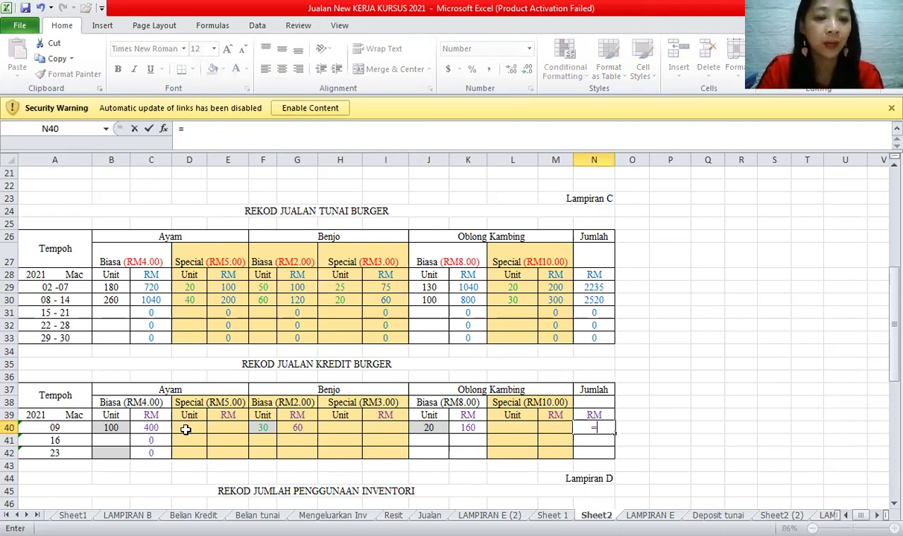
{"action": "type", "text": "sum("}
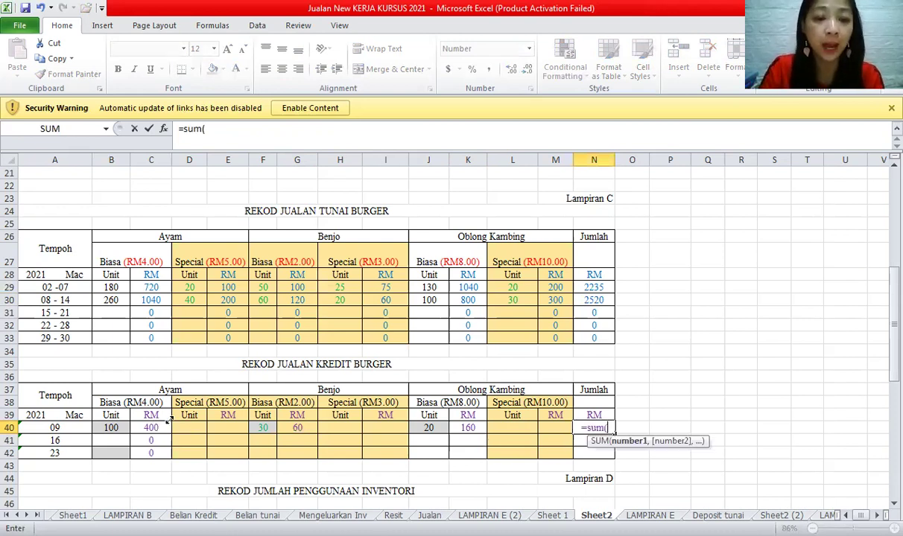
{"action": "left_click", "coordinate": [155, 428]}
{"action": "type", "text": "+"}
{"action": "left_click", "coordinate": [298, 427]}
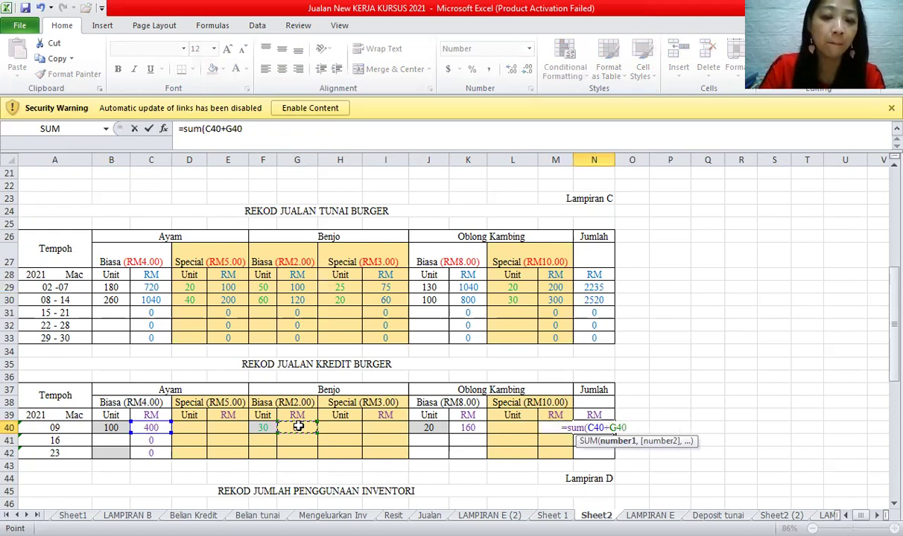
{"action": "type", "text": "+"}
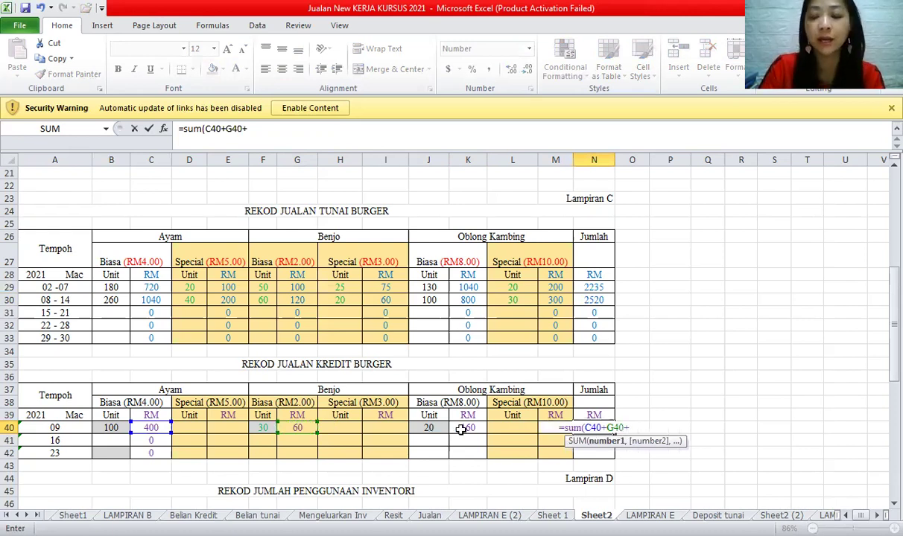
{"action": "left_click", "coordinate": [462, 430]}
{"action": "key", "text": "Return"}
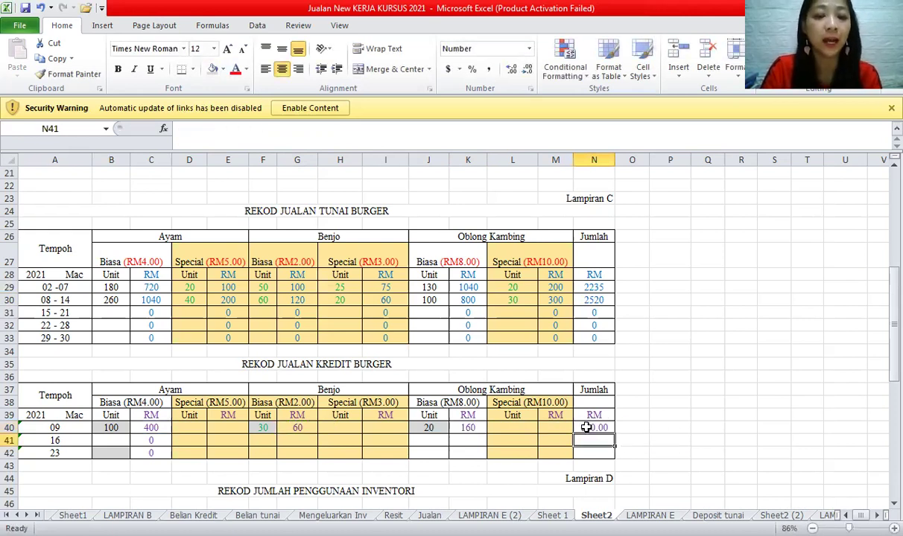
{"action": "left_click", "coordinate": [586, 427]}
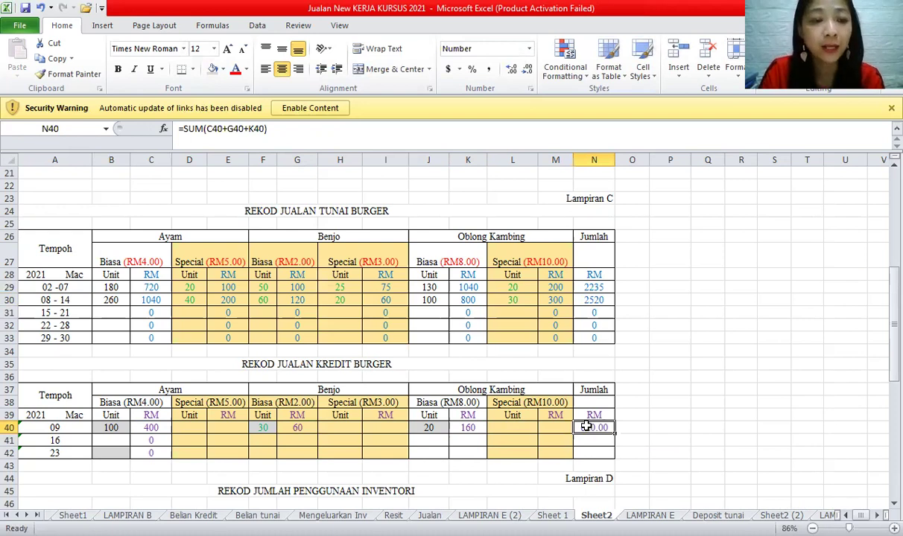
{"action": "left_click", "coordinate": [73, 425]}
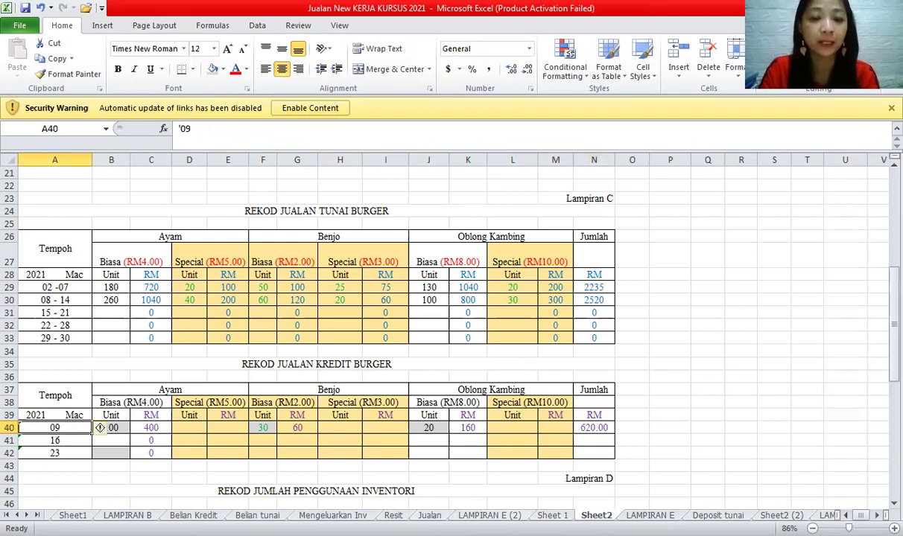
- Look up the cooperative's name on Sheet1 and add "SMK Ampang" in red to the 9 Mac transaction description on the Jualan sheet
{"action": "left_click", "coordinate": [429, 515]}
{"action": "left_click_drag", "start_coordinate": [892, 255], "coordinate": [882, 213]}
{"action": "scroll", "coordinate": [81, 236], "scroll_direction": "up", "scroll_amount": 1}
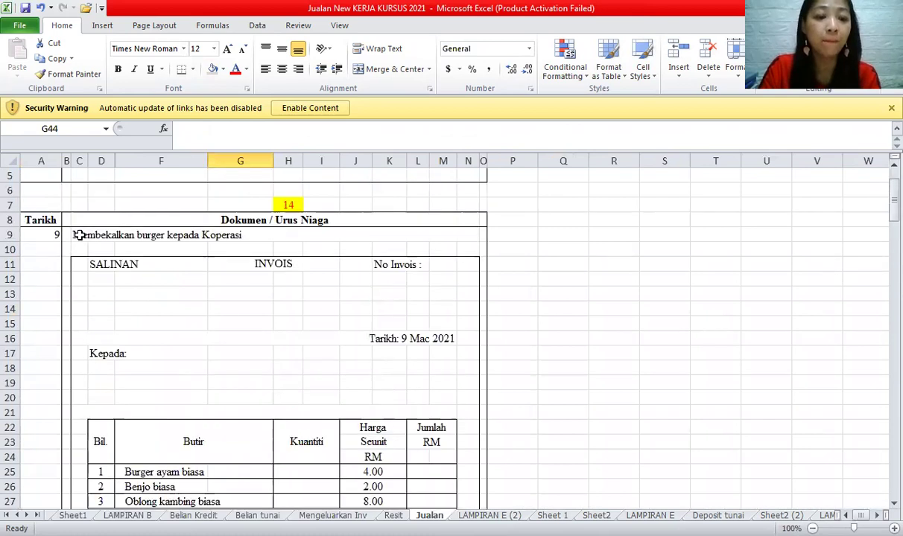
{"action": "left_click", "coordinate": [79, 235]}
{"action": "left_click", "coordinate": [357, 128]}
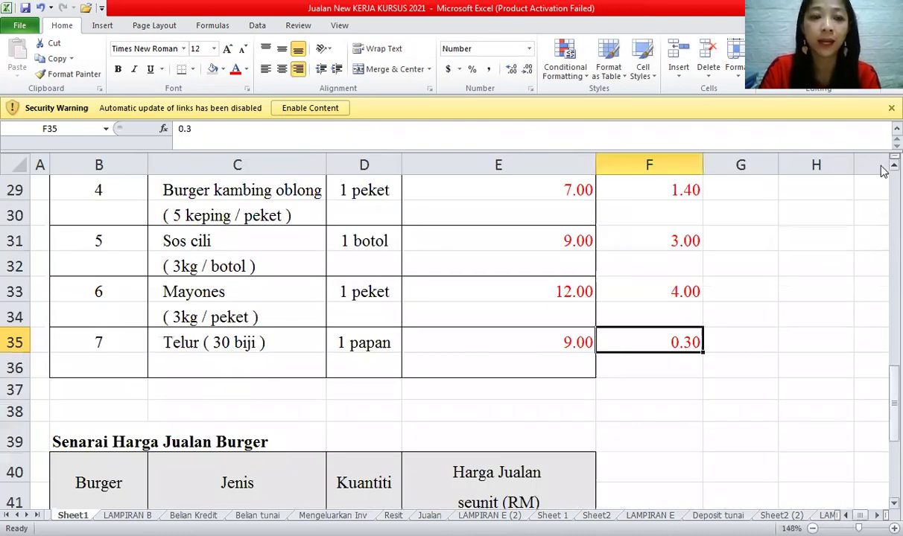
{"action": "scroll", "coordinate": [60, 341], "scroll_direction": "up", "scroll_amount": 9}
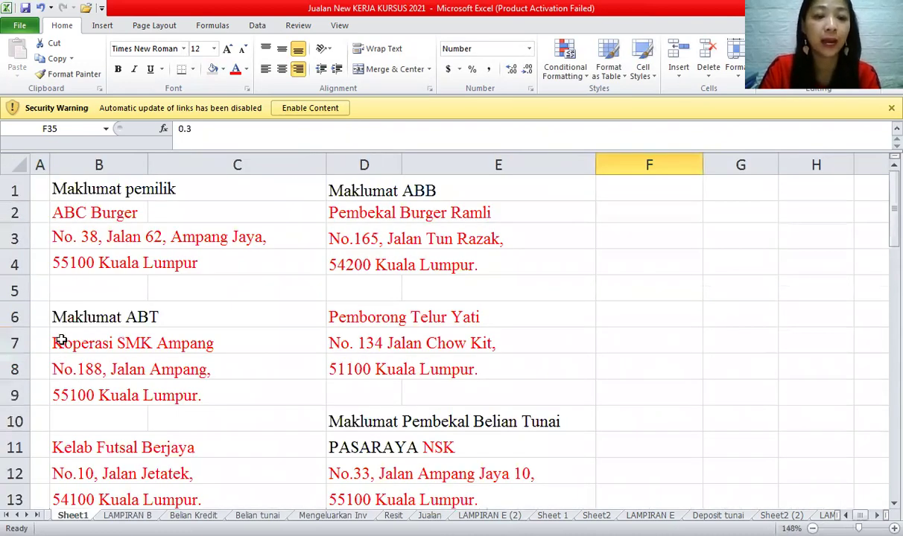
{"action": "left_click", "coordinate": [59, 342]}
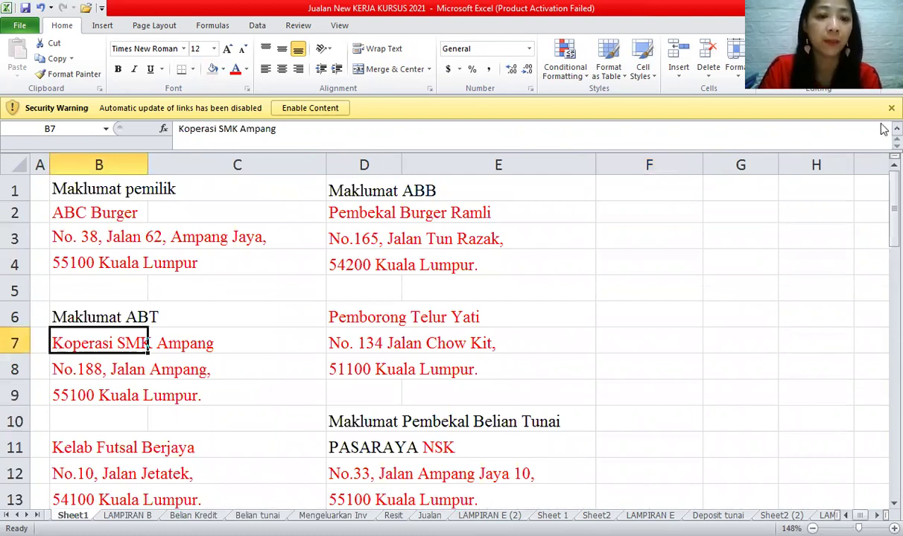
{"action": "left_click", "coordinate": [430, 515]}
{"action": "key", "text": "F2"}
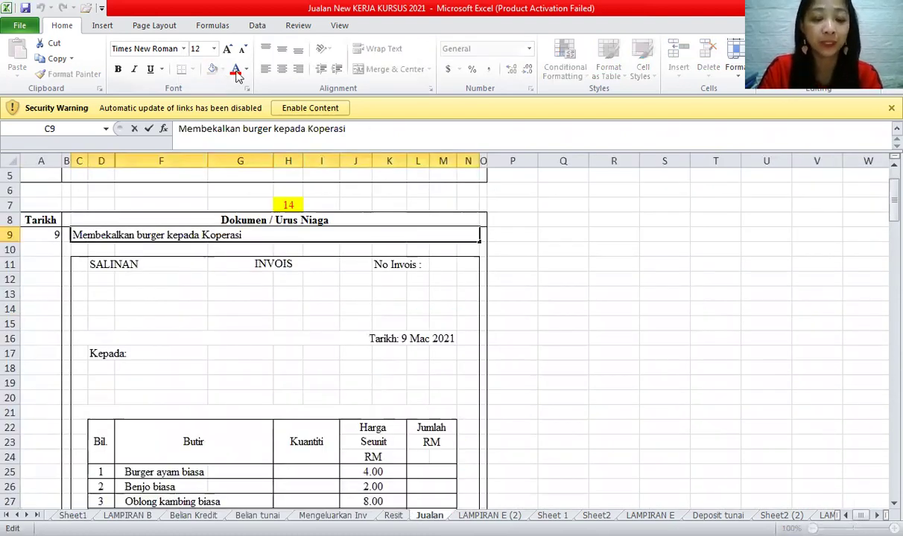
{"action": "left_click", "coordinate": [235, 73]}
{"action": "type", "text": "SMK Ampang"}
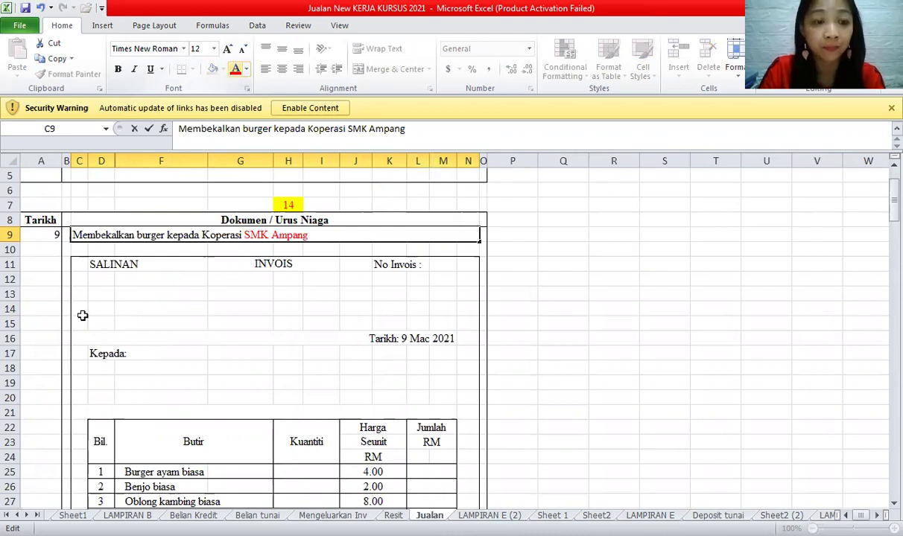
- Shade the SALINAN label cells of the 9 Mac invoice, D11 to F11, grey
{"action": "left_click", "coordinate": [97, 264]}
{"action": "left_click_drag", "start_coordinate": [161, 264], "coordinate": [105, 264]}
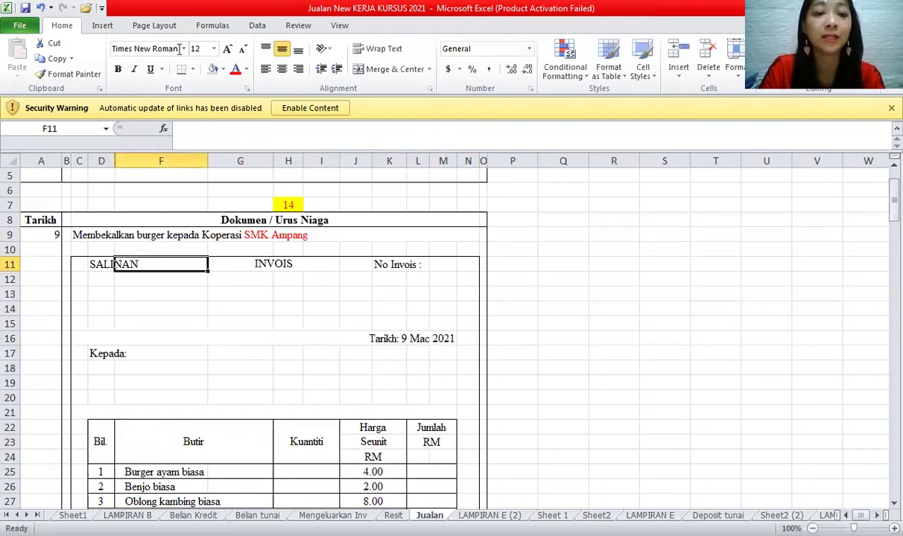
{"action": "left_click", "coordinate": [213, 68]}
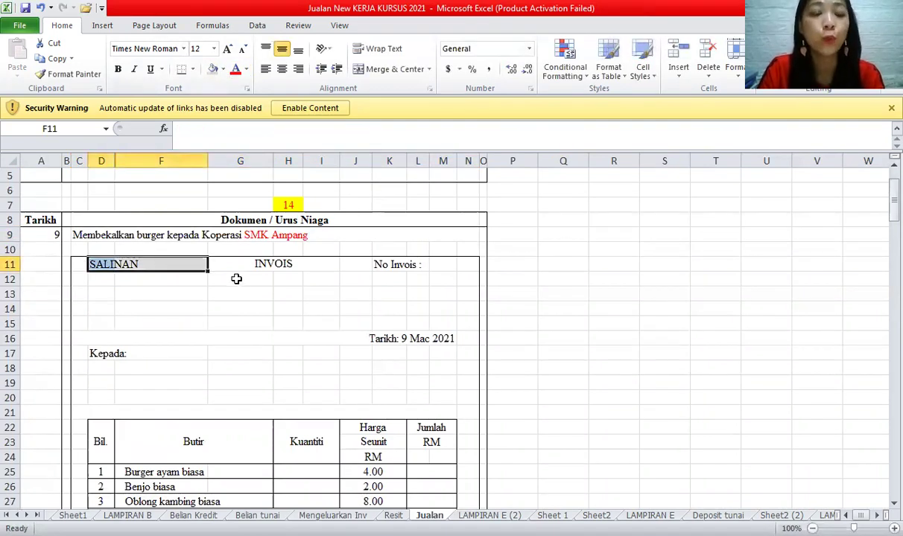
- Copy the ABC Burger owner name and address from Sheet1 into the Jualan invoice, starting at G12 under INVOIS
{"action": "left_click", "coordinate": [235, 281]}
{"action": "left_click", "coordinate": [73, 515]}
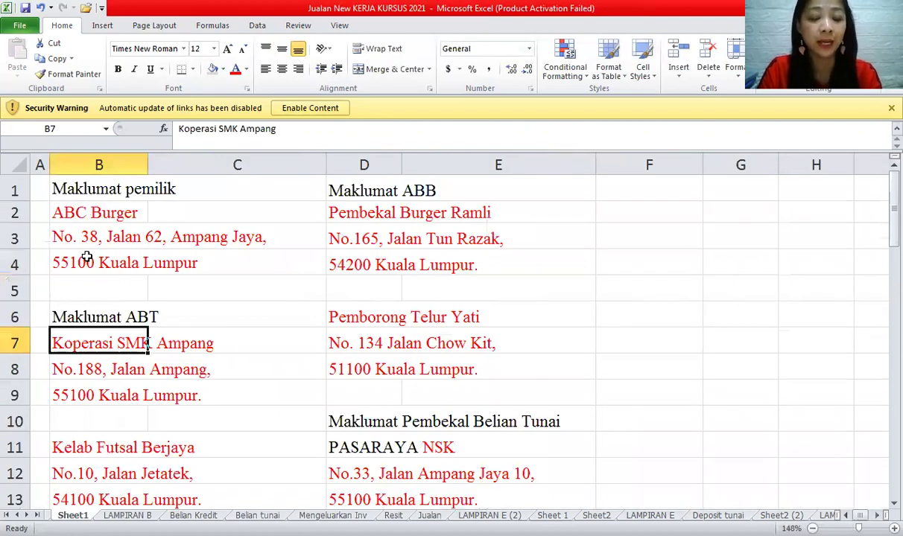
{"action": "left_click_drag", "start_coordinate": [90, 214], "coordinate": [89, 262]}
{"action": "key", "text": "ctrl+c"}
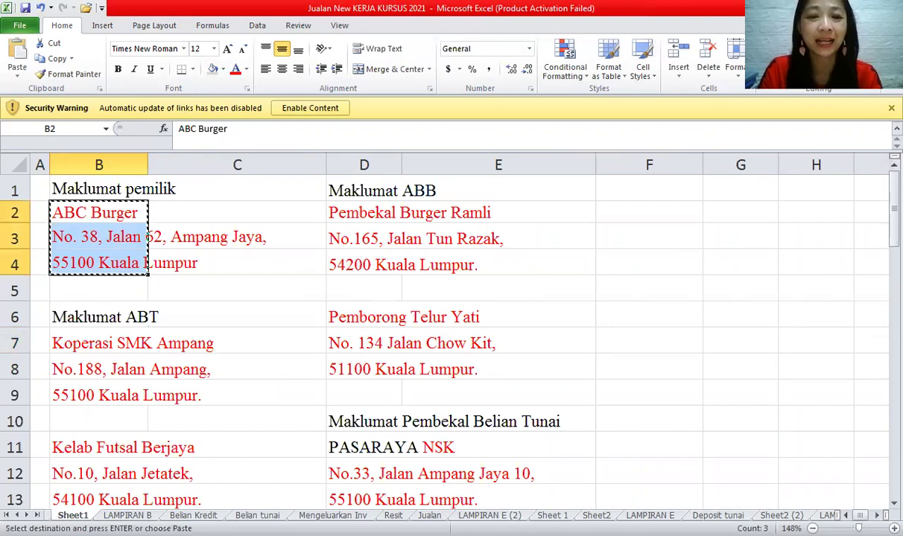
{"action": "left_click", "coordinate": [596, 515]}
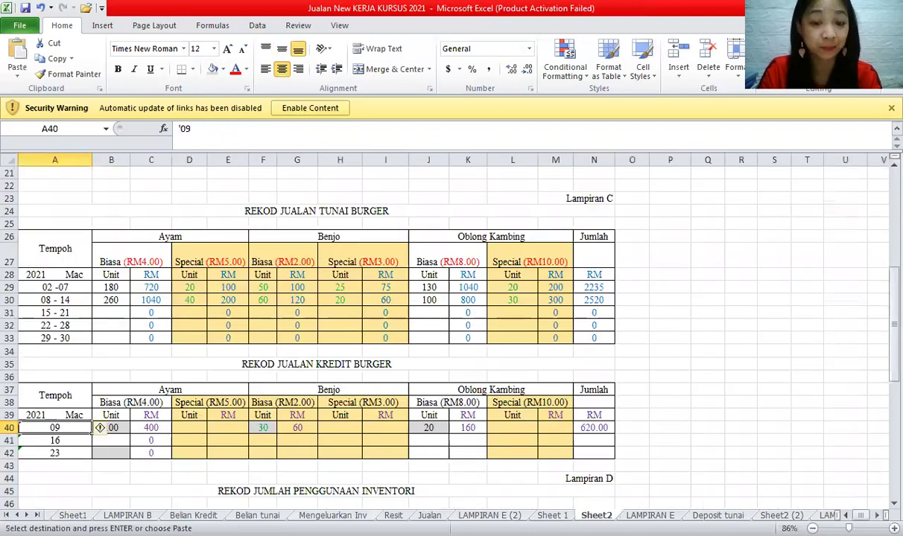
{"action": "left_click", "coordinate": [430, 516]}
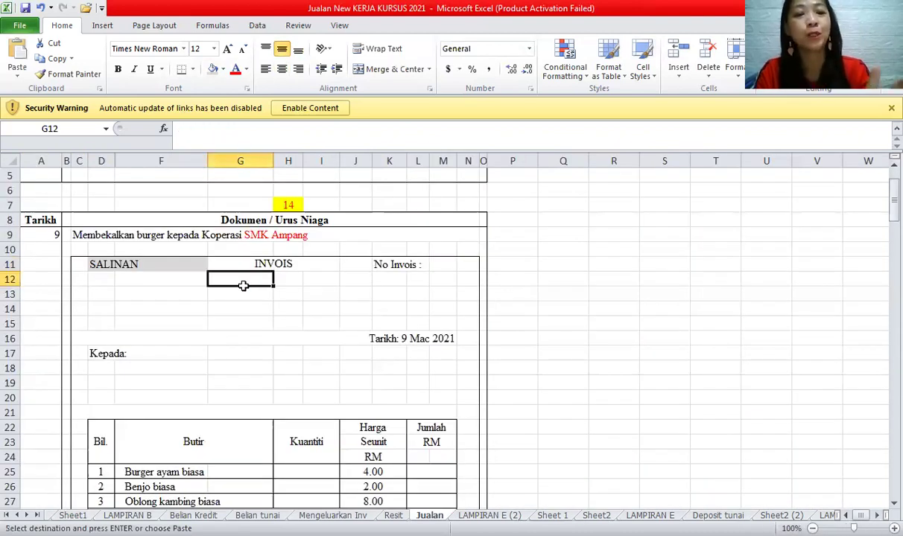
{"action": "key", "text": "ctrl+v"}
- Select the first recipient line under Kepada on the 9 Mac invoice
{"action": "left_click", "coordinate": [101, 366]}
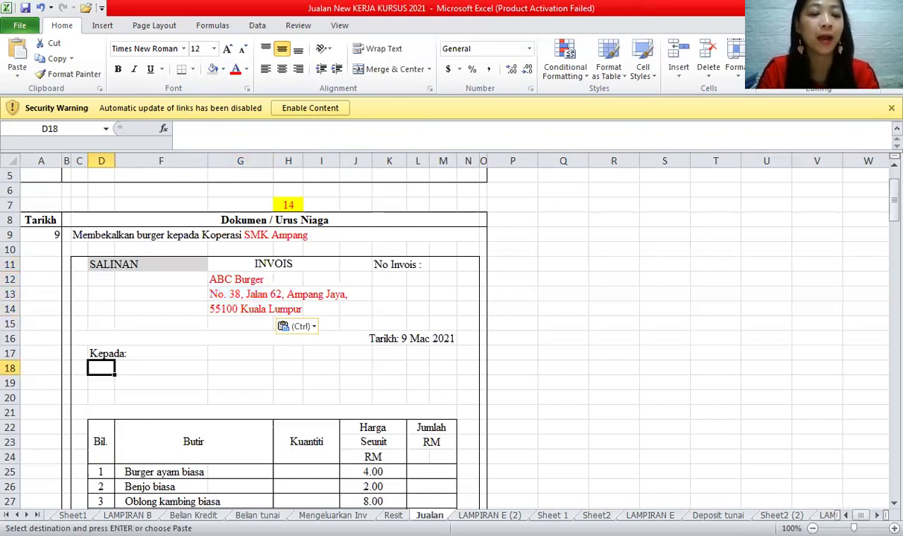
- Copy the Koperasi SMK Ampang name and address from Sheet1 into the Jualan invoice's Kepada block, starting at D18
{"action": "left_click", "coordinate": [73, 515]}
{"action": "left_click_drag", "start_coordinate": [72, 347], "coordinate": [208, 394]}
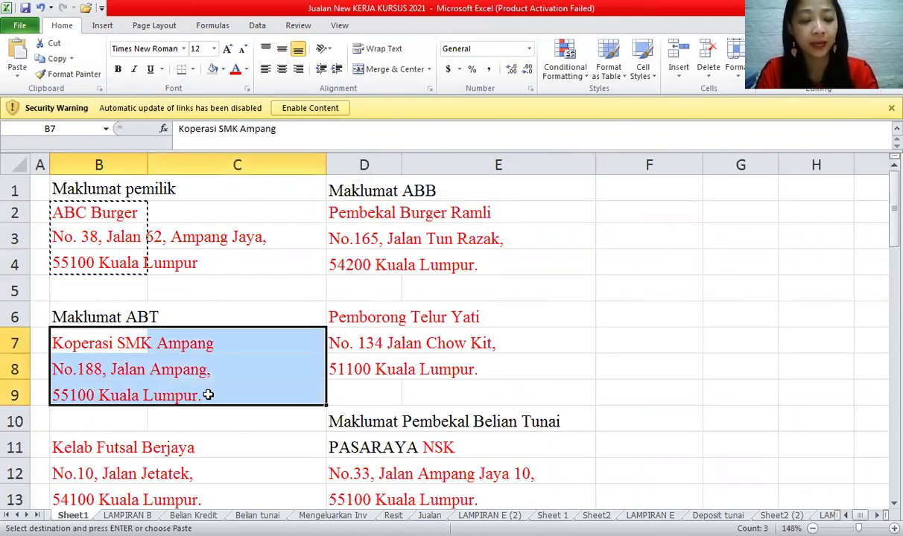
{"action": "key", "text": "ctrl+c"}
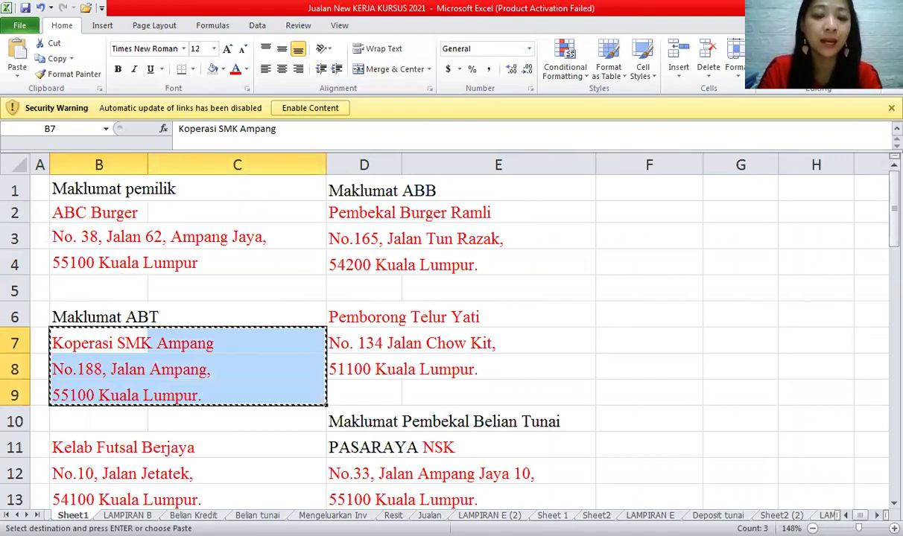
{"action": "left_click", "coordinate": [429, 515]}
{"action": "left_click", "coordinate": [103, 368]}
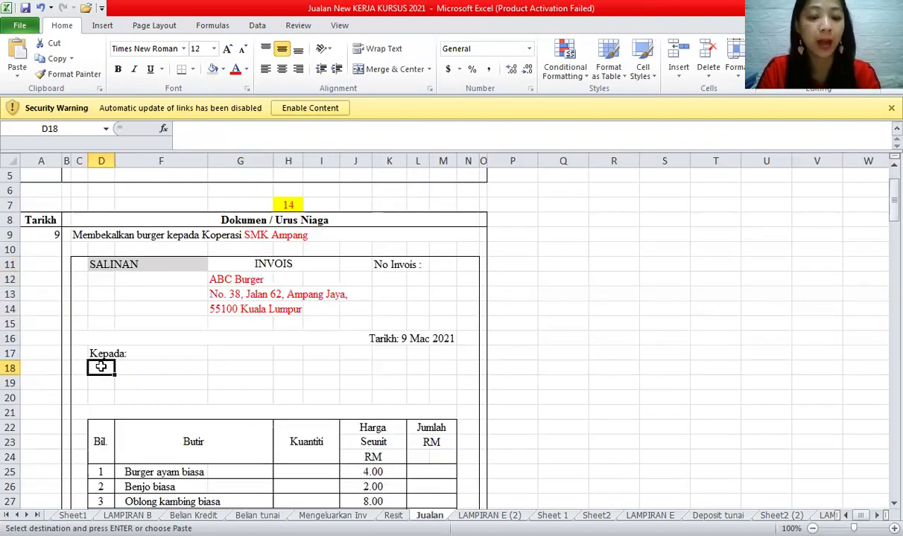
{"action": "key", "text": "ctrl+v"}
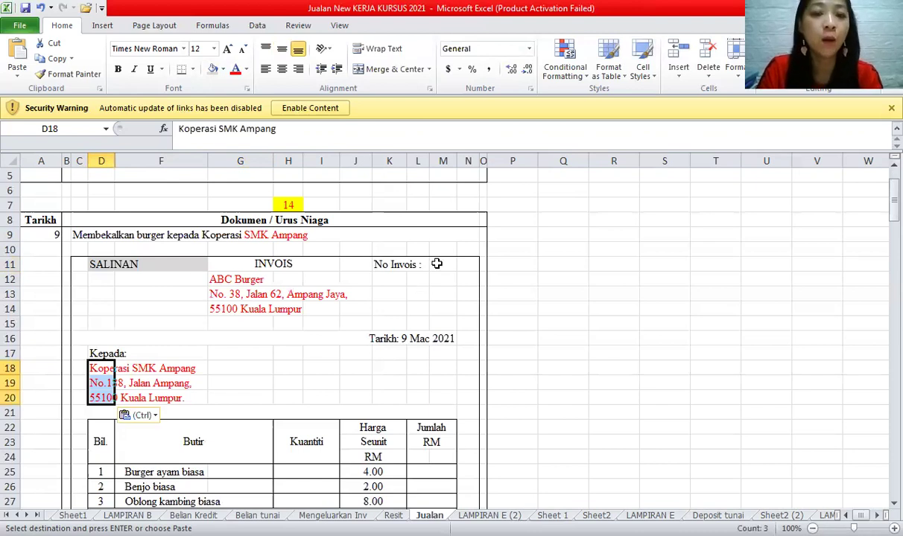
- Enter the invoice number Inv 1122 in red in cell M11 beside No Invois
{"action": "left_click", "coordinate": [437, 264]}
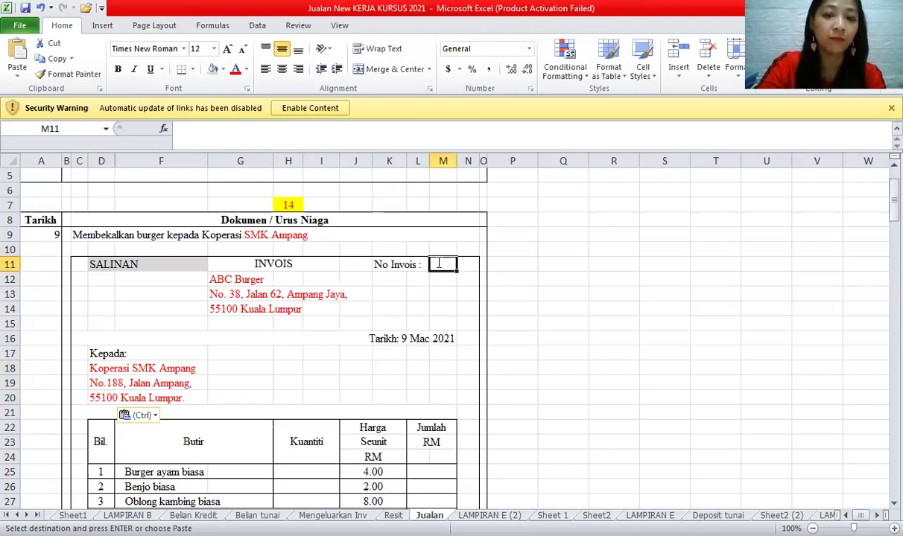
{"action": "type", "text": "1"}
{"action": "key", "text": "BackSpace"}
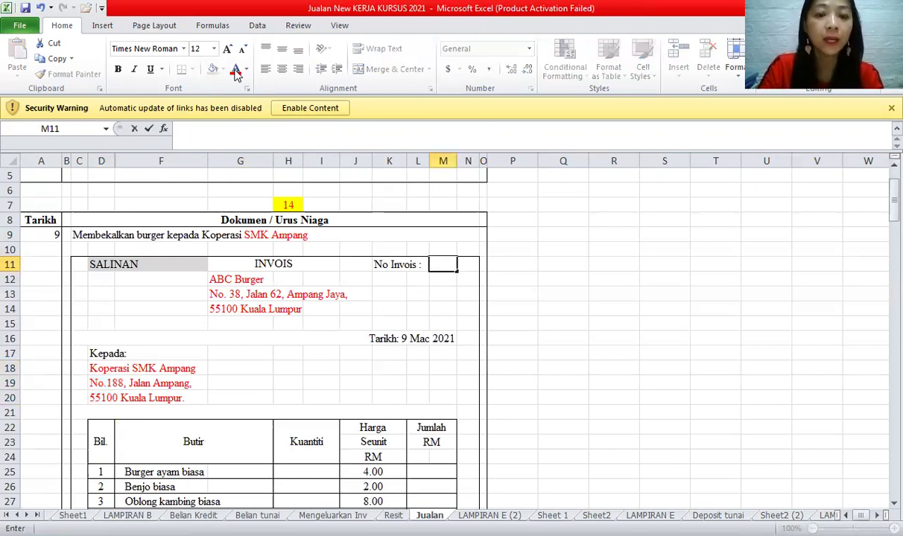
{"action": "type", "text": "Inv 1122"}
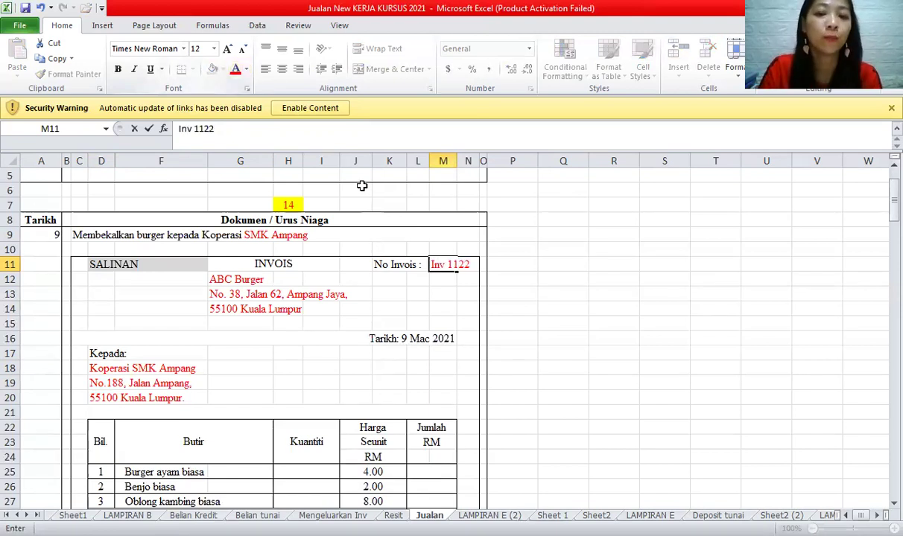
{"action": "left_click", "coordinate": [378, 336]}
{"action": "left_click", "coordinate": [454, 264]}
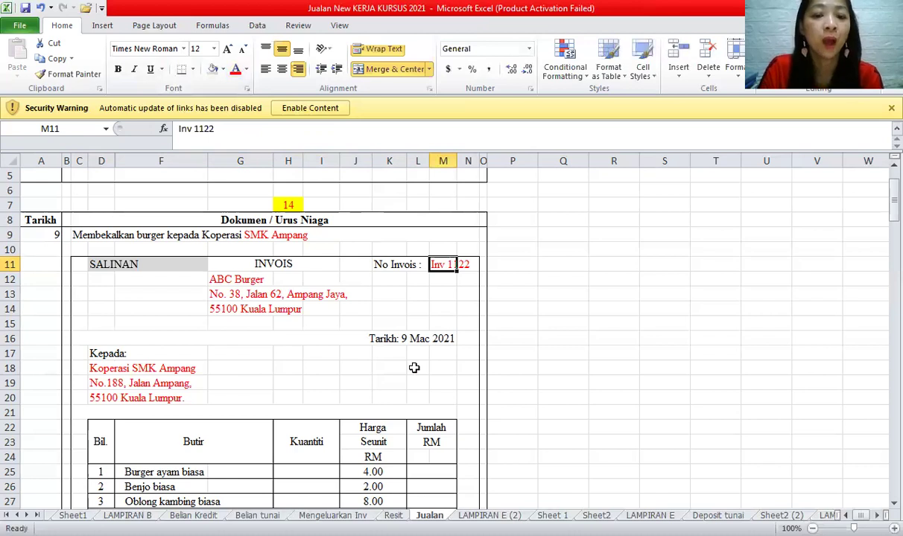
- Check the 09 Mac credit sales units on Sheet2 and enter quantities 100, 30 and 10 in the invoice's Kuantiti cells H25 to H27
{"action": "left_click_drag", "start_coordinate": [302, 470], "coordinate": [313, 500]}
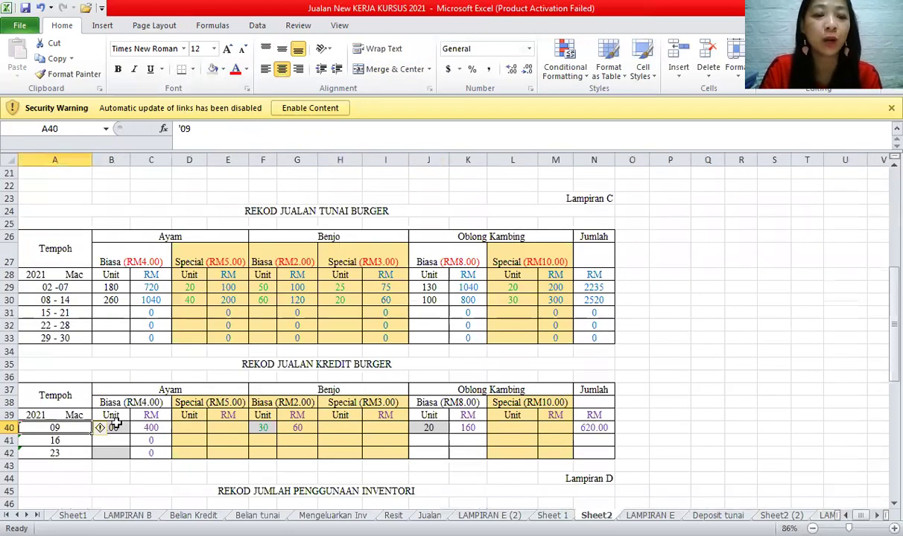
{"action": "left_click", "coordinate": [118, 428]}
{"action": "left_click", "coordinate": [259, 429]}
{"action": "left_click", "coordinate": [424, 427]}
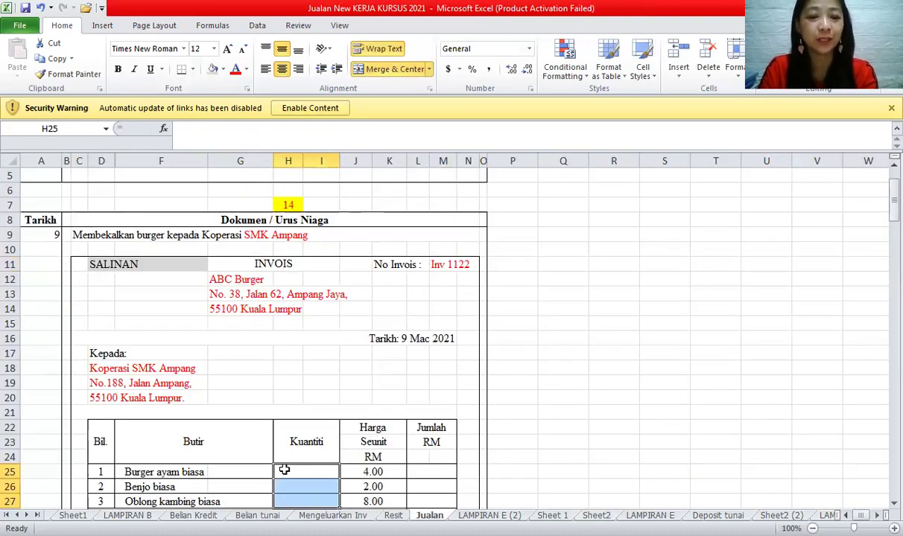
{"action": "type", "text": "10"}
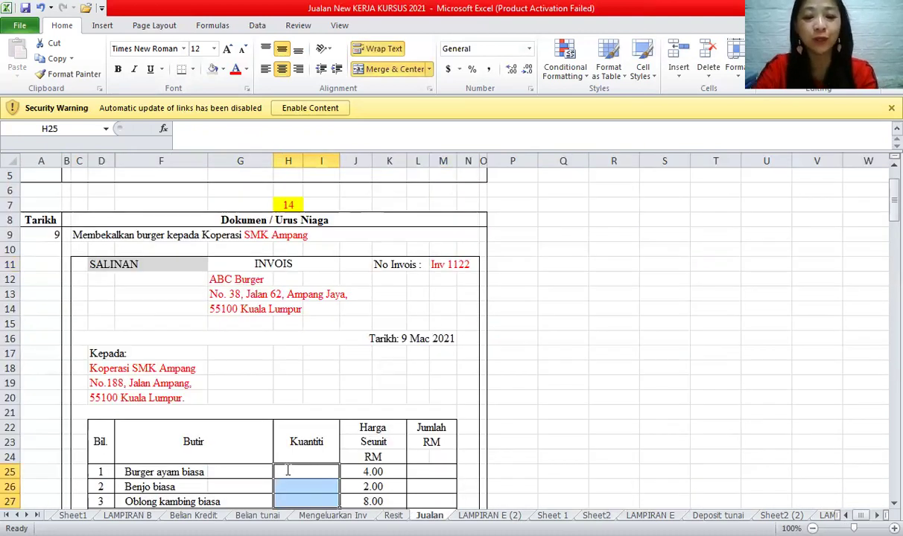
{"action": "type", "text": "0"}
{"action": "left_click", "coordinate": [302, 486]}
{"action": "type", "text": "30"}
{"action": "key", "text": "Return"}
{"action": "type", "text": "10"}
- Calculate the Burger ayam biasa amount in L25 with the formula =SUM(H25*J25)
{"action": "left_click", "coordinate": [420, 474]}
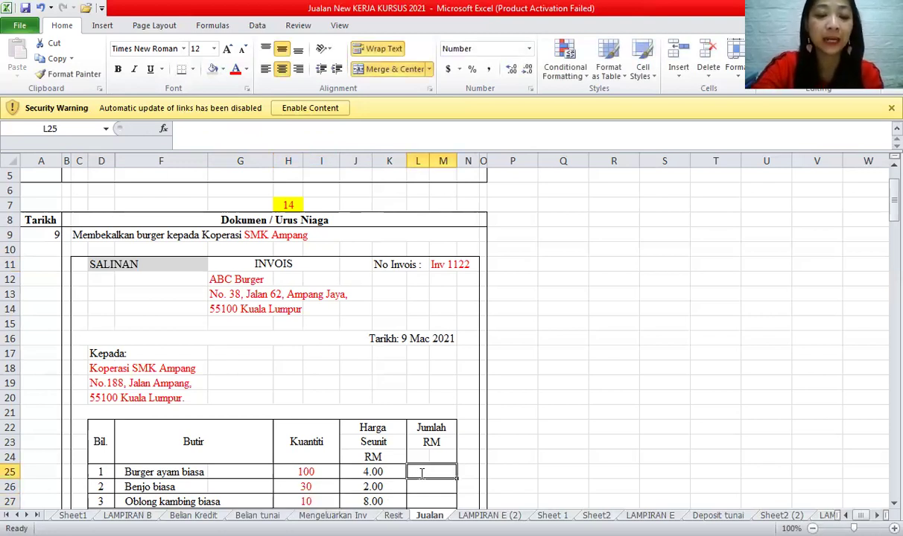
{"action": "type", "text": "=s"}
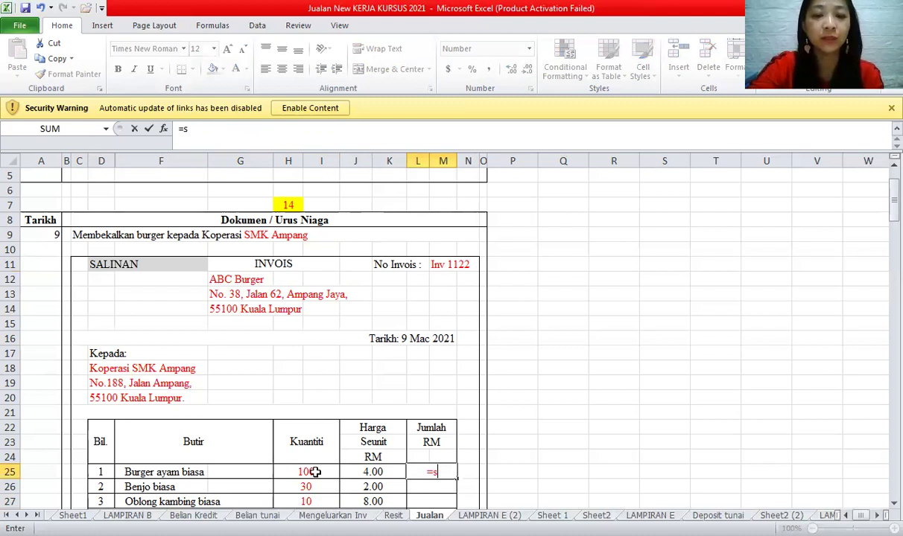
{"action": "type", "text": "um("}
{"action": "left_click", "coordinate": [315, 472]}
{"action": "type", "text": "*"}
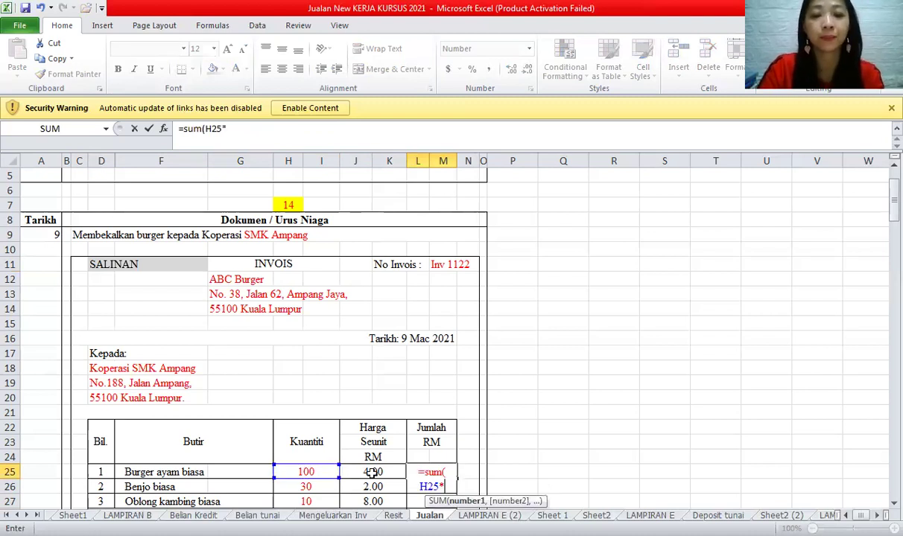
{"action": "left_click", "coordinate": [372, 473]}
{"action": "key", "text": "Return"}
- Copy the L25 amount formula to L26 and L27 for Benjo biasa and Oblong kambing biasa
{"action": "left_click", "coordinate": [435, 472]}
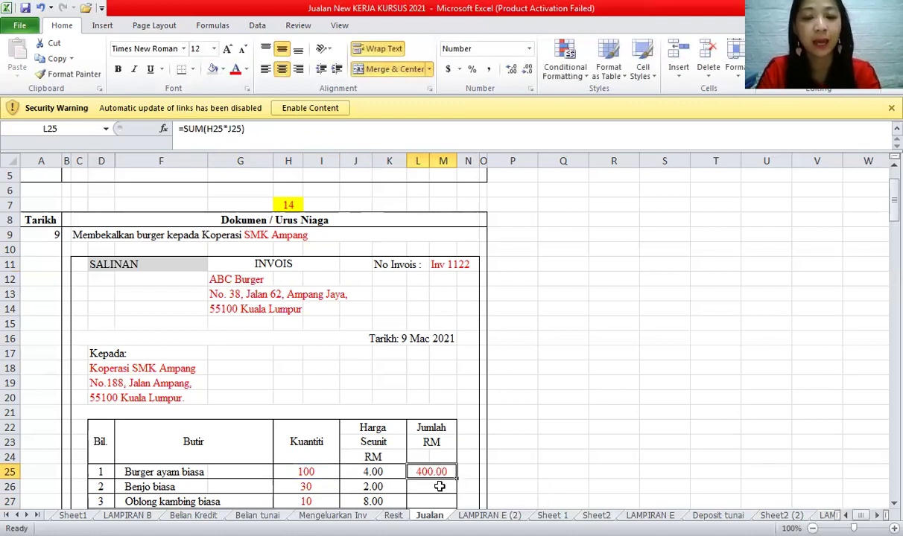
{"action": "key", "text": "ctrl+c"}
{"action": "left_click_drag", "start_coordinate": [439, 487], "coordinate": [430, 499]}
{"action": "key", "text": "ctrl+v"}
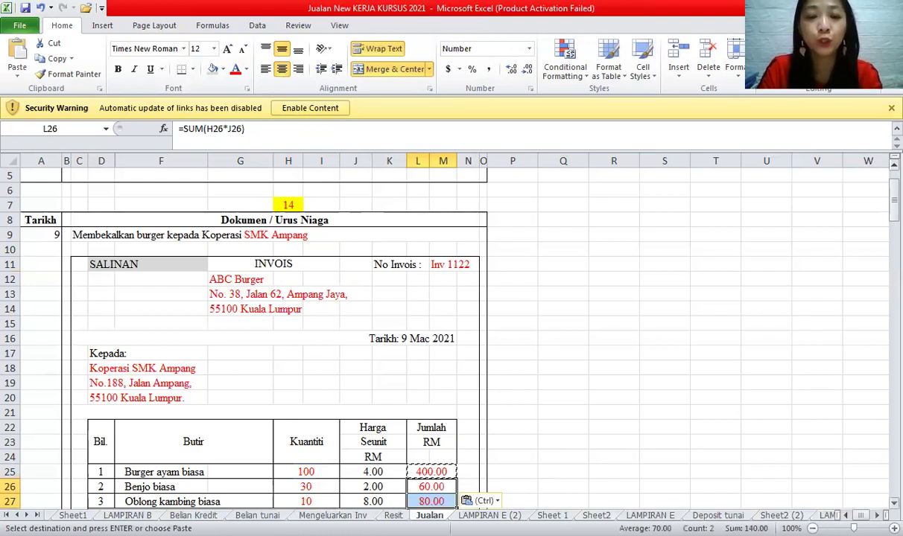
- Total the invoice amounts in L28 with the formula =SUM(L25:M27)
{"action": "scroll", "coordinate": [541, 480], "scroll_direction": "down", "scroll_amount": 1}
{"action": "left_click", "coordinate": [427, 470]}
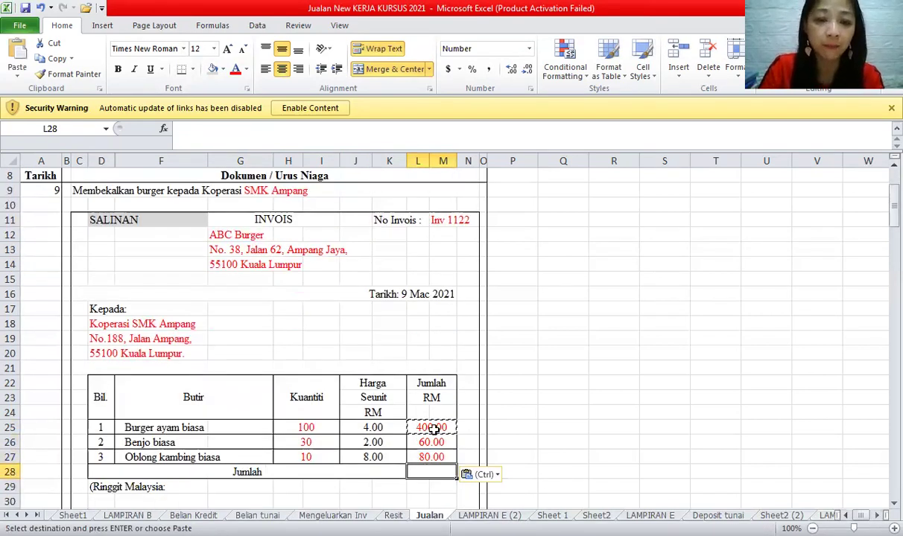
{"action": "type", "text": "=sum("}
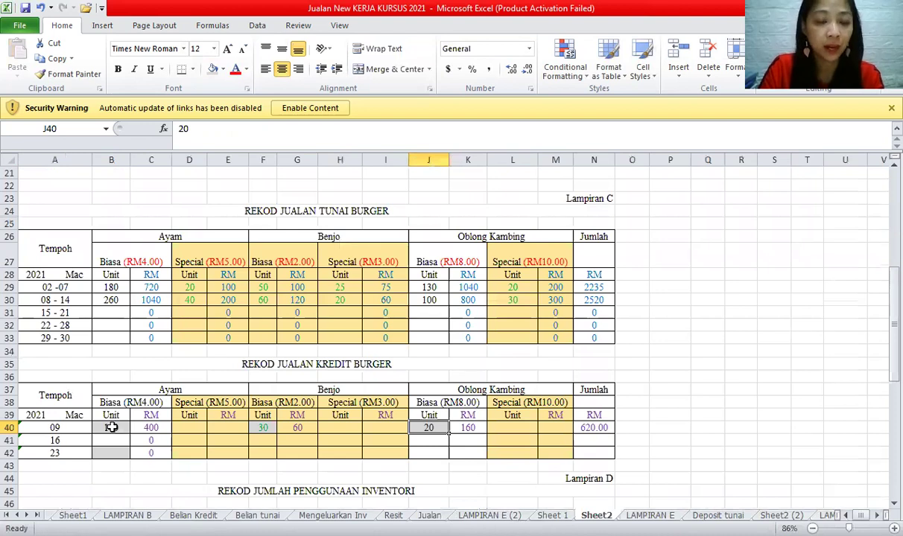
- Recheck the 09 Mac credit sales units on Sheet2 and set the invoice's Oblong kambing biasa quantity to 20
{"action": "left_click", "coordinate": [111, 428]}
{"action": "left_click", "coordinate": [263, 429]}
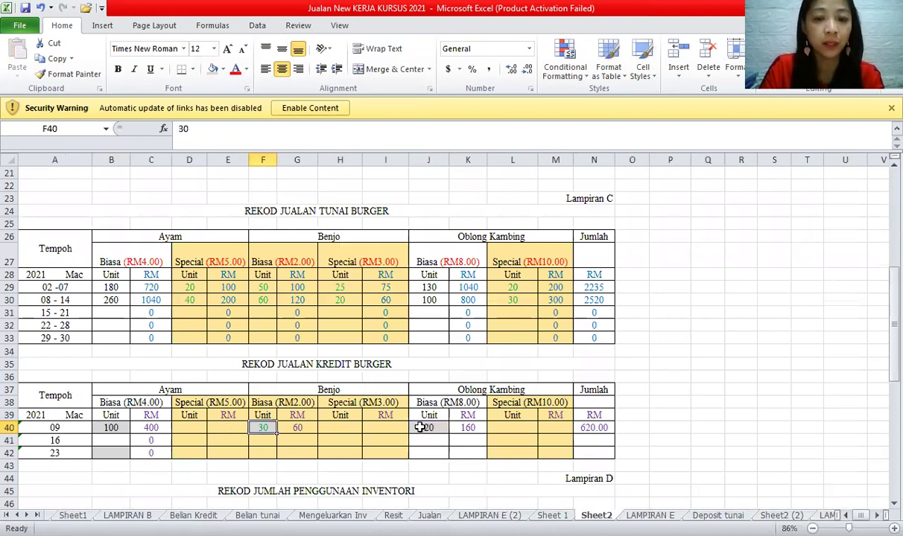
{"action": "left_click", "coordinate": [441, 431]}
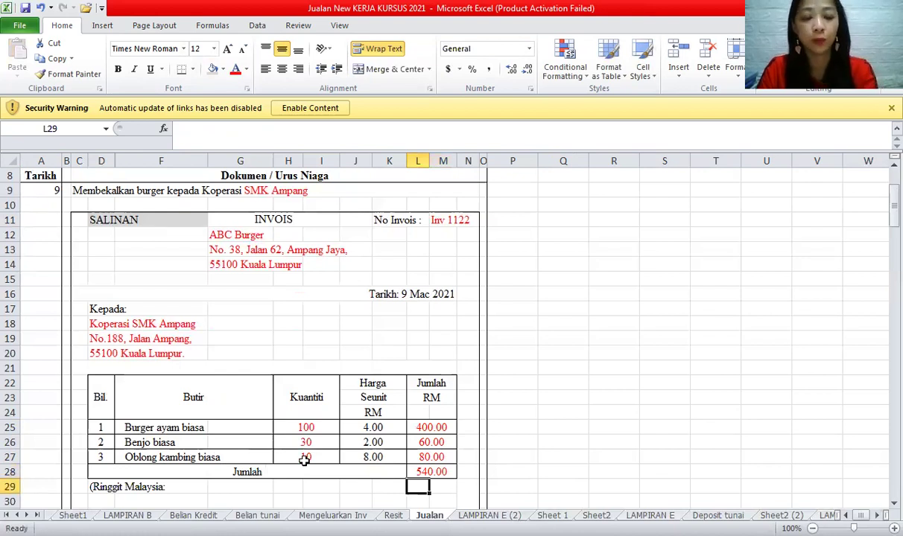
{"action": "left_click", "coordinate": [305, 458]}
{"action": "type", "text": "20"}
{"action": "left_click", "coordinate": [596, 382]}
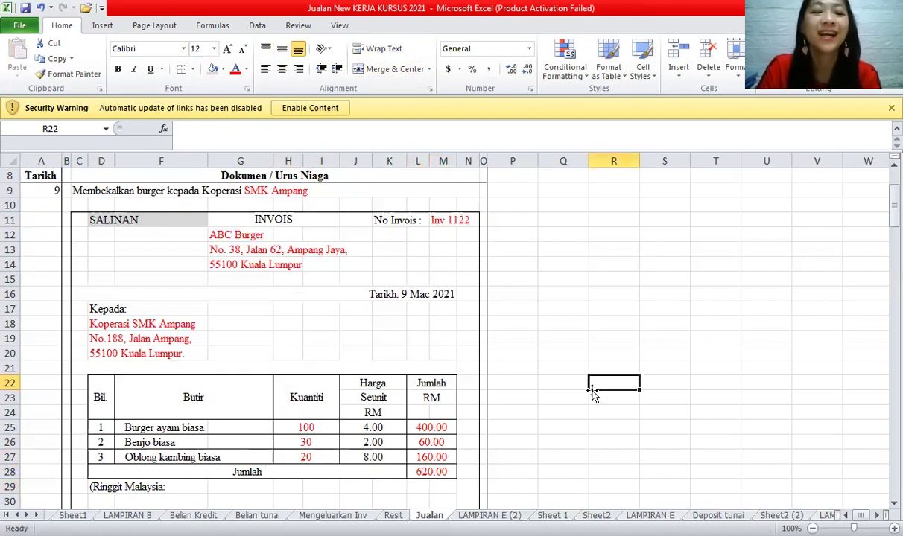
{"action": "left_click", "coordinate": [443, 467]}
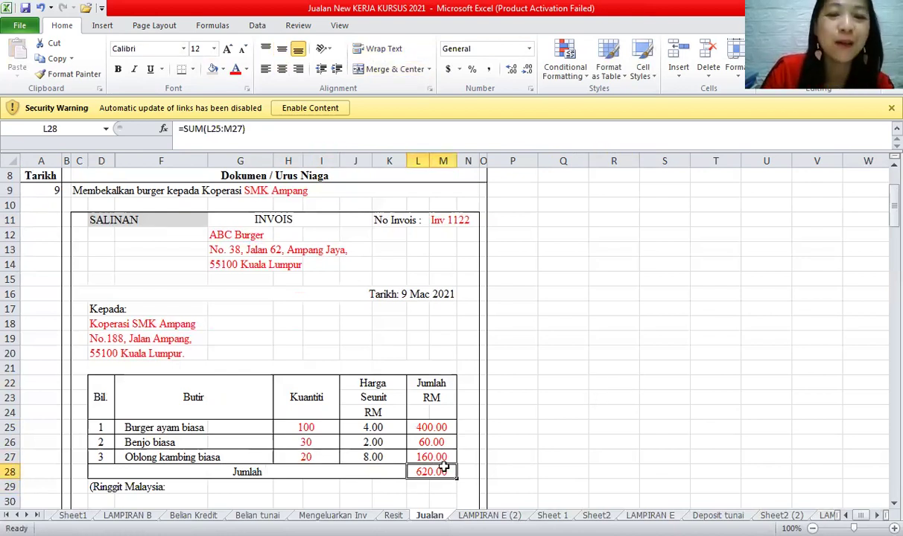
{"action": "left_click", "coordinate": [97, 488]}
{"action": "left_click", "coordinate": [285, 138]}
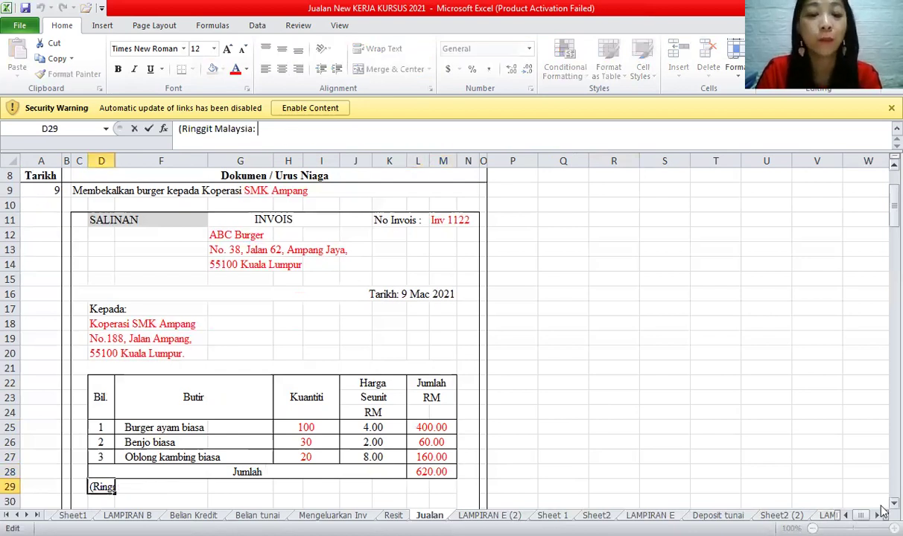
{"action": "scroll", "coordinate": [881, 511], "scroll_direction": "down", "scroll_amount": 1}
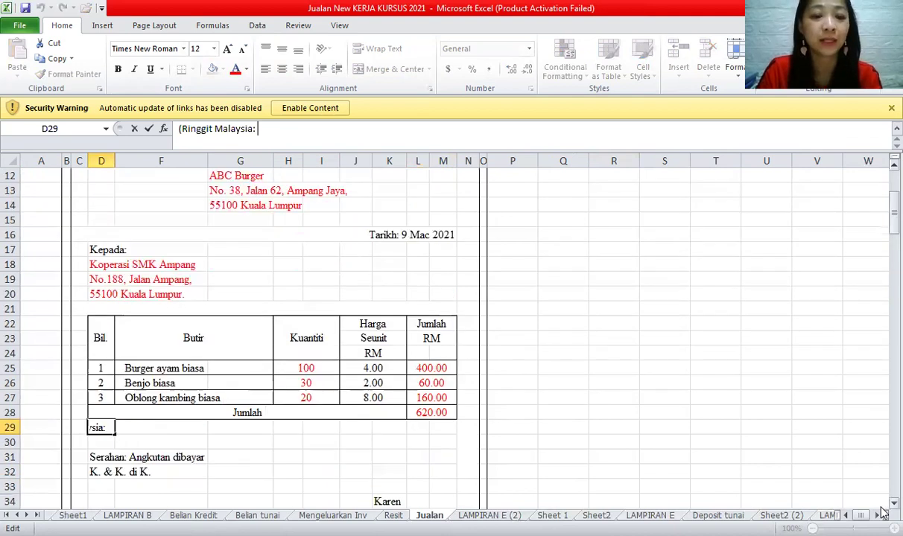
{"action": "scroll", "coordinate": [837, 486], "scroll_direction": "down", "scroll_amount": 1}
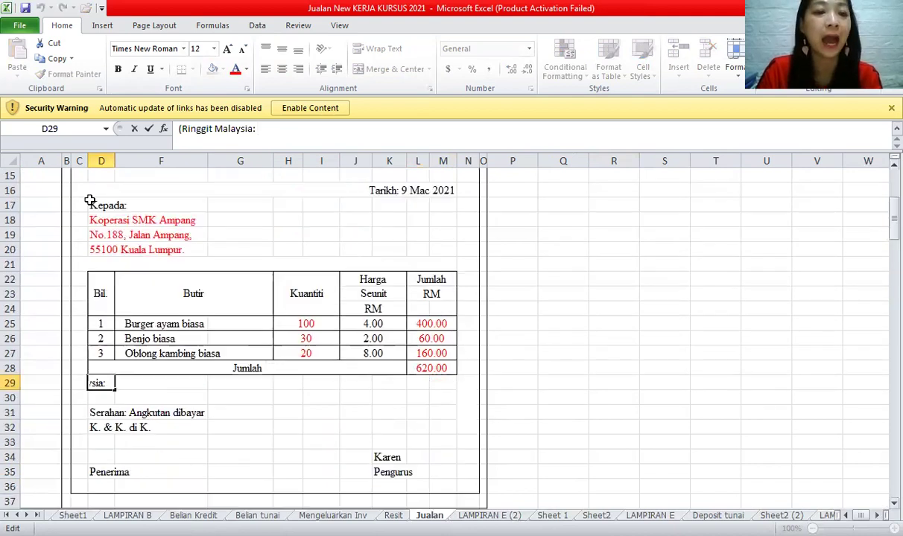
- Colour the manager's name above Pengurus red and enter a recipient's name in red above Penerima in D34
{"action": "left_click", "coordinate": [382, 458]}
{"action": "left_click", "coordinate": [237, 67]}
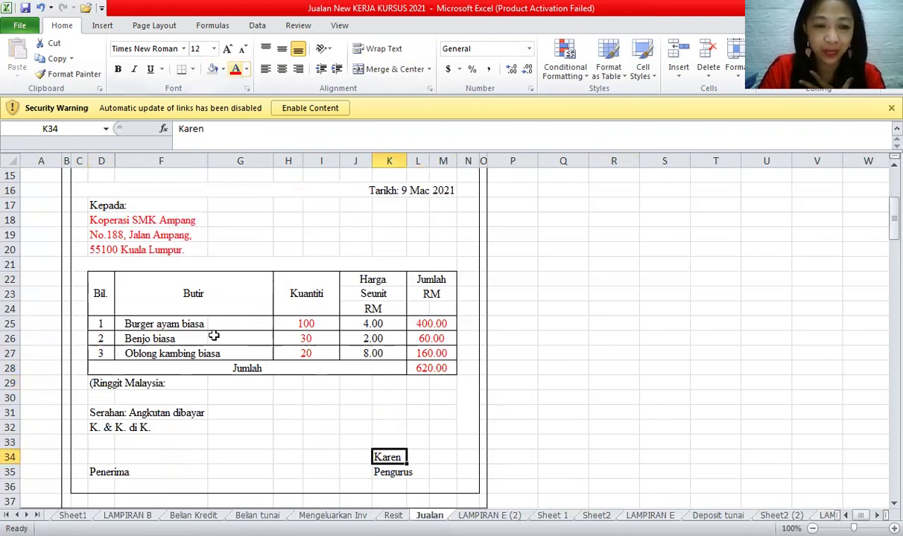
{"action": "left_click", "coordinate": [98, 458]}
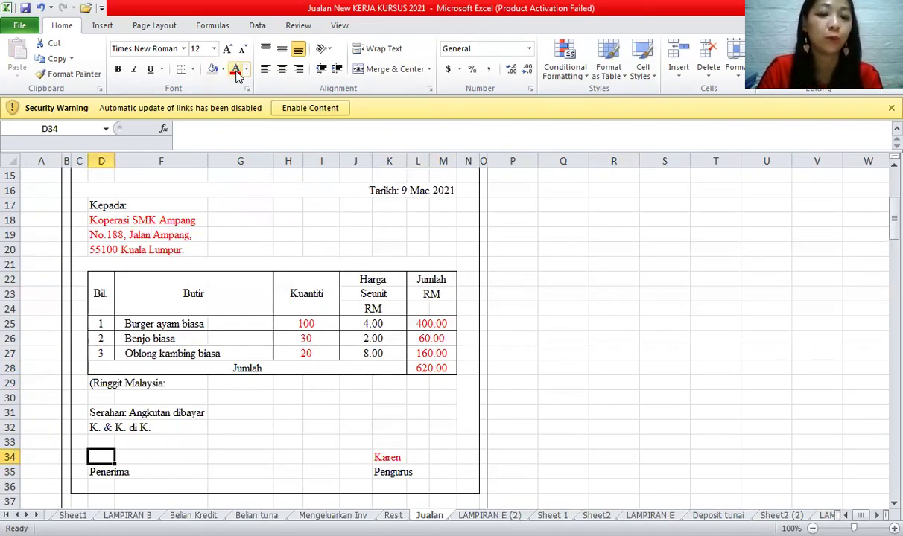
{"action": "type", "text": "Yati"}
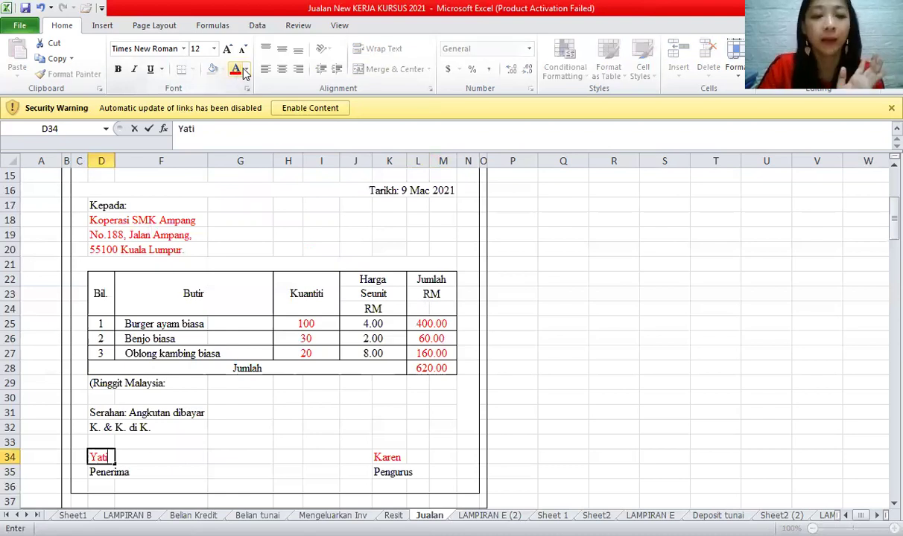
{"action": "left_click", "coordinate": [316, 296]}
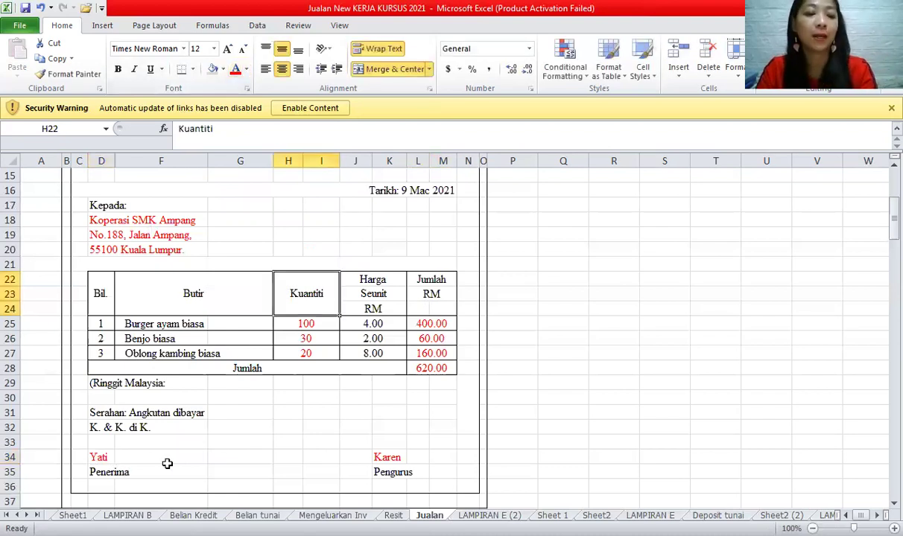
- Replace the recipient's name in D34 with a different recipient's name
{"action": "left_click", "coordinate": [102, 453]}
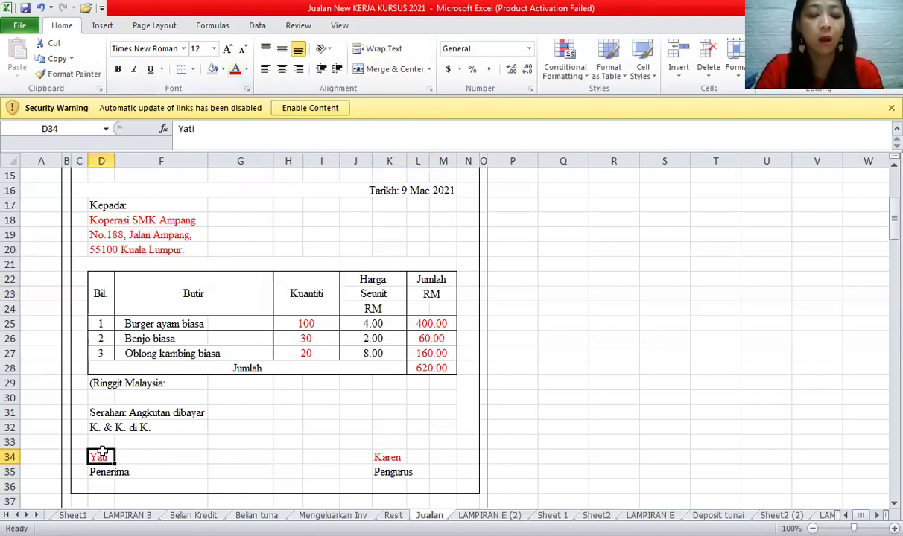
{"action": "type", "text": "Fati"}
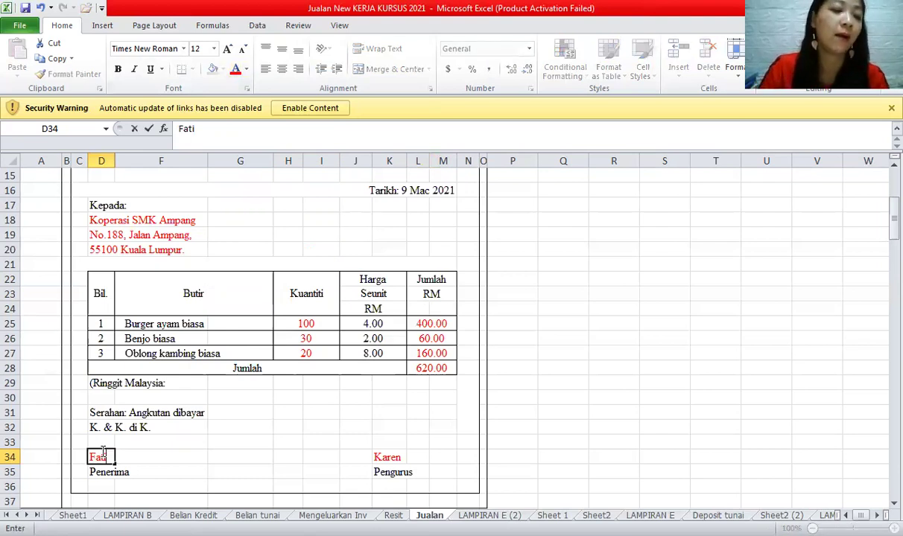
{"action": "type", "text": "mah"}
{"action": "left_click", "coordinate": [202, 393]}
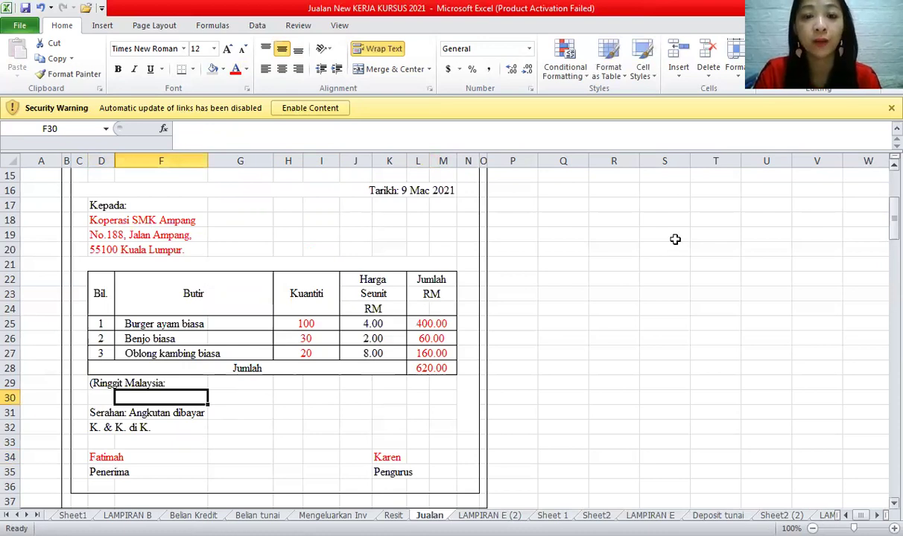
- Review the invoice number on the Jualan invoice and the Lampiran C burger sales records on Sheet2
{"action": "scroll", "coordinate": [370, 256], "scroll_direction": "up", "scroll_amount": 3}
{"action": "left_click", "coordinate": [399, 250]}
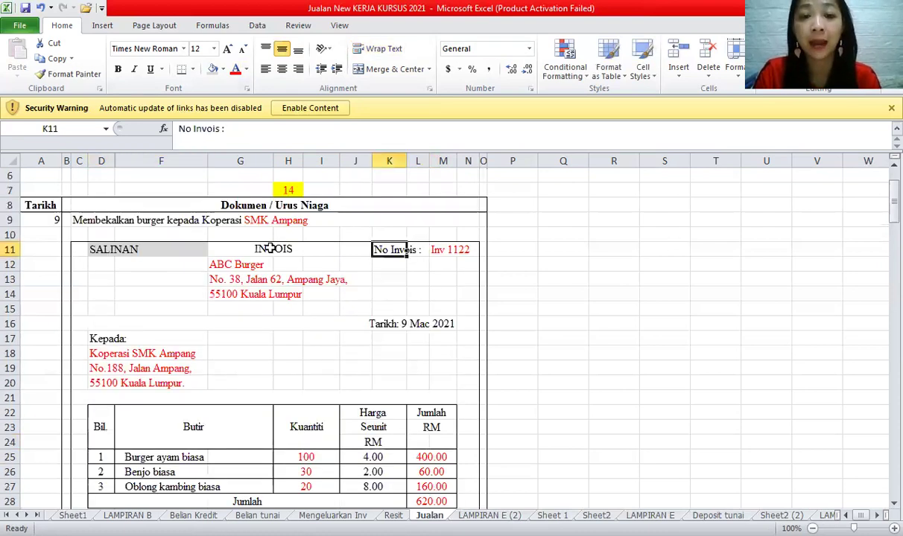
{"action": "left_click", "coordinate": [440, 250]}
{"action": "left_click_drag", "start_coordinate": [471, 251], "coordinate": [474, 254]}
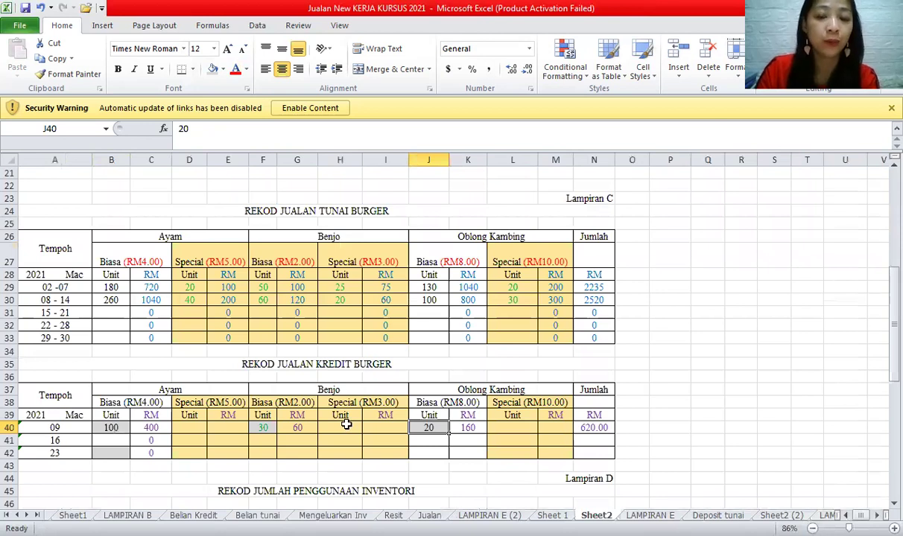
{"action": "left_click", "coordinate": [587, 199]}
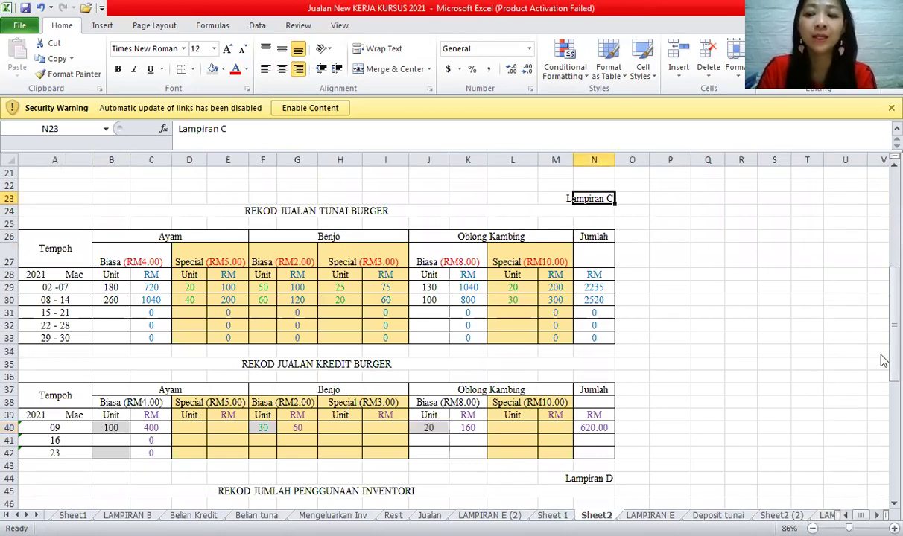
- In the Lampiran D inventory usage record, enter the 08-14 Burger Ayam Tunai units in B51 as the sum of B30+D30
{"action": "left_click_drag", "start_coordinate": [884, 361], "coordinate": [715, 400]}
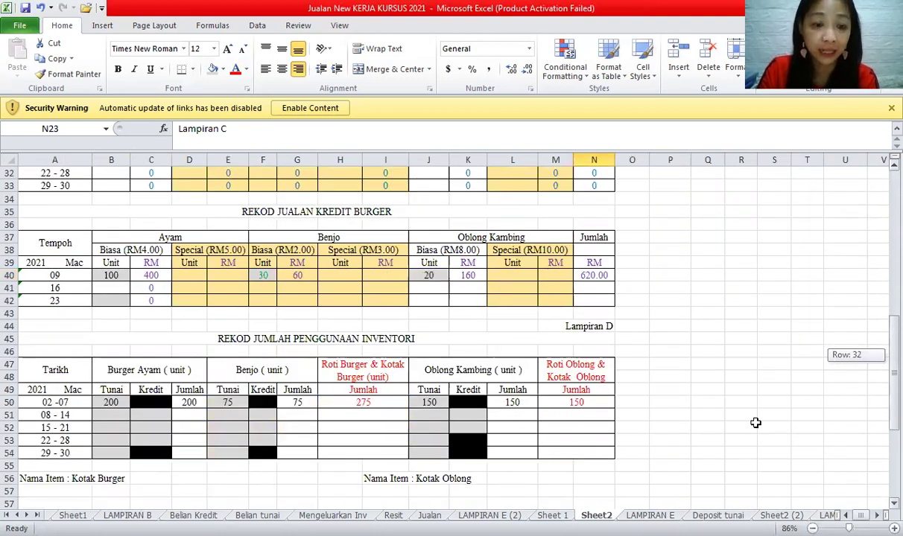
{"action": "left_click", "coordinate": [364, 454]}
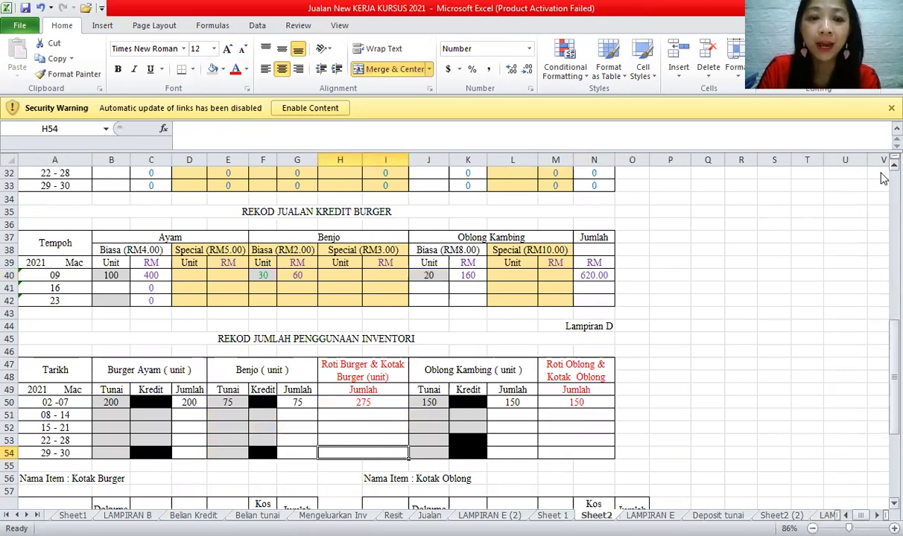
{"action": "scroll", "coordinate": [171, 414], "scroll_direction": "up", "scroll_amount": 2}
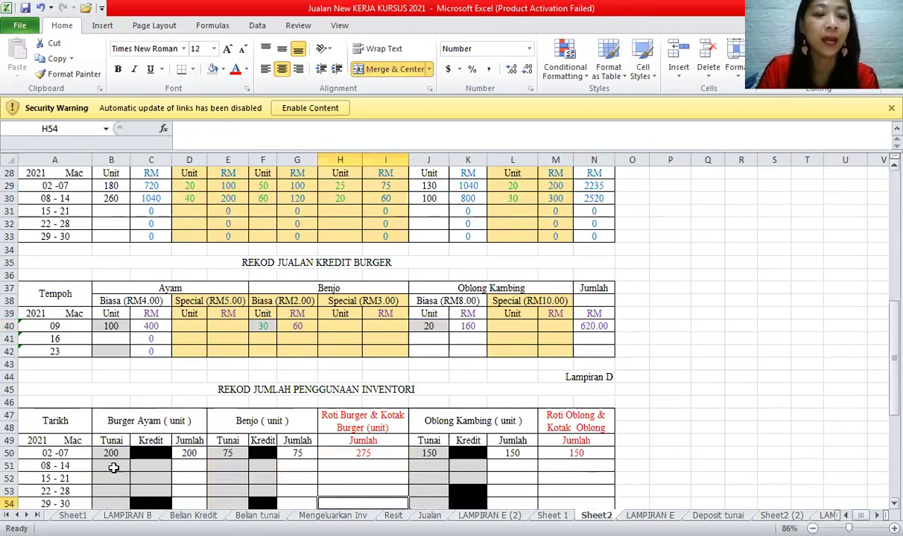
{"action": "left_click", "coordinate": [113, 466]}
{"action": "type", "text": "="}
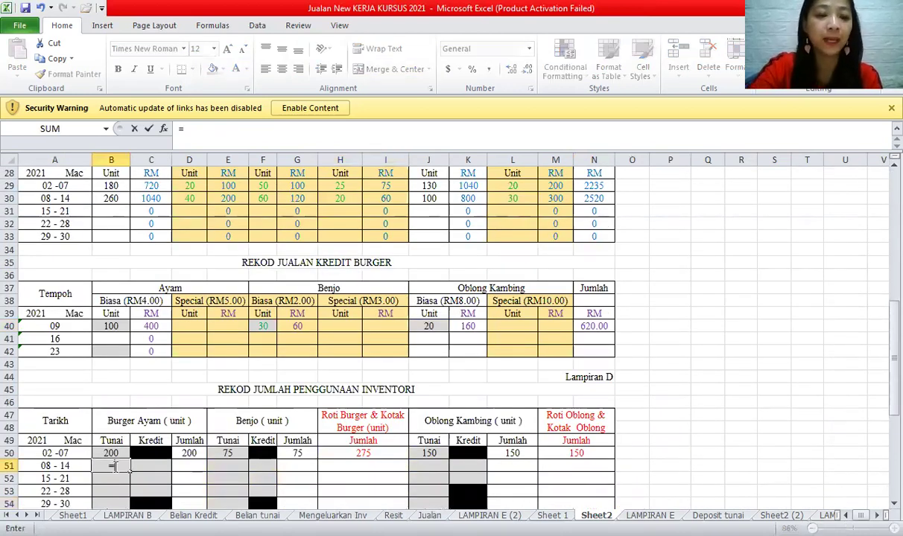
{"action": "type", "text": "sum("}
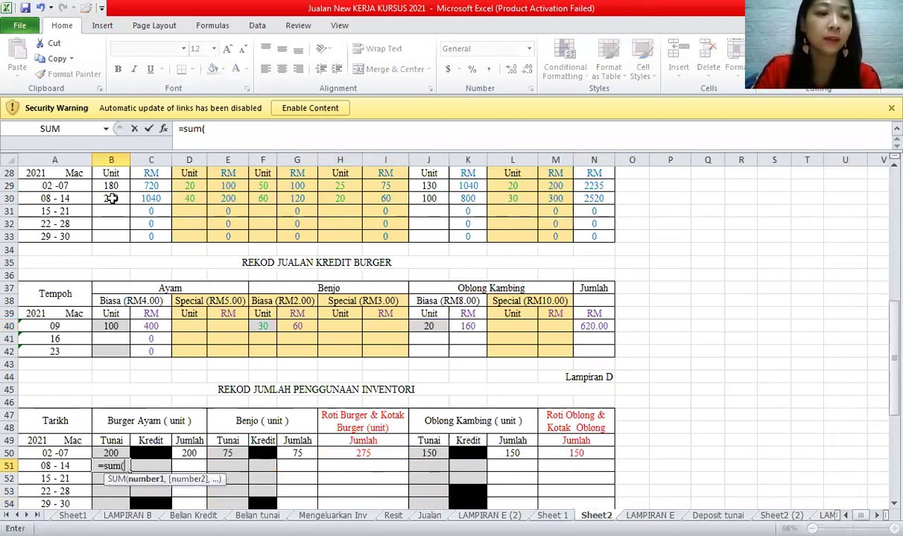
{"action": "left_click", "coordinate": [111, 198]}
{"action": "type", "text": "+"}
{"action": "left_click", "coordinate": [186, 196]}
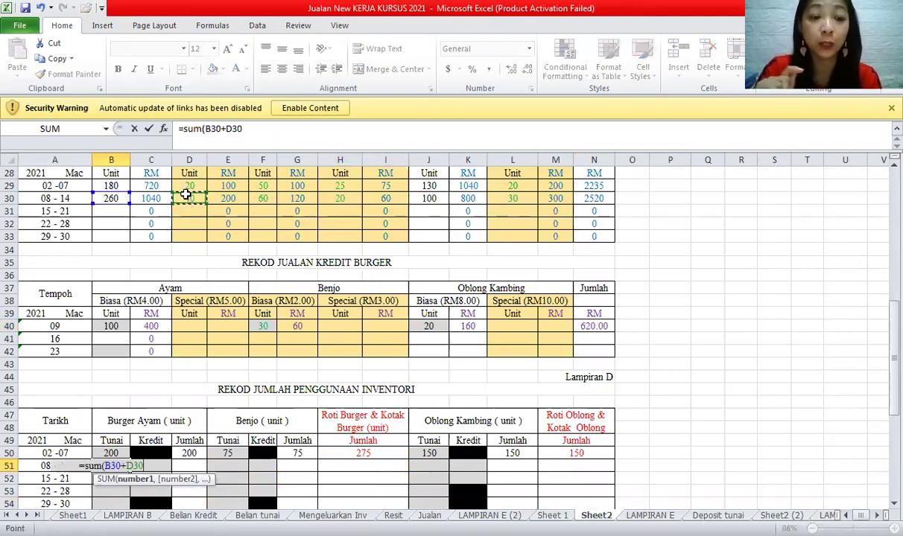
{"action": "key", "text": "Return"}
- Fill the 08-14 Burger Ayam Kredit units in C51 with a SUM formula referencing the 09 Mac credit units in B40
{"action": "left_click", "coordinate": [159, 466]}
{"action": "type", "text": "="}
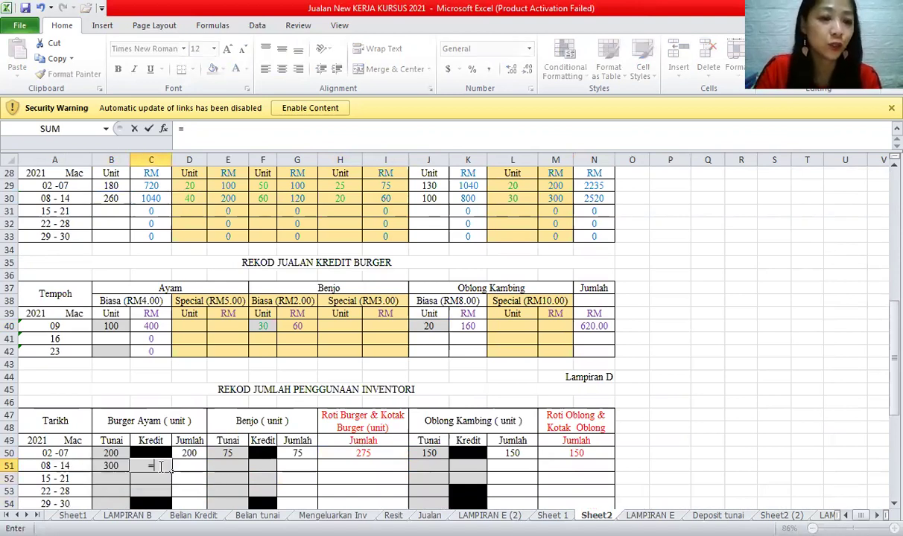
{"action": "type", "text": "sum("}
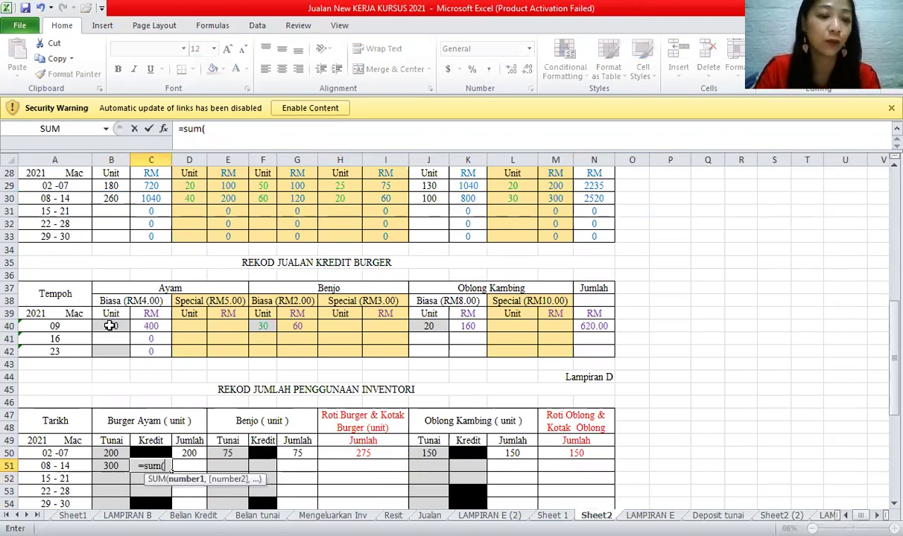
{"action": "left_click", "coordinate": [110, 325]}
{"action": "key", "text": "Return"}
- Copy the Burger Ayam and Benjo Jumlah formulas from D50 and G50 down through row 54
{"action": "left_click", "coordinate": [188, 453]}
{"action": "key", "text": "ctrl+c"}
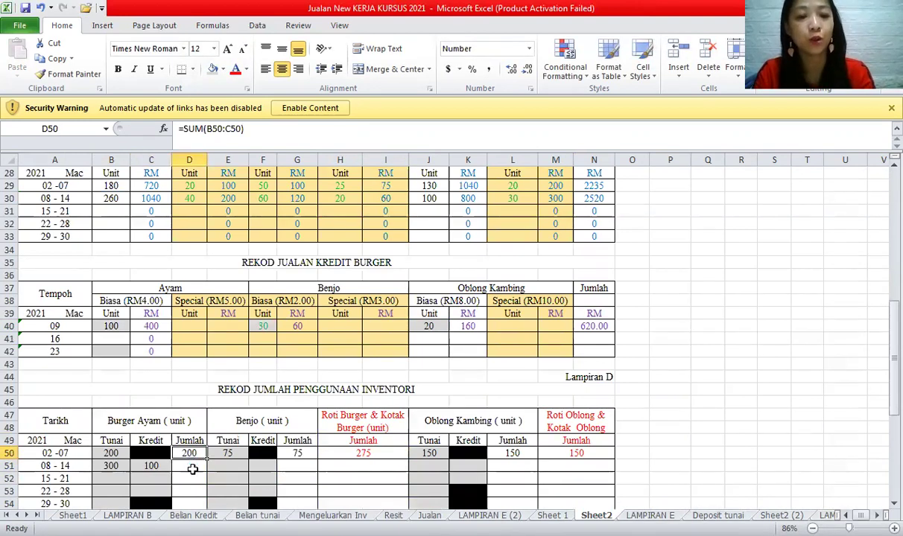
{"action": "left_click_drag", "start_coordinate": [189, 465], "coordinate": [189, 504]}
{"action": "key", "text": "ctrl+v"}
{"action": "left_click", "coordinate": [301, 453]}
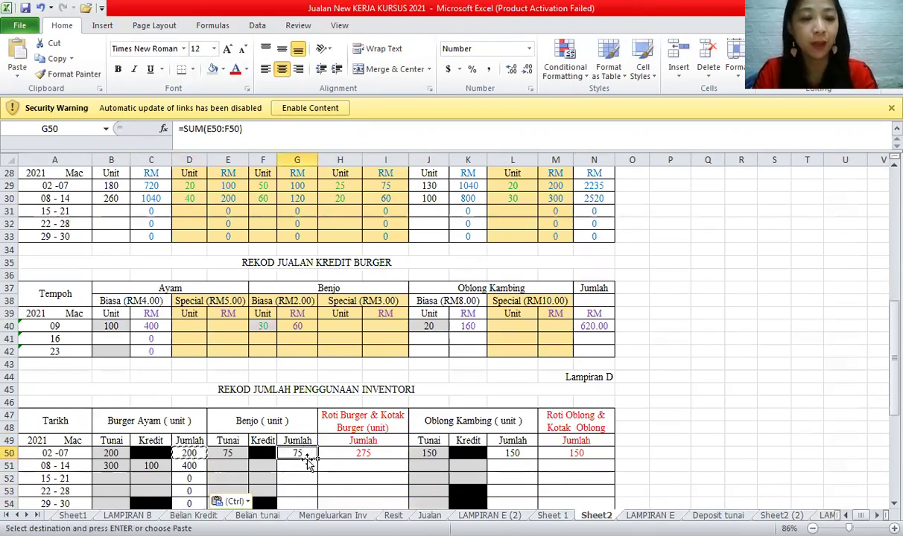
{"action": "key", "text": "ctrl+c"}
{"action": "left_click_drag", "start_coordinate": [296, 465], "coordinate": [297, 504]}
{"action": "key", "text": "ctrl+v"}
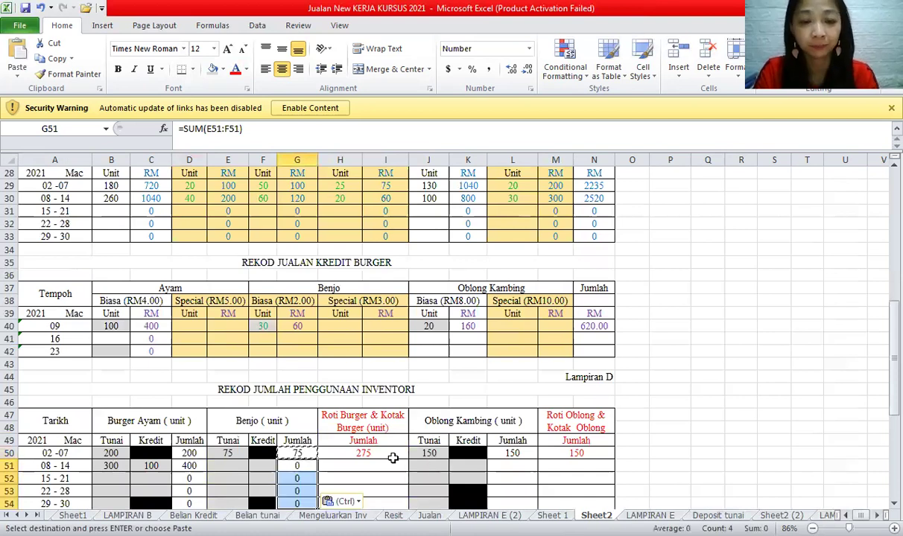
- Copy the Roti Burger & Kotak Burger Jumlah formula from H50 down through row 54
{"action": "left_click", "coordinate": [365, 453]}
{"action": "key", "text": "ctrl+c"}
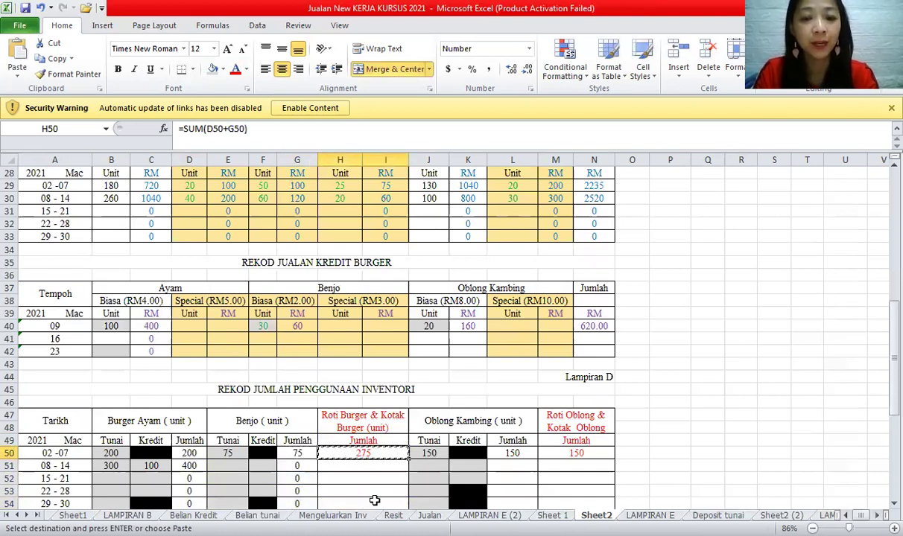
{"action": "left_click_drag", "start_coordinate": [365, 466], "coordinate": [374, 501]}
{"action": "key", "text": "ctrl+v"}
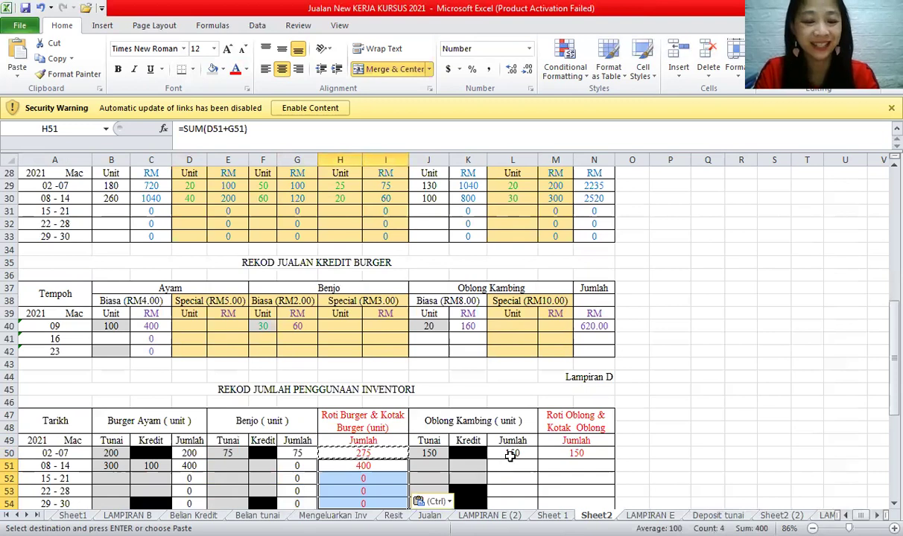
- Copy the Oblong Kambing Jumlah formula in L50 and the Roti Oblong & Kotak Oblong formula in M50 down through row 54
{"action": "left_click", "coordinate": [512, 453]}
{"action": "key", "text": "ctrl+c"}
{"action": "left_click_drag", "start_coordinate": [512, 465], "coordinate": [512, 504]}
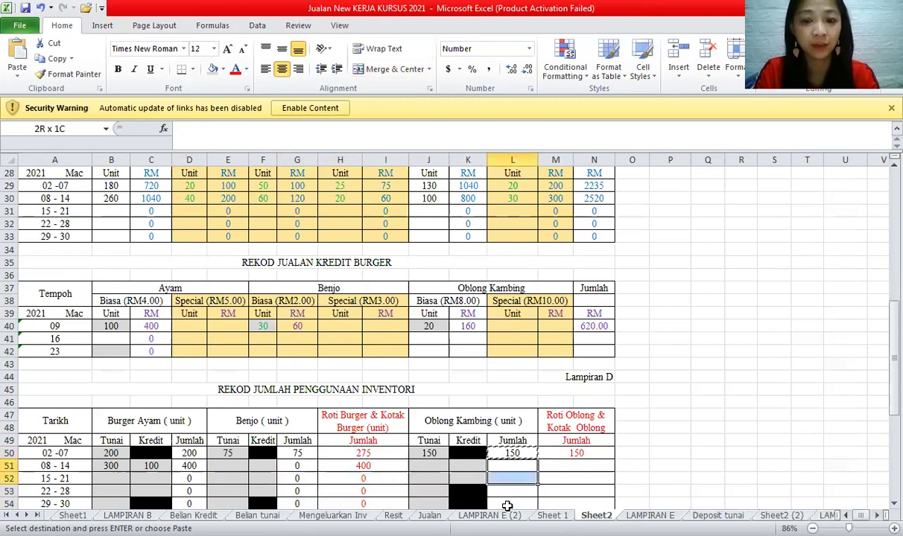
{"action": "key", "text": "ctrl+v"}
{"action": "left_click", "coordinate": [573, 454]}
{"action": "key", "text": "ctrl+c"}
{"action": "left_click_drag", "start_coordinate": [570, 465], "coordinate": [573, 500]}
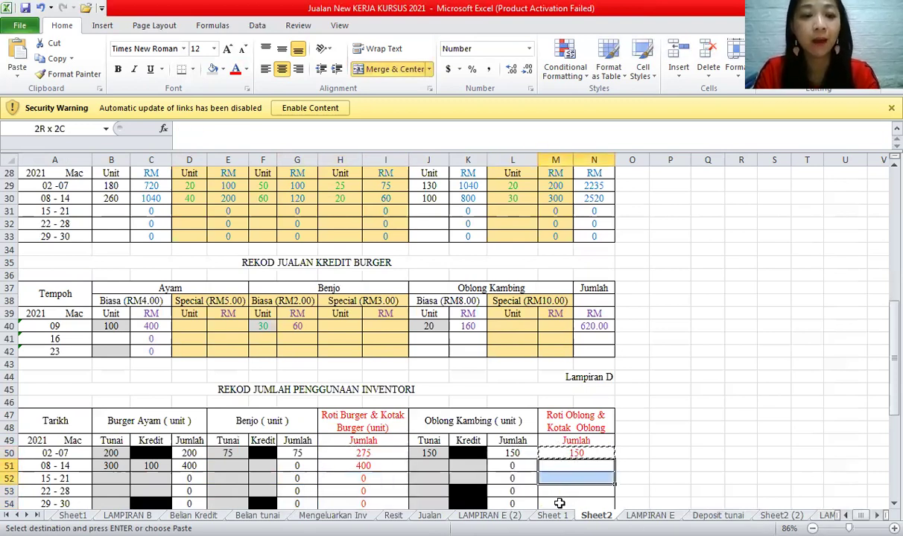
{"action": "key", "text": "ctrl+v"}
- Check the 08-14 Burger Ayam entries and enter the Benjo Tunai units in E51 as the sum of F30+H30
{"action": "left_click", "coordinate": [117, 466]}
{"action": "left_click", "coordinate": [151, 465]}
{"action": "left_click", "coordinate": [185, 466]}
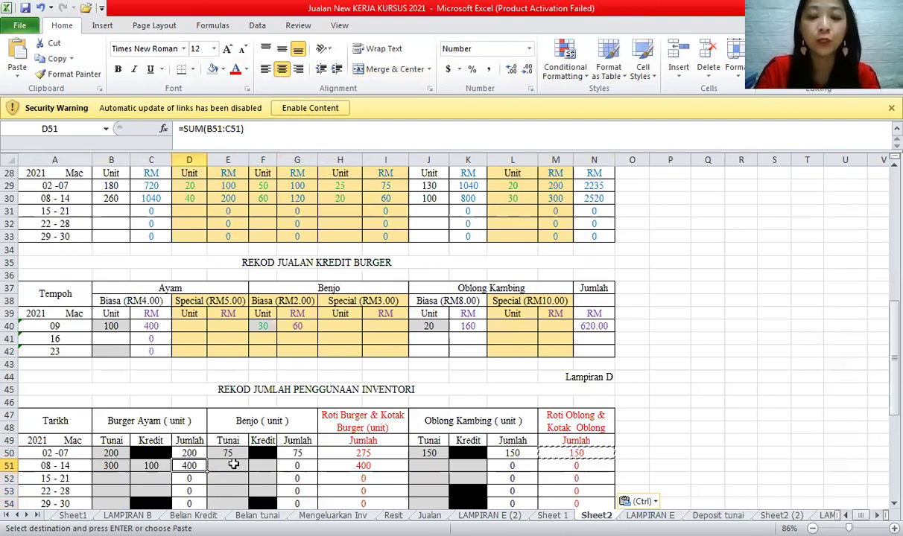
{"action": "left_click", "coordinate": [236, 466]}
{"action": "type", "text": "="}
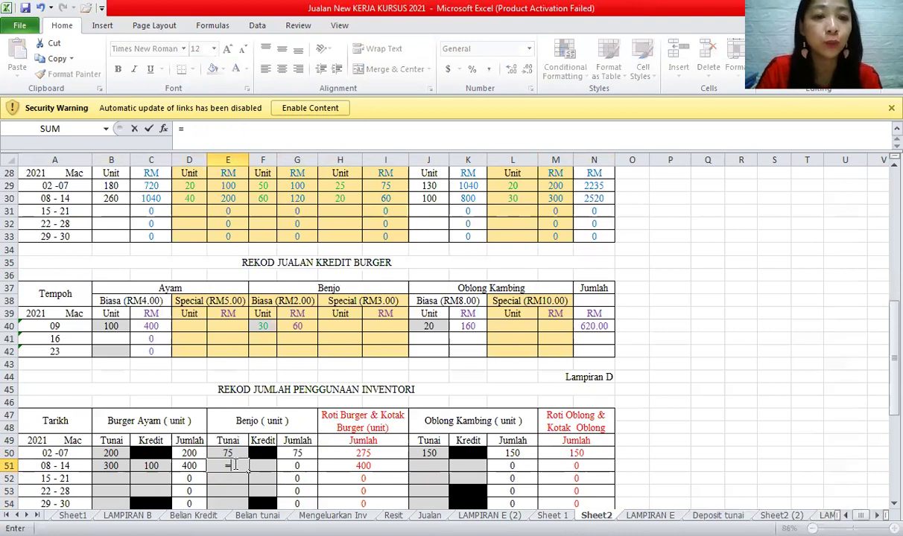
{"action": "type", "text": "sum("}
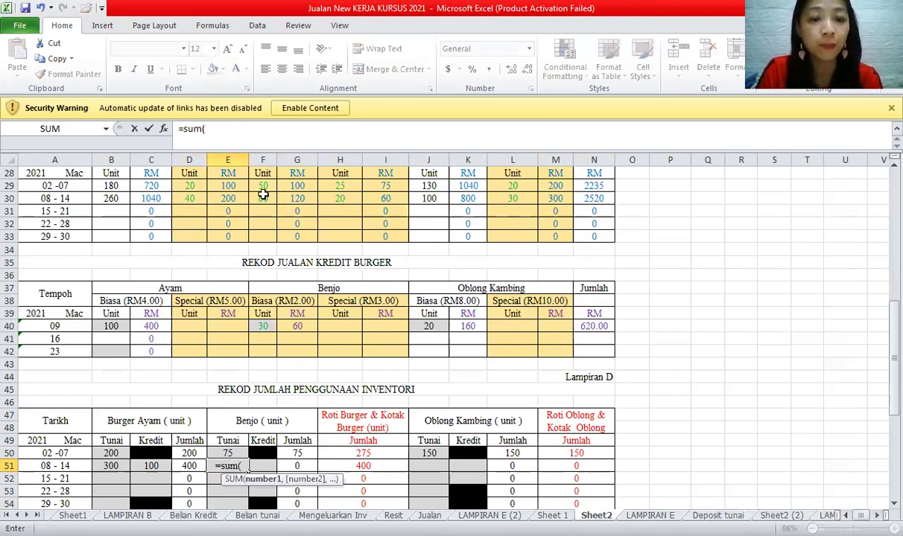
{"action": "left_click", "coordinate": [263, 195]}
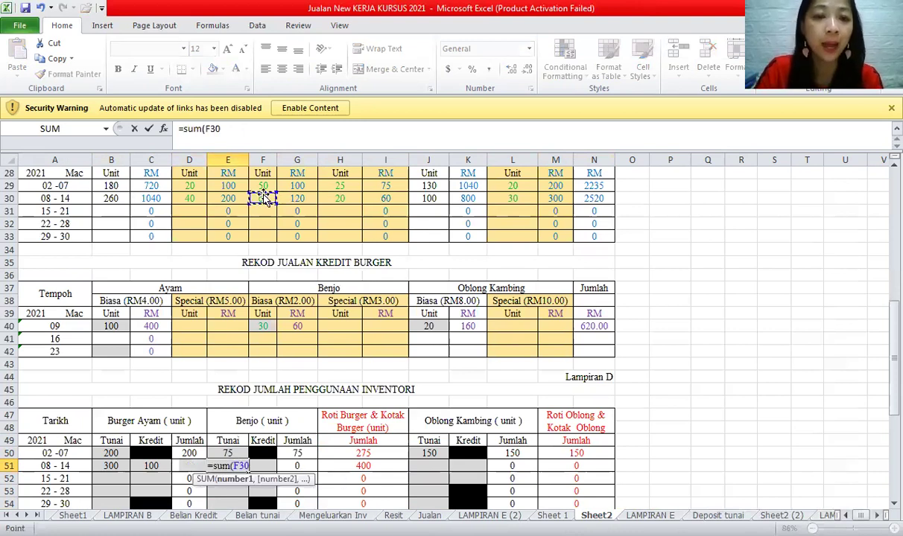
{"action": "type", "text": "+"}
{"action": "left_click", "coordinate": [339, 198]}
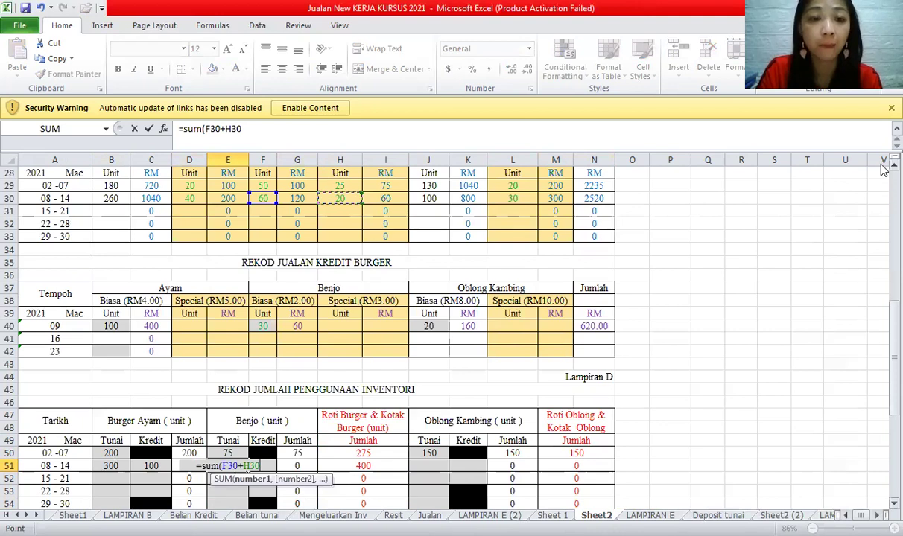
{"action": "scroll", "coordinate": [432, 188], "scroll_direction": "up", "scroll_amount": 1}
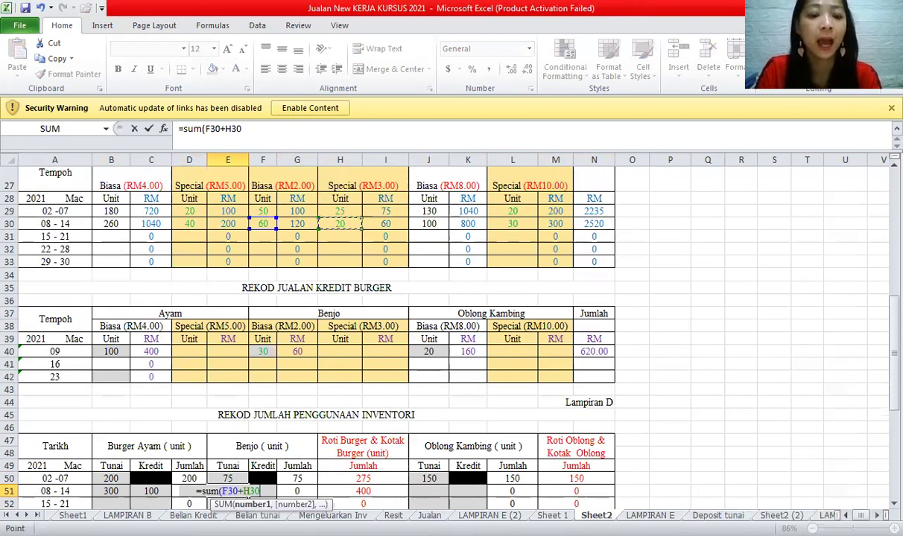
{"action": "key", "text": "Return"}
- Fill the 08-14 Benjo Kredit units in F51 with a SUM formula taking the Benjo units from the 09 Mac credit sales
{"action": "left_click", "coordinate": [264, 491]}
{"action": "type", "text": "="}
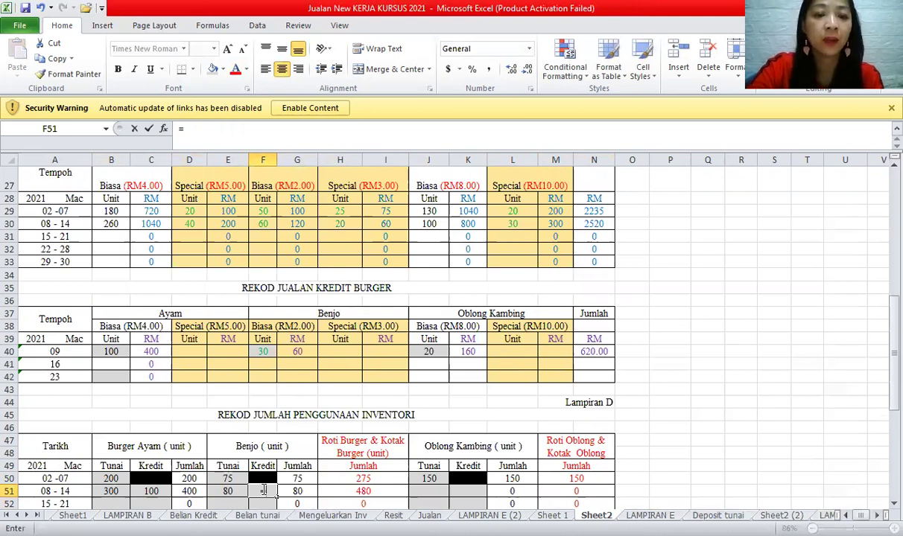
{"action": "type", "text": "sum("}
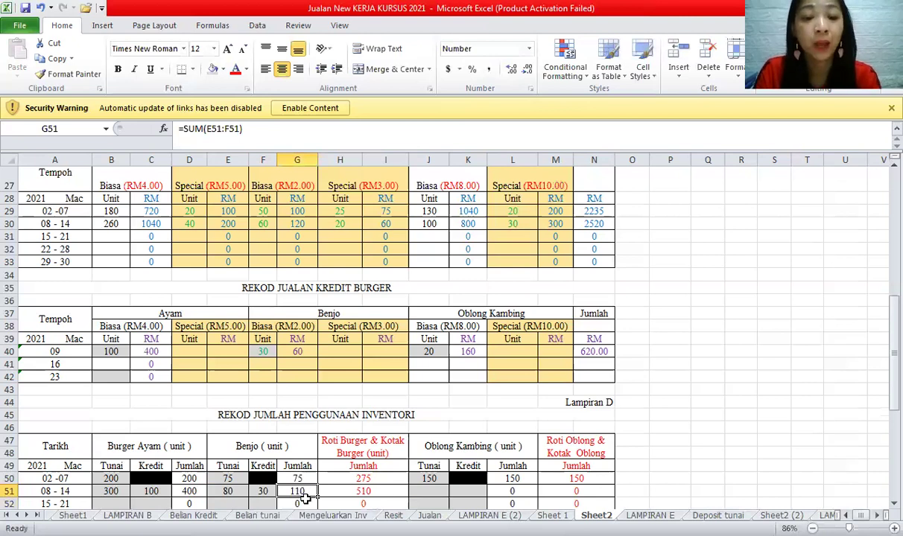
{"action": "left_click", "coordinate": [379, 489]}
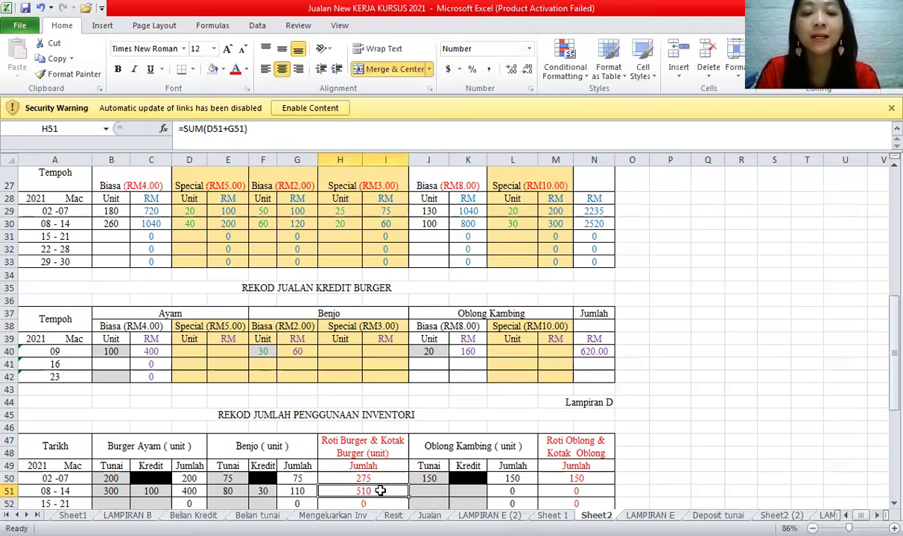
- Enter the 08-14 Oblong Kambing Tunai units in J51 as the sum of J30+L30
{"action": "left_click", "coordinate": [427, 489]}
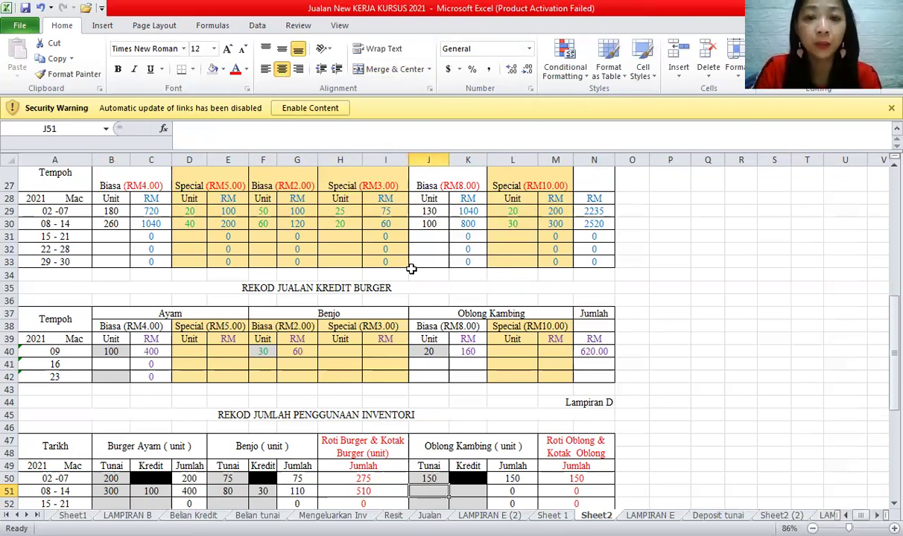
{"action": "type", "text": "=sum("}
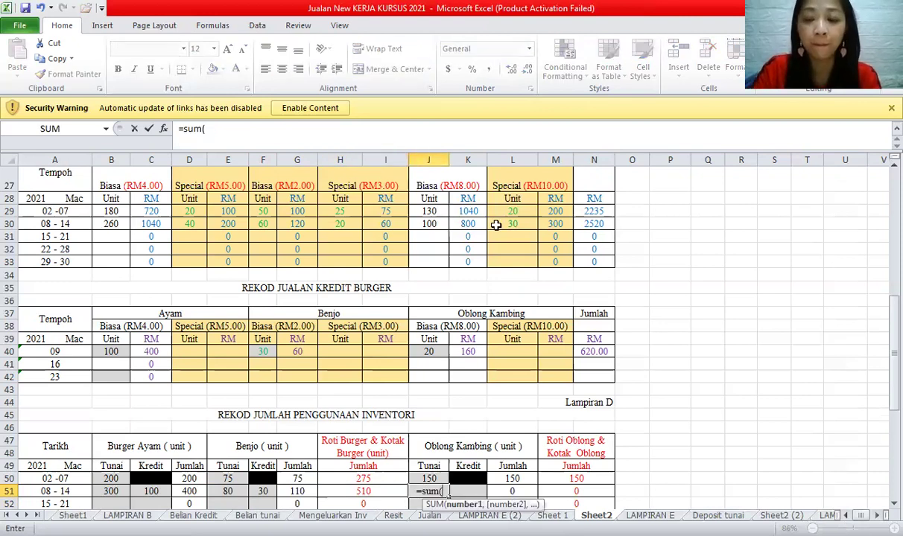
{"action": "left_click", "coordinate": [429, 224]}
{"action": "type", "text": "+"}
{"action": "left_click", "coordinate": [496, 225]}
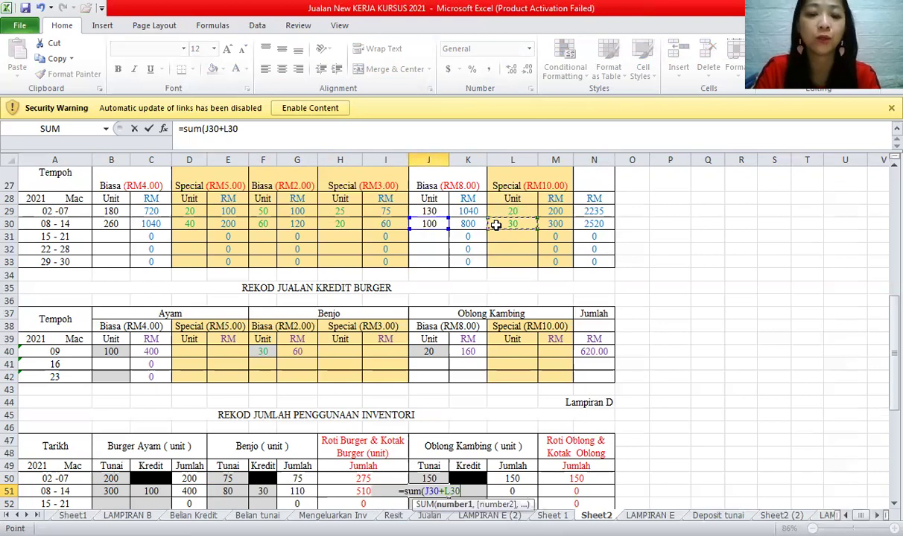
{"action": "key", "text": "Return"}
- Fill the 08-14 Oblong Kambing Kredit units in K51 with a SUM formula referencing the 09 Mac credit units in J40
{"action": "left_click", "coordinate": [461, 488]}
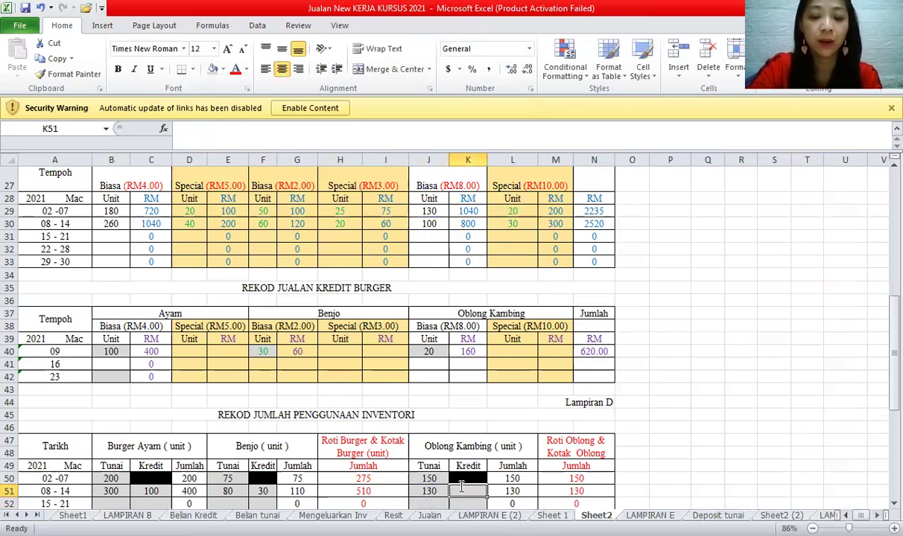
{"action": "type", "text": "="}
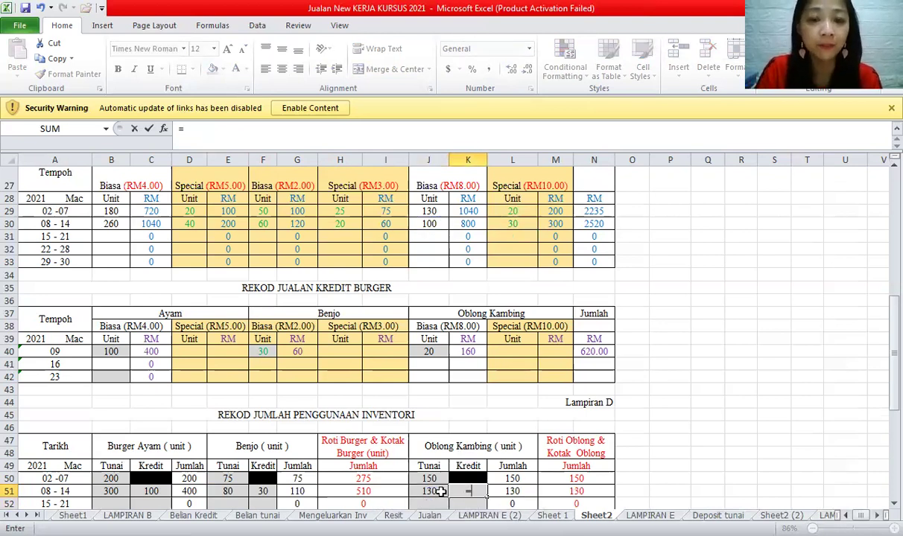
{"action": "type", "text": "sum("}
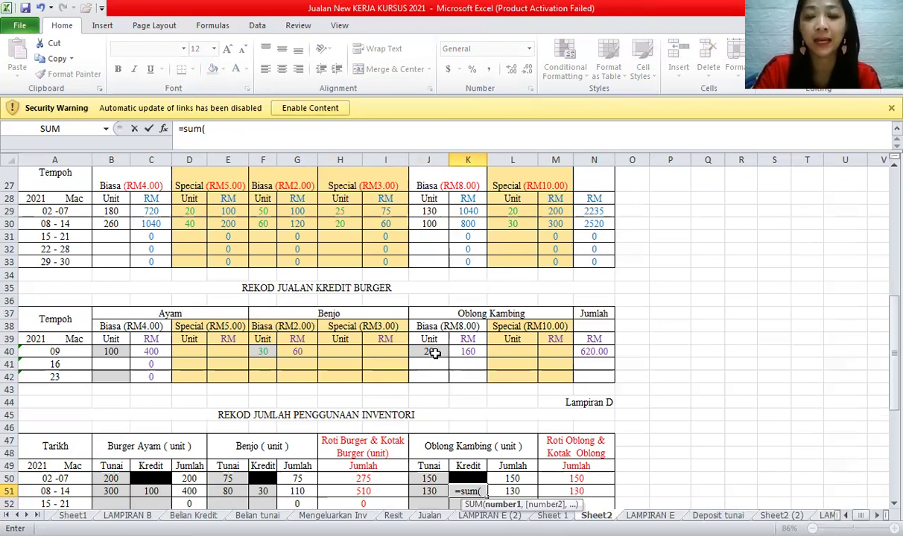
{"action": "left_click", "coordinate": [435, 353]}
{"action": "key", "text": "Return"}
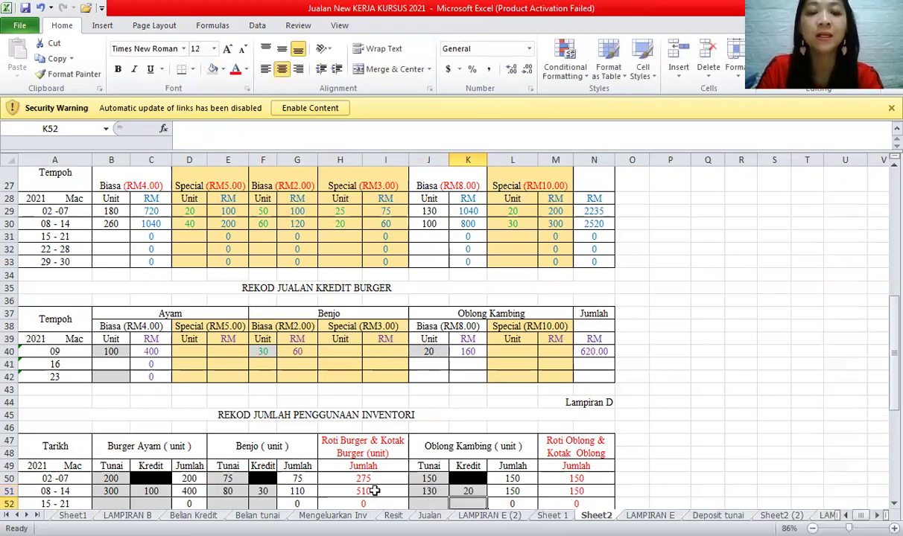
- Check the 08-14 bun and box totals in Lampiran D and enter 510 for Roti burger under Jualan Mac 8-14 in Jadual 1
{"action": "left_click", "coordinate": [375, 491]}
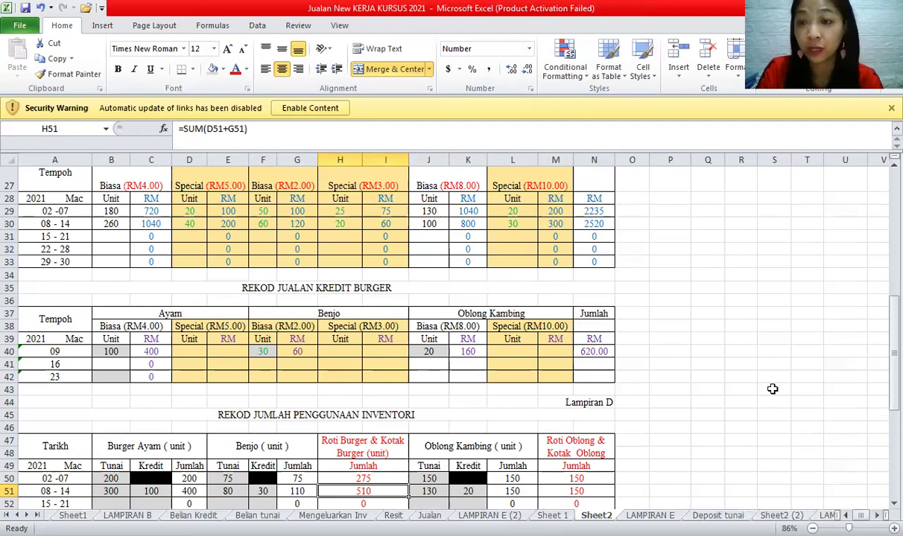
{"action": "left_click", "coordinate": [577, 491]}
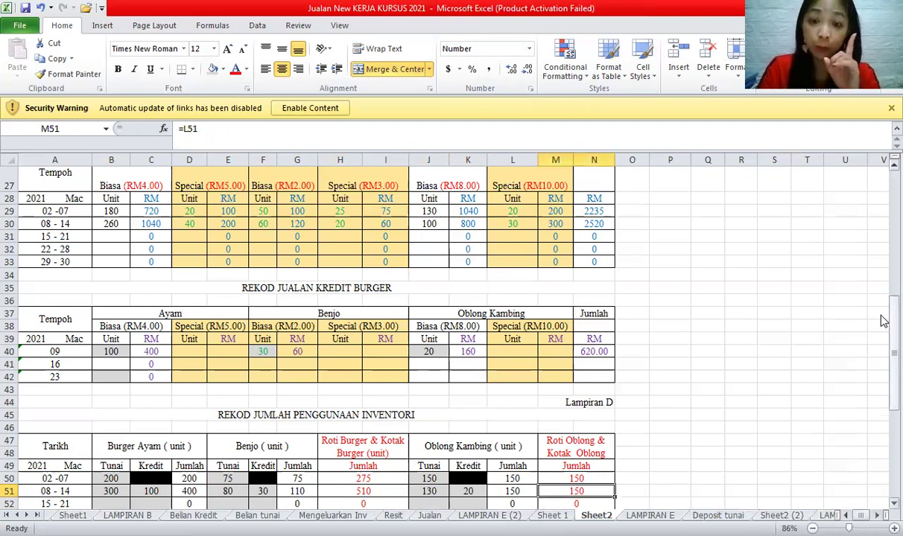
{"action": "left_click_drag", "start_coordinate": [883, 320], "coordinate": [887, 173]}
{"action": "left_click", "coordinate": [188, 302]}
{"action": "type", "text": "510"}
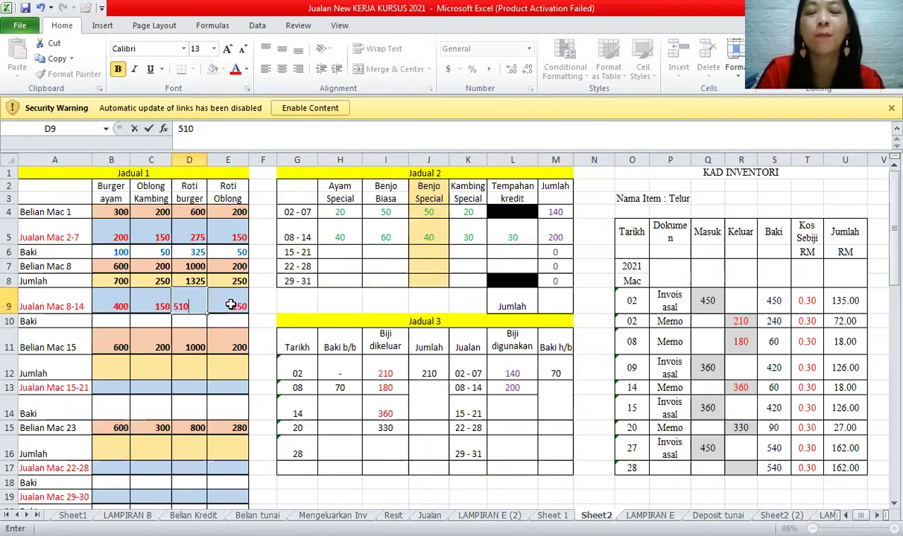
{"action": "left_click", "coordinate": [231, 305]}
{"action": "left_click_drag", "start_coordinate": [883, 237], "coordinate": [883, 444]}
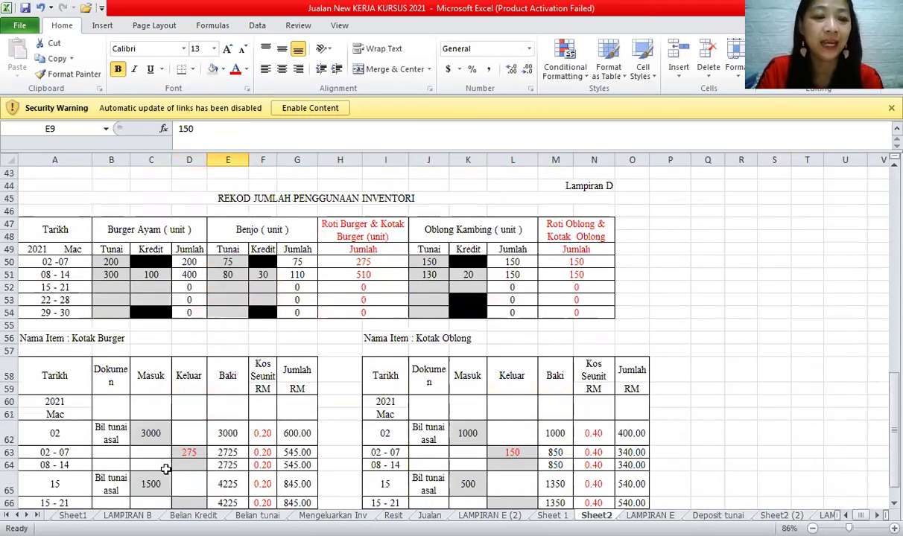
- Enter the 08-14 Keluar quantities, 510 in the Kotak Burger card and 150 in the Kotak Oblong card, and review their balances
{"action": "left_click", "coordinate": [198, 465]}
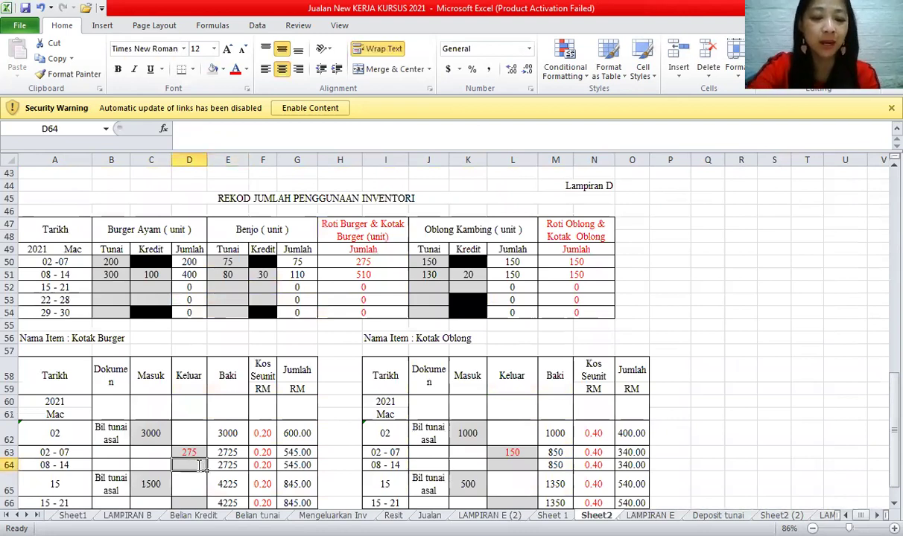
{"action": "type", "text": "510"}
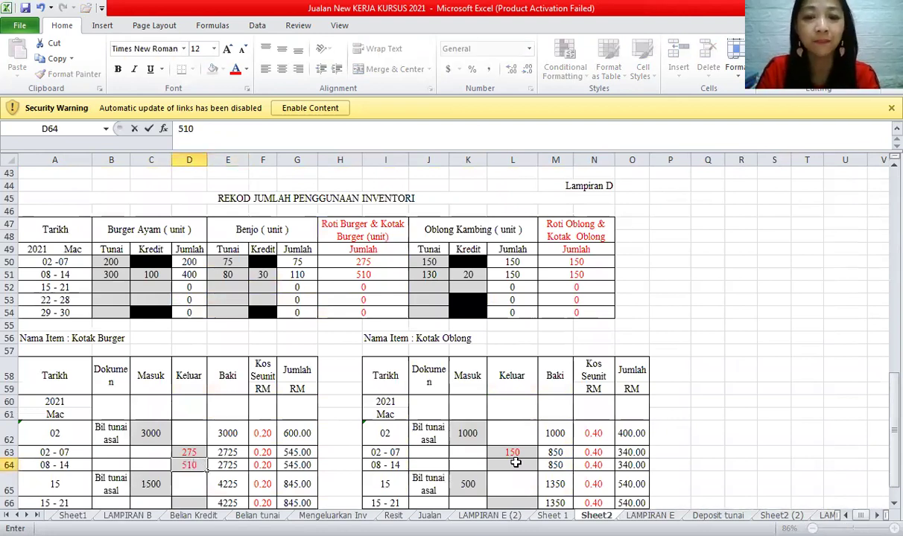
{"action": "left_click", "coordinate": [516, 463]}
{"action": "type", "text": "150"}
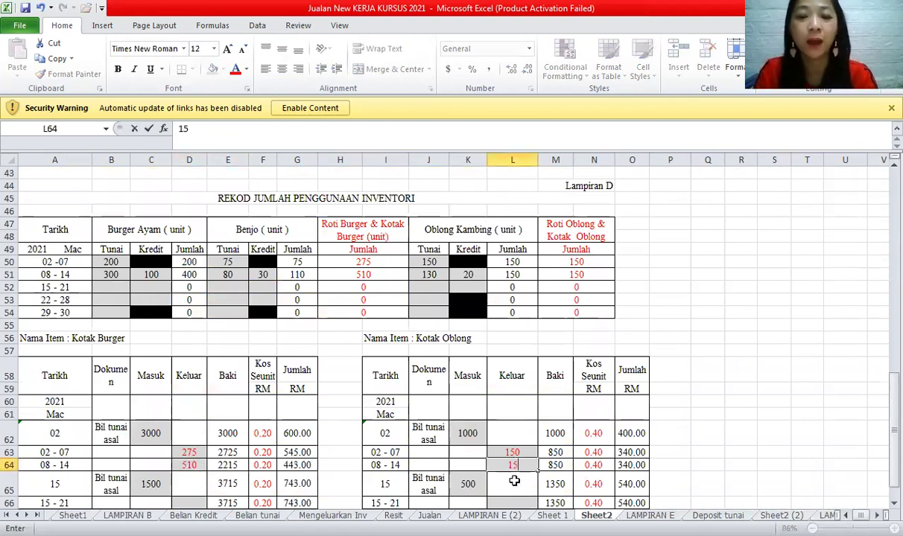
{"action": "key", "text": "Return"}
{"action": "left_click", "coordinate": [558, 465]}
{"action": "left_click", "coordinate": [222, 454]}
{"action": "left_click", "coordinate": [232, 465]}
{"action": "left_click", "coordinate": [302, 467]}
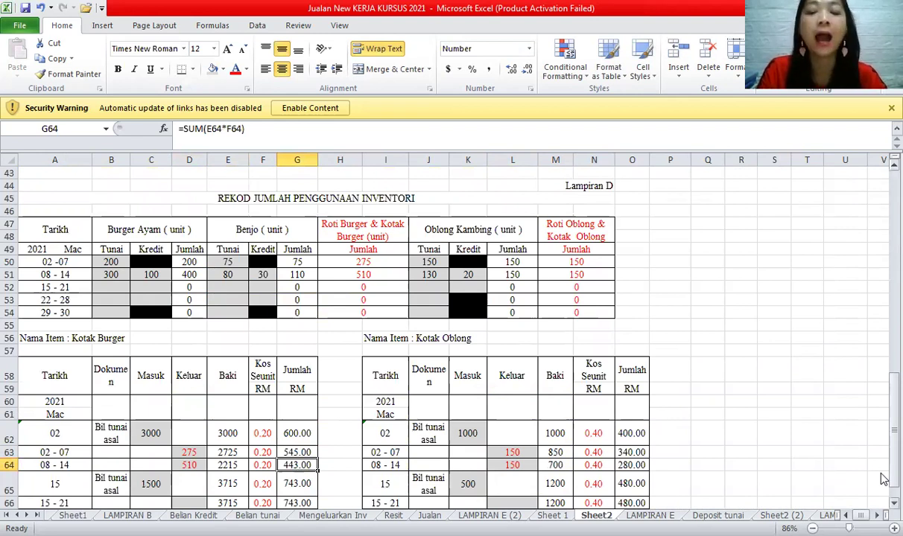
- Check the Jualan Mac 8-14 row in Jadual 1 and enter 510 as the 08-14 Keluar in Lampiran E's Roti Burger card
{"action": "left_click_drag", "start_coordinate": [884, 479], "coordinate": [879, 247]}
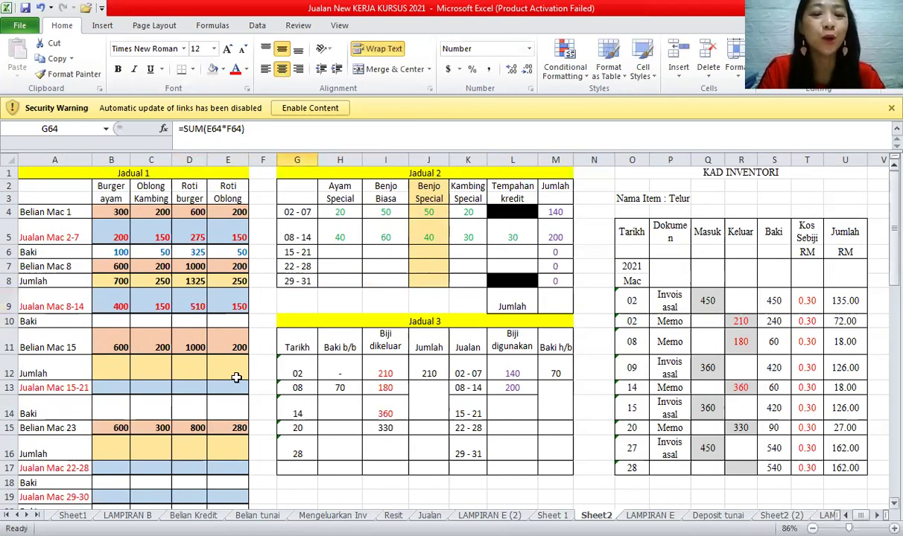
{"action": "left_click_drag", "start_coordinate": [112, 305], "coordinate": [235, 305]}
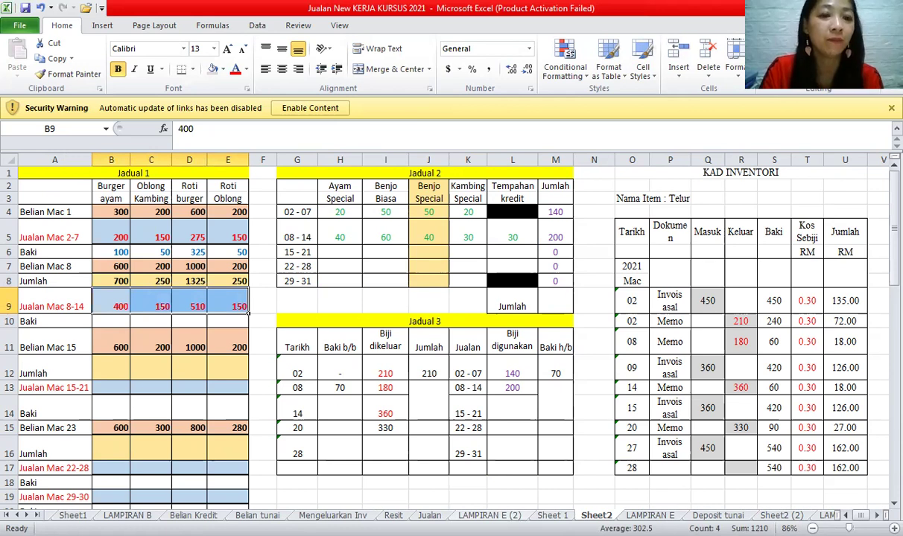
{"action": "left_click", "coordinate": [188, 304]}
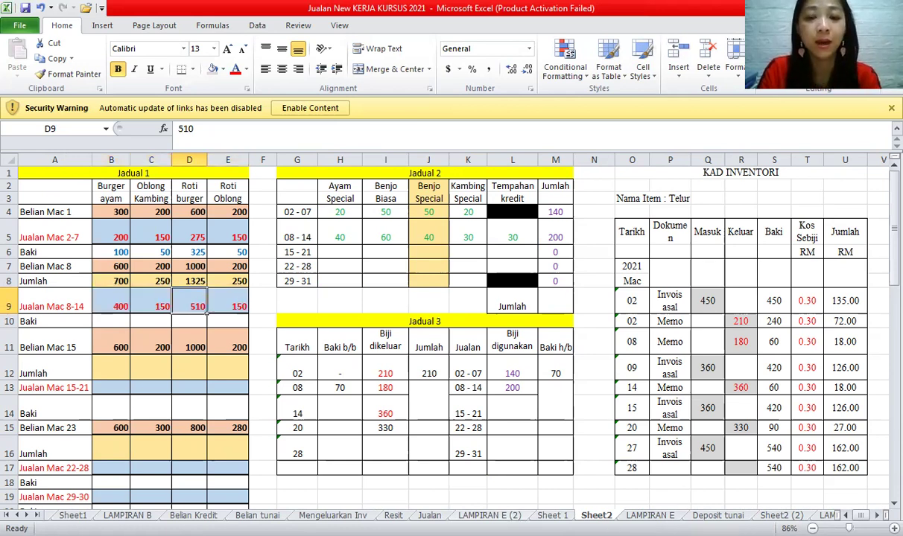
{"action": "left_click", "coordinate": [489, 515]}
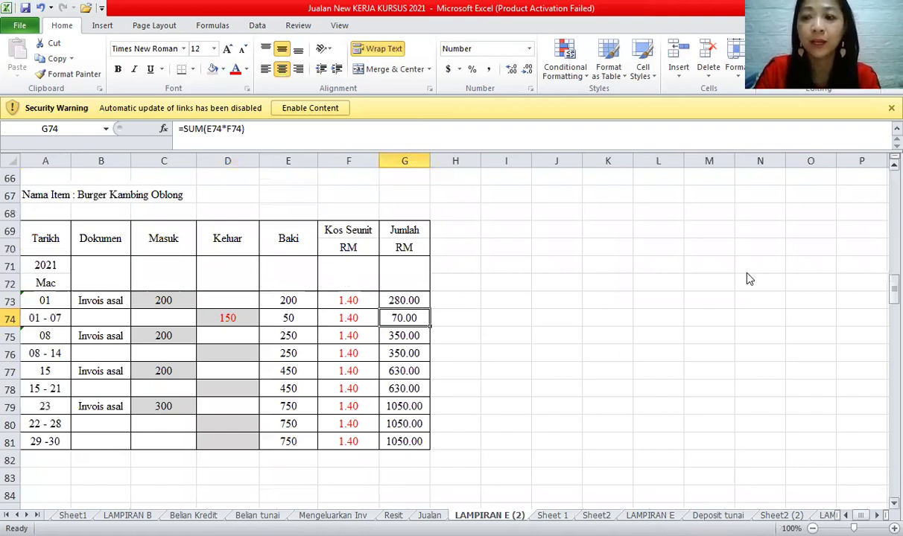
{"action": "scroll", "coordinate": [235, 371], "scroll_direction": "up", "scroll_amount": 20}
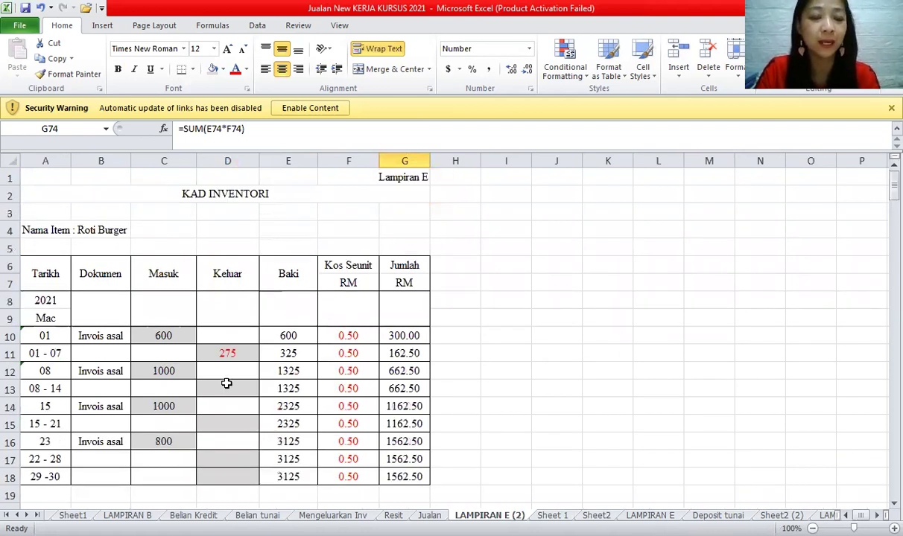
{"action": "left_click", "coordinate": [227, 383]}
{"action": "type", "text": "51"}
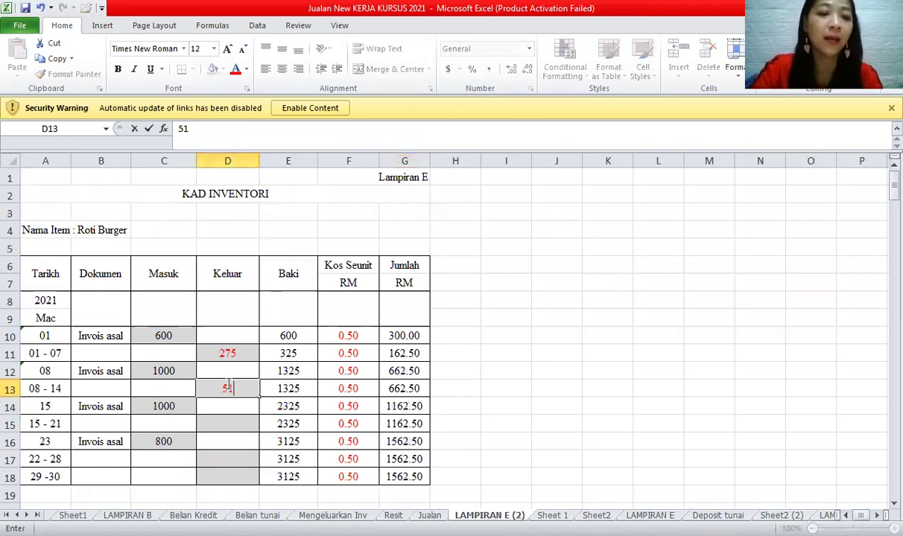
{"action": "type", "text": "0"}
{"action": "key", "text": "Return"}
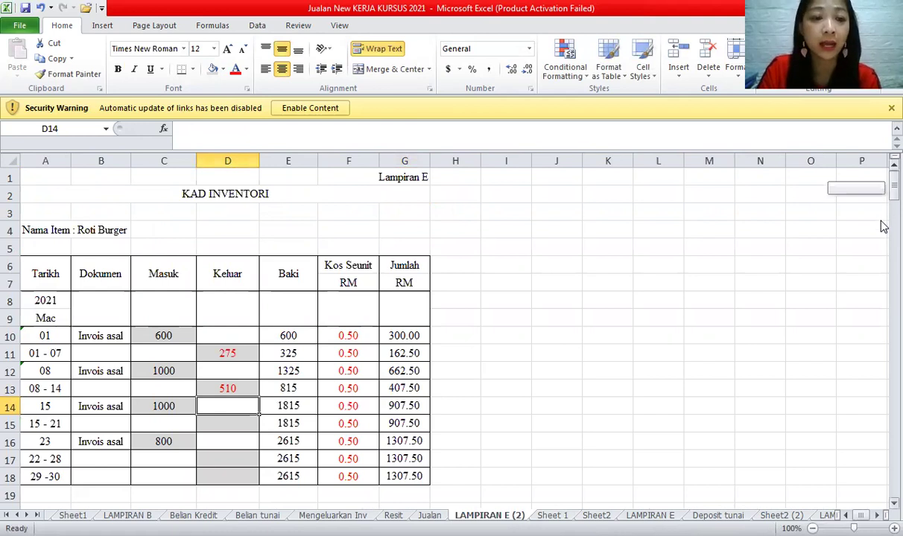
- Look up the Roti Oblong sales for Mac 8-14 in Jadual 1 and enter 150 as the 08-14 Keluar in its Lampiran E card
{"action": "left_click_drag", "start_coordinate": [894, 192], "coordinate": [883, 226]}
{"action": "left_click", "coordinate": [246, 350]}
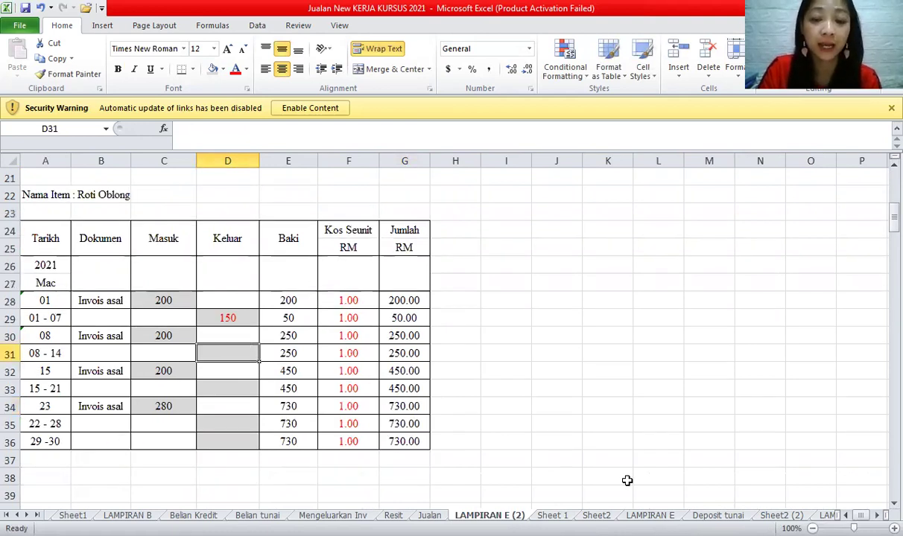
{"action": "left_click", "coordinate": [596, 516]}
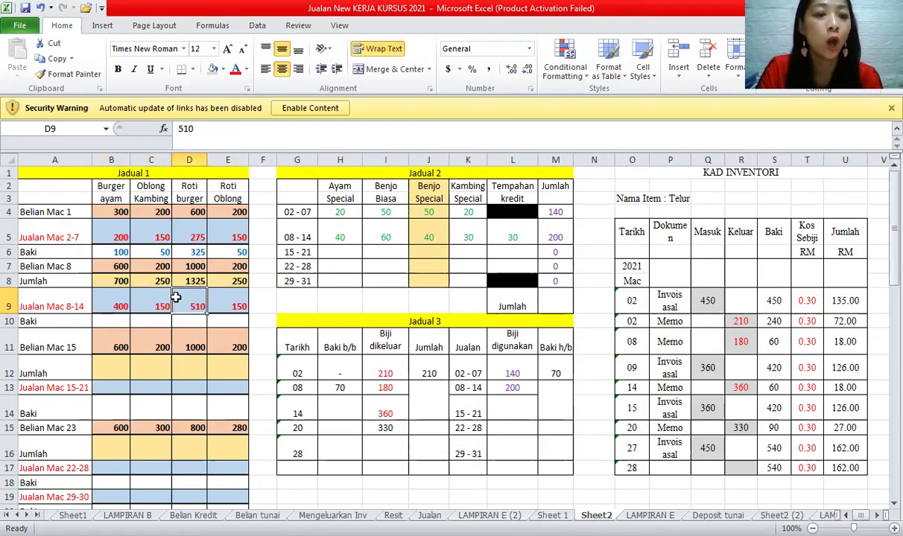
{"action": "left_click", "coordinate": [223, 299]}
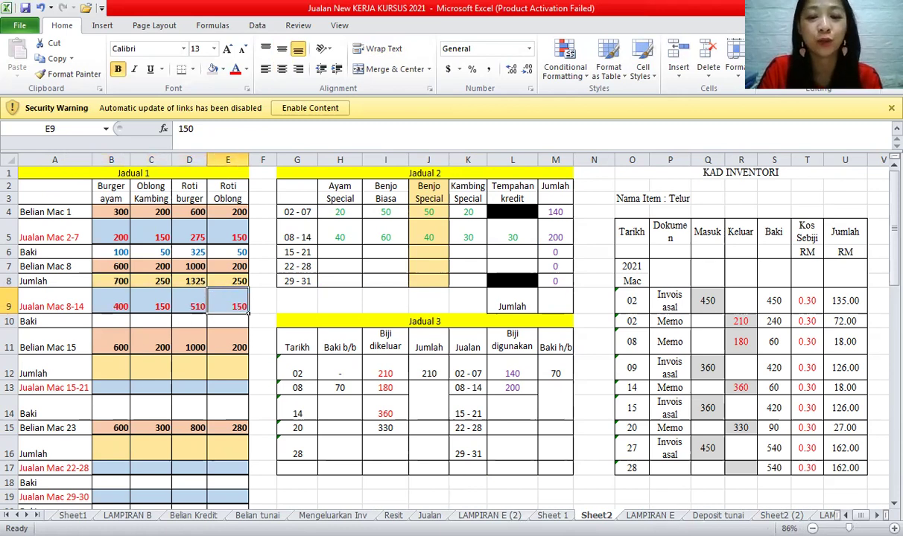
{"action": "left_click", "coordinate": [484, 516]}
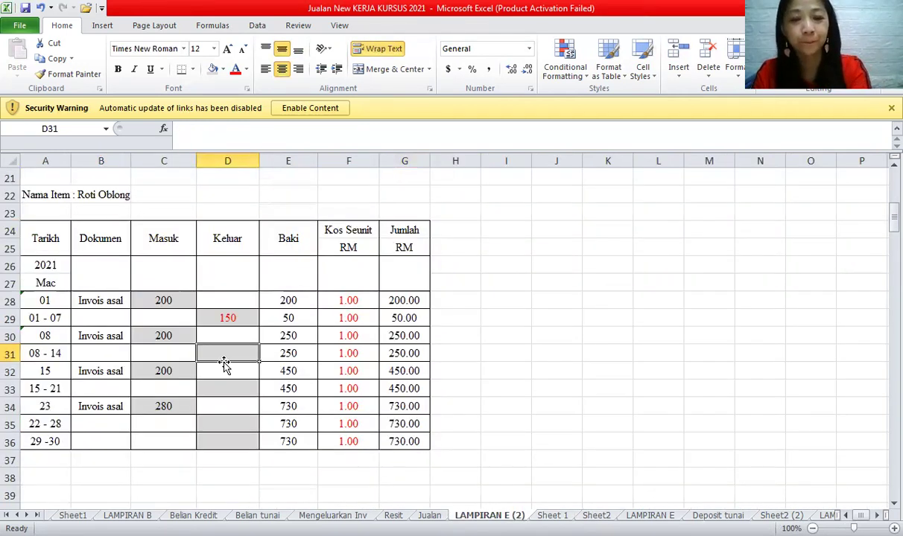
{"action": "type", "text": "150"}
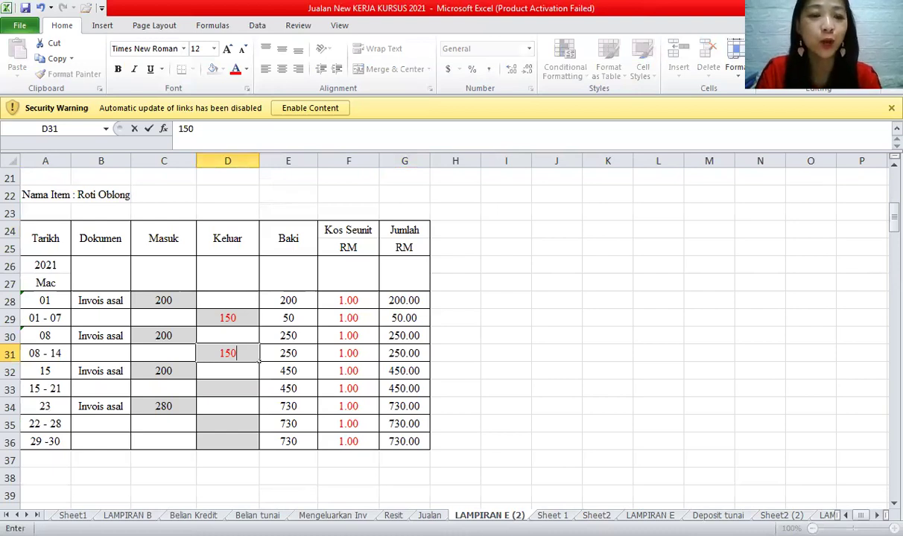
- Look up the Burger ayam sales for Mac 8-14 in Jadual 1 and enter 400 as the 08-14 Keluar in the Burger Ayam card
{"action": "left_click", "coordinate": [596, 516]}
{"action": "left_click", "coordinate": [111, 306]}
{"action": "left_click", "coordinate": [488, 515]}
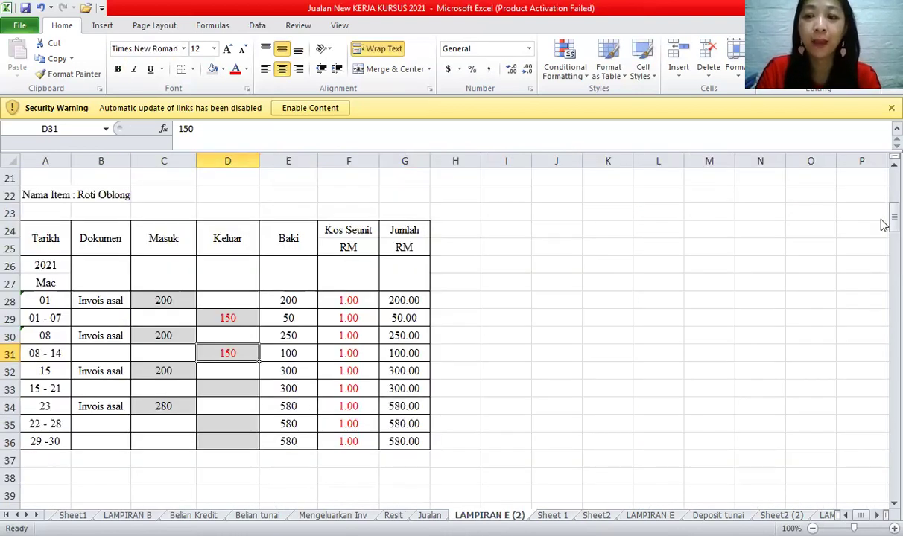
{"action": "left_click_drag", "start_coordinate": [893, 218], "coordinate": [893, 260]}
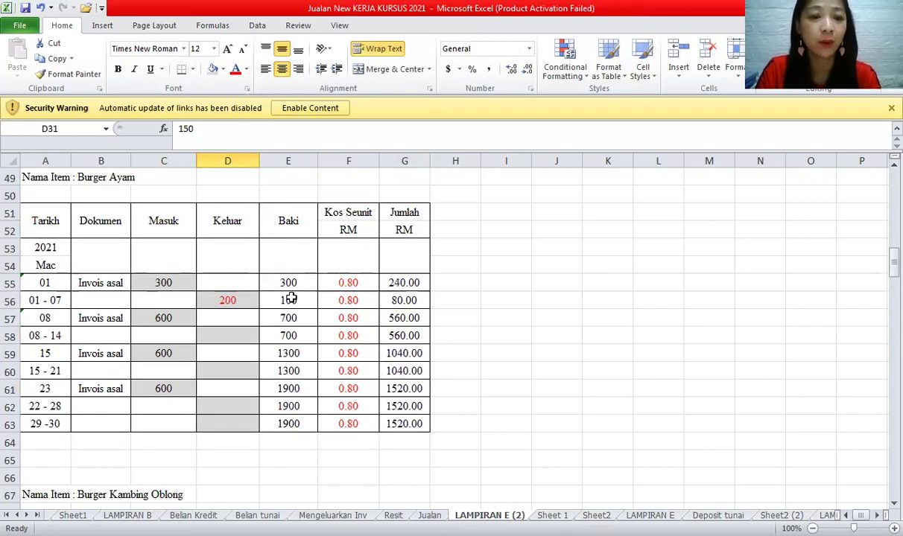
{"action": "left_click", "coordinate": [240, 337]}
{"action": "type", "text": "400"}
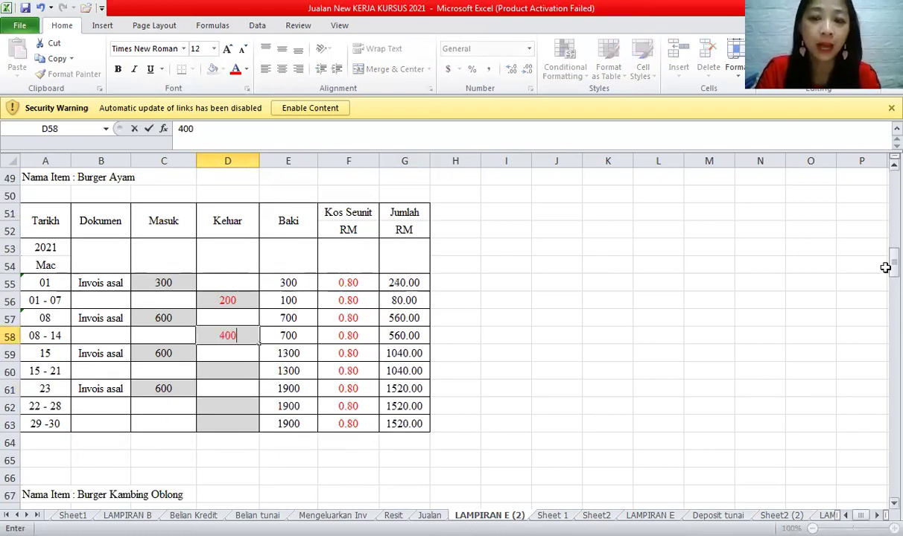
- Enter 150 as the 08-14 Keluar in the Burger Kambing Oblong card of Lampiran E
{"action": "scroll", "coordinate": [244, 406], "scroll_direction": "down", "scroll_amount": 4}
{"action": "left_click", "coordinate": [245, 421]}
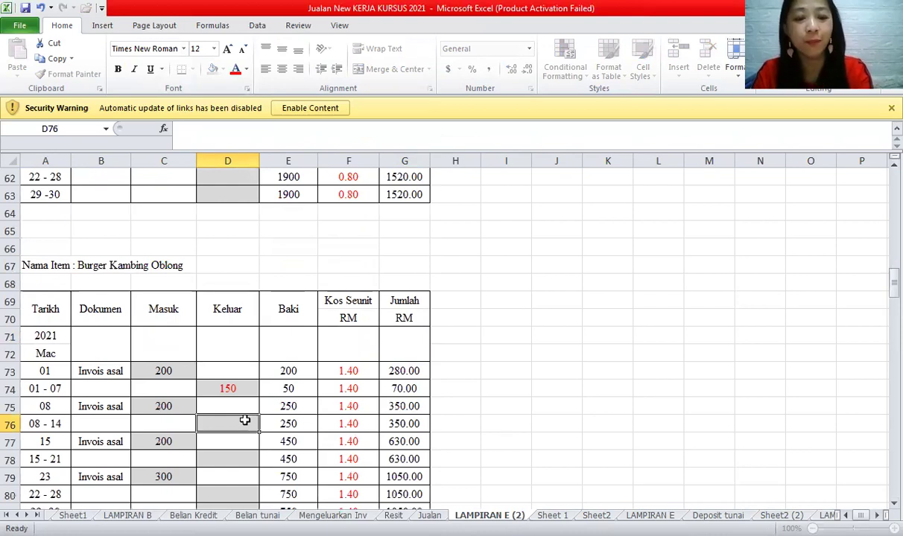
{"action": "type", "text": "150"}
{"action": "left_click", "coordinate": [455, 371]}
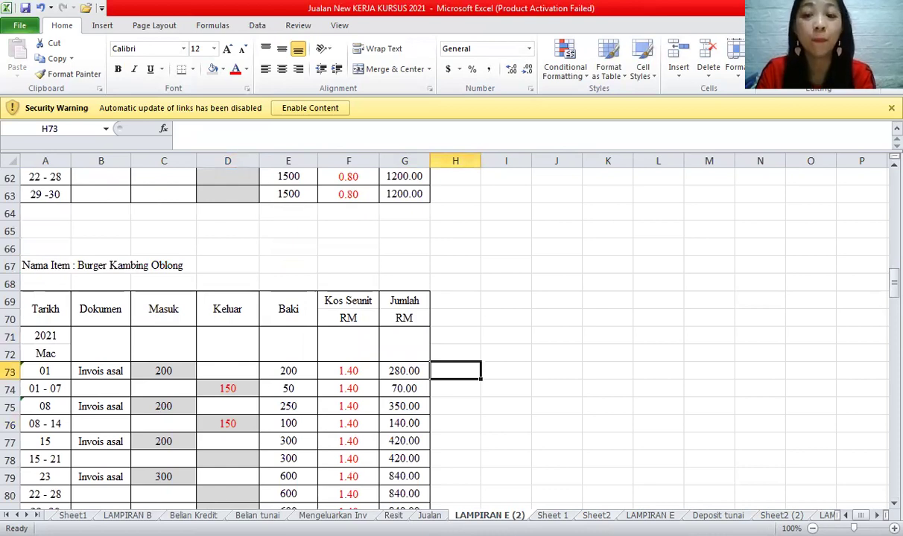
- Calculate the Burger ayam Baki in B10 of Jadual 1 with a SUM formula subtracting the Mac 8-14 sales in B9 from the Jumlah in B8
{"action": "left_click", "coordinate": [597, 515]}
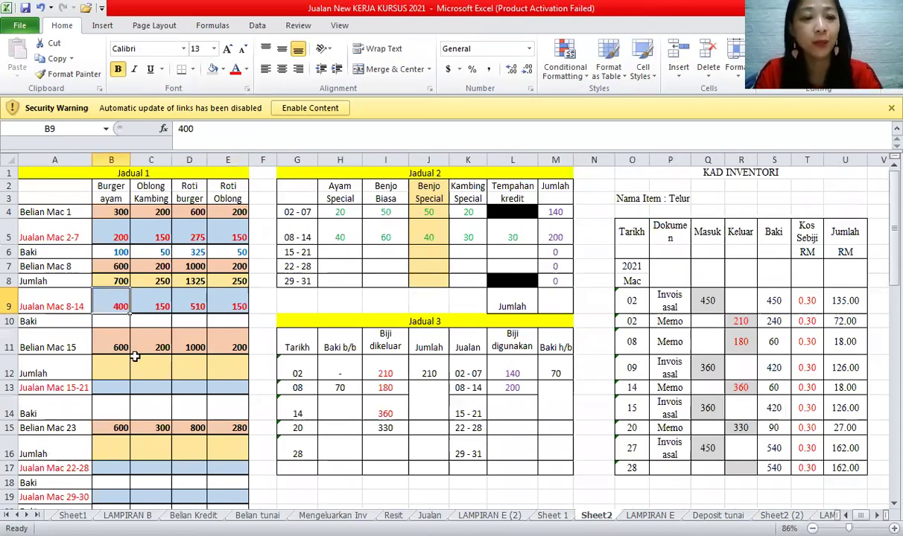
{"action": "left_click", "coordinate": [102, 320]}
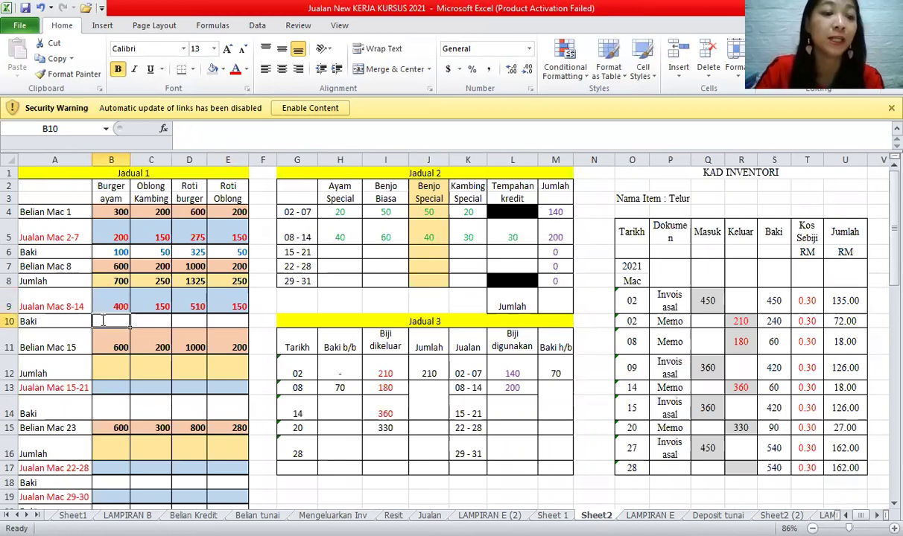
{"action": "type", "text": "=sum("}
{"action": "left_click", "coordinate": [110, 281]}
{"action": "type", "text": "-"}
{"action": "left_click", "coordinate": [109, 296]}
{"action": "key", "text": "Return"}
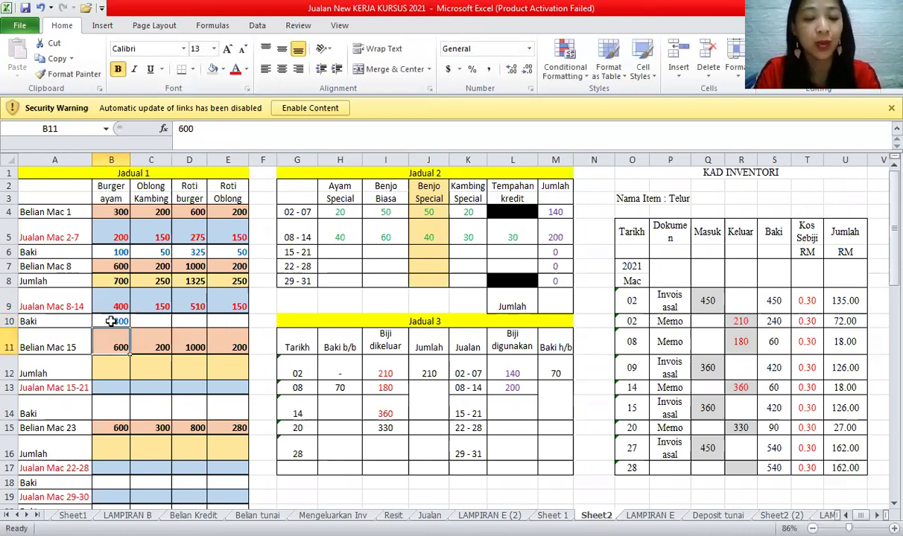
- Copy the Baki formula in B10 across to C10:E10 for Oblong Kambing, Roti burger and Roti Oblong
{"action": "left_click", "coordinate": [110, 321]}
{"action": "key", "text": "ctrl+c"}
{"action": "left_click_drag", "start_coordinate": [138, 321], "coordinate": [222, 323]}
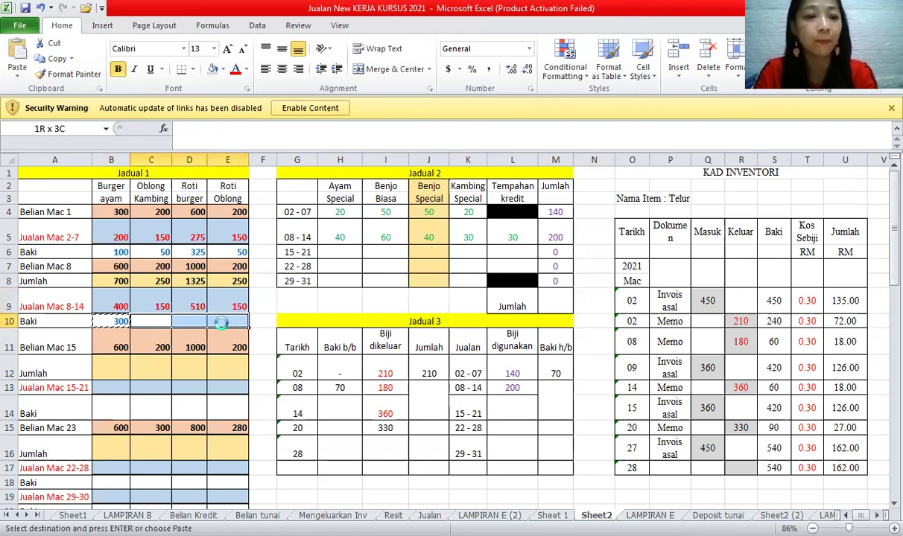
{"action": "key", "text": "ctrl+v"}
- Check the Jumlah, Jualan Mac 8-14 and Baki cells for Oblong Kambing, Roti burger and Roti Oblong in Jadual 1
{"action": "left_click", "coordinate": [165, 281]}
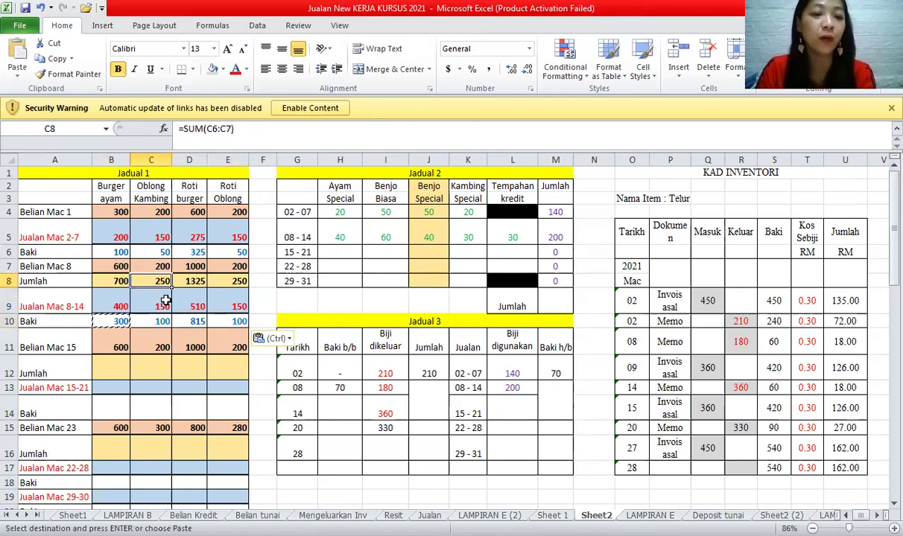
{"action": "left_click", "coordinate": [163, 306]}
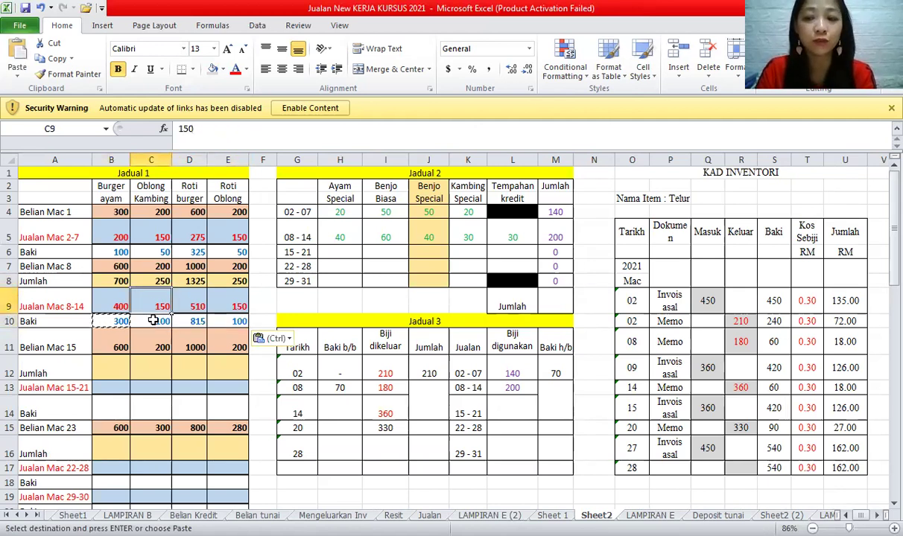
{"action": "key", "text": "Down"}
{"action": "left_click", "coordinate": [190, 281]}
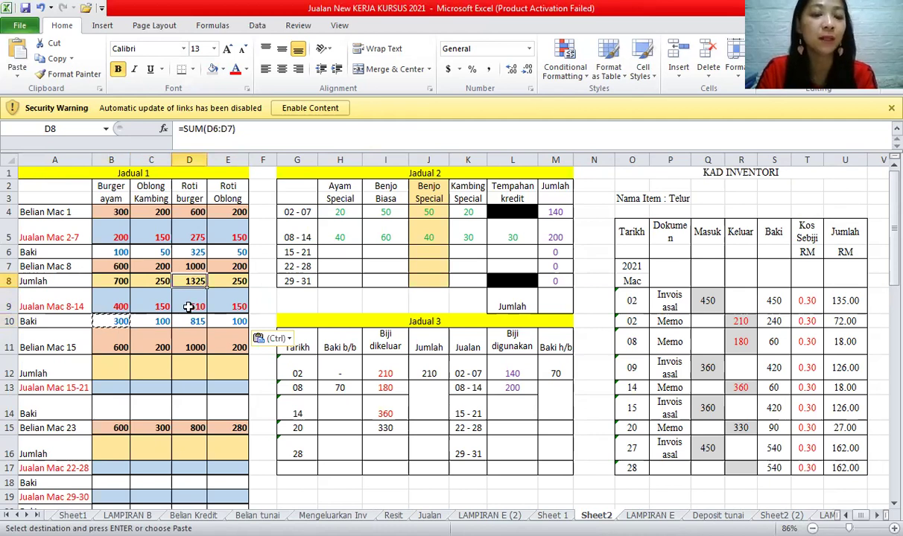
{"action": "left_click", "coordinate": [188, 306]}
{"action": "key", "text": "Down"}
{"action": "left_click", "coordinate": [228, 281]}
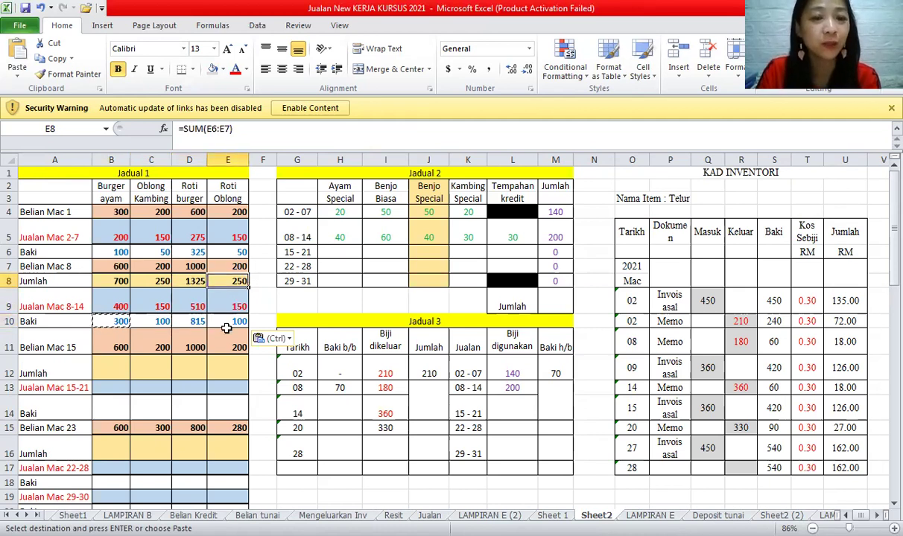
{"action": "left_click", "coordinate": [216, 307]}
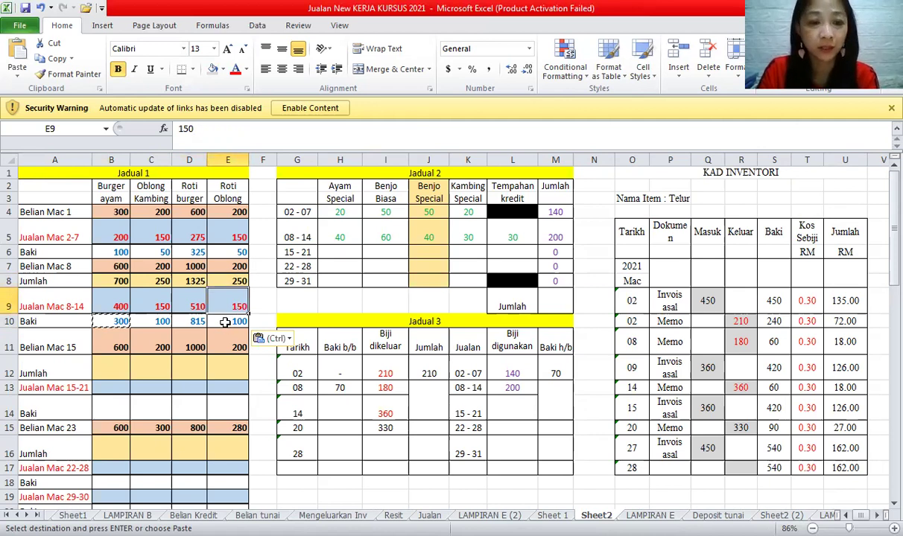
{"action": "left_click", "coordinate": [224, 322]}
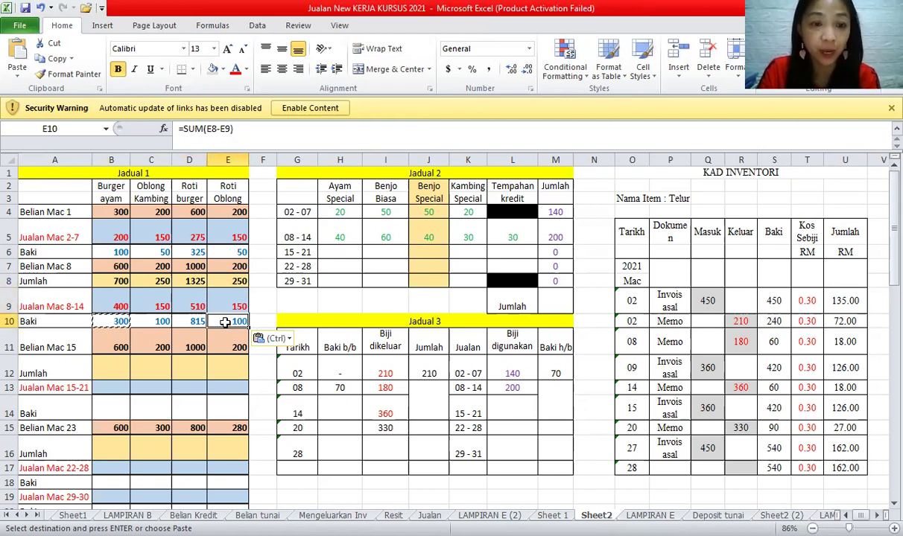
- Calculate the Burger ayam Jumlah in B12 with the formula =SUM(B10:B11), adding the Baki and Belian Mac 15
{"action": "left_click", "coordinate": [112, 374]}
{"action": "type", "text": "="}
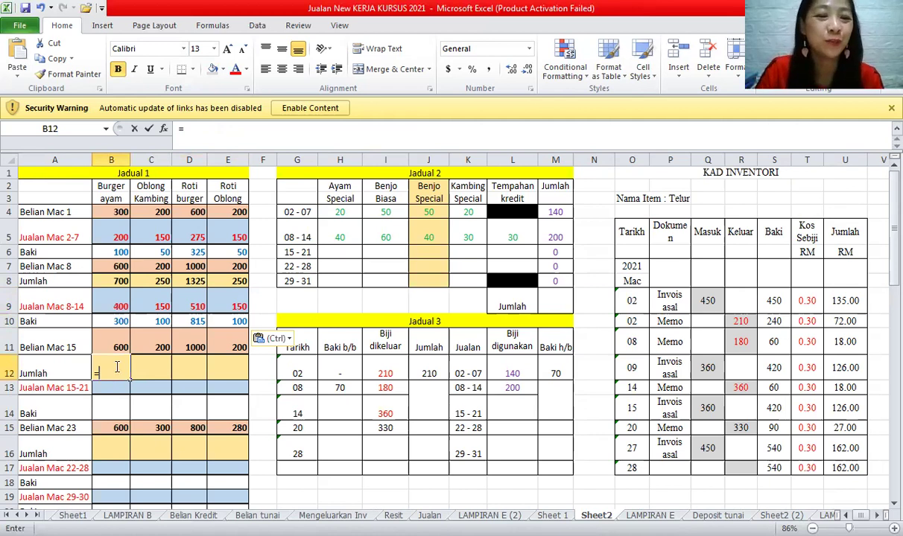
{"action": "type", "text": "sum("}
{"action": "left_click_drag", "start_coordinate": [119, 320], "coordinate": [231, 347]}
{"action": "key", "text": "Return"}
- Copy the Jumlah formula in B12 across to C12:E12 and select the Burger ayam cell for Jualan Mac 15-21
{"action": "left_click", "coordinate": [113, 370]}
{"action": "key", "text": "ctrl+c"}
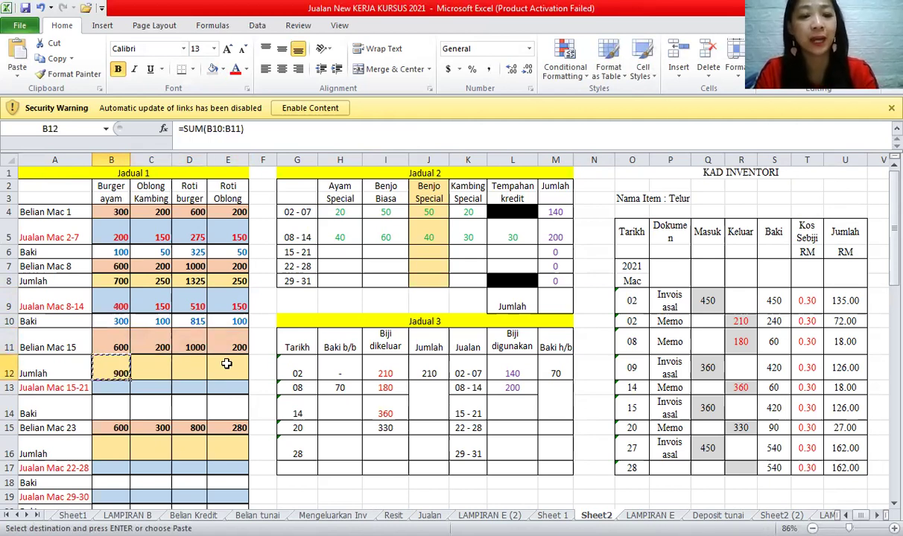
{"action": "left_click_drag", "start_coordinate": [151, 369], "coordinate": [228, 365]}
{"action": "key", "text": "ctrl+v"}
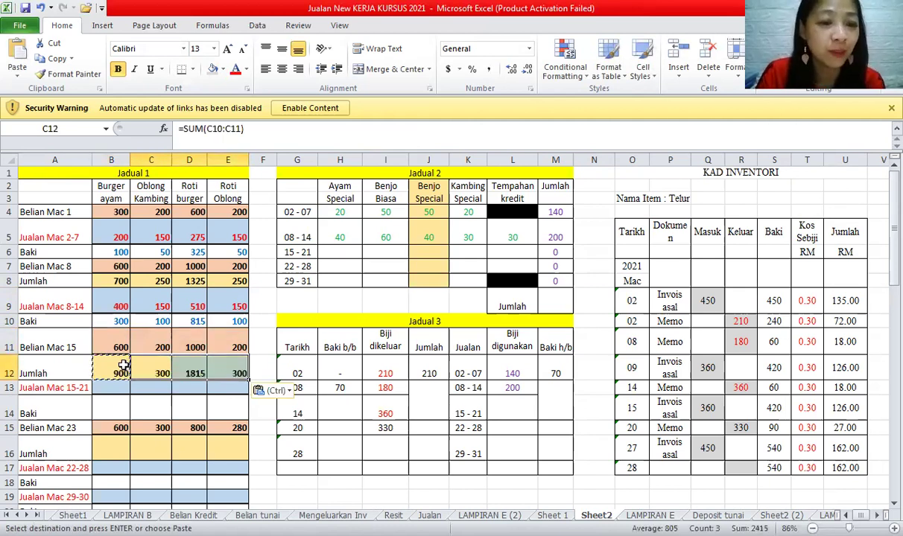
{"action": "left_click", "coordinate": [123, 367]}
{"action": "left_click", "coordinate": [124, 387]}
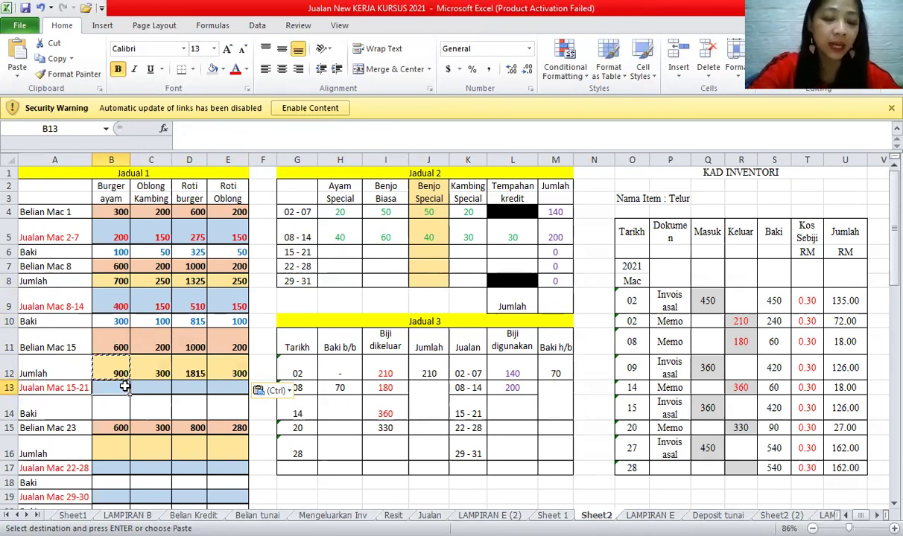
- Enter the Jualan Mac 15-21 figures in Jadual 1: 450 for Burger ayam, 120 for Oblong Kambing and 120 for Roti Oblong
{"action": "type", "text": "45"}
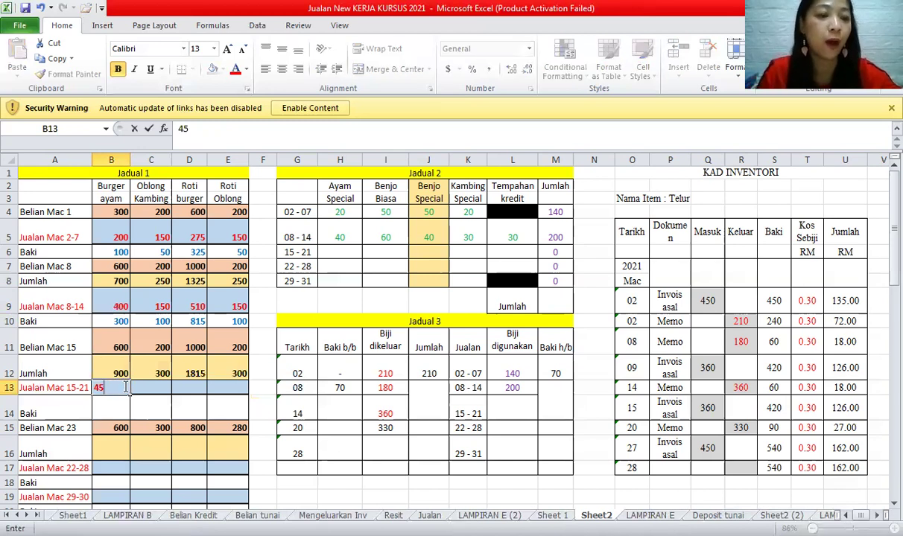
{"action": "key", "text": "Tab"}
{"action": "type", "text": "120"}
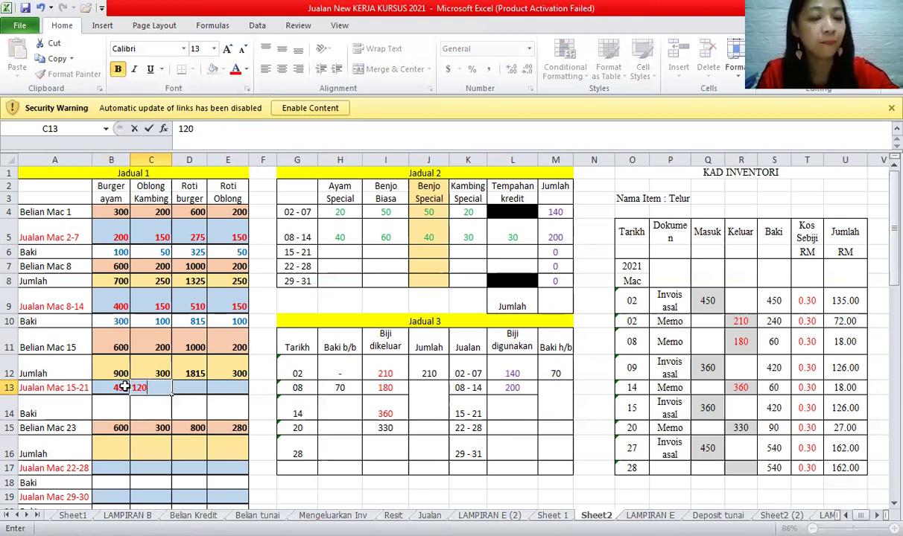
{"action": "key", "text": "Tab"}
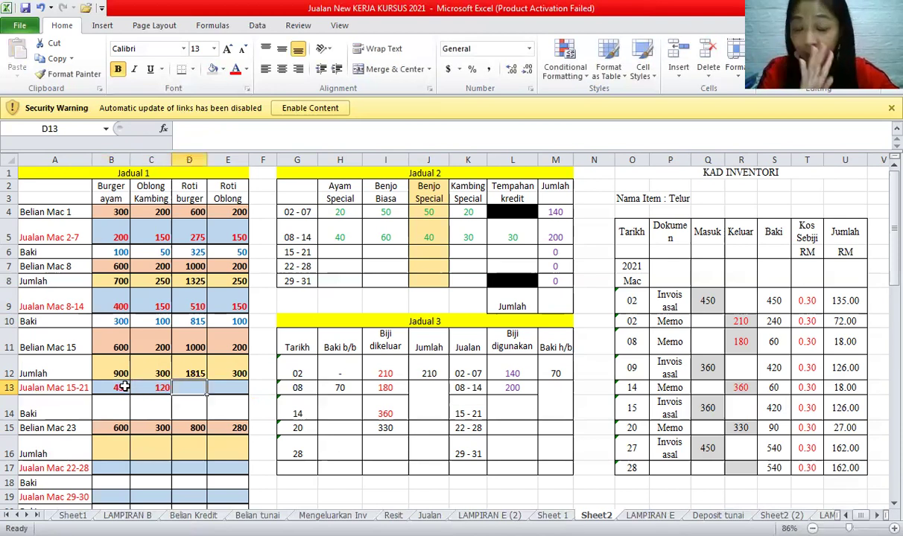
{"action": "key", "text": "Tab"}
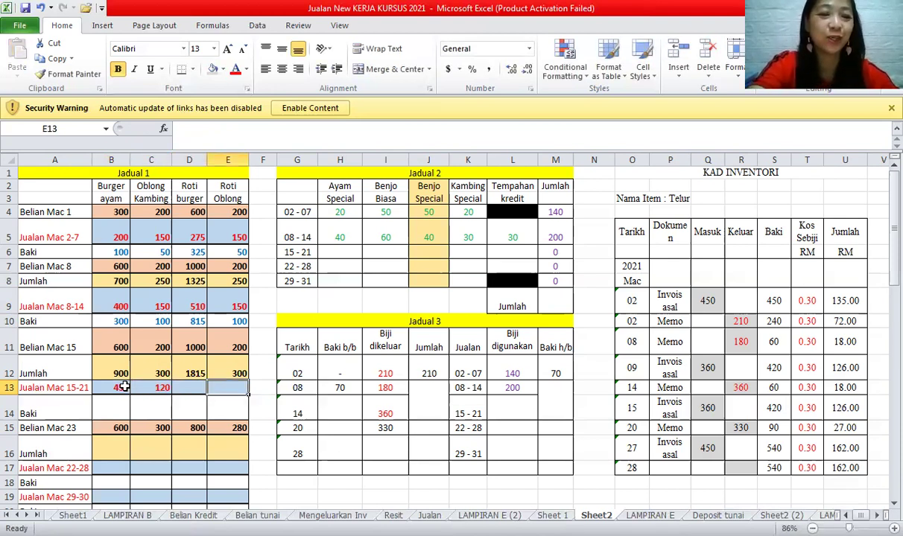
{"action": "type", "text": "120"}
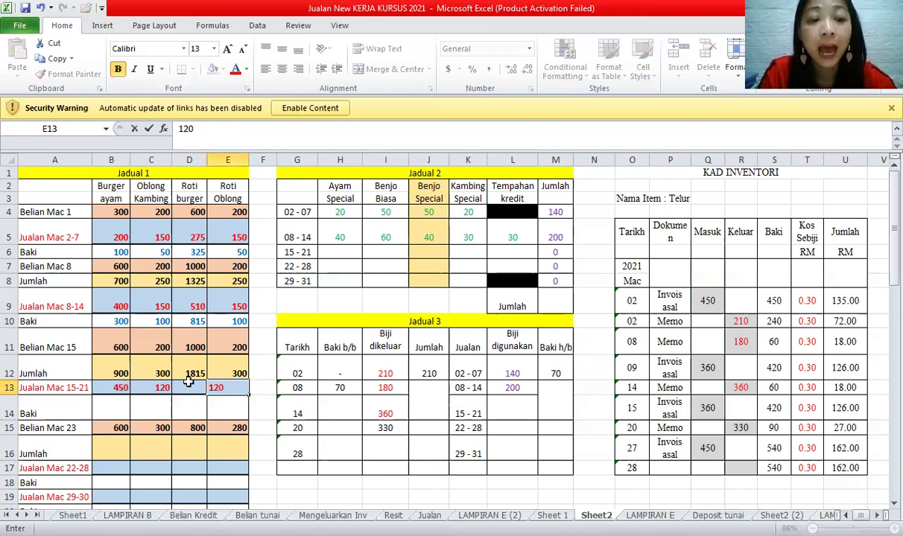
{"action": "key", "text": "Left"}
{"action": "key", "text": "Left"}
{"action": "key", "text": "Right"}
{"action": "key", "text": "Right"}
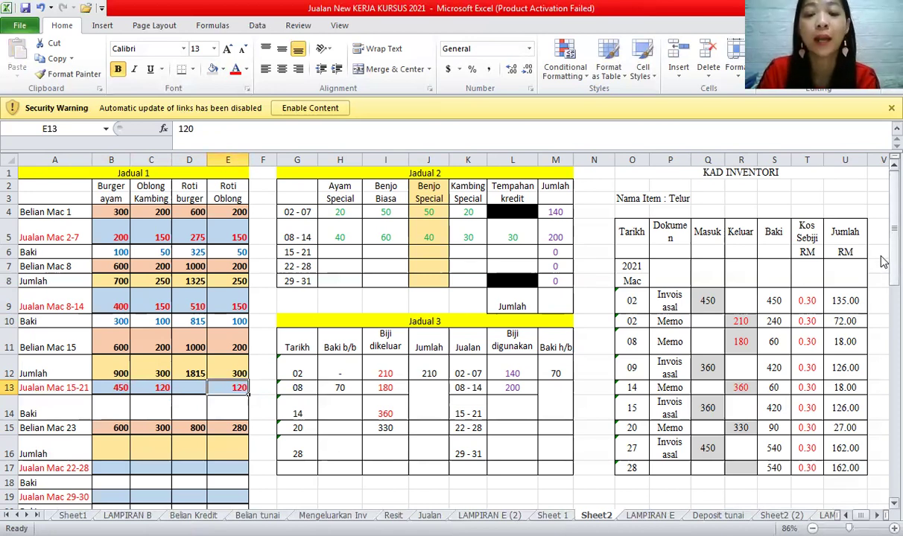
- Shade the Ayam, Benjo and Oblong Kambing Special unit cells grey in the 16 March row of Rekod Jualan Kredit Burger
{"action": "left_click_drag", "start_coordinate": [881, 258], "coordinate": [883, 359]}
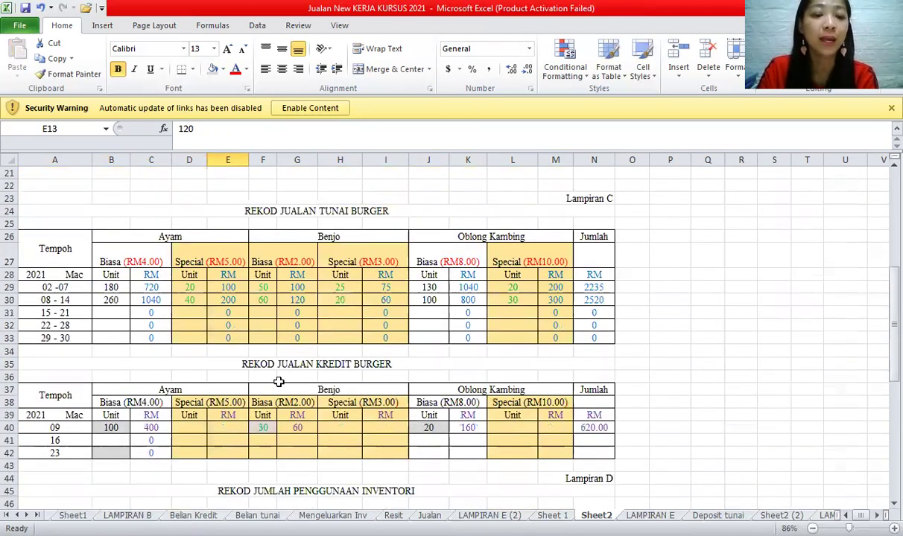
{"action": "left_click", "coordinate": [304, 368]}
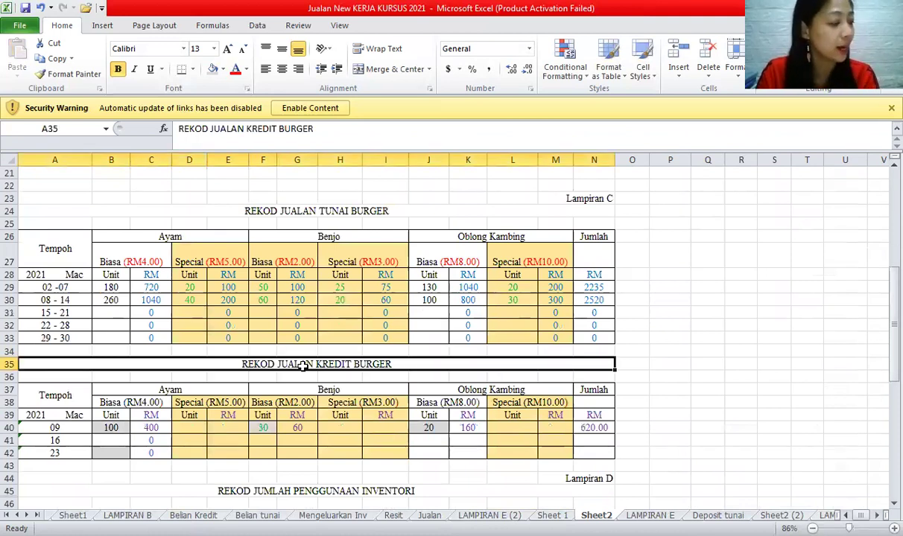
{"action": "left_click", "coordinate": [194, 440]}
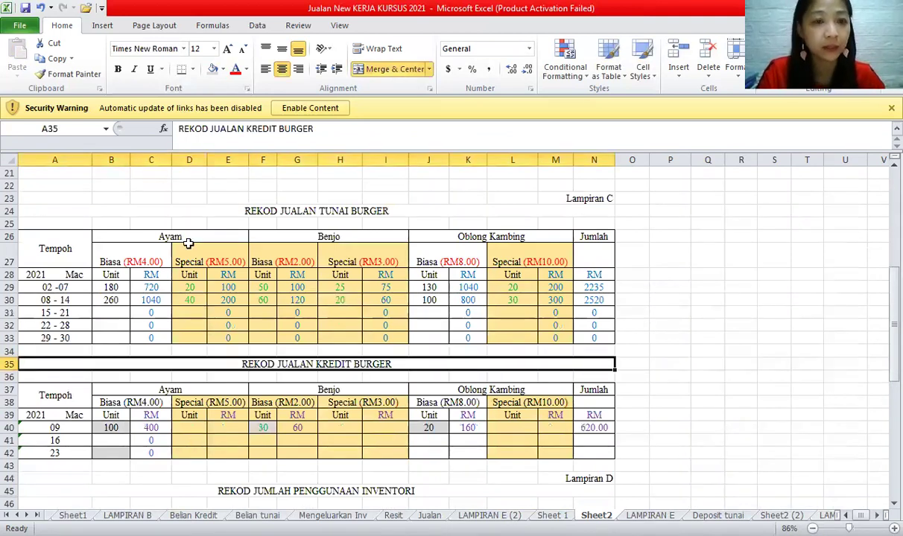
{"action": "left_click", "coordinate": [214, 75]}
{"action": "left_click", "coordinate": [334, 443]}
{"action": "left_click", "coordinate": [214, 73]}
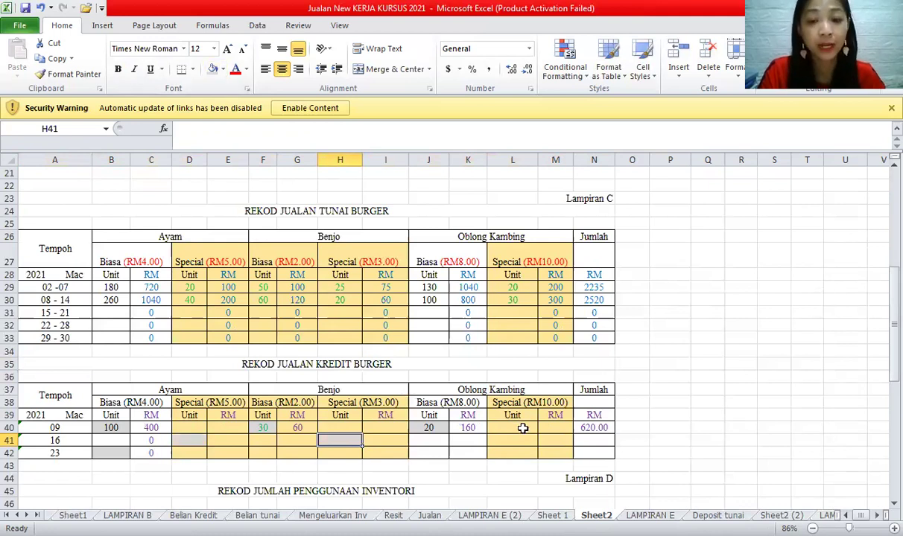
{"action": "key", "text": "Right"}
{"action": "key", "text": "Right"}
{"action": "key", "text": "Right"}
{"action": "key", "text": "Right"}
{"action": "key", "text": "F4"}
{"action": "left_click", "coordinate": [72, 443]}
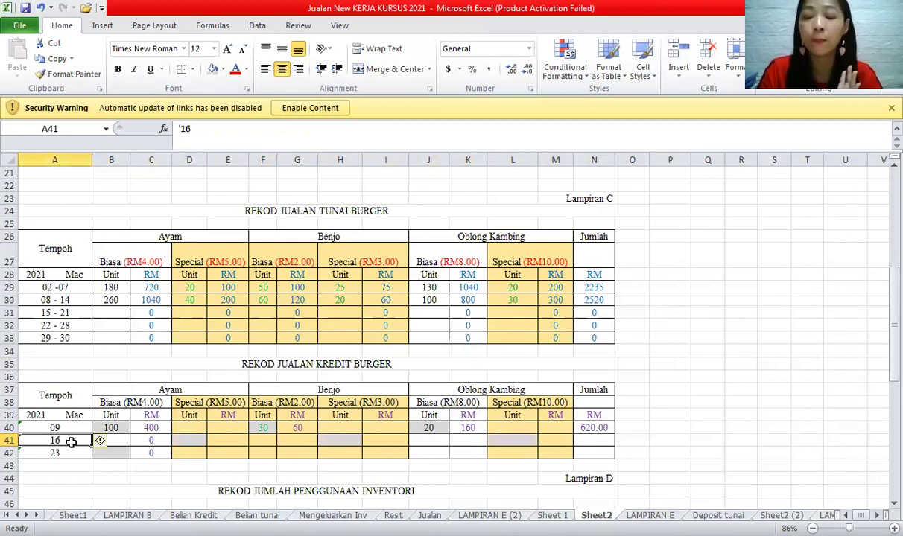
{"action": "left_click", "coordinate": [334, 440]}
{"action": "key", "text": "Right"}
{"action": "key", "text": "Right"}
{"action": "key", "text": "Right"}
{"action": "key", "text": "Right"}
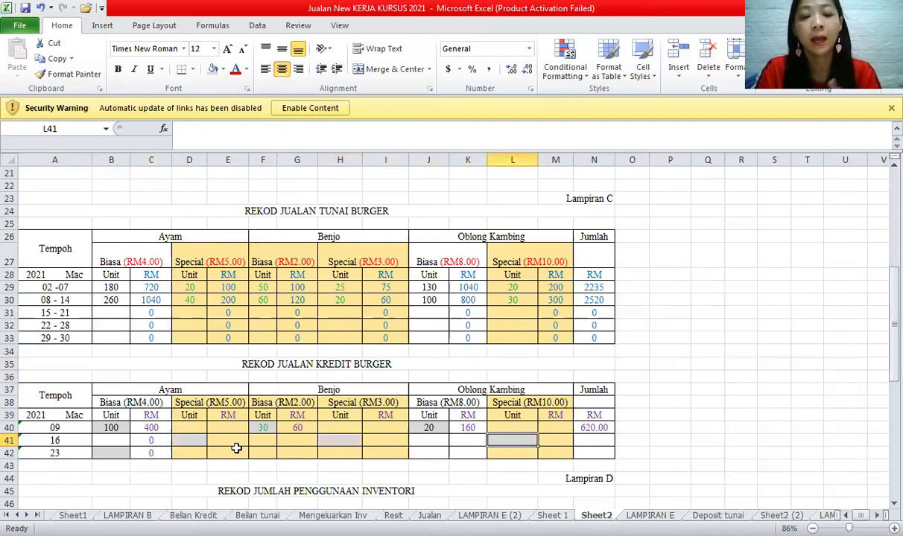
- Enter the 16 March credit sales units: 20 Ayam Special, 10 Benjo Special and 20 Oblong Kambing Special
{"action": "left_click", "coordinate": [193, 440]}
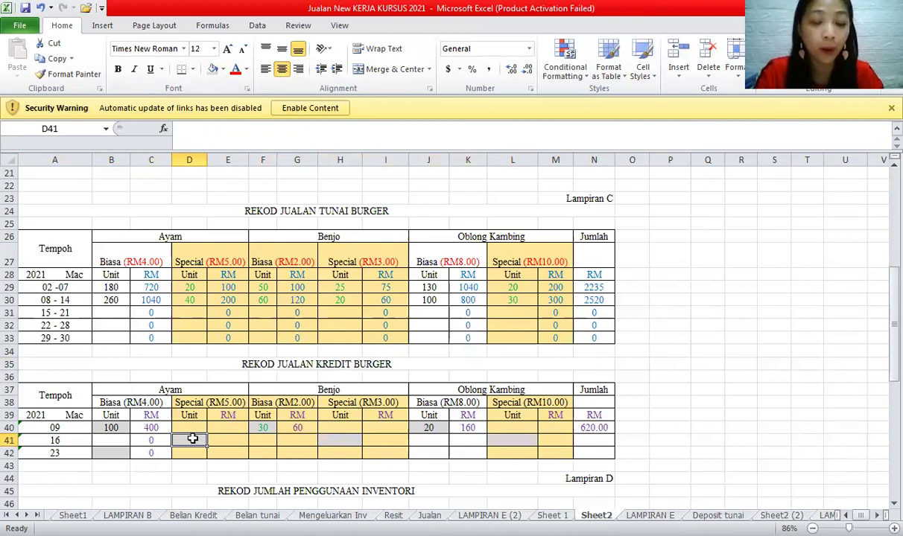
{"action": "type", "text": "20"}
{"action": "key", "text": "Tab"}
{"action": "key", "text": "Tab"}
{"action": "key", "text": "Tab"}
{"action": "key", "text": "Tab"}
{"action": "type", "text": "10"}
{"action": "key", "text": "Tab"}
{"action": "key", "text": "Tab"}
{"action": "key", "text": "Tab"}
{"action": "key", "text": "Tab"}
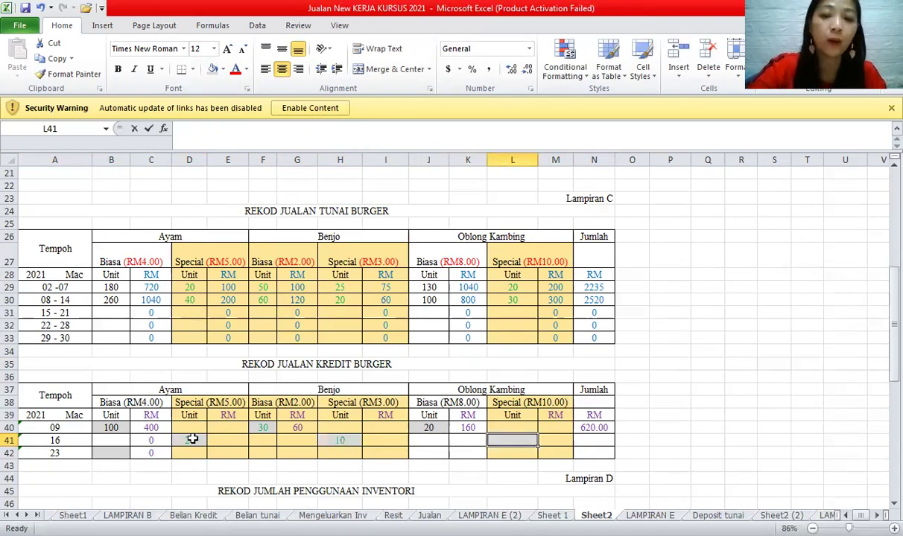
{"action": "type", "text": "20"}
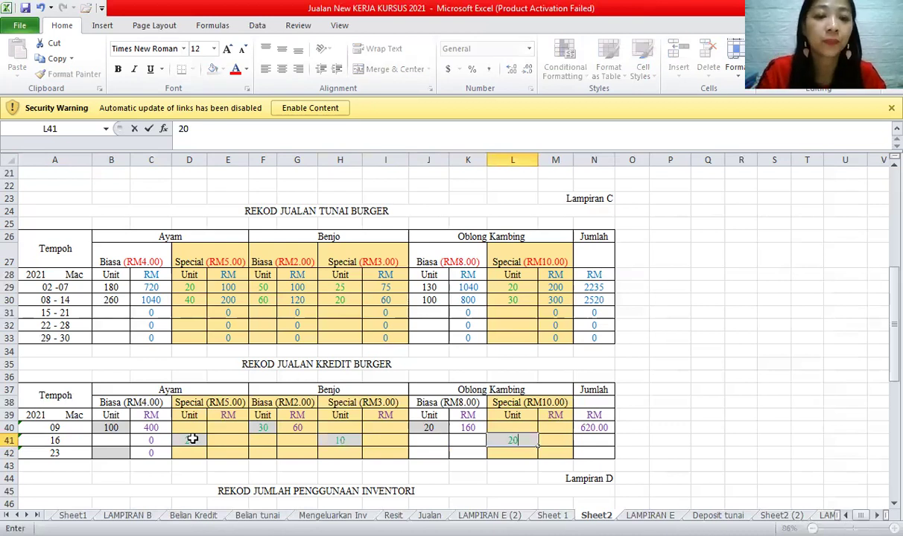
- Enter the 15-21 cash sales units: 30 Ayam Special, 20 Benjo Biasa, 30 Benjo Special and 40 Oblong Kambing Special
{"action": "left_click", "coordinate": [229, 287]}
{"action": "left_click", "coordinate": [197, 311]}
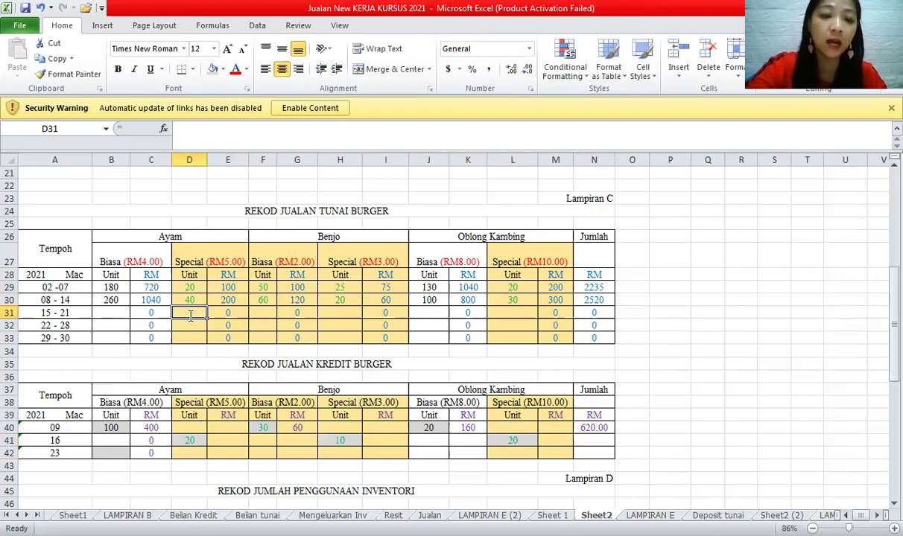
{"action": "type", "text": "30"}
{"action": "key", "text": "Tab"}
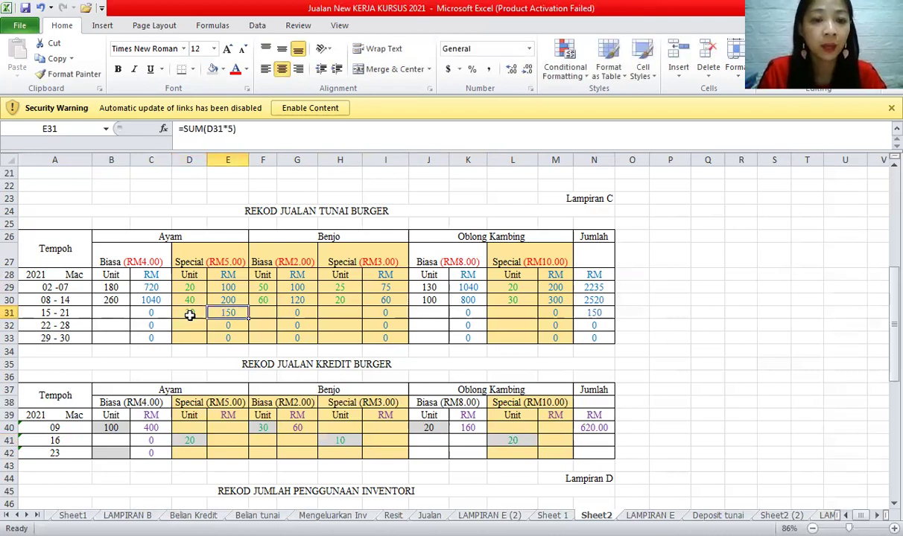
{"action": "key", "text": "Tab"}
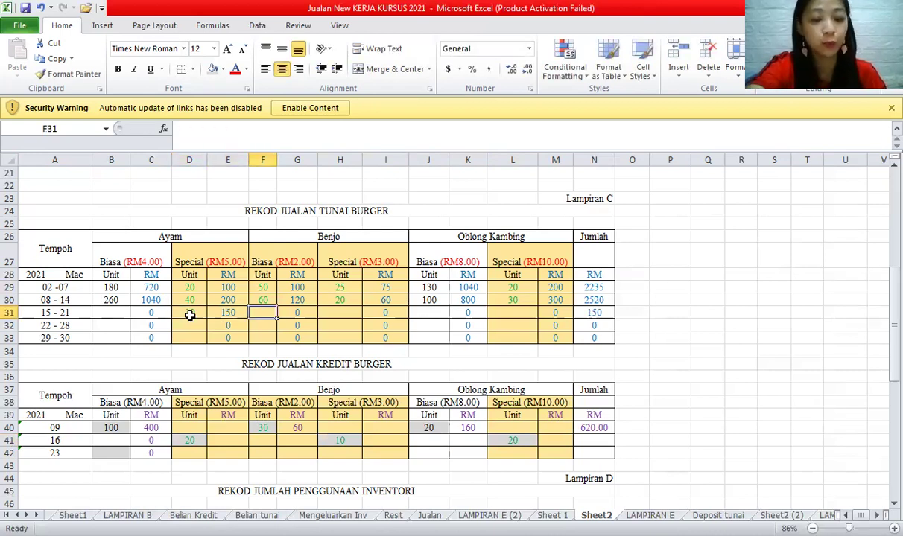
{"action": "type", "text": "20"}
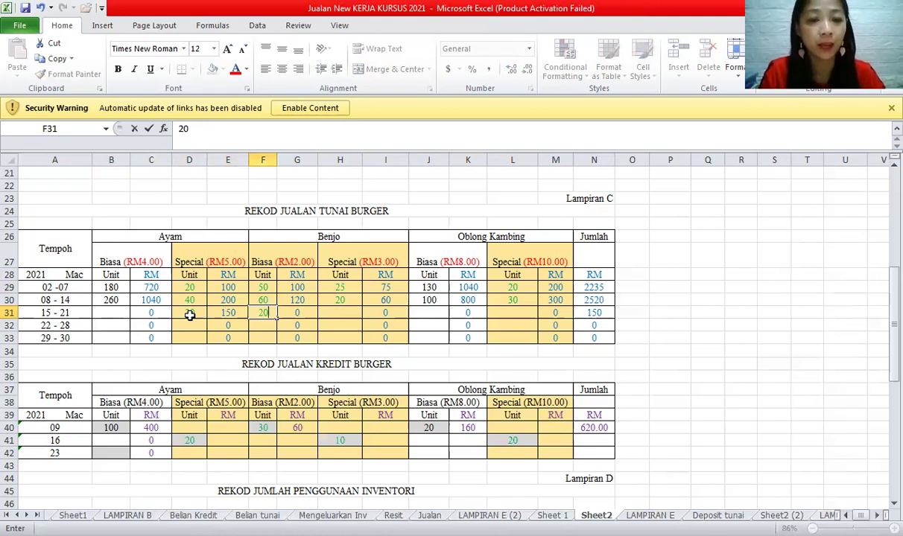
{"action": "key", "text": "Tab"}
{"action": "key", "text": "Tab"}
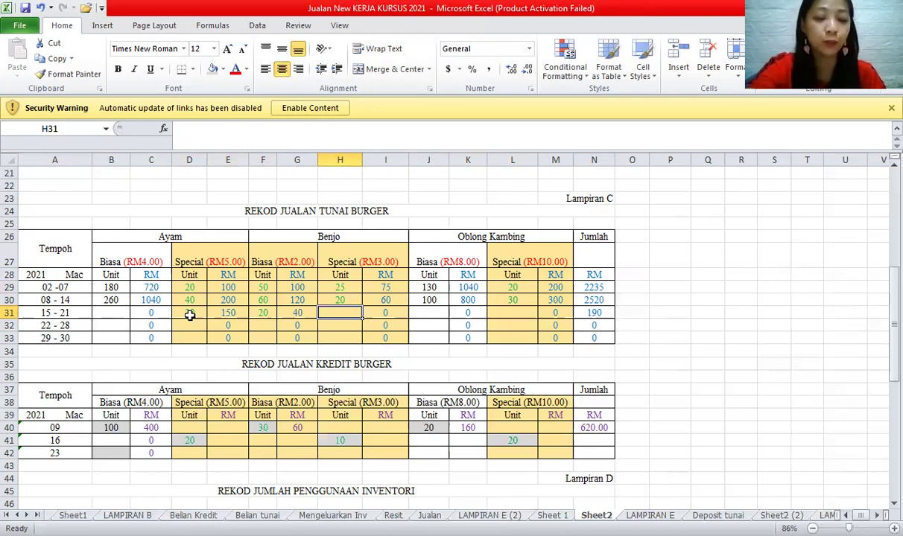
{"action": "type", "text": "30"}
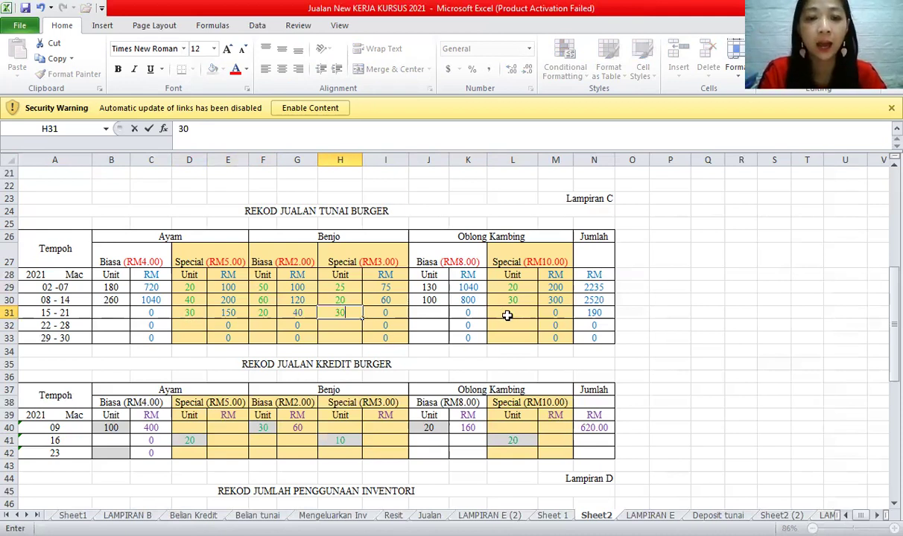
{"action": "left_click", "coordinate": [508, 315]}
{"action": "type", "text": "40"}
- Check the 15-21 cash sales units for Ayam Special, Benjo Biasa, Benjo Special and Oblong Kambing Special
{"action": "left_click", "coordinate": [189, 313]}
{"action": "left_click", "coordinate": [265, 315]}
{"action": "left_click", "coordinate": [340, 313]}
{"action": "left_click", "coordinate": [191, 312]}
{"action": "left_click", "coordinate": [262, 313]}
{"action": "left_click", "coordinate": [337, 313]}
{"action": "left_click", "coordinate": [511, 313]}
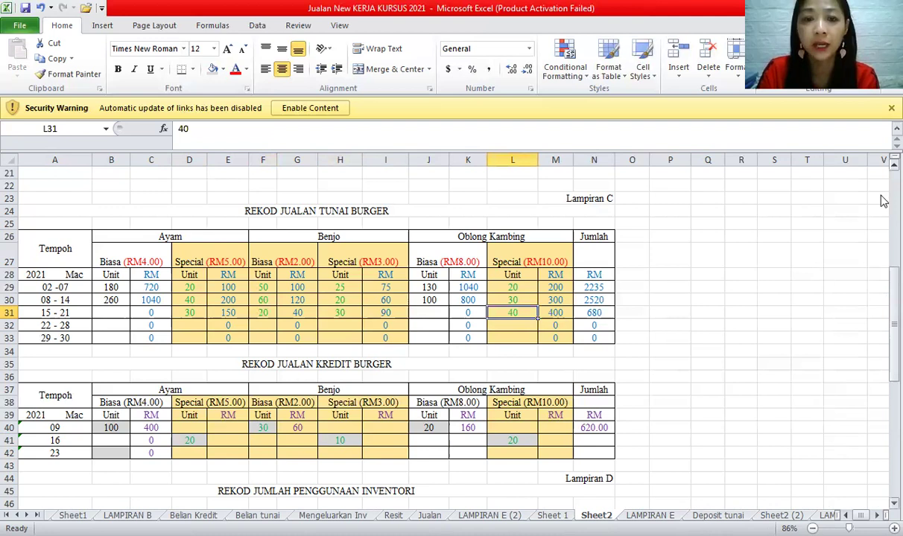
- Fill the 15-21 row of Jadual 2 with 30 Ayam Special, 20 Benjo Biasa, 60 Benjo Special and 40 Kambing Special
{"action": "scroll", "coordinate": [433, 195], "scroll_direction": "up", "scroll_amount": 7}
{"action": "left_click", "coordinate": [348, 253]}
{"action": "type", "text": "30"}
{"action": "key", "text": "Tab"}
{"action": "type", "text": "20"}
{"action": "key", "text": "Tab"}
{"action": "type", "text": "60"}
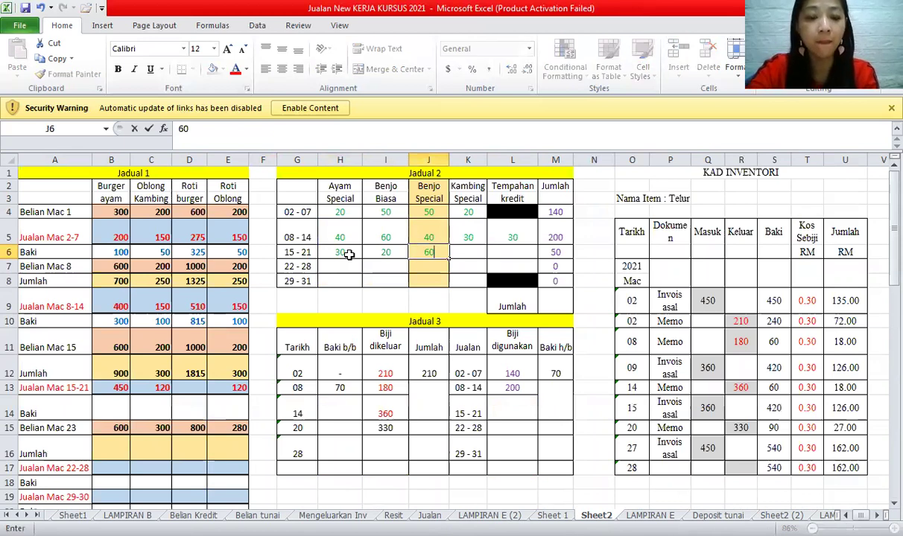
{"action": "key", "text": "Tab"}
{"action": "type", "text": "40"}
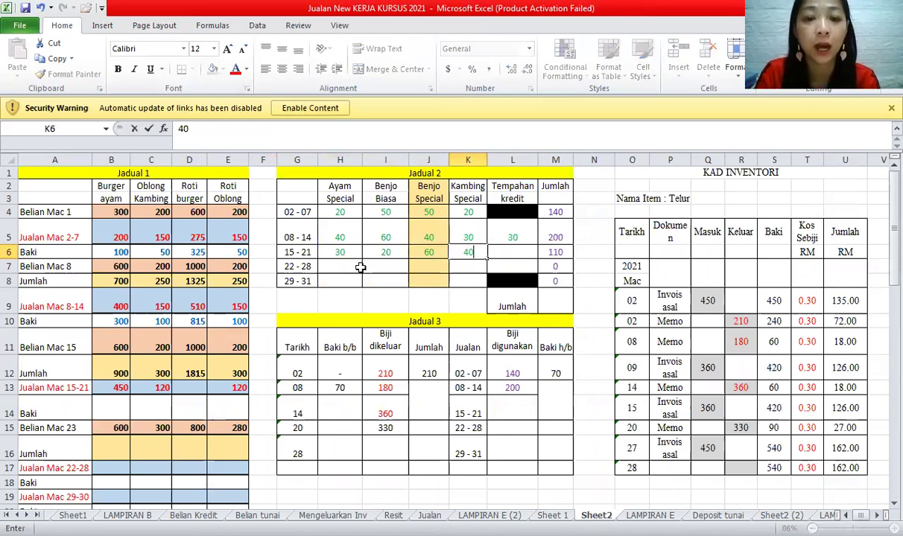
{"action": "key", "text": "Return"}
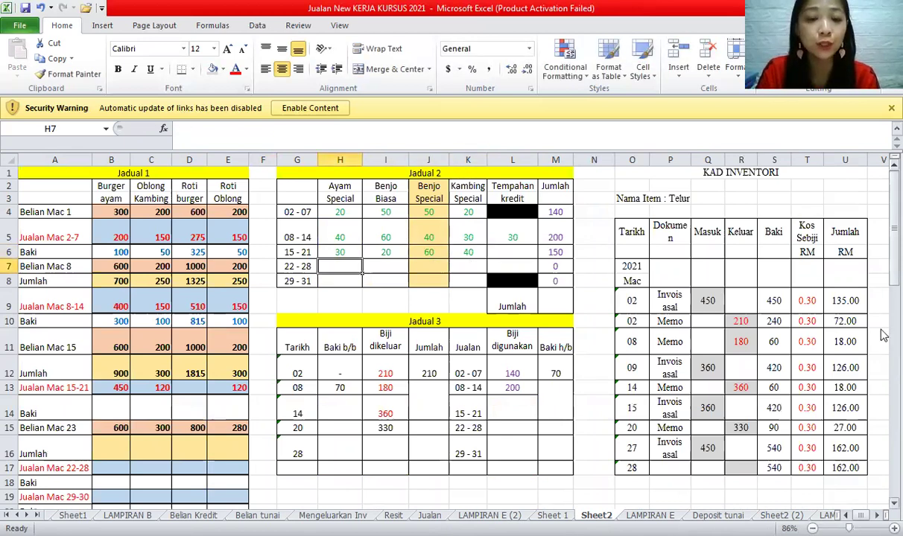
- Check the 16 March credit units for Ayam Special, Benjo Special and Oblong Kambing Special in Rekod Jualan Kredit Burger
{"action": "left_click_drag", "start_coordinate": [894, 224], "coordinate": [894, 268]}
{"action": "scroll", "coordinate": [374, 436], "scroll_direction": "down", "scroll_amount": 1}
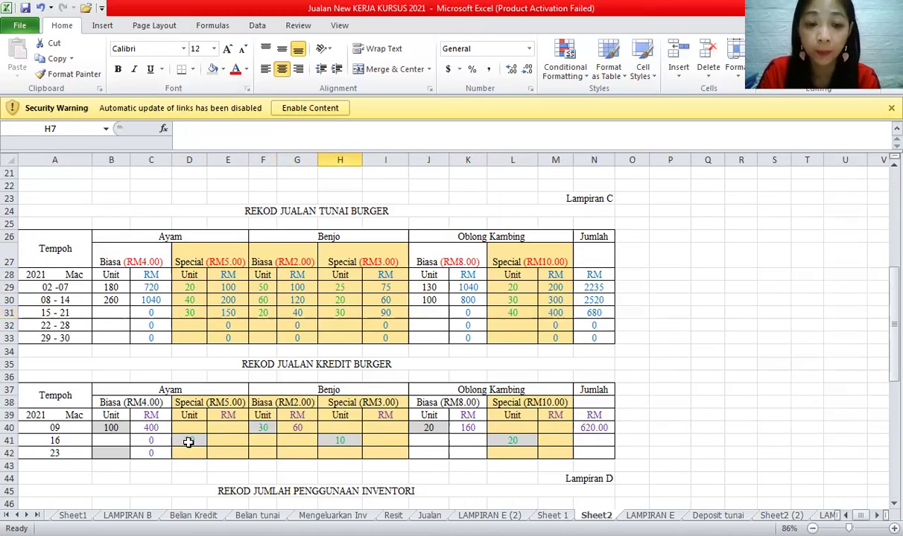
{"action": "left_click", "coordinate": [198, 441]}
{"action": "left_click", "coordinate": [335, 437]}
{"action": "left_click", "coordinate": [192, 441]}
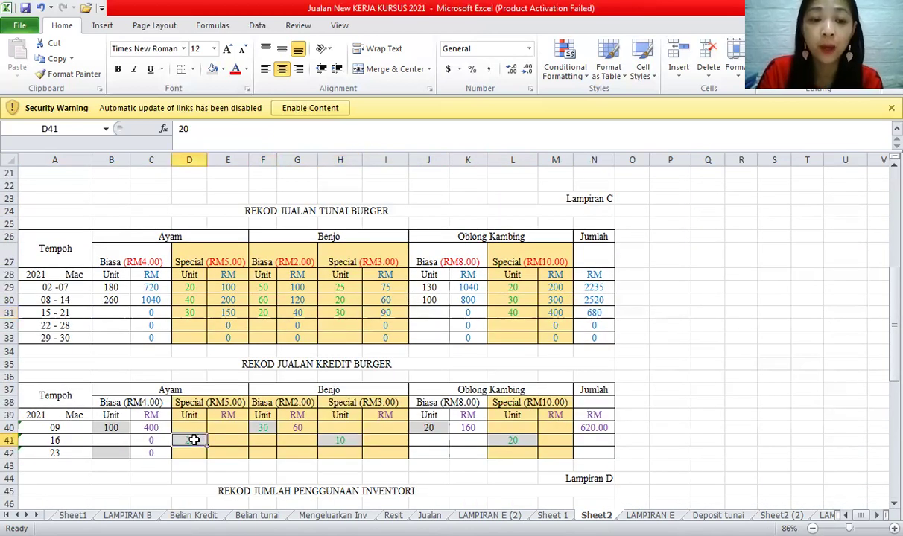
{"action": "left_click", "coordinate": [337, 441]}
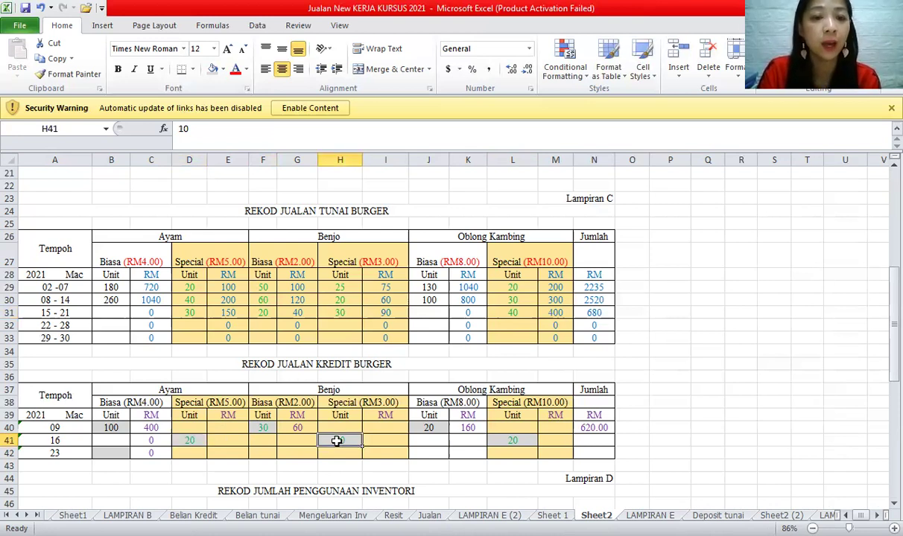
{"action": "left_click", "coordinate": [514, 445]}
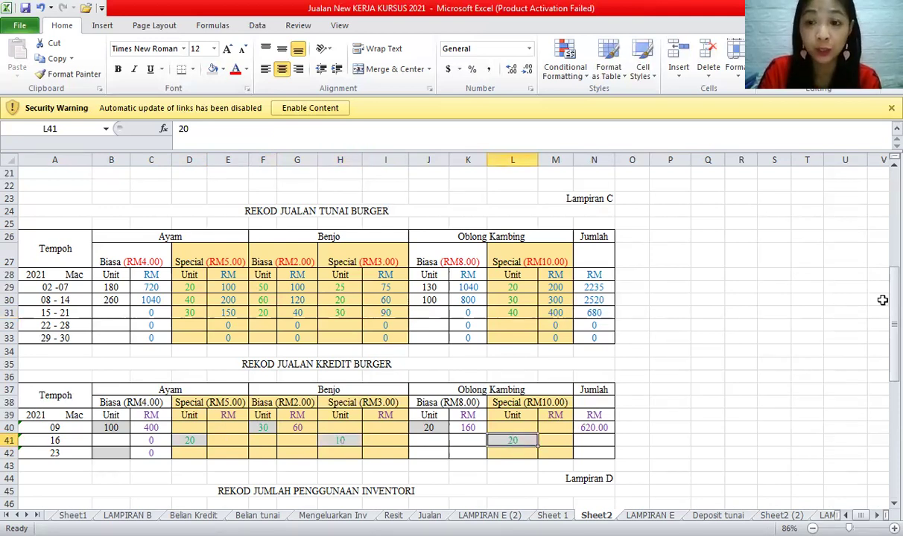
{"action": "scroll", "coordinate": [492, 237], "scroll_direction": "up", "scroll_amount": 7}
{"action": "left_click", "coordinate": [509, 253]}
{"action": "type", "text": "30"}
{"action": "key", "text": "Return"}
- Set the Tempahan kredit value for 15-21 in Jadual 2 to 60
{"action": "left_click", "coordinate": [510, 253]}
{"action": "type", "text": "60"}
{"action": "left_click", "coordinate": [557, 253]}
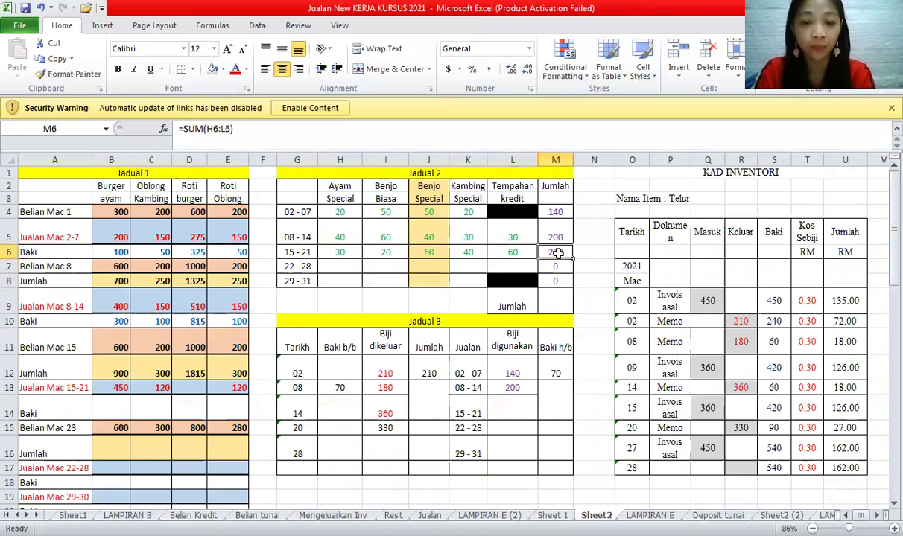
- Enter 210 as the Biji digunakan for the 15-21 sales in Jadual 3
{"action": "left_click", "coordinate": [507, 407]}
{"action": "type", "text": "210"}
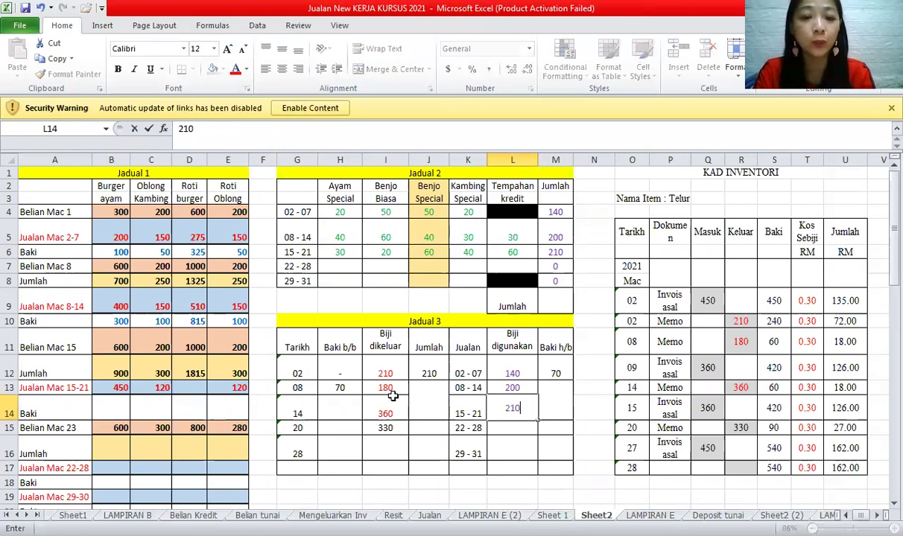
{"action": "key", "text": "Left"}
{"action": "key", "text": "Left"}
{"action": "key", "text": "Left"}
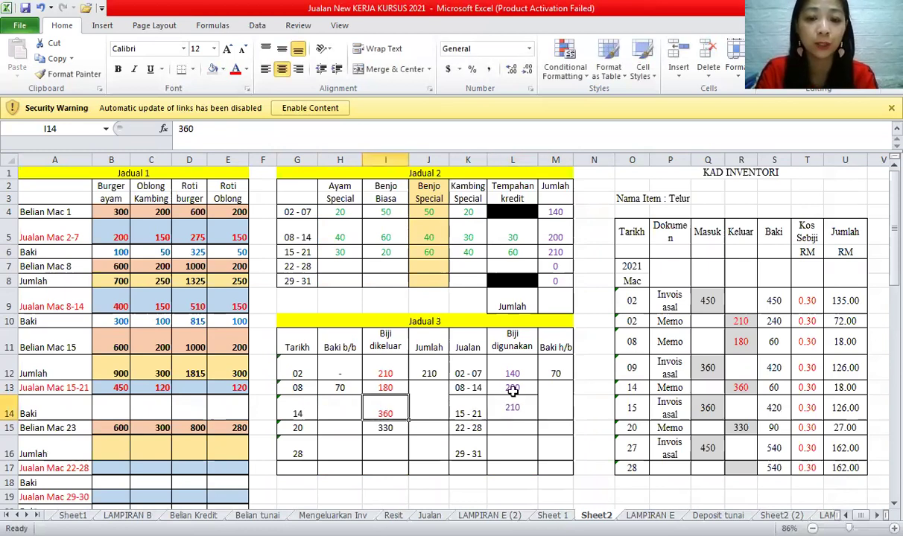
- Calculate the Jadual 3 Jumlah for 08 and 14 March in J13 with the formula =SUM(H13:I14)
{"action": "left_click", "coordinate": [435, 403]}
{"action": "type", "text": "="}
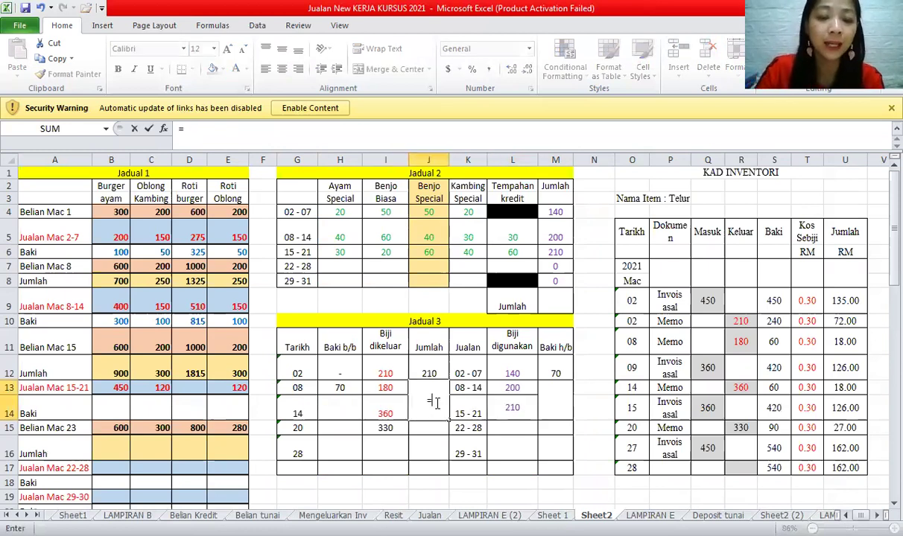
{"action": "type", "text": "sum("}
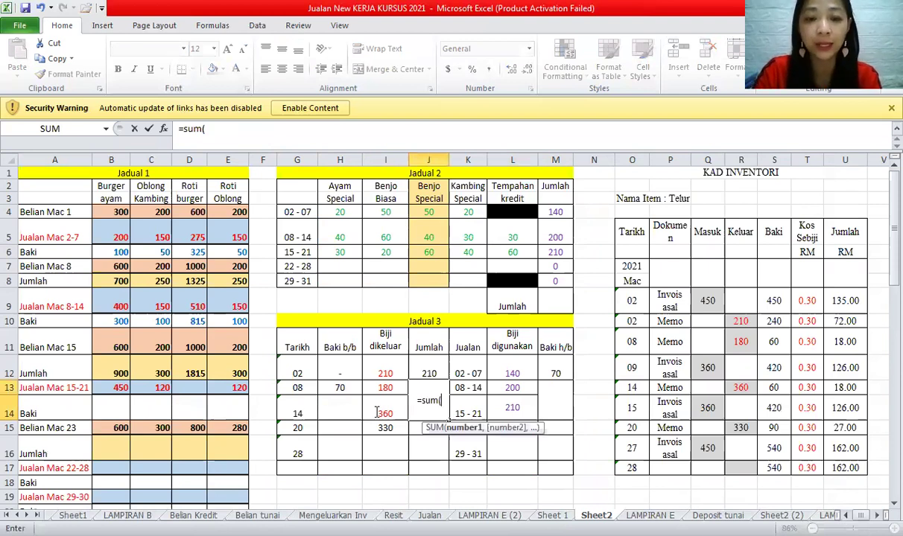
{"action": "left_click_drag", "start_coordinate": [356, 389], "coordinate": [405, 402]}
{"action": "key", "text": "Return"}
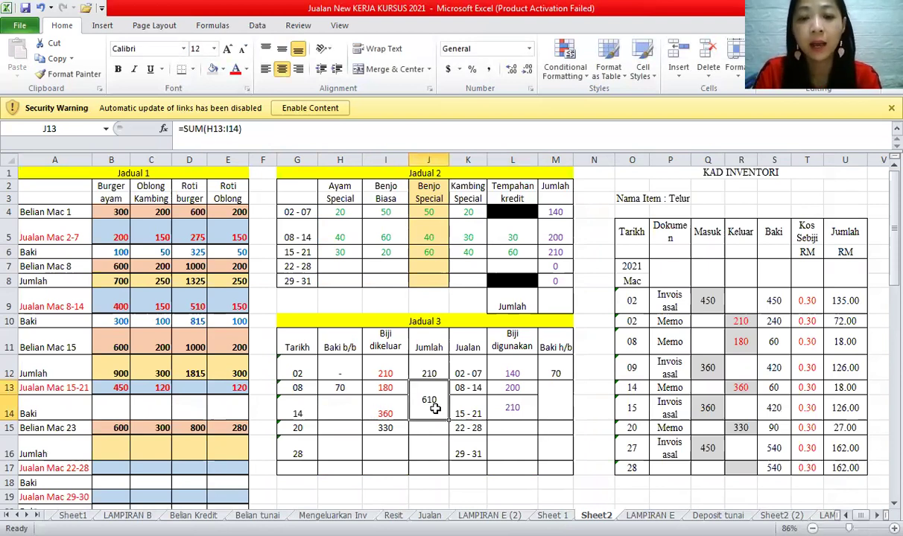
- Calculate the Jadual 3 Baki h/b in M13 for the 08-14 and 15-21 sales with the formula =SUM(J13-L13-L14)
{"action": "left_click", "coordinate": [553, 403]}
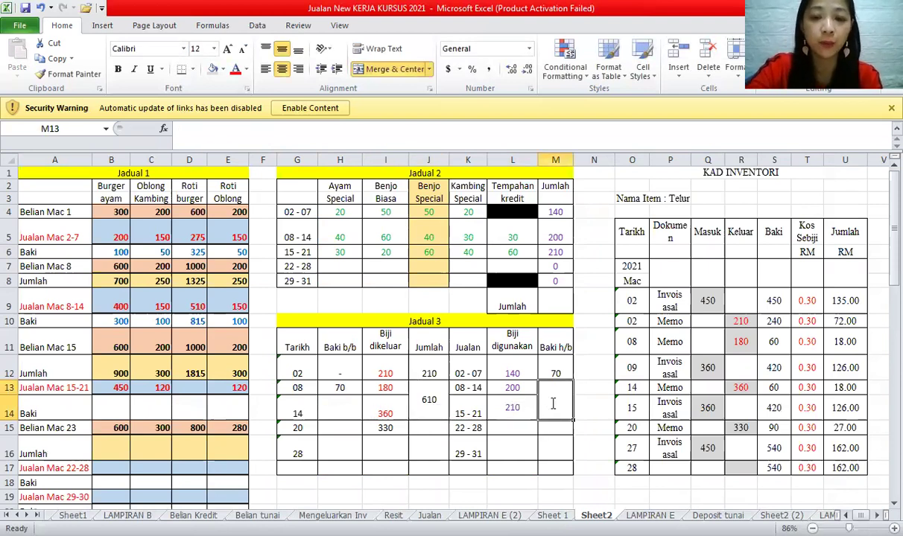
{"action": "type", "text": "=s"}
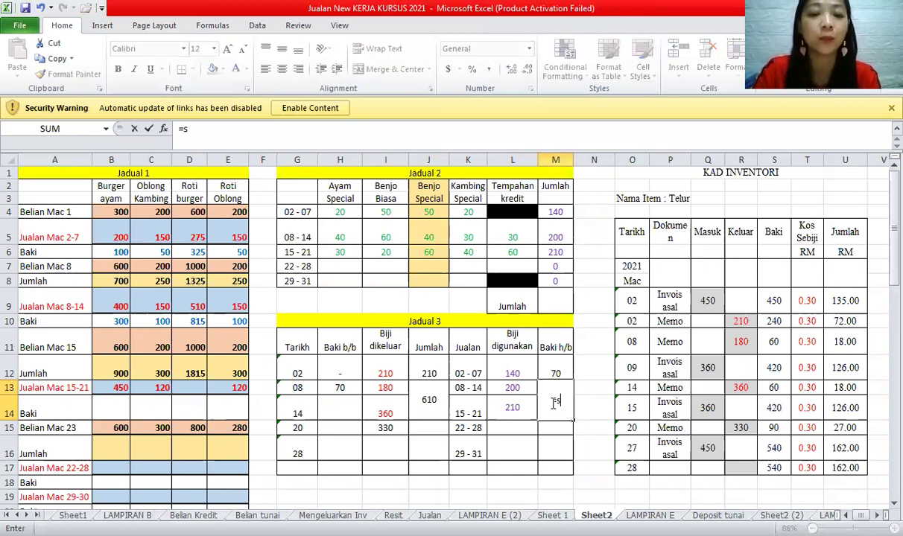
{"action": "type", "text": "um("}
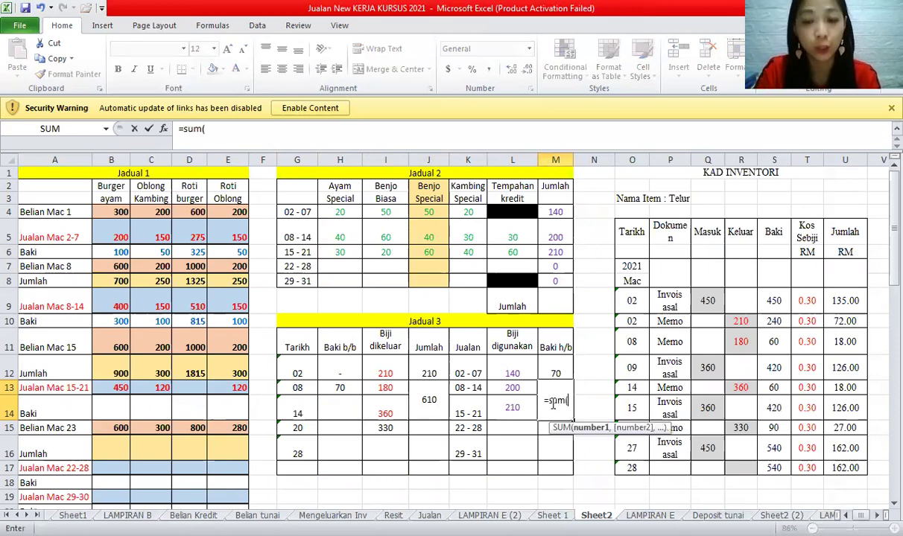
{"action": "left_click", "coordinate": [443, 392]}
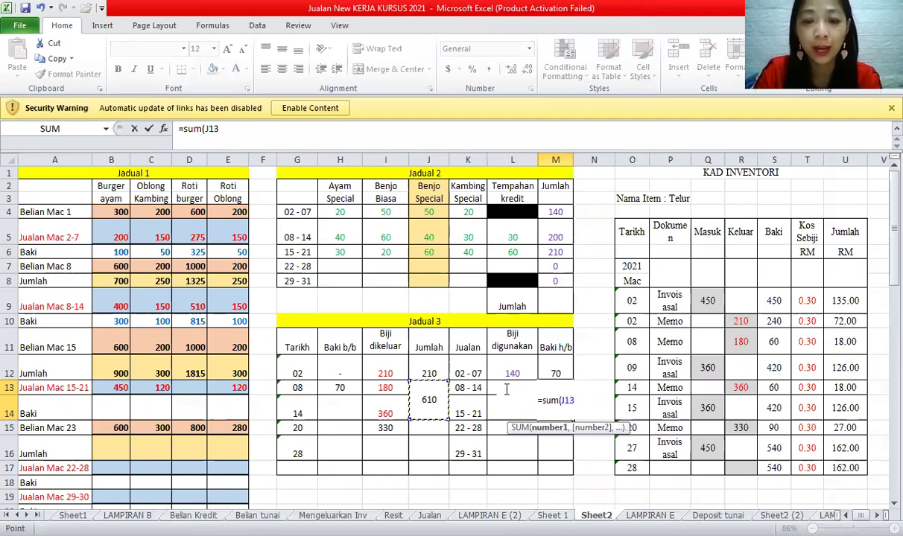
{"action": "type", "text": "-"}
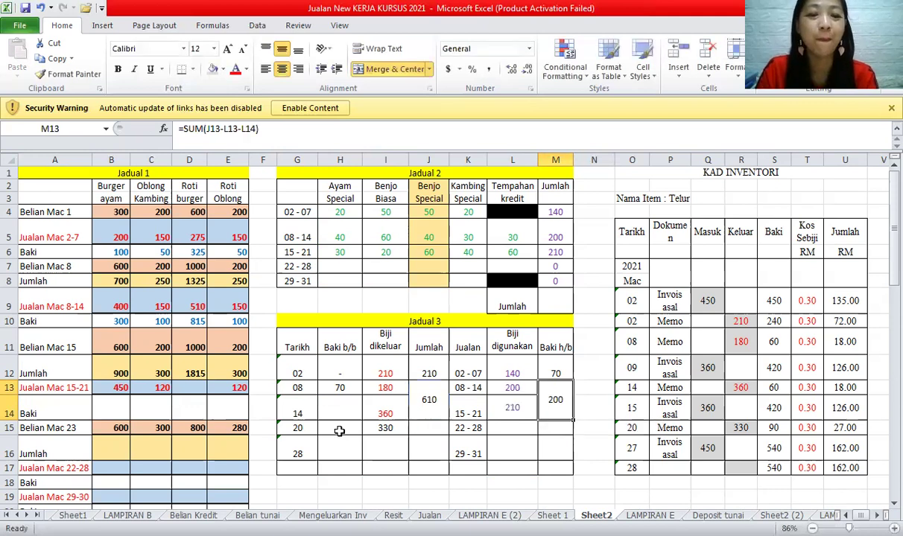
- Enter 200 as the Jadual 3 Baki b/b for 20 March and check the 15-21 egg usage in Jadual 2
{"action": "left_click", "coordinate": [339, 431]}
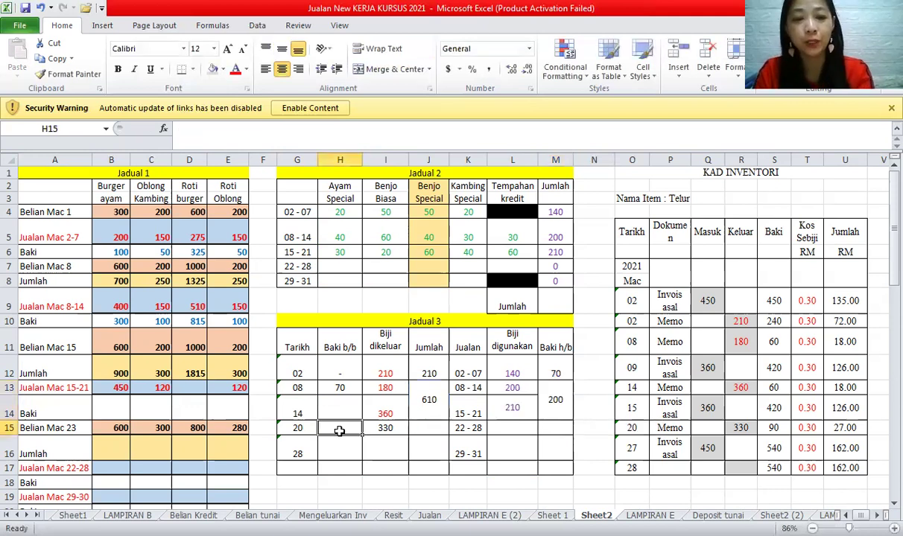
{"action": "type", "text": "2"}
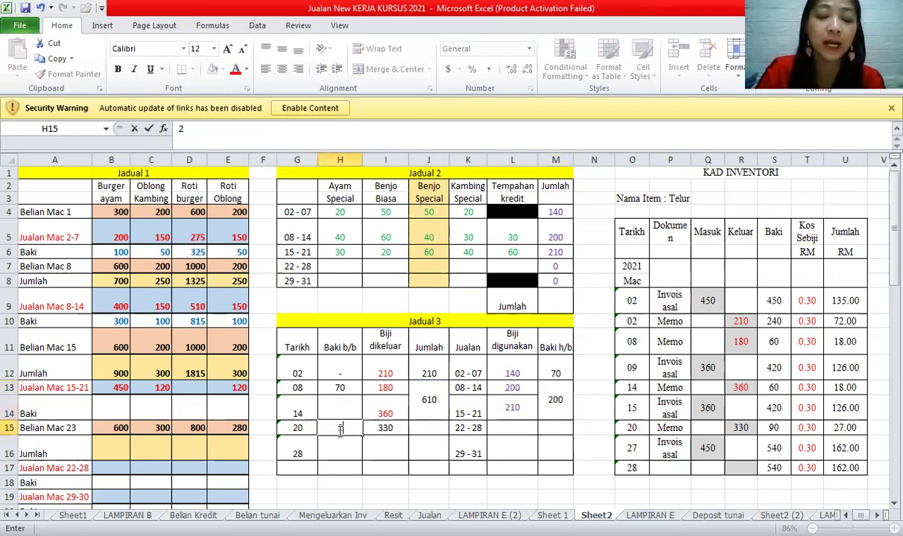
{"action": "type", "text": "00"}
{"action": "left_click", "coordinate": [421, 395]}
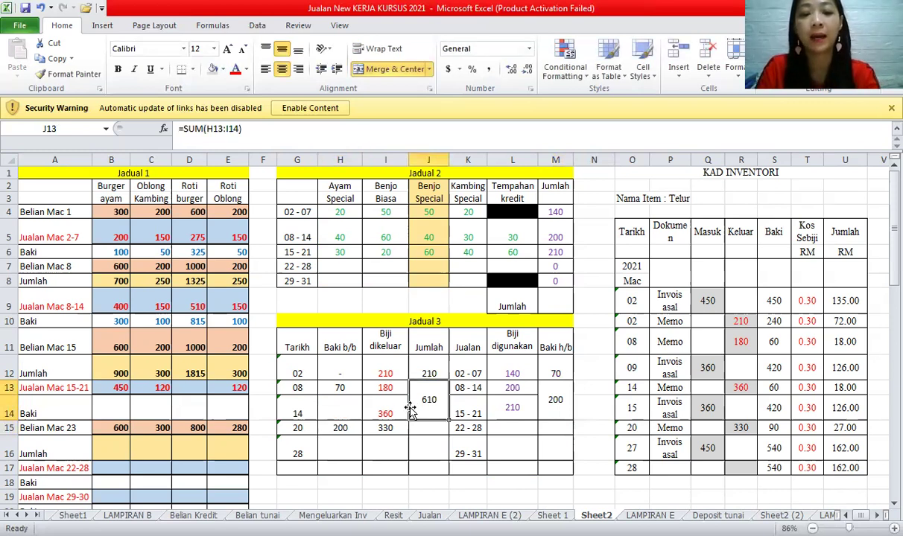
{"action": "left_click", "coordinate": [509, 408]}
{"action": "left_click_drag", "start_coordinate": [548, 252], "coordinate": [342, 249]}
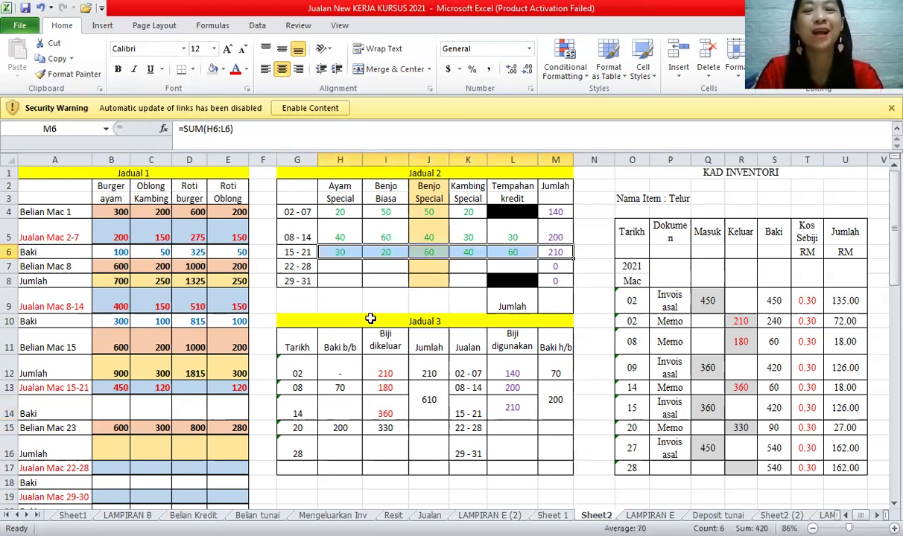
{"action": "left_click", "coordinate": [370, 319]}
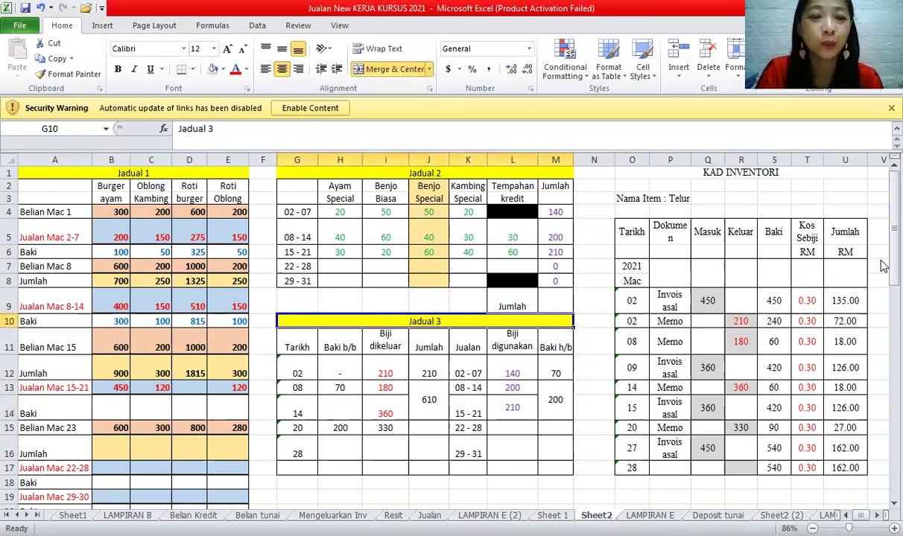
- Enter 400 as the Ayam Biasa units for 15-21 March in Rekod Jualan Tunai Burger, consulting Jadual 1 and the Ayam Special cash and credit units
{"action": "left_click_drag", "start_coordinate": [883, 297], "coordinate": [883, 326]}
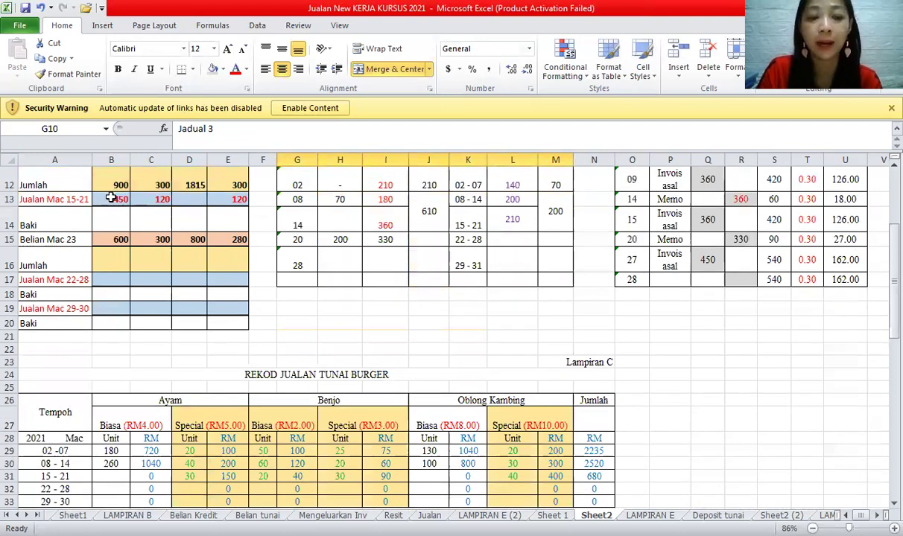
{"action": "left_click", "coordinate": [111, 198]}
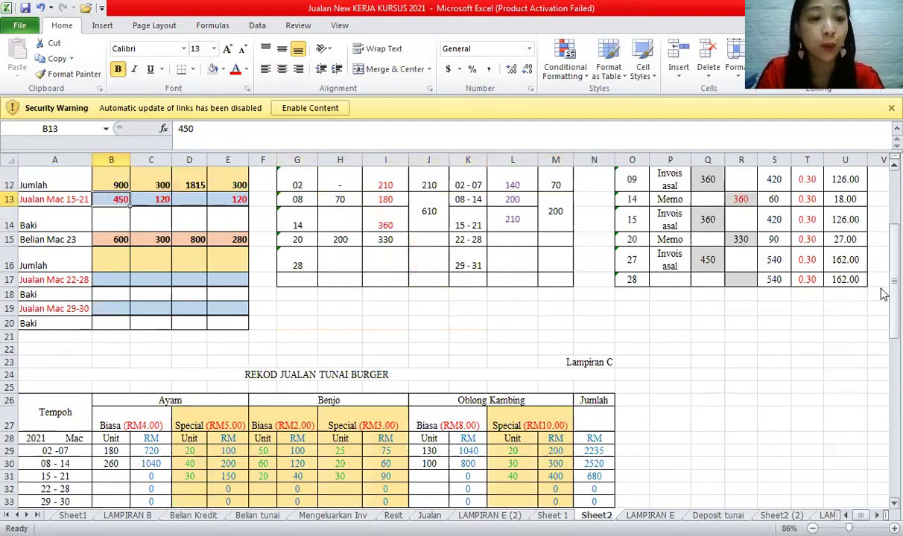
{"action": "scroll", "coordinate": [883, 294], "scroll_direction": "down", "scroll_amount": 3}
{"action": "scroll", "coordinate": [101, 436], "scroll_direction": "up", "scroll_amount": 1}
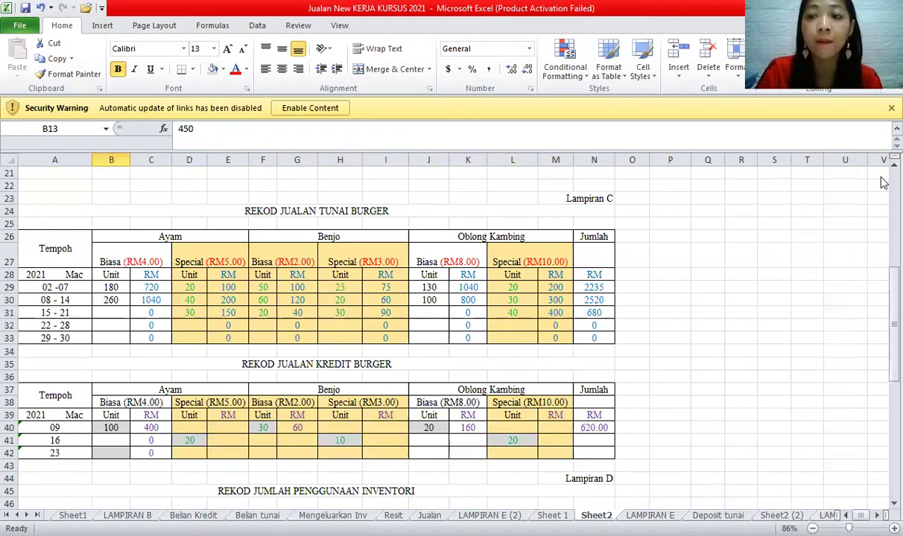
{"action": "scroll", "coordinate": [883, 170], "scroll_direction": "up", "scroll_amount": 1}
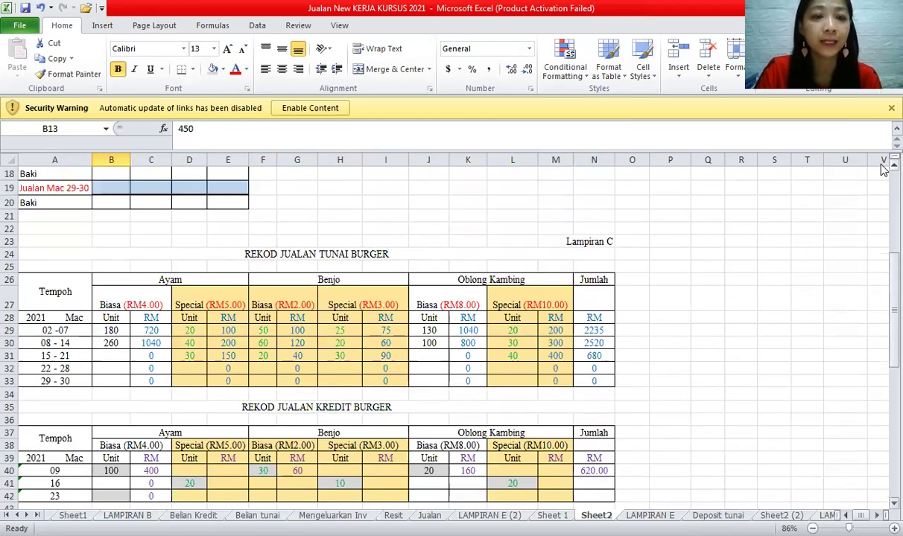
{"action": "scroll", "coordinate": [469, 179], "scroll_direction": "up", "scroll_amount": 1}
{"action": "scroll", "coordinate": [465, 182], "scroll_direction": "up", "scroll_amount": 1}
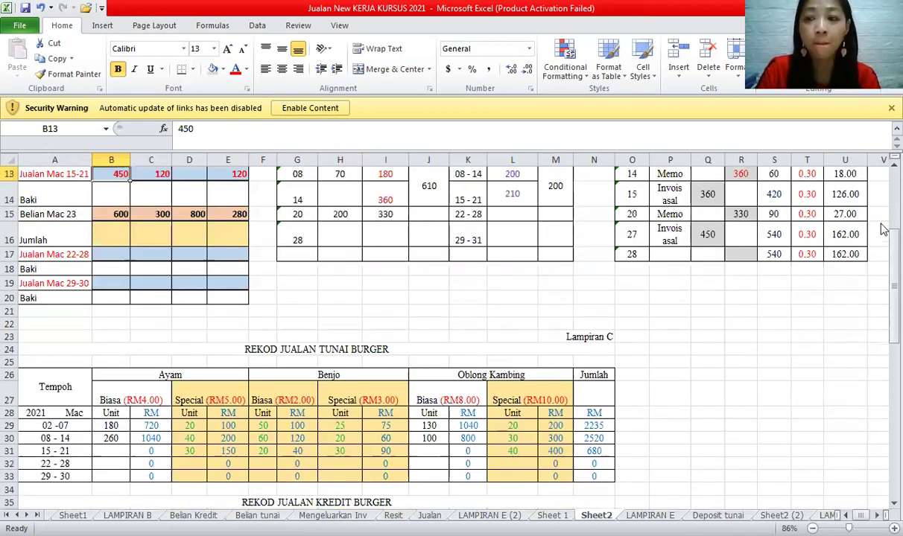
{"action": "left_click_drag", "start_coordinate": [891, 238], "coordinate": [891, 268]}
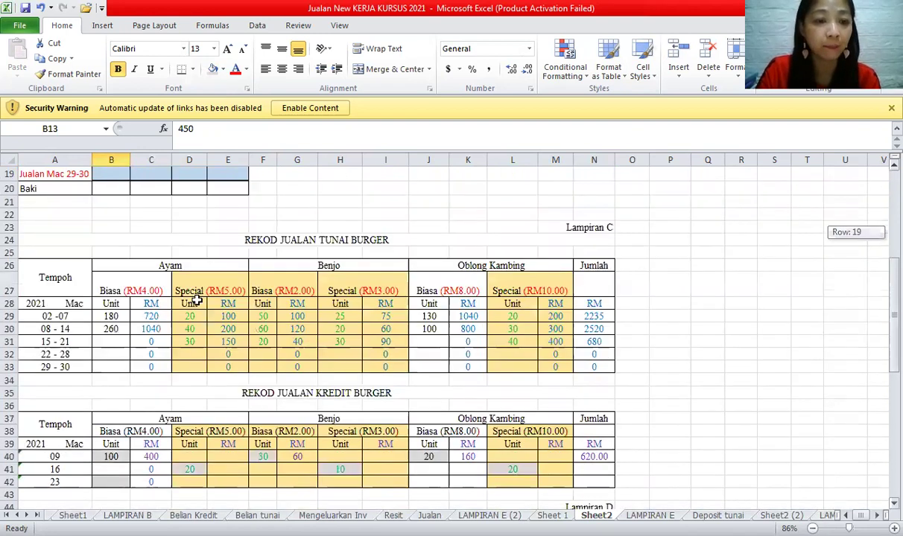
{"action": "left_click", "coordinate": [217, 327]}
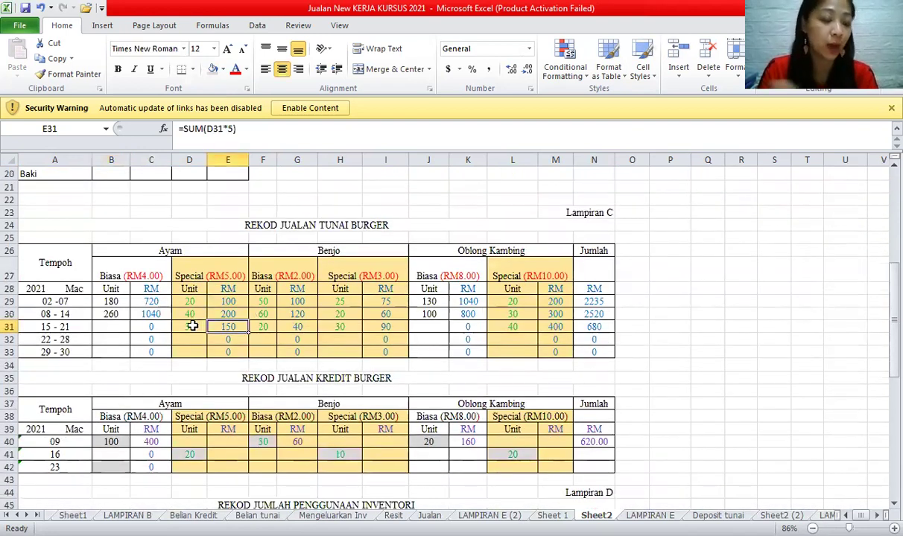
{"action": "left_click", "coordinate": [193, 327]}
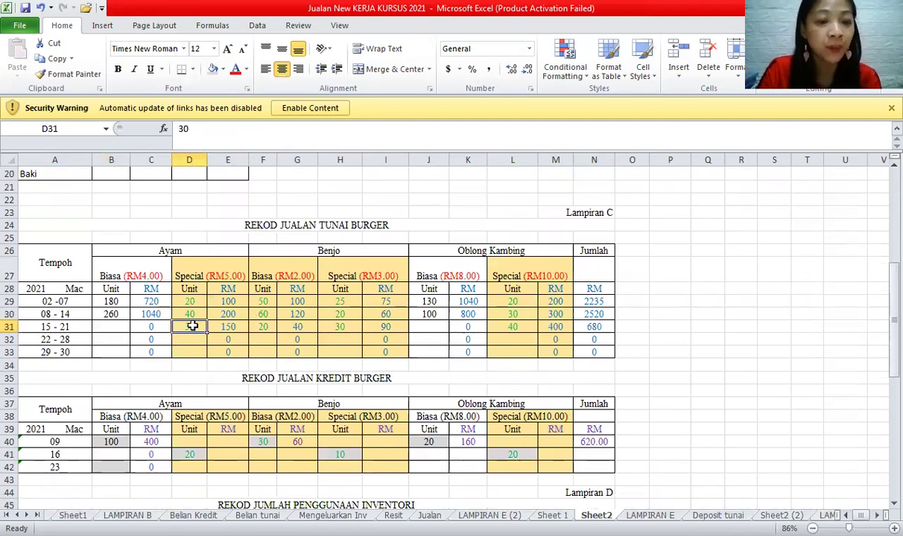
{"action": "left_click", "coordinate": [192, 453]}
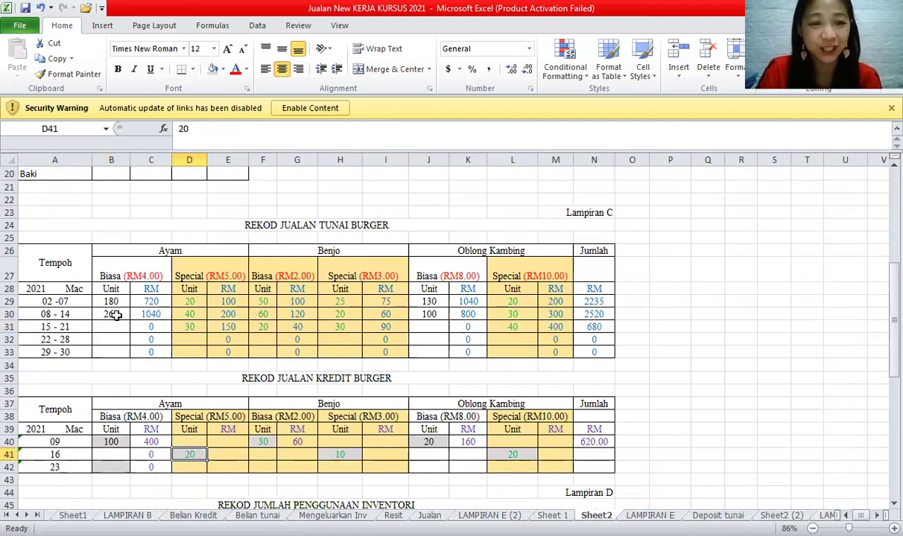
{"action": "left_click", "coordinate": [113, 325]}
{"action": "type", "text": "400"}
{"action": "left_click", "coordinate": [119, 364]}
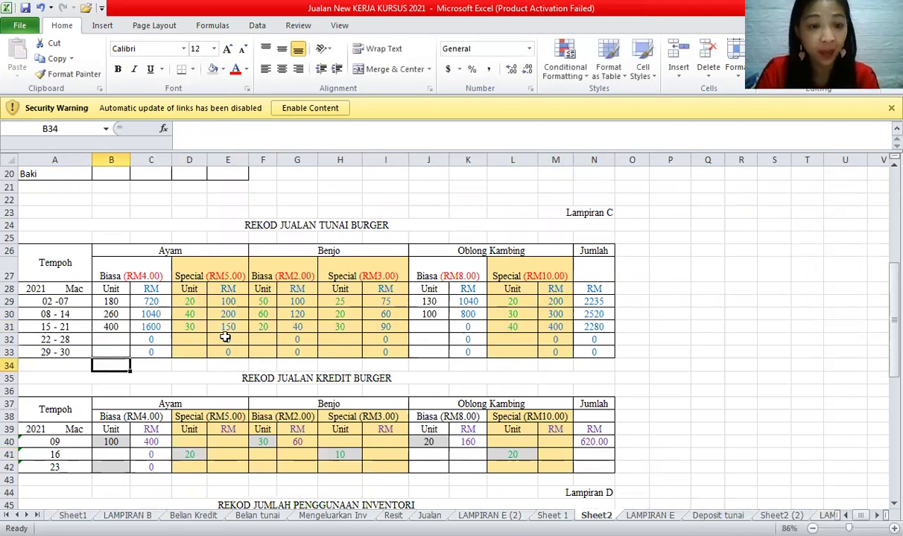
- Enter 60 as the Oblong Kambing Biasa cash units for 15-21 March and check that row's RM amounts and Jumlah
{"action": "left_click", "coordinate": [492, 290]}
{"action": "mouse_move", "coordinate": [883, 279]}
{"action": "left_mouse_down"}
{"action": "mouse_move", "coordinate": [883, 243]}
{"action": "mouse_move", "coordinate": [888, 282]}
{"action": "left_mouse_up"}
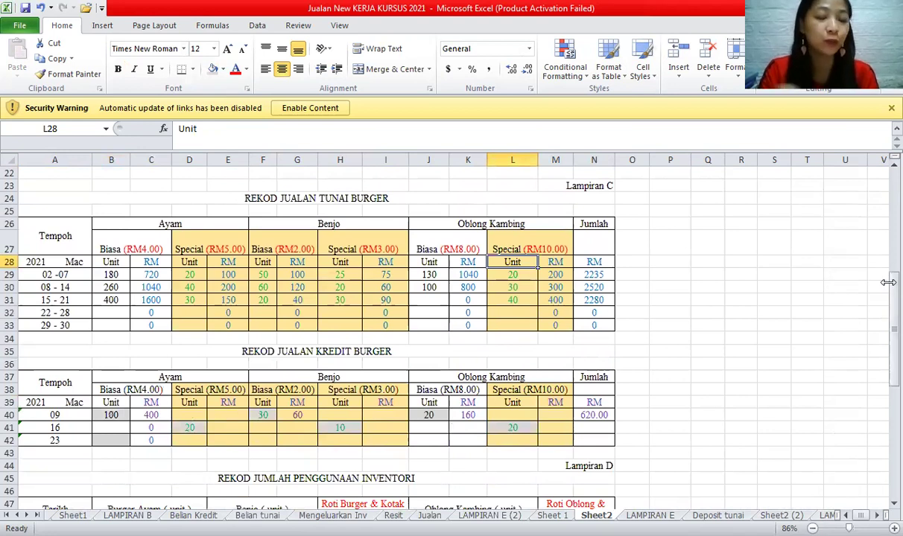
{"action": "left_click", "coordinate": [506, 298]}
{"action": "left_click", "coordinate": [504, 431]}
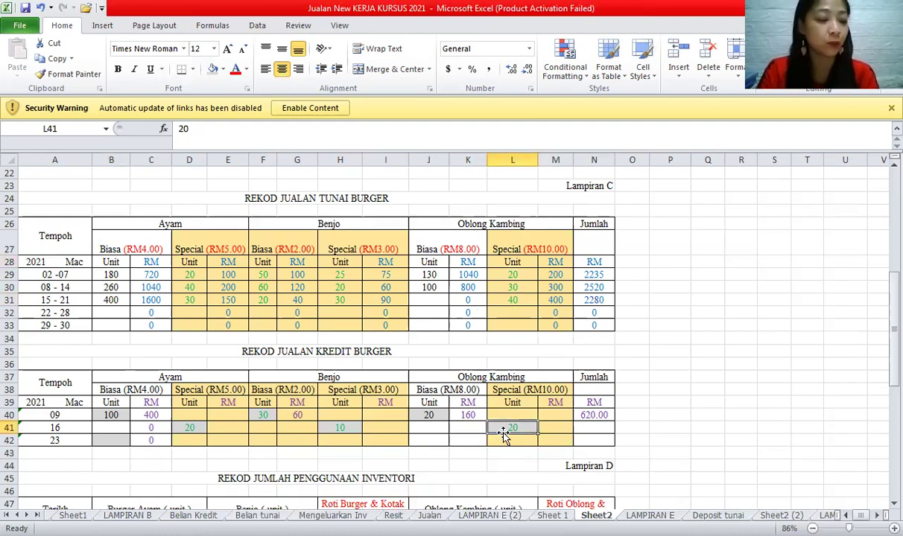
{"action": "left_click", "coordinate": [444, 298]}
{"action": "type", "text": "60"}
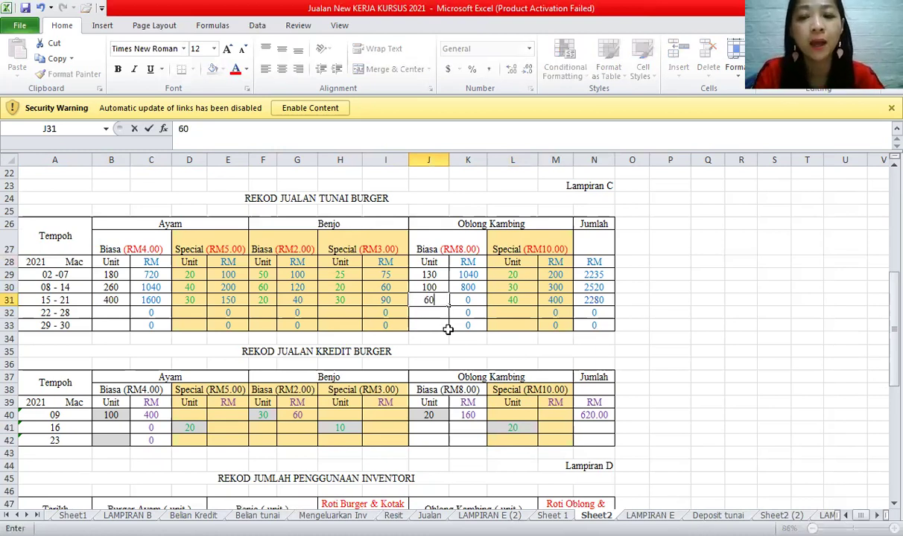
{"action": "left_click", "coordinate": [446, 326]}
{"action": "left_click", "coordinate": [142, 304]}
{"action": "left_click", "coordinate": [290, 299]}
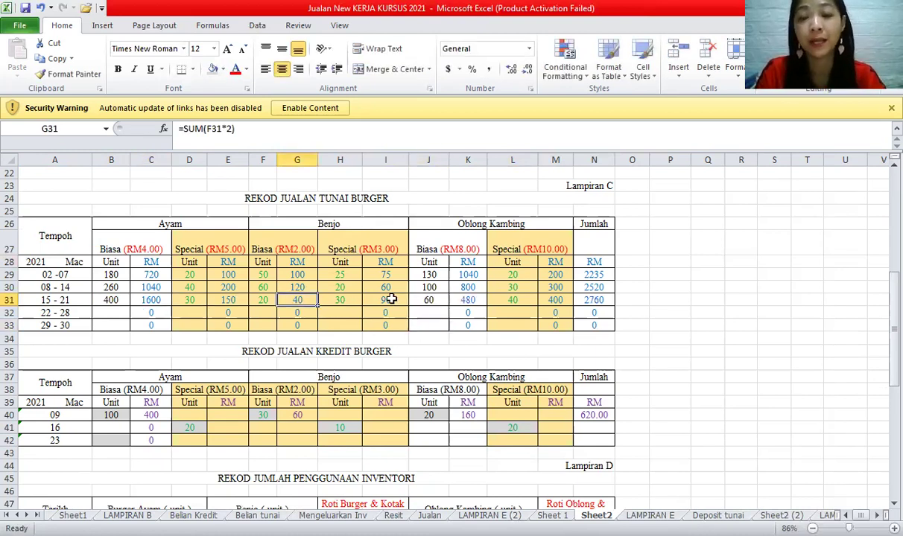
{"action": "left_click", "coordinate": [597, 301]}
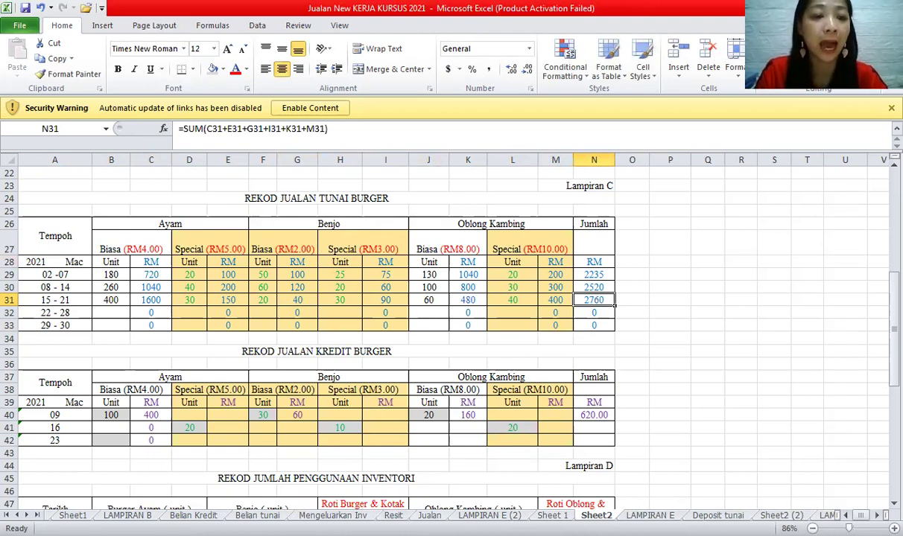
- Complete the 15-21 March cash sales entry under document 22 on the Jualan sheet with the amount 2 760.00 in red
{"action": "left_click", "coordinate": [430, 516]}
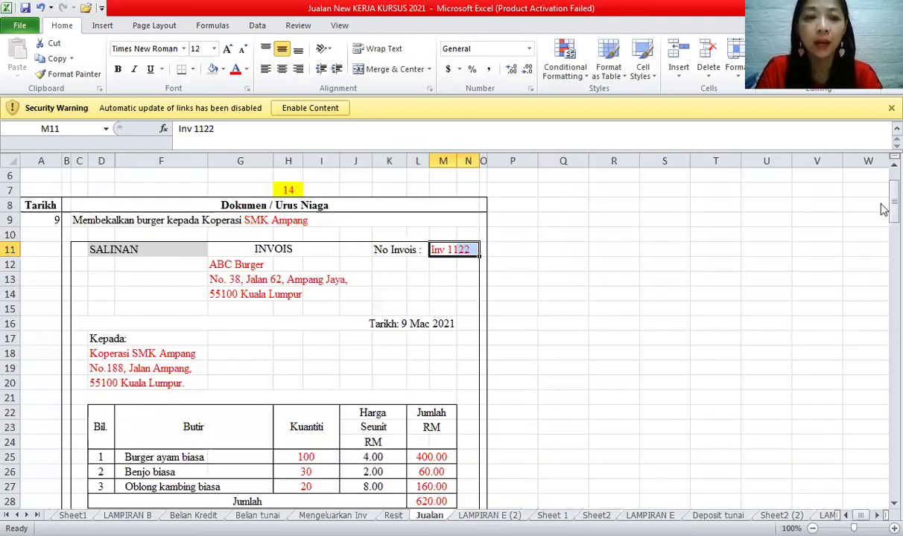
{"action": "left_click_drag", "start_coordinate": [883, 209], "coordinate": [883, 360]}
{"action": "scroll", "coordinate": [298, 289], "scroll_direction": "down", "scroll_amount": 1}
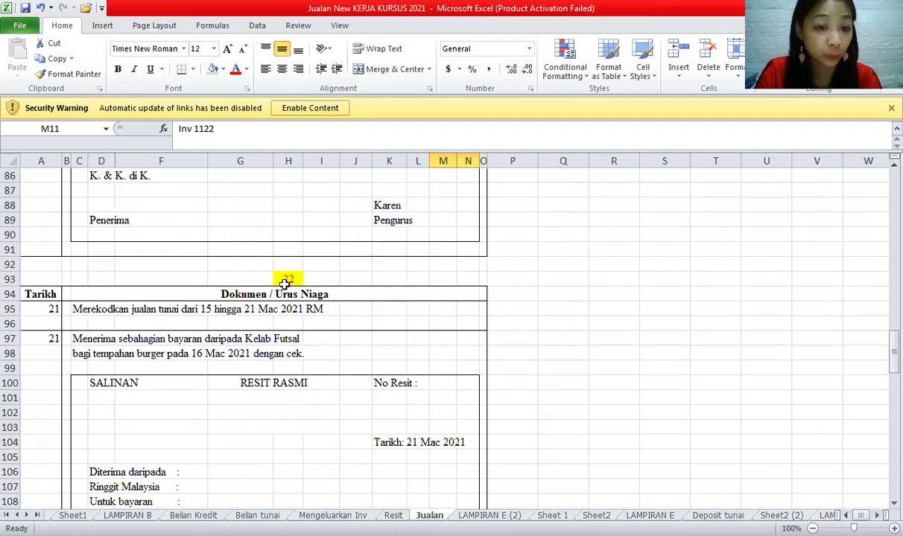
{"action": "left_click", "coordinate": [283, 282]}
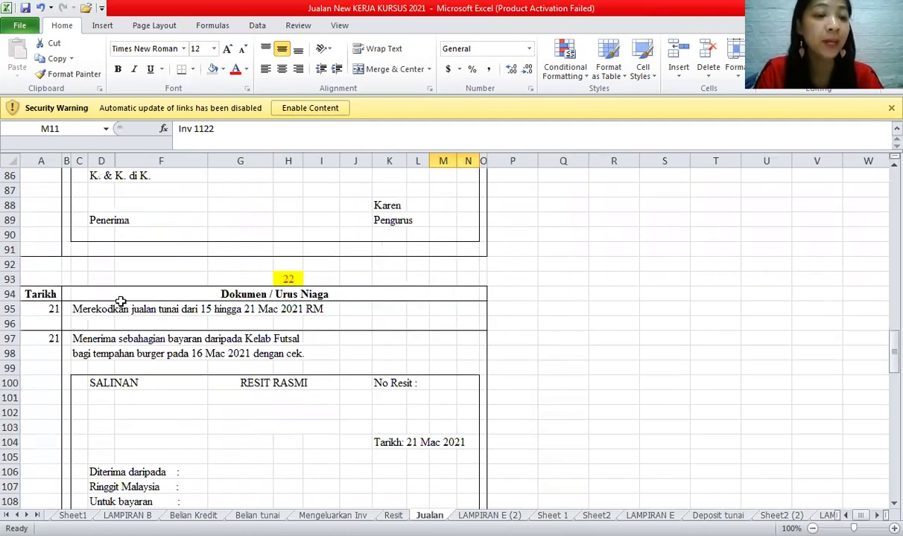
{"action": "left_click", "coordinate": [81, 311]}
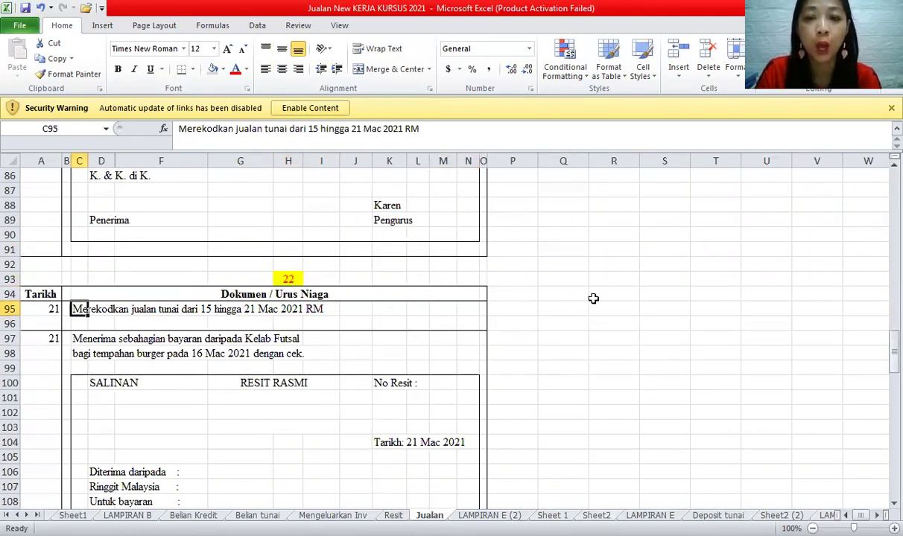
{"action": "left_click", "coordinate": [596, 515]}
{"action": "left_click", "coordinate": [594, 299]}
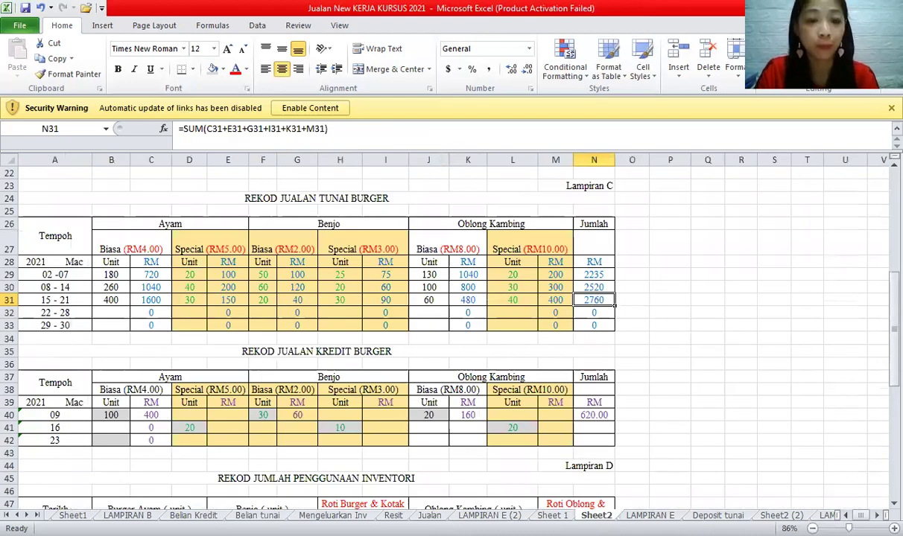
{"action": "left_click", "coordinate": [429, 515]}
{"action": "left_click", "coordinate": [458, 132]}
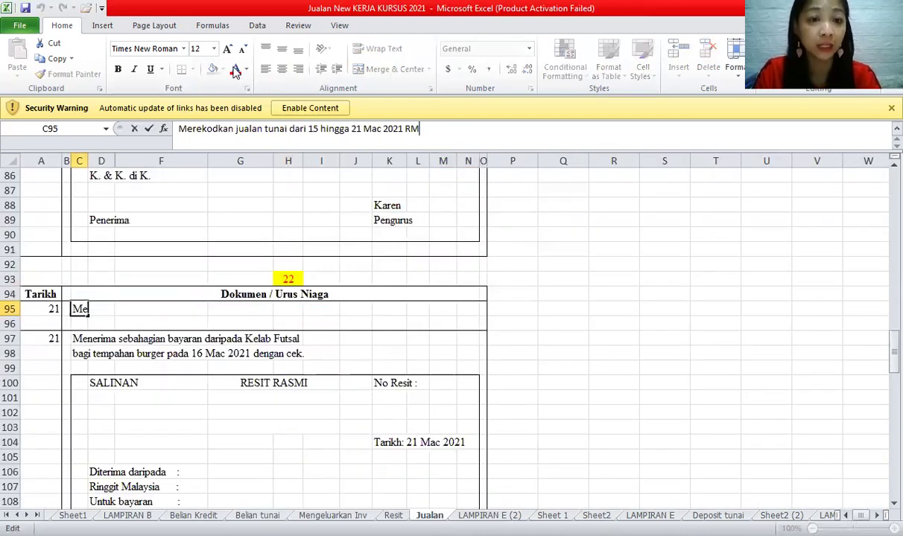
{"action": "type", "text": "2 760.00"}
{"action": "left_click", "coordinate": [469, 320]}
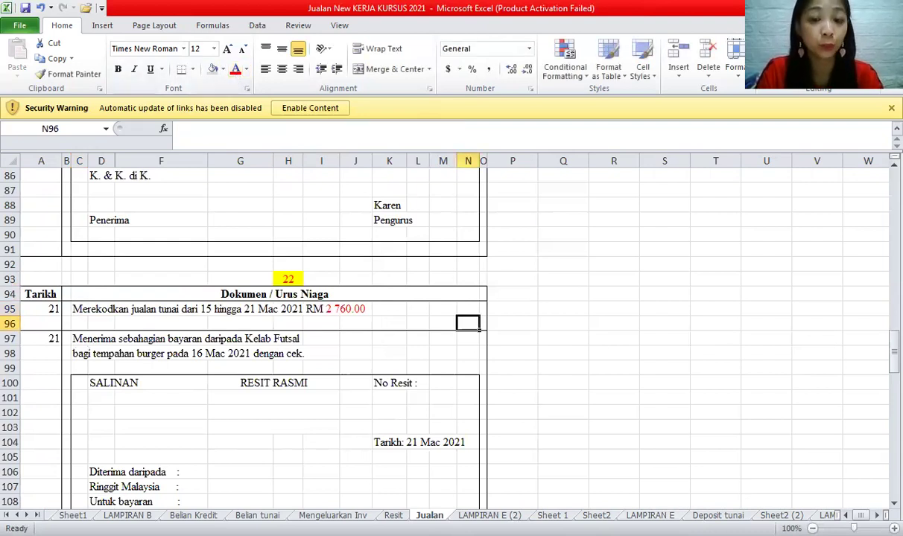
- Calculate the 16 March Ayam Special RM amount in Rekod Jualan Kredit Burger on Sheet2 as its units times 5
{"action": "key", "text": "ctrl+Page_Down"}
{"action": "key", "text": "ctrl+Page_Down"}
{"action": "key", "text": "ctrl+Page_Down"}
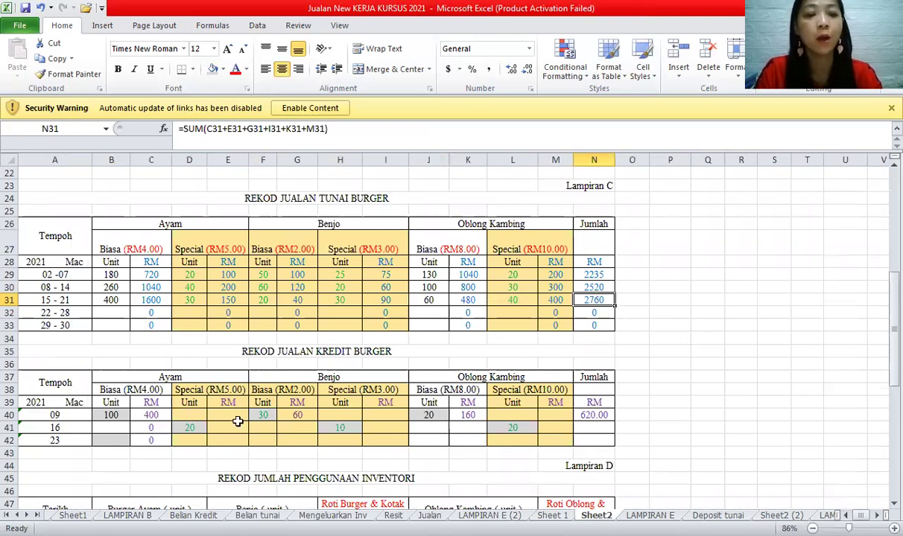
{"action": "left_click", "coordinate": [189, 428]}
{"action": "left_click", "coordinate": [230, 426]}
{"action": "type", "text": "=s"}
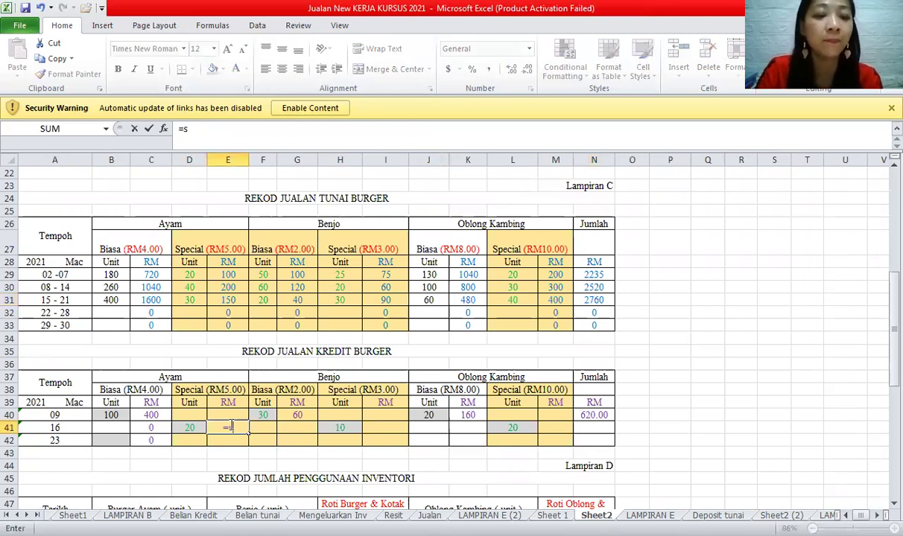
{"action": "type", "text": "um("}
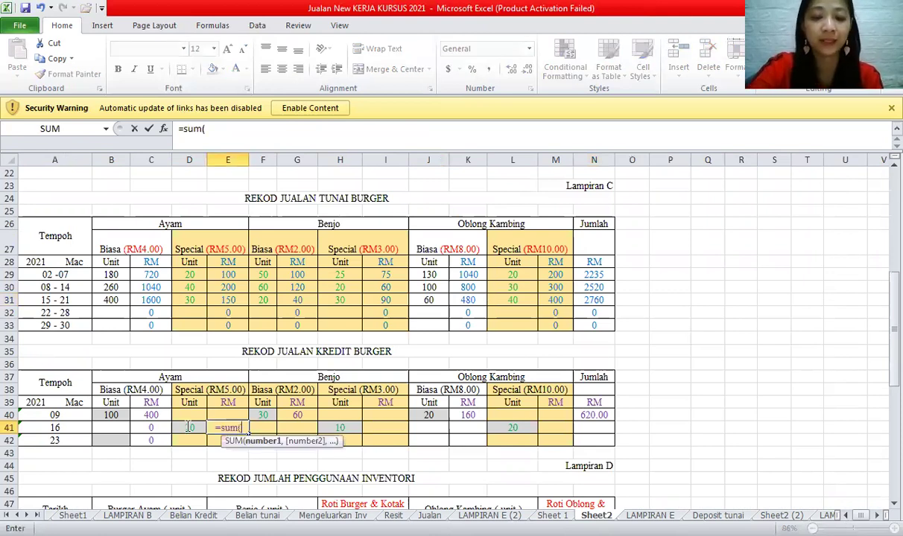
{"action": "left_click", "coordinate": [189, 428]}
{"action": "type", "text": "*5)"}
{"action": "left_click", "coordinate": [213, 393]}
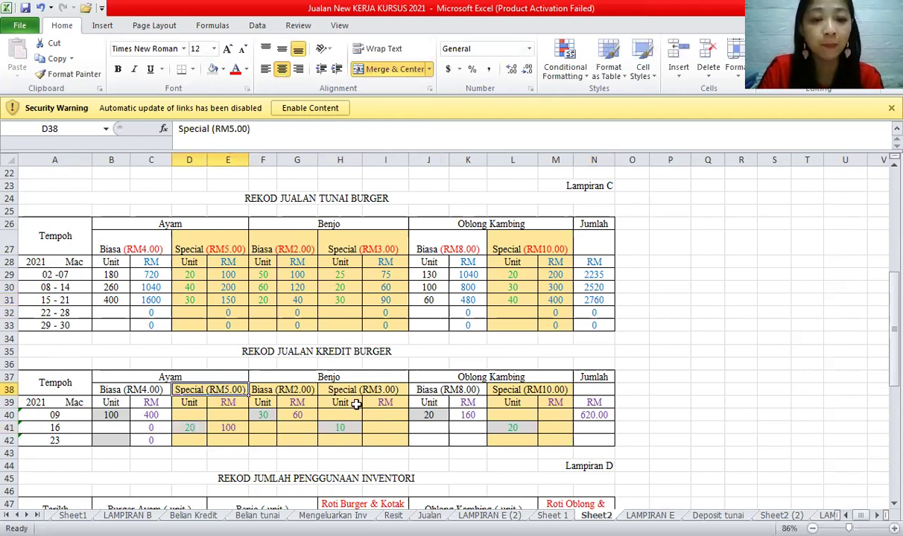
- Calculate the Benjo Special RM amount for the 16 March credit sale as its units times 3
{"action": "left_click", "coordinate": [345, 428]}
{"action": "left_click", "coordinate": [388, 425]}
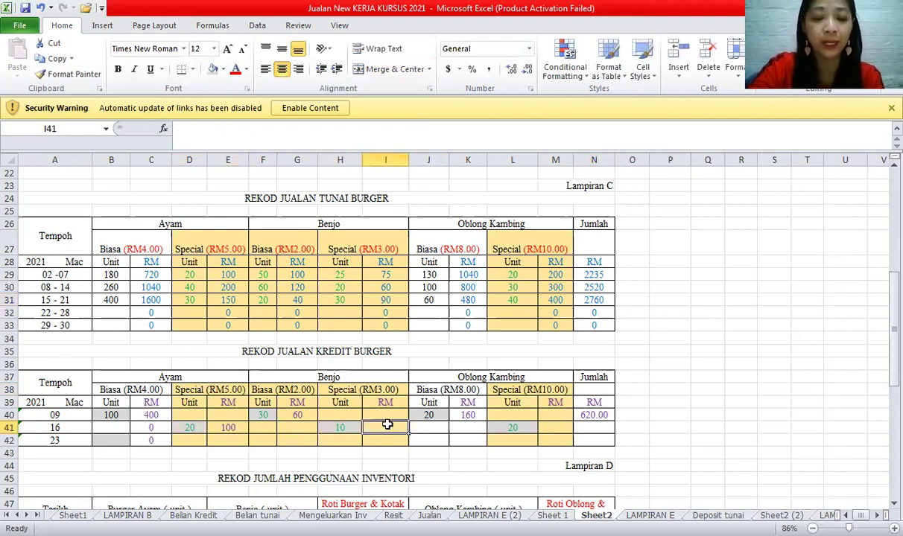
{"action": "type", "text": "=sum("}
{"action": "left_click", "coordinate": [334, 429]}
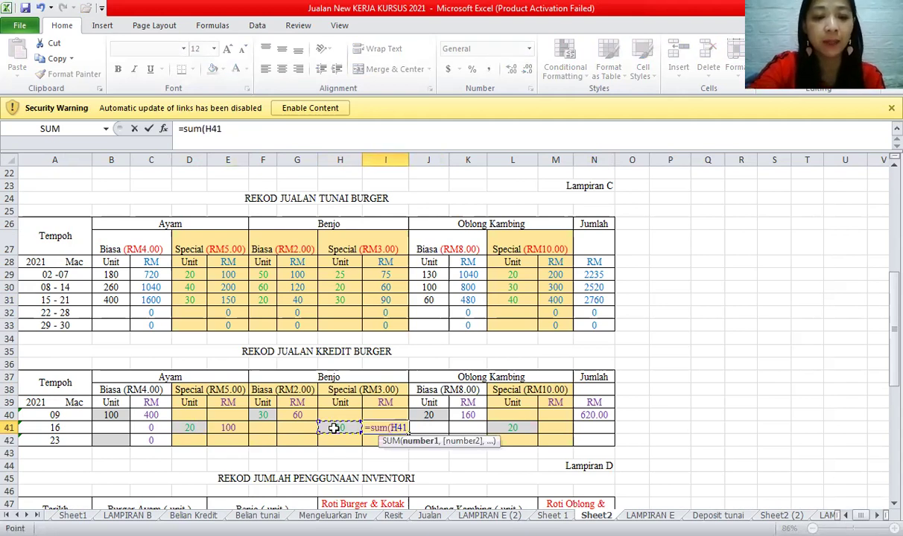
{"action": "type", "text": "8"}
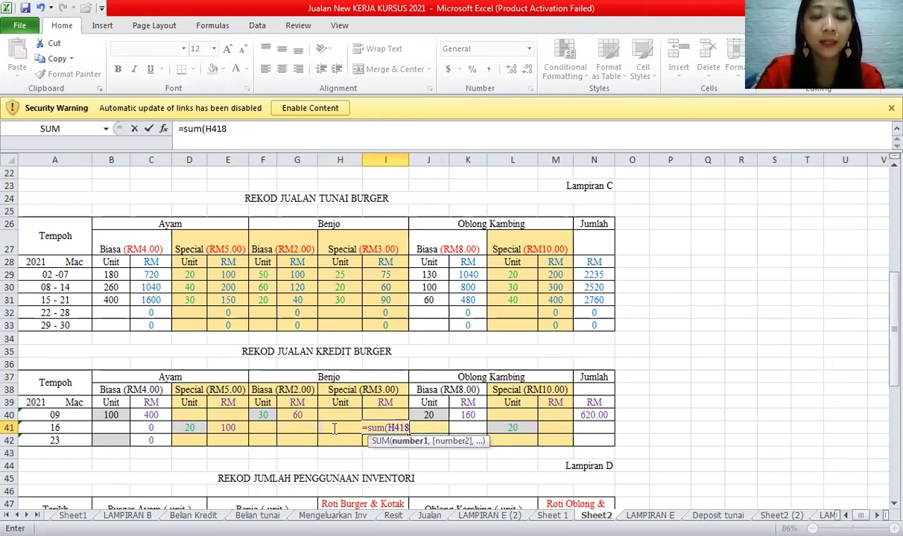
- Calculate the Oblong Kambing Special RM amount for the 16 March credit sale with a SUM formula multiplying its units by 10
{"action": "left_click", "coordinate": [546, 429]}
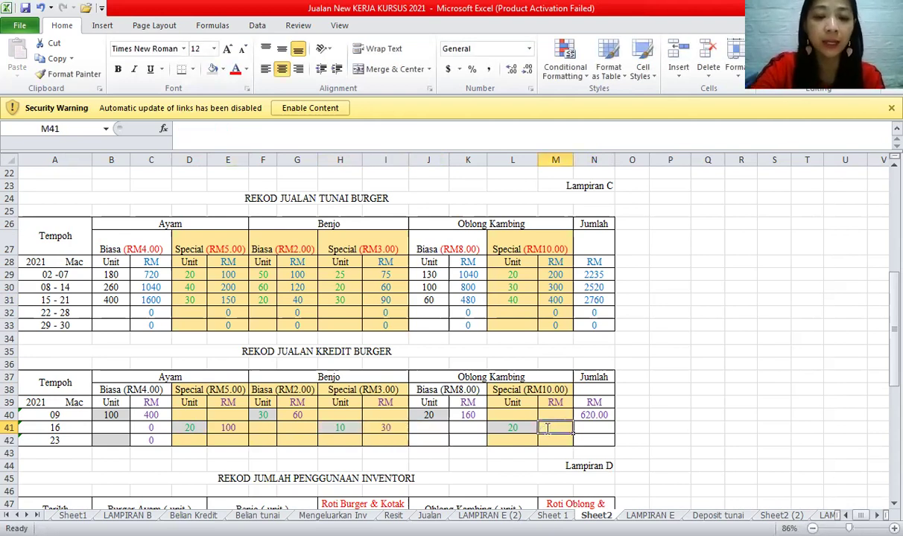
{"action": "type", "text": "="}
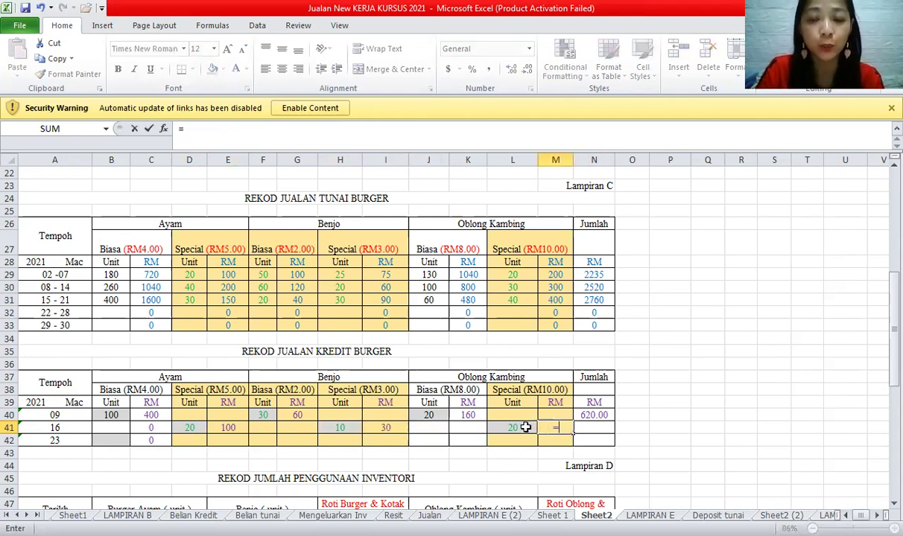
{"action": "type", "text": "sum("}
{"action": "left_click", "coordinate": [527, 428]}
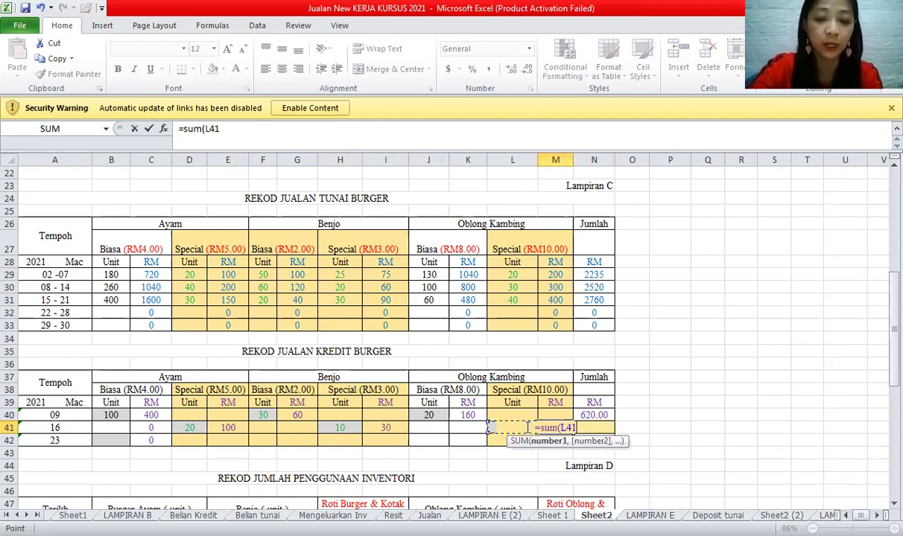
{"action": "type", "text": "*10)"}
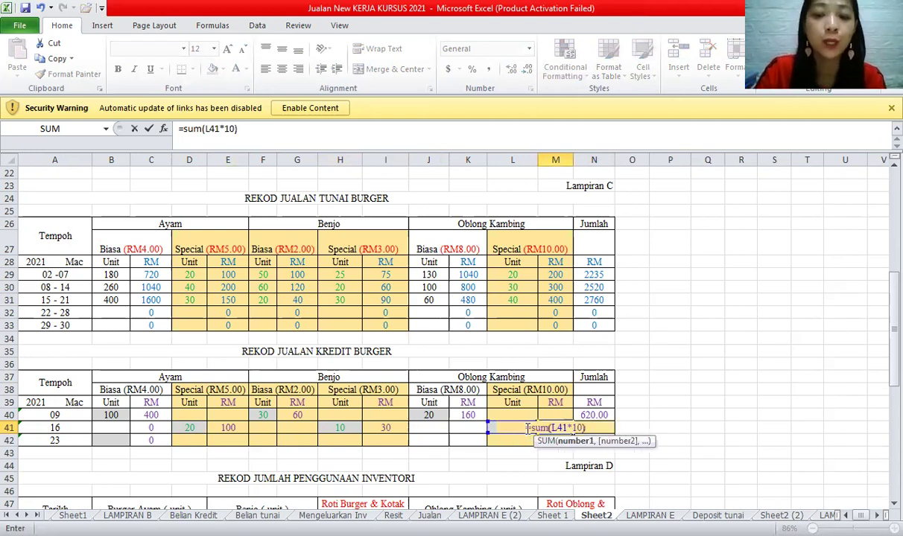
- Enter a SUM formula in the 16 March credit Jumlah that adds the Ayam Special and Benjo Special RM amounts
{"action": "left_click", "coordinate": [595, 426]}
{"action": "type", "text": "="}
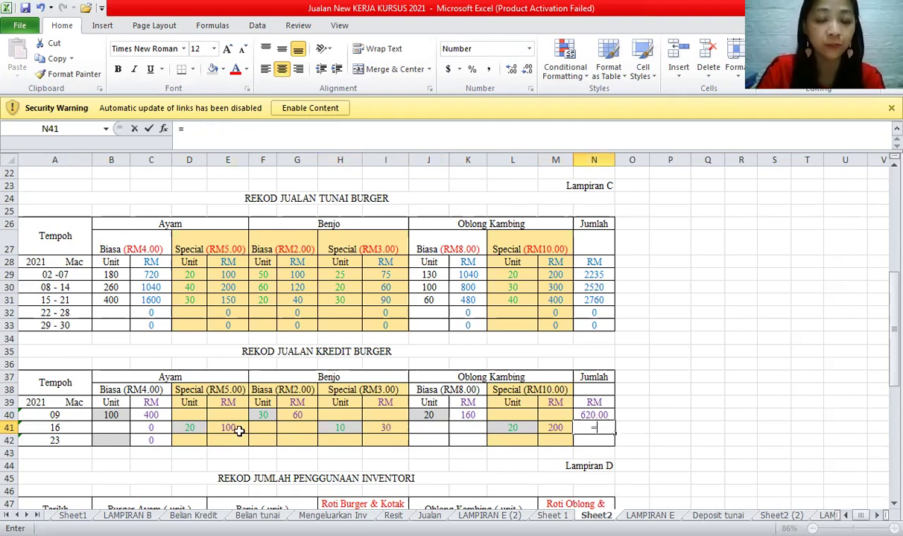
{"action": "type", "text": "sum("}
{"action": "left_click", "coordinate": [238, 430]}
{"action": "type", "text": "+"}
{"action": "left_click", "coordinate": [383, 428]}
{"action": "key", "text": "Return"}
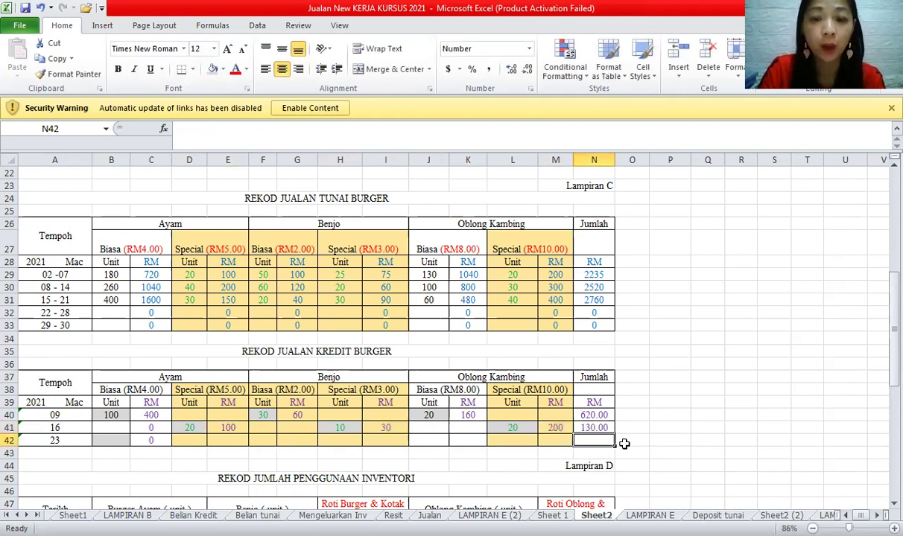
- Extend the 16 March credit Jumlah formula with the Oblong Kambing Special RM amount and review the whole row
{"action": "key", "text": "Up"}
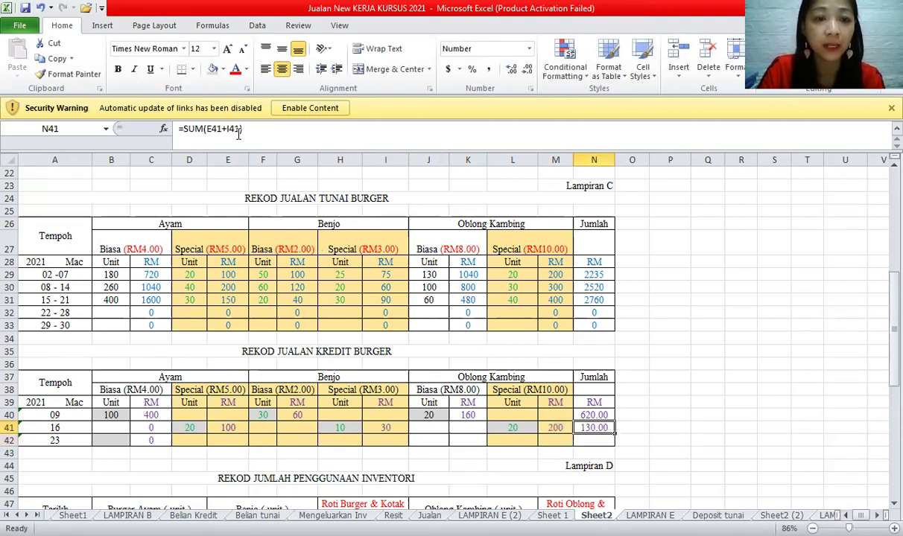
{"action": "left_click", "coordinate": [238, 132]}
{"action": "type", "text": "+"}
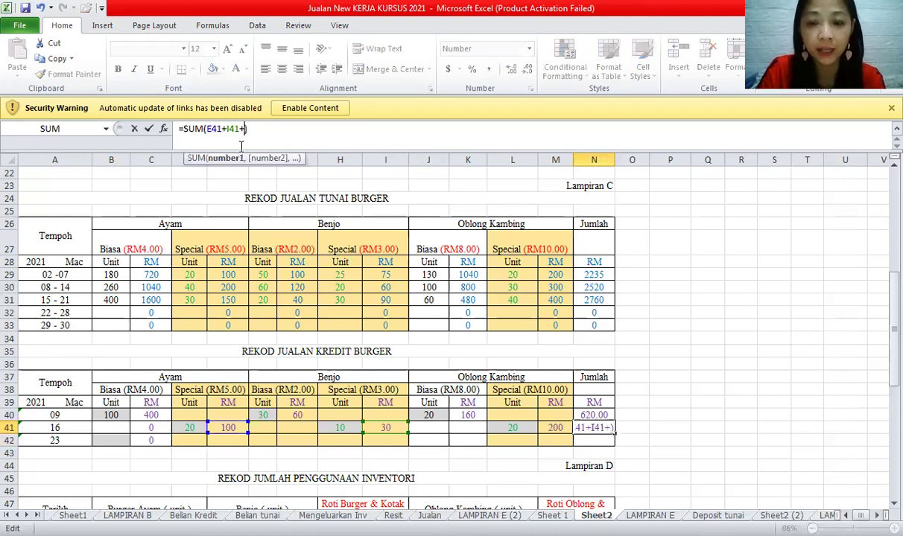
{"action": "left_click", "coordinate": [560, 427]}
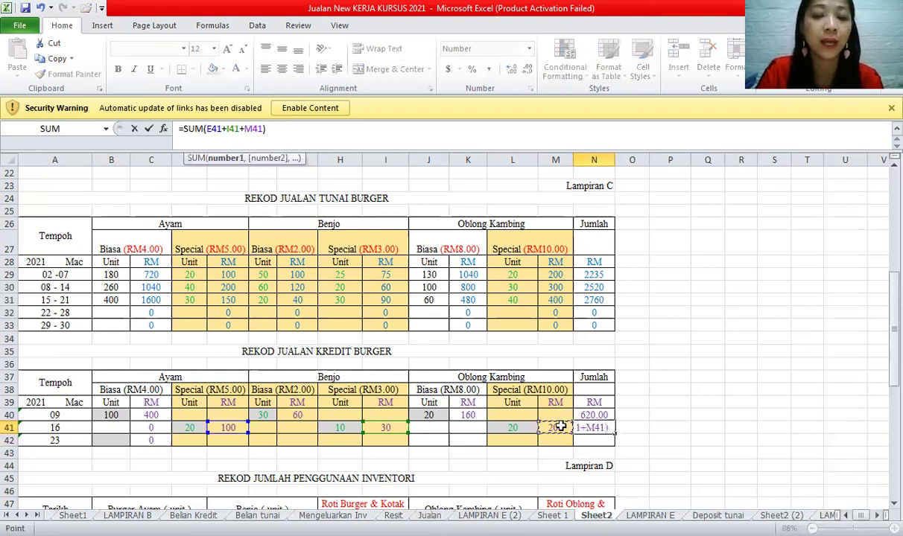
{"action": "key", "text": "Return"}
{"action": "left_click", "coordinate": [595, 428]}
{"action": "left_click_drag", "start_coordinate": [77, 430], "coordinate": [579, 428]}
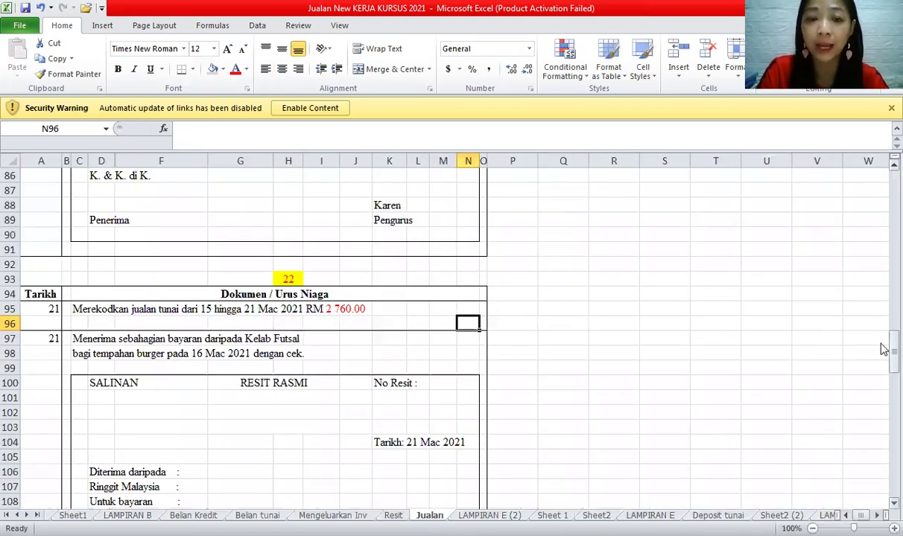
- Complete the customer name under document 20 on the Jualan sheet with Berjaya in red, consulting the Kelab Futsal details on Sheet1
{"action": "left_click_drag", "start_coordinate": [884, 348], "coordinate": [884, 301]}
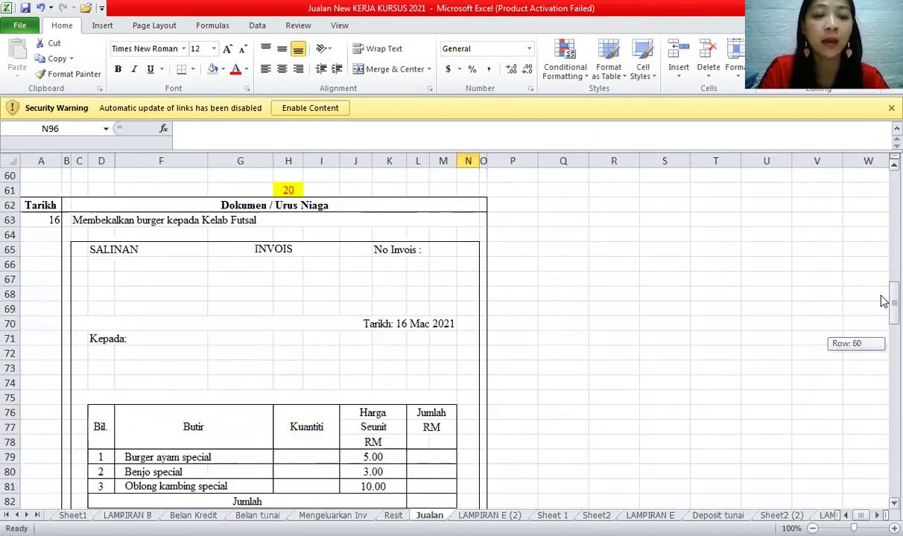
{"action": "left_click", "coordinate": [291, 190]}
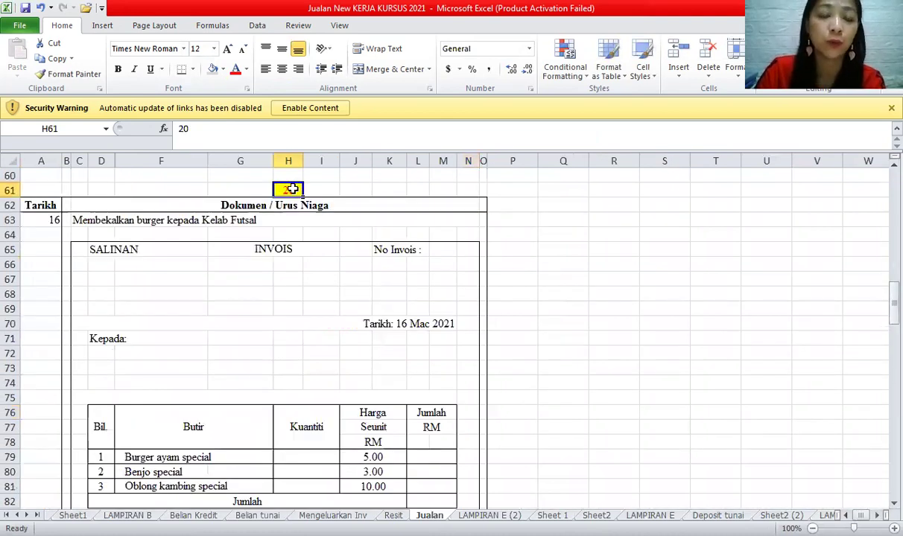
{"action": "left_click", "coordinate": [78, 218]}
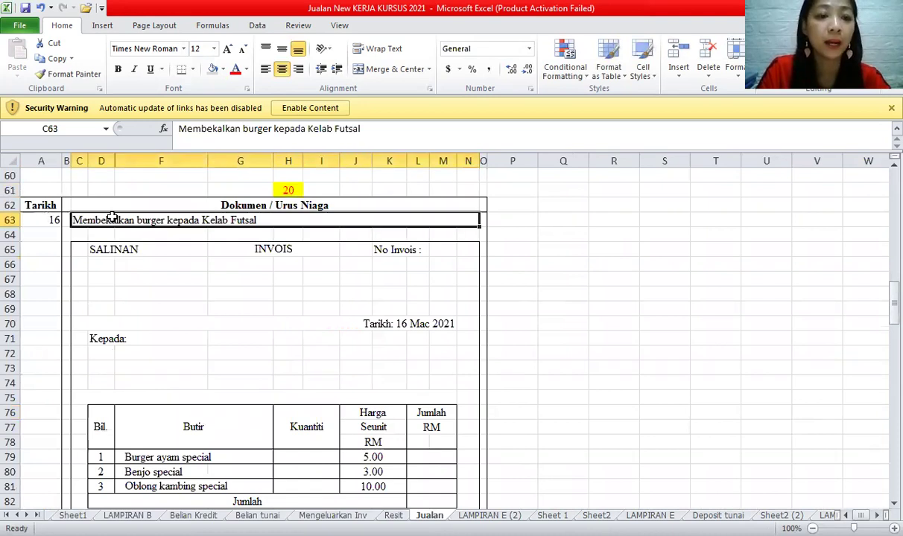
{"action": "key", "text": "Left"}
{"action": "key", "text": "Right"}
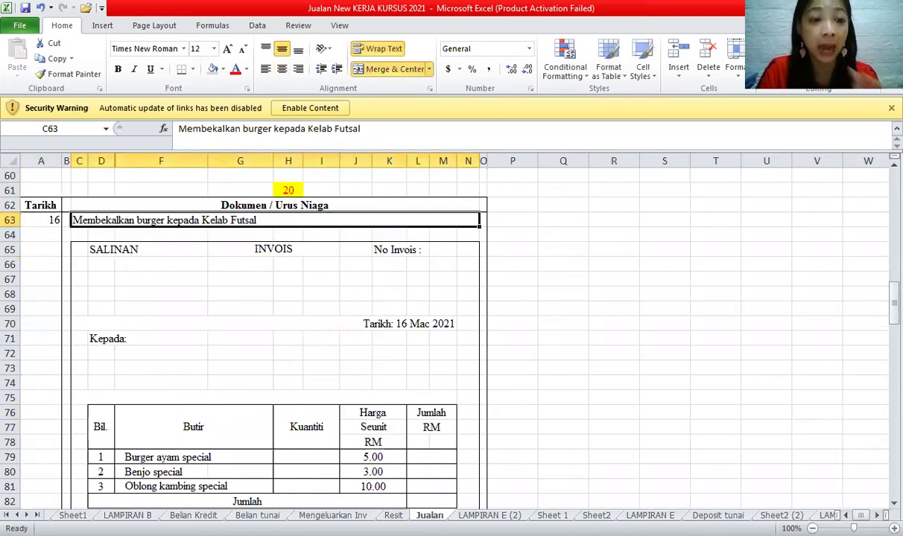
{"action": "left_click", "coordinate": [72, 515]}
{"action": "left_click", "coordinate": [145, 447]}
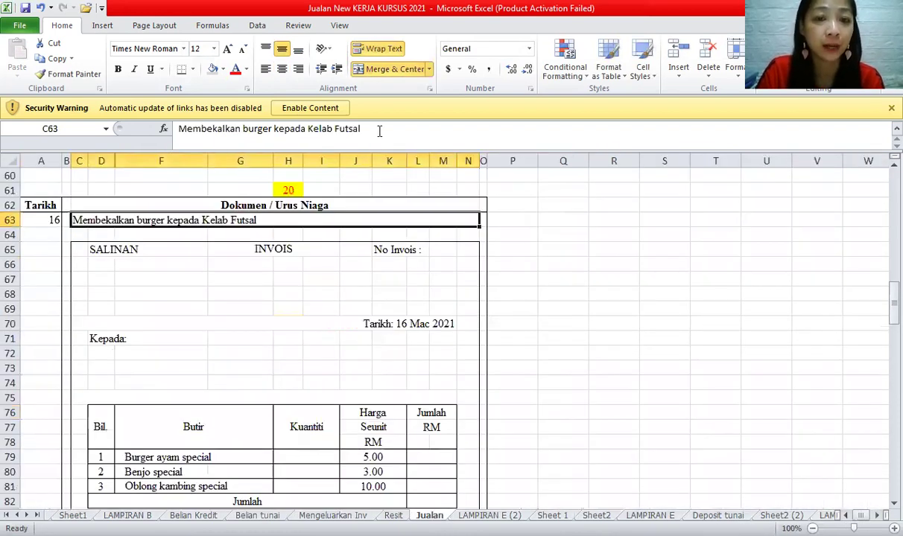
{"action": "type", "text": "Berjaya"}
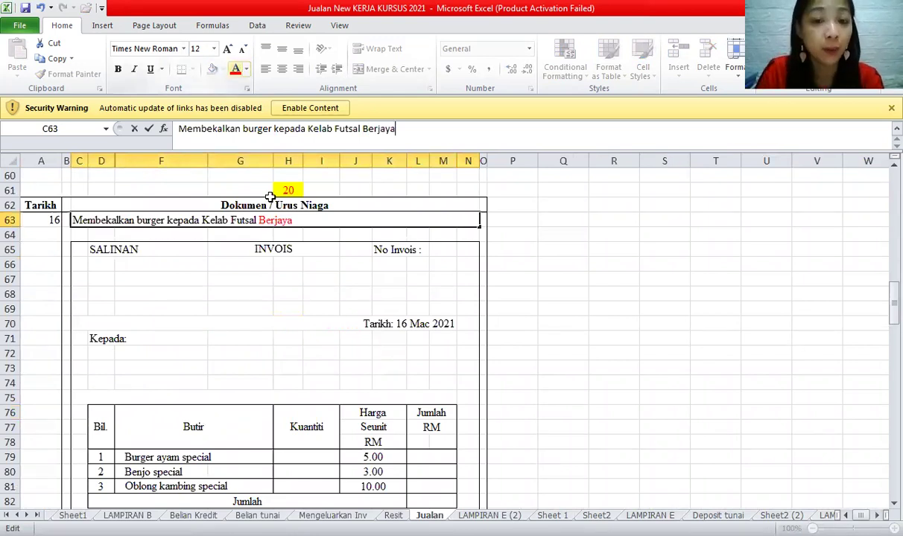
- Enter Inv 1123 as the No Invois of the 16 March invoice in document 20
{"action": "left_click", "coordinate": [441, 249]}
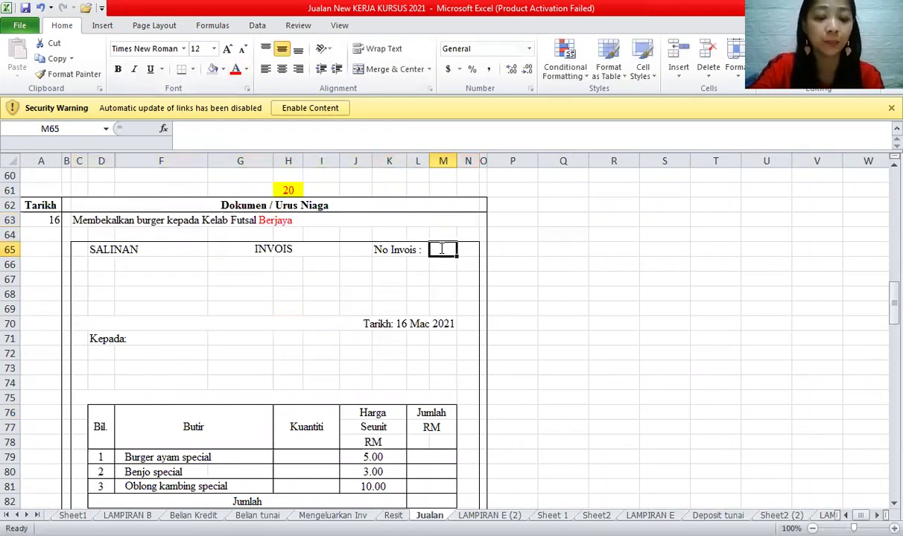
{"action": "type", "text": "Inv 1123"}
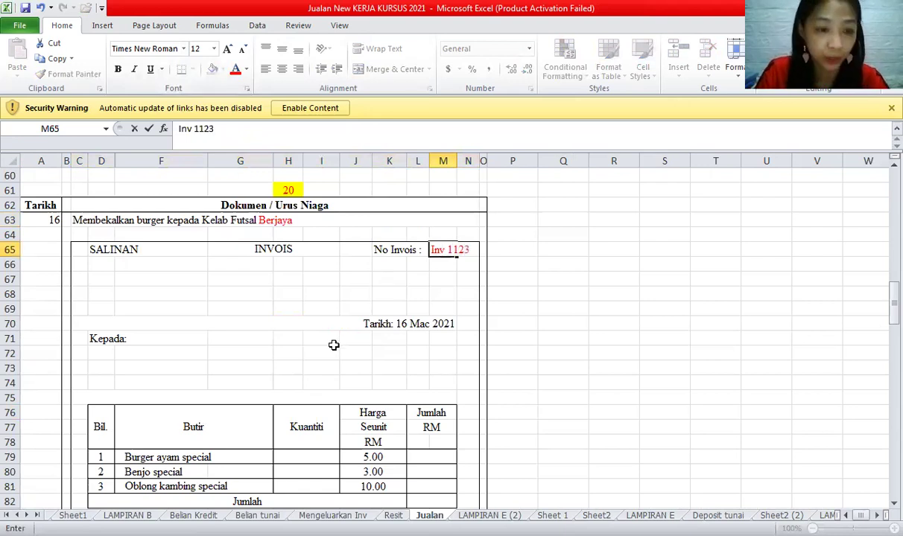
{"action": "left_click", "coordinate": [344, 340]}
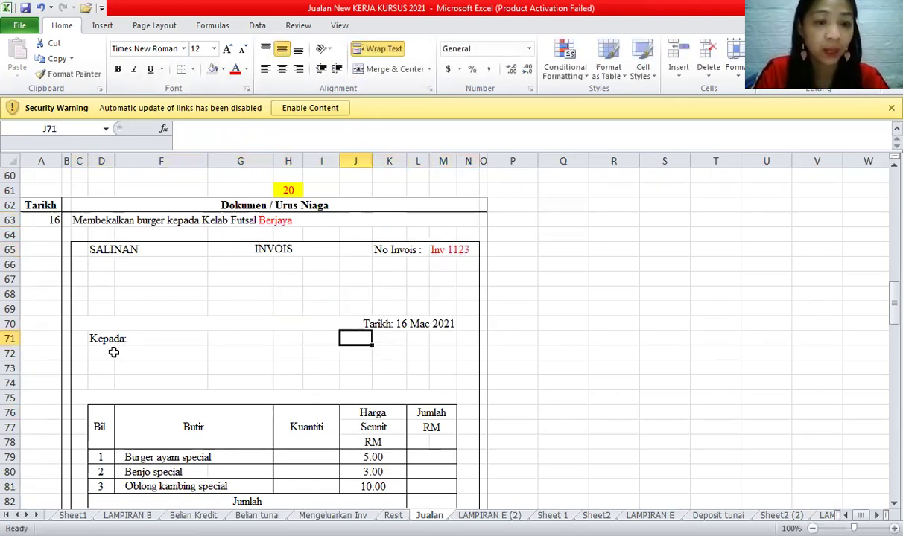
- Copy the ABC Burger name and address from Sheet1 into the document 20 invoice, directly below the INVOIS heading
{"action": "left_click", "coordinate": [240, 263]}
{"action": "left_click", "coordinate": [73, 516]}
{"action": "left_click_drag", "start_coordinate": [80, 212], "coordinate": [94, 261]}
{"action": "key", "text": "ctrl+c"}
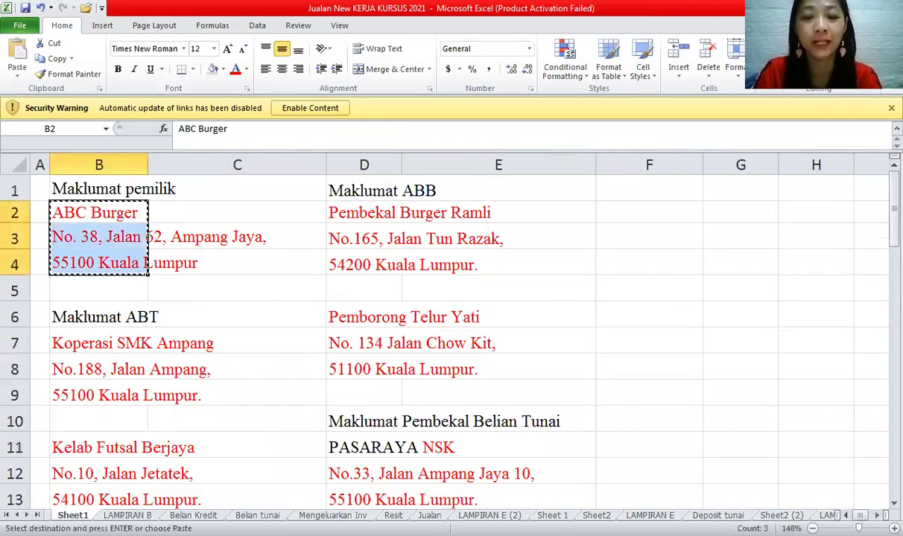
{"action": "left_click", "coordinate": [430, 516]}
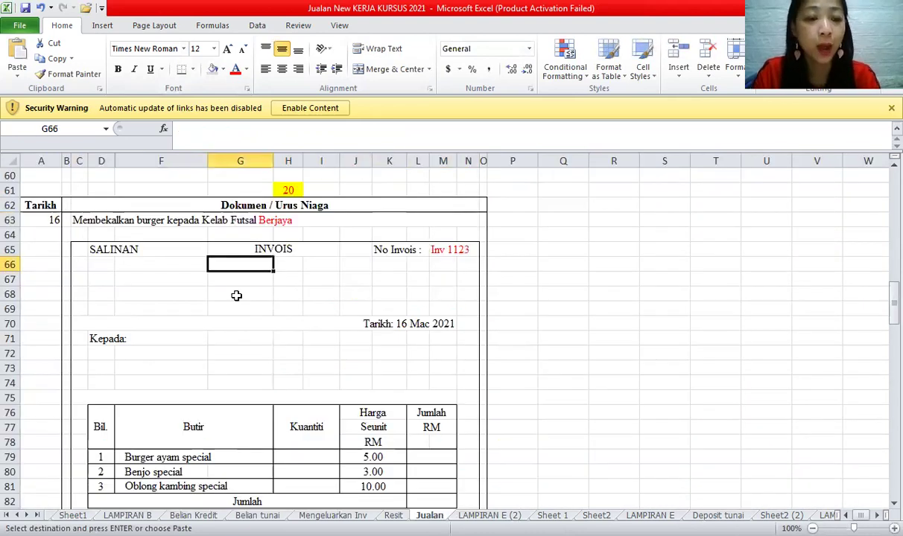
{"action": "key", "text": "ctrl+v"}
- Copy the Kelab Futsal Berjaya name and address from Sheet1 into the Kepada section of the document 20 invoice
{"action": "left_click", "coordinate": [105, 350]}
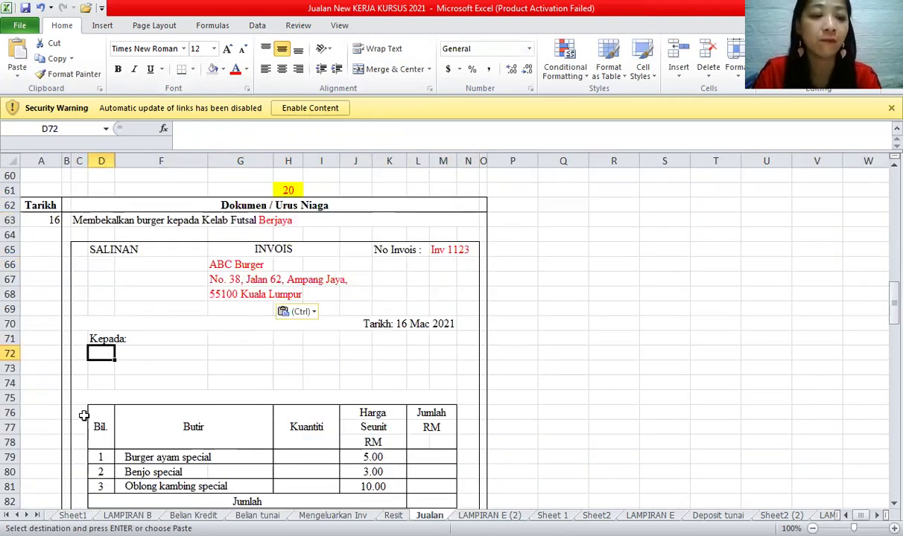
{"action": "left_click", "coordinate": [73, 515]}
{"action": "left_click_drag", "start_coordinate": [74, 447], "coordinate": [78, 491]}
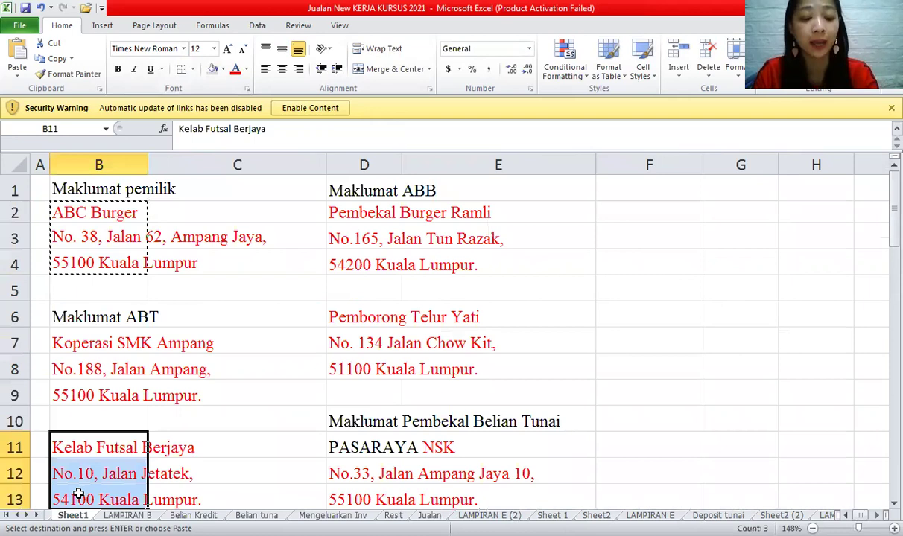
{"action": "key", "text": "ctrl+c"}
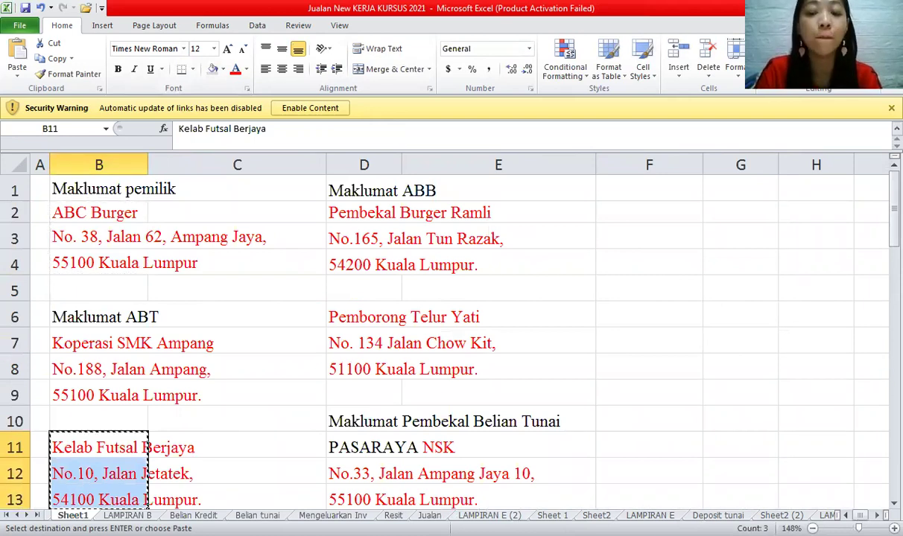
{"action": "left_click", "coordinate": [596, 516]}
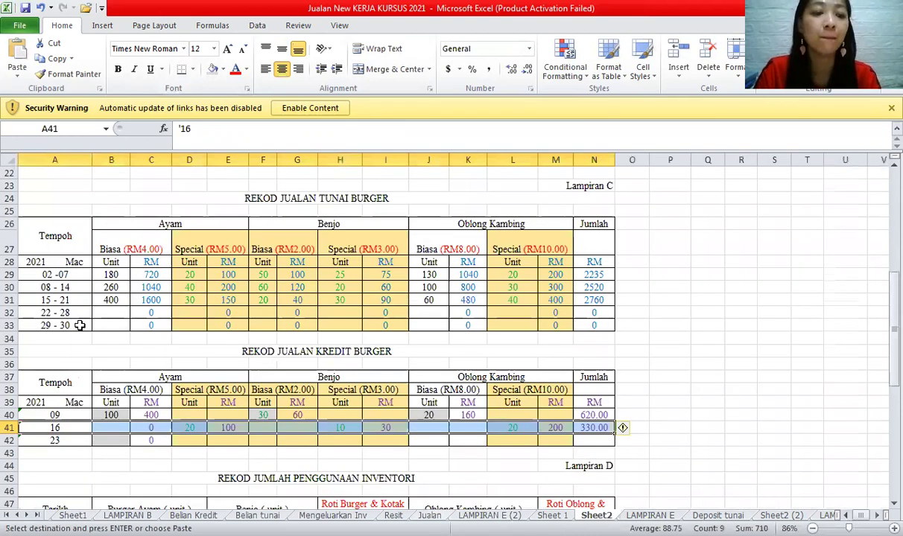
{"action": "left_click", "coordinate": [430, 516]}
{"action": "left_click", "coordinate": [94, 352]}
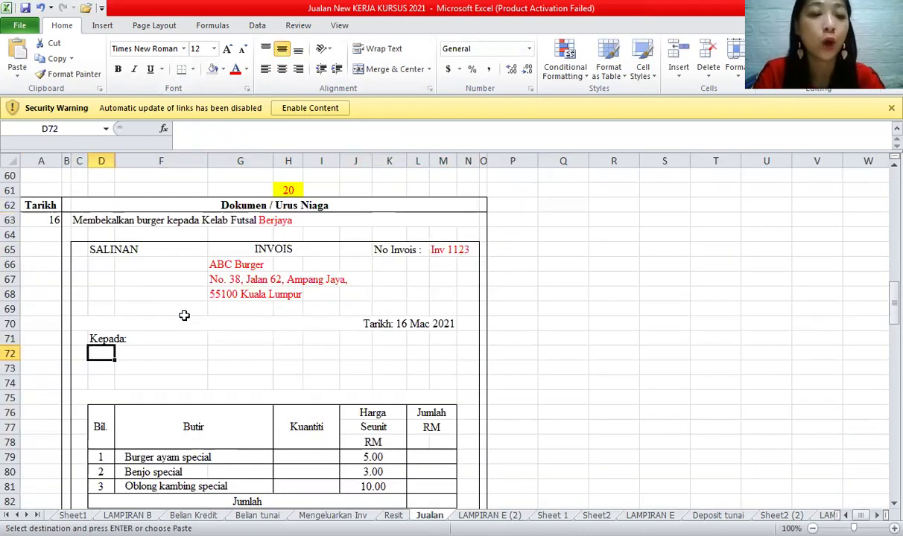
{"action": "key", "text": "ctrl+v"}
{"action": "left_click", "coordinate": [184, 318]}
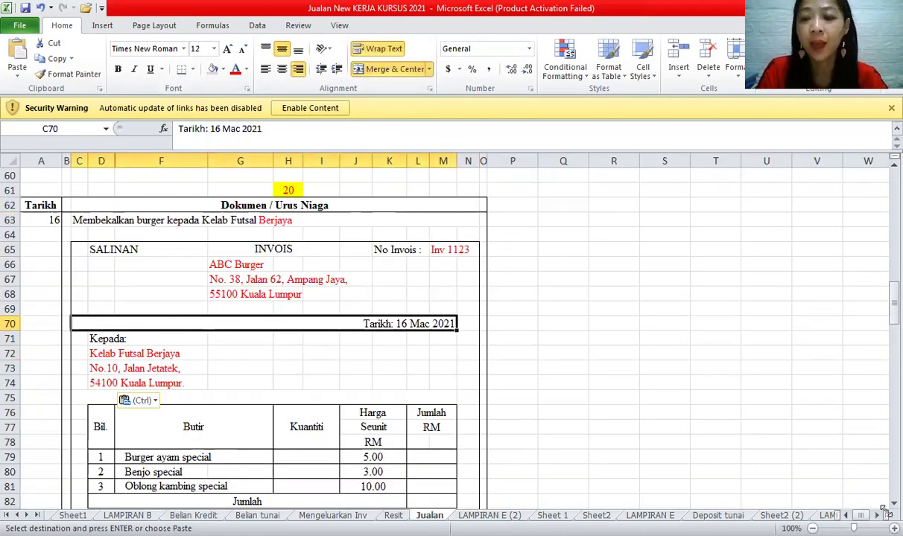
{"action": "scroll", "coordinate": [378, 396], "scroll_direction": "down", "scroll_amount": 1}
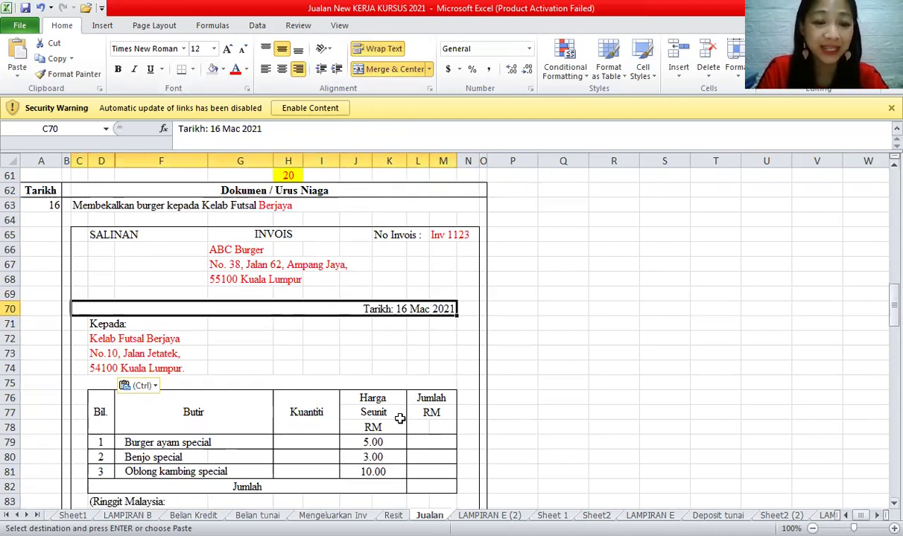
- Enter quantities 20, 10 and 20 for the three items of the document 20 invoice, consulting the 16 March credit sales on Sheet2
{"action": "left_click", "coordinate": [307, 442]}
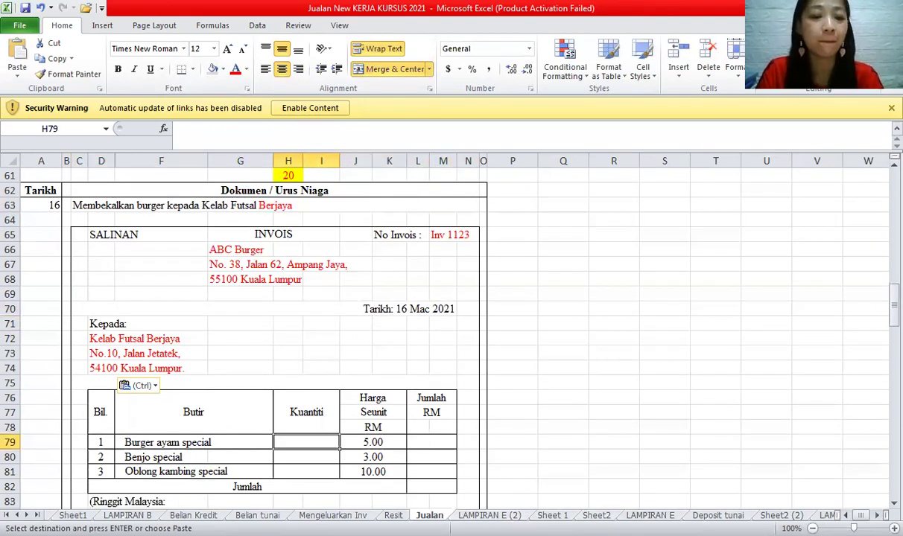
{"action": "left_click", "coordinate": [596, 516]}
{"action": "left_click", "coordinate": [191, 427]}
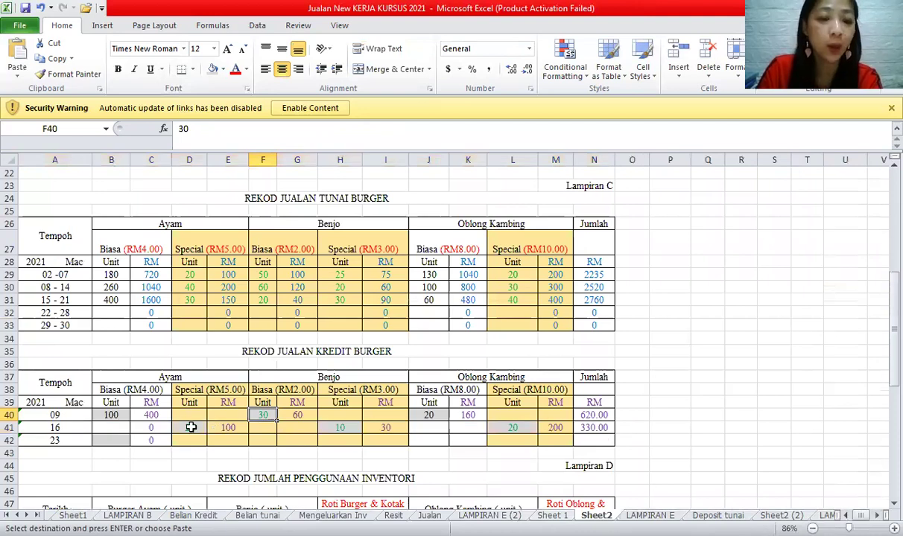
{"action": "left_click", "coordinate": [337, 427]}
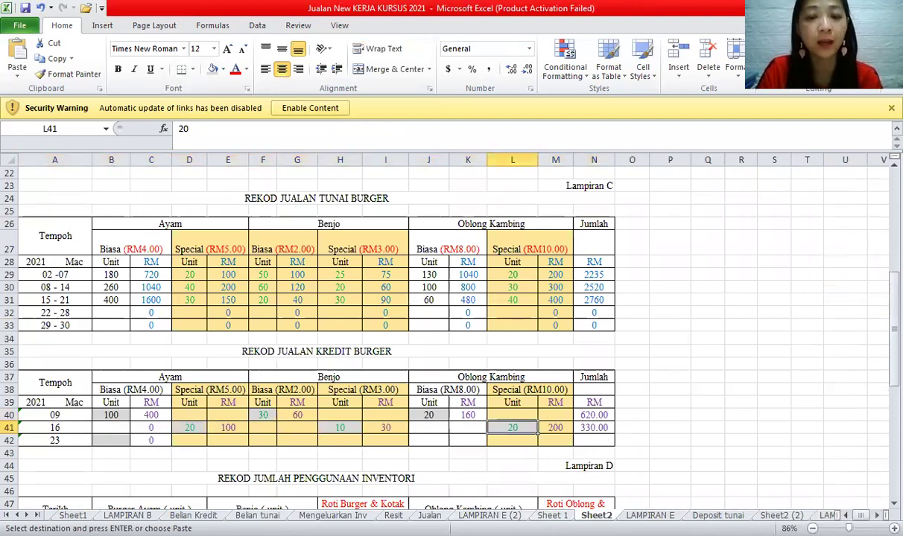
{"action": "left_click", "coordinate": [429, 515]}
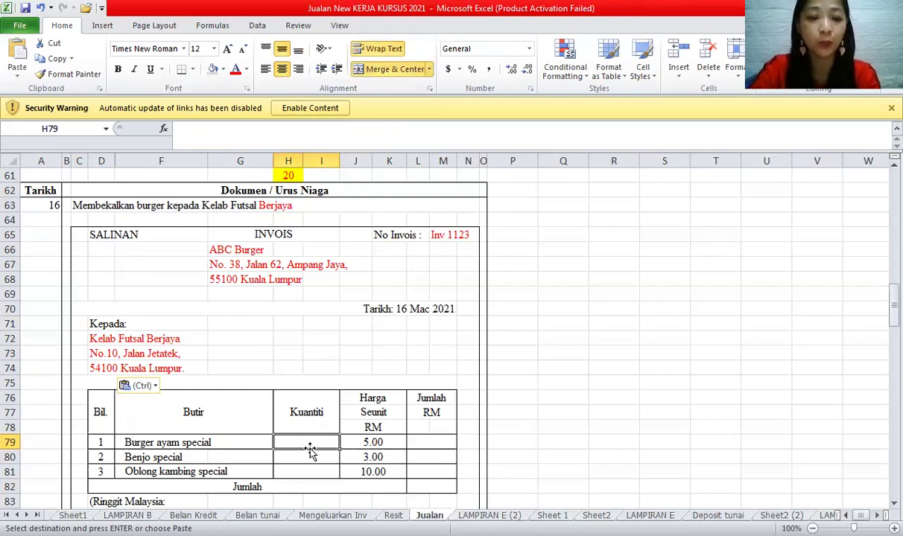
{"action": "type", "text": "20"}
{"action": "key", "text": "Return"}
{"action": "type", "text": "10"}
{"action": "key", "text": "Return"}
{"action": "type", "text": "20"}
{"action": "left_click", "coordinate": [431, 442]}
{"action": "type", "text": "="}
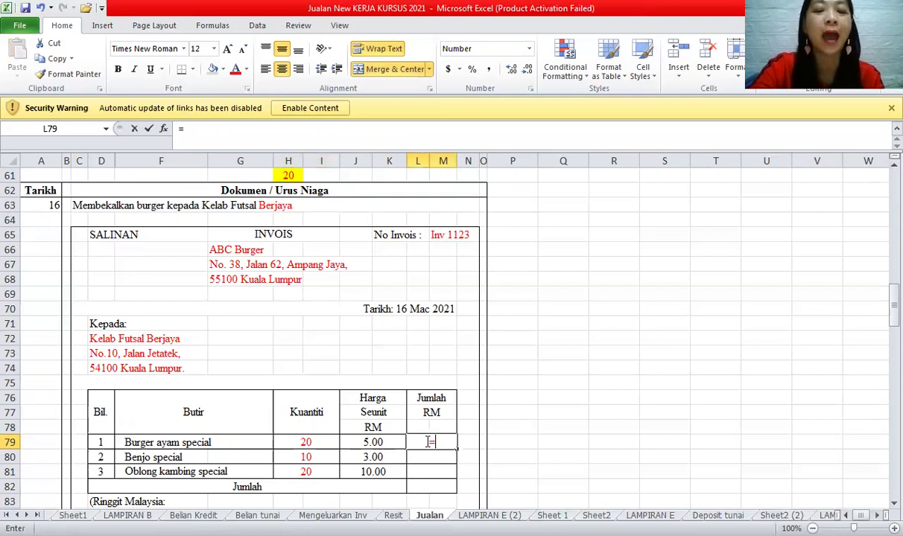
{"action": "type", "text": "sum("}
{"action": "left_click", "coordinate": [298, 442]}
{"action": "type", "text": "*"}
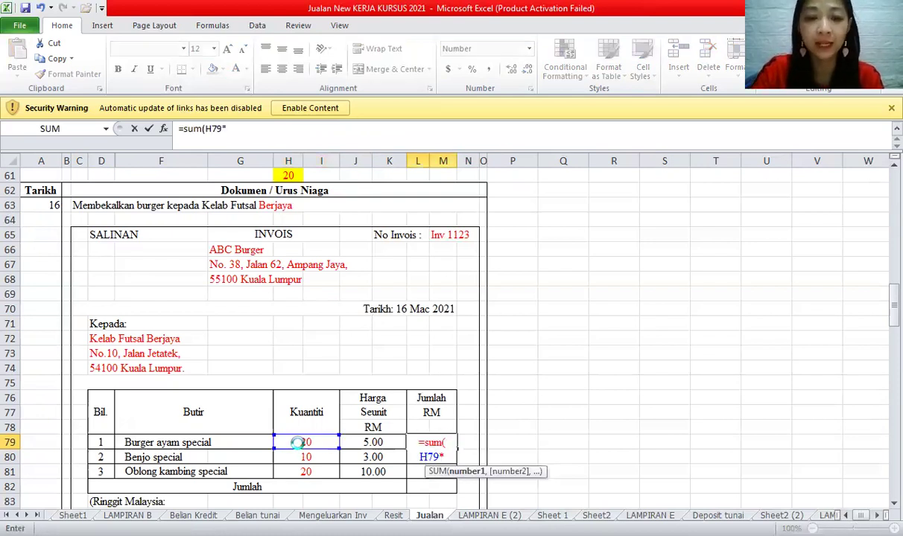
{"action": "key", "text": "Return"}
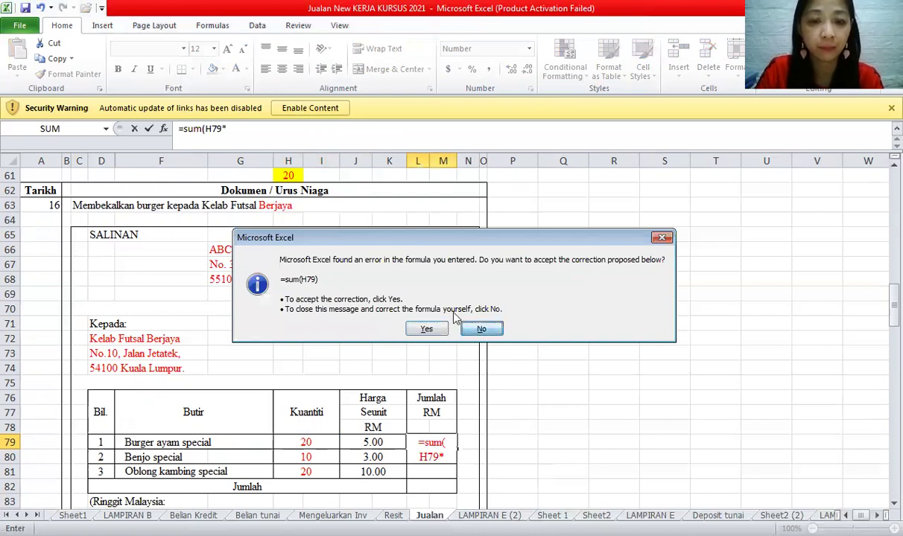
{"action": "left_click", "coordinate": [481, 329]}
{"action": "key", "text": "Return"}
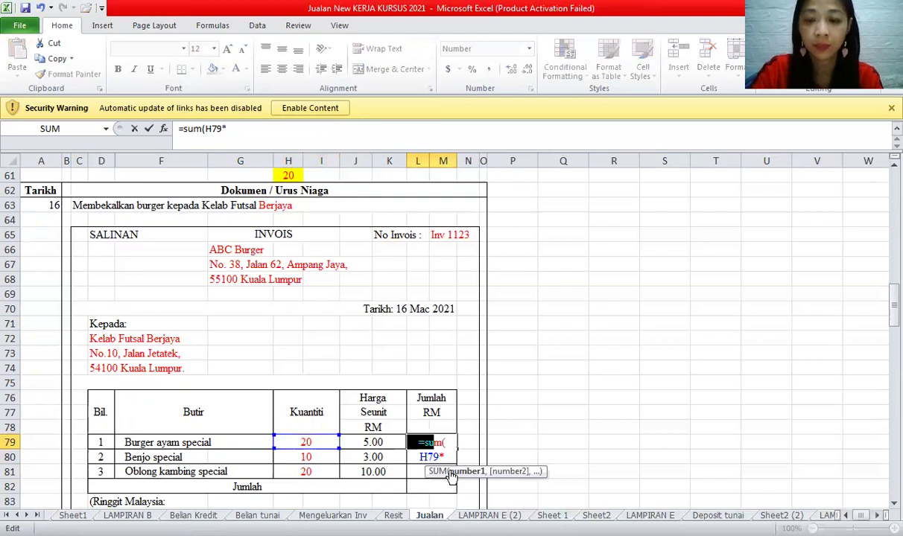
{"action": "key", "text": "BackSpace"}
- Calculate Jumlah RM for the first invoice item as Kuantiti times Harga Seunit and copy the formula to the other two items
{"action": "type", "text": "="}
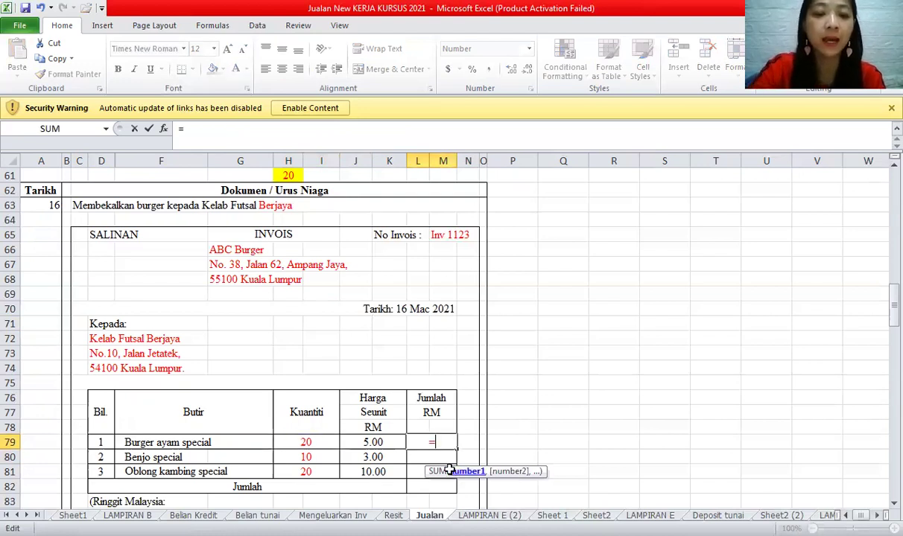
{"action": "type", "text": "sum("}
{"action": "left_click", "coordinate": [318, 442]}
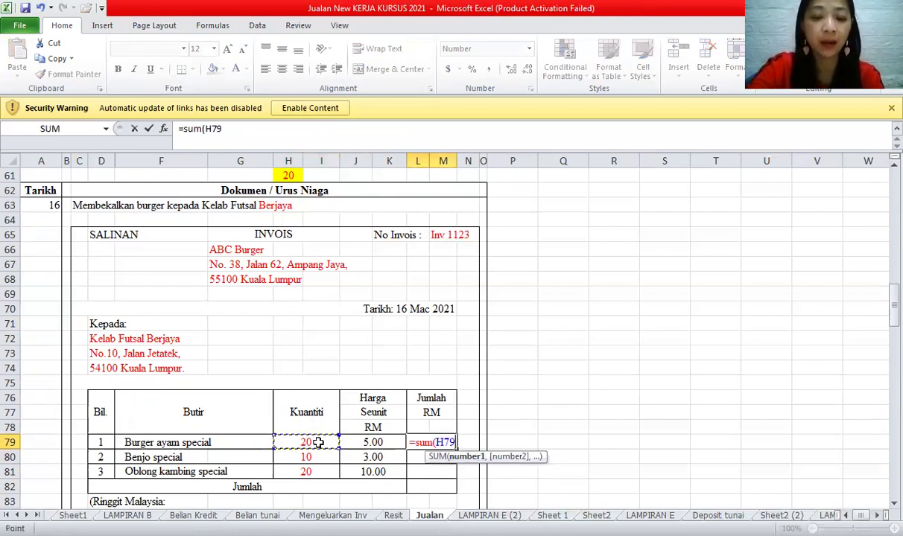
{"action": "type", "text": "*"}
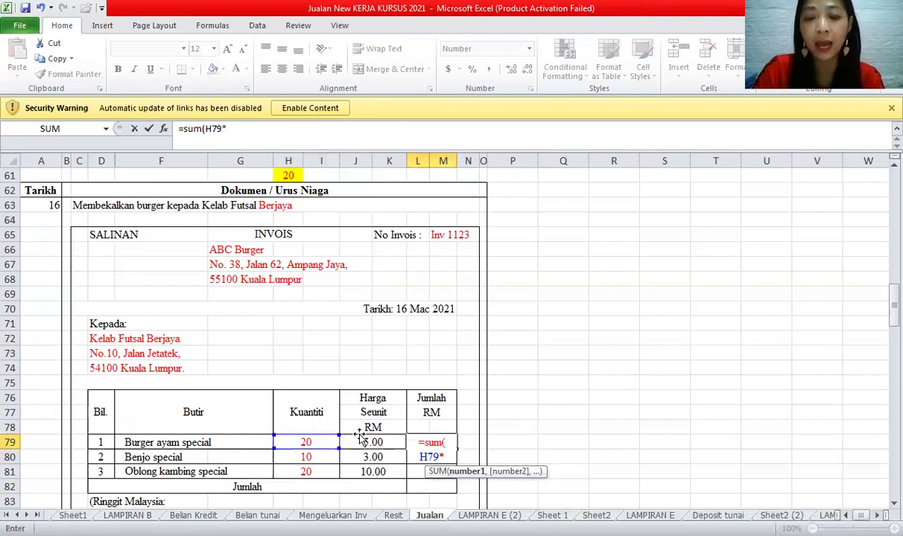
{"action": "left_click", "coordinate": [367, 442]}
{"action": "key", "text": "ctrl+Return"}
{"action": "key", "text": "ctrl+c"}
{"action": "left_click_drag", "start_coordinate": [437, 458], "coordinate": [436, 488]}
{"action": "key", "text": "ctrl+v"}
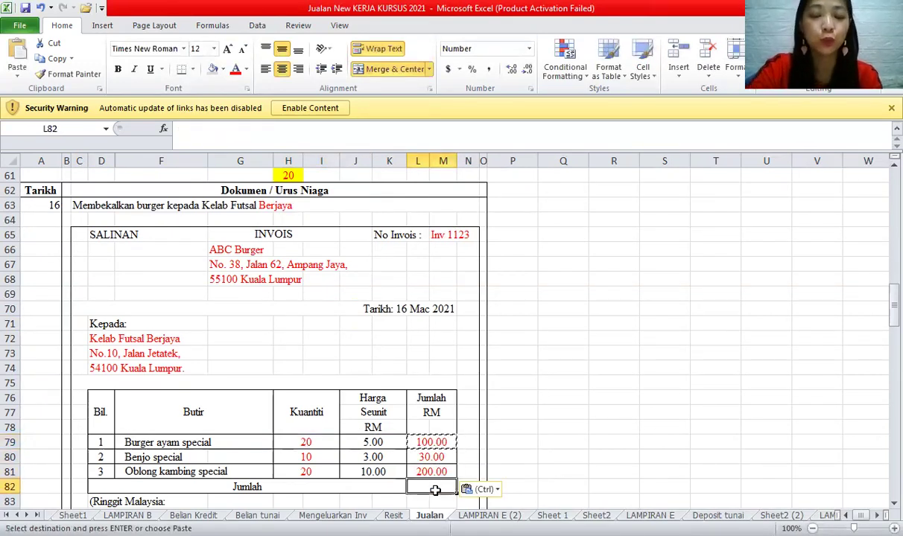
- Sum the three item amounts in the Jumlah row of the document 20 invoice
{"action": "type", "text": "=sum("}
{"action": "left_click", "coordinate": [440, 442]}
{"action": "left_click_drag", "start_coordinate": [443, 443], "coordinate": [443, 469]}
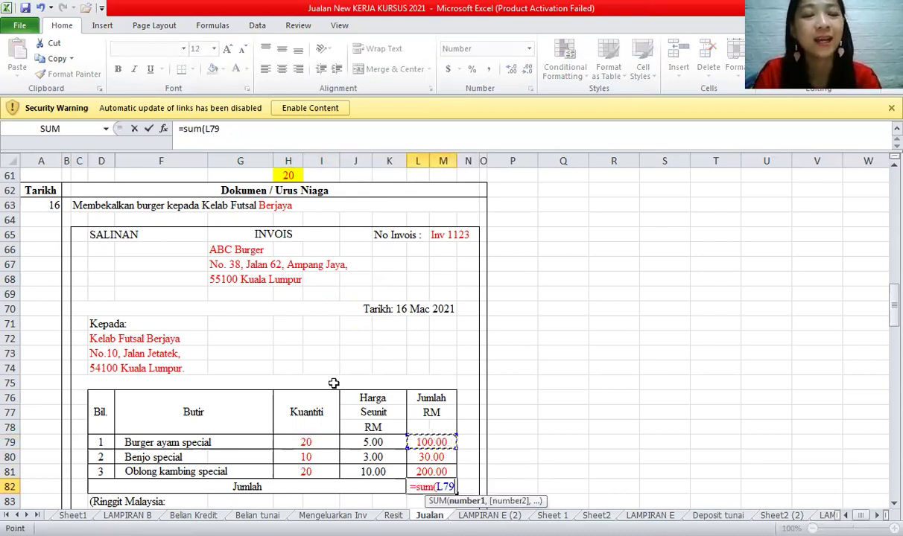
{"action": "key", "text": "Return"}
{"action": "left_click", "coordinate": [335, 383]}
{"action": "left_click", "coordinate": [105, 233]}
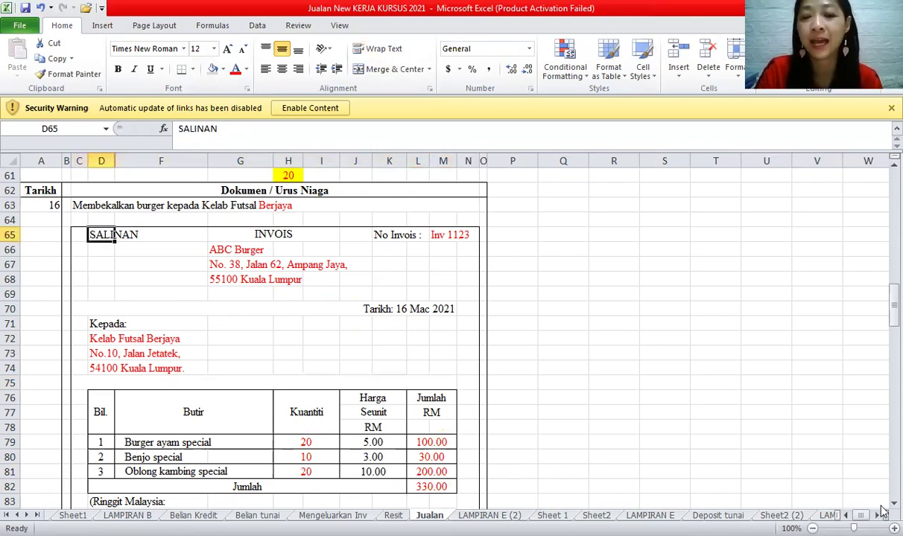
- Colour the manager's name above Pengurus red and enter the recipient's first name above Penerima on the document 20 invoice
{"action": "scroll", "coordinate": [881, 511], "scroll_direction": "down", "scroll_amount": 1}
{"action": "scroll", "coordinate": [881, 511], "scroll_direction": "down", "scroll_amount": 3}
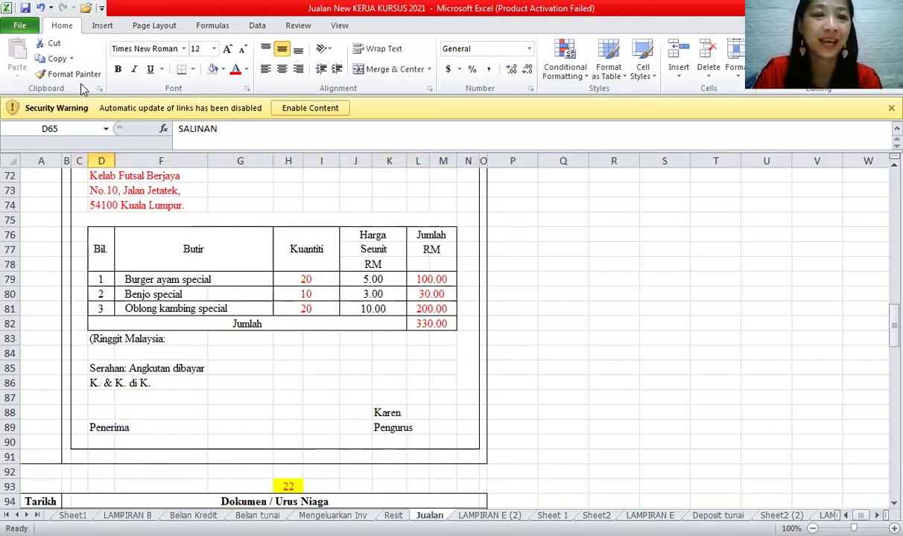
{"action": "left_click", "coordinate": [389, 413]}
{"action": "left_click", "coordinate": [235, 71]}
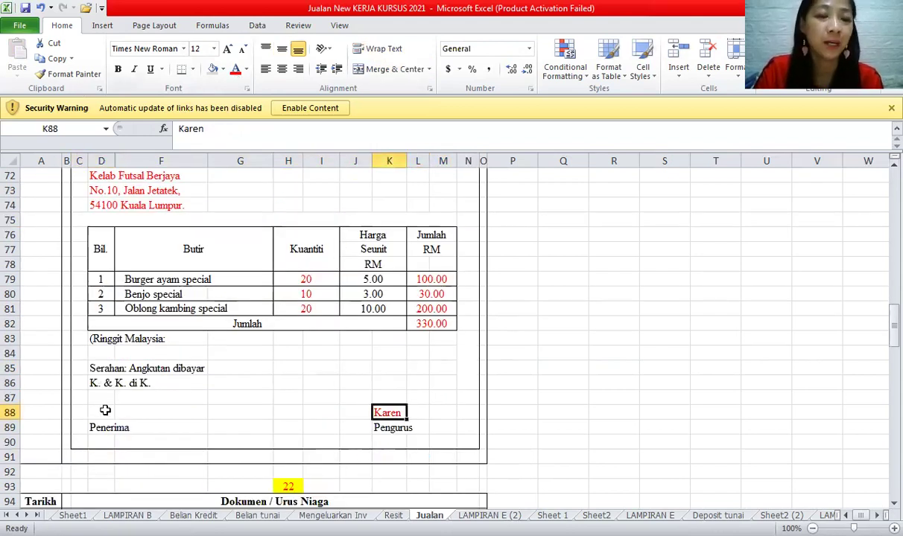
{"action": "left_click", "coordinate": [100, 413]}
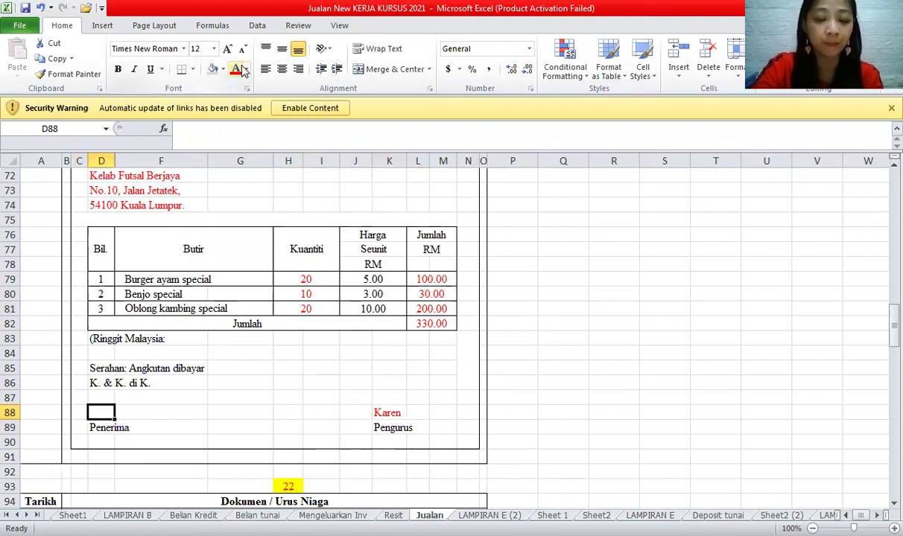
{"action": "type", "text": "P"}
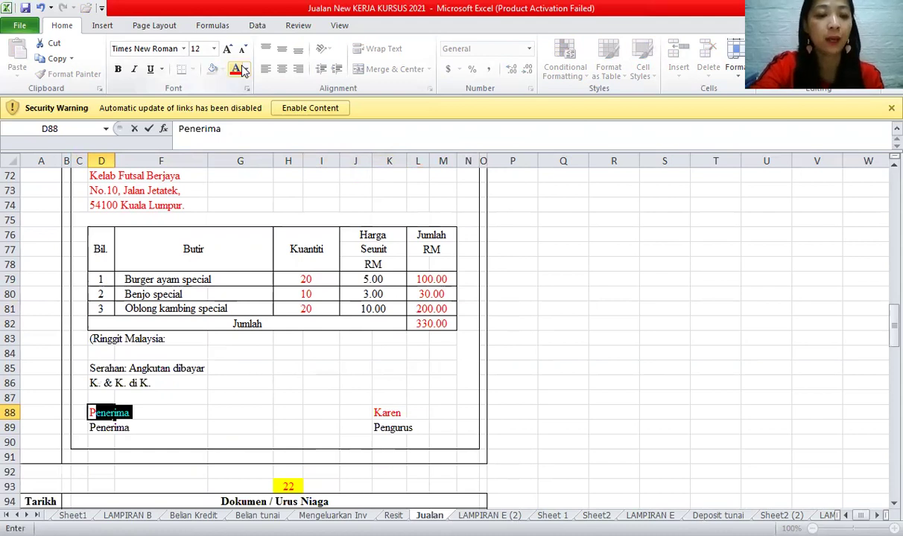
{"action": "type", "text": "eter"}
{"action": "left_click", "coordinate": [331, 255]}
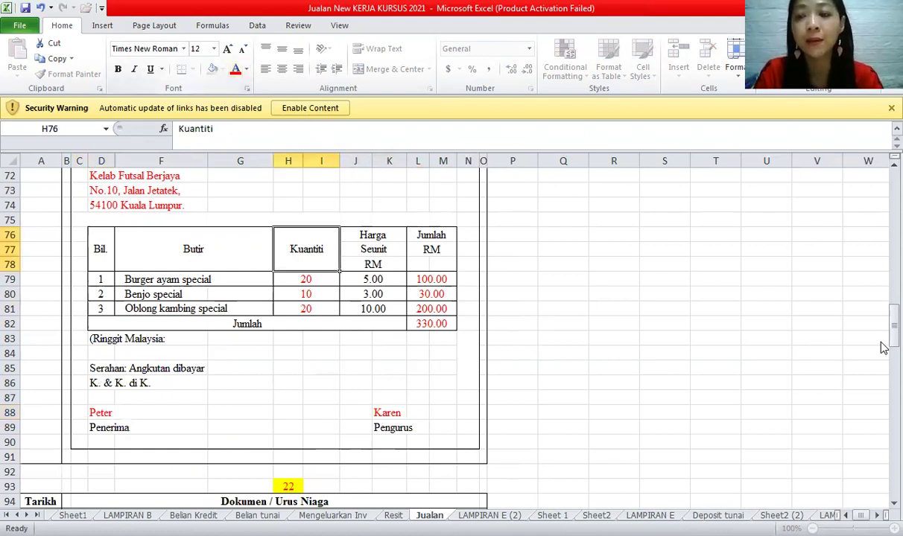
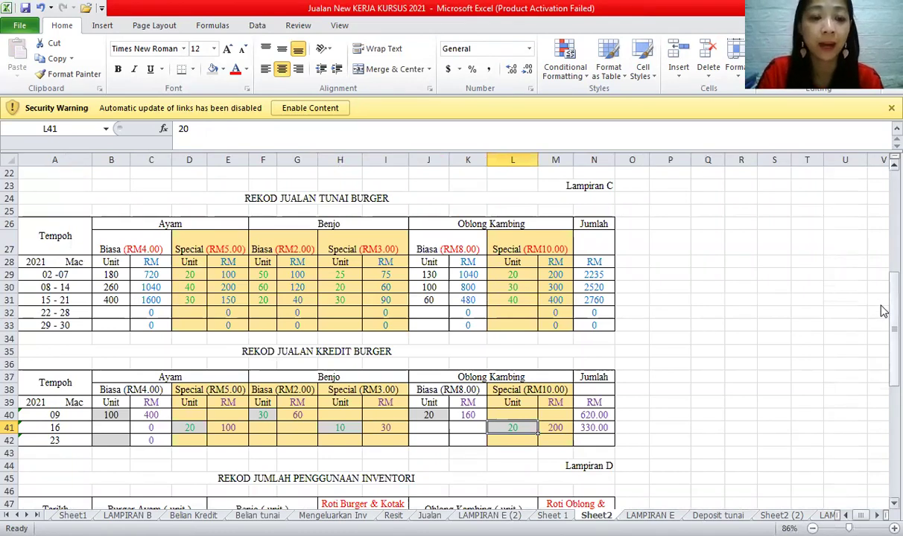
- Calculate the 15-21 March Burger Ayam Tunai usage in Sheet2's inventory record by adding the Biasa and Special cash sales units
{"action": "left_click_drag", "start_coordinate": [883, 312], "coordinate": [883, 321]}
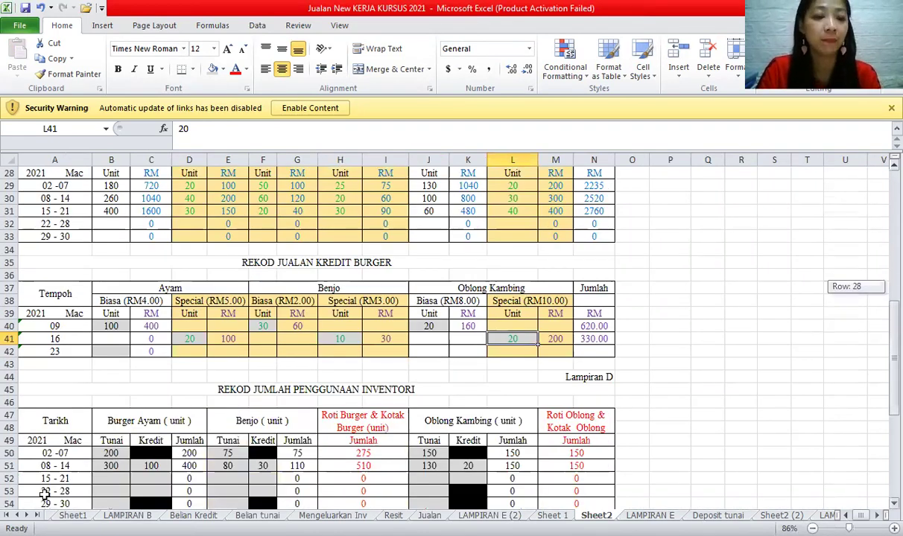
{"action": "left_click", "coordinate": [115, 478]}
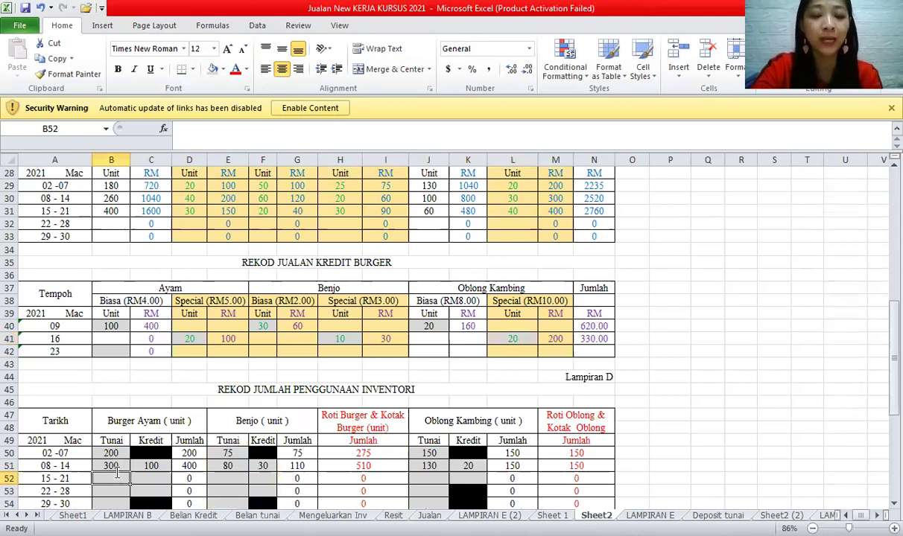
{"action": "type", "text": "="}
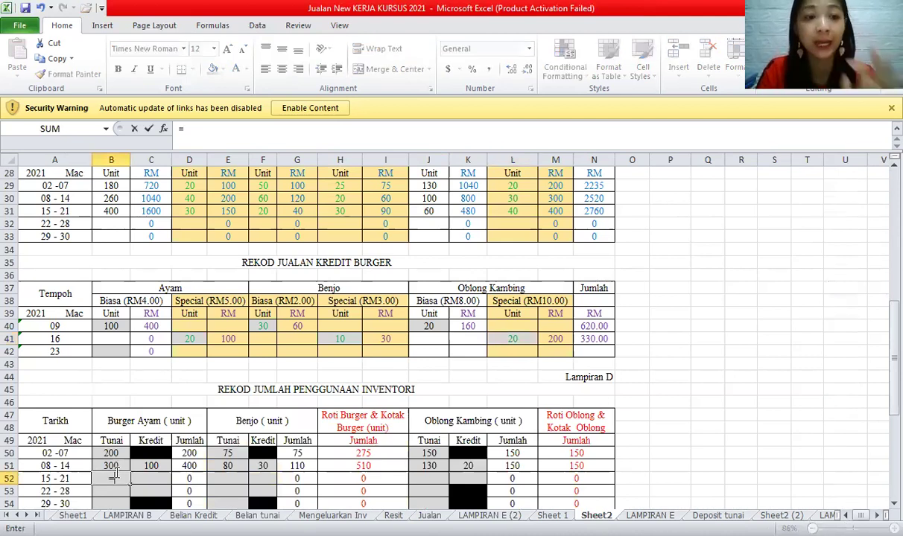
{"action": "type", "text": "sum("}
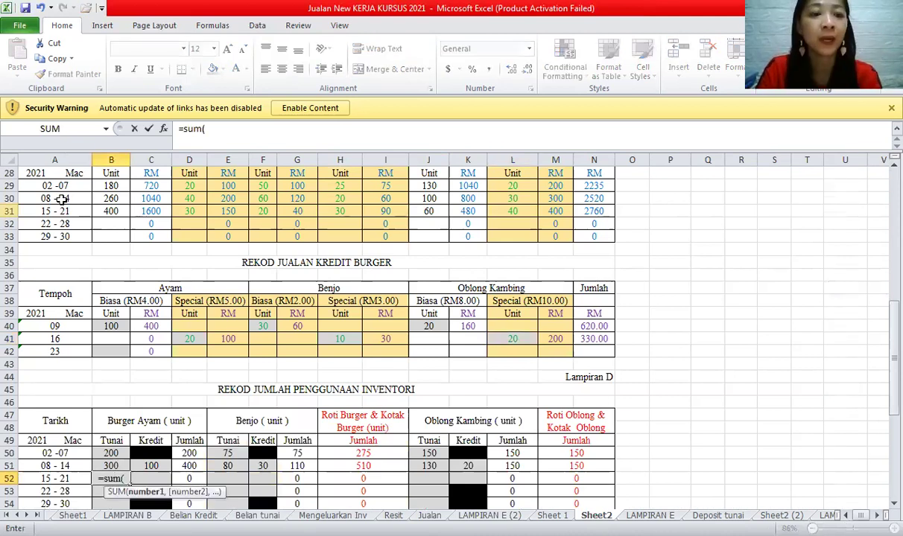
{"action": "left_click", "coordinate": [108, 211]}
{"action": "type", "text": "+"}
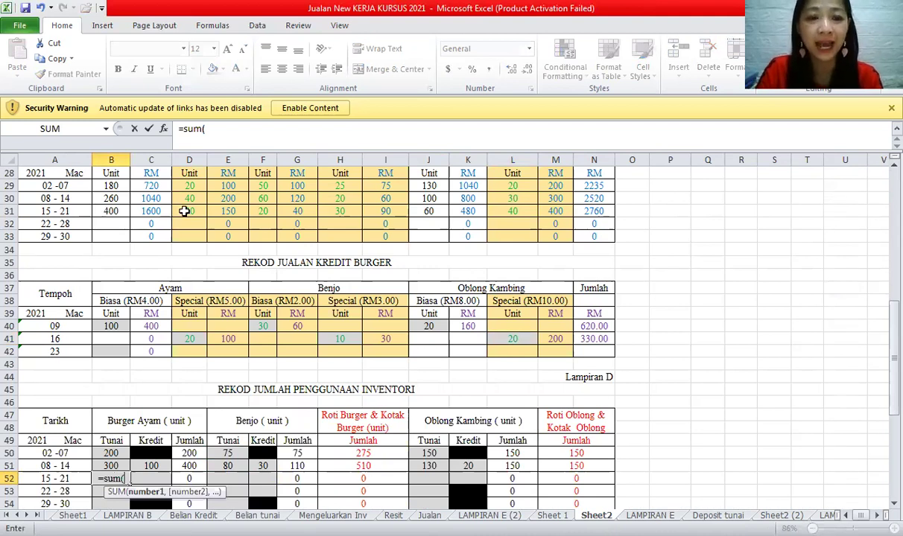
{"action": "left_click", "coordinate": [184, 212]}
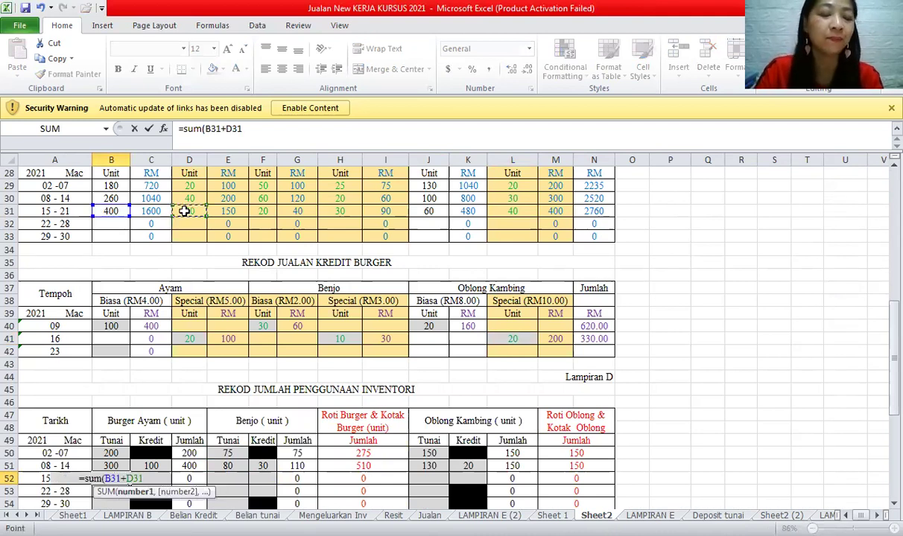
{"action": "key", "text": "Return"}
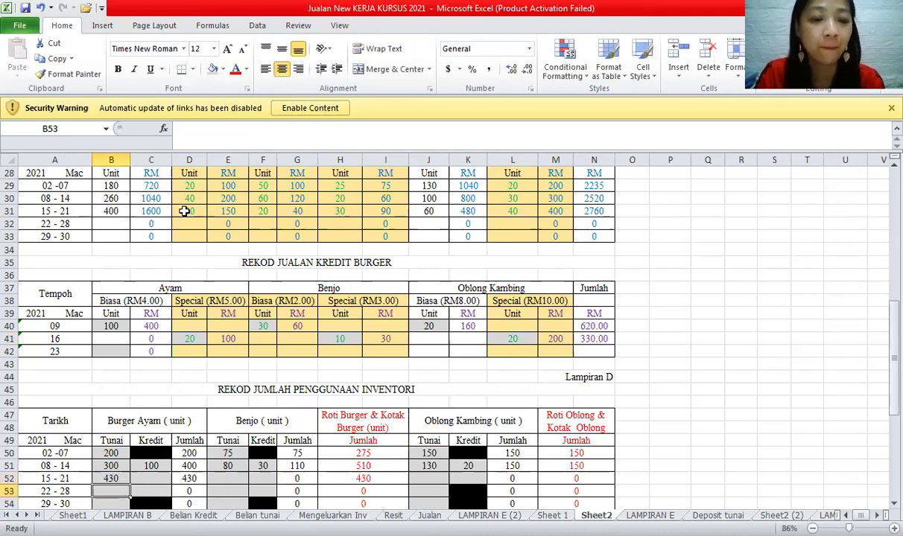
- Fill the 15-21 March Burger Ayam Kredit usage with a formula referencing the 16 March Ayam Special credit units
{"action": "left_click", "coordinate": [161, 480]}
{"action": "type", "text": "="}
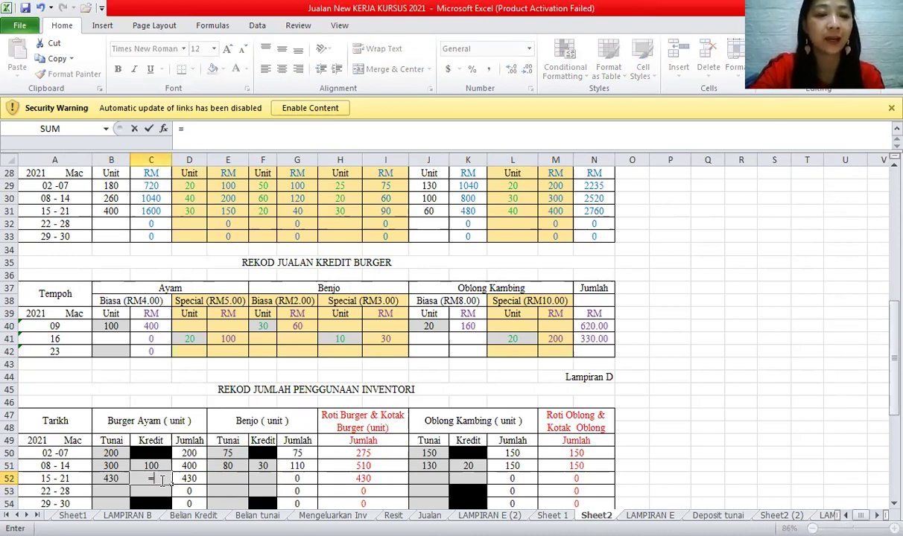
{"action": "type", "text": "sum("}
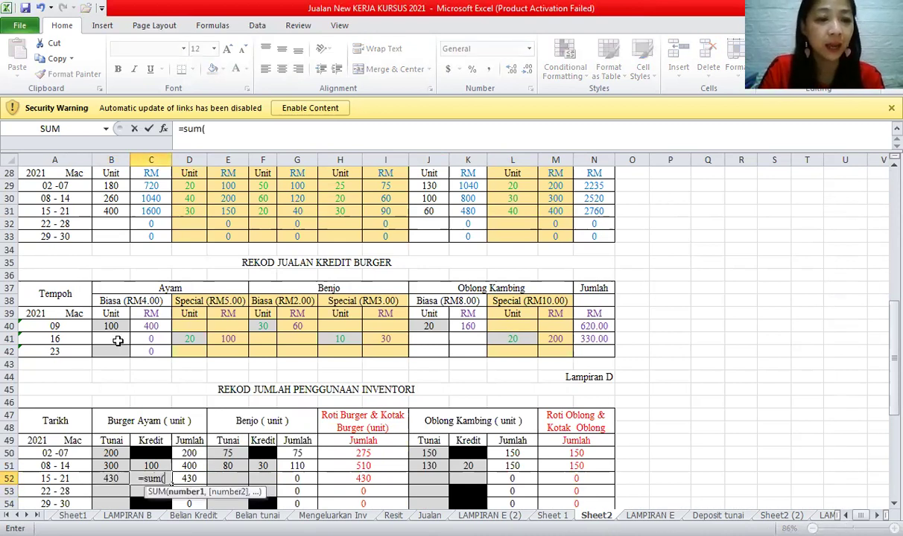
{"action": "left_click", "coordinate": [181, 340]}
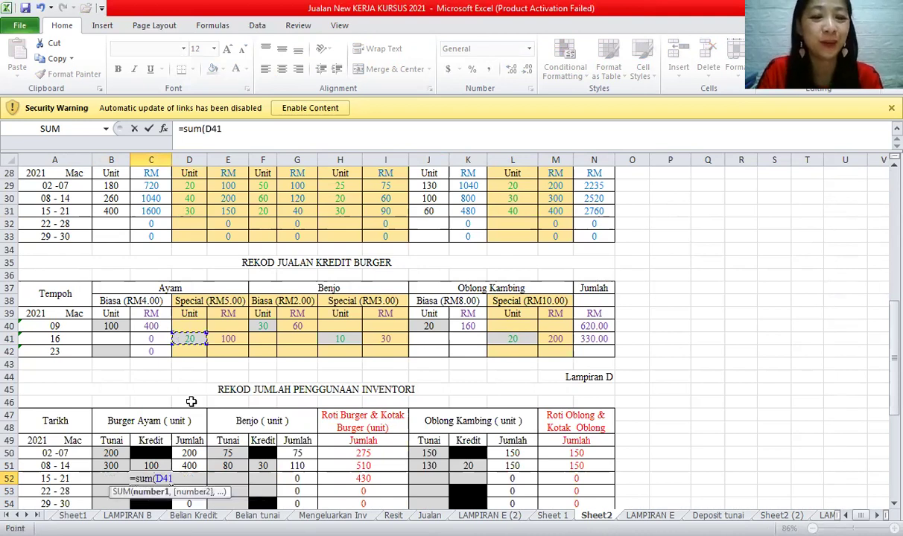
{"action": "key", "text": "Return"}
{"action": "key", "text": "Up"}
{"action": "key", "text": "Right"}
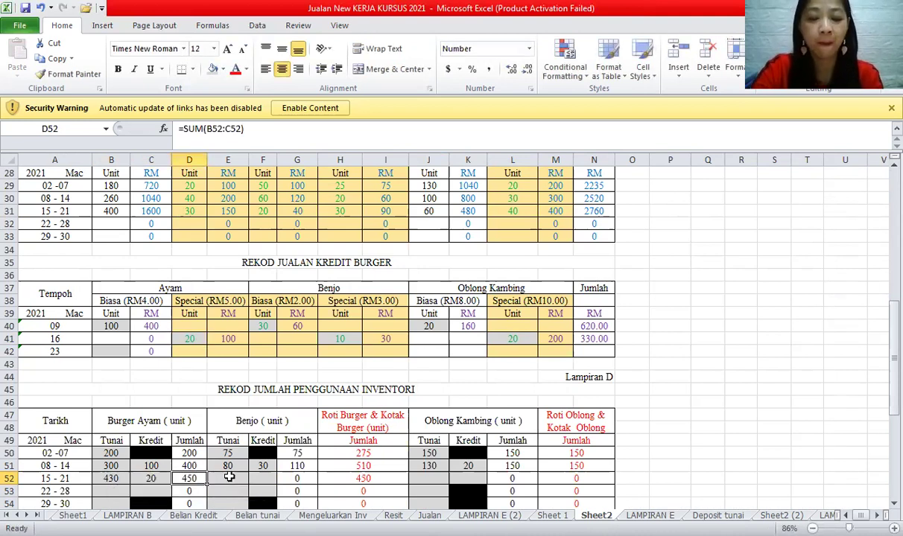
- Calculate the 15-21 March Benjo Tunai usage by adding the week's Benjo Biasa and Special cash sales units
{"action": "left_click", "coordinate": [229, 477]}
{"action": "type", "text": "="}
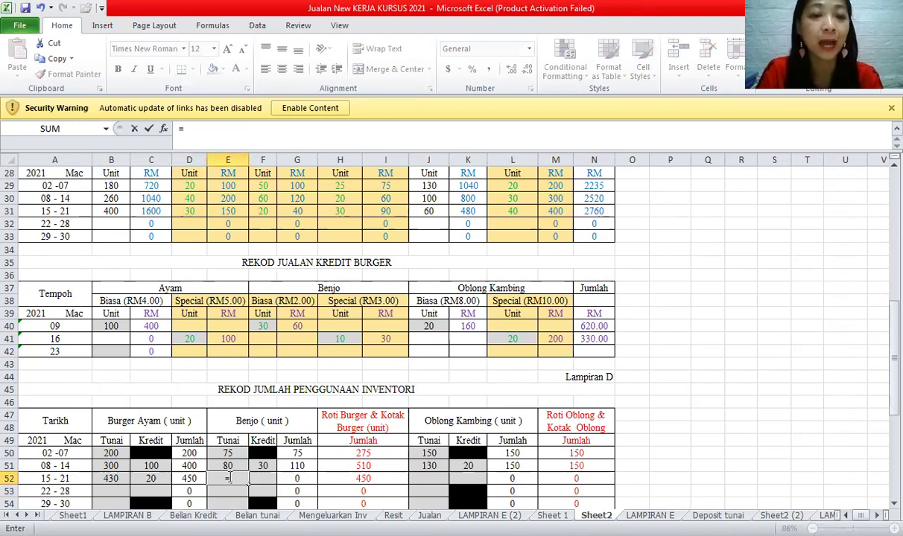
{"action": "type", "text": "sum("}
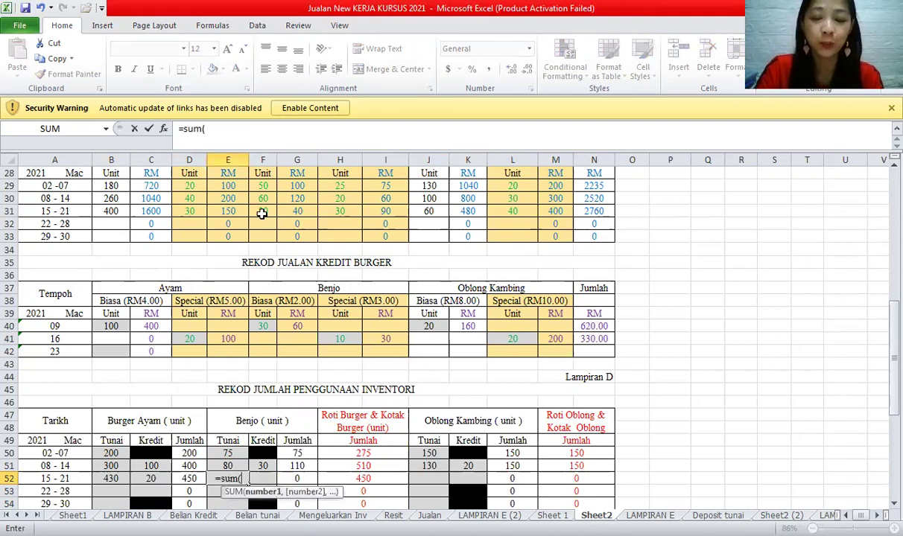
{"action": "left_click", "coordinate": [262, 212]}
{"action": "type", "text": "+"}
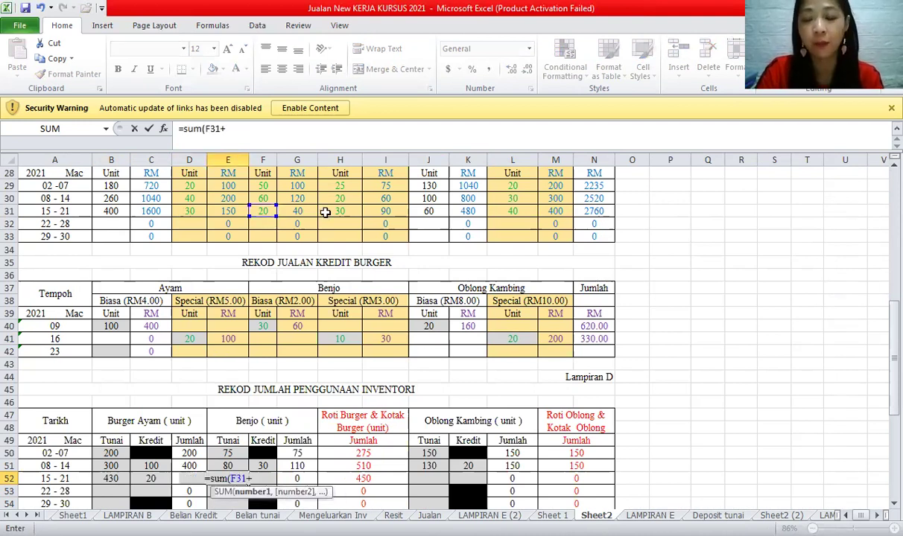
{"action": "left_click", "coordinate": [325, 212]}
{"action": "key", "text": "Return"}
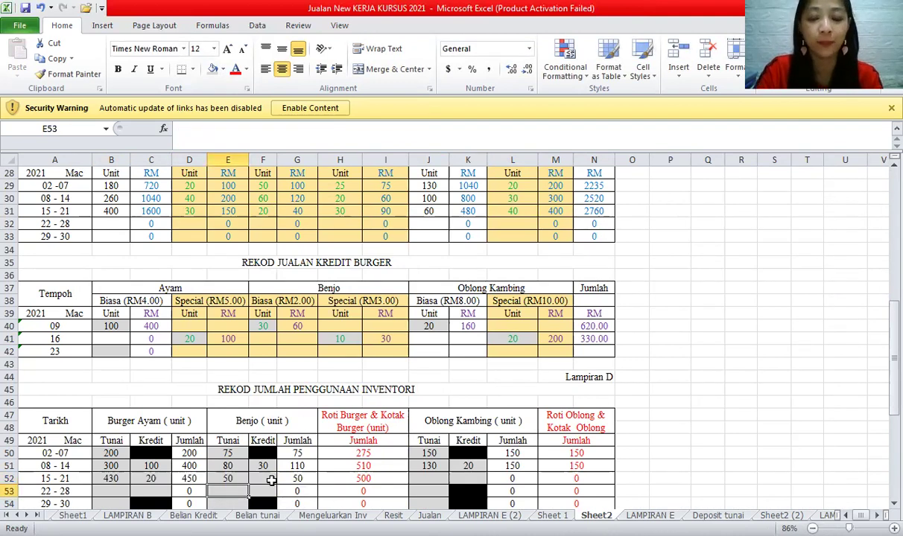
- Fill the 15-21 March Benjo Kredit usage with a SUM formula referencing the 16 March Benjo Special credit units, and check the row's totals
{"action": "left_click", "coordinate": [274, 480]}
{"action": "type", "text": "="}
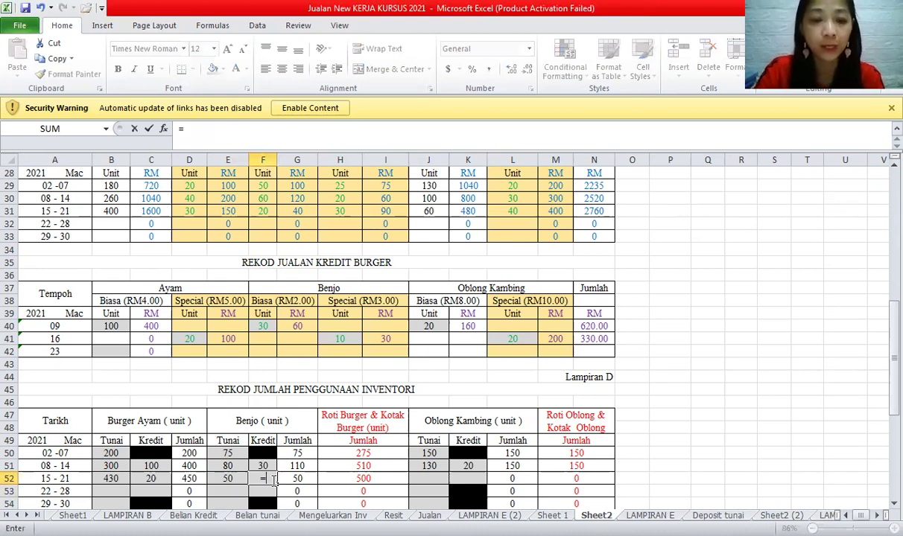
{"action": "type", "text": "sum("}
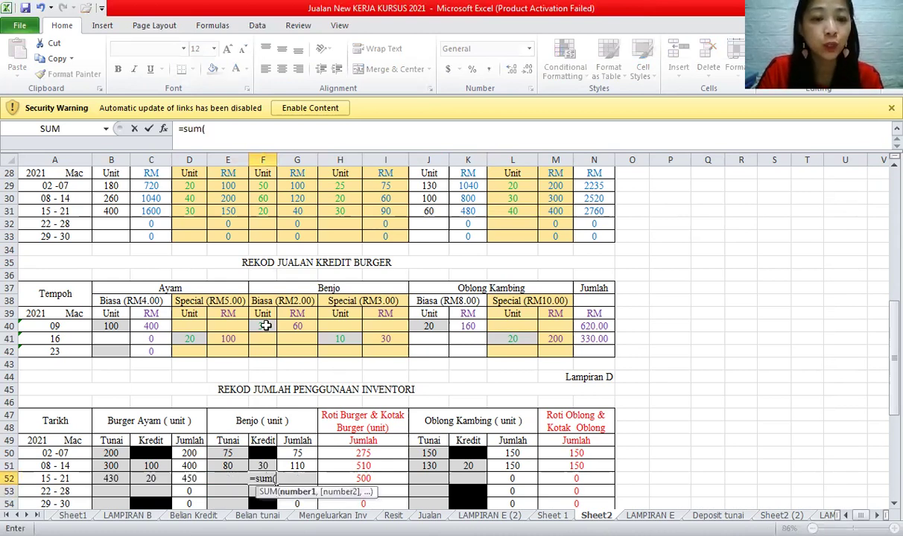
{"action": "left_click", "coordinate": [344, 340]}
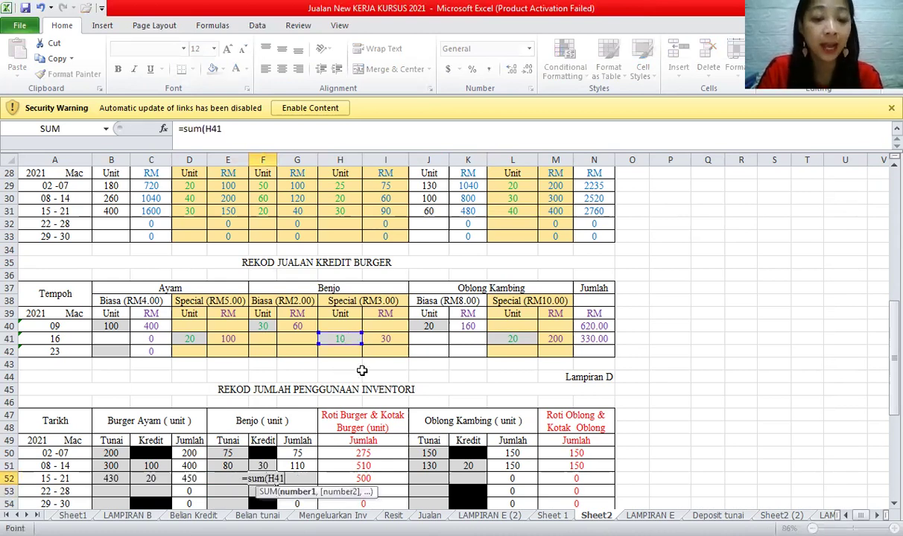
{"action": "key", "text": "Return"}
{"action": "left_click", "coordinate": [303, 477]}
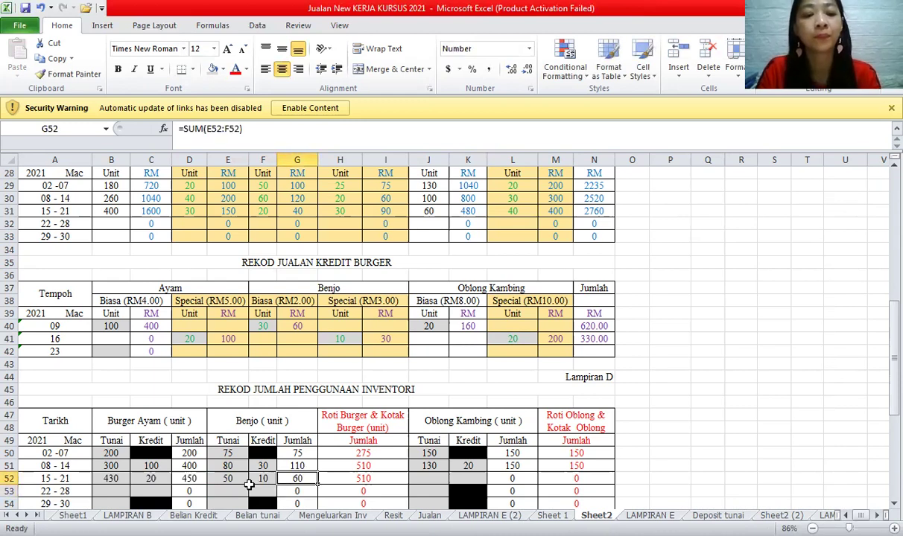
{"action": "left_click", "coordinate": [364, 481]}
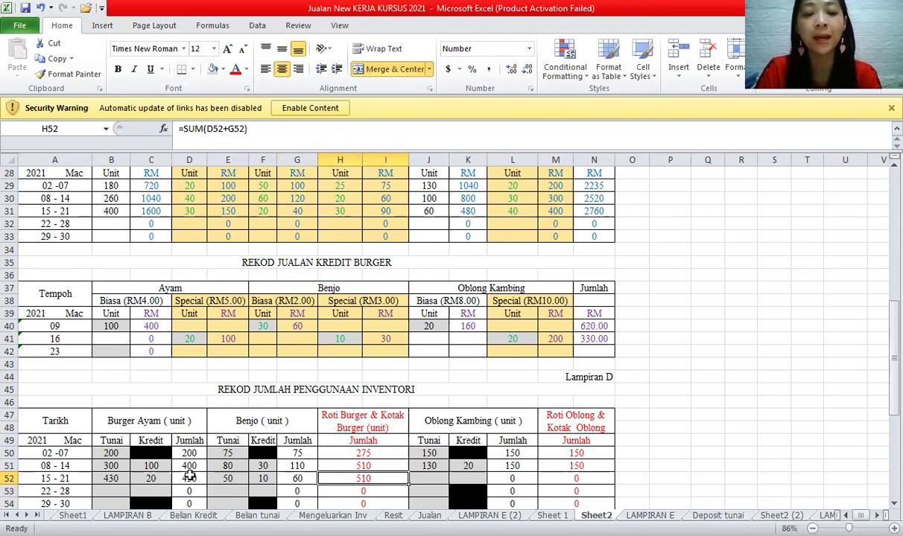
{"action": "left_click", "coordinate": [190, 478]}
{"action": "left_click", "coordinate": [305, 478]}
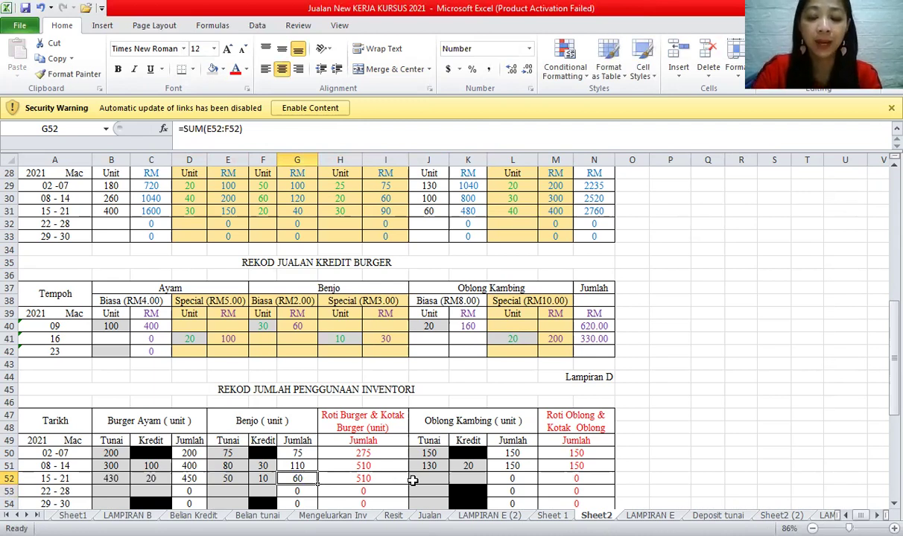
- Calculate the 15-21 March Oblong Kambing Tunai usage by adding the week's Oblong Kambing Biasa and Special cash sales units
{"action": "left_click", "coordinate": [413, 481]}
{"action": "type", "text": "="}
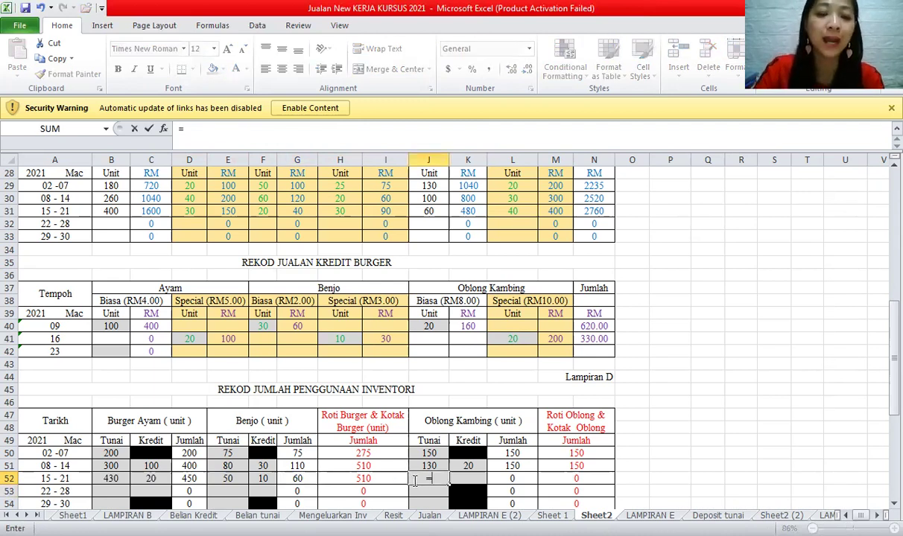
{"action": "type", "text": "sum("}
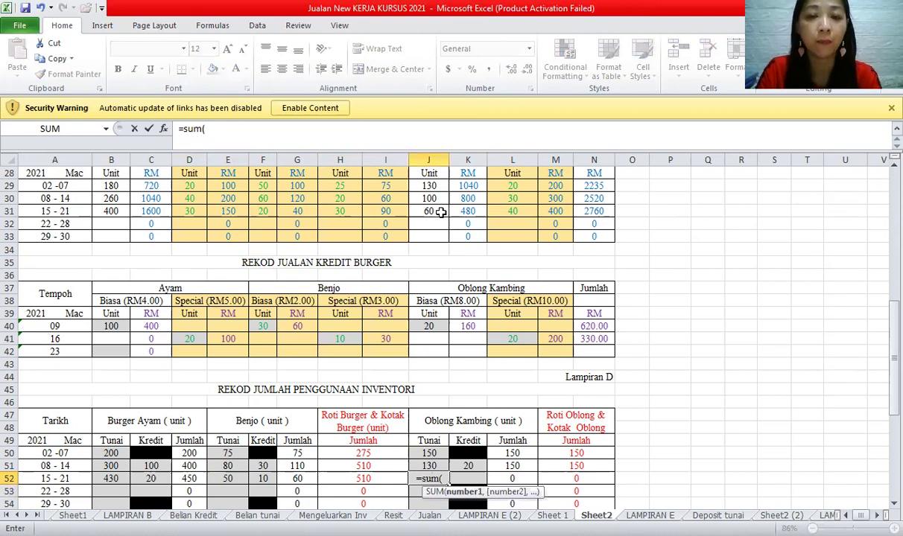
{"action": "left_click", "coordinate": [439, 212]}
{"action": "type", "text": "+"}
{"action": "left_click", "coordinate": [510, 211]}
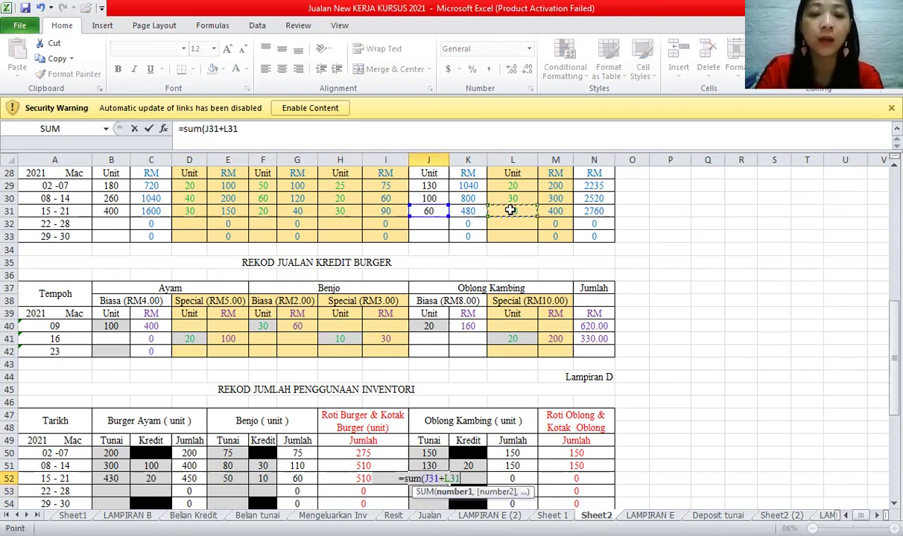
{"action": "key", "text": "Return"}
{"action": "left_click", "coordinate": [431, 477]}
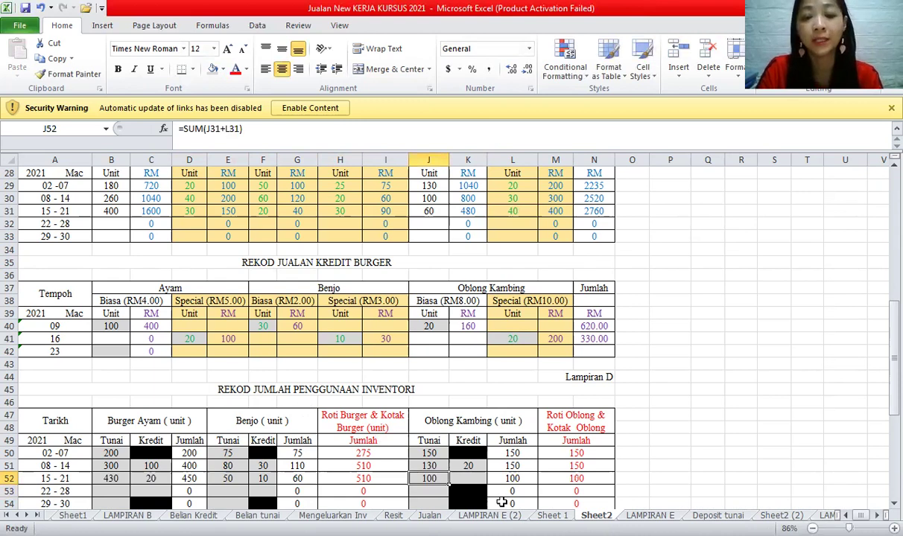
- Fill the 15-21 March Oblong Kambing Kredit usage with a SUM formula referencing the 16 March Oblong Kambing Special credit units
{"action": "left_click", "coordinate": [475, 479]}
{"action": "type", "text": "="}
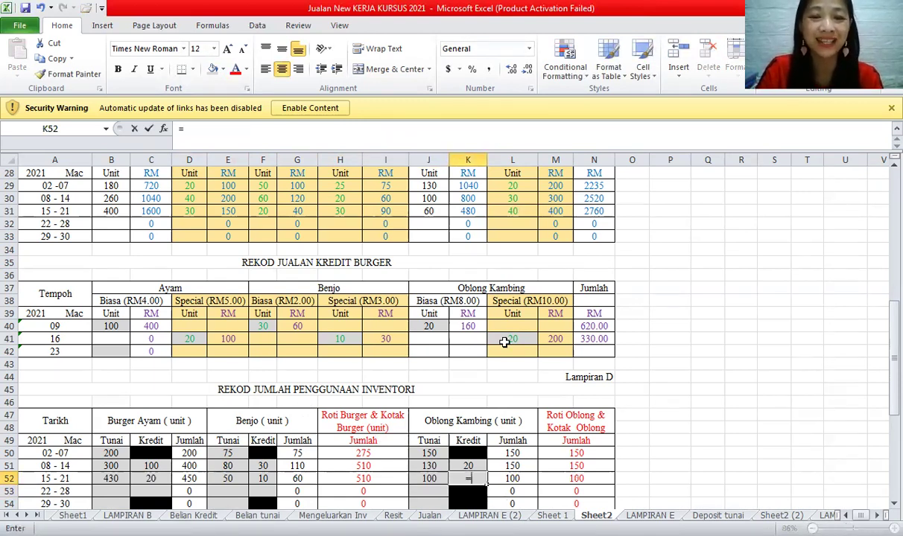
{"action": "type", "text": "sum("}
{"action": "left_click", "coordinate": [508, 339]}
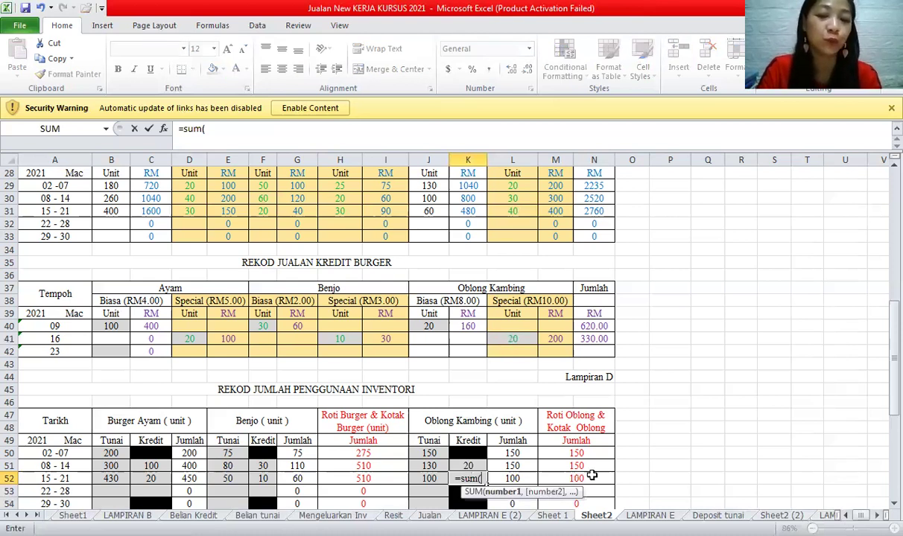
{"action": "key", "text": "Return"}
{"action": "left_click", "coordinate": [589, 477]}
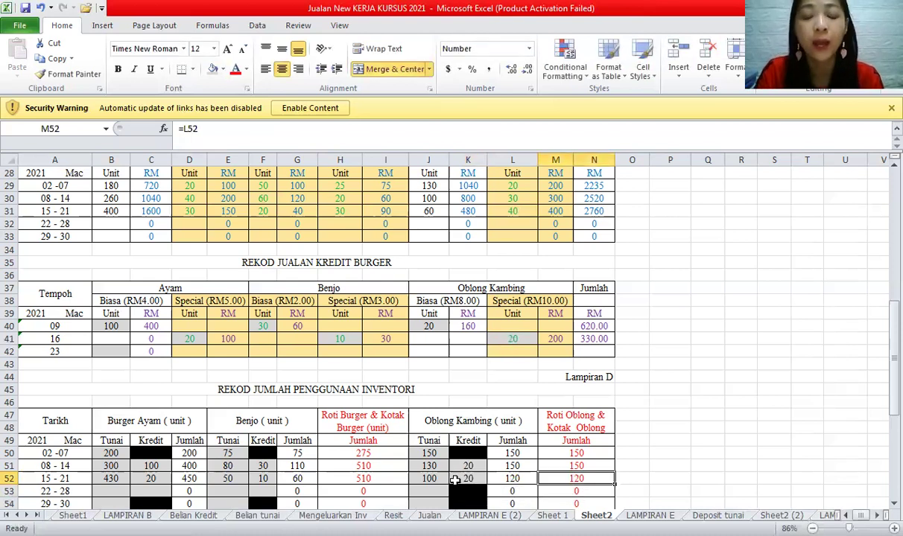
- Check the 15-21 March bun and box usage totals and enter 510 for Roti burger in Jadual 1's Jualan Mac 15-21 row
{"action": "left_click", "coordinate": [363, 478]}
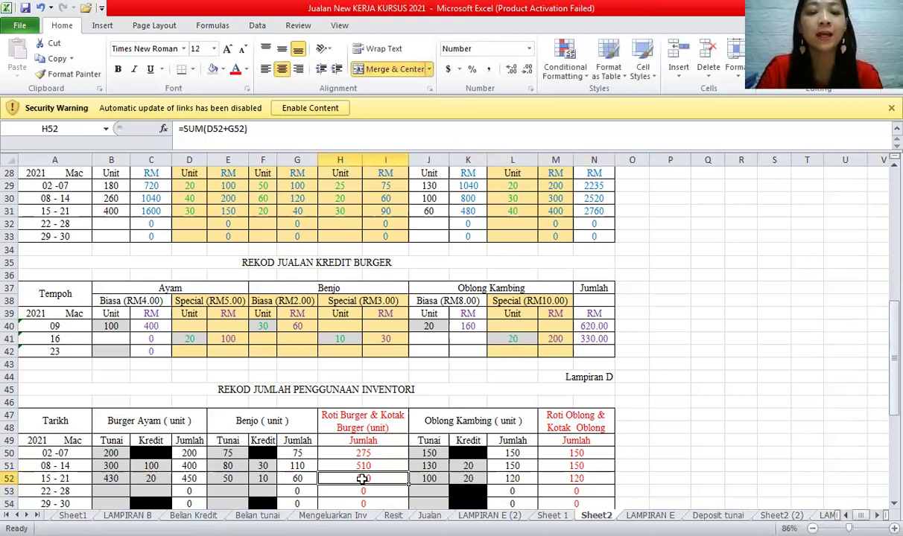
{"action": "left_click", "coordinate": [595, 477]}
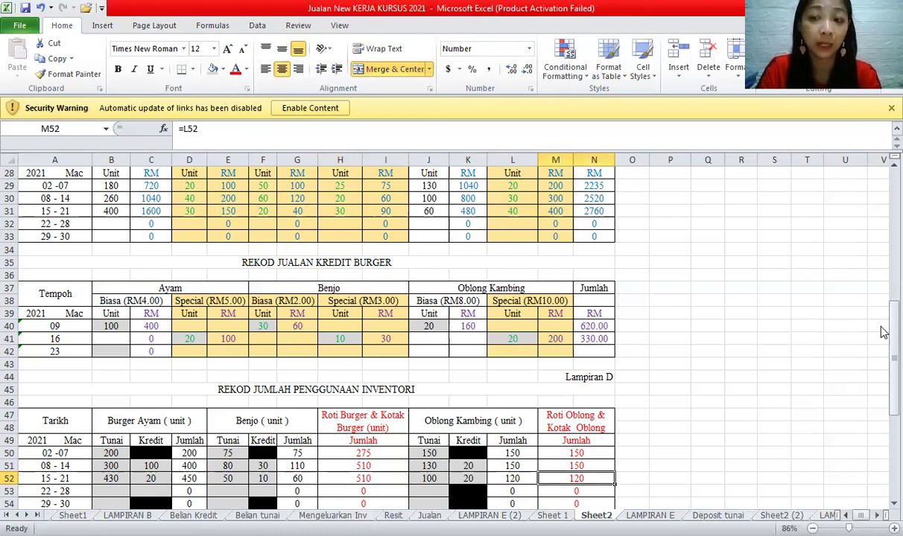
{"action": "scroll", "coordinate": [190, 371], "scroll_direction": "up", "scroll_amount": 9}
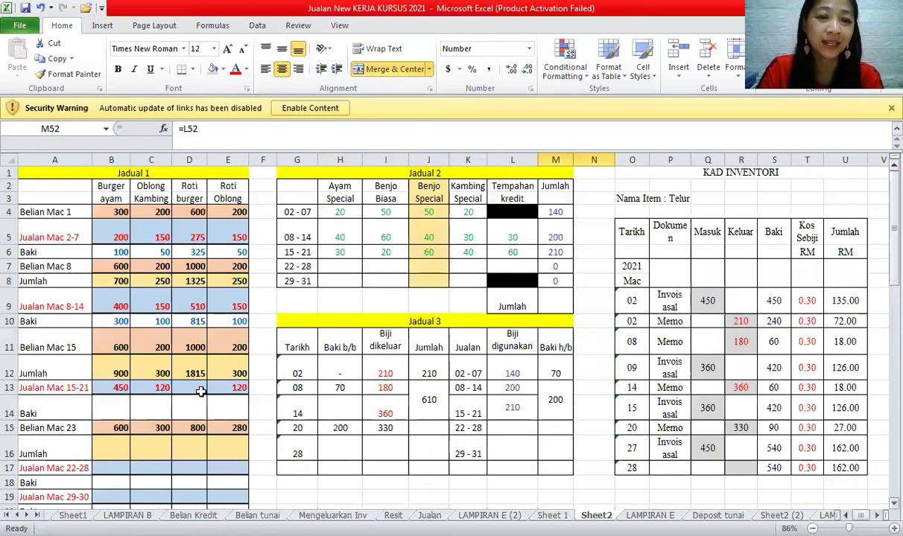
{"action": "left_click", "coordinate": [198, 388]}
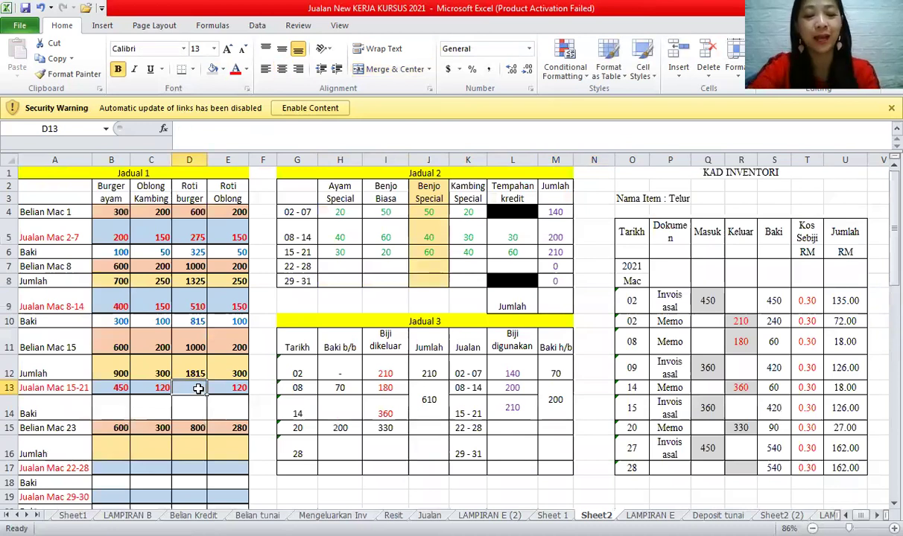
{"action": "type", "text": "510"}
{"action": "left_click", "coordinate": [222, 390]}
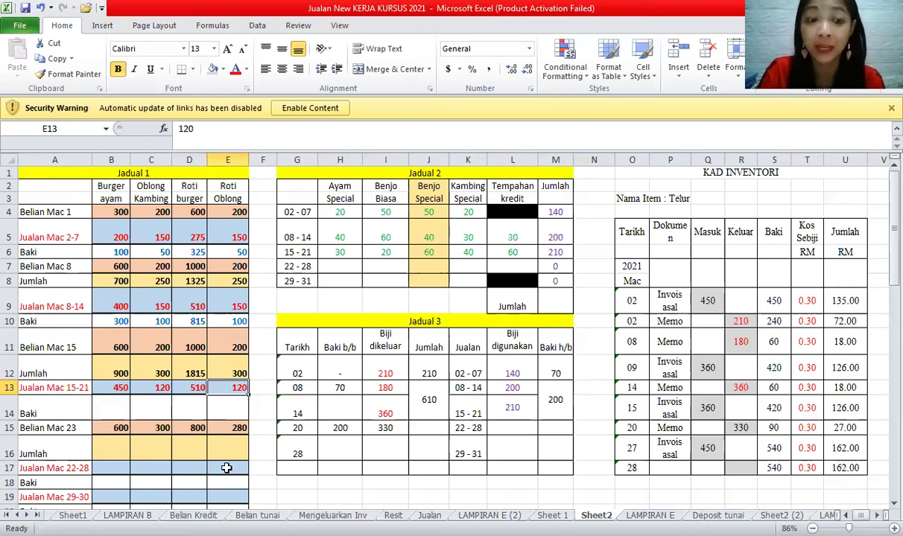
- Enter 510 as the 15-21 March Keluar quantity on the Kotak Burger inventory card, matching the Roti Burger & Kotak Burger usage total
{"action": "left_click_drag", "start_coordinate": [884, 254], "coordinate": [883, 454]}
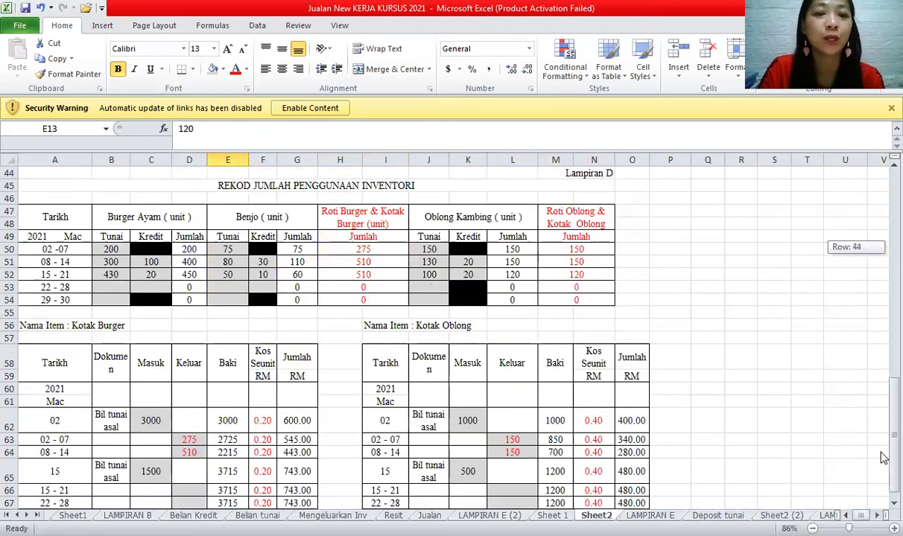
{"action": "left_click", "coordinate": [82, 327]}
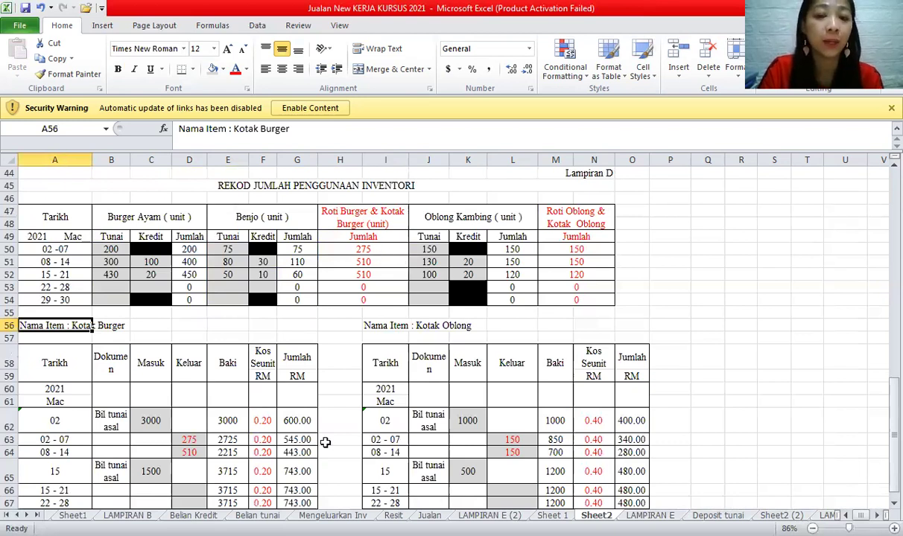
{"action": "left_click", "coordinate": [370, 254]}
{"action": "key", "text": "Down"}
{"action": "key", "text": "Down"}
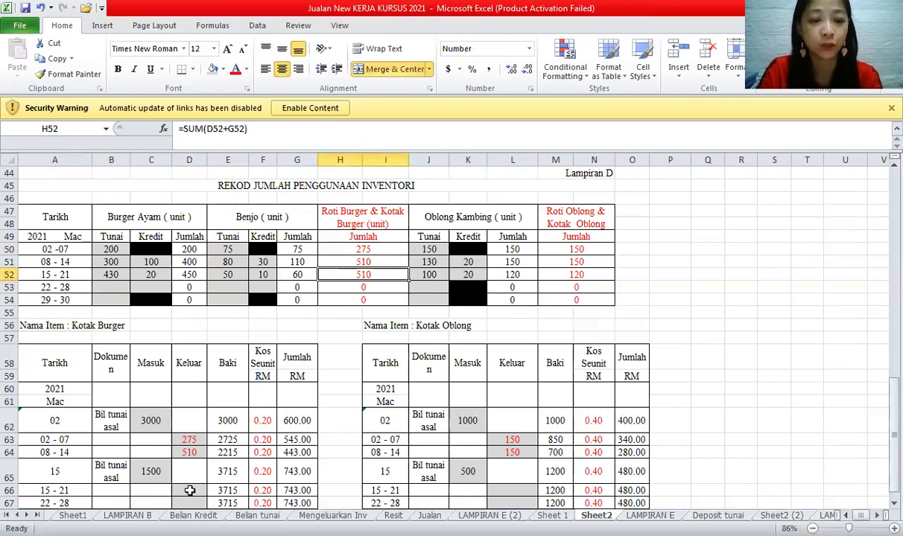
{"action": "left_click", "coordinate": [190, 491]}
{"action": "type", "text": "5"}
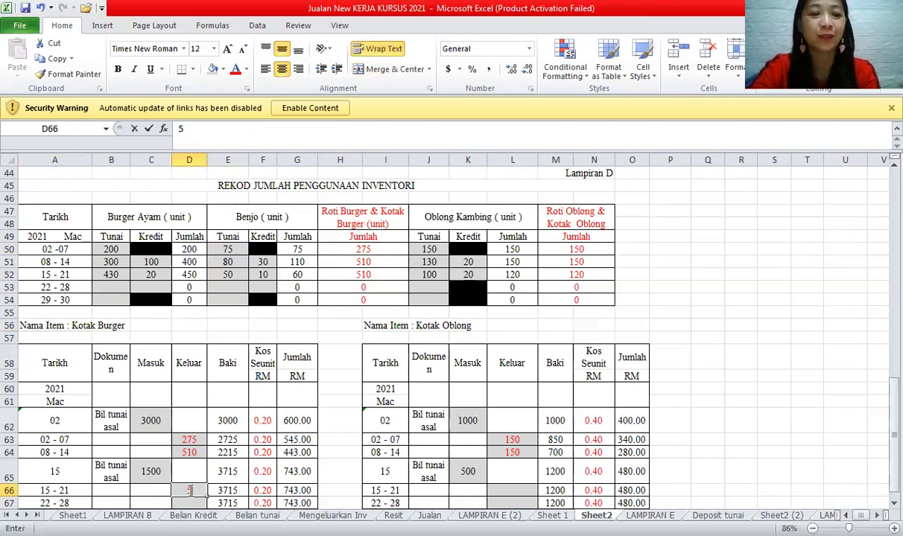
{"action": "type", "text": "10"}
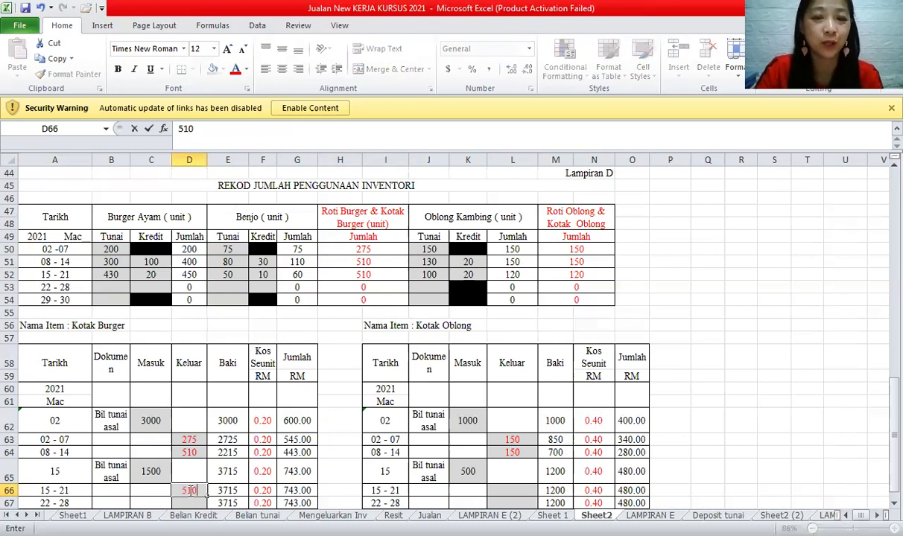
- Enter 120 as the 15-21 March Keluar quantity on the Kotak Oblong inventory card, matching the week's Kotak Oblong usage total
{"action": "left_click", "coordinate": [586, 274]}
{"action": "left_click", "coordinate": [497, 495]}
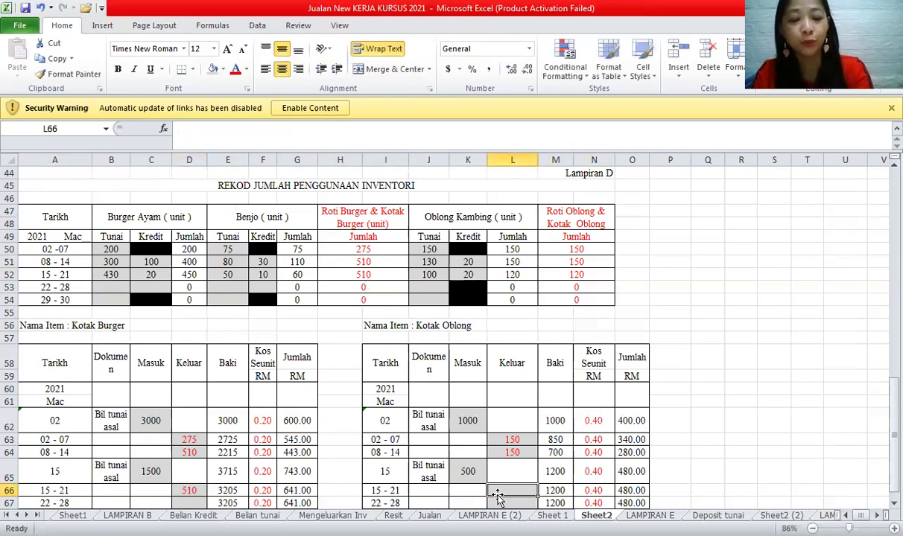
{"action": "type", "text": "120"}
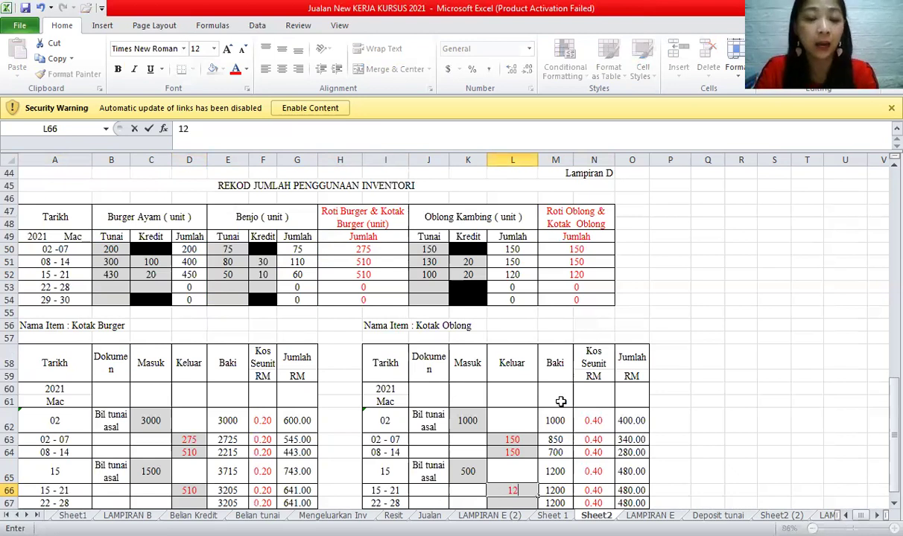
{"action": "left_click", "coordinate": [555, 394]}
- Review Jadual 1's Jualan Mac 15-21 row and enter 510 as the 15-21 March Keluar on the Roti Burger card in LAMPIRAN E (2)
{"action": "left_click_drag", "start_coordinate": [882, 413], "coordinate": [883, 188]}
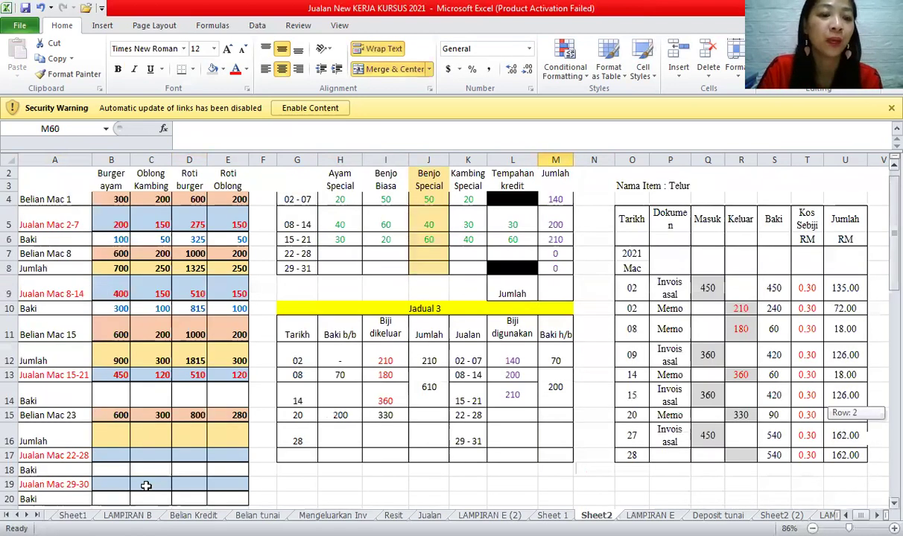
{"action": "left_click_drag", "start_coordinate": [119, 387], "coordinate": [246, 389]}
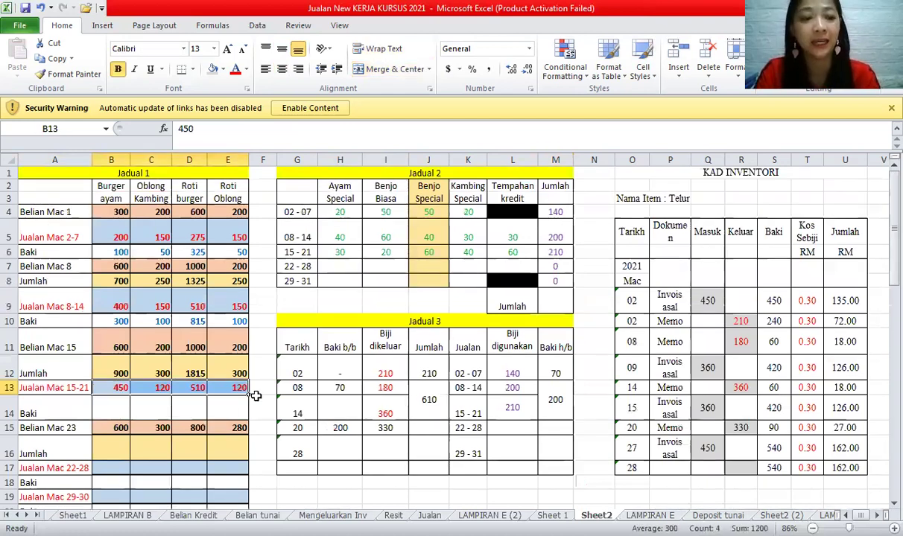
{"action": "key", "text": "Right"}
{"action": "key", "text": "Right"}
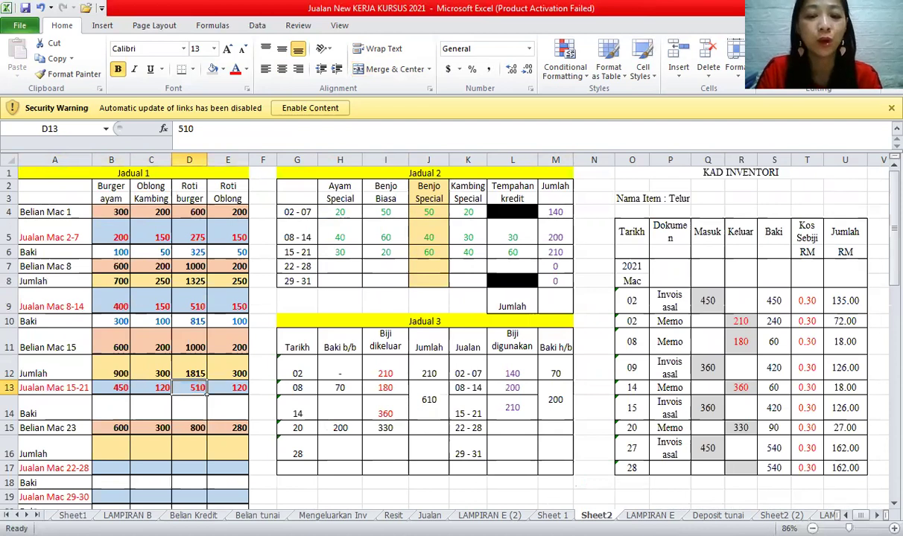
{"action": "left_click", "coordinate": [490, 515]}
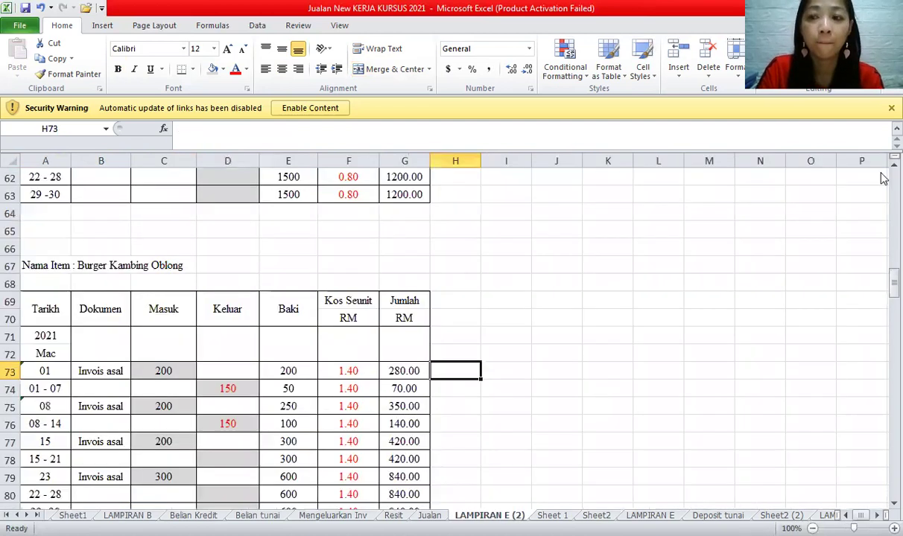
{"action": "scroll", "coordinate": [229, 360], "scroll_direction": "up", "scroll_amount": 20}
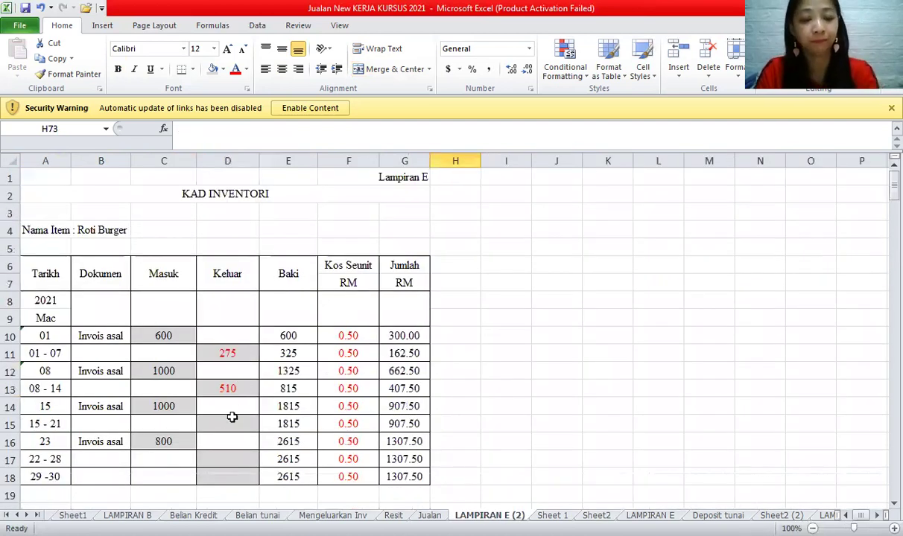
{"action": "left_click", "coordinate": [231, 426]}
{"action": "type", "text": "510"}
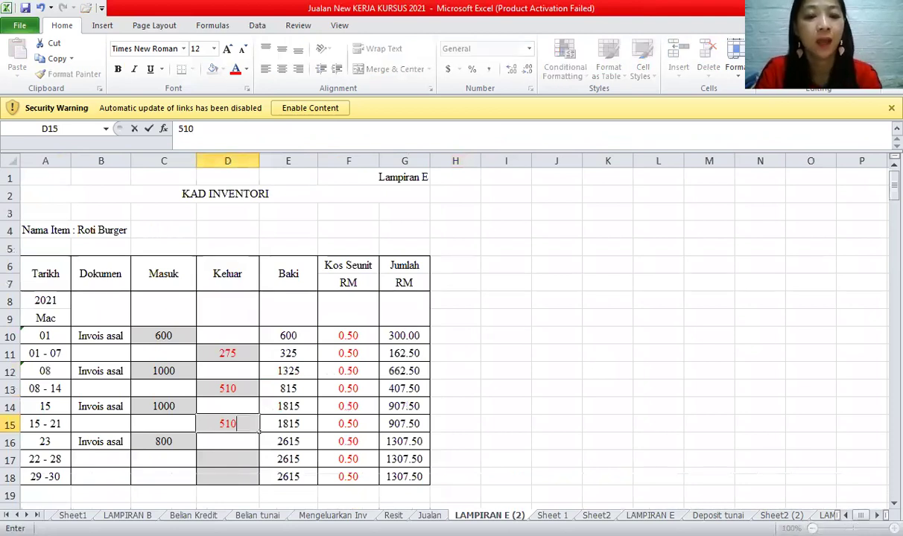
{"action": "key", "text": "Down"}
{"action": "key", "text": "Down"}
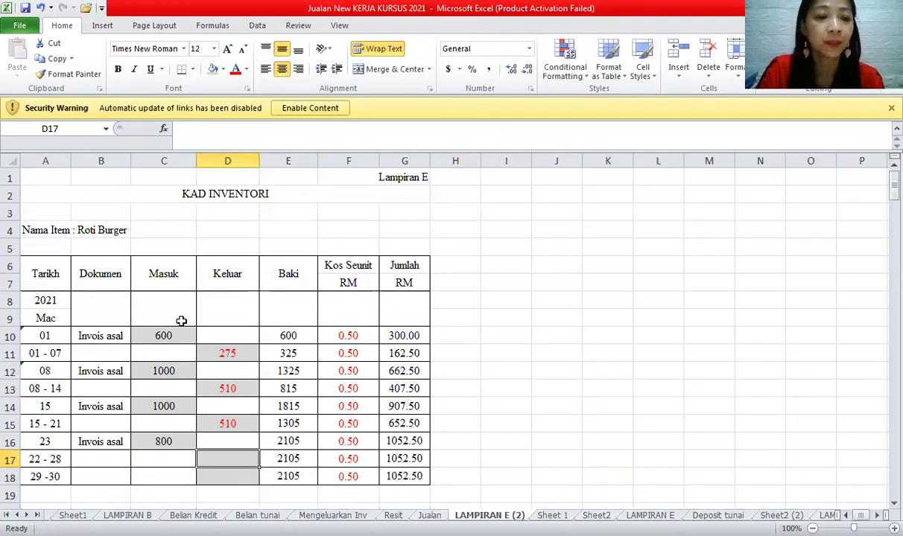
- Check Jadual 1's 15-21 March Roti Oblong sales and enter 120 as the 15-21 March Keluar on the Roti Oblong card in LAMPIRAN E (2)
{"action": "left_click", "coordinate": [596, 516]}
{"action": "left_click", "coordinate": [217, 387]}
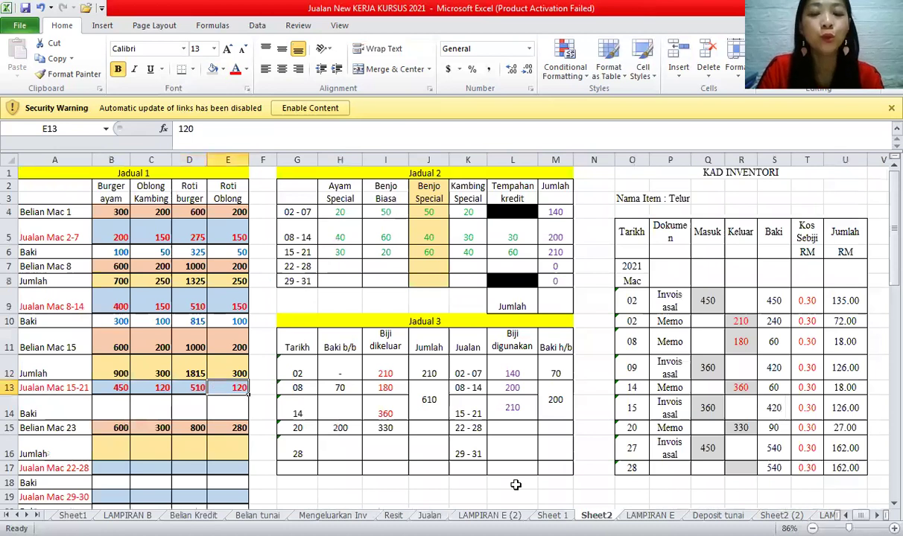
{"action": "left_click", "coordinate": [490, 516]}
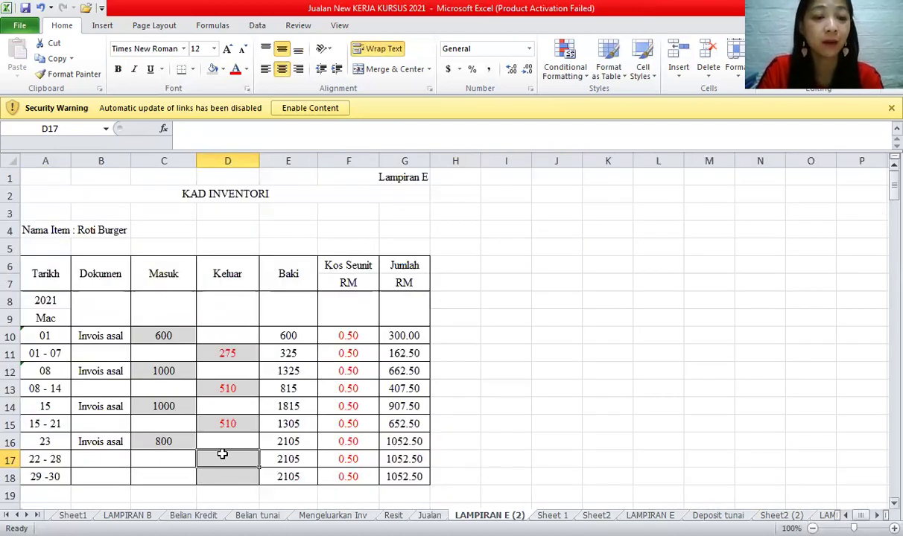
{"action": "scroll", "coordinate": [221, 471], "scroll_direction": "down", "scroll_amount": 4}
{"action": "left_click", "coordinate": [235, 506]}
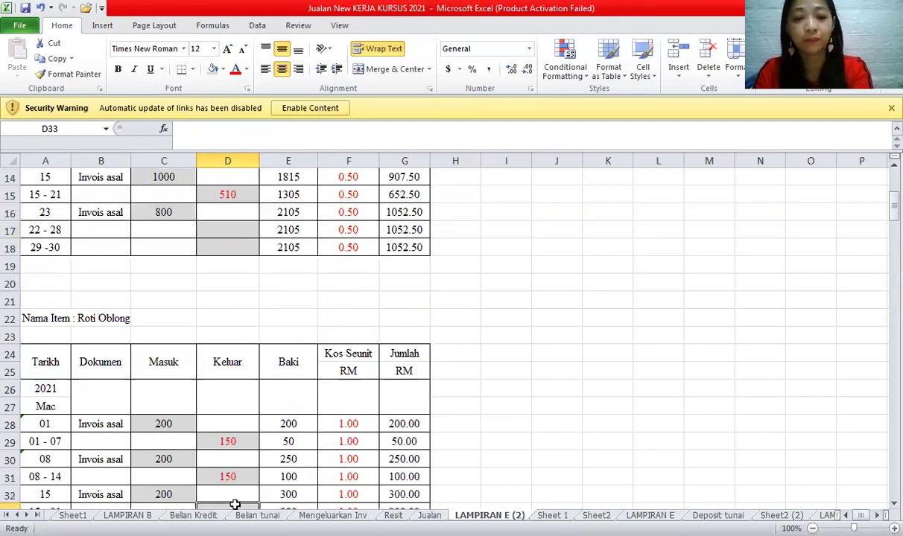
{"action": "left_click", "coordinate": [607, 406]}
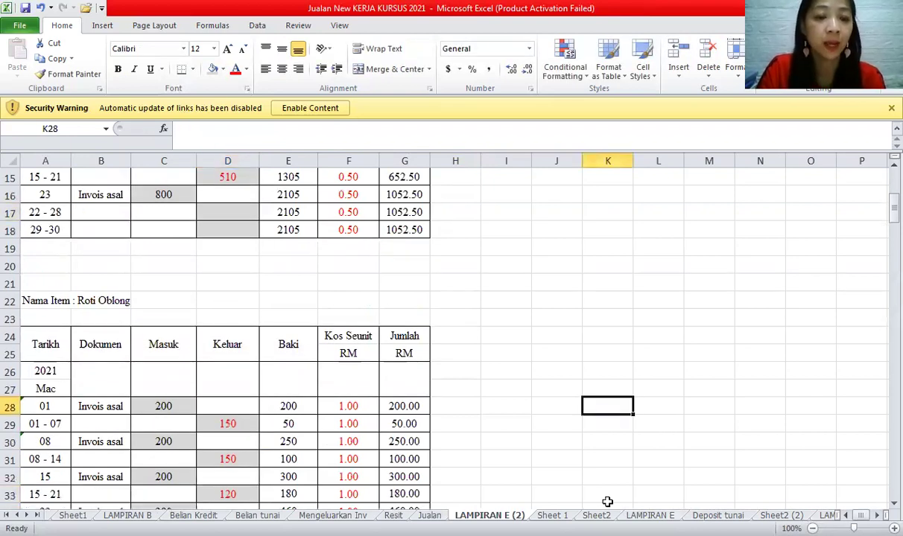
- Check Jadual 1's 15-21 March burger sales and enter 450 as the 15-21 March Keluar on the Burger Ayam card in LAMPIRAN E (2)
{"action": "left_click", "coordinate": [649, 515]}
{"action": "key", "text": "ctrl+Page_Up"}
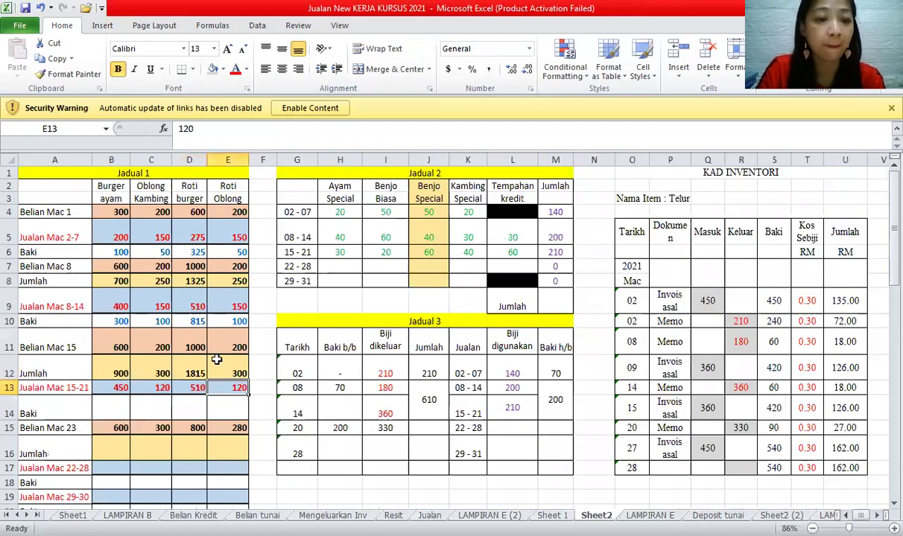
{"action": "left_click", "coordinate": [121, 387]}
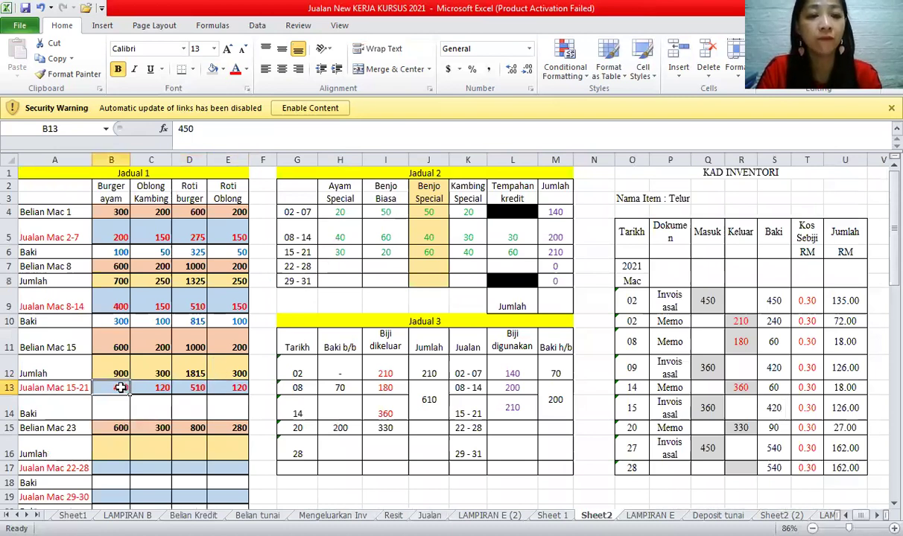
{"action": "left_click", "coordinate": [158, 387]}
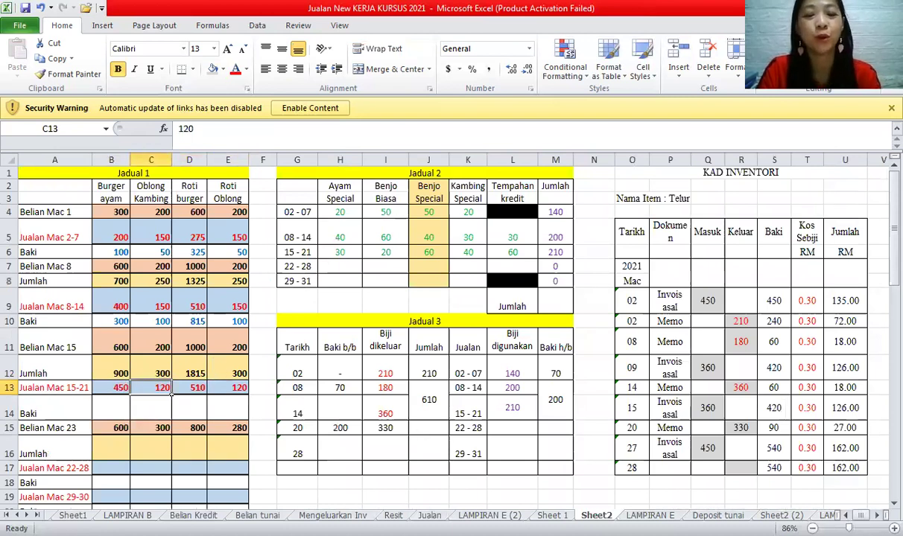
{"action": "key", "text": "ctrl+Page_Up"}
{"action": "key", "text": "ctrl+Page_Up"}
{"action": "left_click_drag", "start_coordinate": [882, 245], "coordinate": [249, 320]}
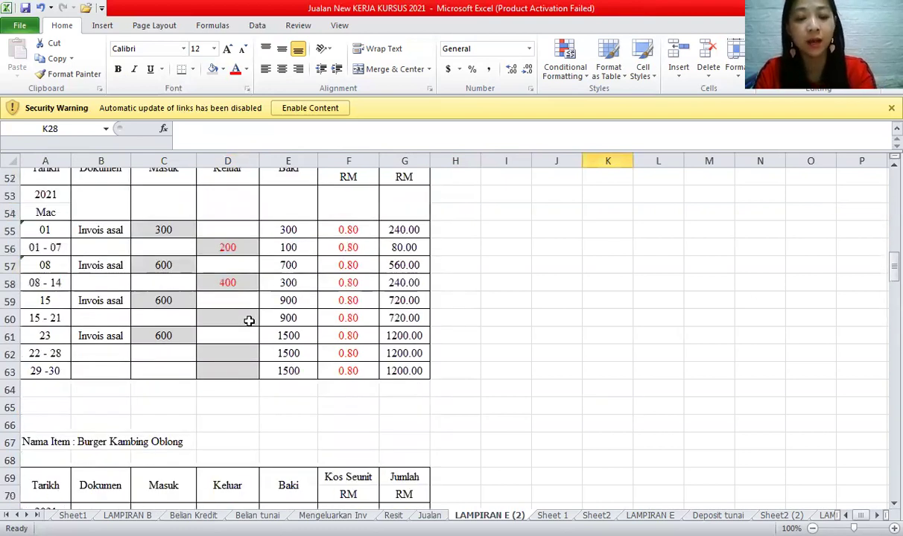
{"action": "left_click", "coordinate": [248, 321]}
{"action": "type", "text": "450"}
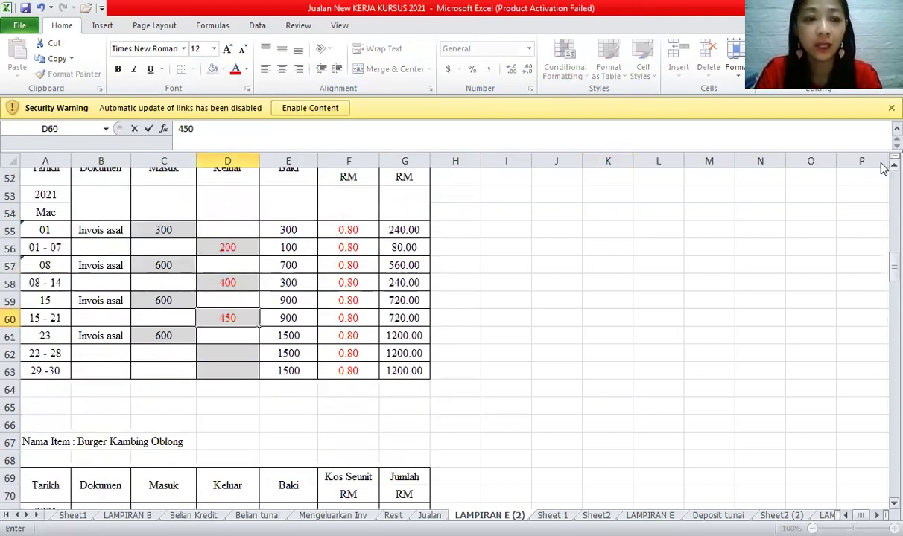
{"action": "scroll", "coordinate": [883, 167], "scroll_direction": "up", "scroll_amount": 1}
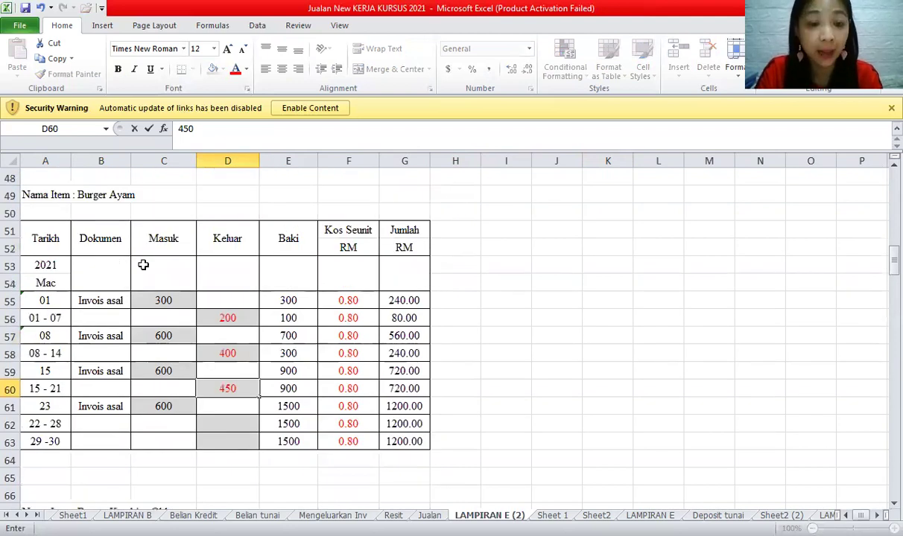
{"action": "left_click", "coordinate": [212, 316]}
- Enter 120 as the 15-21 March Keluar on the Burger Kambing Oblong inventory card and return to Jadual 1 in Sheet2
{"action": "left_click_drag", "start_coordinate": [891, 261], "coordinate": [891, 289]}
{"action": "left_click", "coordinate": [238, 408]}
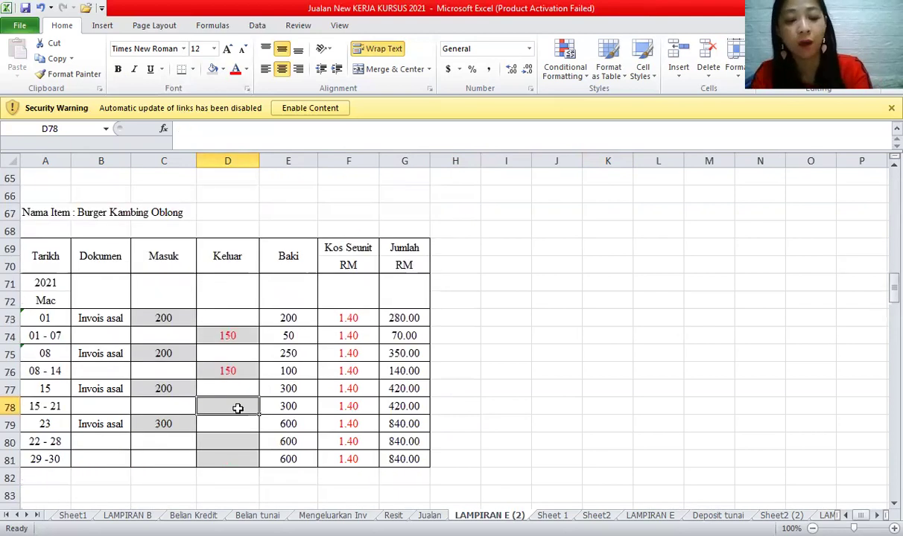
{"action": "type", "text": "120"}
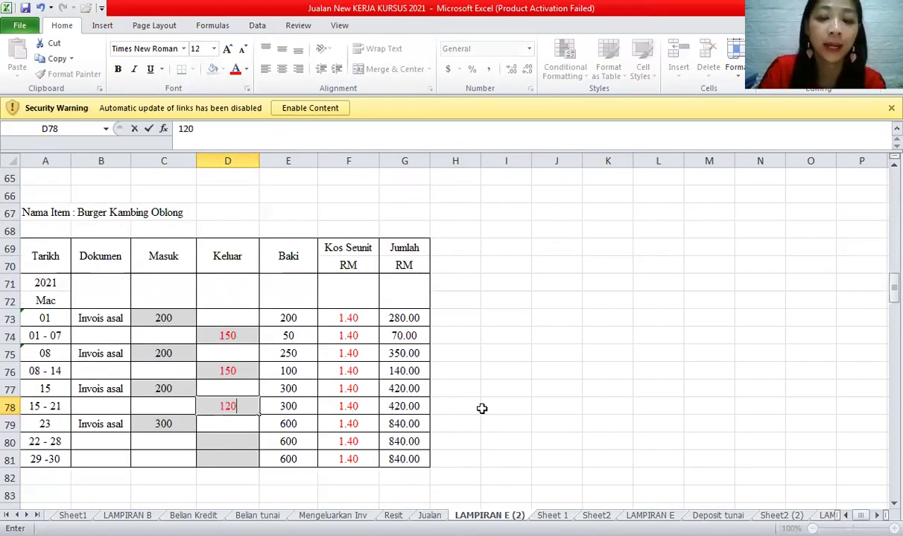
{"action": "left_click", "coordinate": [482, 409]}
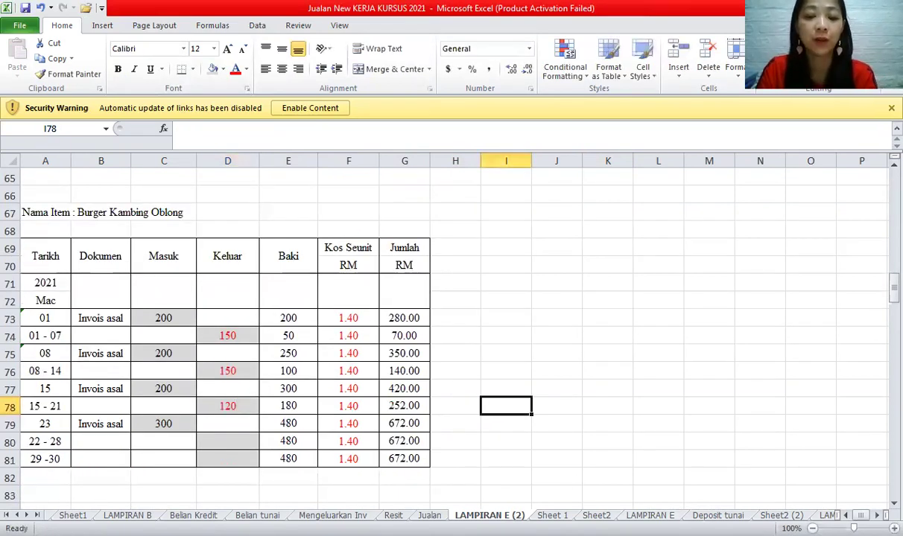
{"action": "left_click", "coordinate": [650, 515]}
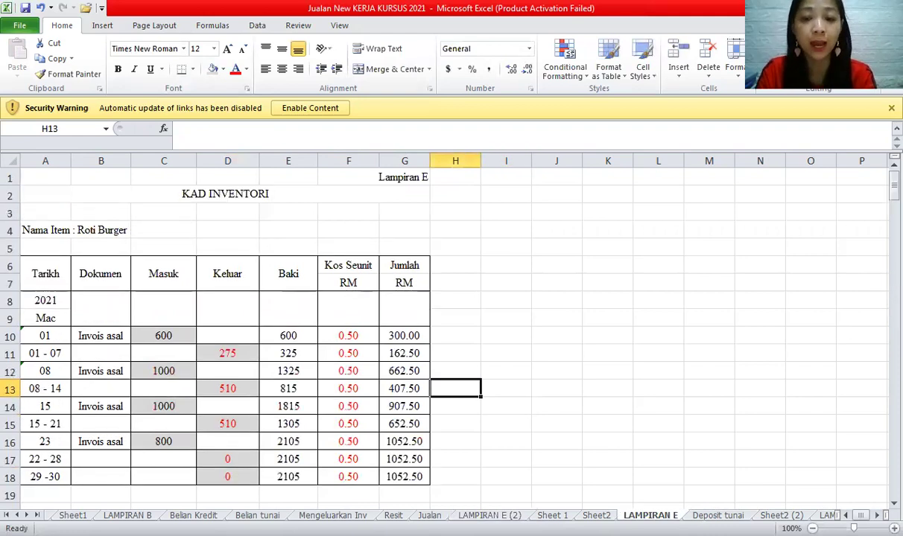
{"action": "key", "text": "ctrl+Page_Up"}
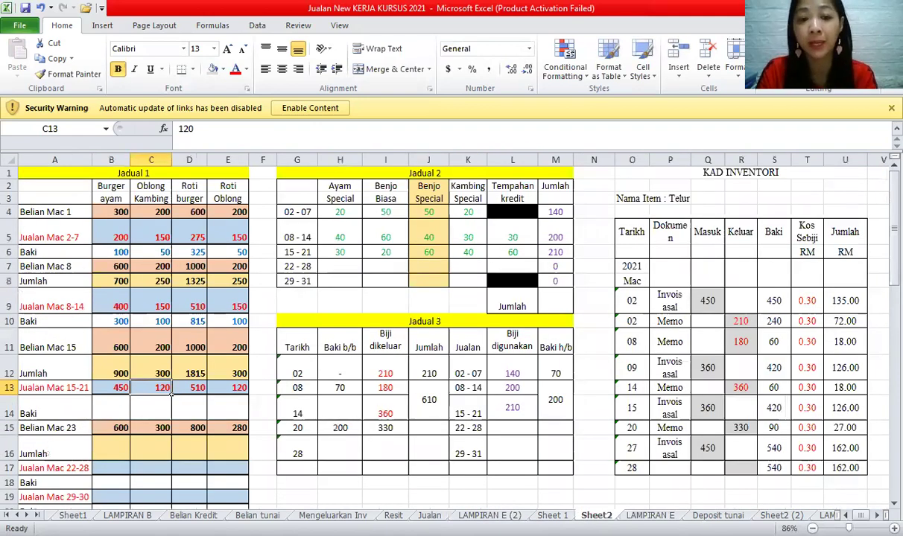